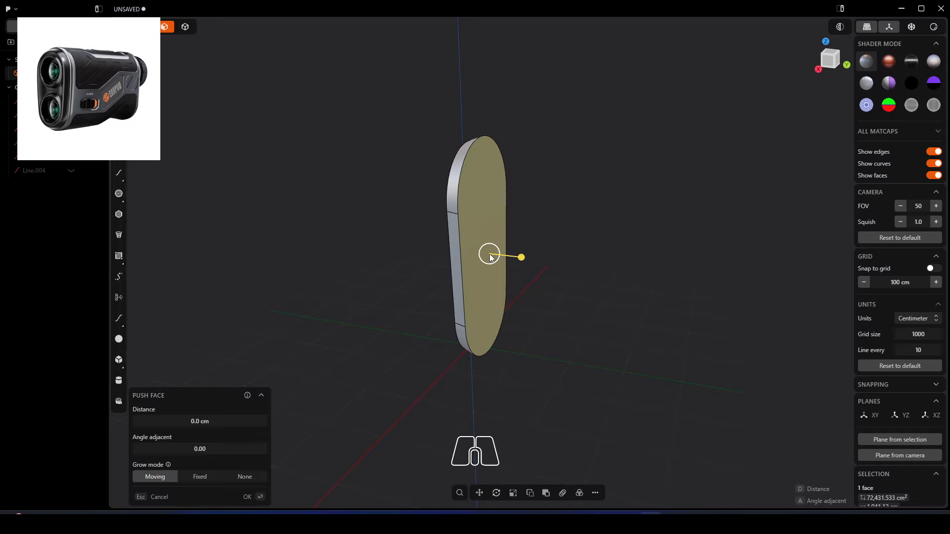
Extrude the selected flat face of the thin rounded slab by about 308 cm as a new body
key(e)
drag(530, 256, 711, 286)
key(b)
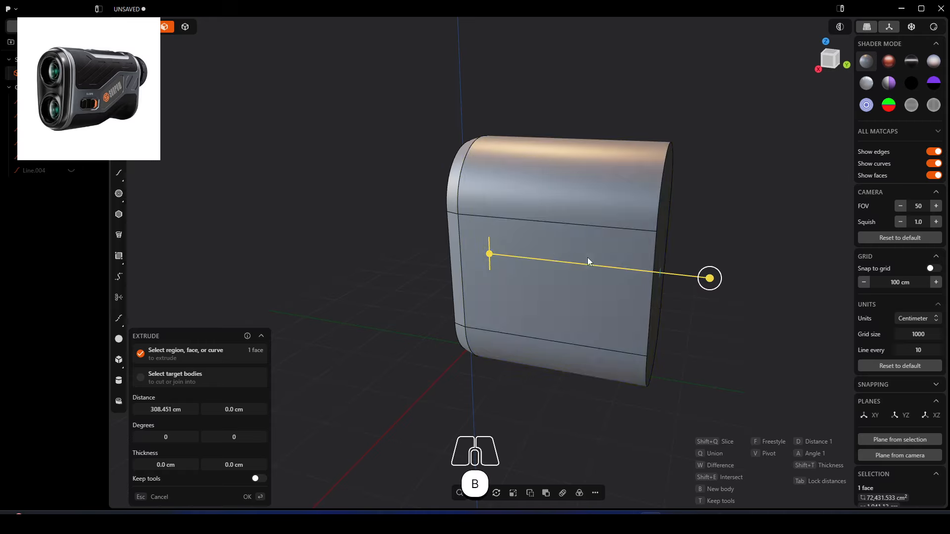
middle_drag(587, 257, 622, 248)
click(264, 495)
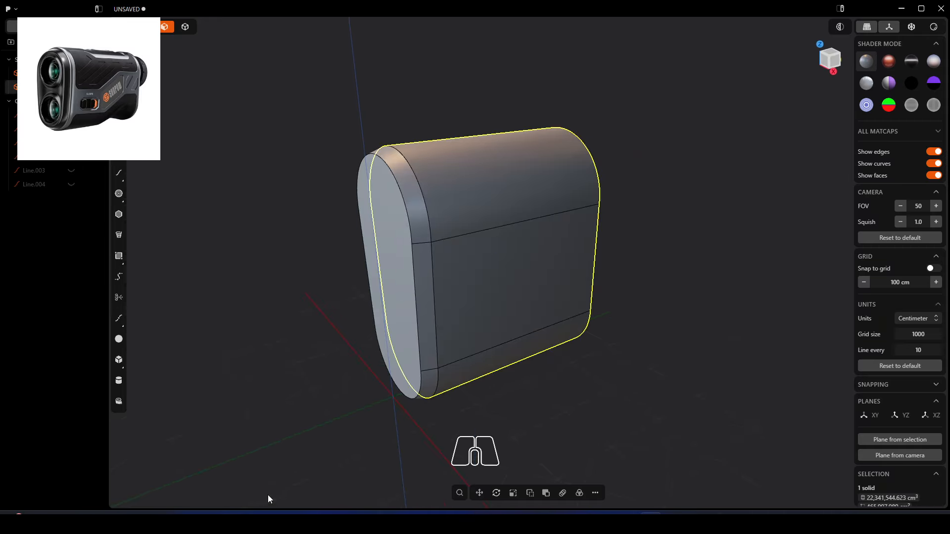
Push the four side faces of the long body outward by about 6.7 cm
click(488, 201)
shift+click(483, 272)
shift+click(484, 372)
middle_drag(484, 372, 311, 290)
shift+click(312, 293)
drag(278, 322, 269, 321)
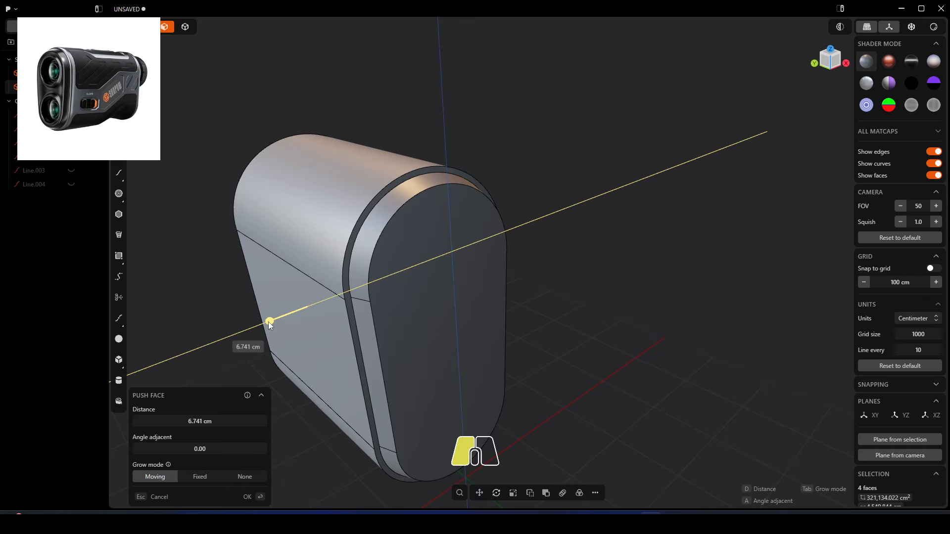
right_click(527, 129)
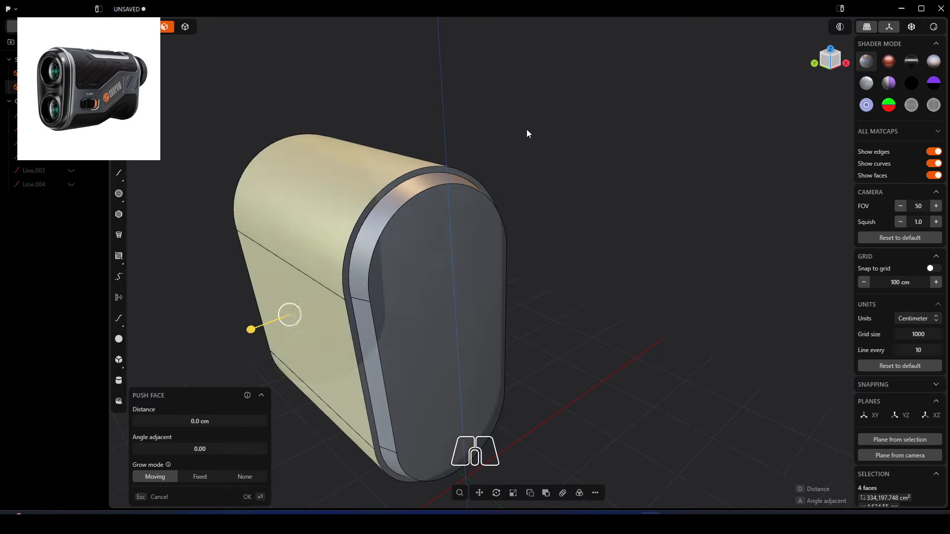
click(526, 130)
Fillet the front rim edge of the long body by about 10.2 cm, including its tangent edges
click(389, 182)
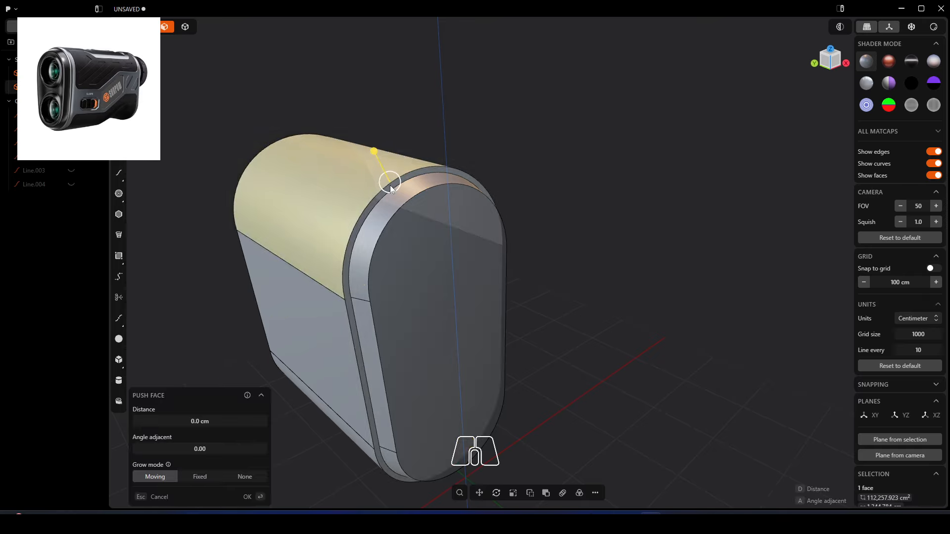
key(5)
click(467, 117)
click(400, 177)
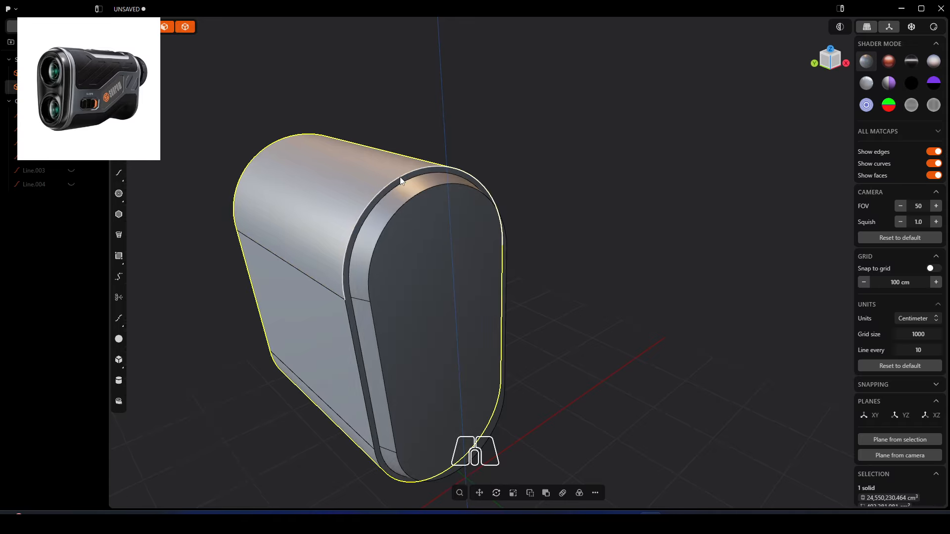
click(400, 177)
drag(400, 180, 402, 174)
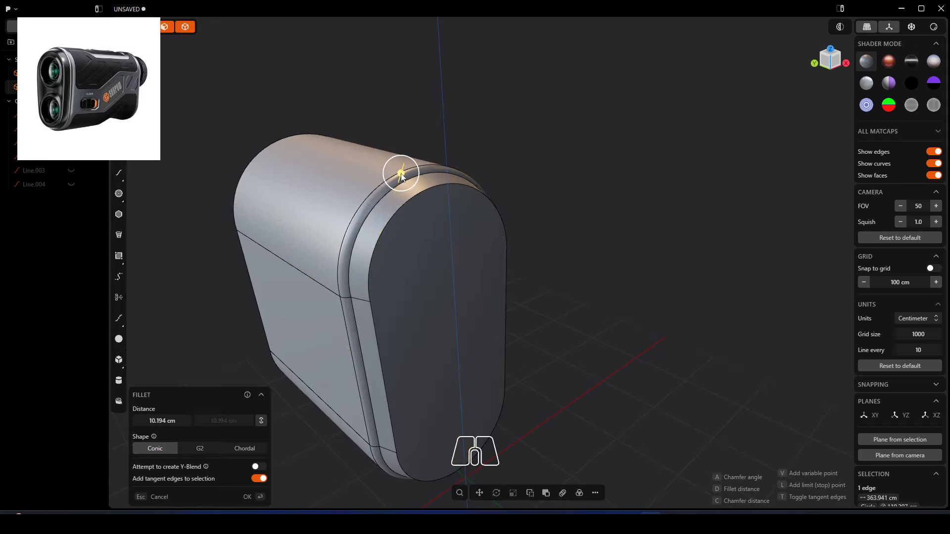
right_click(521, 253)
Draw two circles on the front face's centreline in front view, the lower about 69 cm in radius and the upper about 79 cm
middle_drag(520, 253, 501, 291)
scroll(501, 291, down, 1)
middle_drag(604, 237, 559, 242)
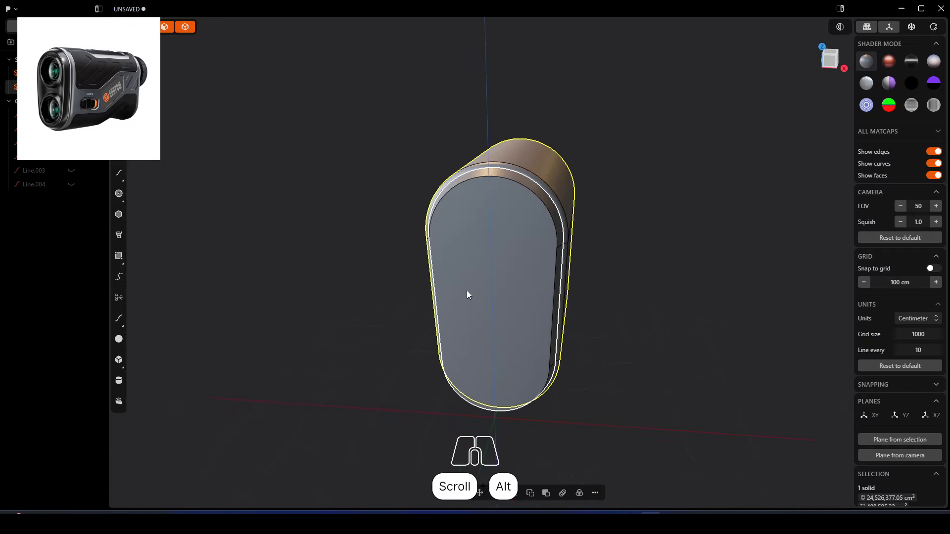
alt+middle_drag(467, 290, 486, 284)
scroll(589, 281, down, 3)
right_drag(619, 300, 566, 249)
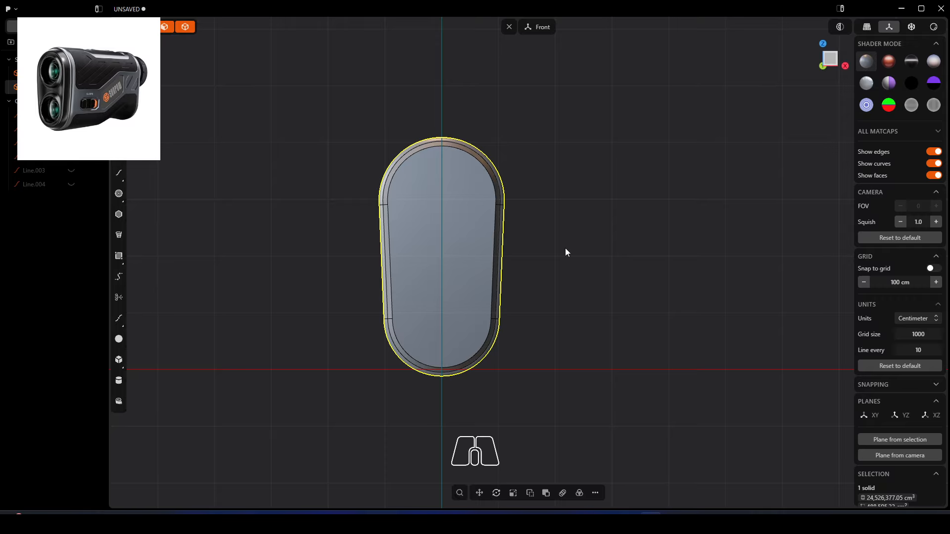
click(119, 194)
click(443, 318)
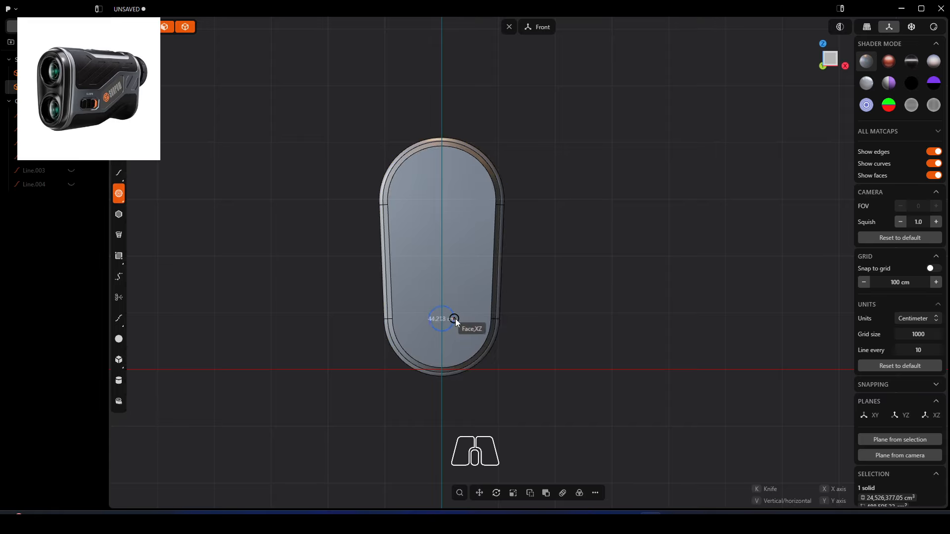
click(481, 319)
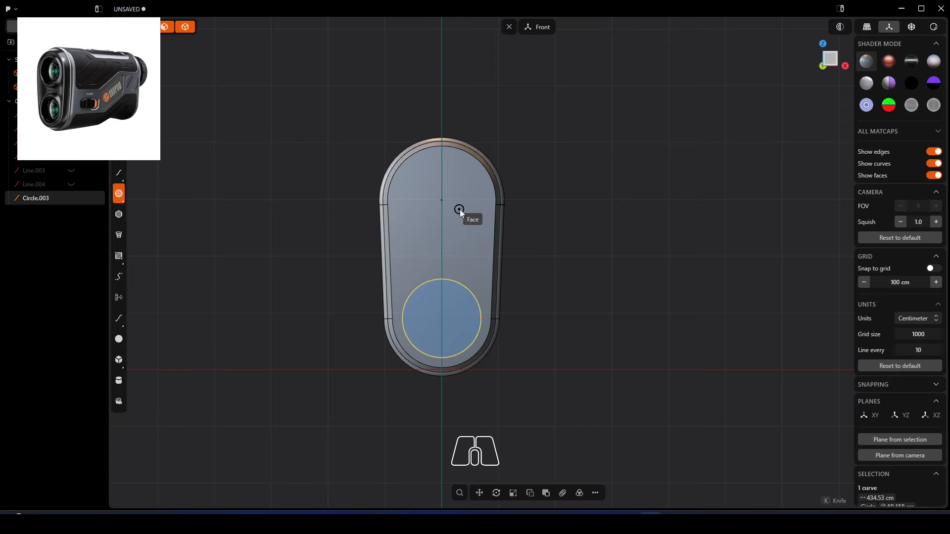
click(443, 201)
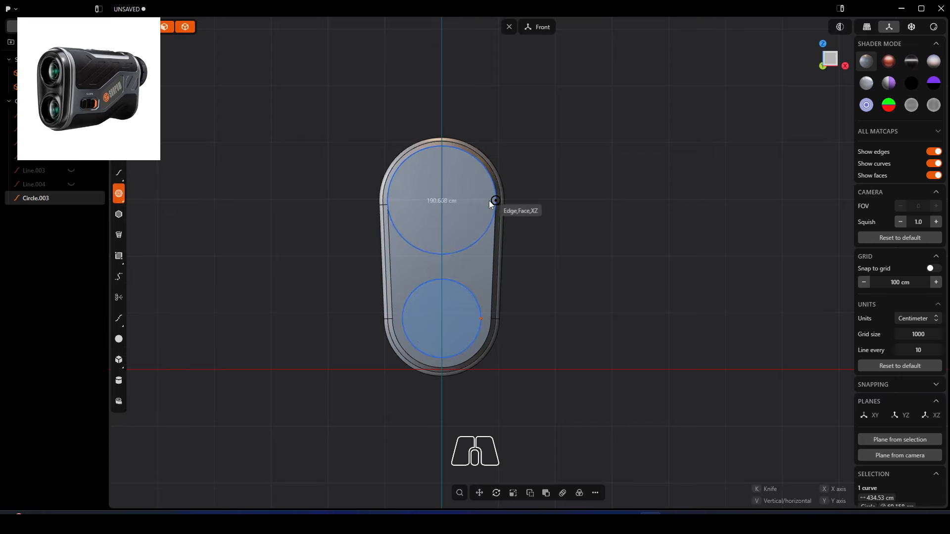
click(486, 201)
key(Escape)
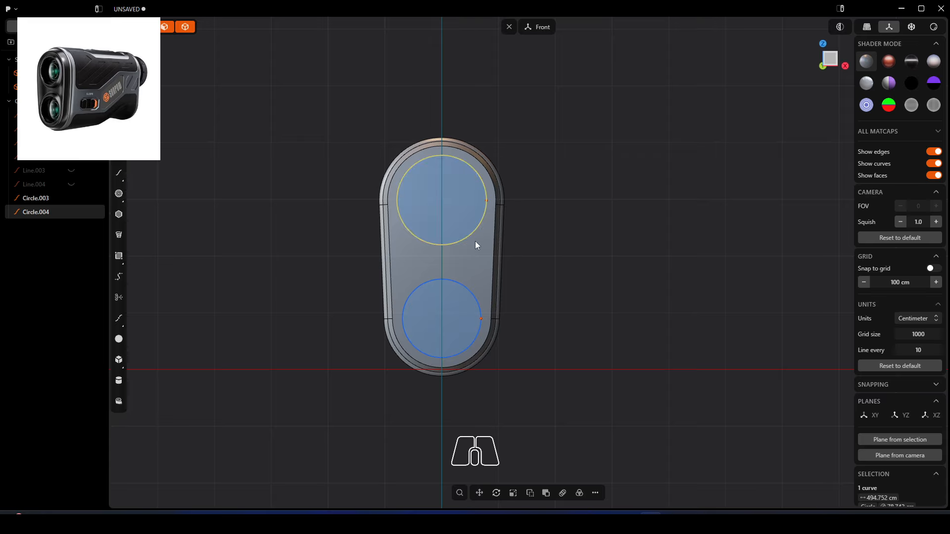
Move the lower circle up about 10 cm and the upper circle slightly down along the vertical axis
click(454, 282)
key(g)
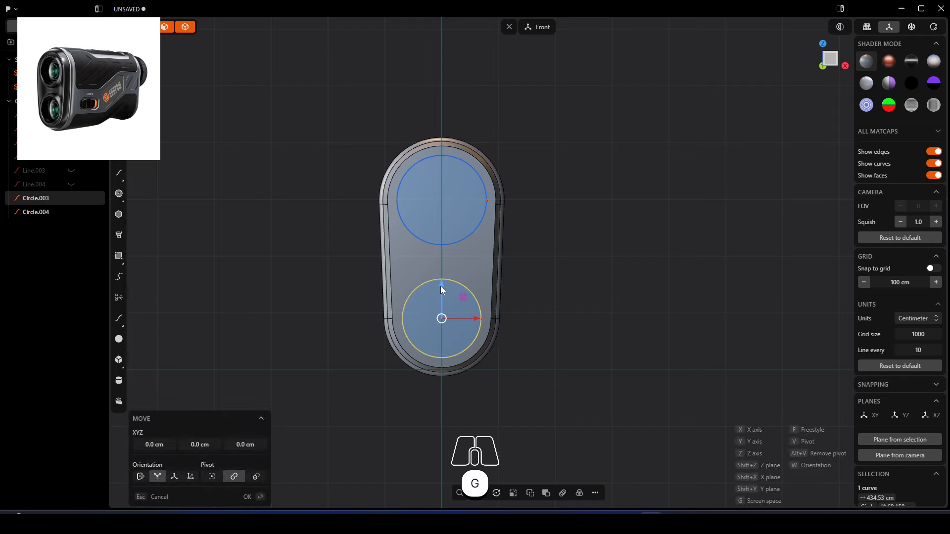
drag(440, 286, 438, 280)
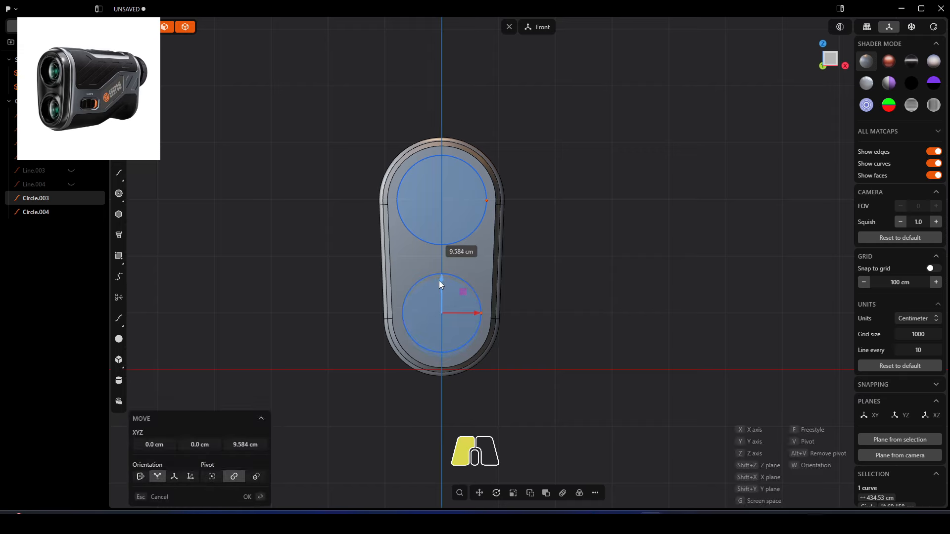
click(453, 245)
key(g)
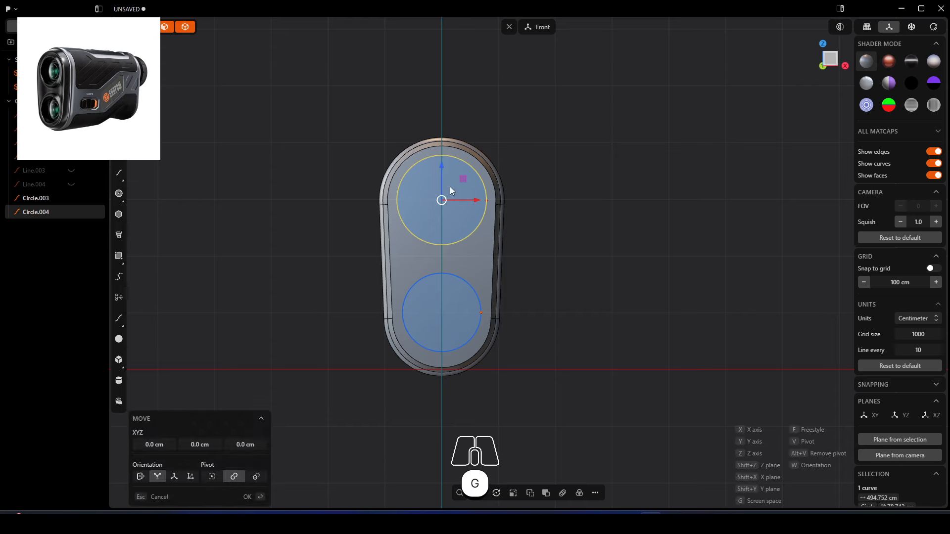
drag(441, 175, 441, 187)
right_click(555, 187)
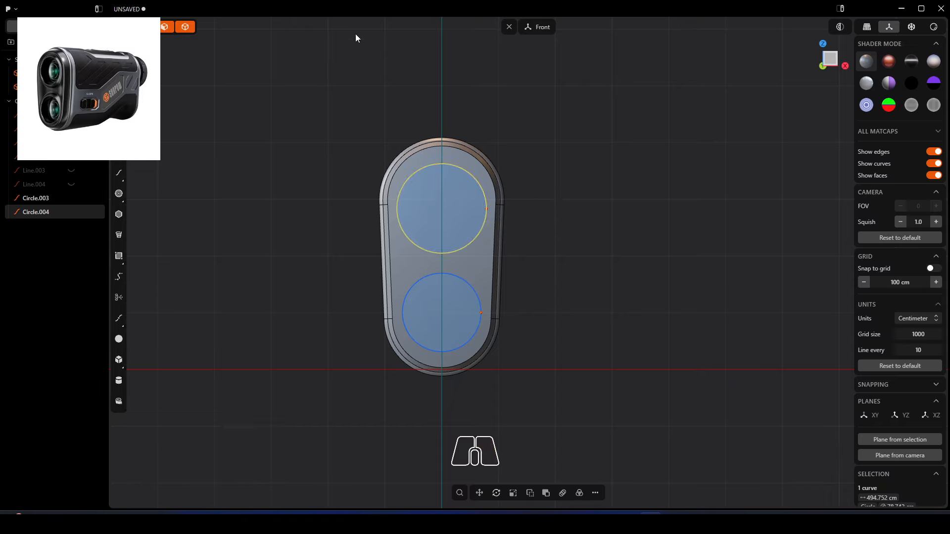
Offset the front face's outline inward by about 9.4 cm and push the inner face inward to form a shallow recess
middle_drag(437, 183, 501, 193)
scroll(516, 206, up, 5)
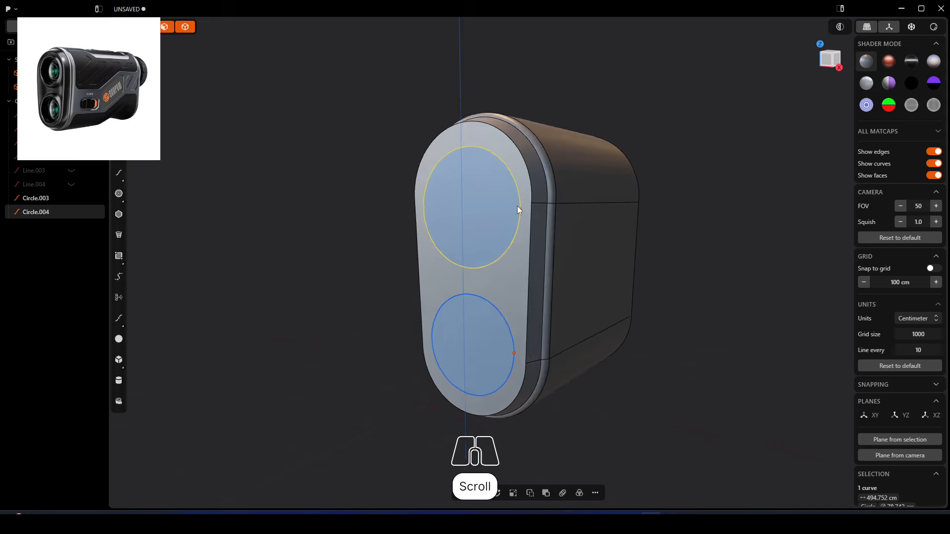
click(509, 286)
click(510, 286)
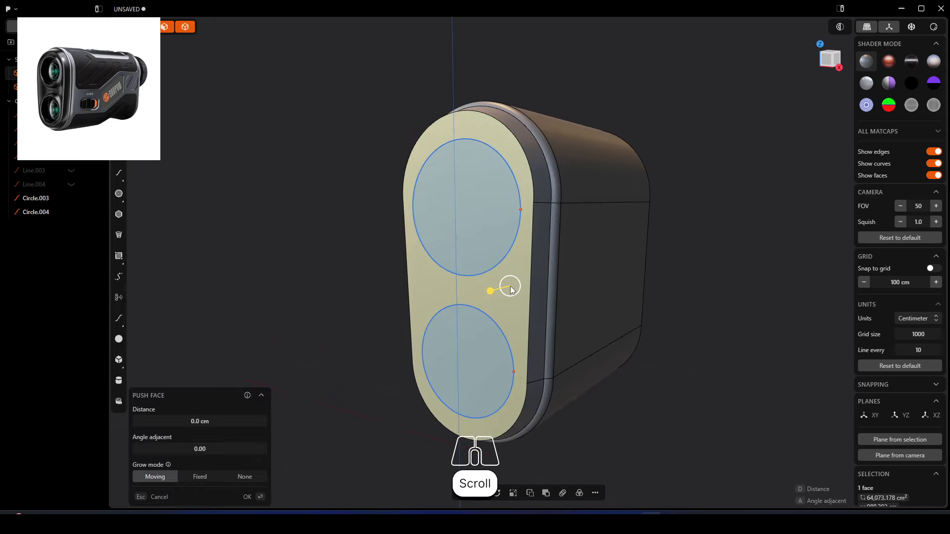
key(o)
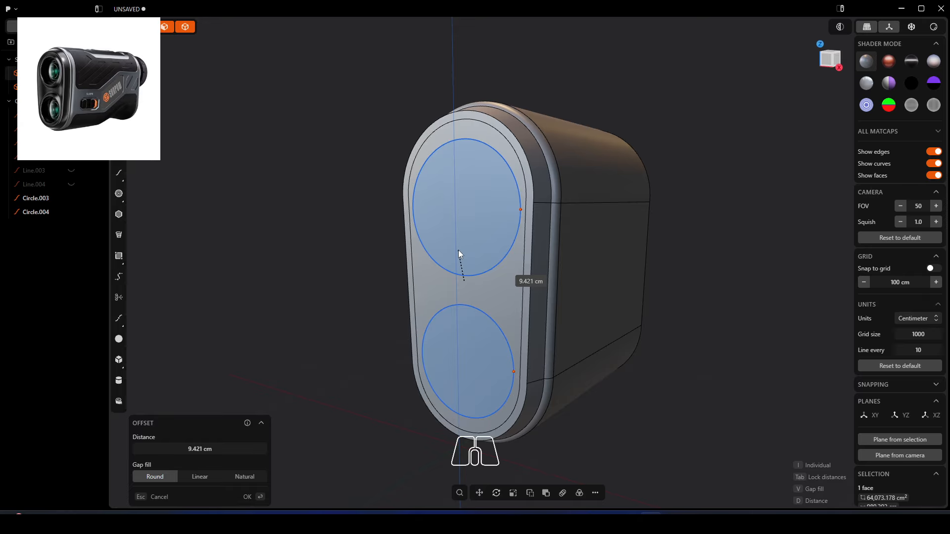
middle_drag(459, 250, 437, 280)
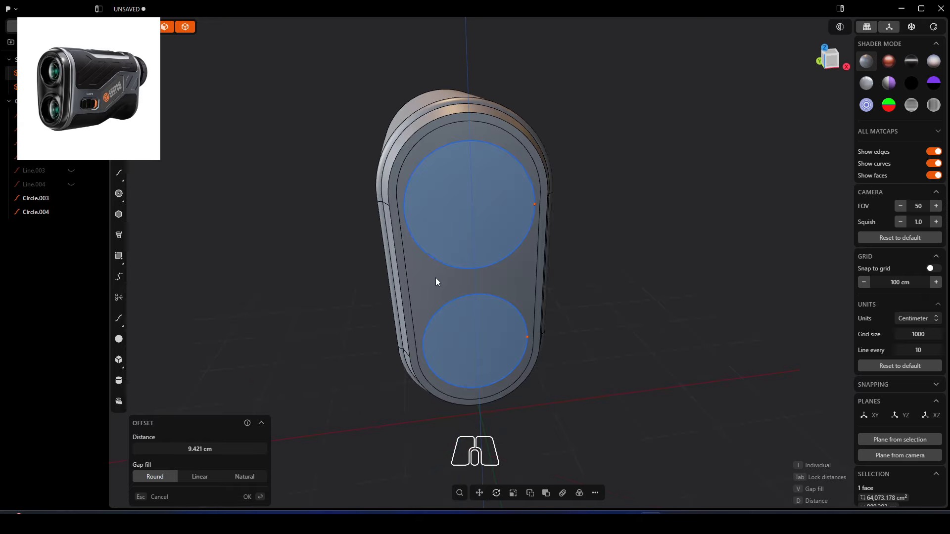
key(Return)
middle_drag(386, 310, 458, 260)
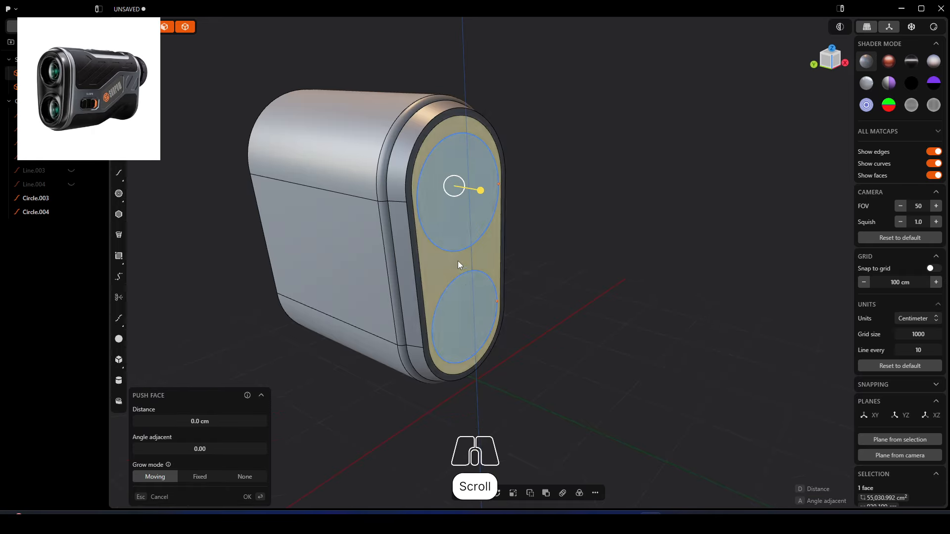
drag(479, 195, 473, 192)
Fillet the outer and inner edges of the raised front rim by about 4.3 cm
middle_drag(570, 240, 509, 232)
scroll(574, 188, up, 5)
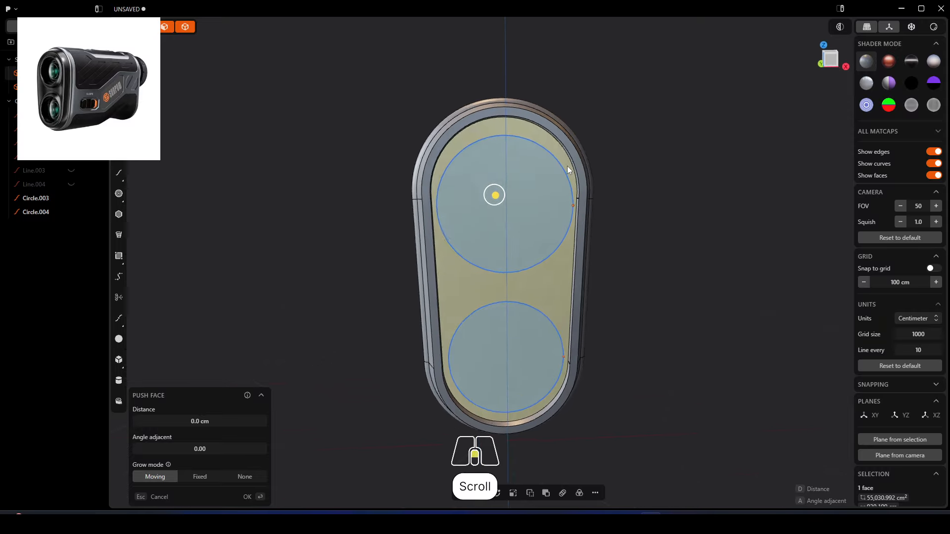
middle_drag(576, 206, 331, 308)
scroll(386, 267, up, 3)
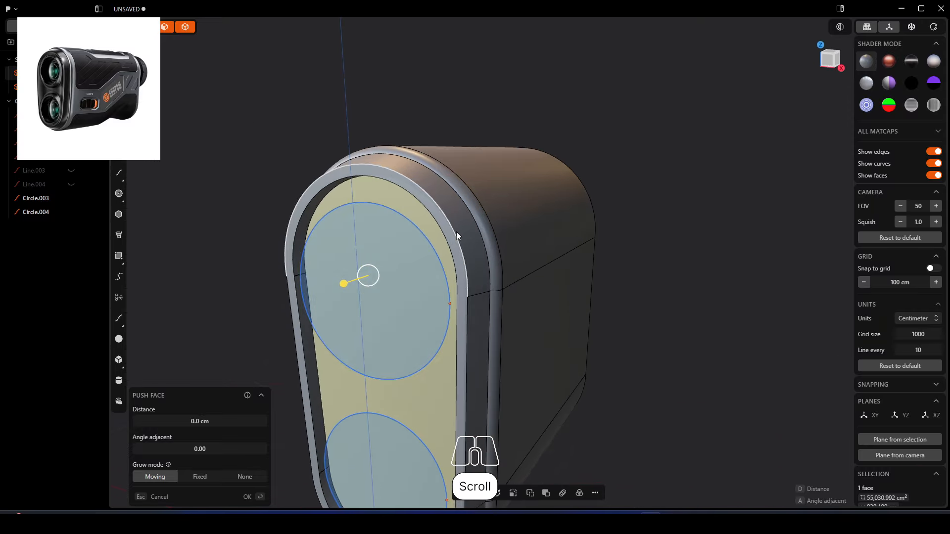
click(456, 232)
shift+click(306, 209)
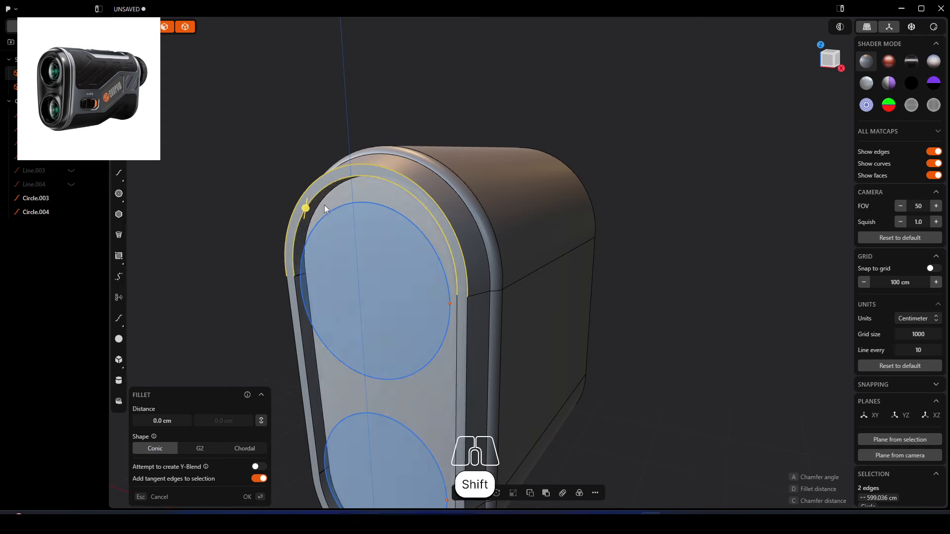
drag(307, 212, 306, 212)
middle_drag(401, 275, 519, 246)
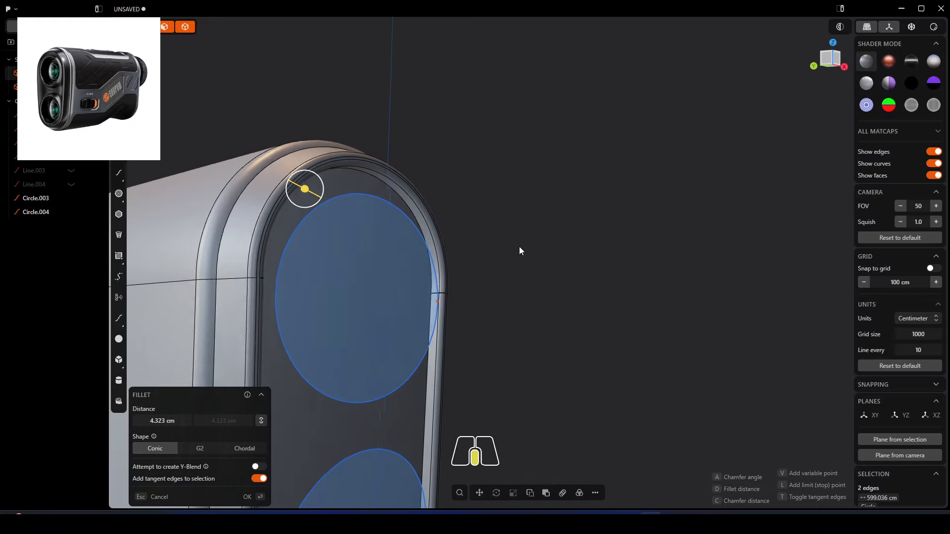
key(Return)
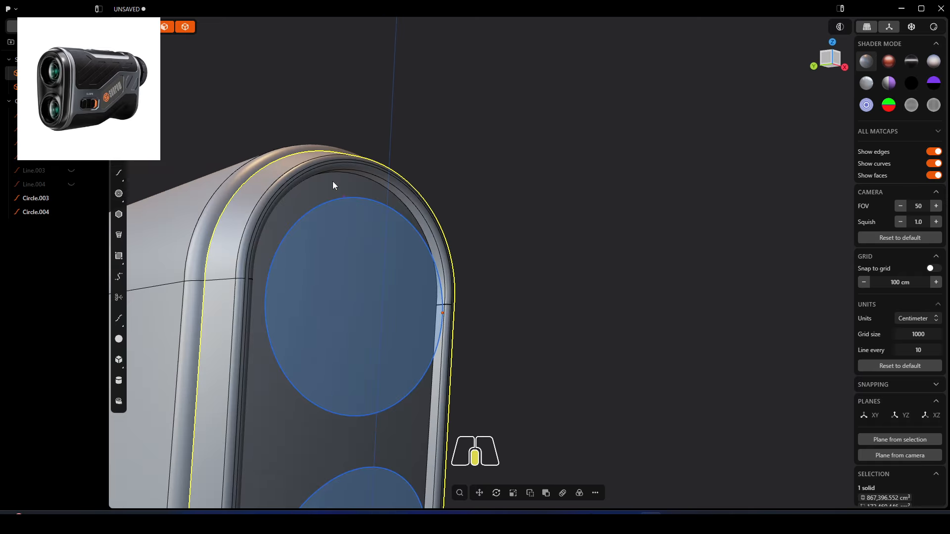
Try a fillet of about 13.3 cm on the inner edge of the front recess
click(399, 198)
key(f)
mouse_move(399, 199)
middle_down()
mouse_move(398, 224)
mouse_move(393, 207)
middle_up()
drag(393, 204, 396, 212)
middle_drag(391, 227, 463, 274)
scroll(386, 276, down, 2)
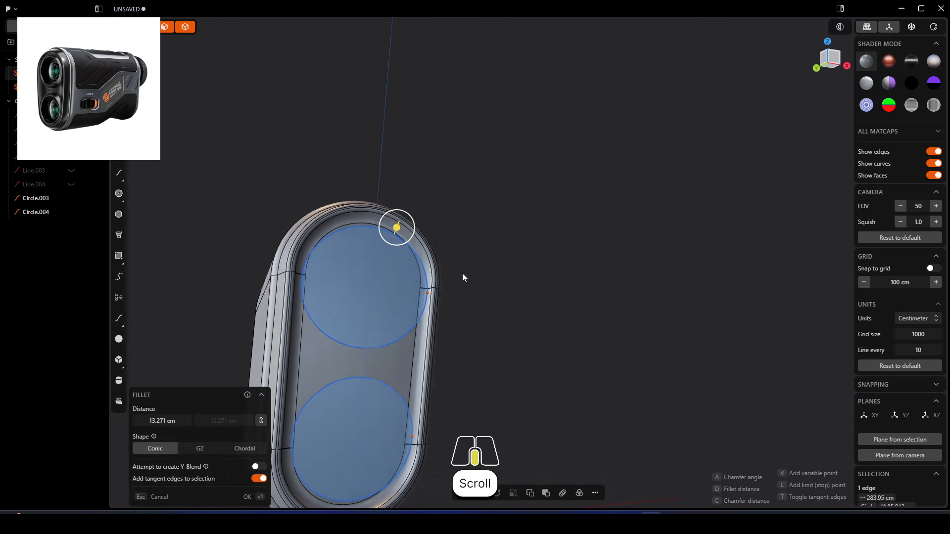
key(ctrl+z)
Shrink both circles together by their control points, the upper to about 71 cm radius and the lower to about 62 cm
middle_drag(340, 282, 400, 326)
scroll(381, 317, up, 2)
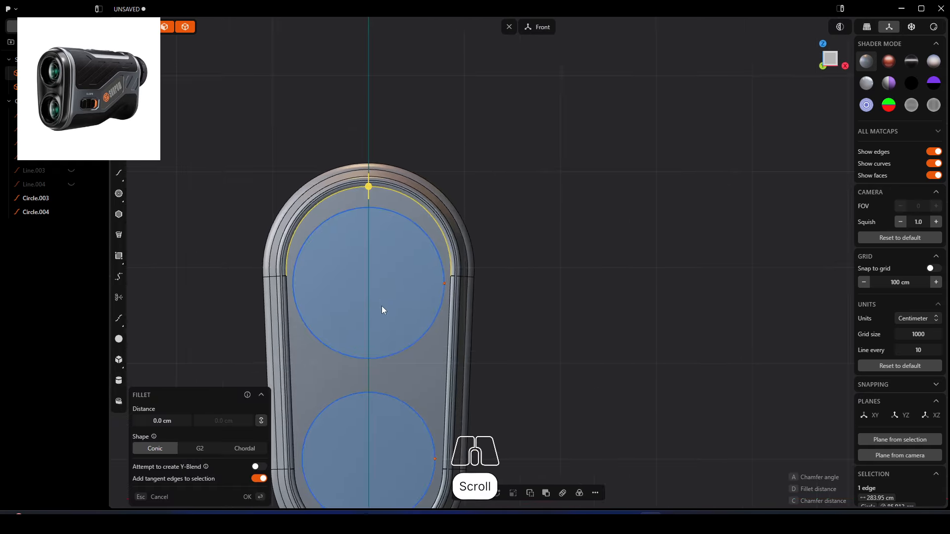
click(444, 285)
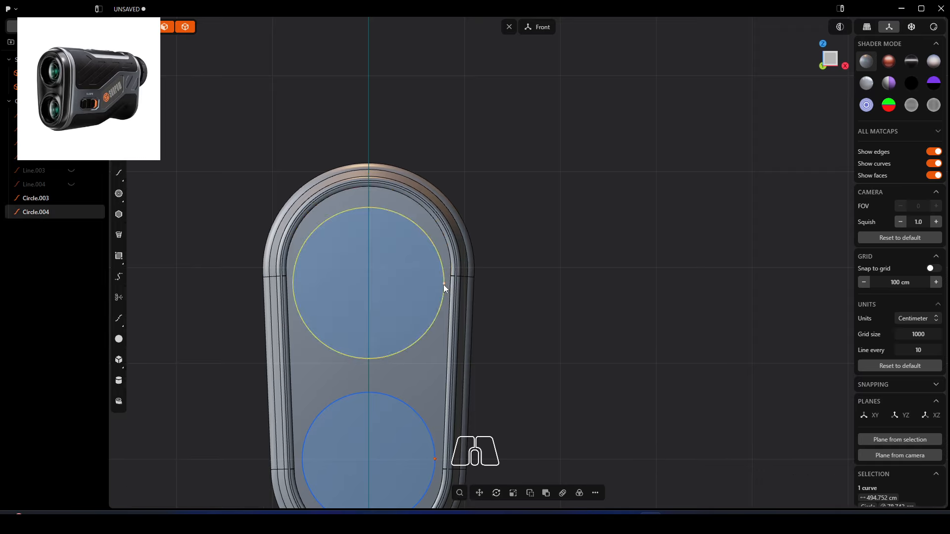
click(444, 284)
shift+click(435, 459)
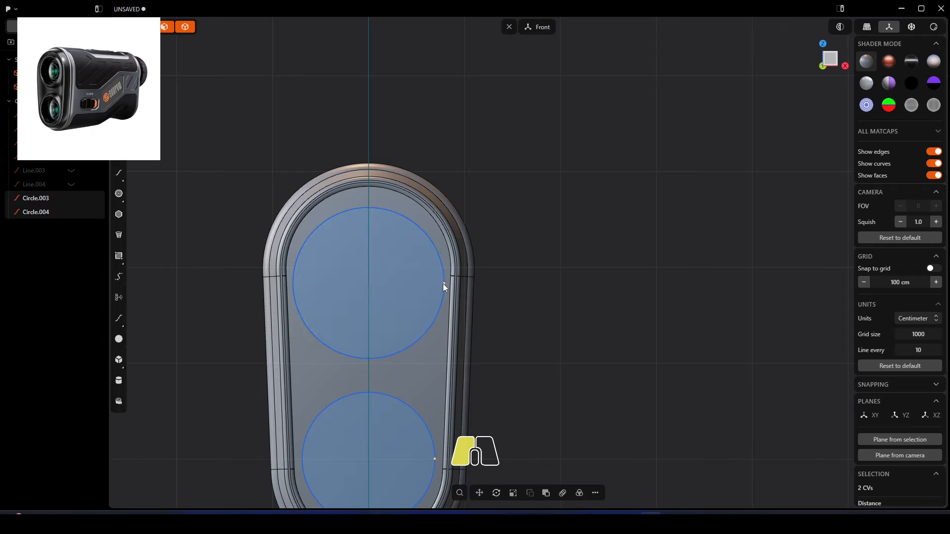
drag(444, 283, 437, 284)
scroll(417, 354, down, 3)
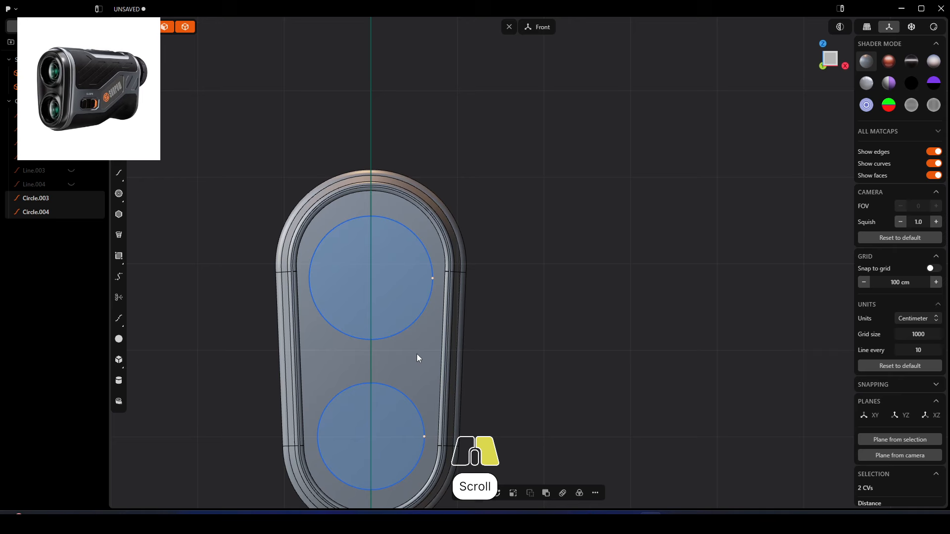
Move the lower circle up by about 5 cm along the vertical axis
click(400, 322)
click(397, 323)
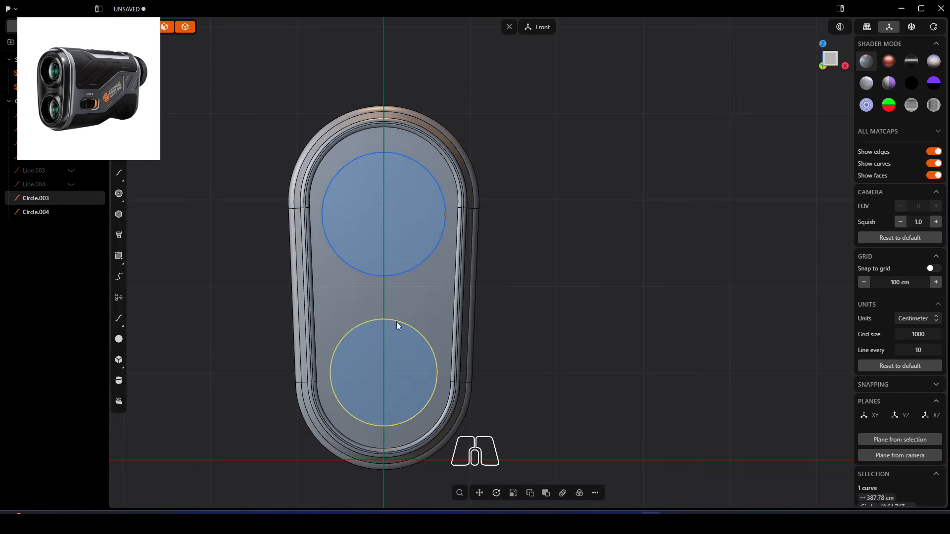
key(g)
drag(385, 341, 385, 335)
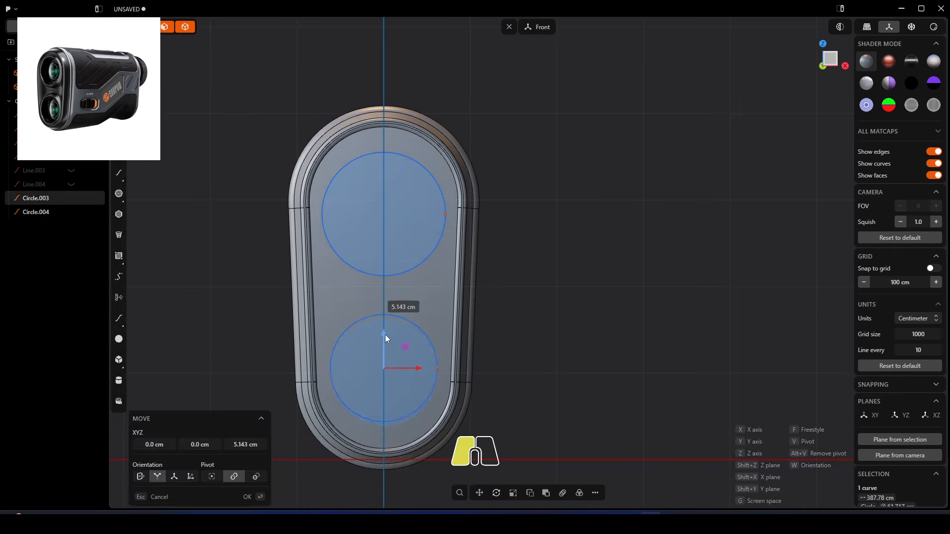
right_click(392, 273)
Try extruding the upper and lower circles together into thin discs in the front recess
click(390, 276)
middle_drag(382, 246, 474, 303)
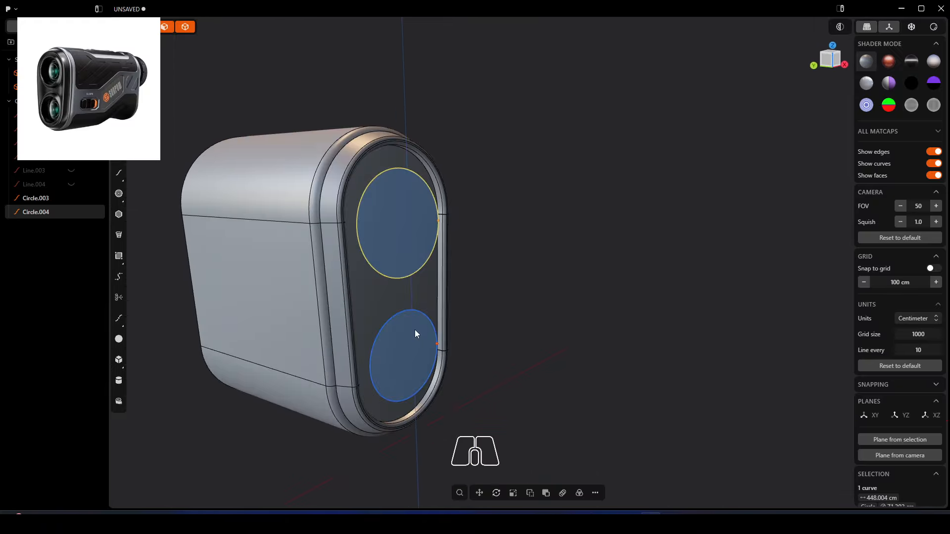
click(401, 335)
key(e)
shift+click(392, 233)
middle_drag(393, 236, 422, 243)
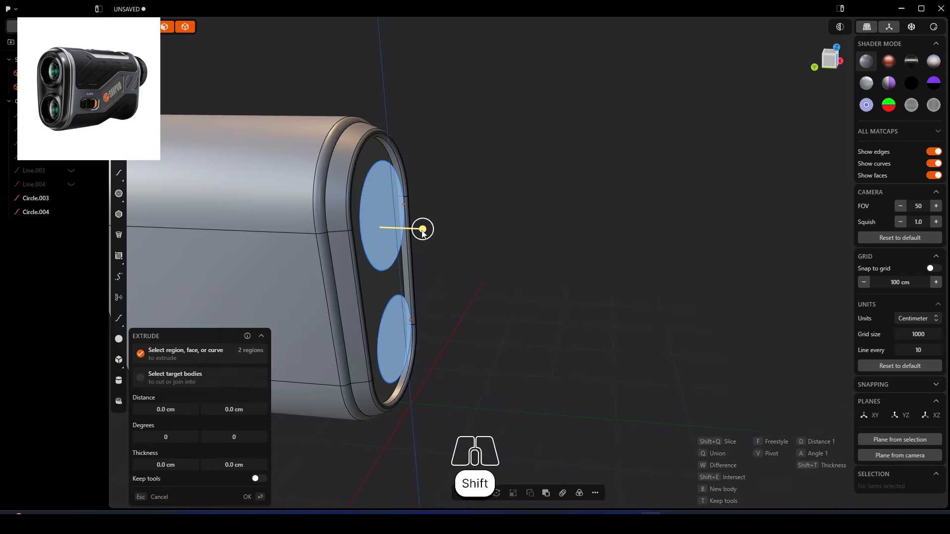
drag(422, 233, 402, 230)
right_click(493, 301)
middle_drag(494, 302, 433, 258)
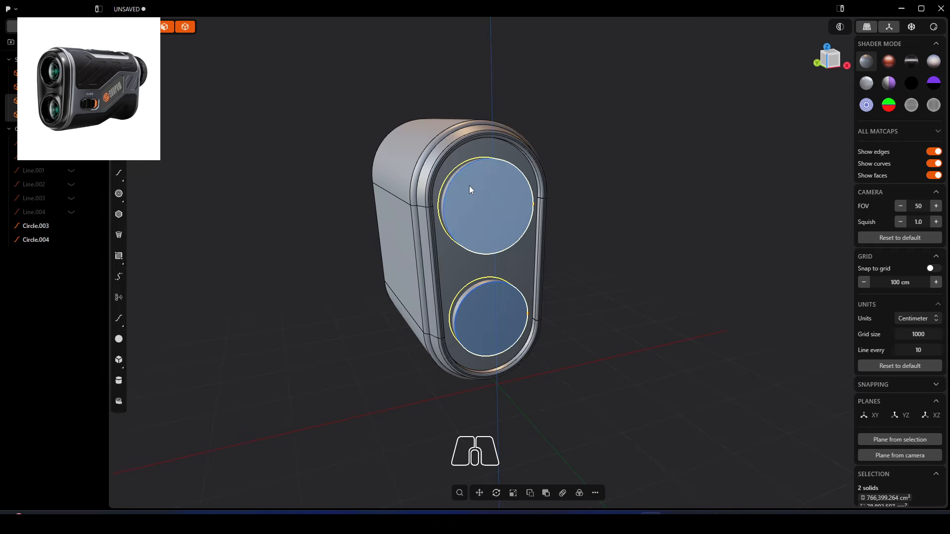
middle_drag(479, 202, 439, 227)
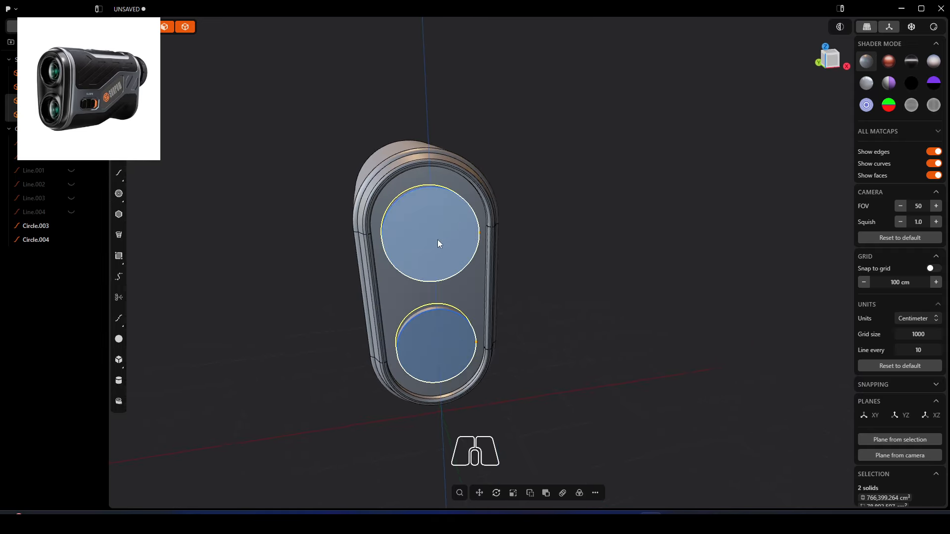
key(ctrl+z)
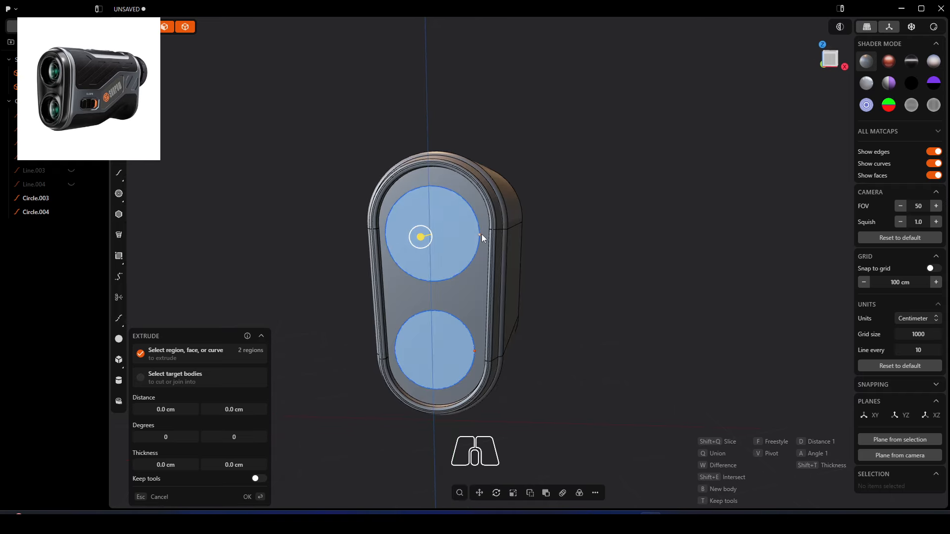
click(481, 234)
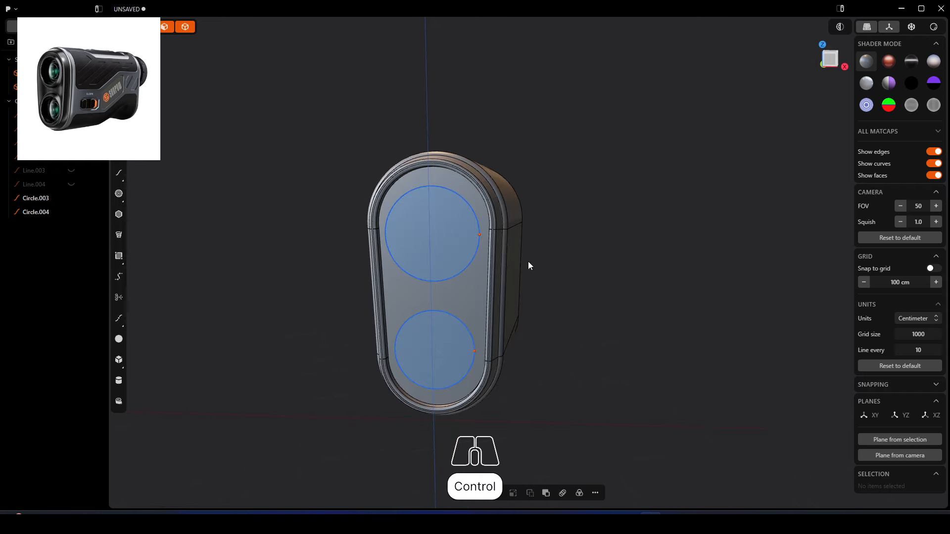
key(ctrl+z)
Enlarge the upper circle by its control point to about 76.4 cm radius in the front view
alt+middle_drag(550, 300, 403, 242)
scroll(403, 241, up, 2)
click(558, 229)
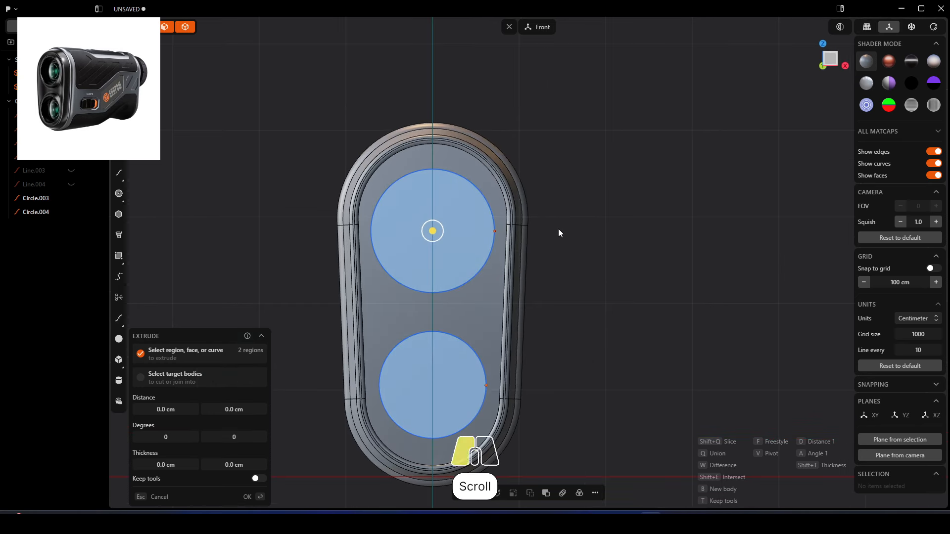
click(496, 230)
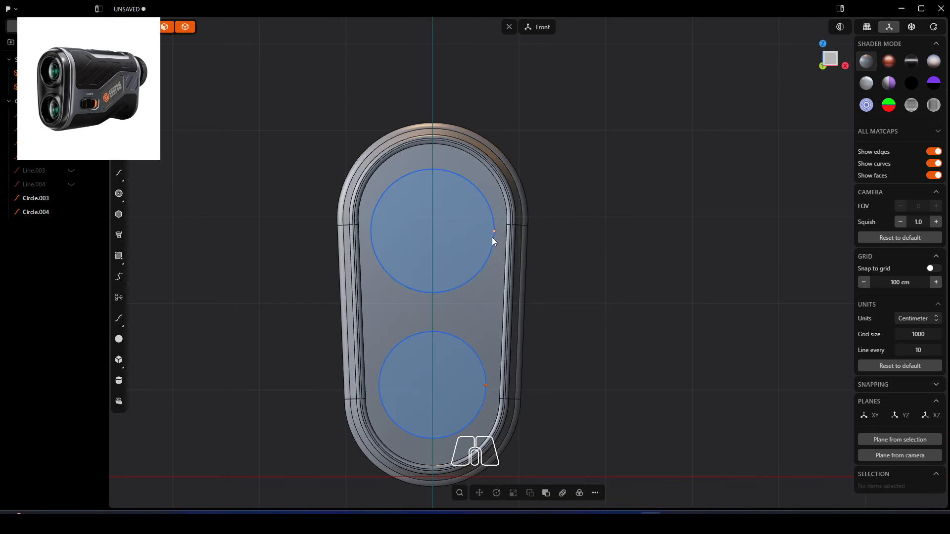
click(467, 241)
click(562, 231)
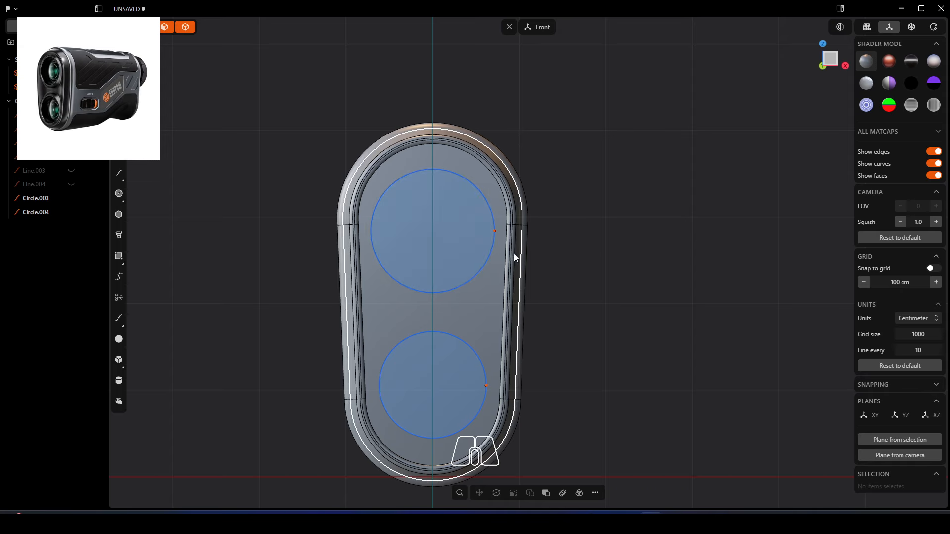
click(495, 231)
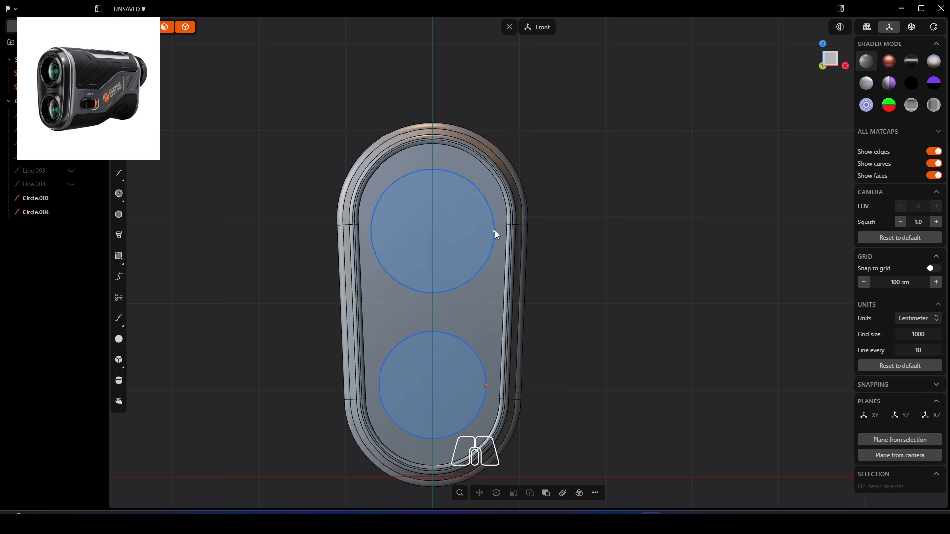
drag(495, 231, 499, 230)
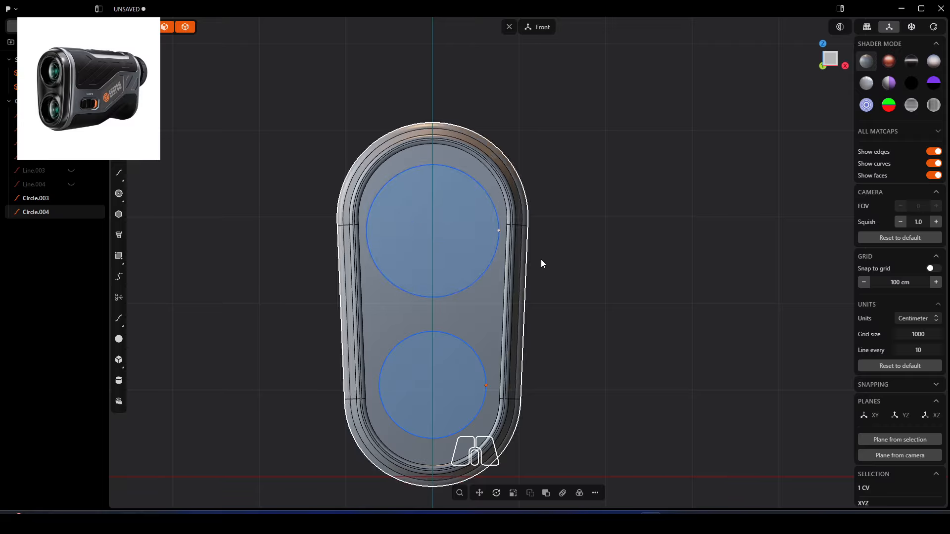
Enlarge the lower circle by its control point to about 69 cm radius
middle_drag(541, 260, 561, 281)
click(502, 233)
key(e)
key(Escape)
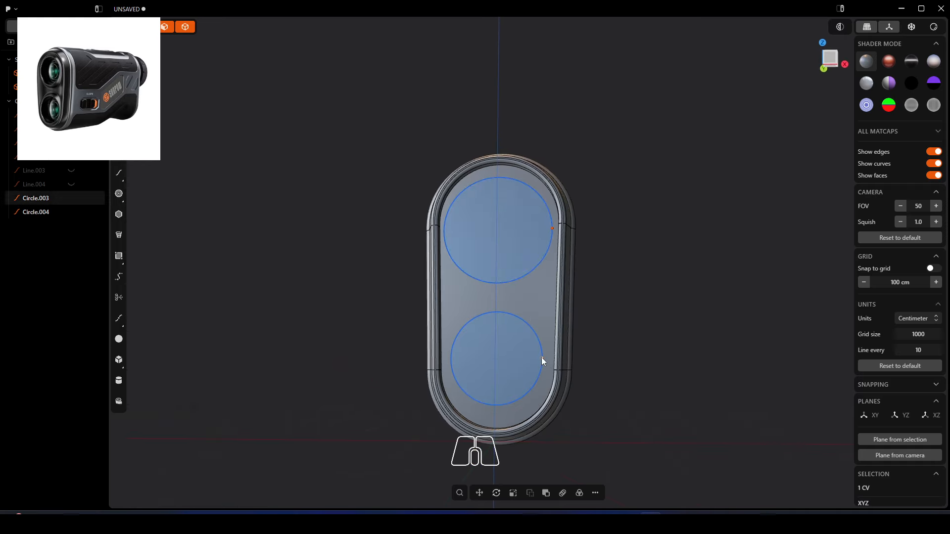
drag(541, 358, 551, 357)
click(504, 310)
key(e)
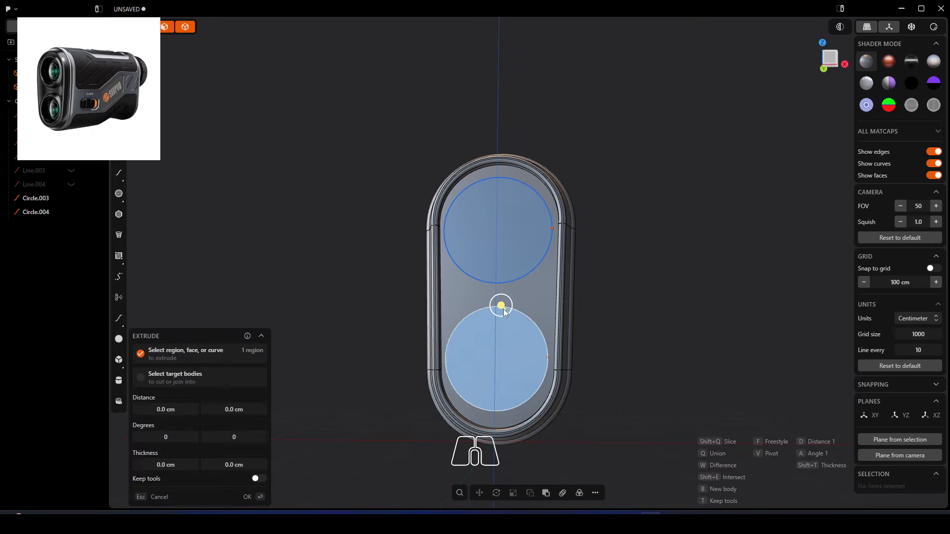
key(Escape)
Move the lower circle down by about 14 cm and the upper circle up by about 5 cm
click(504, 307)
key(g)
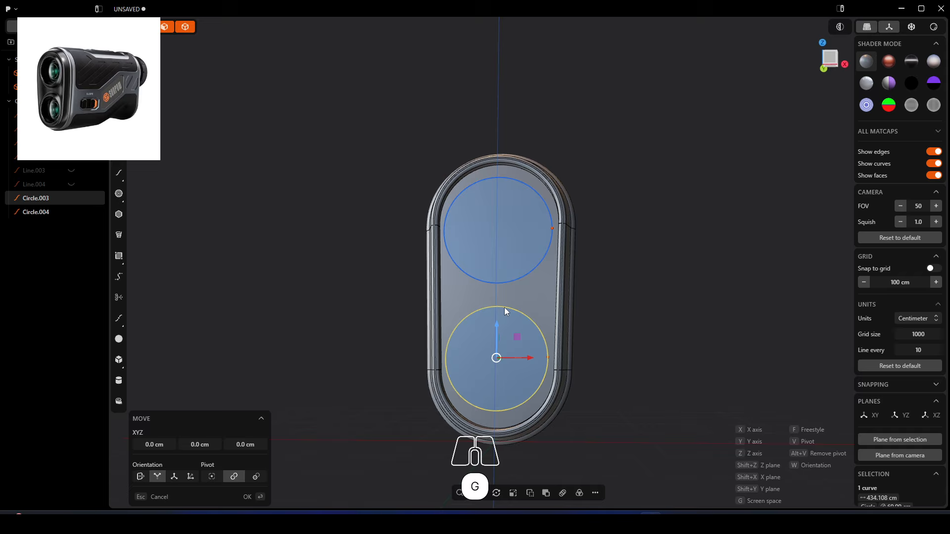
drag(496, 325, 497, 334)
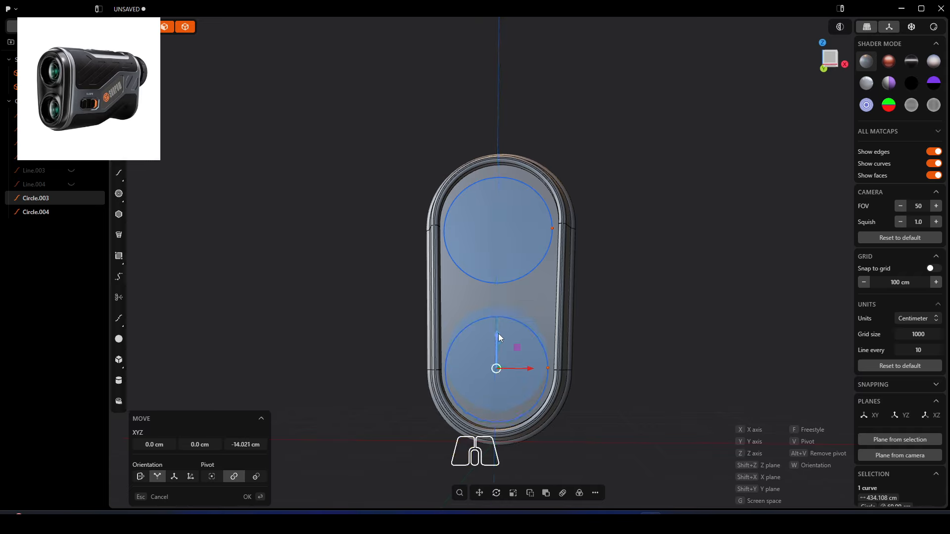
click(510, 282)
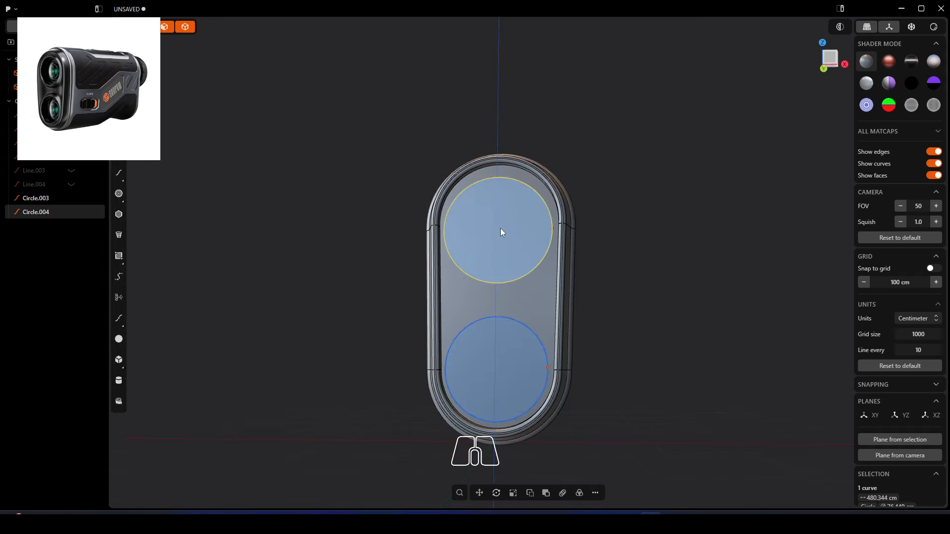
key(g)
drag(498, 210, 497, 198)
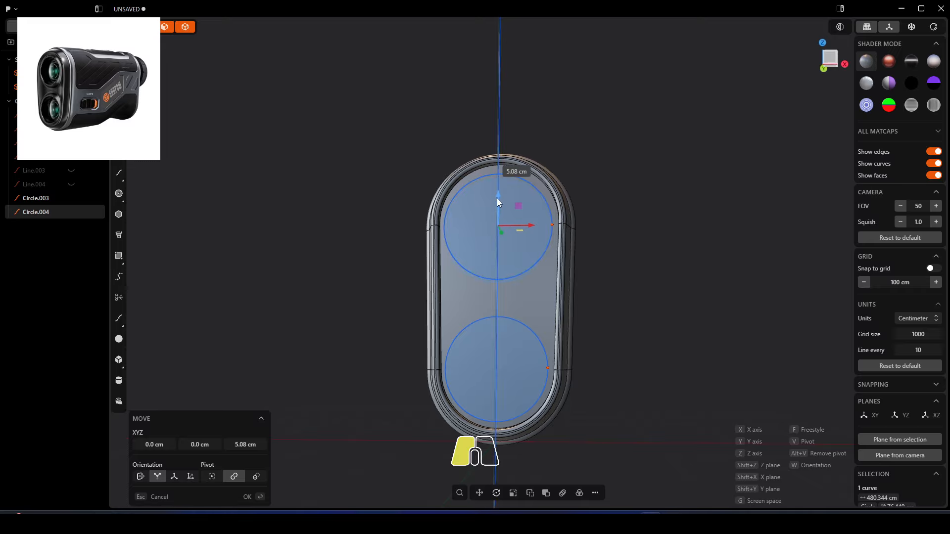
right_click(626, 206)
Extrude both circles together outward from the recessed front face into thin discs
click(640, 255)
middle_drag(636, 274, 596, 252)
click(582, 234)
key(e)
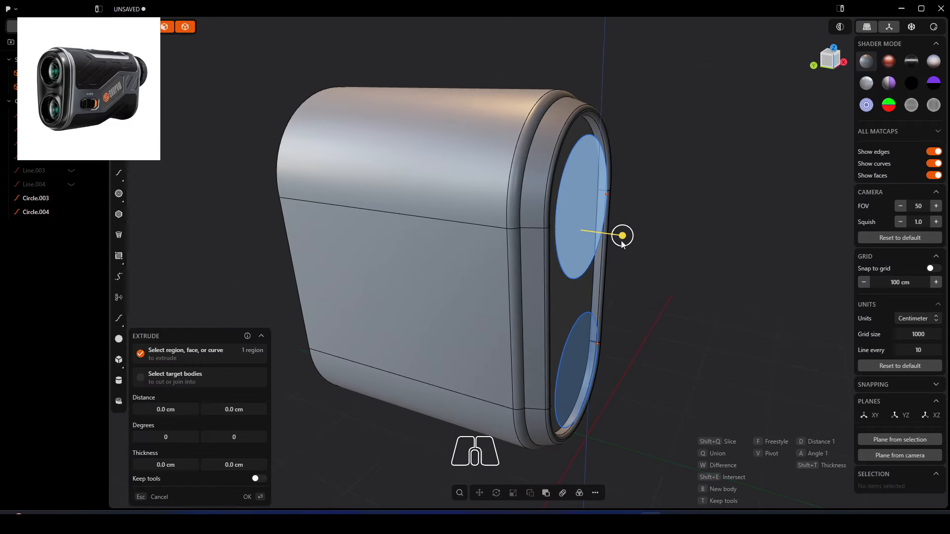
drag(623, 237, 631, 238)
key(ctrl+z)
click(590, 229)
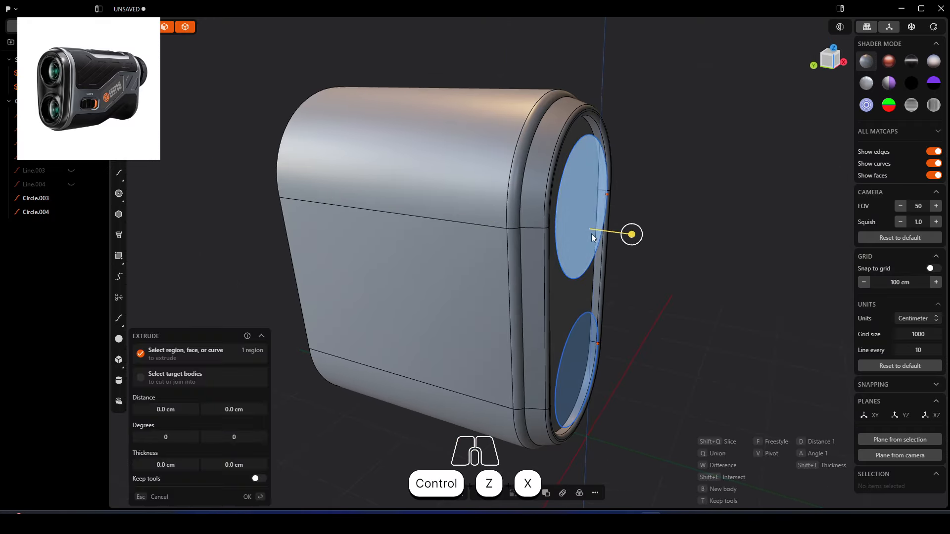
shift+click(584, 353)
drag(625, 362, 701, 290)
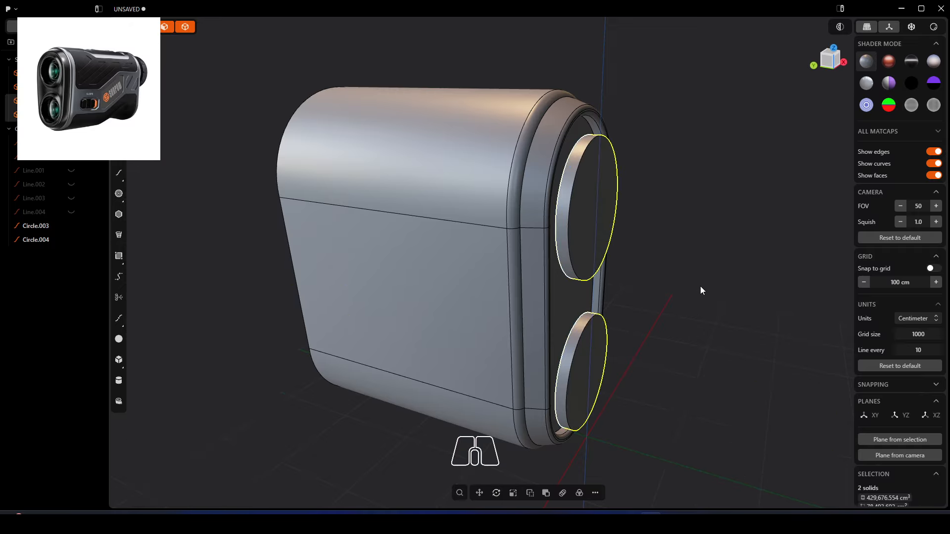
click(684, 288)
Hide the raised front rim body so the backs of the two discs can be reached
click(596, 209)
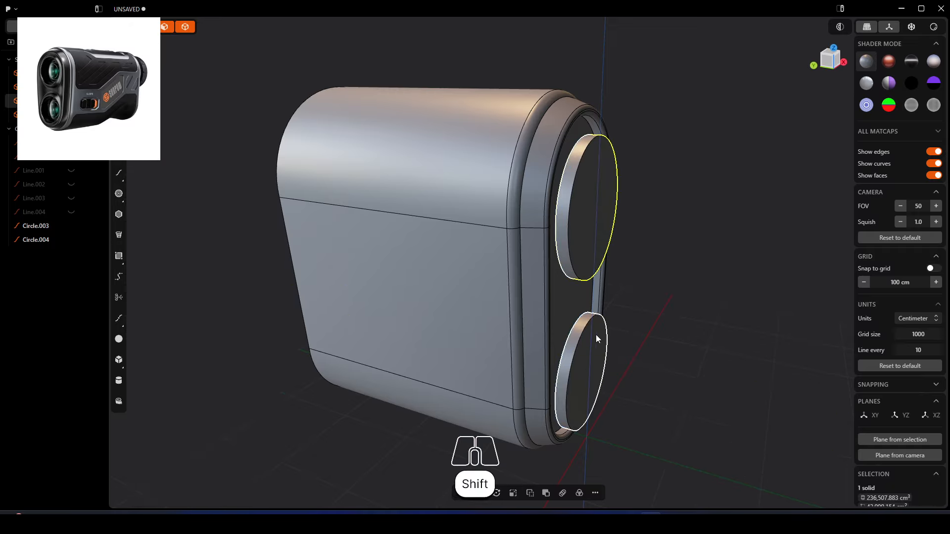
middle_drag(596, 334, 429, 330)
click(645, 200)
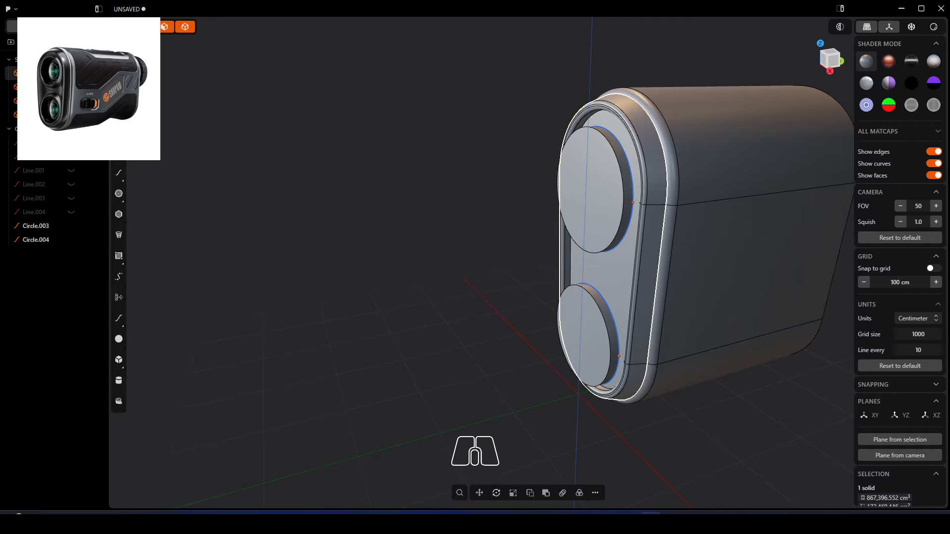
key(h)
middle_drag(284, 191, 569, 224)
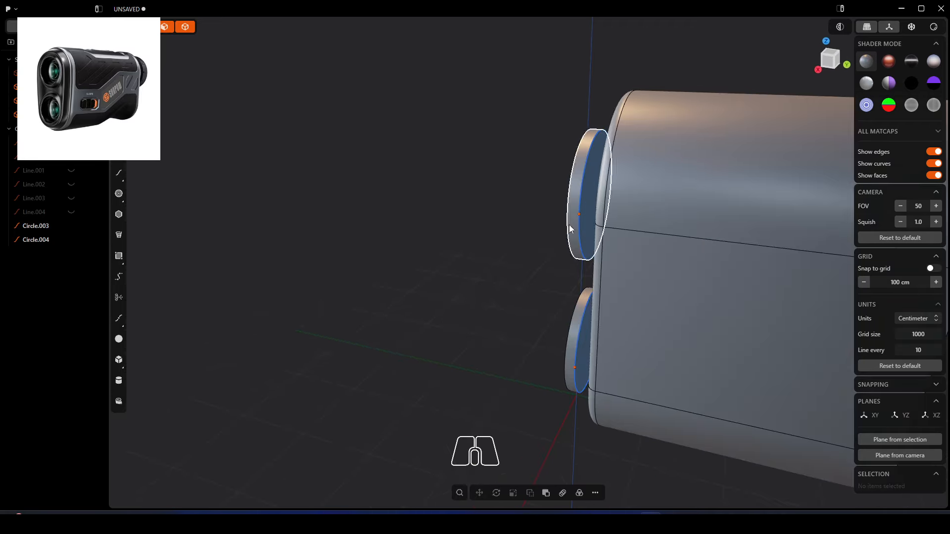
Hide the two circle curves, Circle.003 and Circle.004, behind the discs
scroll(574, 212, up, 1)
click(581, 197)
shift+click(577, 339)
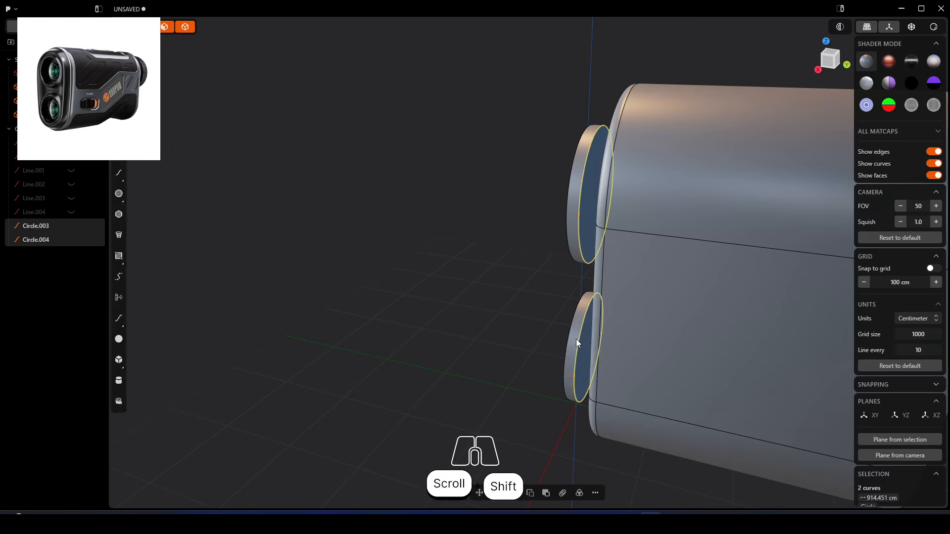
click(71, 227)
click(528, 242)
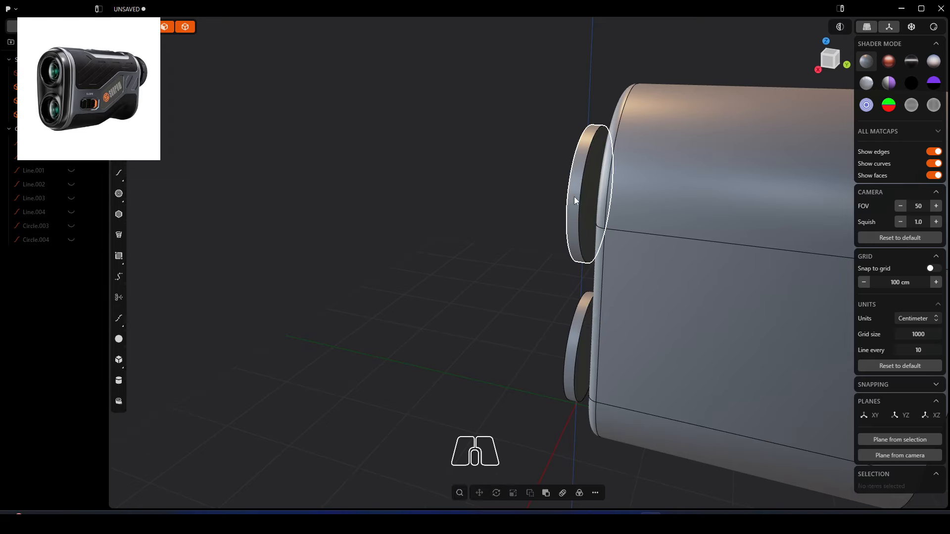
Extrude the back faces of both discs toward the main body with a -33° taper, flaring them into cones
double_click(589, 206)
shift+click(586, 347)
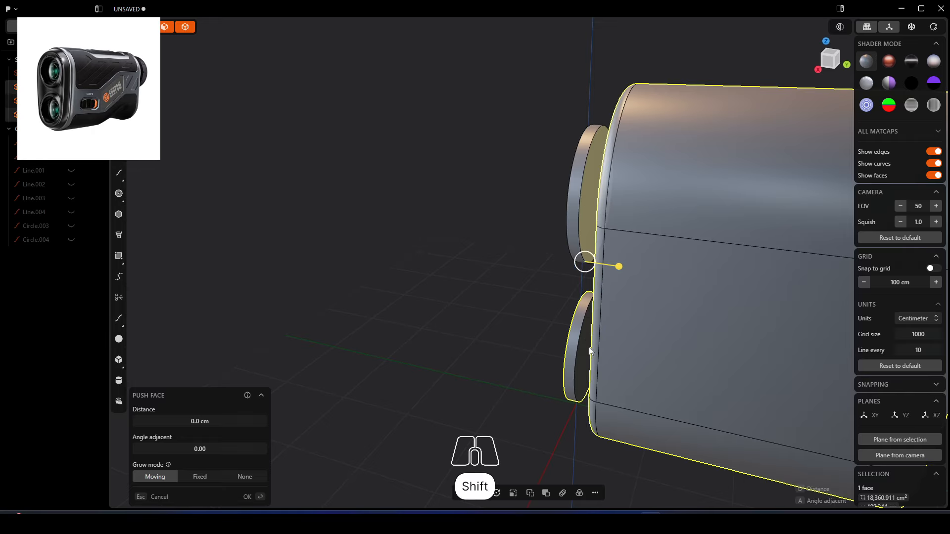
drag(617, 357, 633, 350)
key(e)
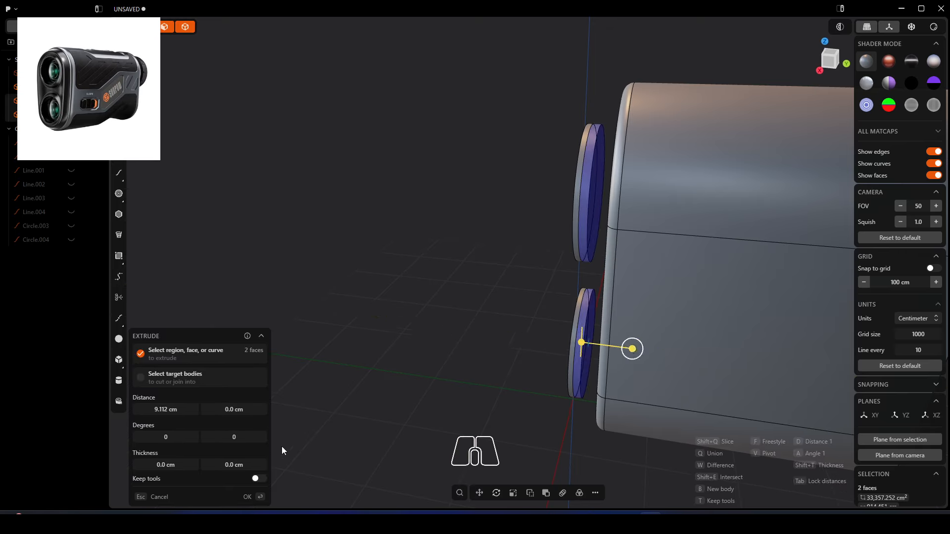
drag(170, 437, 151, 437)
middle_drag(596, 323, 745, 293)
middle_drag(442, 380, 509, 375)
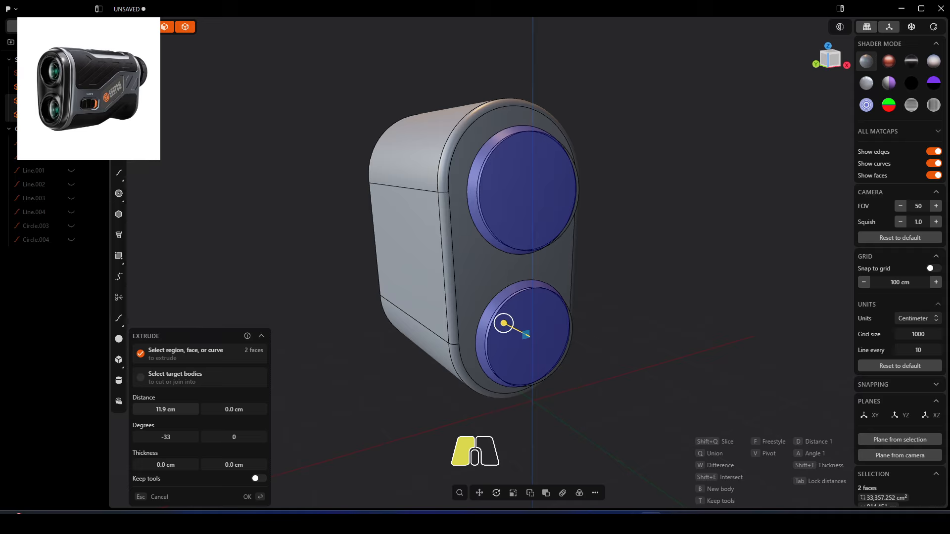
middle_drag(165, 413, 484, 310)
drag(337, 291, 331, 291)
key(Return)
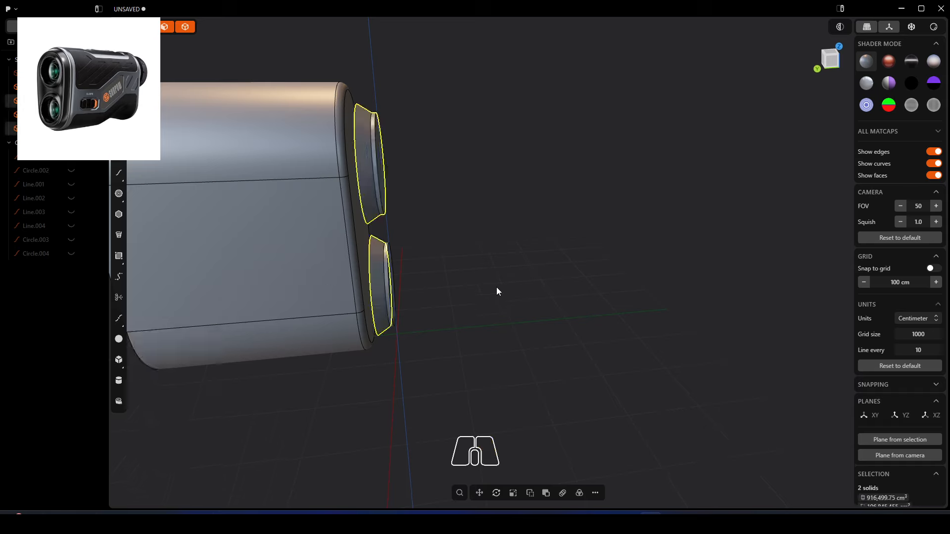
Try pushing the front face of the upper disc inward by about 2.8 cm
middle_drag(497, 291, 436, 268)
scroll(474, 268, up, 3)
click(461, 269)
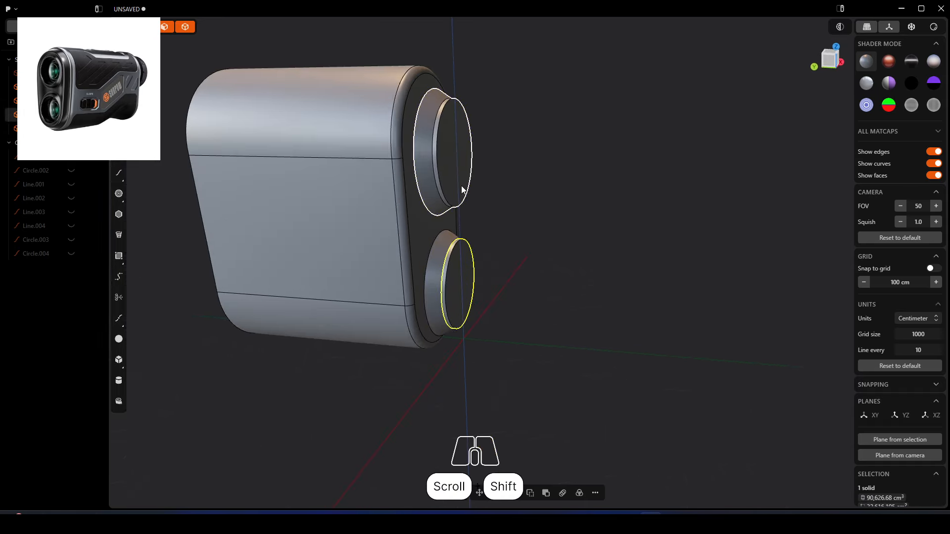
shift+click(463, 191)
scroll(474, 191, up, 1)
shift+click(466, 144)
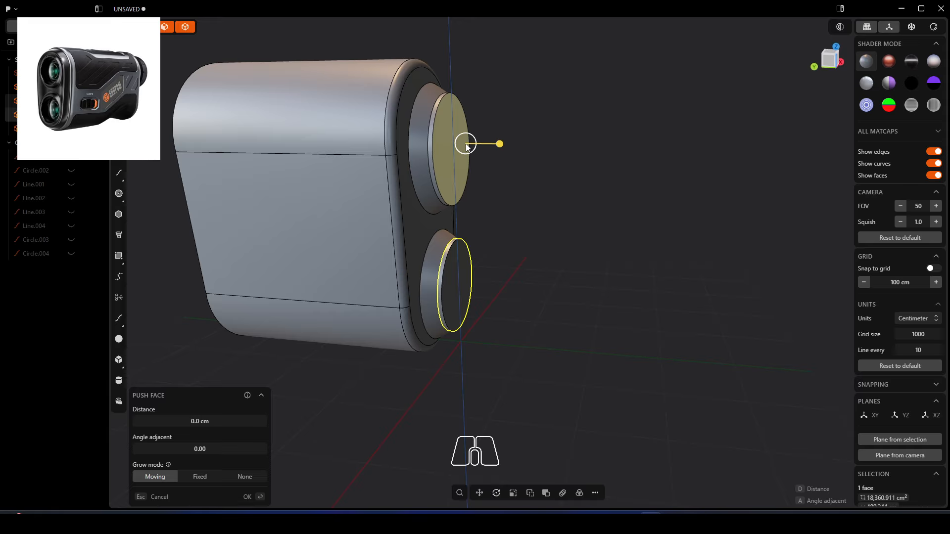
click(534, 183)
click(464, 157)
click(465, 157)
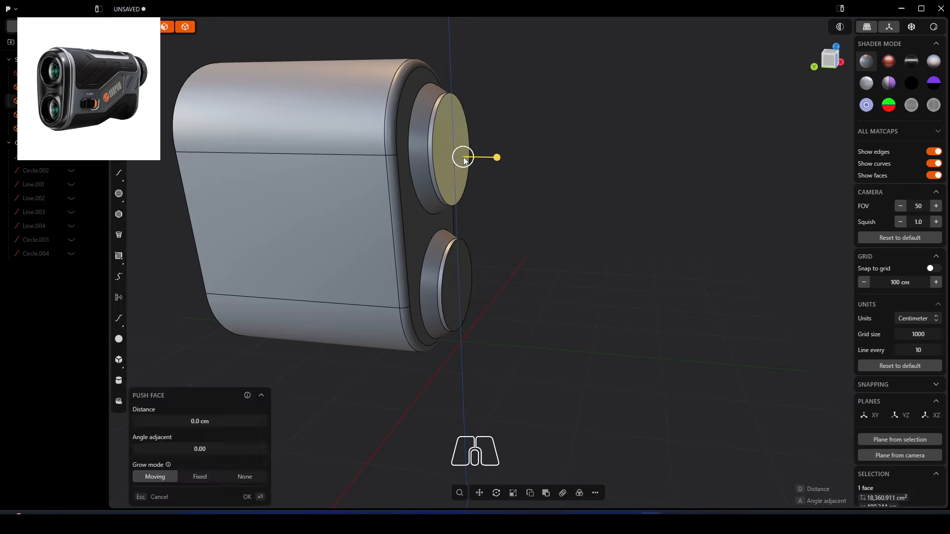
middle_drag(494, 206, 470, 197)
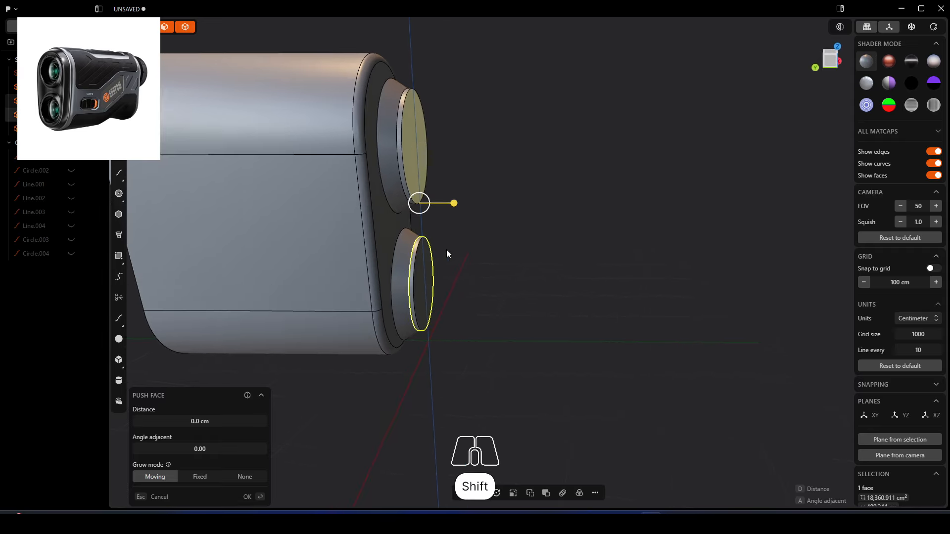
drag(456, 203, 455, 204)
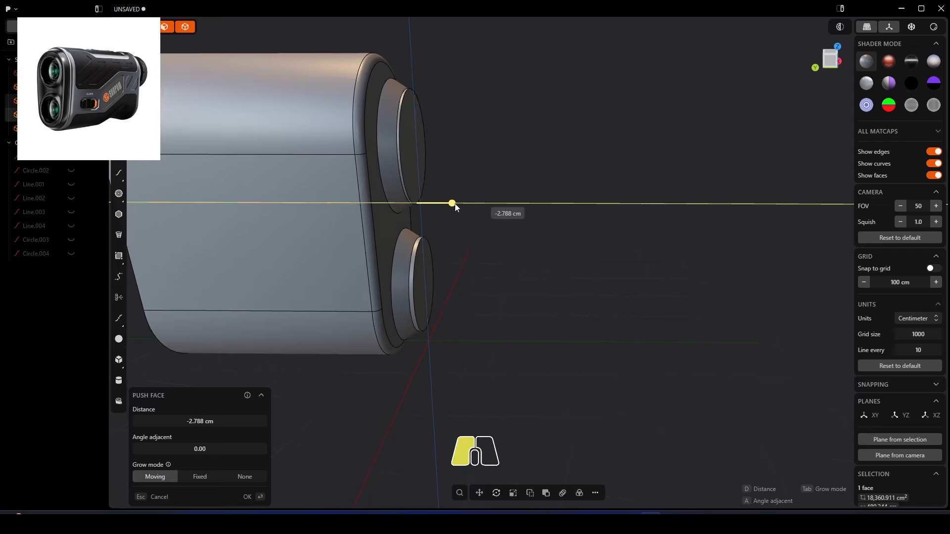
key(ctrl+z)
Offset the front faces of both lens discs inward to outline a narrow ring on each
click(426, 163)
key(f)
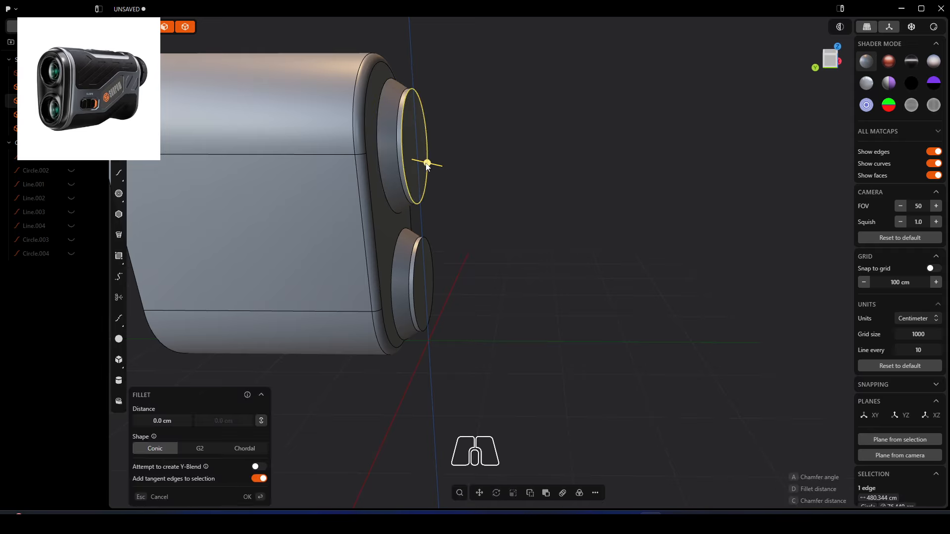
shift+click(428, 278)
shift+click(417, 150)
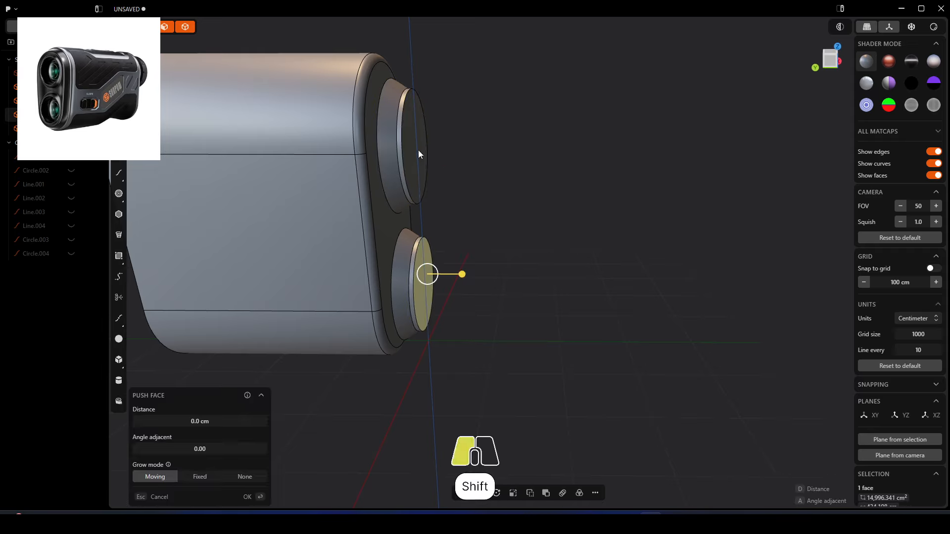
drag(452, 144, 452, 143)
right_click(452, 144)
middle_drag(502, 255, 463, 257)
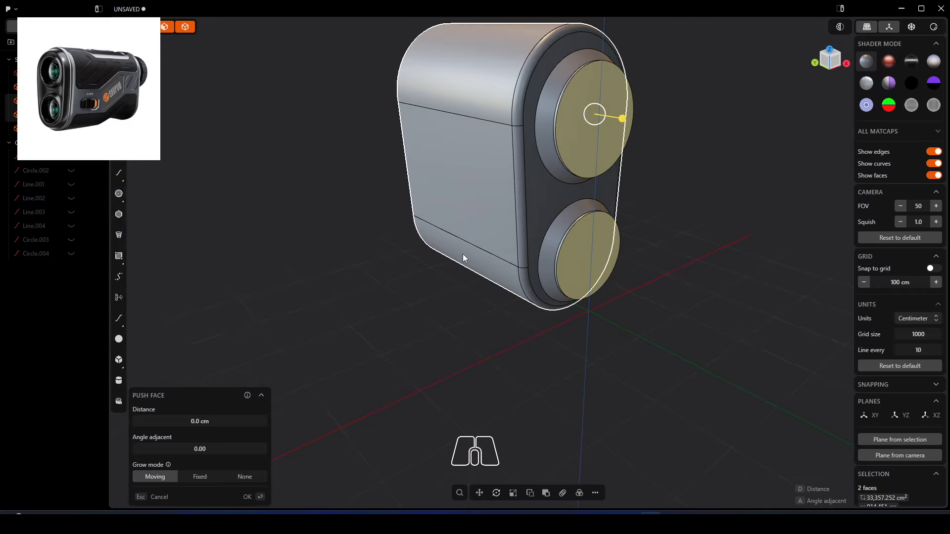
right_drag(525, 244, 370, 285)
key(o)
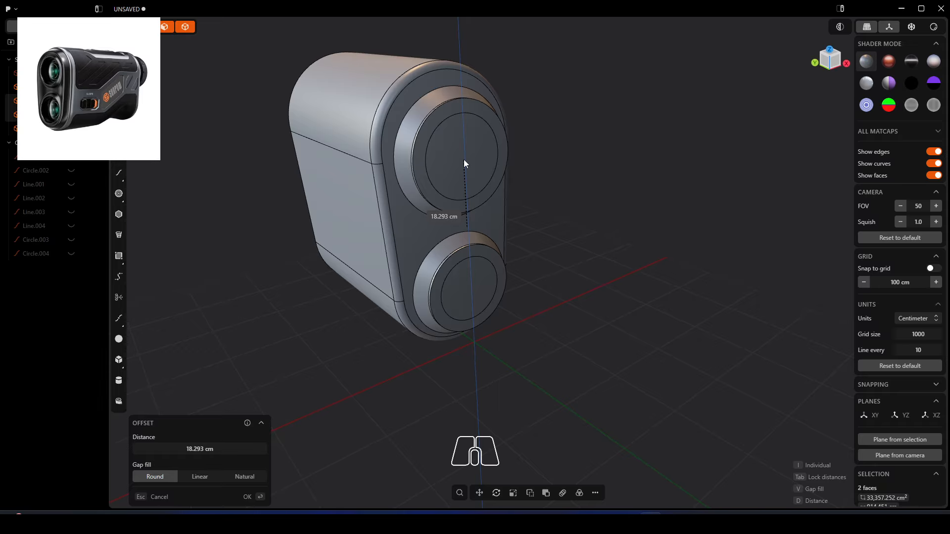
click(465, 162)
Try pushing the inner circular faces of both lens discs inward by about 14.2 cm
key(p)
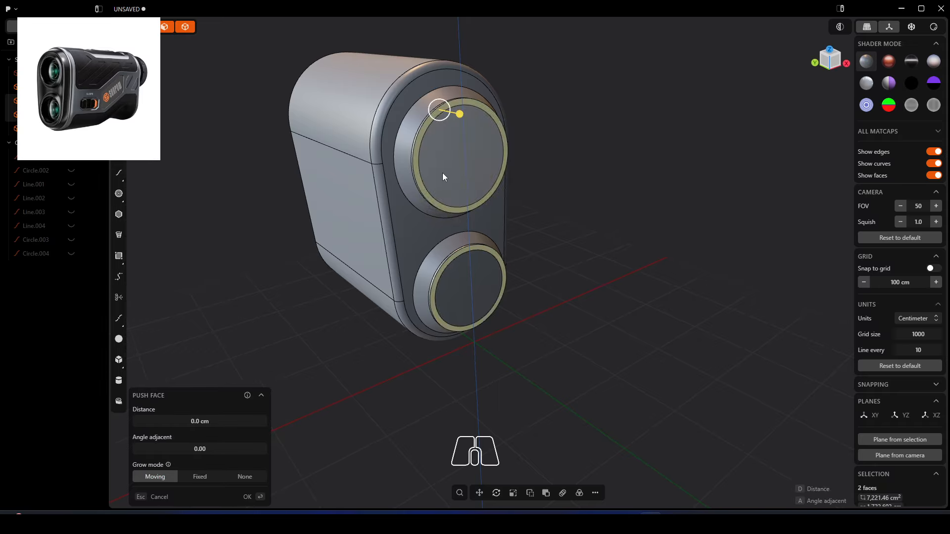
right_drag(443, 175, 464, 164)
click(463, 165)
shift+click(467, 290)
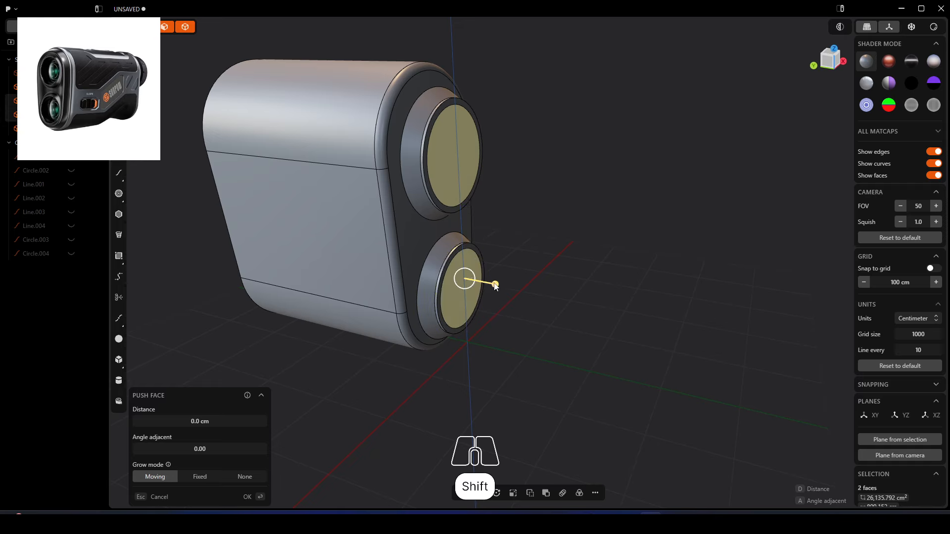
drag(496, 287, 481, 278)
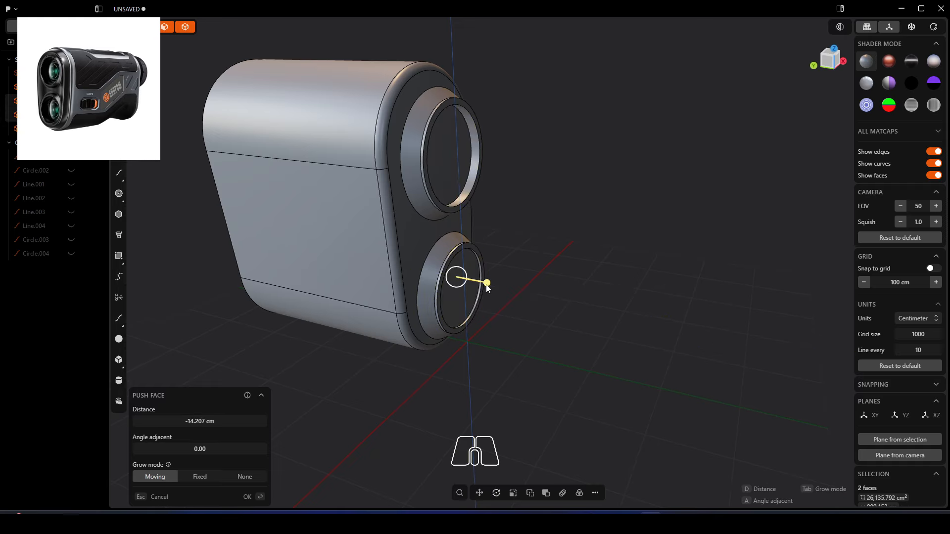
key(ctrl+z)
Extrude the inner circular faces inside the disc rings inward to recess them
middle_drag(516, 296, 476, 296)
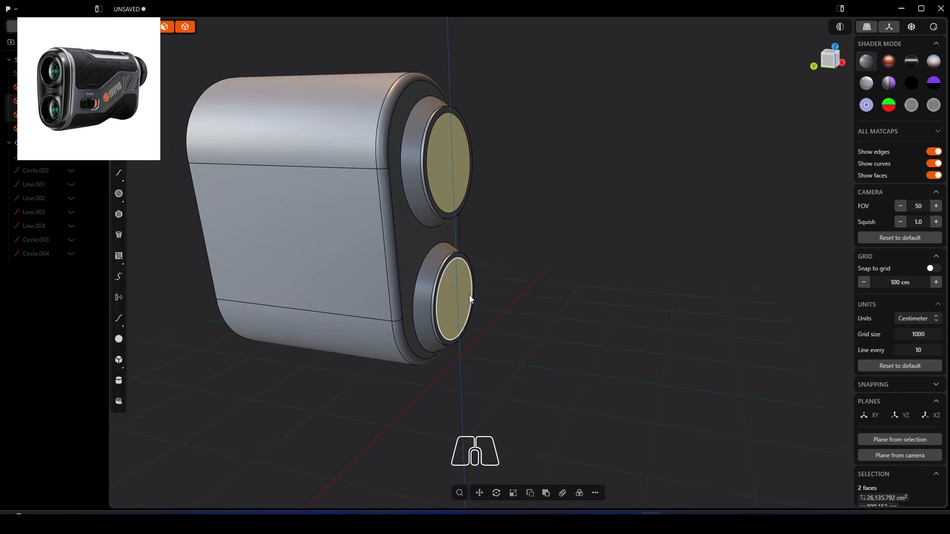
key(e)
drag(493, 292, 489, 296)
right_click(513, 321)
Unhide the raised front rim body around the two lens housings
click(71, 73)
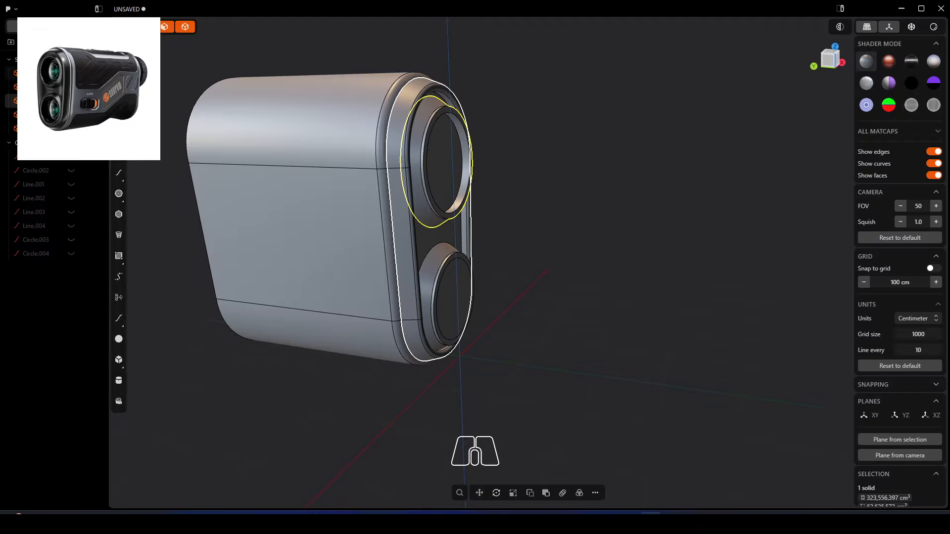
middle_drag(426, 145, 364, 147)
click(401, 238)
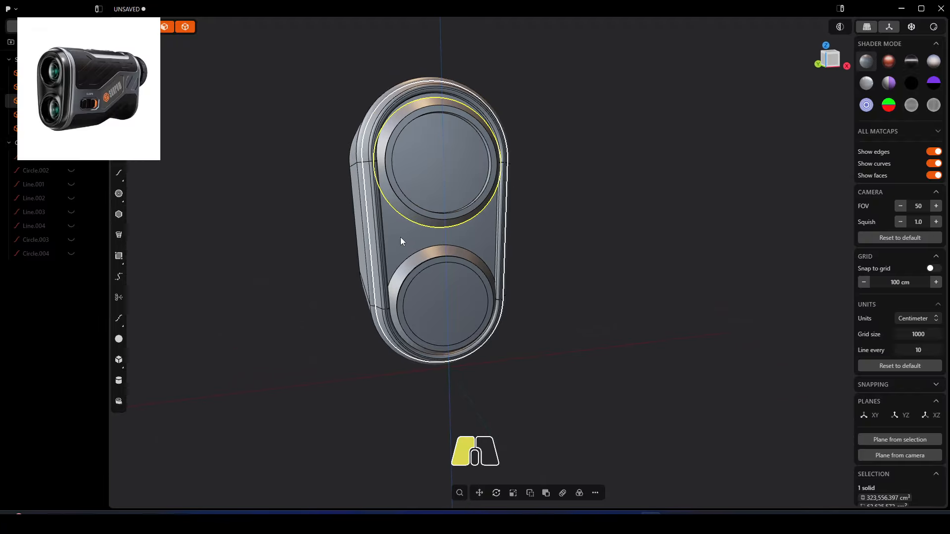
middle_drag(401, 241, 418, 242)
scroll(392, 109, up, 4)
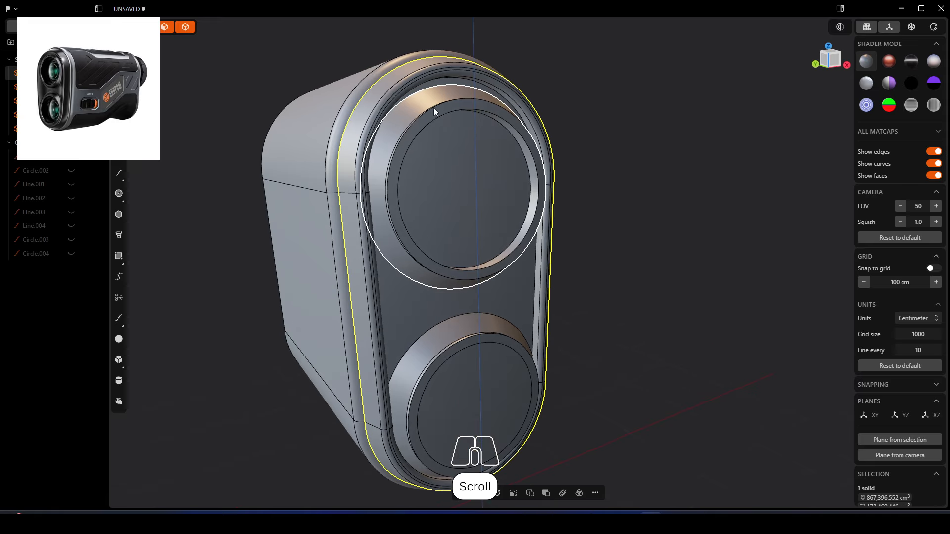
scroll(394, 174, up, 5)
scroll(488, 203, down, 4)
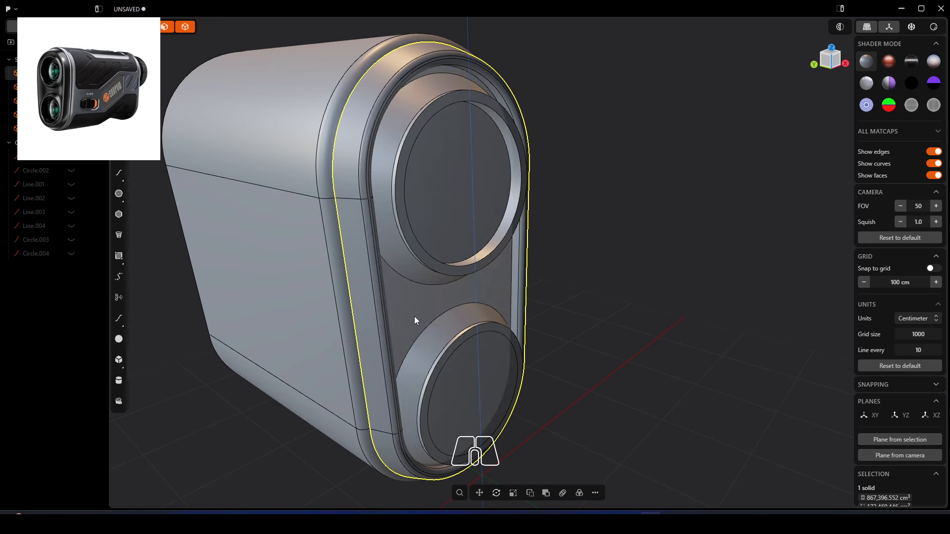
Push the rim body's recessed face around the two lens housings slightly forward
click(414, 316)
middle_drag(417, 295, 437, 301)
drag(439, 302, 452, 304)
middle_drag(452, 305, 429, 241)
click(253, 495)
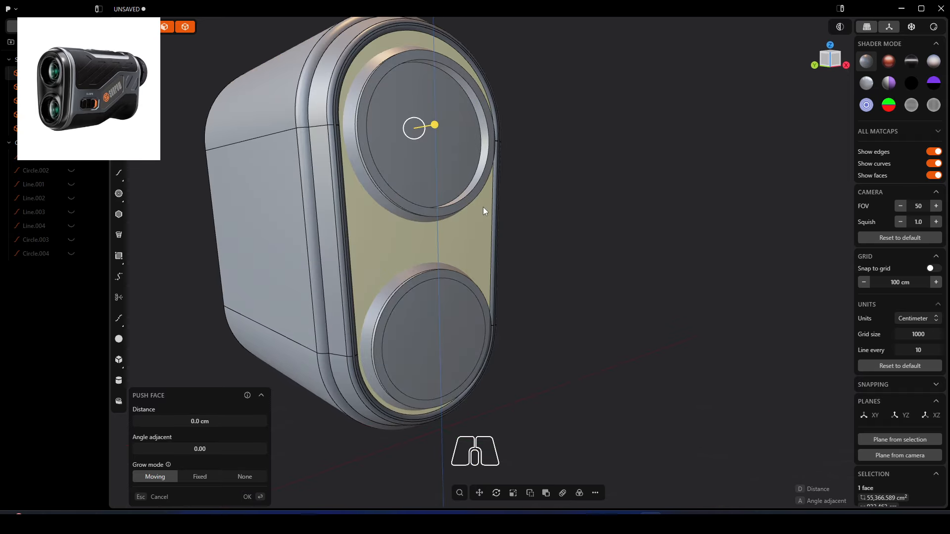
middle_drag(484, 208, 495, 238)
scroll(438, 142, up, 2)
scroll(438, 138, up, 3)
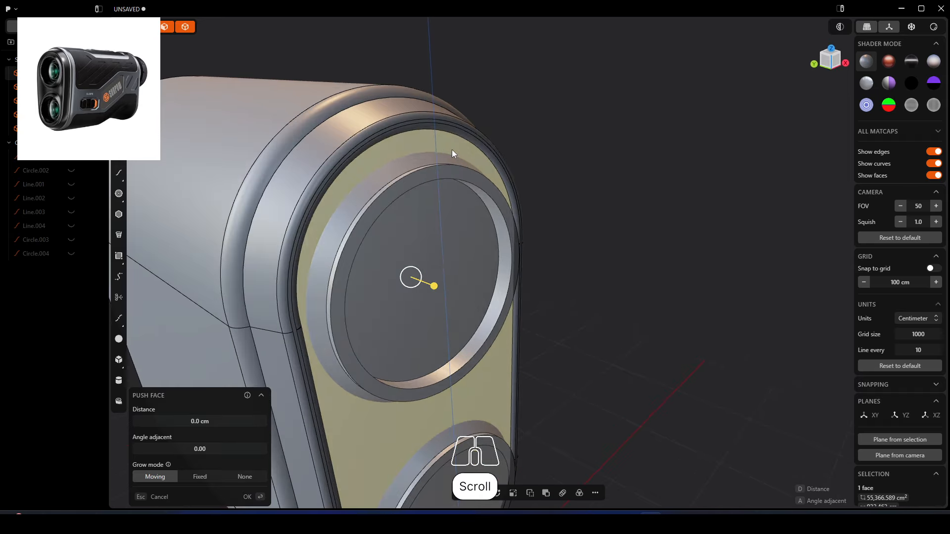
click(521, 106)
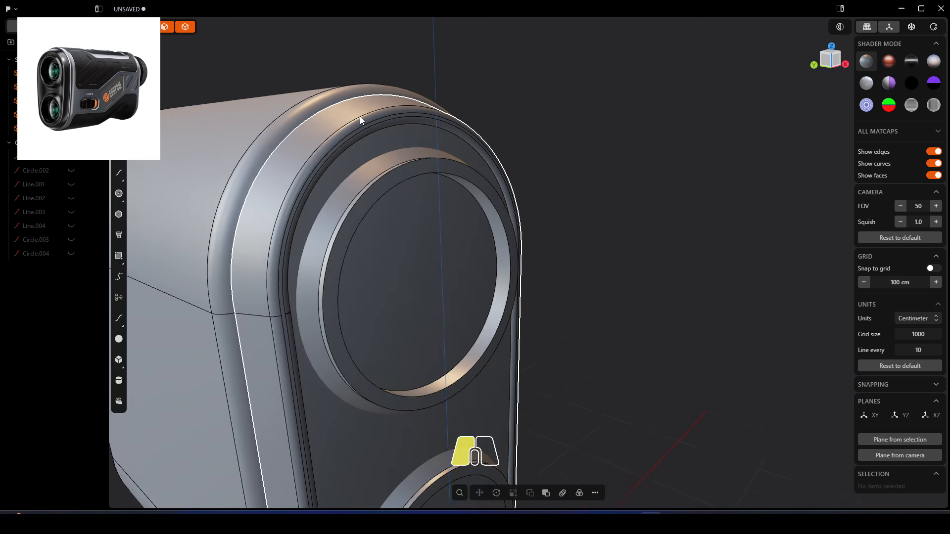
Try subtracting both lens housings from the front rim body with a Boolean difference
click(360, 116)
key(q)
click(354, 210)
scroll(354, 210, down, 3)
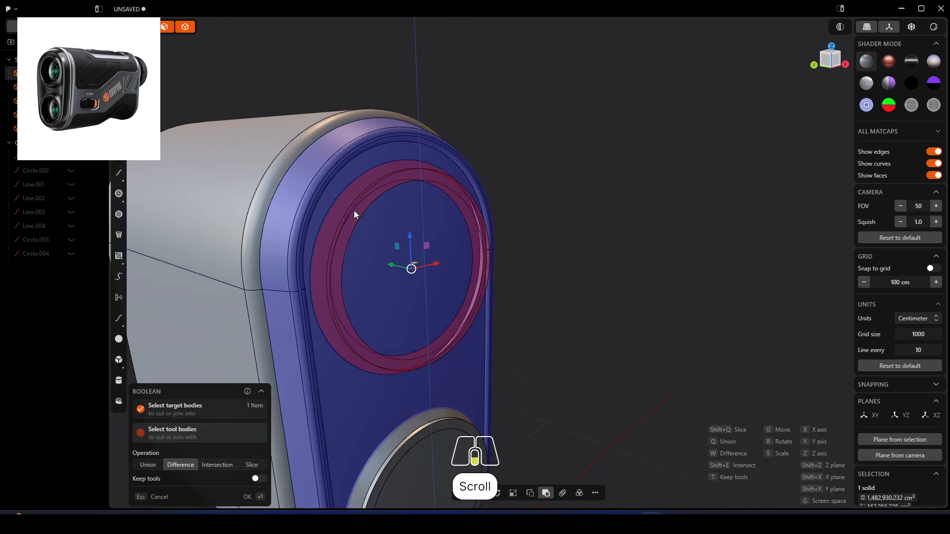
click(256, 497)
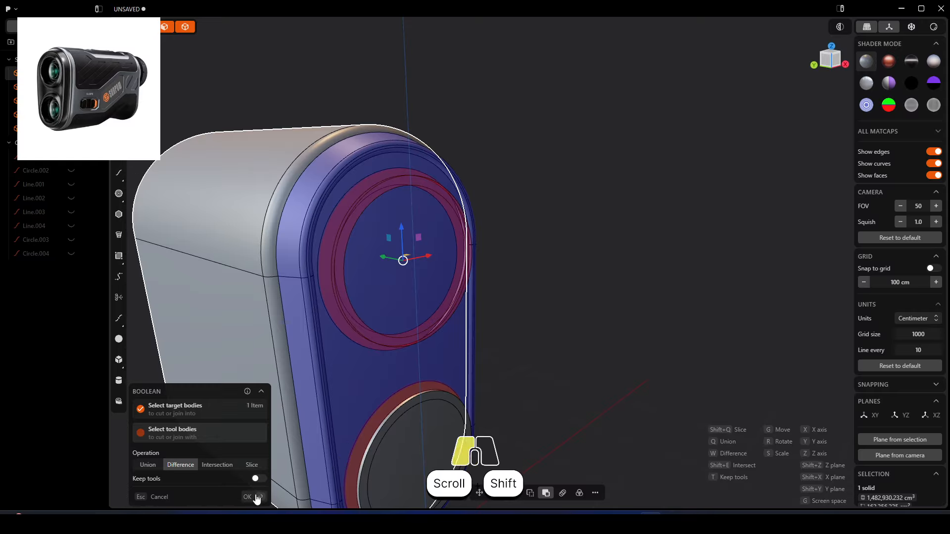
mouse_move(474, 336)
middle_down()
mouse_move(450, 338)
mouse_move(479, 343)
middle_up()
middle_drag(438, 413, 432, 240)
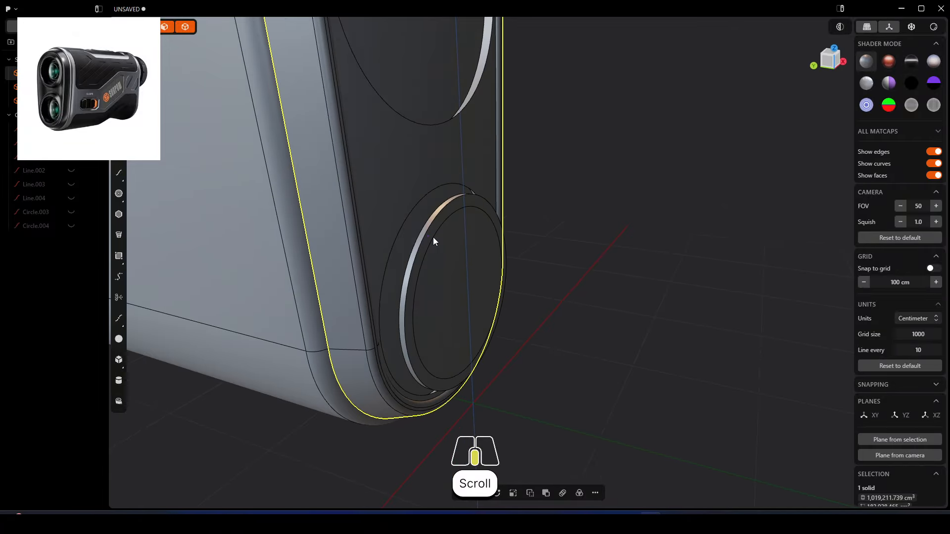
key(ctrl+z)
Push the recessed inner face of the upper lens housing back out flush with its front ring
scroll(470, 239, up, 2)
click(474, 279)
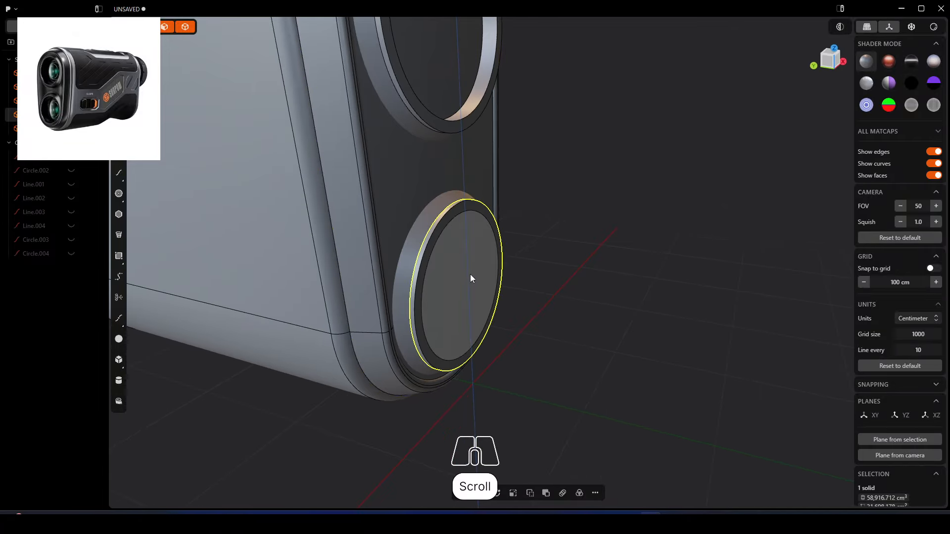
click(470, 275)
middle_drag(470, 275, 489, 215)
click(478, 85)
click(479, 87)
middle_drag(440, 89, 468, 119)
drag(497, 55, 503, 55)
Try pushing the inner circular face of the lower lens housing outward
click(473, 253)
click(474, 252)
scroll(477, 260, up, 2)
drag(517, 234, 522, 236)
key(ctrl+z)
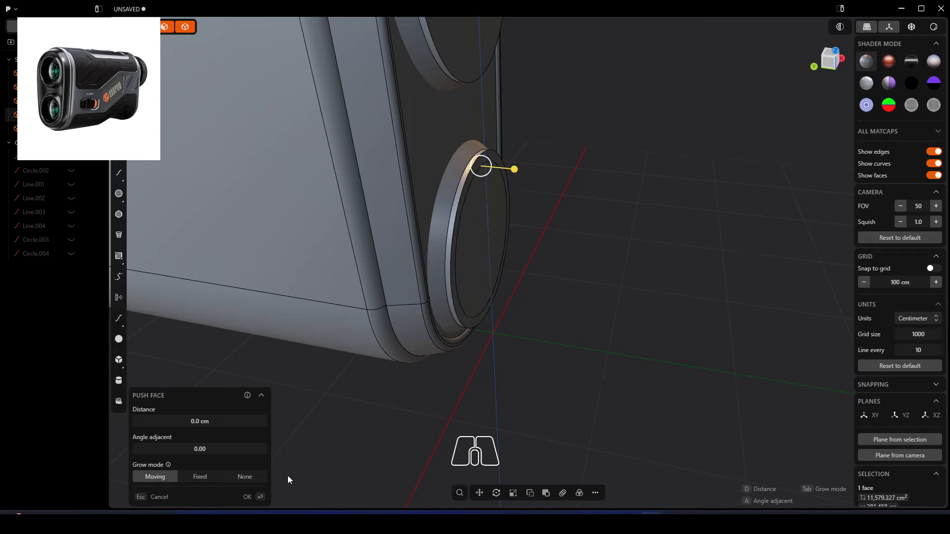
middle_drag(520, 292, 574, 243)
right_drag(651, 135, 664, 195)
right_click(664, 195)
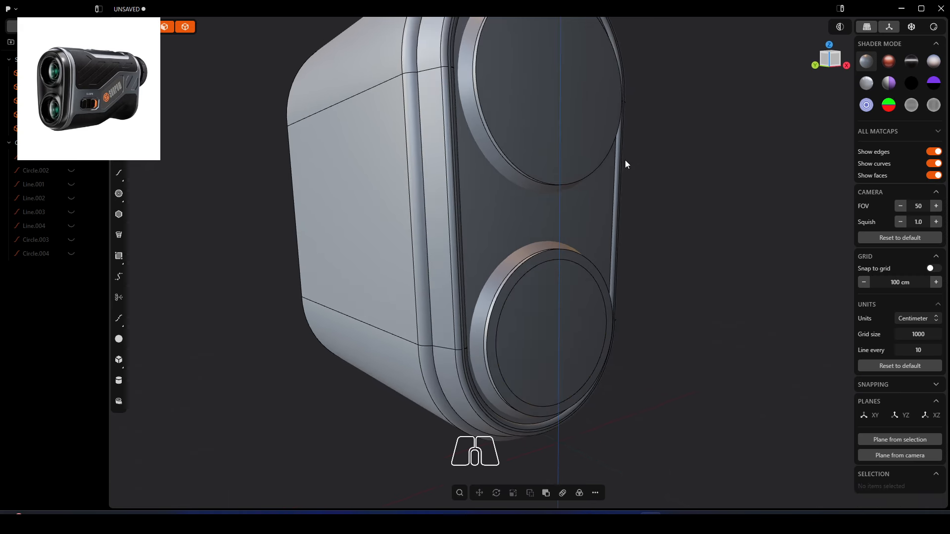
Join the upper and lower lens housings to the front rim body with a Boolean union
scroll(625, 159, down, 1)
right_drag(625, 160, 553, 225)
click(441, 250)
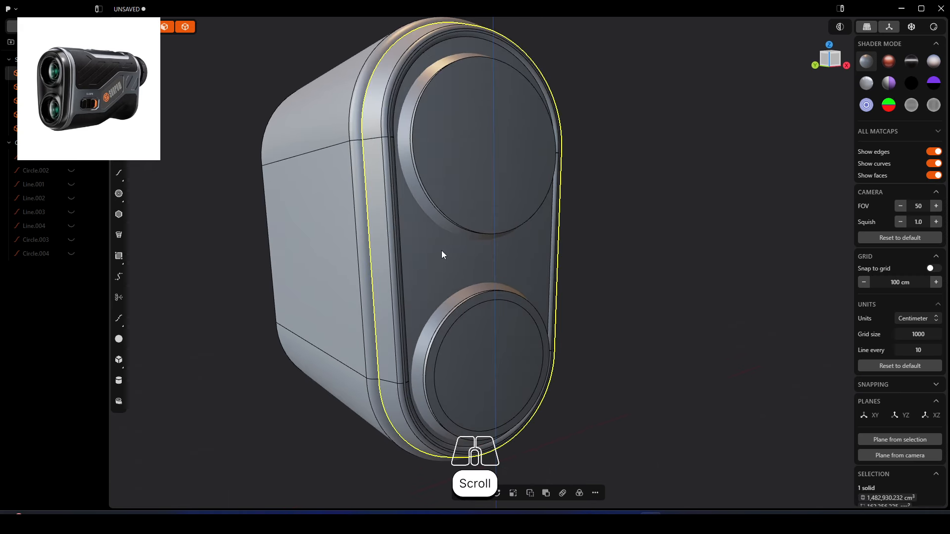
key(q)
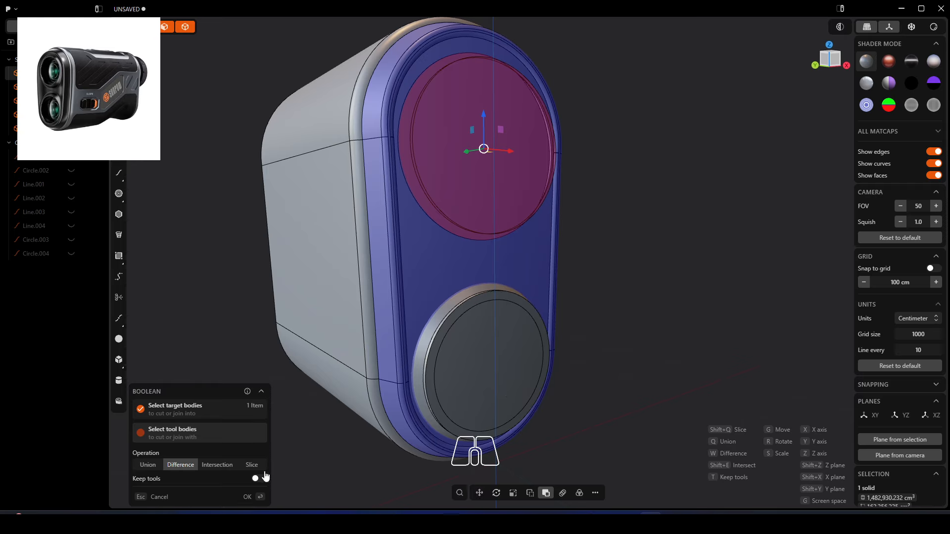
shift+click(491, 370)
shift+middle_drag(441, 342, 485, 331)
shift+click(432, 322)
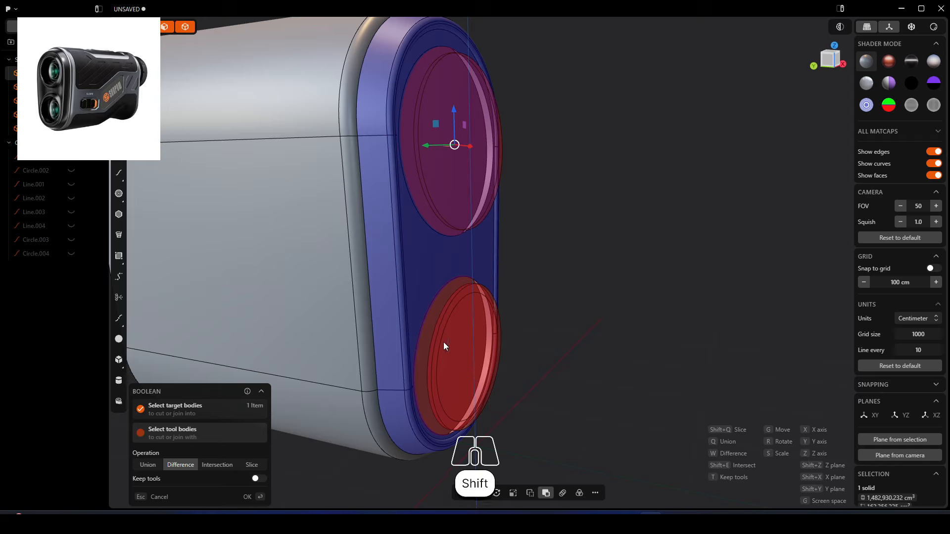
click(151, 468)
click(257, 498)
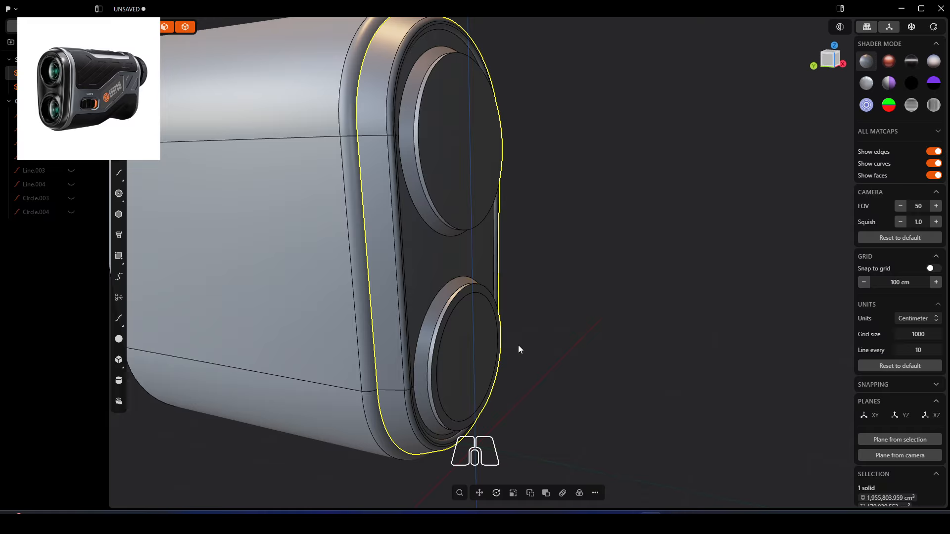
Offset the upper lens housing's front face inward to outline a narrow ring like the lower one's
click(440, 308)
click(459, 316)
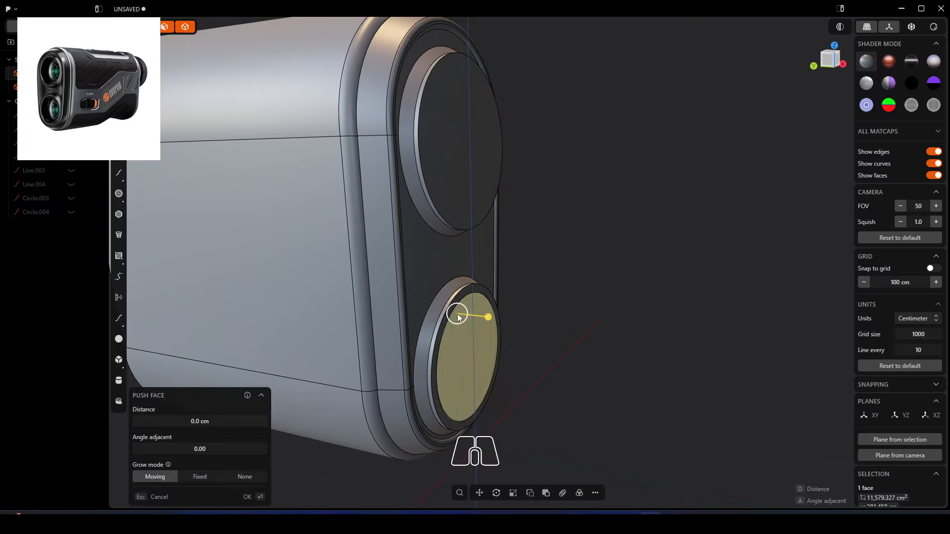
mouse_move(481, 331)
middle_down()
mouse_move(452, 340)
mouse_move(478, 346)
middle_up()
click(465, 163)
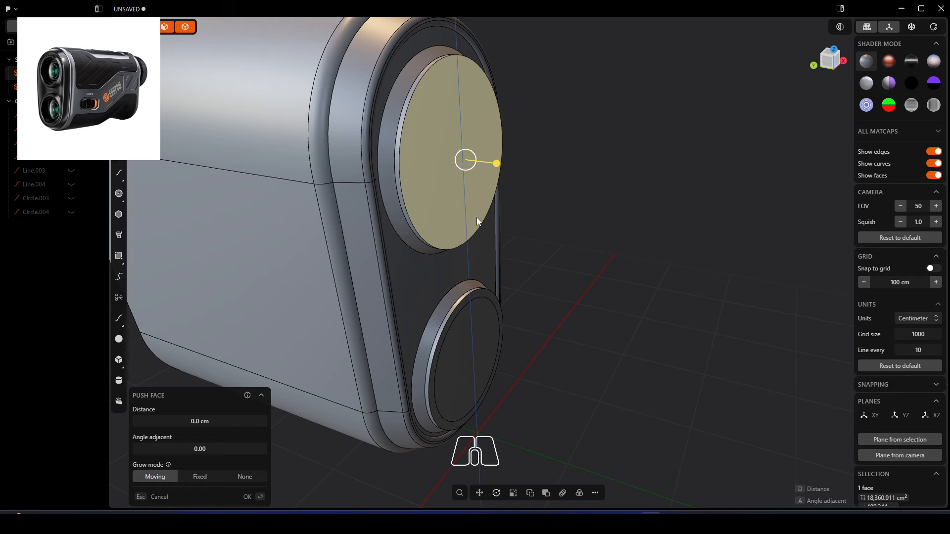
middle_drag(477, 218, 434, 204)
key(o)
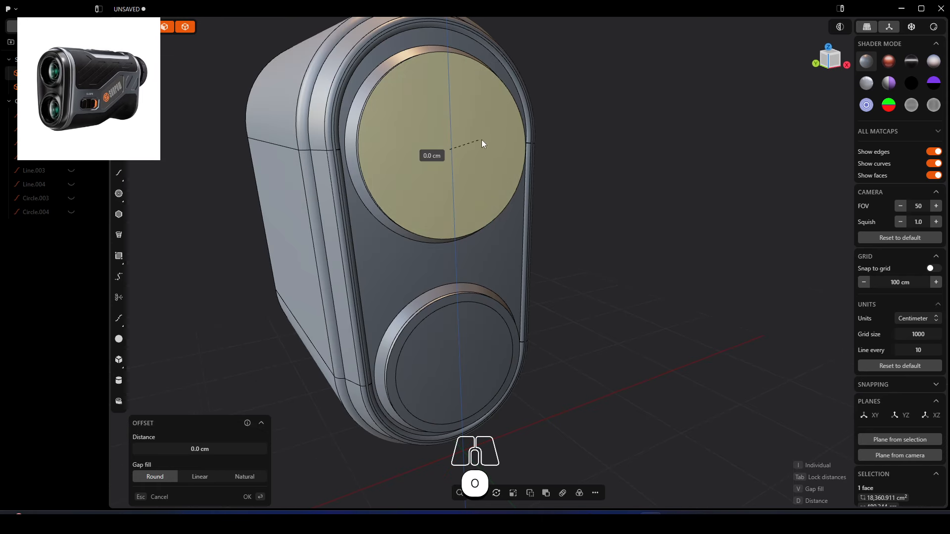
click(466, 90)
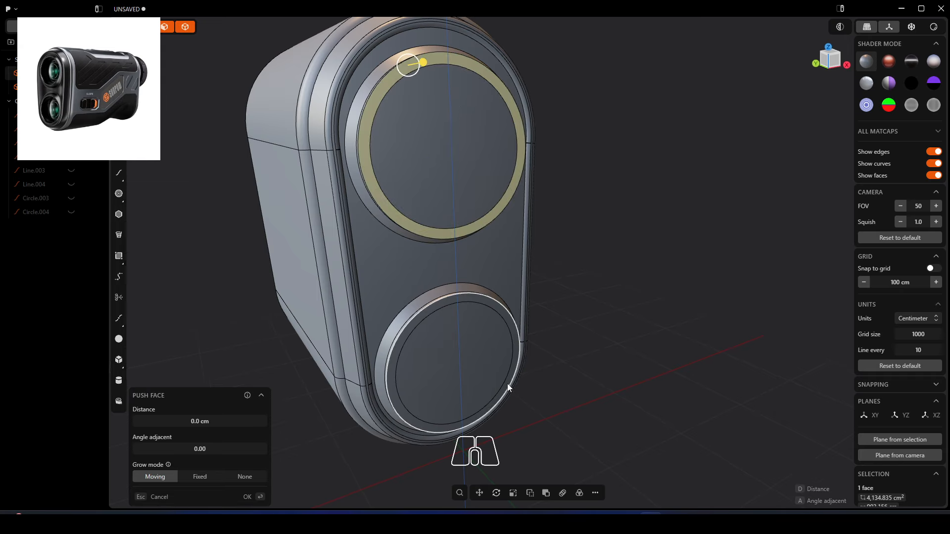
Push the inner faces of both lens housings inward by about 29.8 cm and extrude them inward into deep openings
middle_drag(507, 385, 436, 159)
click(475, 334)
shift+click(429, 136)
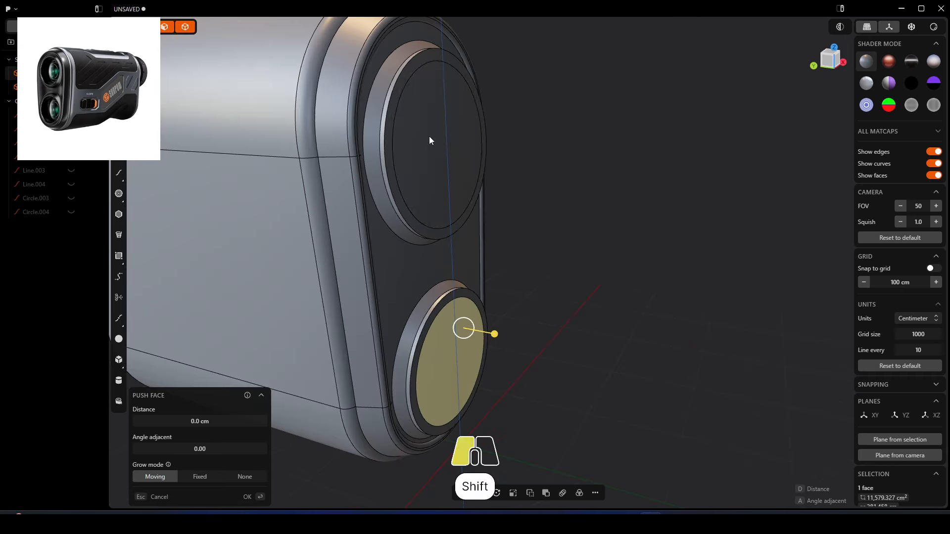
drag(460, 137, 428, 141)
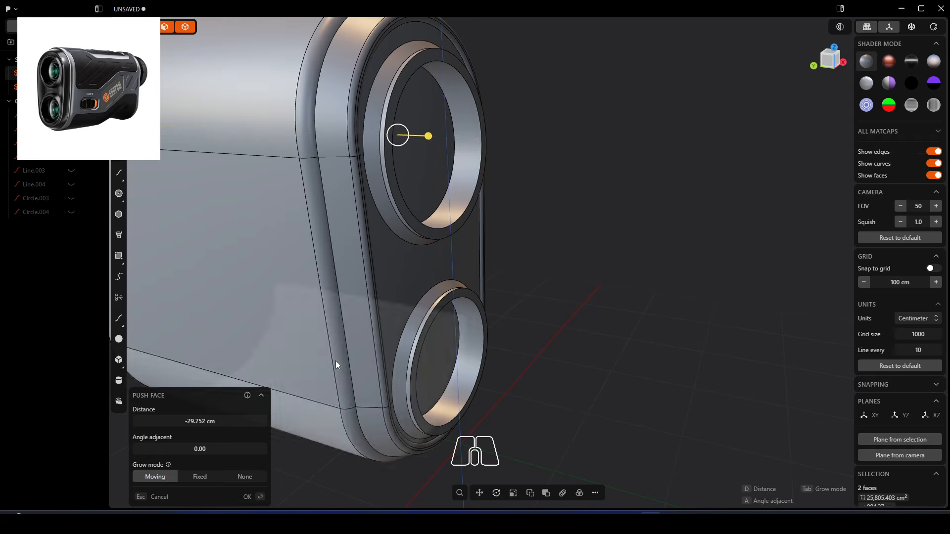
key(e)
mouse_move(448, 148)
mouse_down()
mouse_move(418, 151)
mouse_move(438, 148)
mouse_up()
right_click(563, 184)
Fillet the upper arc edge where the recessed front face meets the rim wall by about 9.5 cm
middle_drag(563, 237, 443, 296)
scroll(423, 108, up, 4)
scroll(427, 118, up, 6)
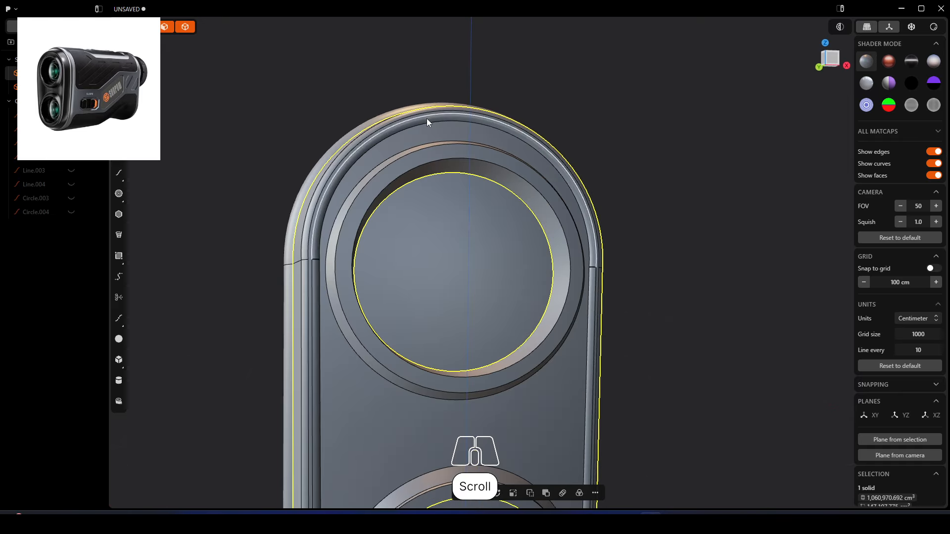
click(407, 125)
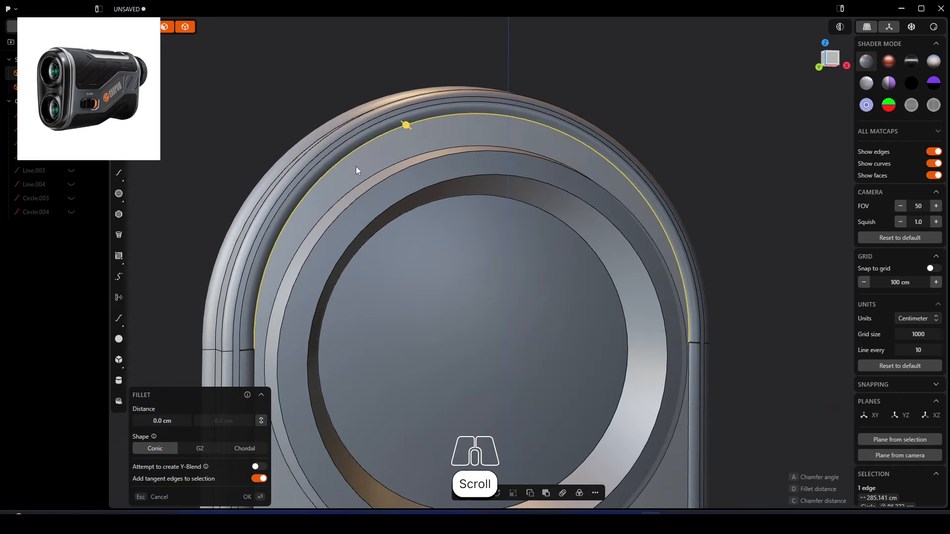
middle_drag(355, 166, 388, 180)
drag(399, 121, 416, 130)
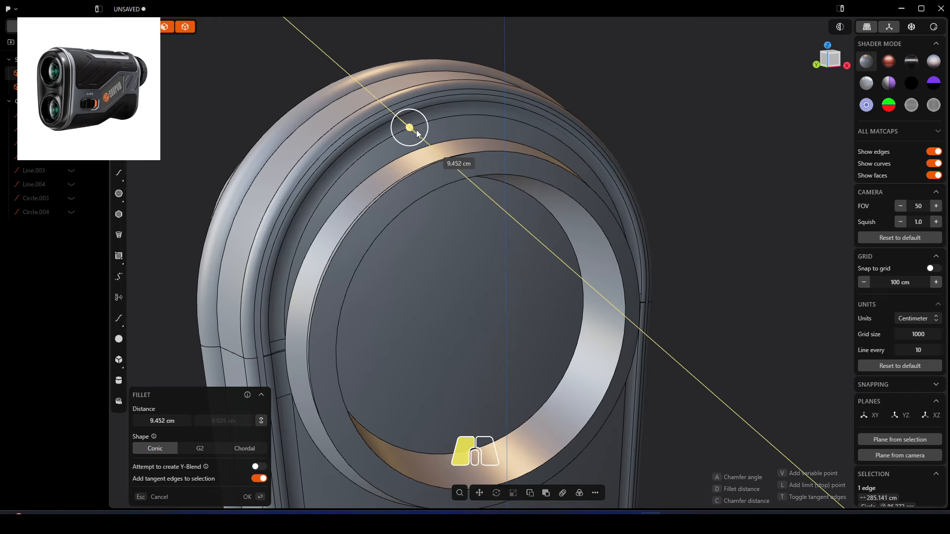
key(Return)
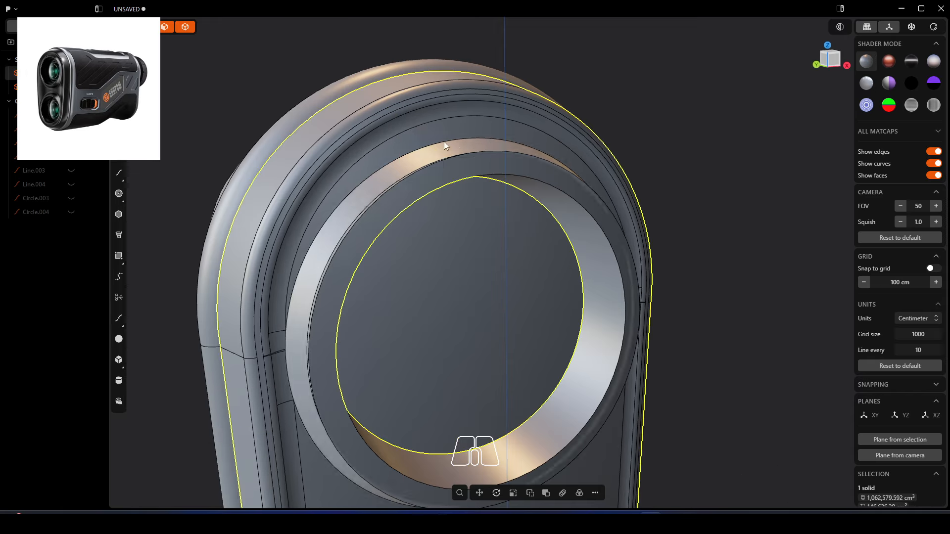
Try to fillet the upper arc edge where the upper lens housing's base meets the recessed front face
middle_drag(444, 141, 481, 144)
click(413, 160)
key(b)
drag(413, 158, 426, 126)
middle_drag(461, 133, 438, 143)
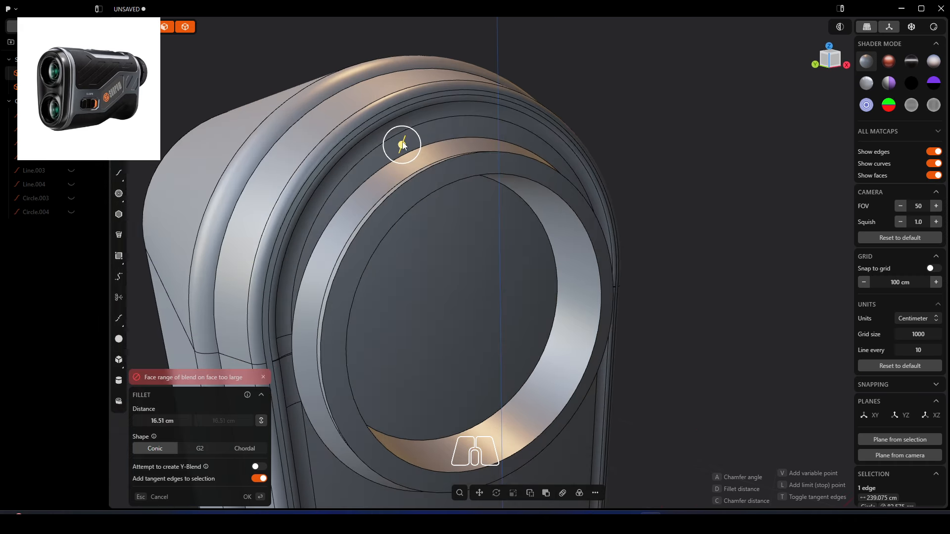
drag(403, 145, 405, 141)
middle_drag(405, 141, 691, 191)
key(Return)
Try to fillet the upper arc edge where the lower lens housing's base meets the recessed front face
click(489, 359)
key(b)
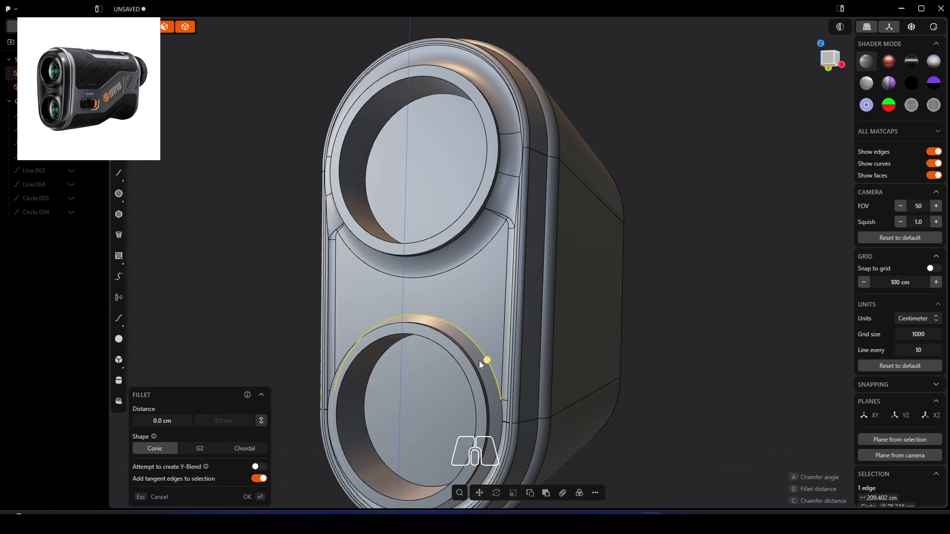
mouse_move(486, 362)
mouse_down()
mouse_move(499, 374)
mouse_move(489, 337)
mouse_move(483, 358)
mouse_up()
middle_drag(482, 357, 577, 346)
key(Return)
Undo the fillets at both lens housing bases and the earlier fillet on the recessed face's upper arc edge
key(ctrl+z)
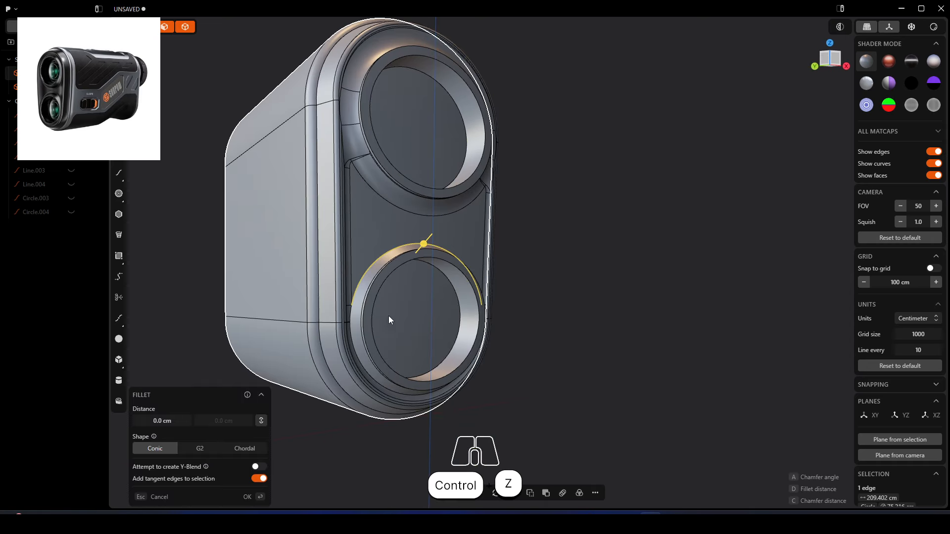
middle_drag(388, 316, 363, 287)
scroll(383, 230, up, 3)
key(ctrl+z)
key(ctrl+z)
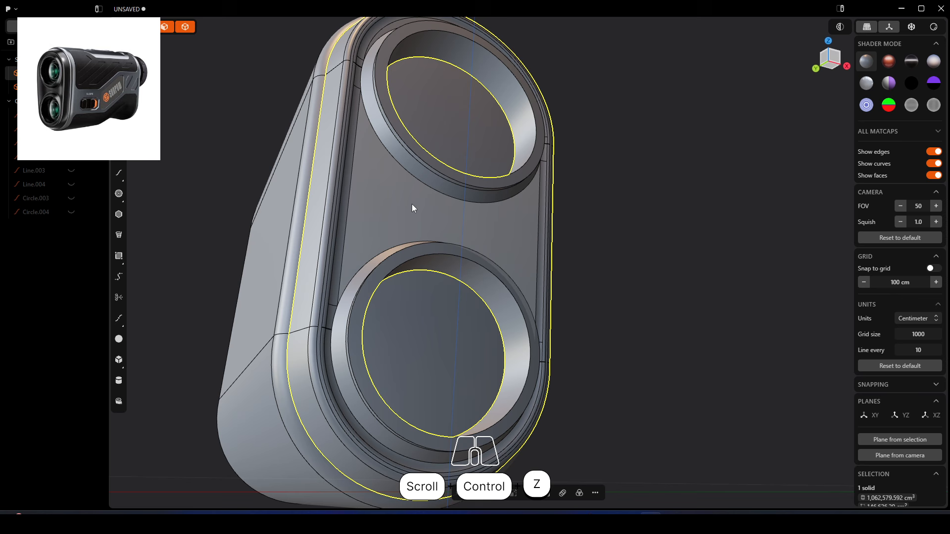
key(ctrl+z)
Try to fillet the full circular base edges of both lens housings together where they meet the recessed face
middle_drag(410, 199, 416, 180)
click(420, 183)
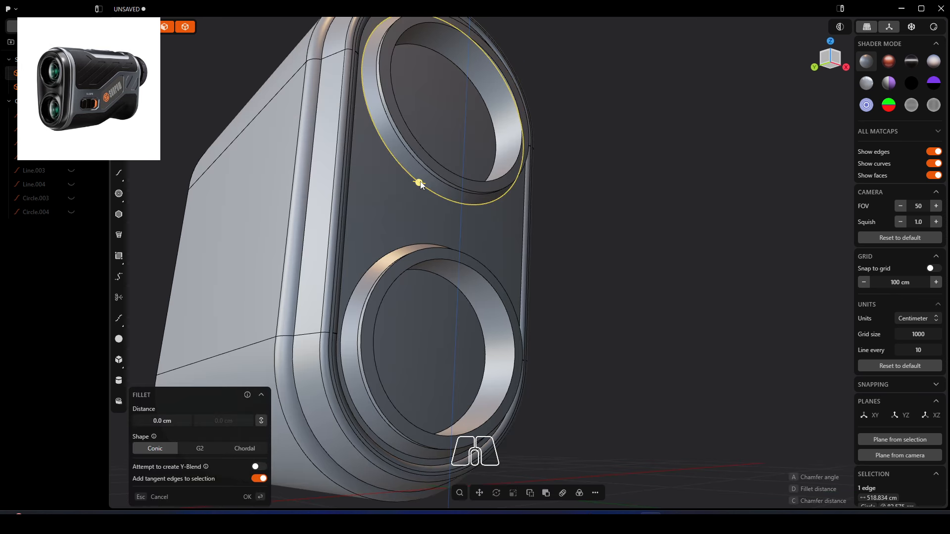
shift+click(392, 249)
middle_drag(392, 249, 389, 260)
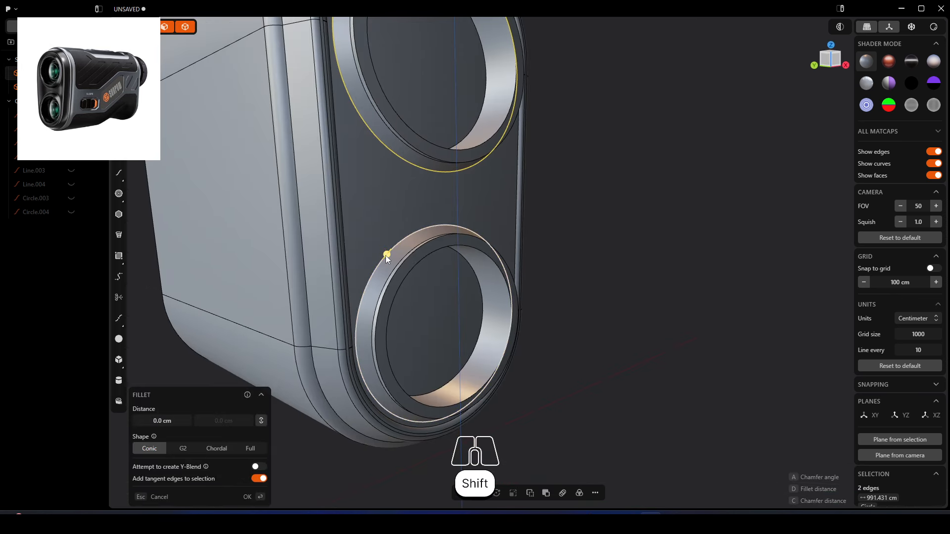
drag(386, 255, 394, 254)
key(Return)
scroll(504, 218, down, 5)
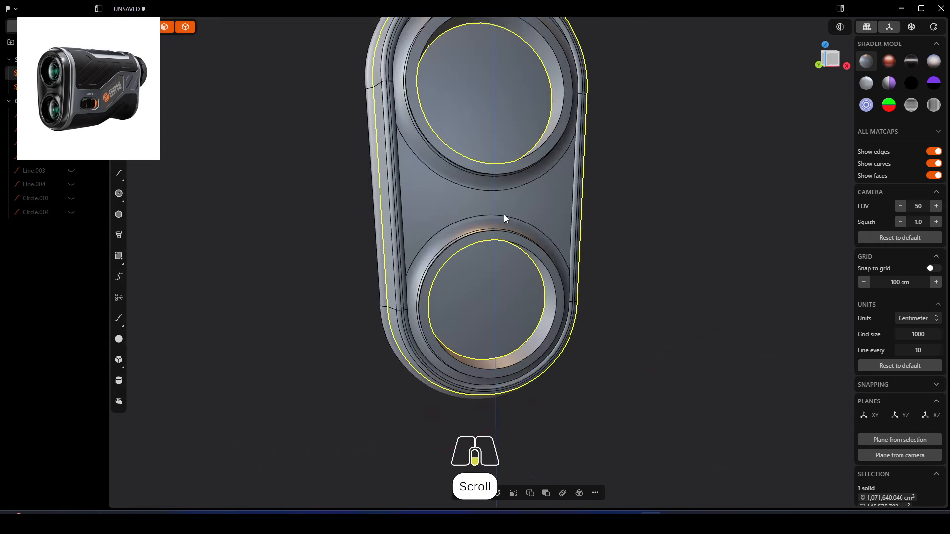
Undo the double base fillet and give the same two housing base edges a small chamfer instead
scroll(480, 282, up, 3)
middle_drag(466, 124, 448, 399)
key(ctrl+z)
mouse_move(449, 463)
mouse_down()
mouse_move(437, 445)
mouse_move(456, 453)
mouse_up()
key(c)
key(Return)
Fillet the upper arc edge where the recessed front face meets the rim wall by about 12.1 cm
scroll(459, 289, up, 3)
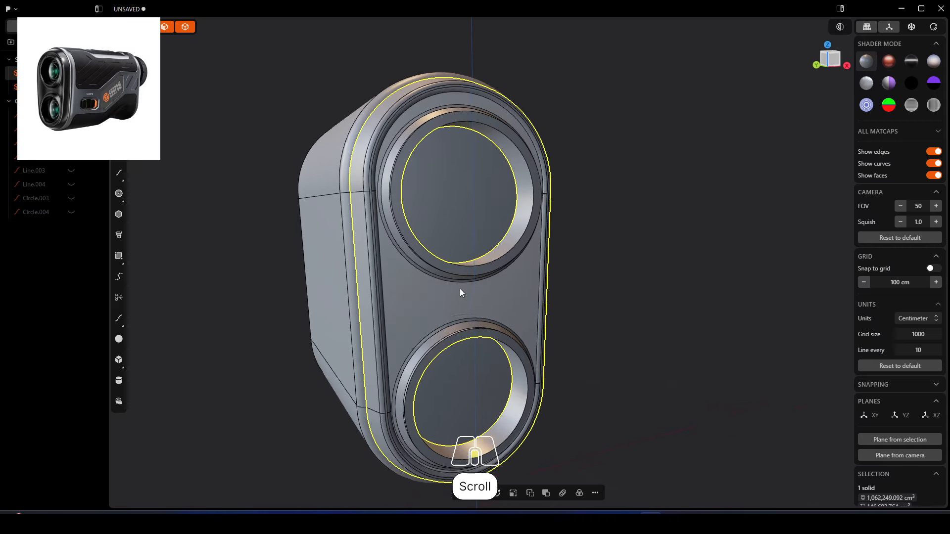
scroll(426, 83, up, 3)
scroll(427, 82, up, 2)
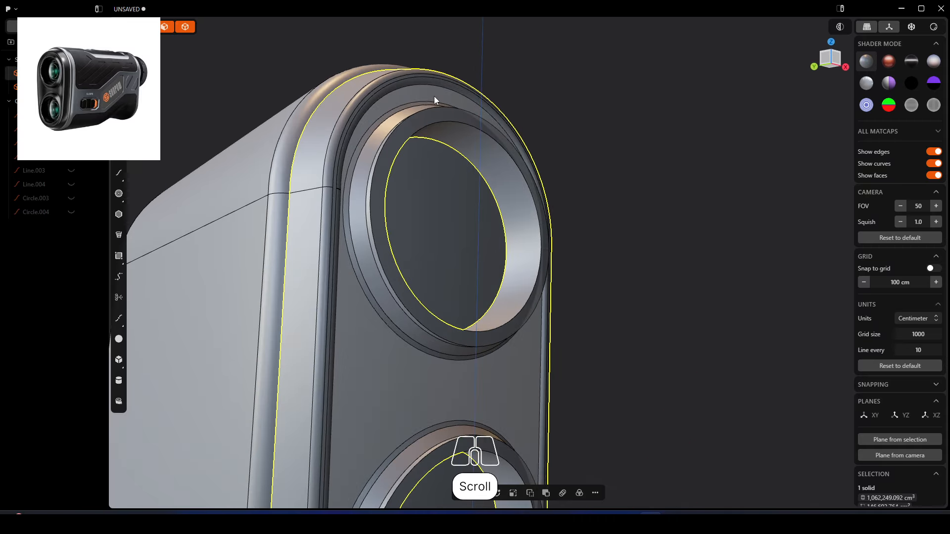
click(441, 88)
key(b)
middle_drag(441, 88, 445, 93)
drag(435, 73, 451, 76)
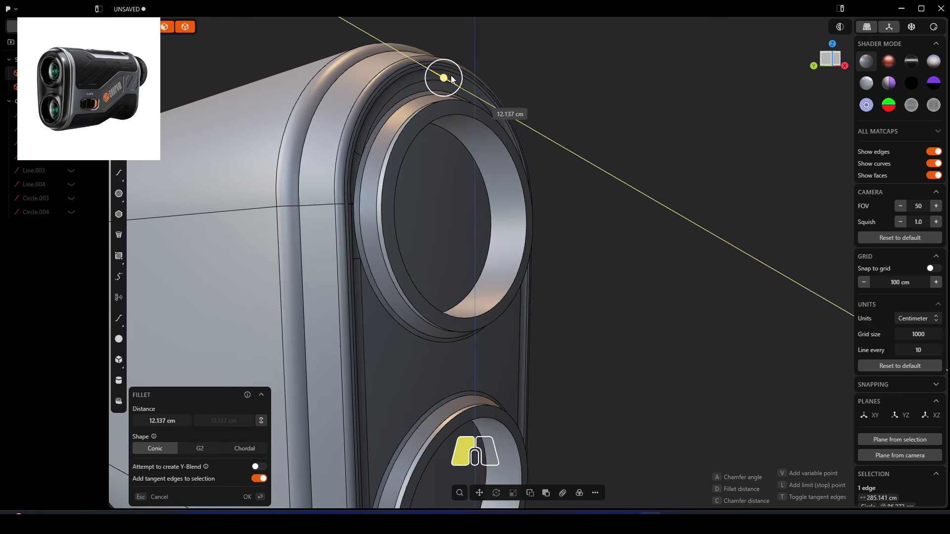
middle_drag(460, 144, 401, 171)
scroll(462, 288, down, 3)
key(Return)
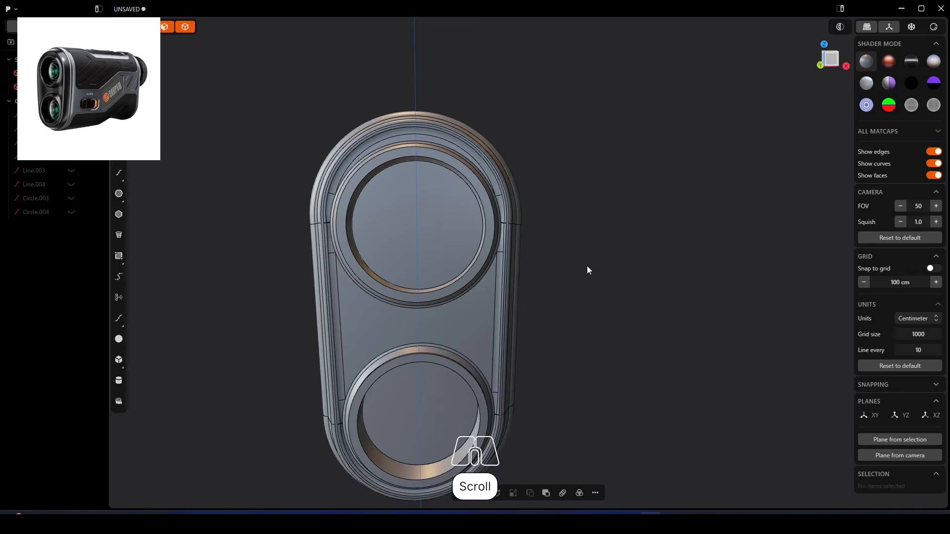
Try a fillet of about 11.35 cm on only the outer front edge of the upper lens housing and undo it
scroll(344, 203, up, 6)
middle_drag(343, 203, 354, 182)
click(342, 183)
key(b)
drag(343, 182, 346, 176)
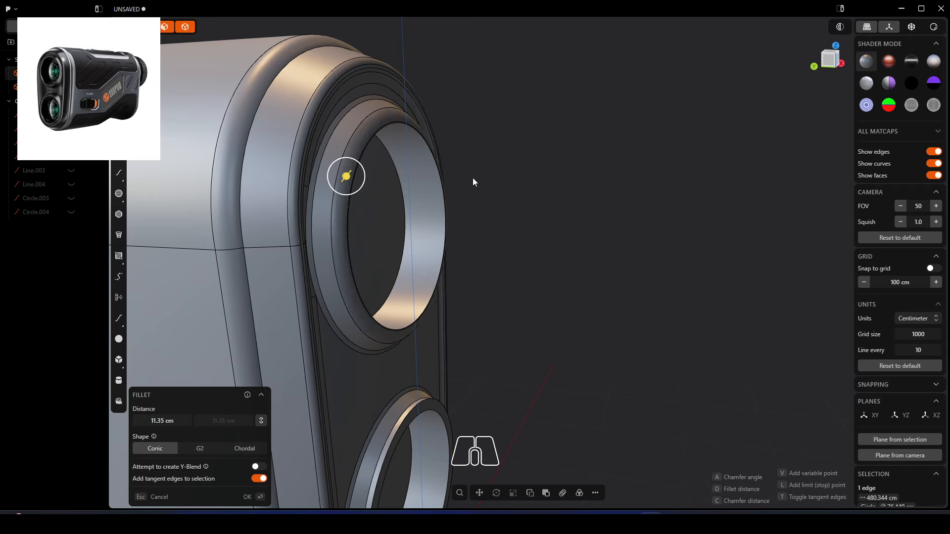
key(Return)
key(ctrl+z)
Fillet the outer and inner front edges of the upper lens housing's ring together
middle_drag(388, 250, 292, 186)
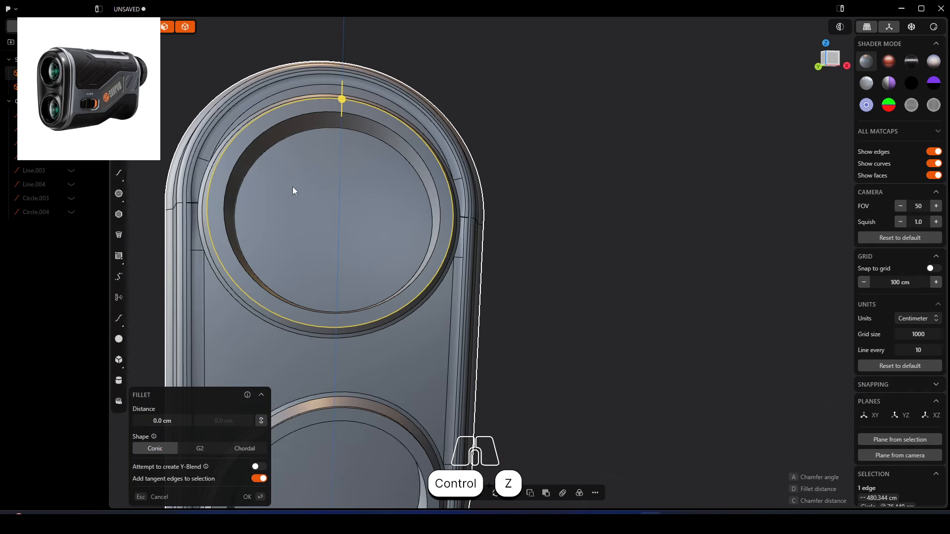
shift+click(261, 134)
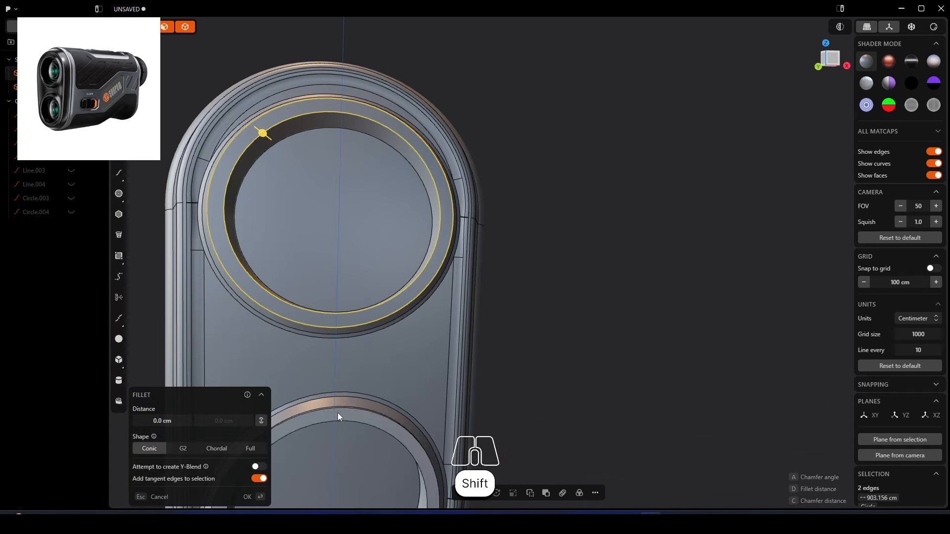
middle_drag(337, 413, 297, 150)
drag(301, 145, 311, 148)
right_click(465, 238)
scroll(446, 305, down, 1)
scroll(446, 306, down, 4)
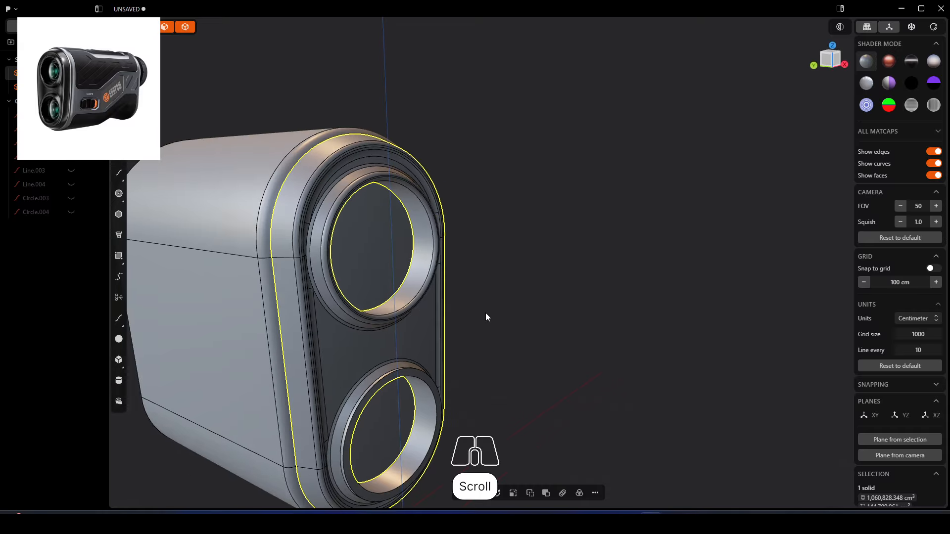
Fillet the outer and inner front edges of the lower lens housing's ring by about 3.5 cm
middle_drag(485, 317, 388, 304)
scroll(386, 349, up, 5)
click(386, 349)
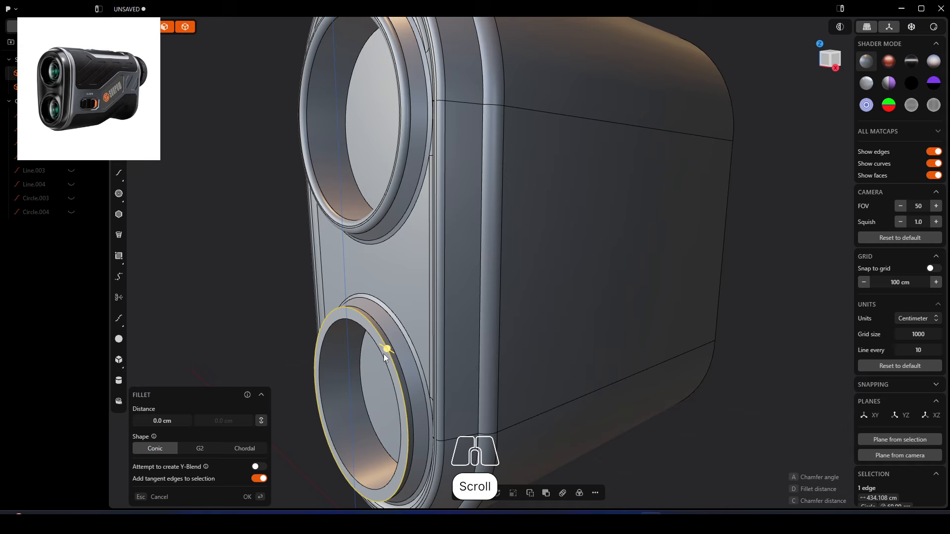
shift+click(381, 357)
drag(387, 355, 378, 358)
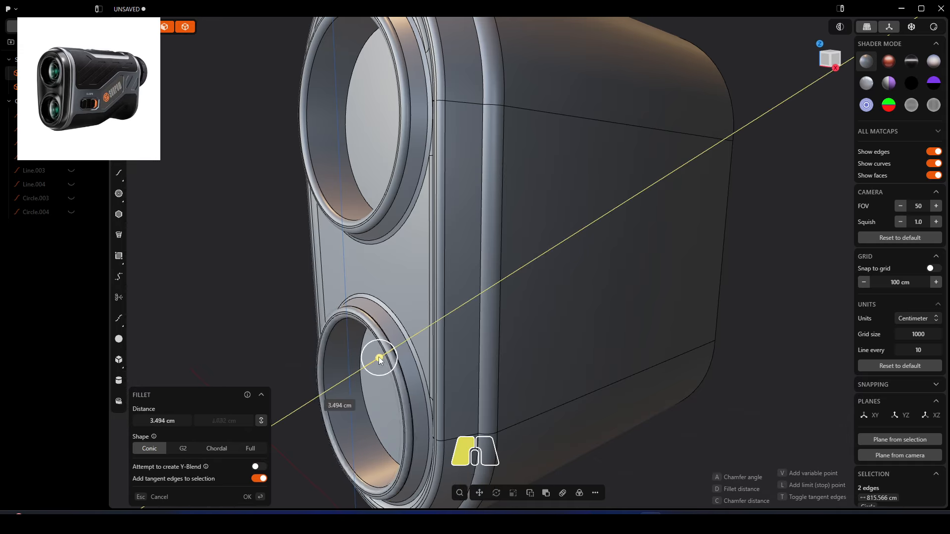
key(Return)
Inspect the rounded lens housings, front rim and main body from several distances and angles
scroll(264, 261, down, 4)
scroll(392, 237, up, 1)
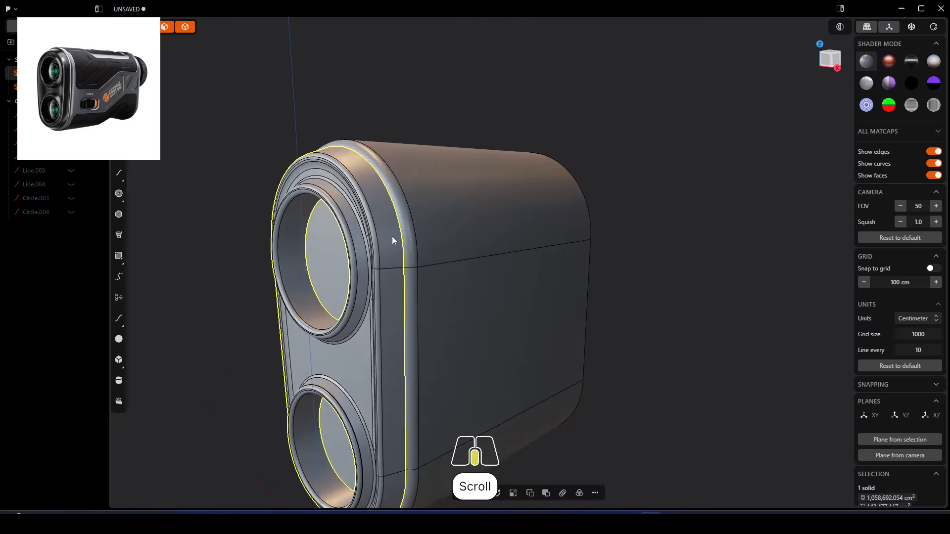
scroll(454, 240, up, 3)
scroll(375, 240, down, 3)
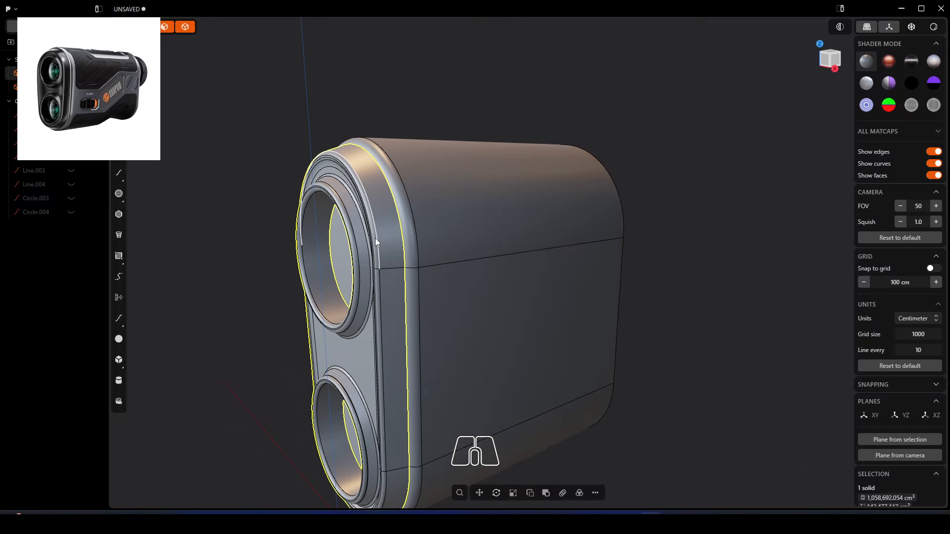
scroll(376, 240, down, 3)
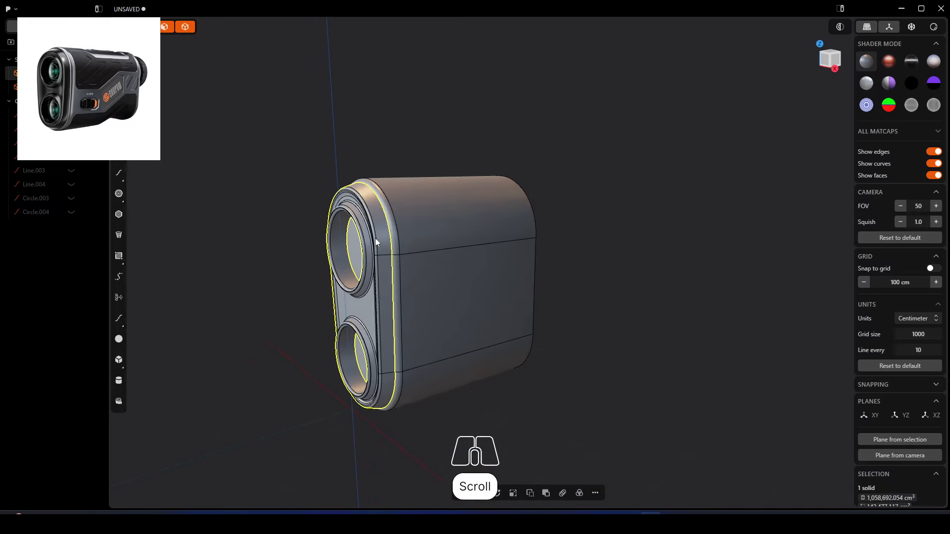
scroll(408, 272, up, 2)
middle_drag(408, 271, 426, 311)
right_drag(426, 311, 441, 283)
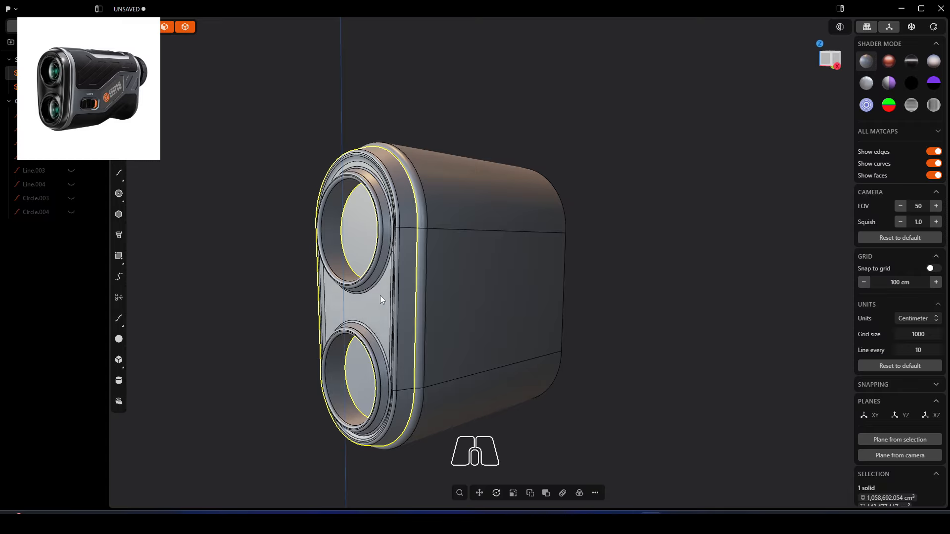
Push the flat rear face of the main body outward to lengthen the body
middle_drag(380, 296, 613, 329)
key(alt)
scroll(534, 304, down, 3)
click(474, 275)
click(465, 262)
key(e)
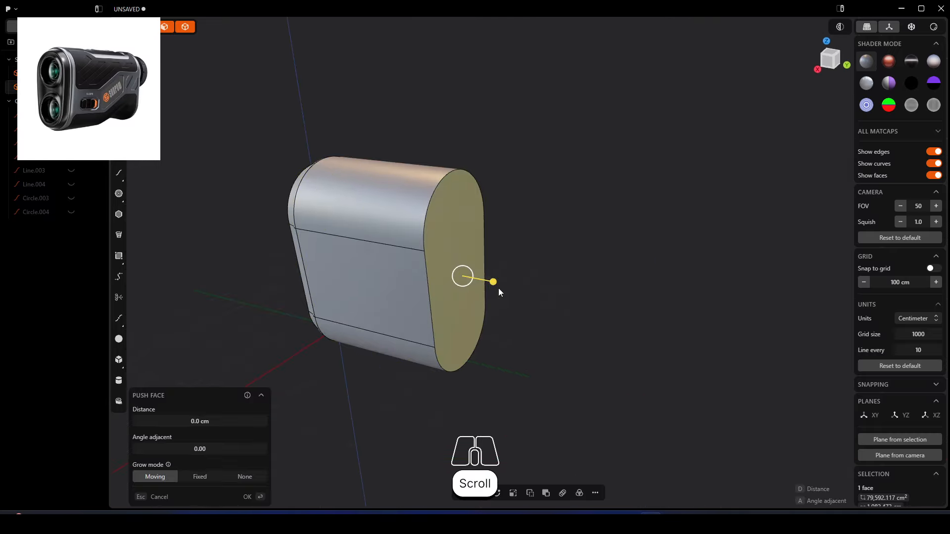
drag(495, 283, 540, 291)
alt+middle_drag(569, 291, 450, 281)
scroll(522, 272, up, 2)
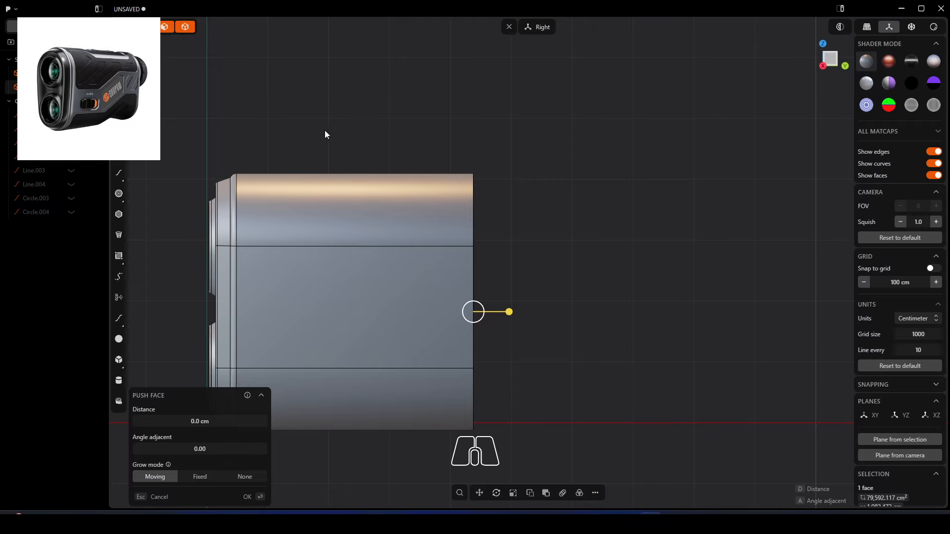
key(Escape)
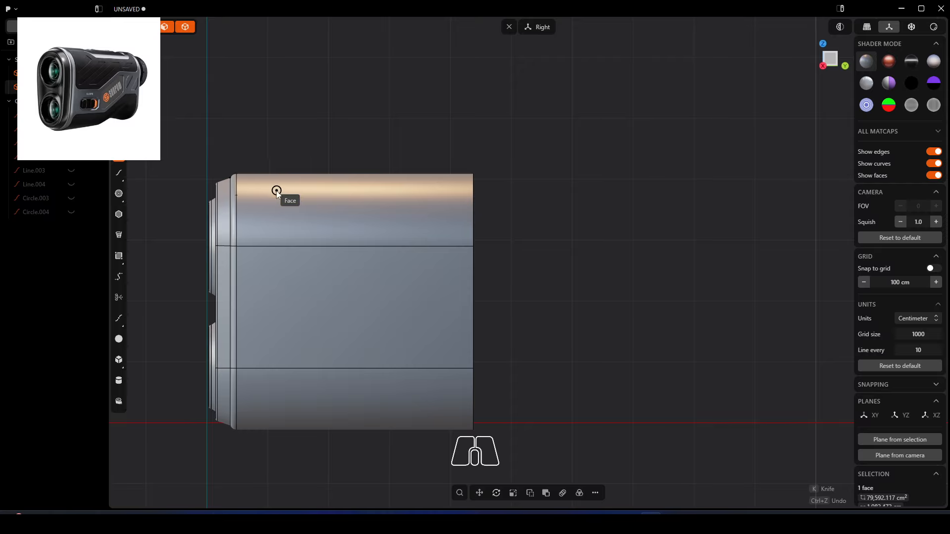
scroll(275, 196, up, 3)
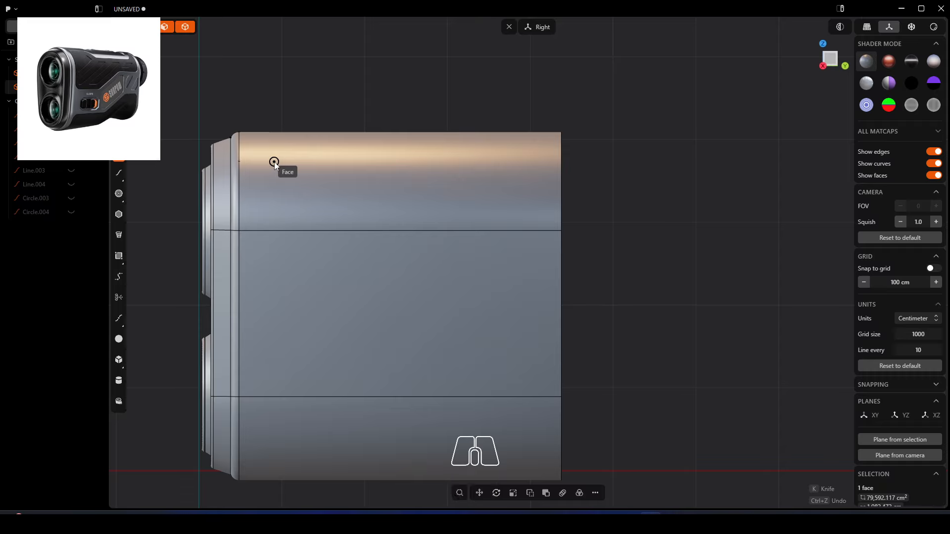
click(274, 162)
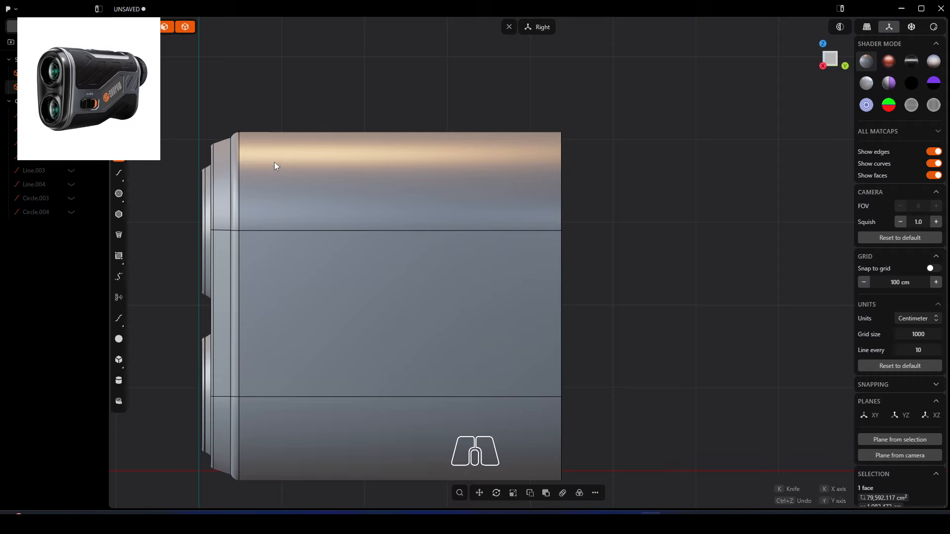
click(272, 296)
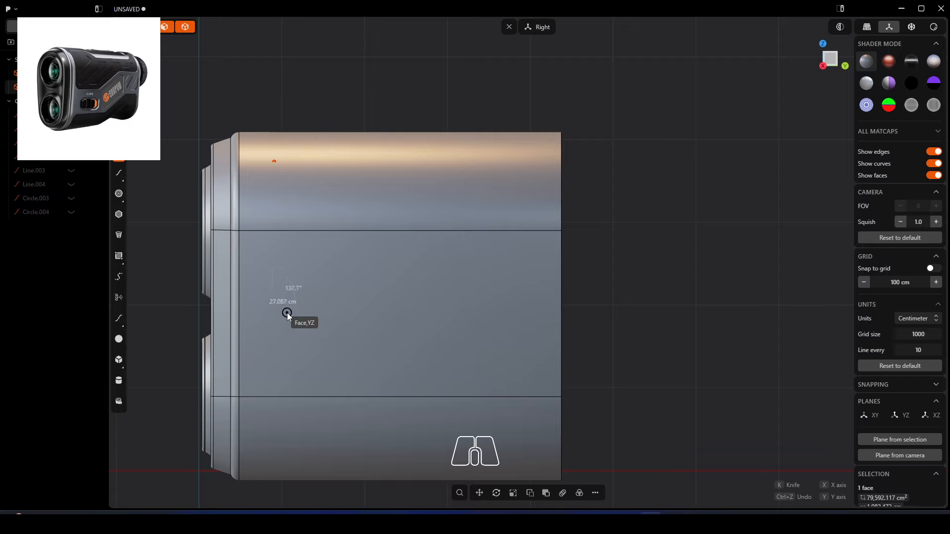
click(287, 312)
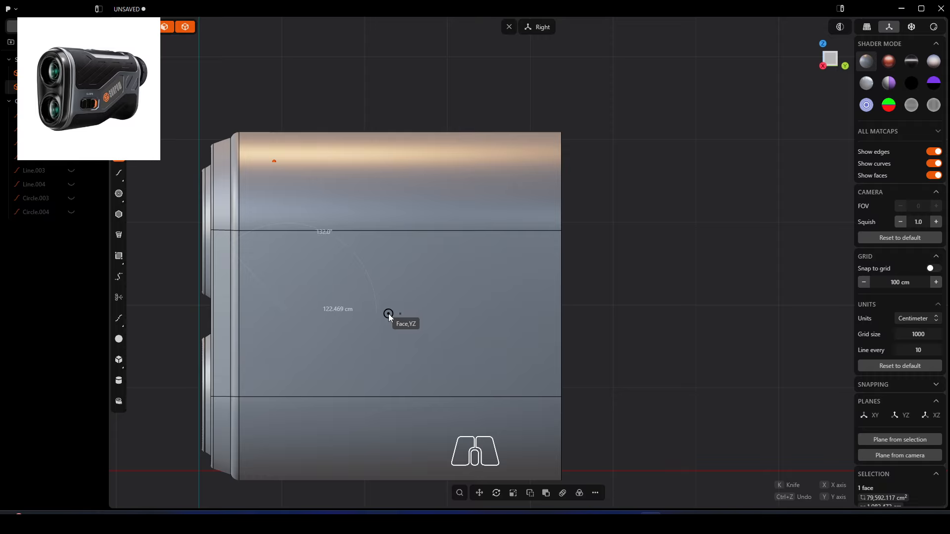
key(Escape)
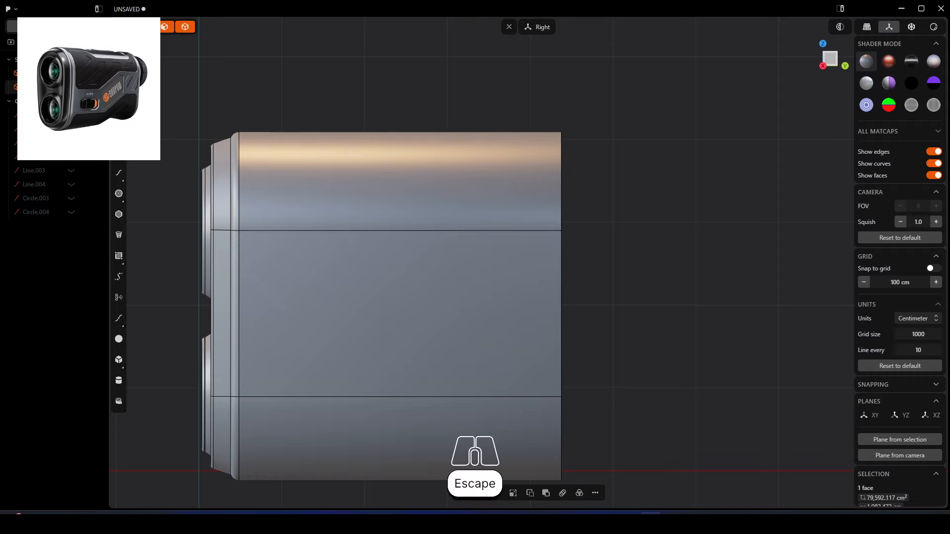
Clear the main body from view and draw the panel's lower outline as a polyline about 195 cm down, 165 cm across, diagonally up and across again
key(Delete)
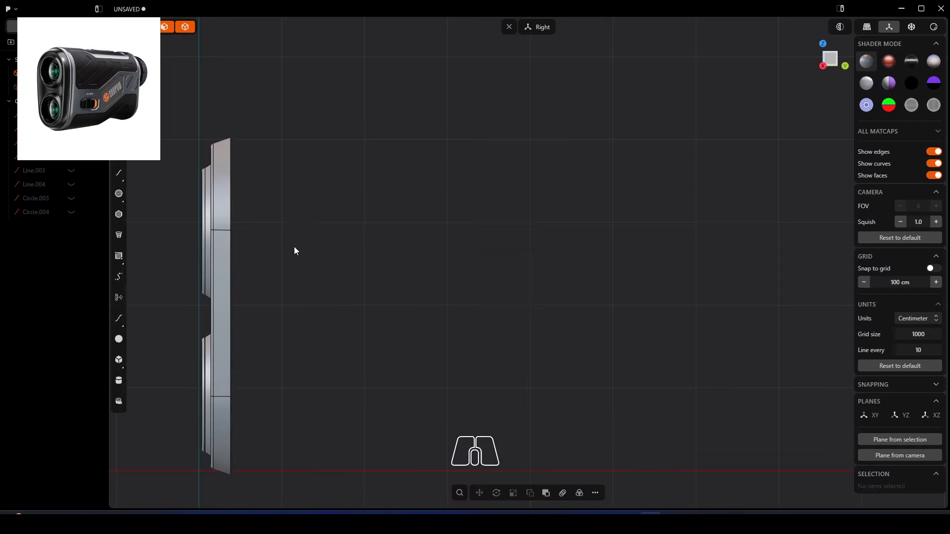
click(119, 152)
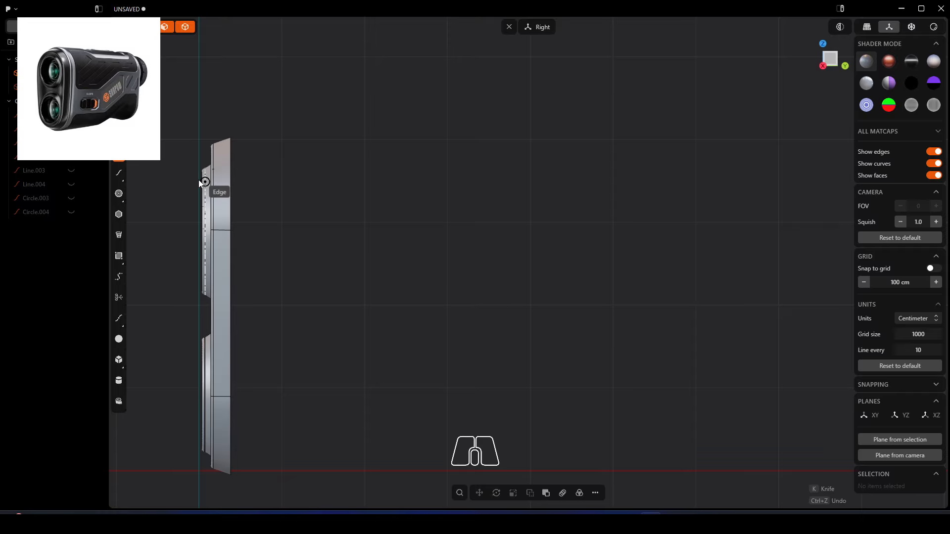
click(264, 153)
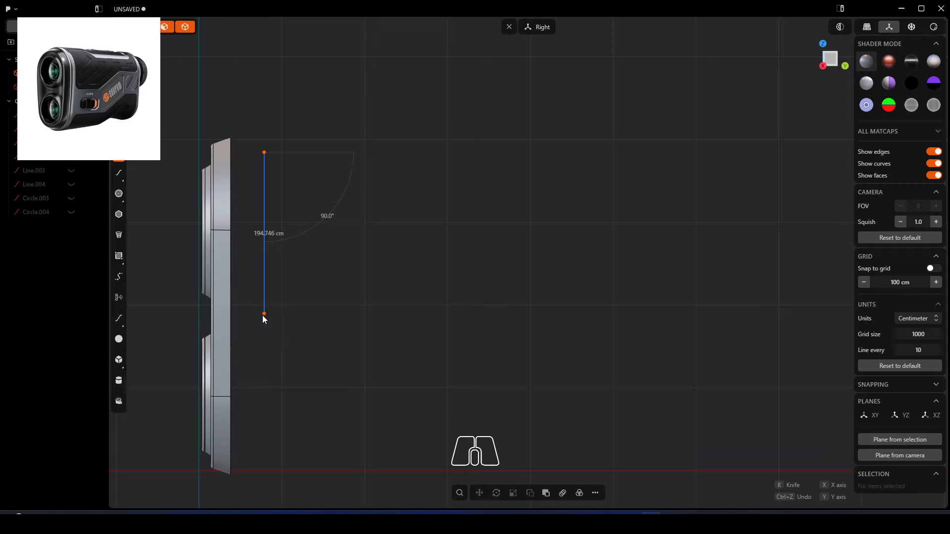
click(265, 314)
click(277, 328)
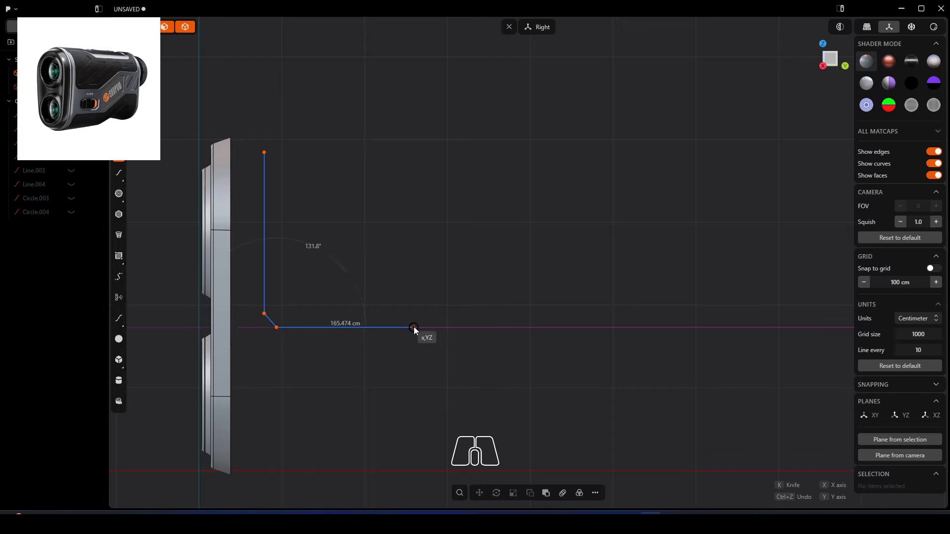
click(414, 327)
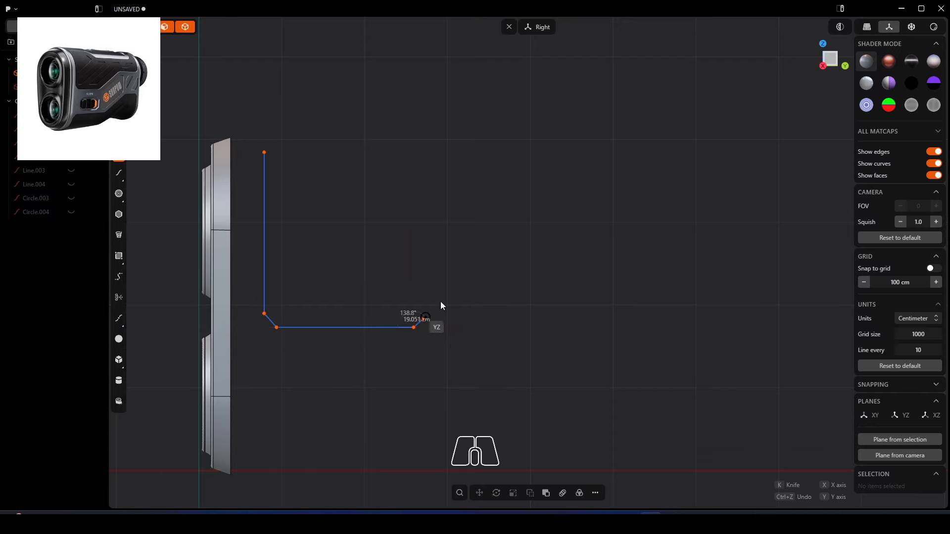
click(508, 235)
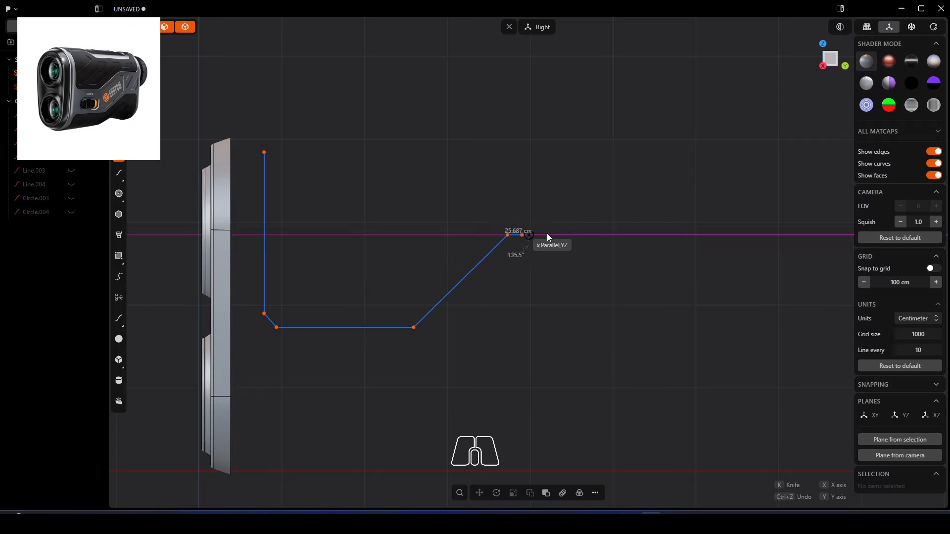
click(605, 235)
click(619, 222)
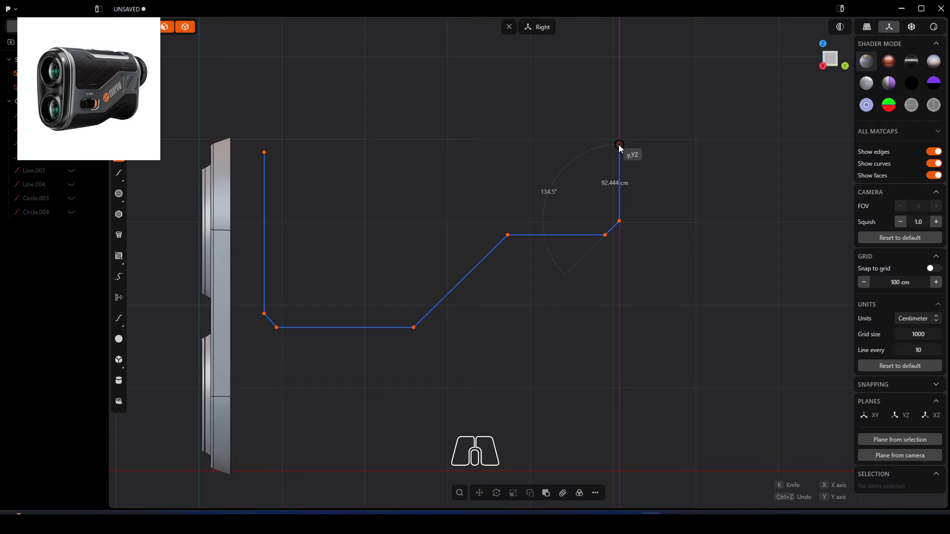
key(Tab)
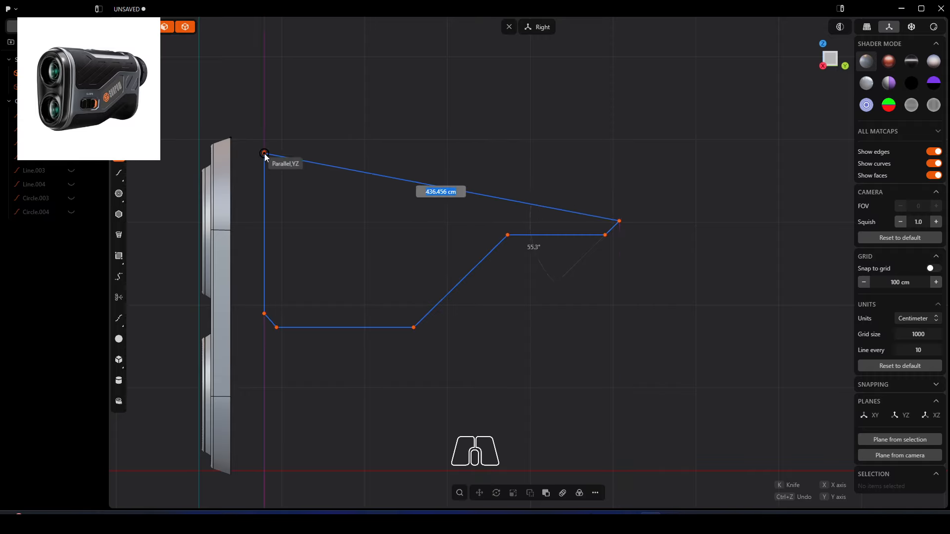
text(x)
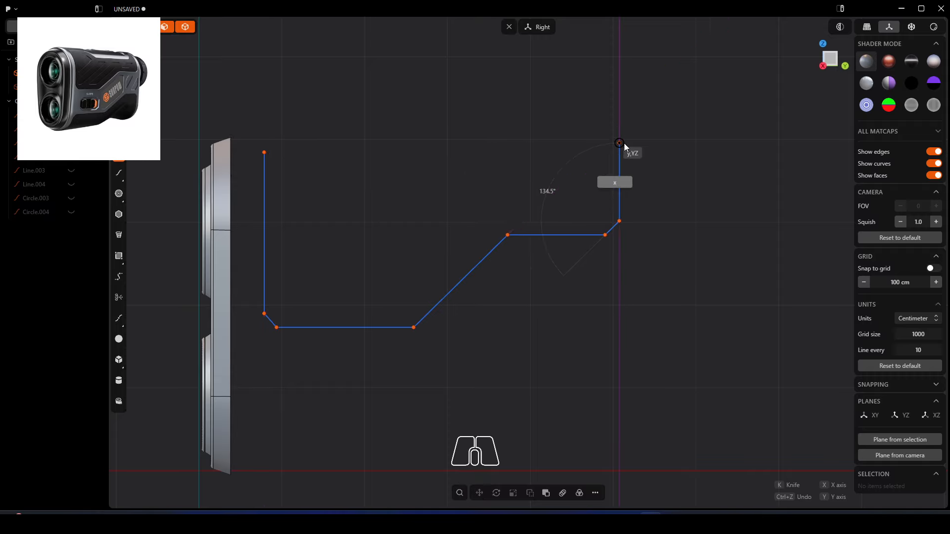
text(x)
key(BackSpace)
key(BackSpace)
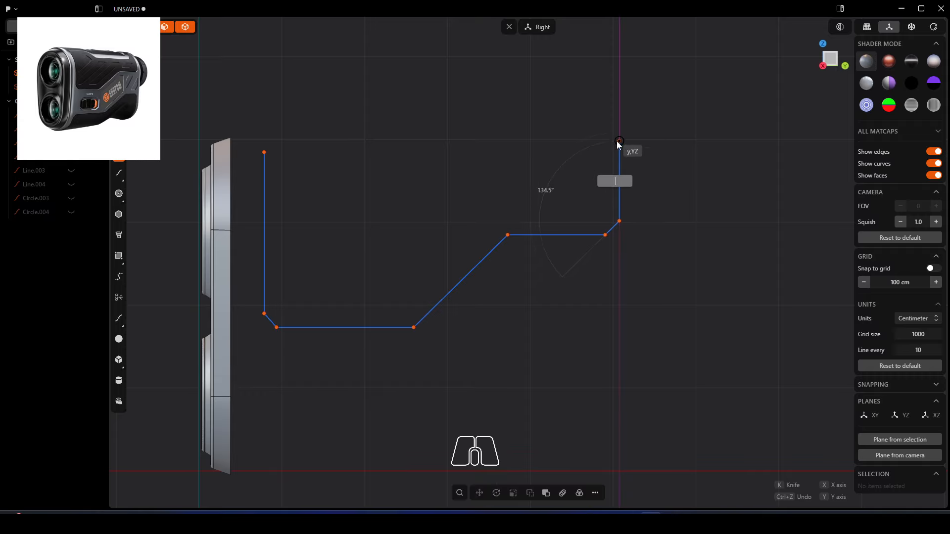
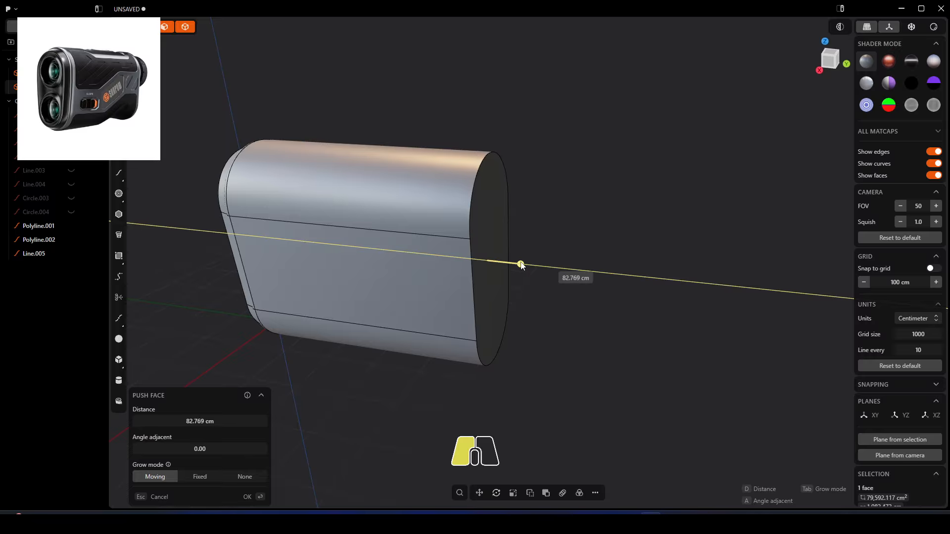
Try to push a face inside the upper lens opening inward by about 13.8 cm
middle_drag(520, 265, 429, 241)
scroll(243, 204, up, 3)
scroll(243, 200, up, 2)
click(243, 201)
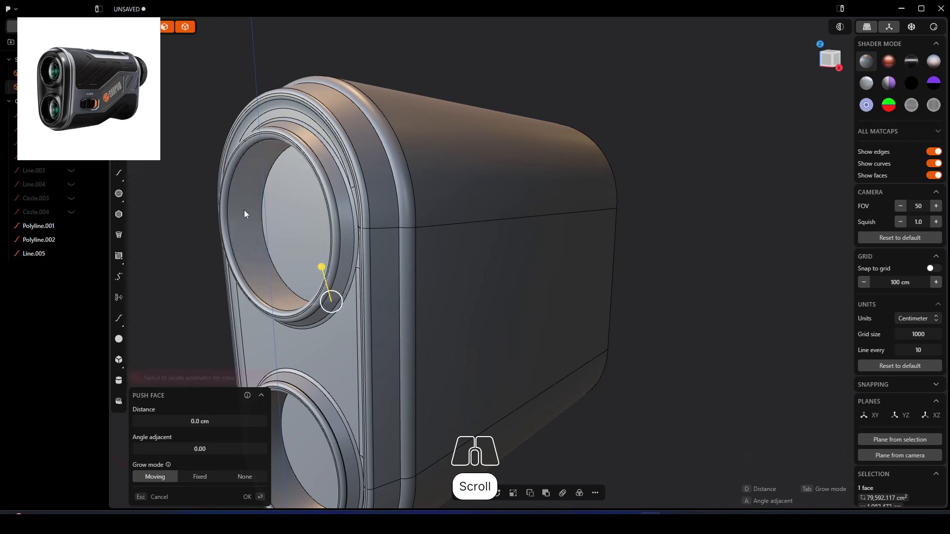
middle_drag(245, 210, 324, 254)
click(279, 275)
click(262, 271)
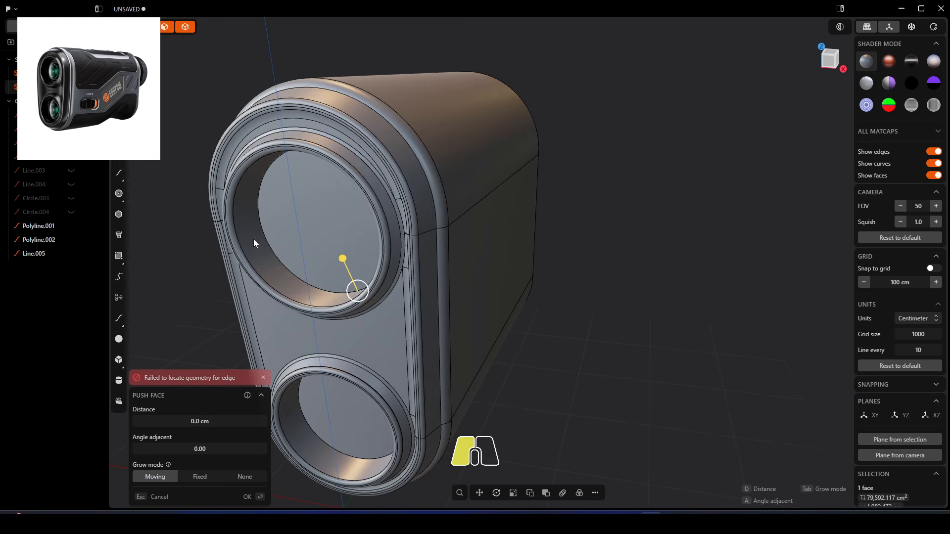
drag(343, 261, 337, 244)
click(248, 497)
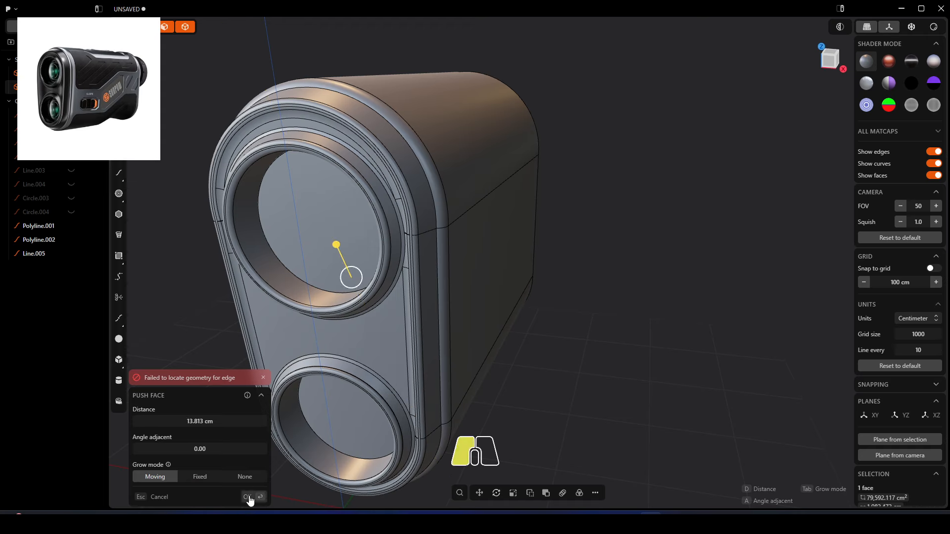
Try a strong inward push on the upper lens opening's inner wall, and undo it
click(260, 252)
click(256, 248)
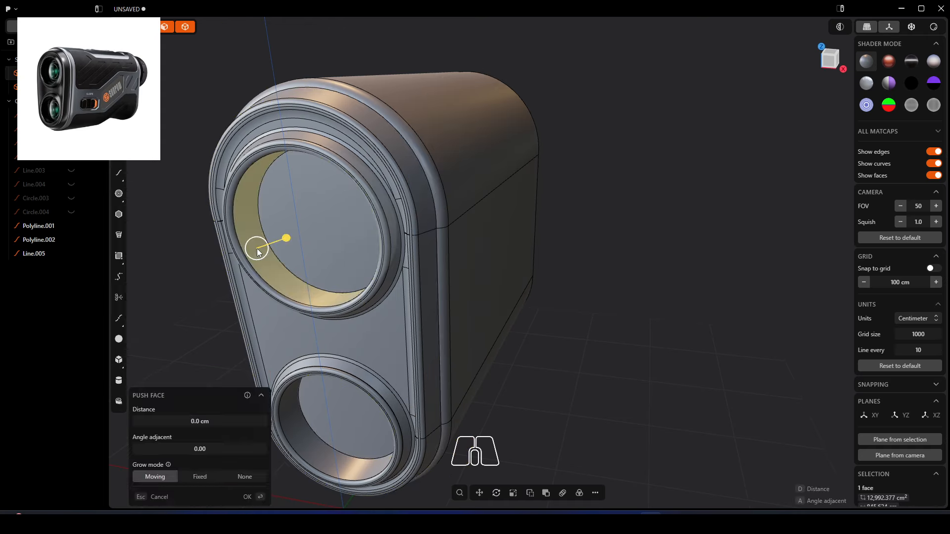
drag(286, 239, 296, 236)
right_click(616, 232)
middle_drag(552, 275, 596, 262)
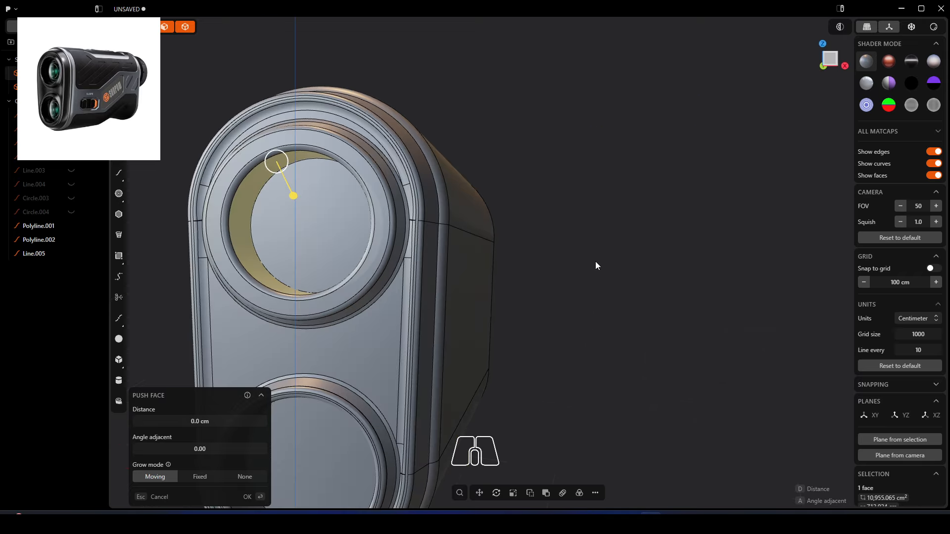
right_drag(420, 356, 534, 185)
middle_drag(533, 185, 448, 187)
scroll(462, 99, down, 1)
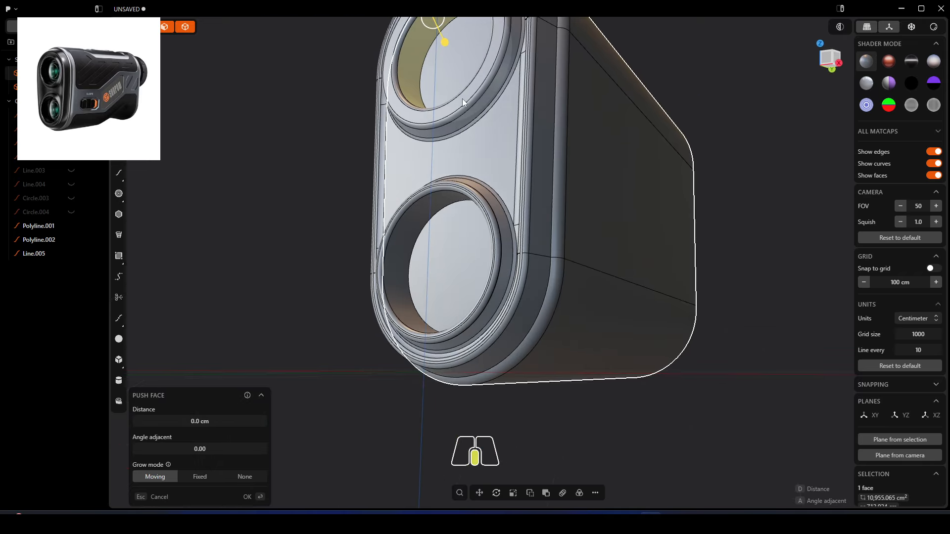
right_drag(462, 99, 432, 187)
key(ctrl+z)
Push the inner wall of the upper lens opening slightly inward to narrow the opening
middle_drag(366, 116, 384, 123)
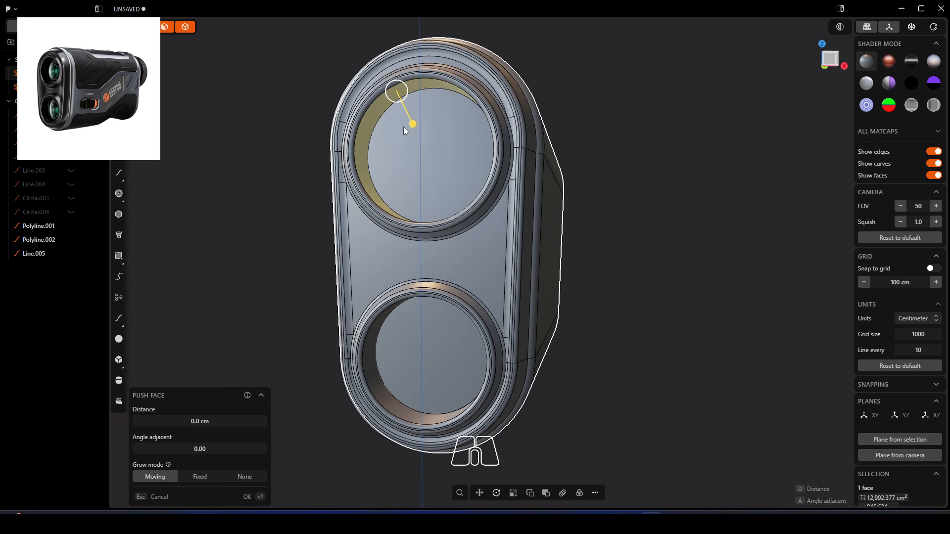
drag(415, 126, 418, 126)
right_click(308, 263)
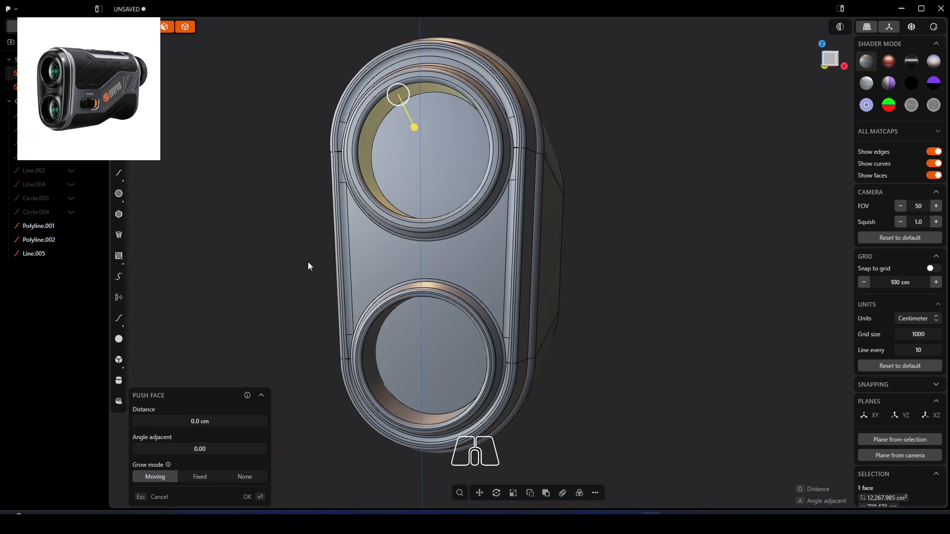
Push the inner wall of the lower lens opening slightly inward, narrowing it like the upper one
middle_drag(393, 305, 402, 335)
click(387, 304)
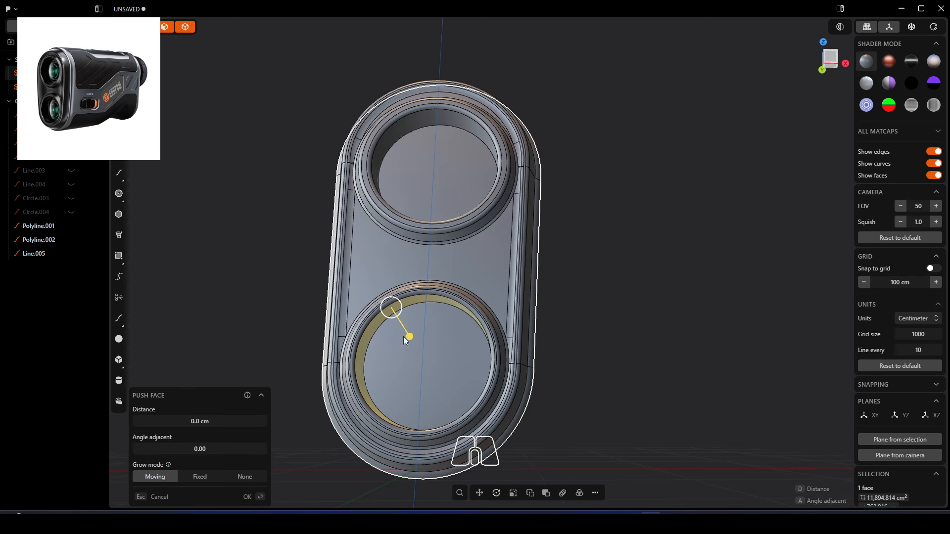
drag(409, 336, 414, 339)
right_click(581, 323)
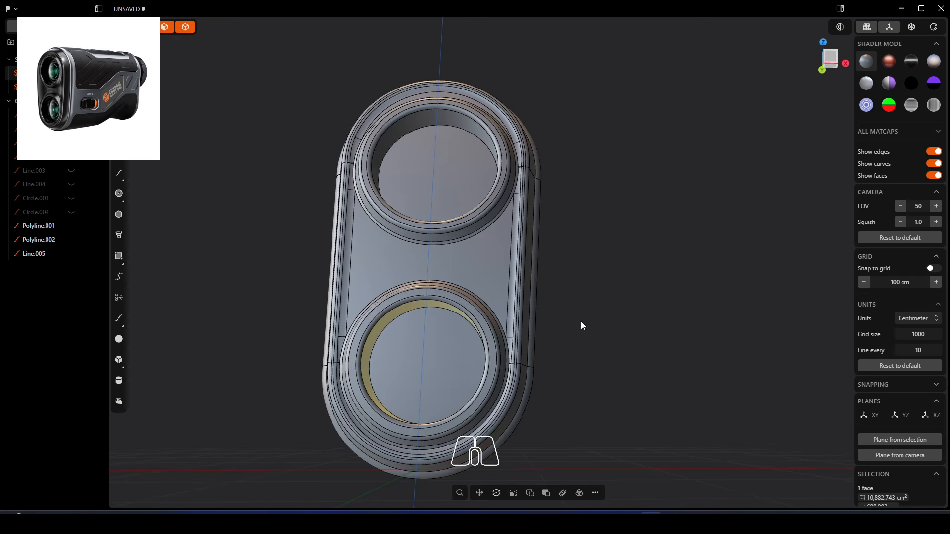
click(585, 295)
Project the panel outline's polyline and top line onto the main body with the Vector method, bidirectionally
middle_drag(585, 294, 497, 163)
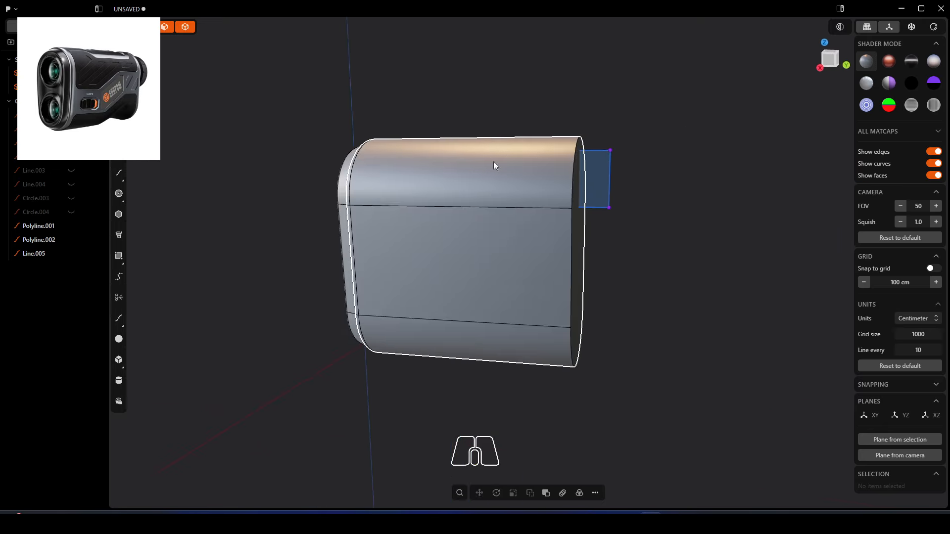
click(466, 201)
middle_drag(466, 200, 470, 177)
text(f)
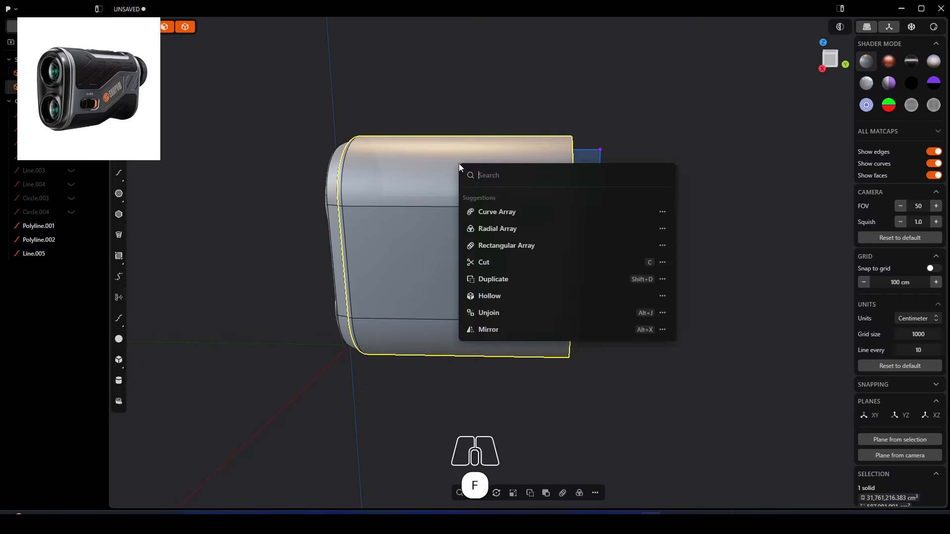
text(pro)
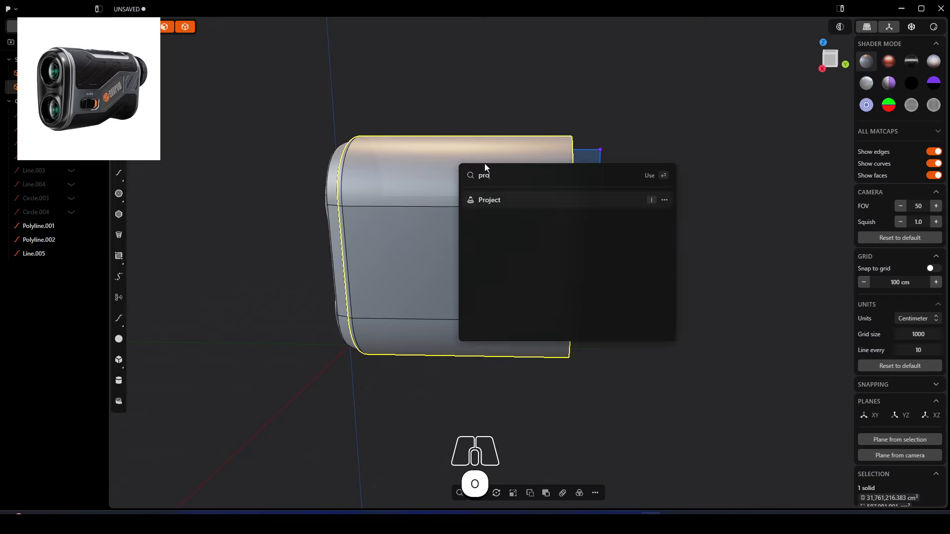
click(497, 200)
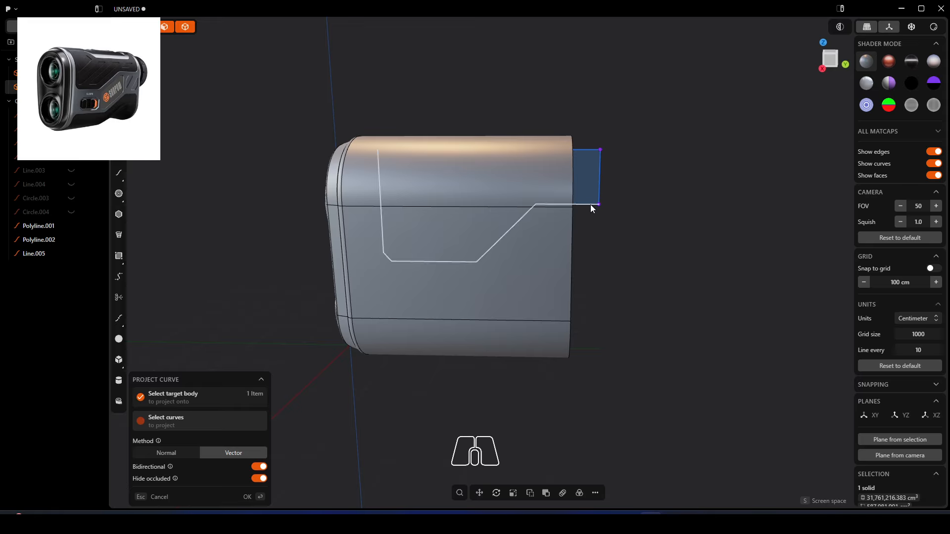
click(590, 204)
shift+click(590, 152)
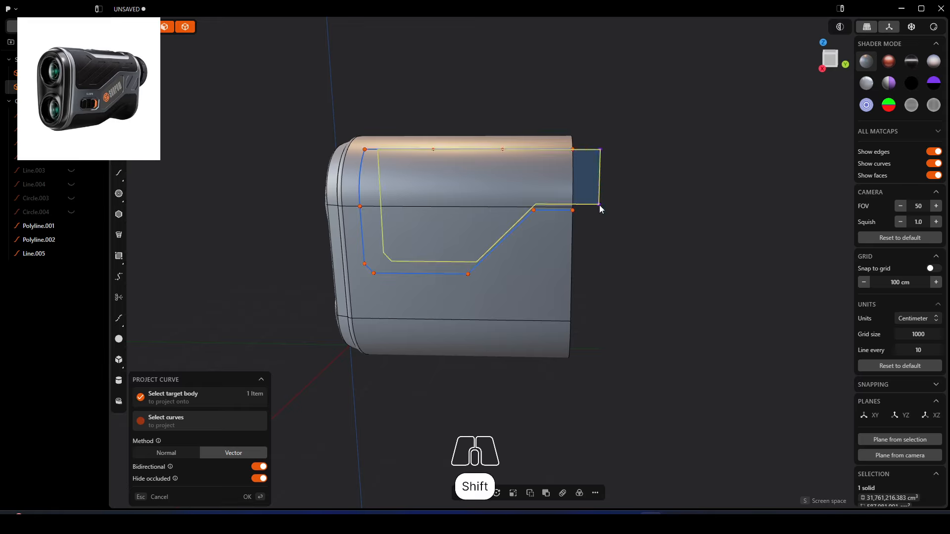
click(247, 497)
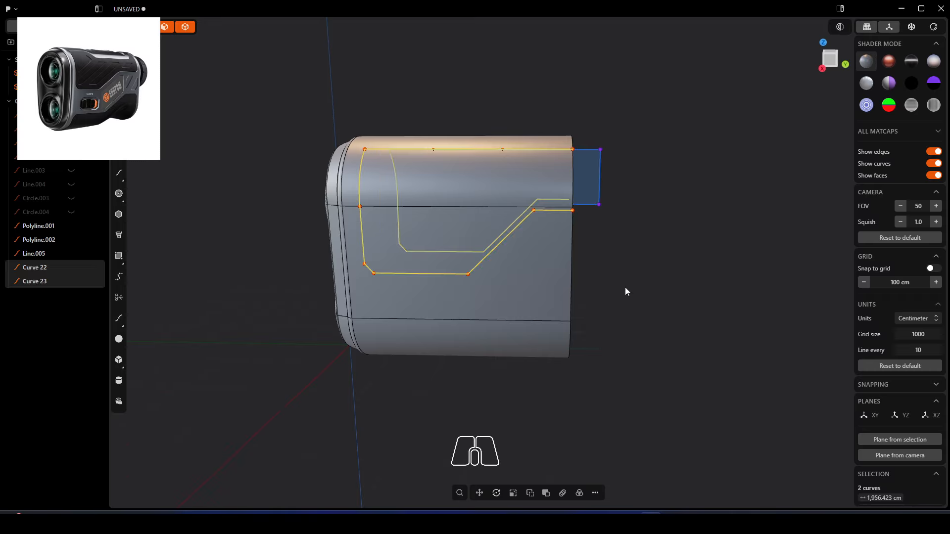
Check the projected curves on the main body and undo the projection
middle_drag(625, 287, 634, 245)
click(643, 262)
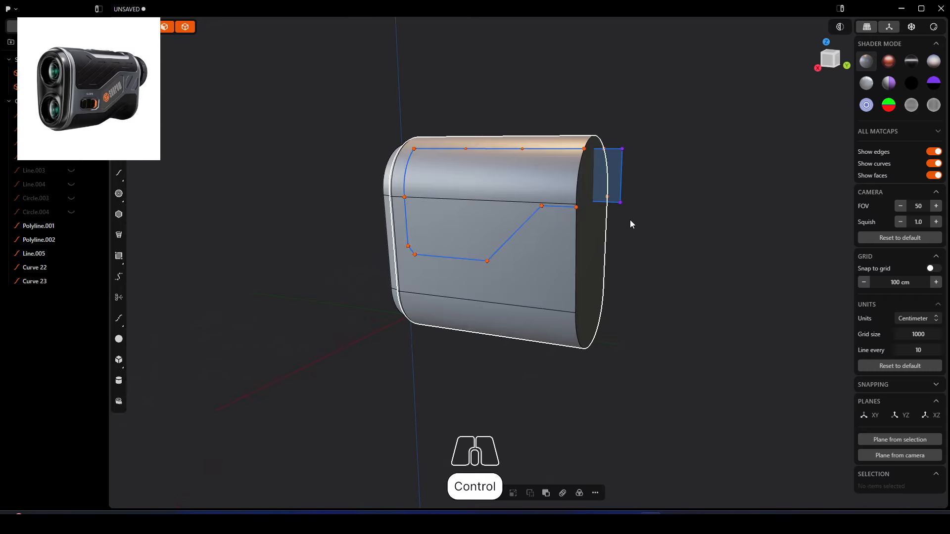
key(ctrl+z)
key(ctrl+z)
Push the main body's flat rear face outward by about 100.8 cm, past the end of the panel outline
middle_drag(654, 279, 637, 265)
drag(631, 236, 702, 244)
right_click(739, 195)
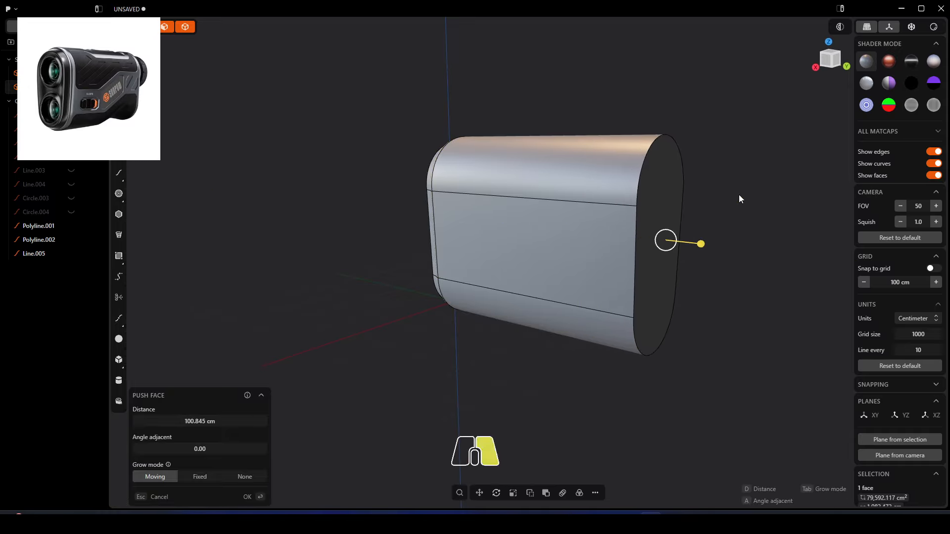
middle_drag(510, 190, 452, 227)
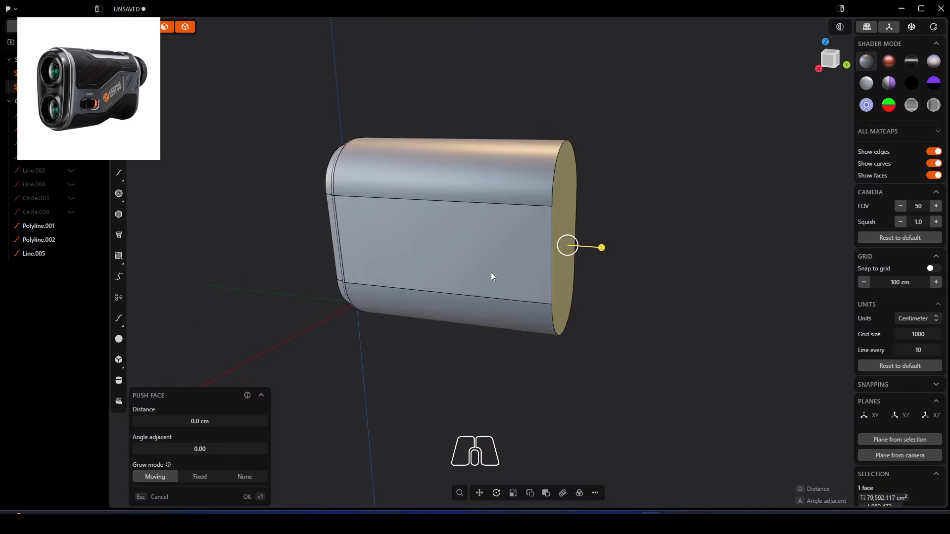
click(510, 364)
Project the panel outline's polyline and line segments onto the lengthened main body with the Vector method, bidirectionally, working in X-ray from the side view
key(f)
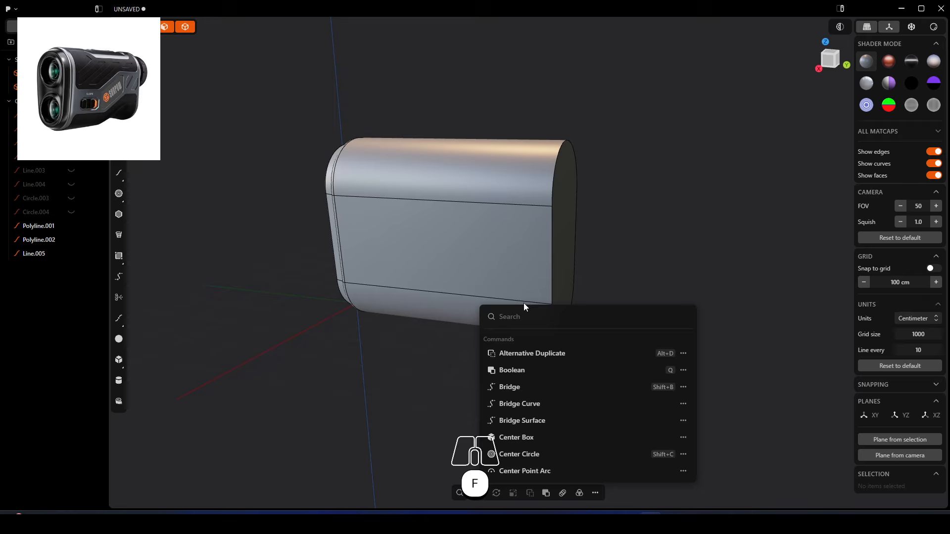
text(pr)
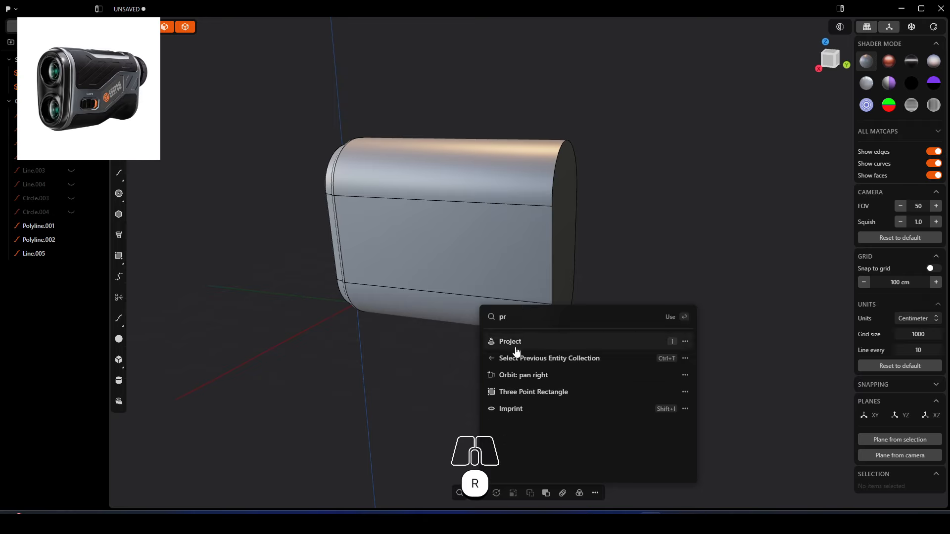
click(513, 340)
middle_drag(399, 214, 391, 212)
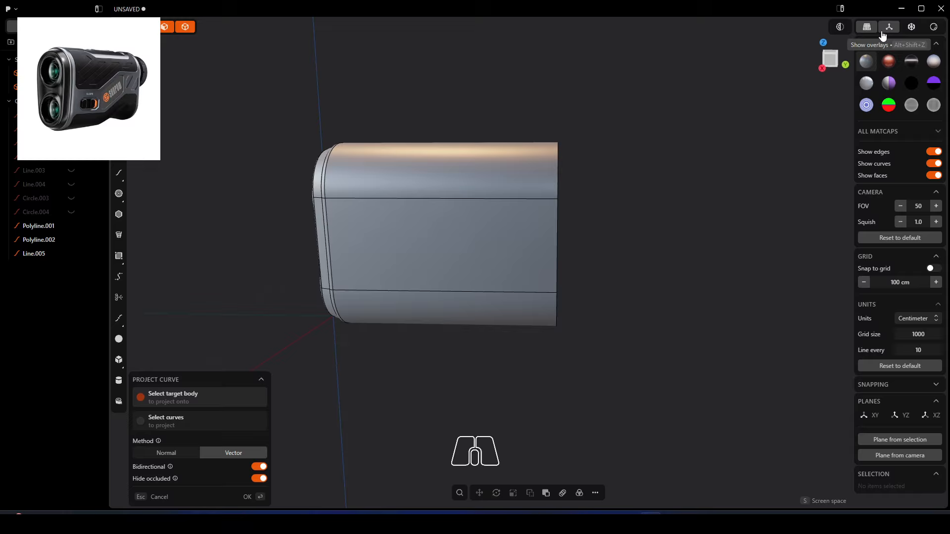
click(911, 27)
mouse_move(358, 165)
middle_down()
mouse_move(390, 167)
mouse_move(405, 189)
mouse_move(350, 161)
middle_up()
click(394, 181)
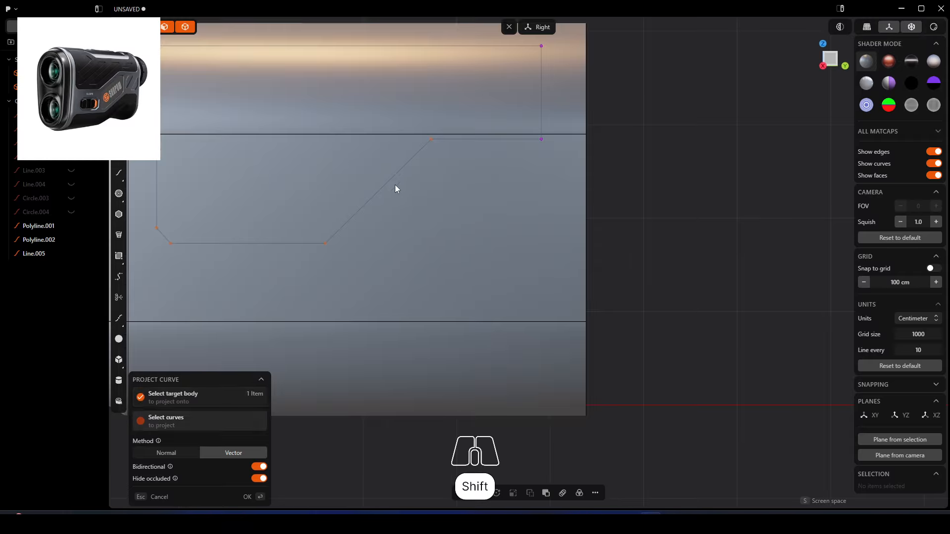
shift+click(394, 182)
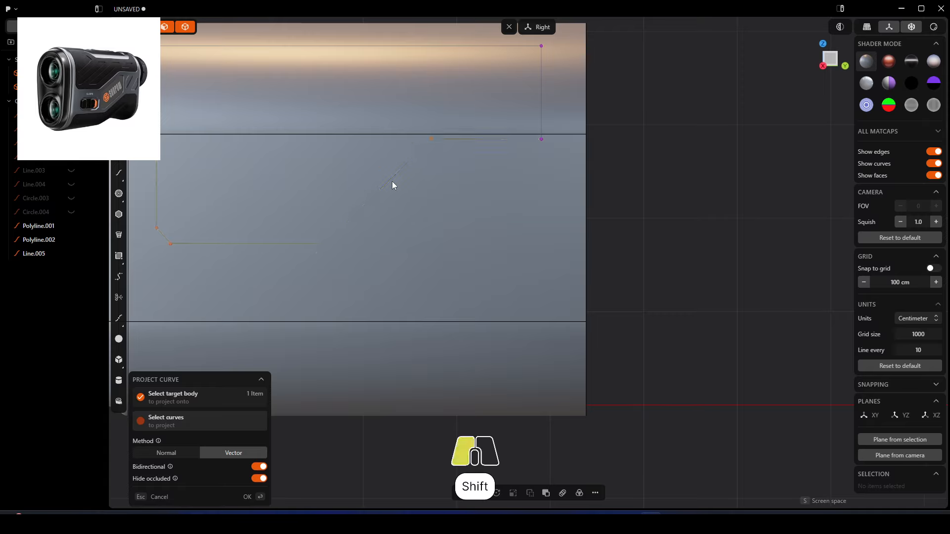
shift+click(542, 99)
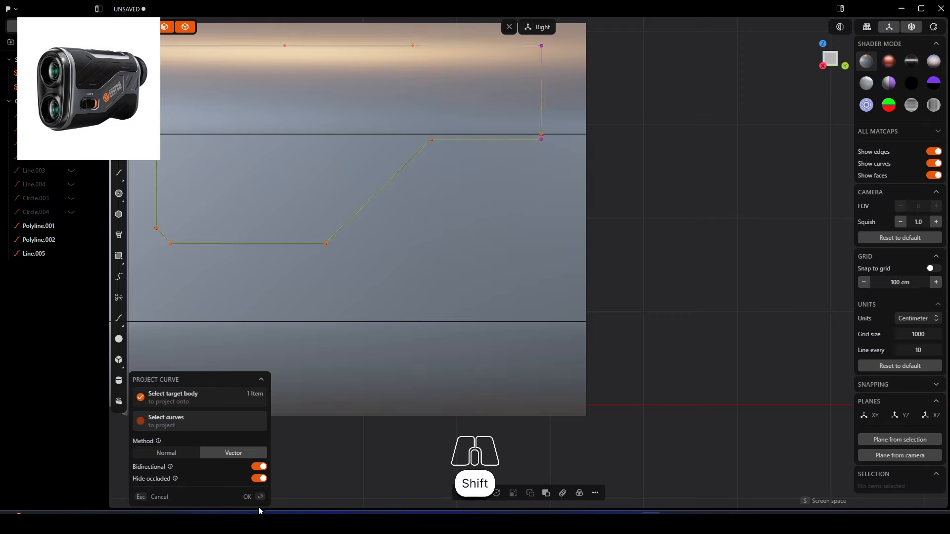
click(250, 497)
Check the curves projected onto both sides of the lengthened body and undo the projection
scroll(378, 307, down, 3)
scroll(407, 263, up, 6)
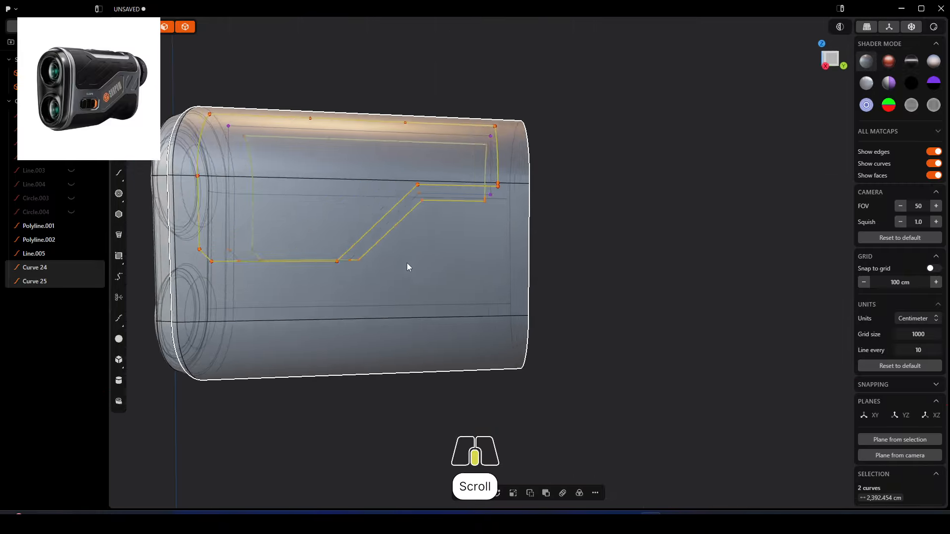
middle_drag(472, 272, 377, 295)
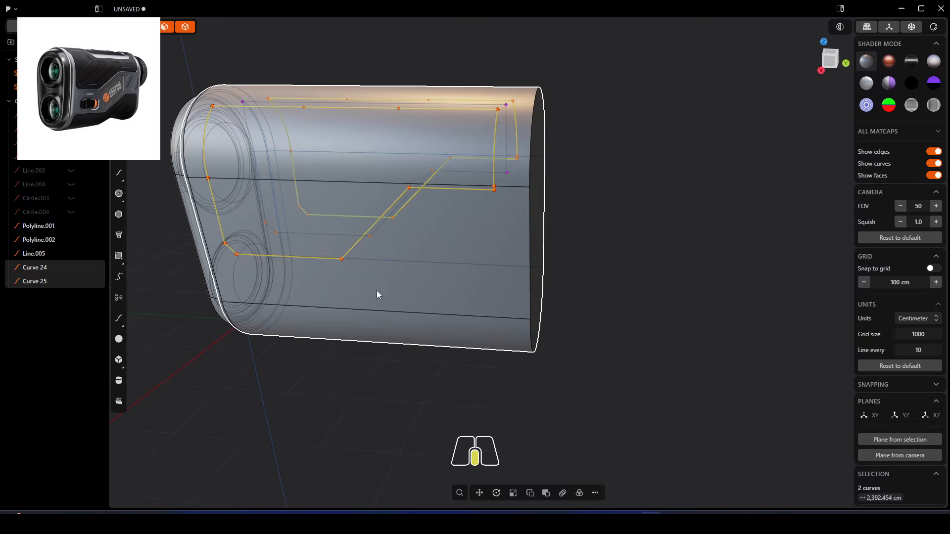
key(ctrl+z)
Draw an open polyline about 309 cm long below the panel outline's top line, forming a shallow notch with slanted ends that meet the line
middle_drag(445, 266, 469, 233)
scroll(469, 233, up, 3)
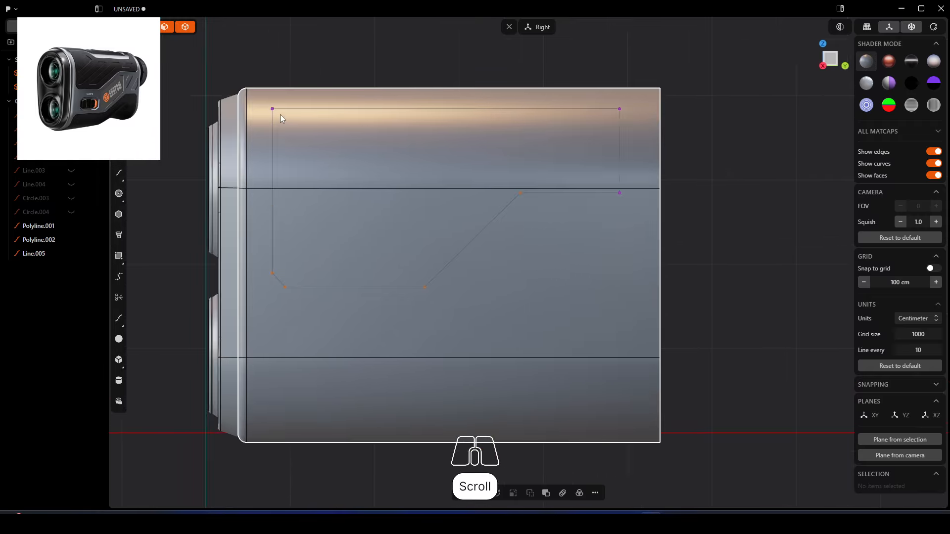
scroll(409, 85, down, 3)
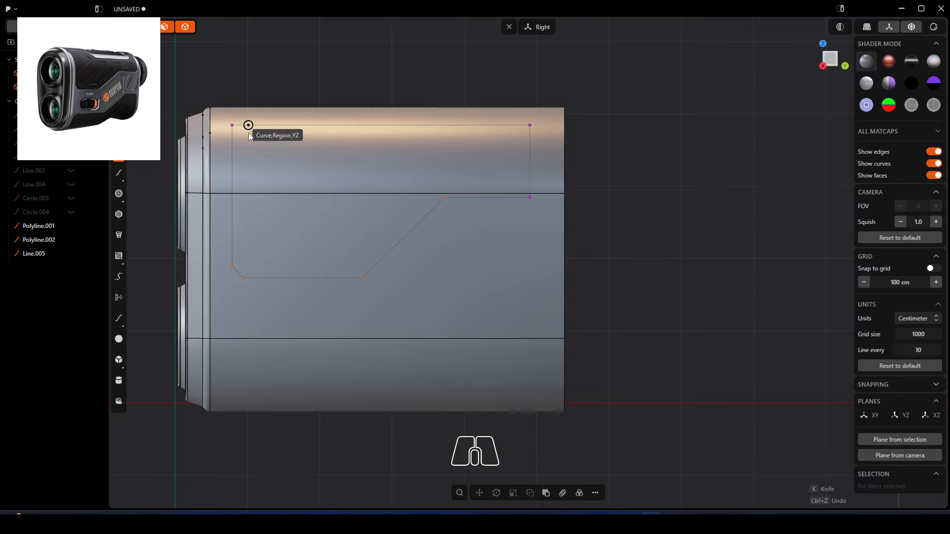
click(304, 125)
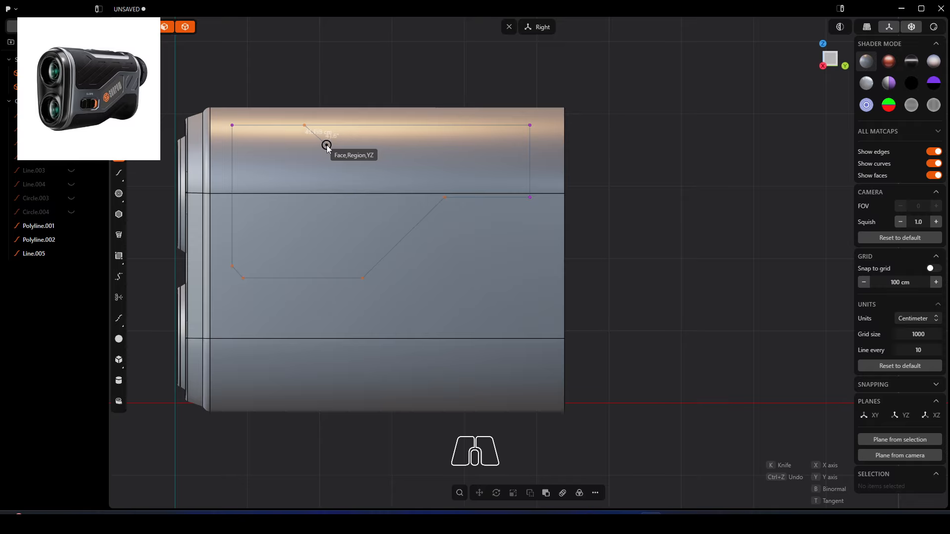
click(495, 144)
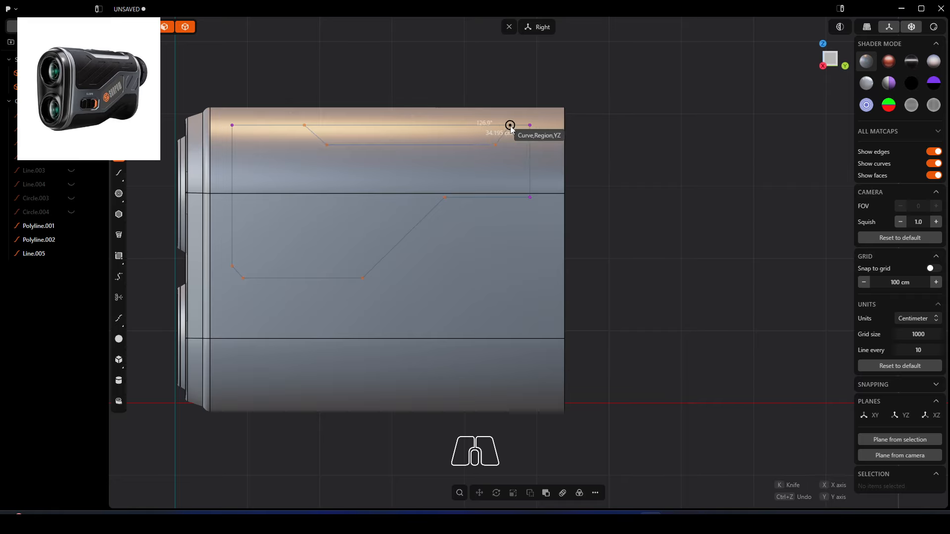
click(511, 126)
right_click(511, 126)
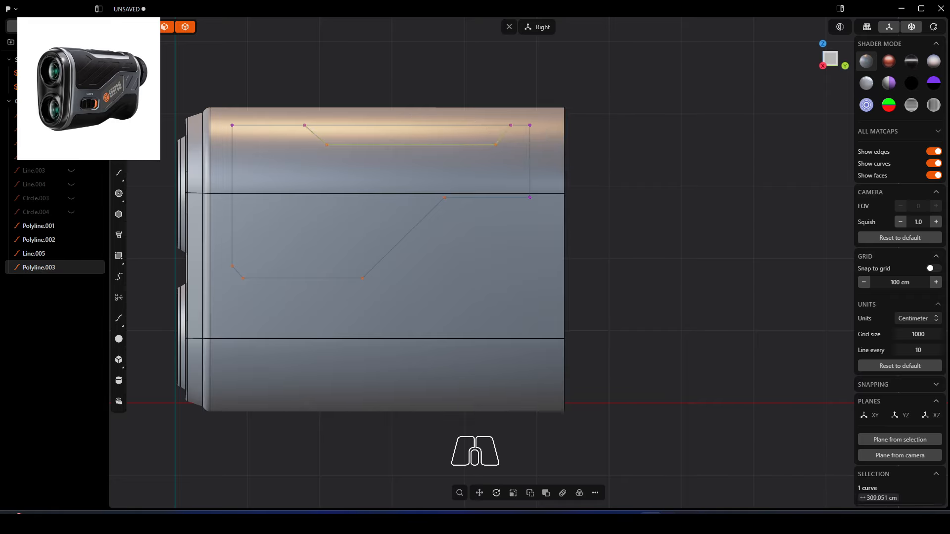
Trim away the panel outline's top line segment between the two ends of the notch
click(124, 304)
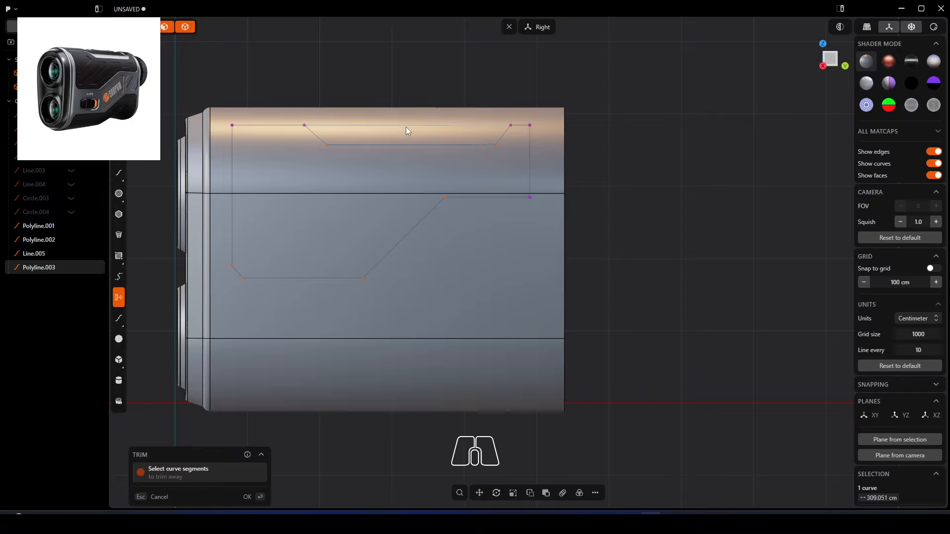
click(406, 127)
middle_drag(319, 107, 449, 150)
click(551, 153)
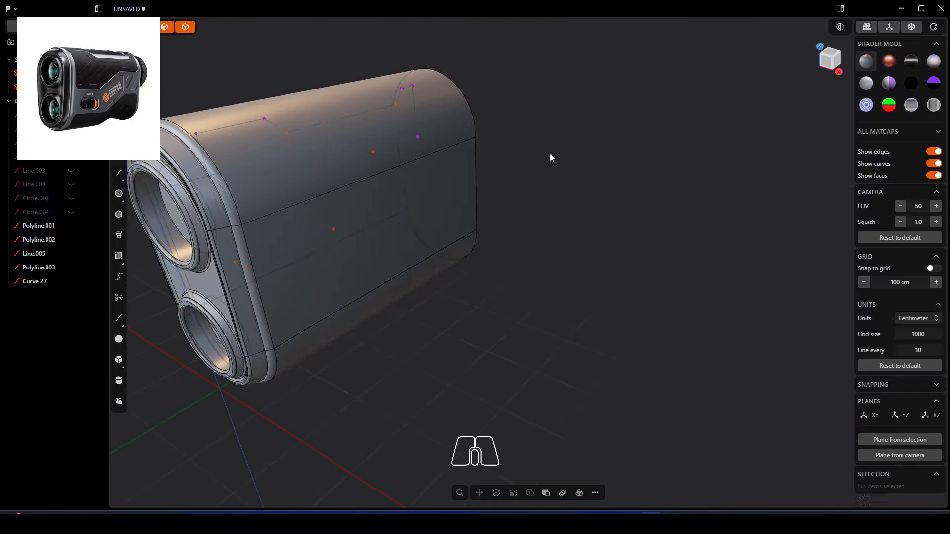
Project the notched panel outline's curves onto the main body with the Vector method, bidirectionally, from the right view
middle_drag(551, 154, 500, 206)
click(509, 205)
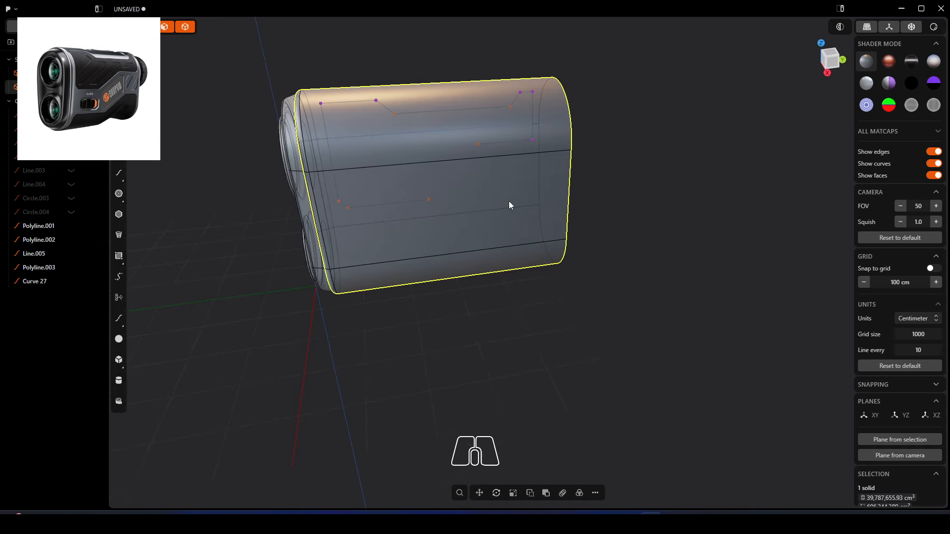
text(f)
text(pro)
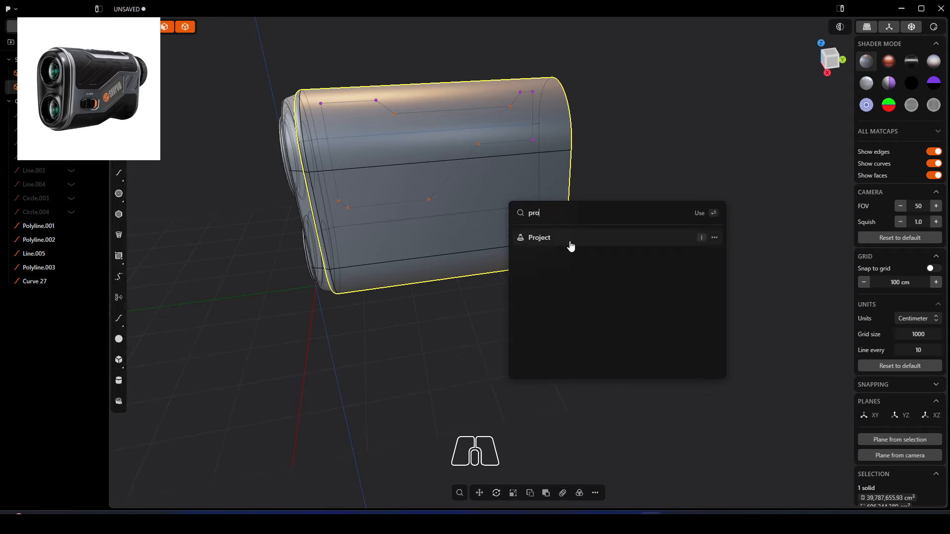
click(571, 243)
alt+middle_drag(481, 198, 585, 287)
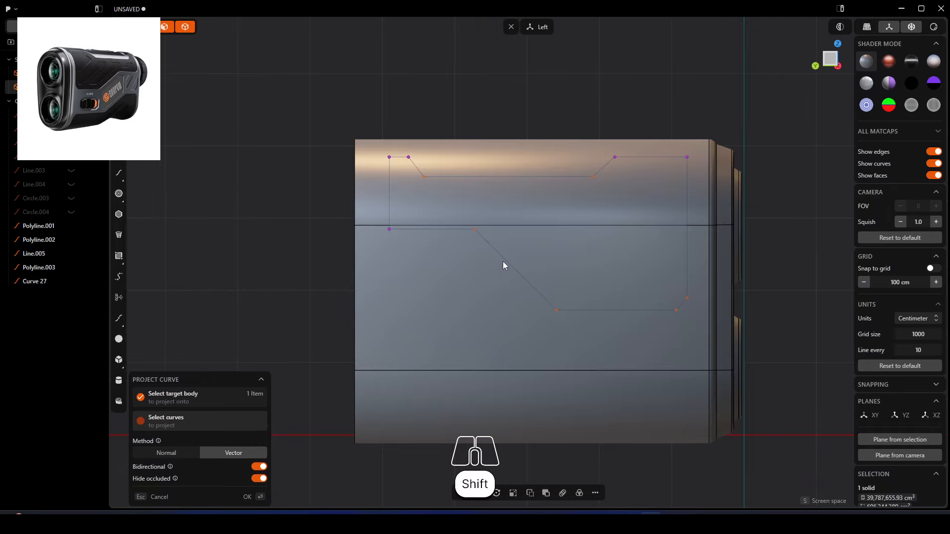
shift+middle_drag(506, 265, 401, 254)
alt+middle_drag(486, 246, 490, 270)
scroll(479, 269, down, 1)
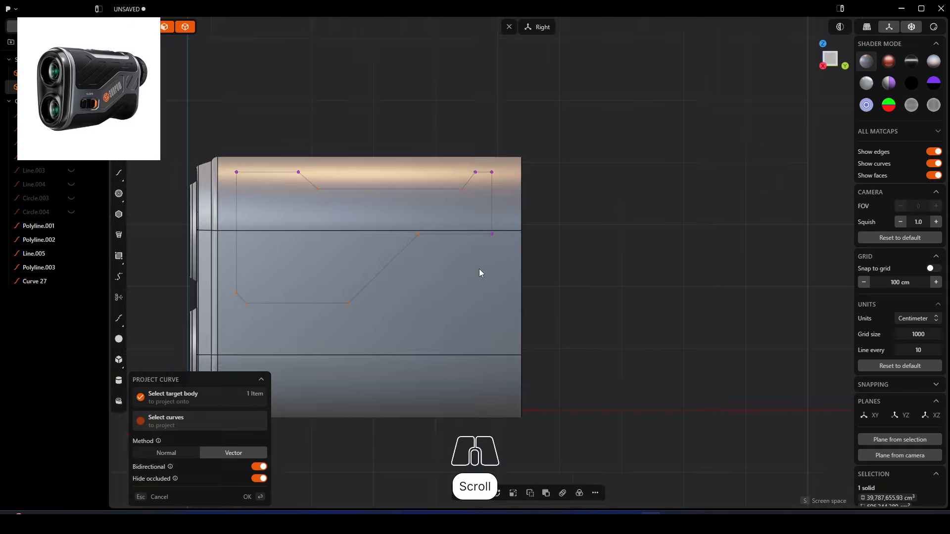
scroll(480, 269, up, 1)
right_drag(478, 268, 664, 247)
shift+click(546, 261)
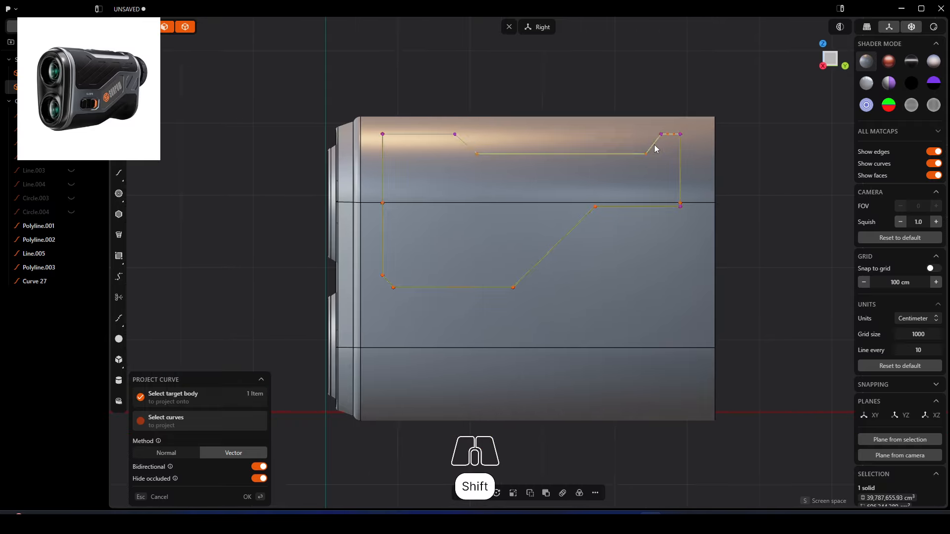
click(258, 497)
Restrict selection to vertices and turn off X-ray while inspecting the projected curve's upper rear end
middle_drag(421, 231, 560, 264)
click(670, 234)
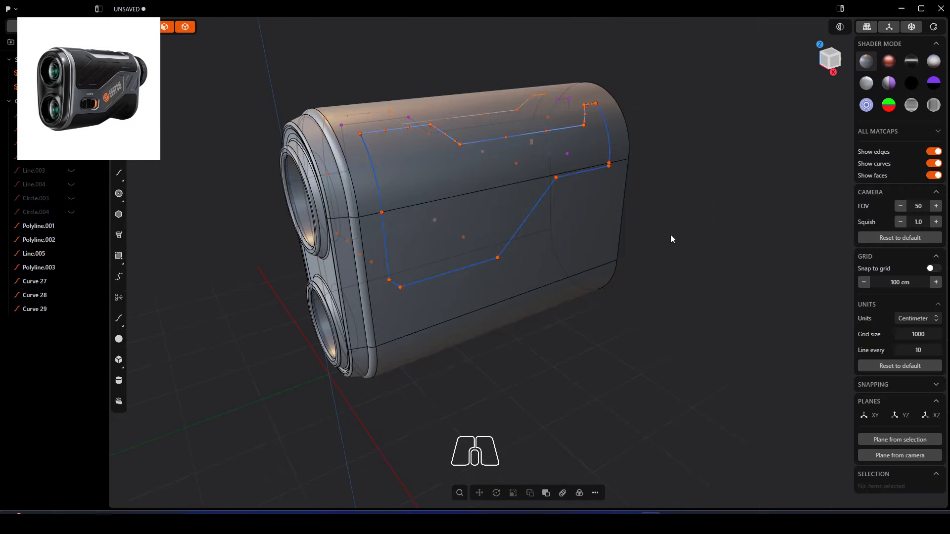
scroll(523, 127, up, 2)
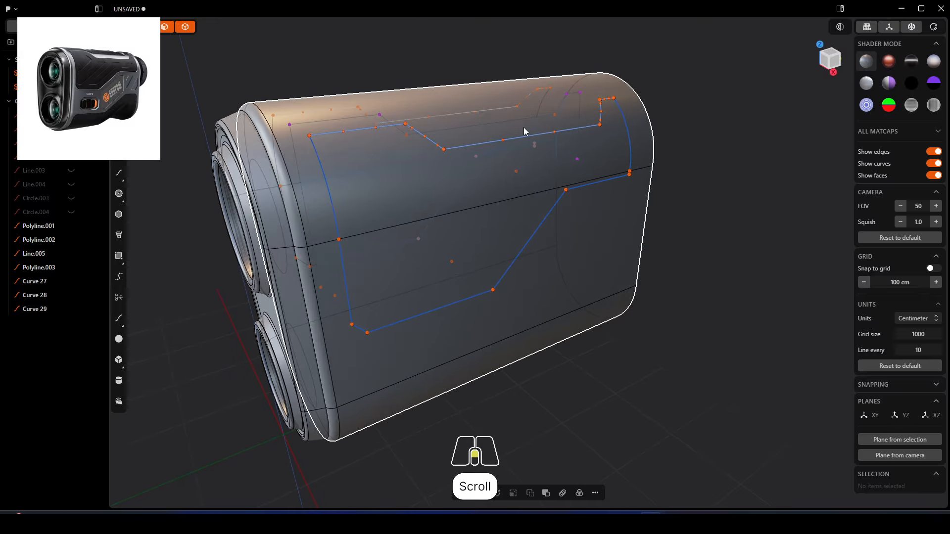
mouse_move(524, 131)
middle_down()
mouse_move(435, 151)
mouse_move(490, 153)
mouse_move(435, 178)
mouse_move(368, 164)
mouse_move(437, 158)
mouse_move(386, 187)
mouse_move(511, 142)
middle_up()
scroll(535, 119, up, 2)
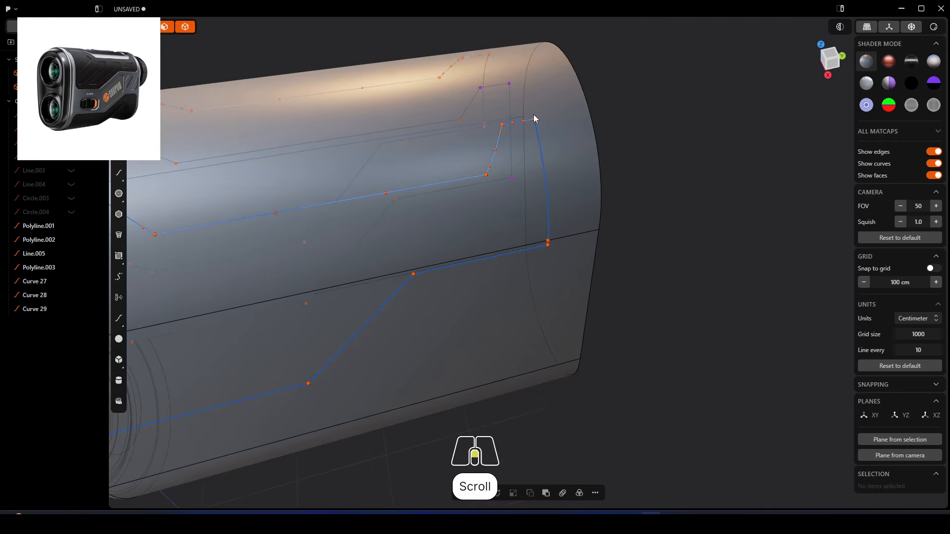
scroll(537, 120, up, 3)
click(545, 123)
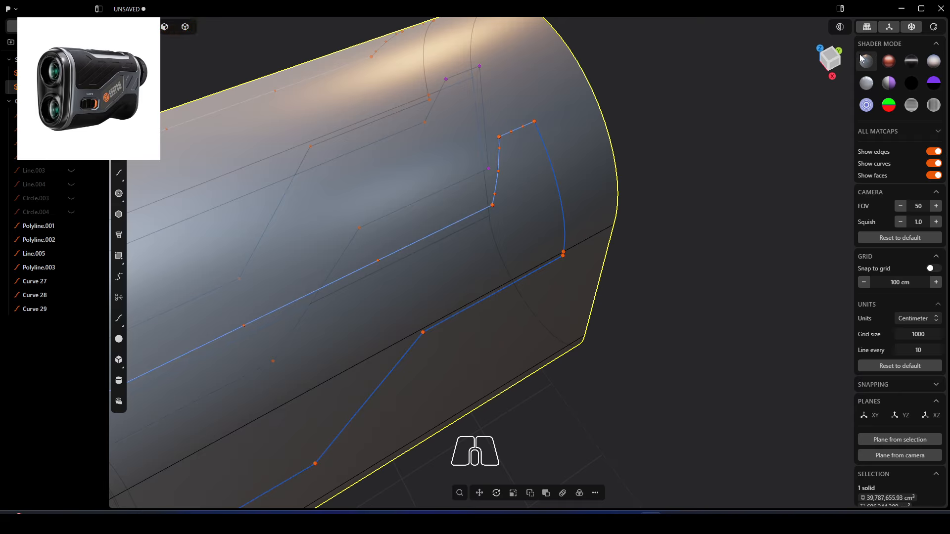
click(913, 29)
Try to join the projected curve's vertices at the rear corners of the panel outline
click(533, 124)
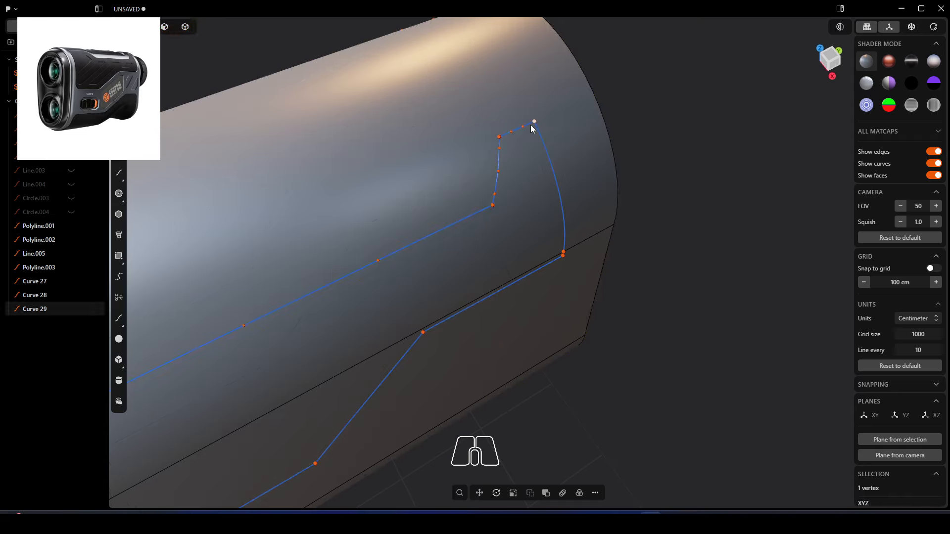
key(j)
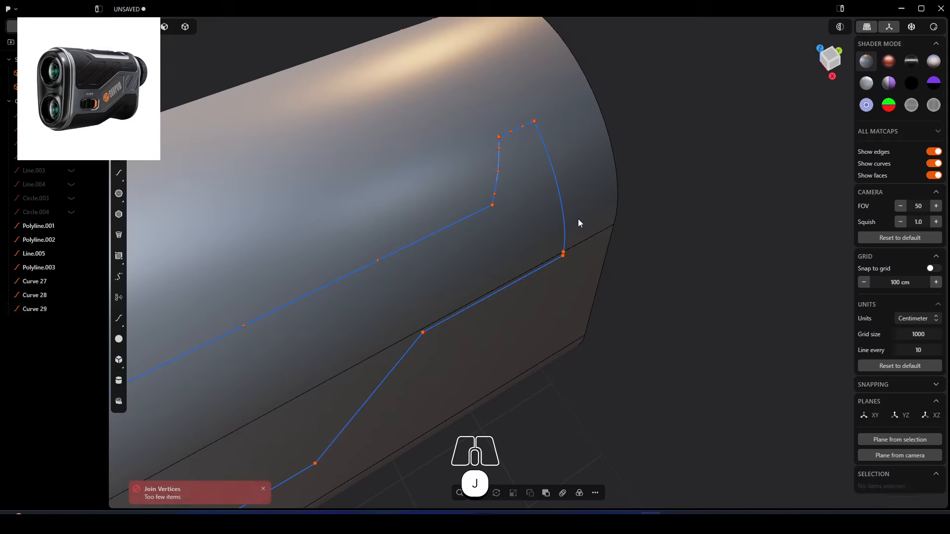
click(564, 254)
key(j)
click(537, 225)
click(483, 207)
key(j)
Try to join the projected curve's vertices at the front of the notch and the upper front corner
scroll(388, 304, down, 5)
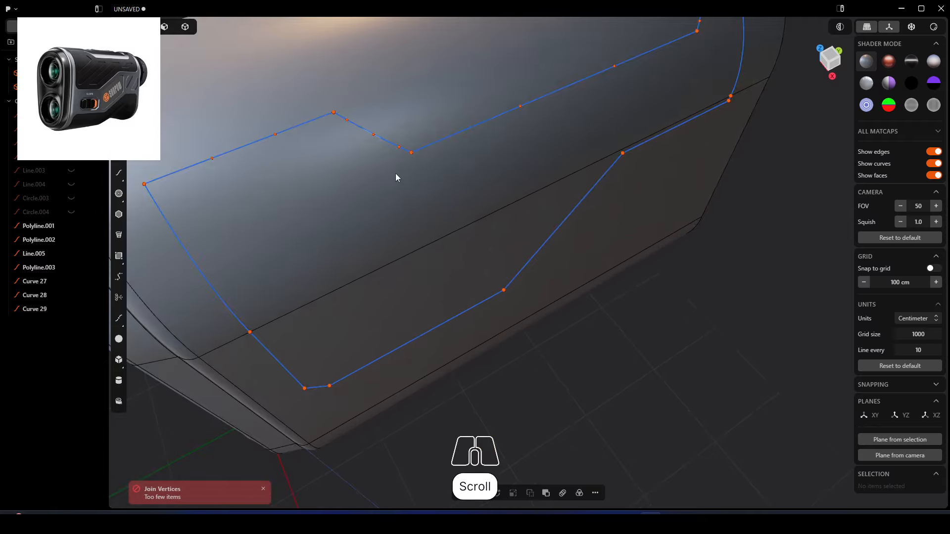
drag(430, 142, 406, 175)
key(j)
drag(338, 102, 321, 125)
key(j)
drag(180, 194, 138, 179)
key(j)
scroll(466, 271, down, 5)
Undo back past the projection of the notched panel outline
middle_drag(592, 277, 541, 204)
key(ctrl+z)
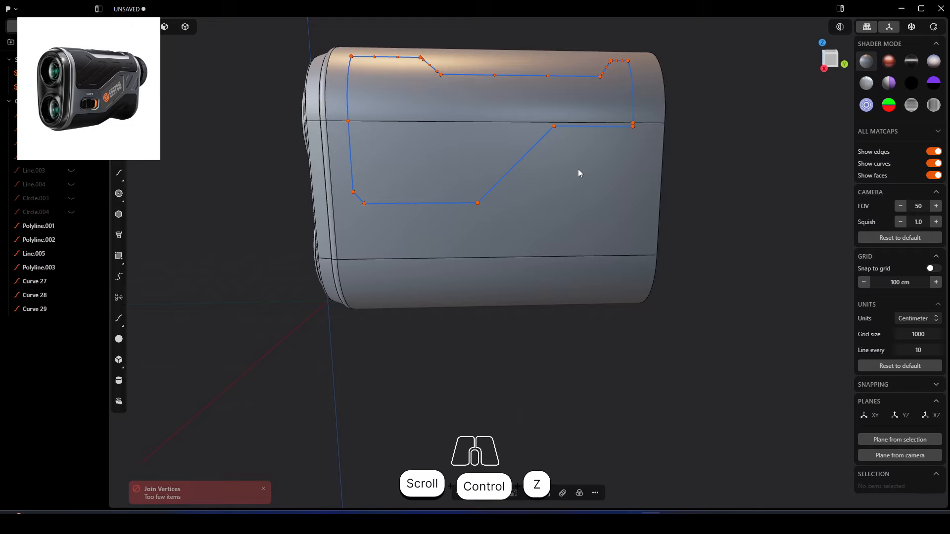
key(ctrl+z)
key(ctrl+z)
key(ctrl+z)
key(ctrl+z)
Hide the main body and join the original outline's curves at their end vertices into one closed polyline
middle_drag(578, 168, 394, 159)
click(71, 87)
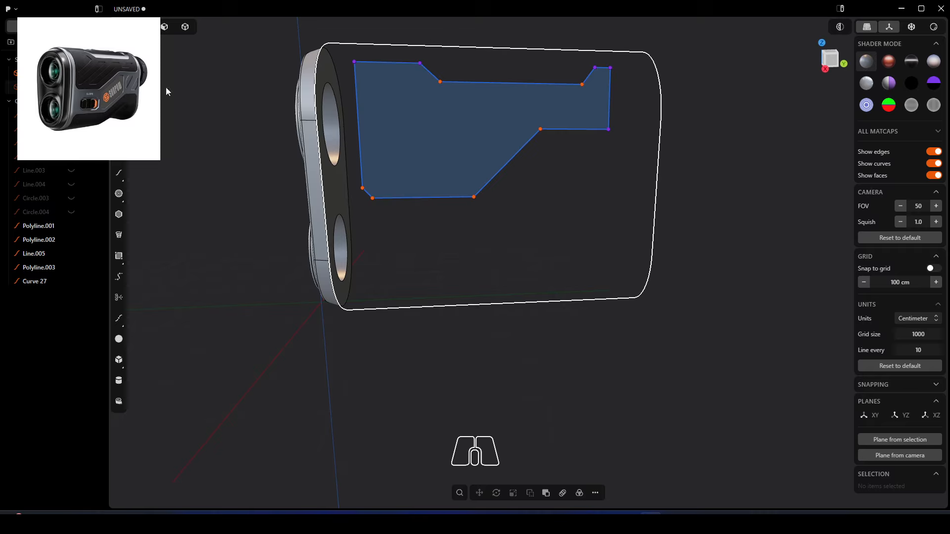
drag(625, 120, 598, 141)
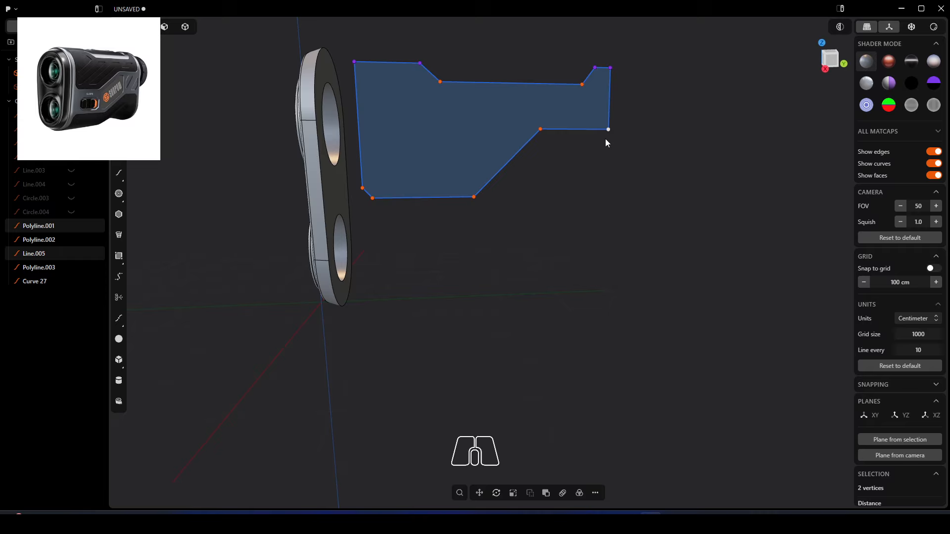
key(j)
drag(595, 66, 604, 76)
key(j)
key(j)
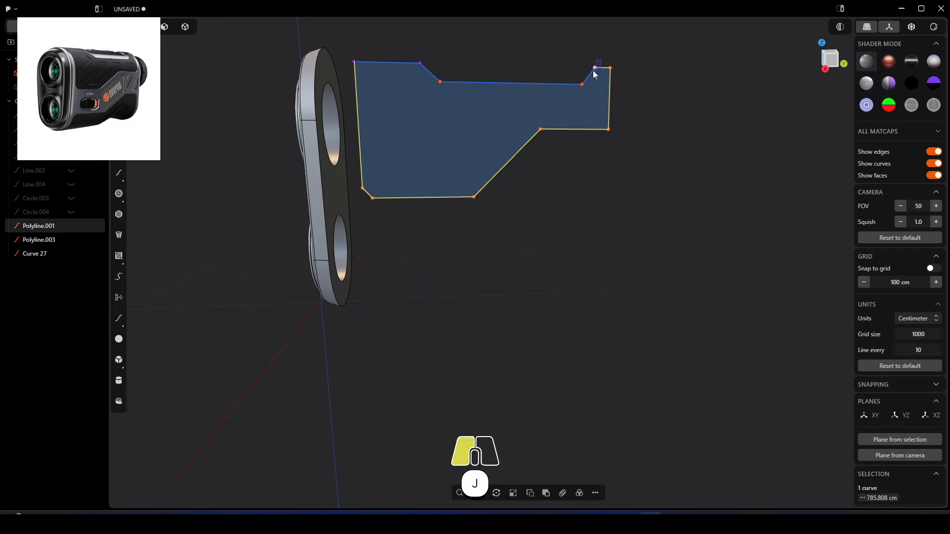
key(j)
drag(416, 67, 415, 70)
key(j)
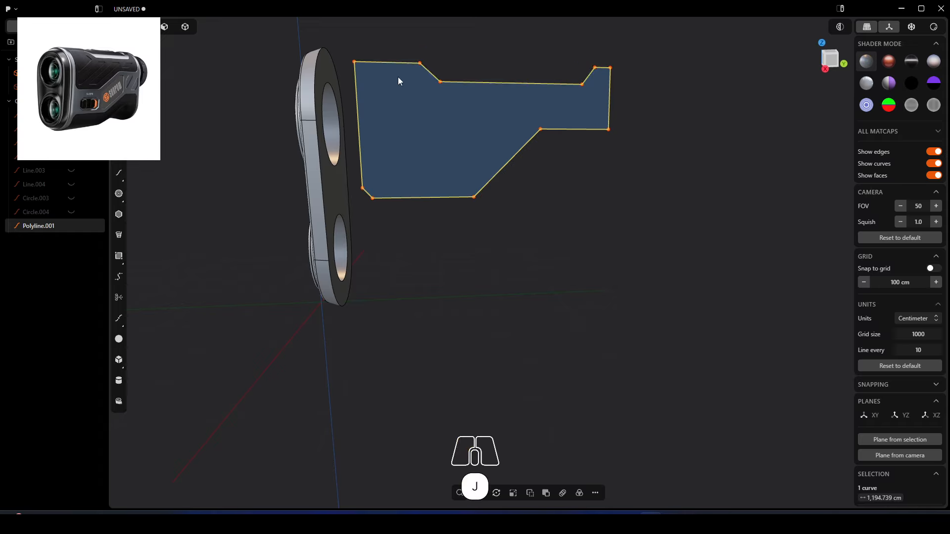
Unhide the main body and re-enable selection of all entity types
click(498, 37)
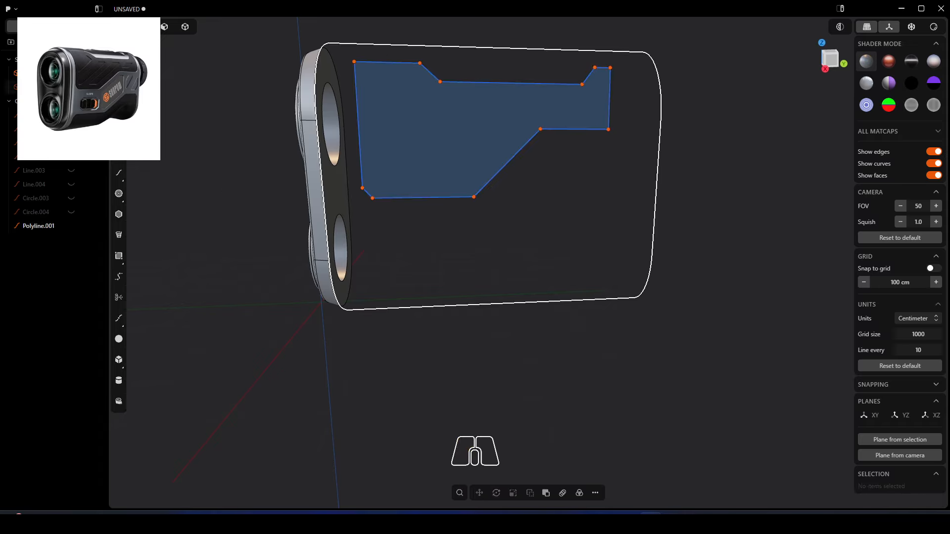
click(72, 87)
click(515, 235)
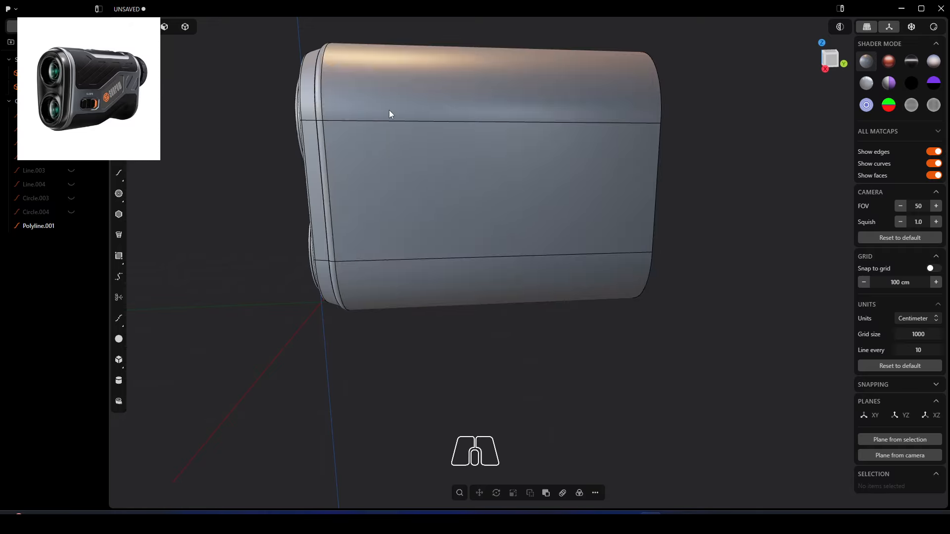
key(5)
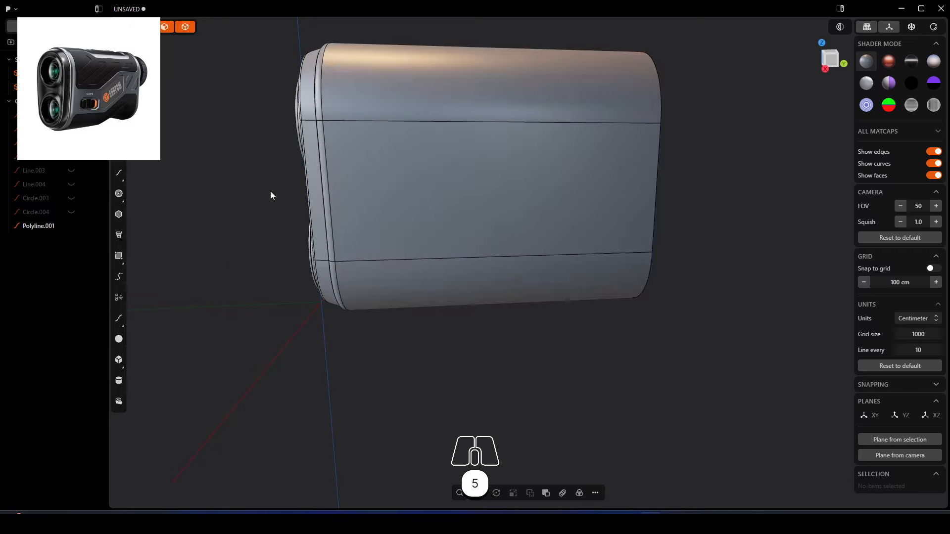
Project the closed notched panel outline onto both sides of the main body along the right-view direction using the Vector method
click(437, 194)
text(f)
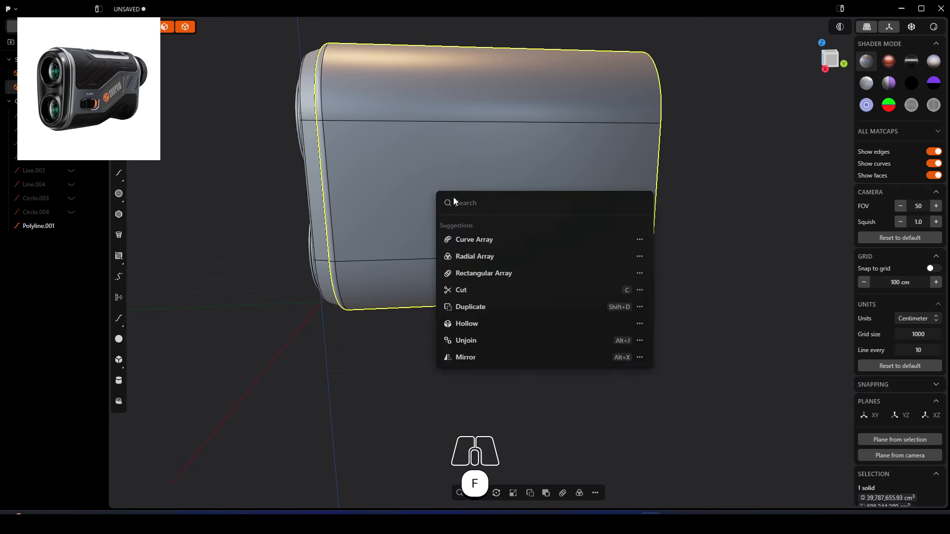
text(pa)
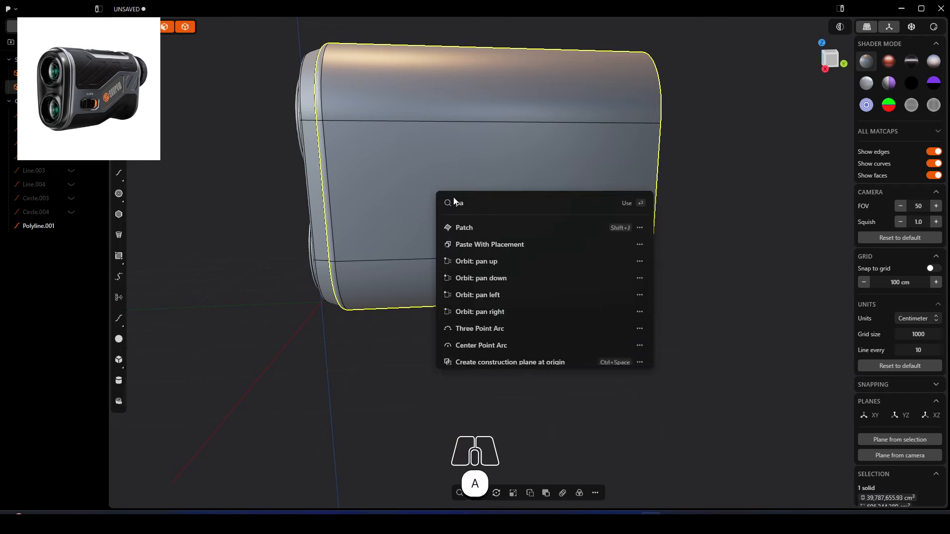
key(BackSpace)
text(ro)
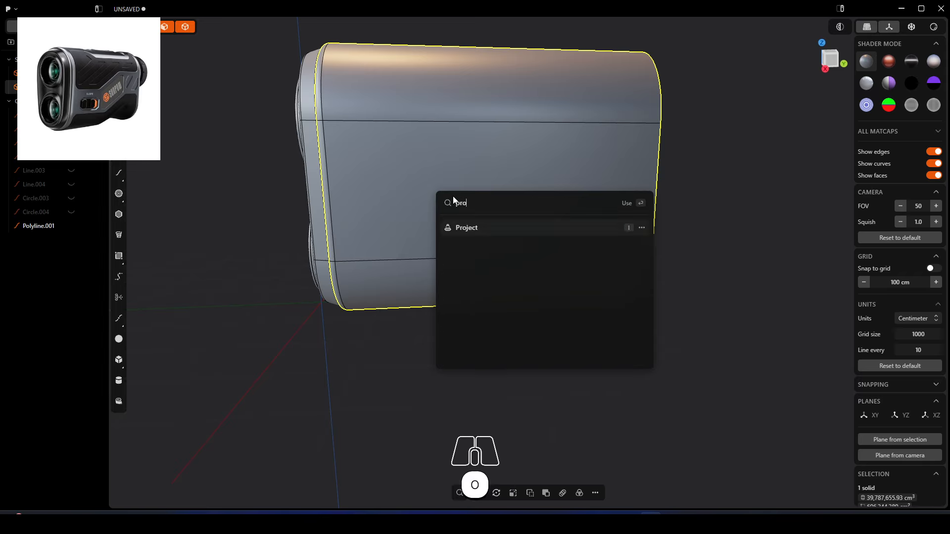
click(470, 228)
click(913, 28)
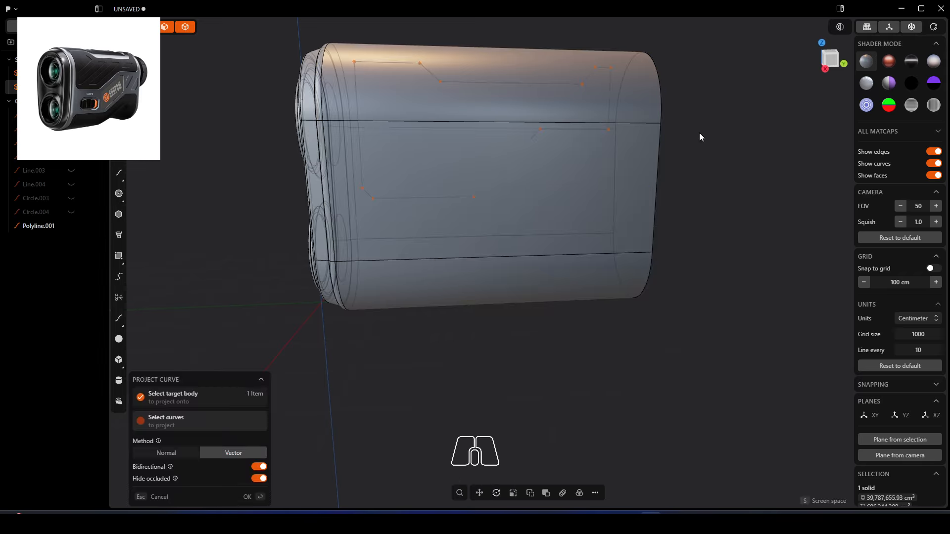
alt+middle_drag(493, 179, 510, 187)
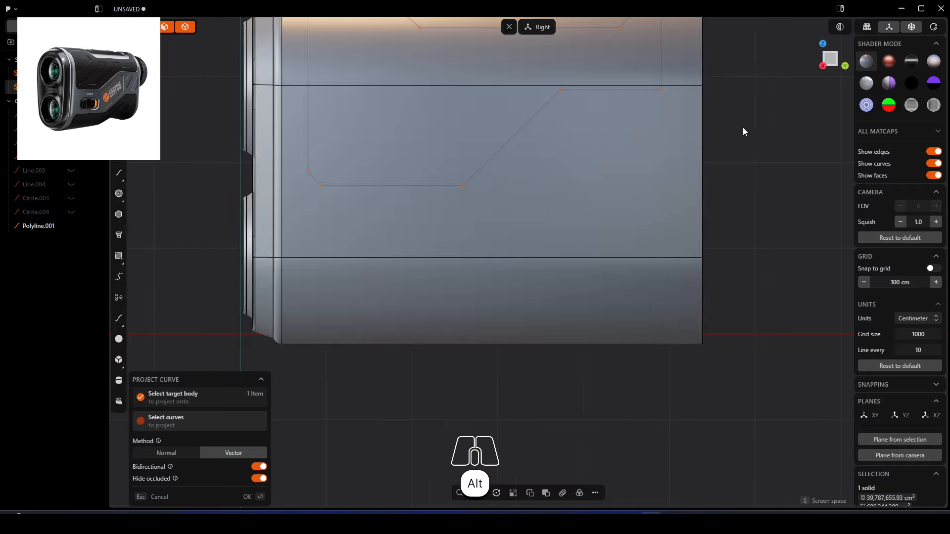
shift+click(515, 110)
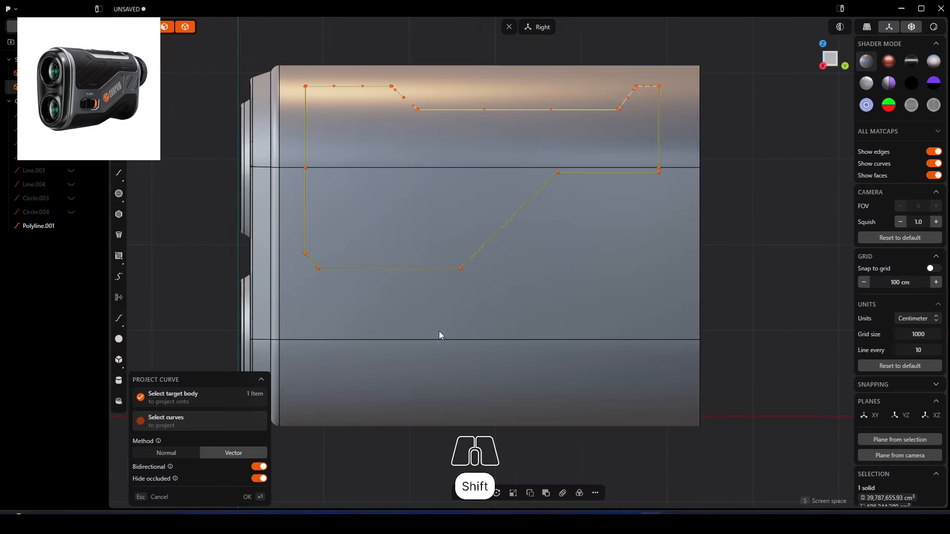
click(267, 497)
Hide the original flat panel outline polyline and clear the selection of the projected curves
middle_drag(396, 347, 613, 206)
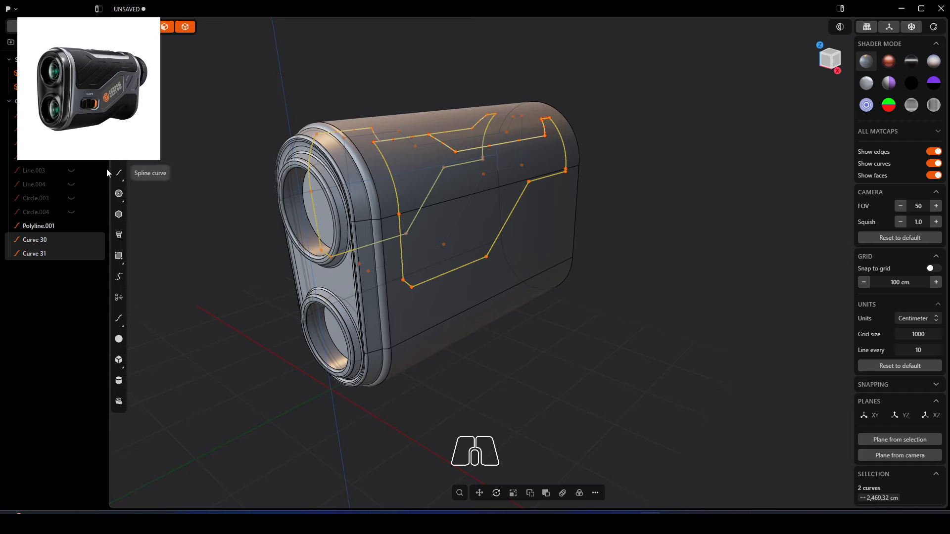
click(71, 226)
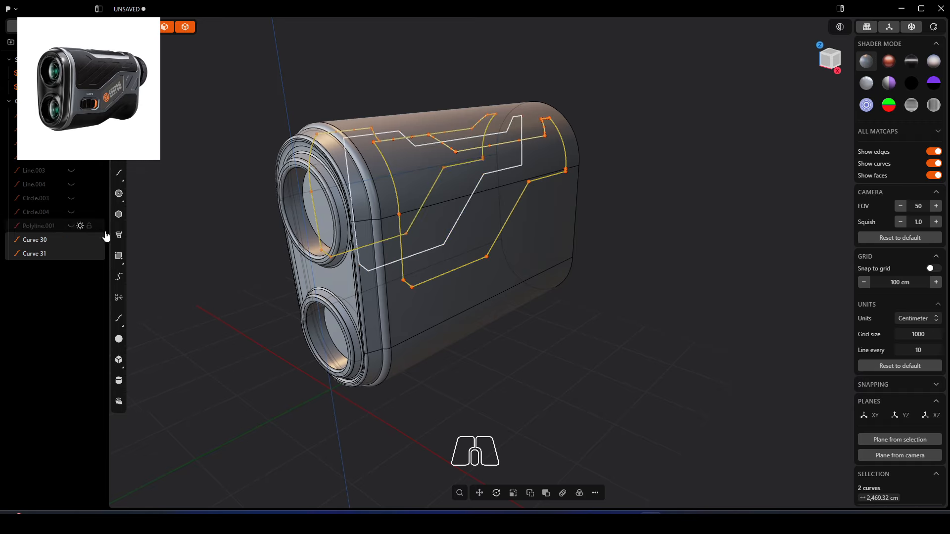
middle_drag(718, 291, 711, 289)
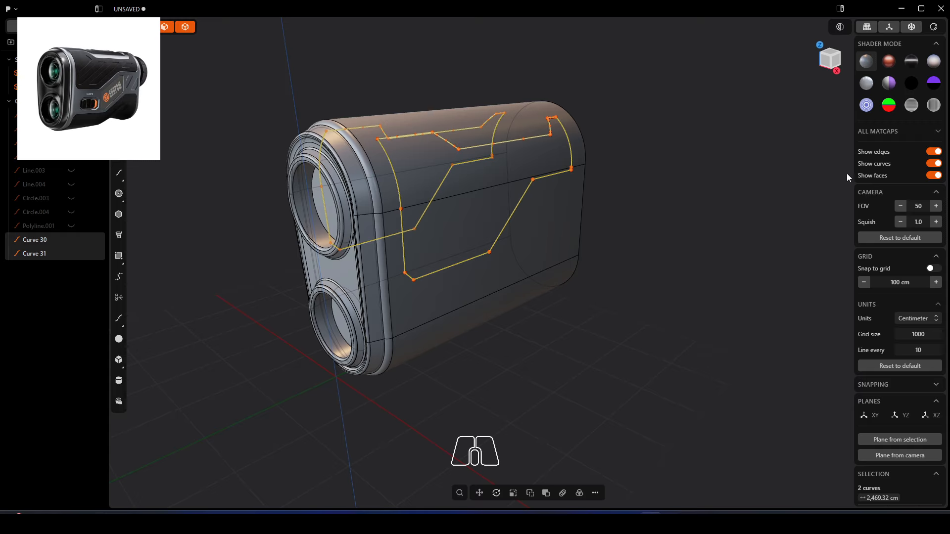
click(443, 165)
middle_drag(483, 218, 459, 238)
middle_drag(429, 304, 427, 216)
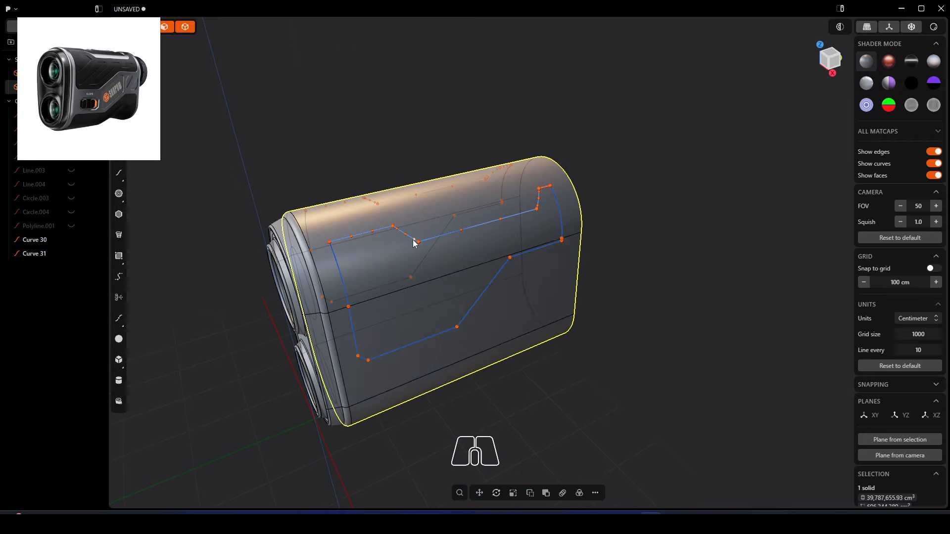
Extrude the projected outline on one side outward about 11.3 cm into a sheet, placing the extrude pivot on the body's face
click(430, 240)
mouse_move(460, 263)
middle_down()
mouse_move(436, 268)
mouse_move(513, 269)
mouse_move(450, 270)
middle_up()
scroll(405, 253, up, 3)
scroll(405, 252, up, 1)
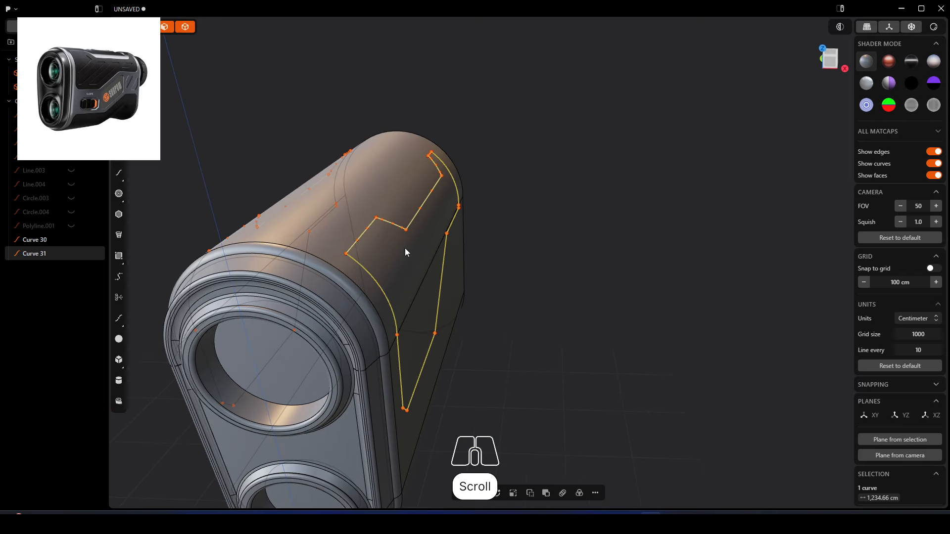
key(e)
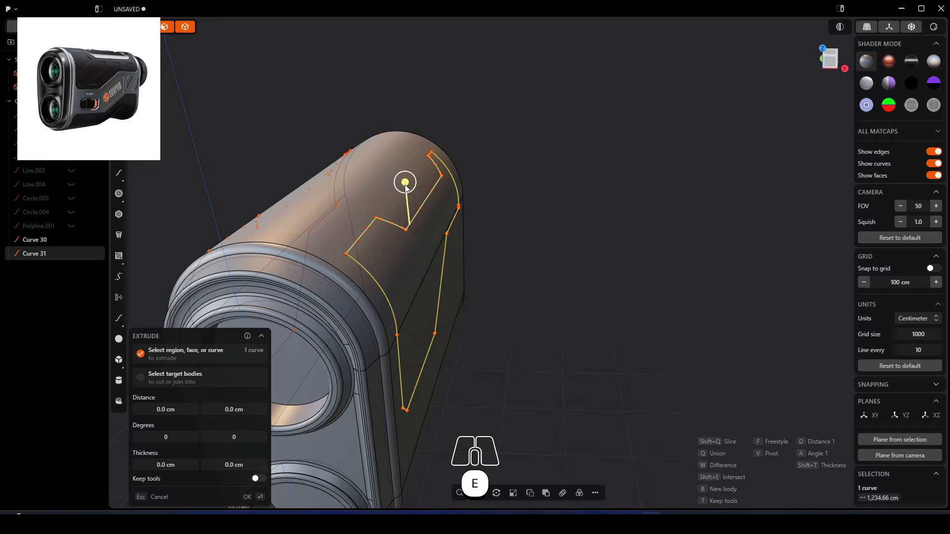
key(v)
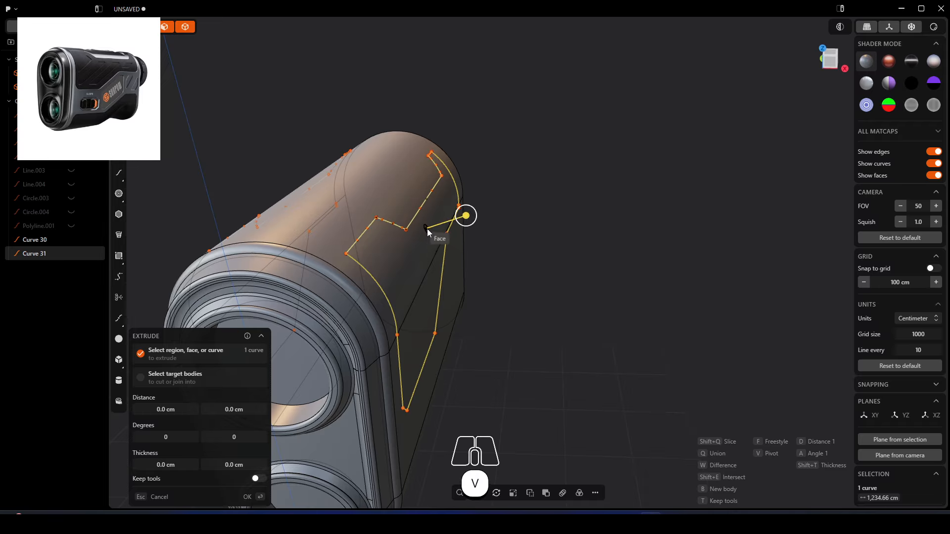
mouse_move(416, 227)
middle_down()
mouse_move(449, 229)
mouse_move(418, 231)
middle_up()
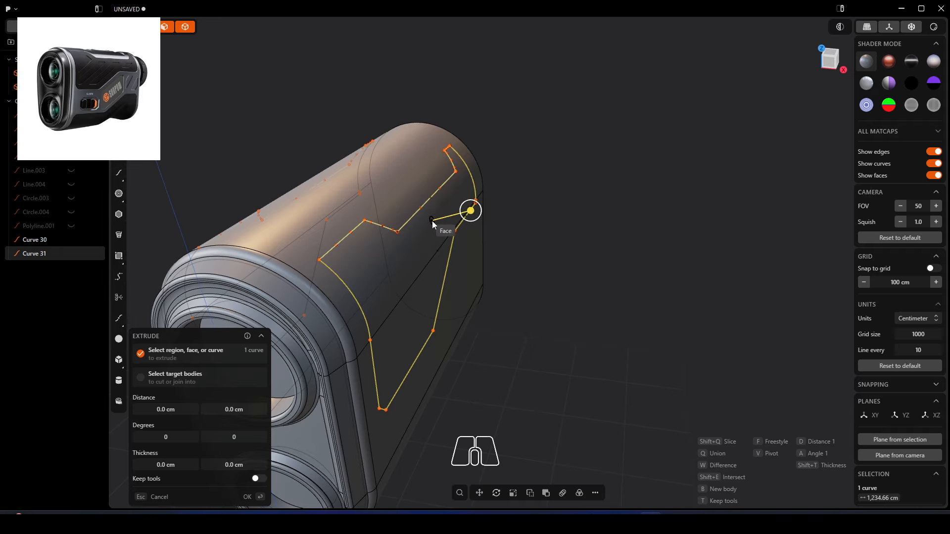
click(434, 220)
drag(471, 211, 478, 208)
middle_drag(478, 210, 437, 225)
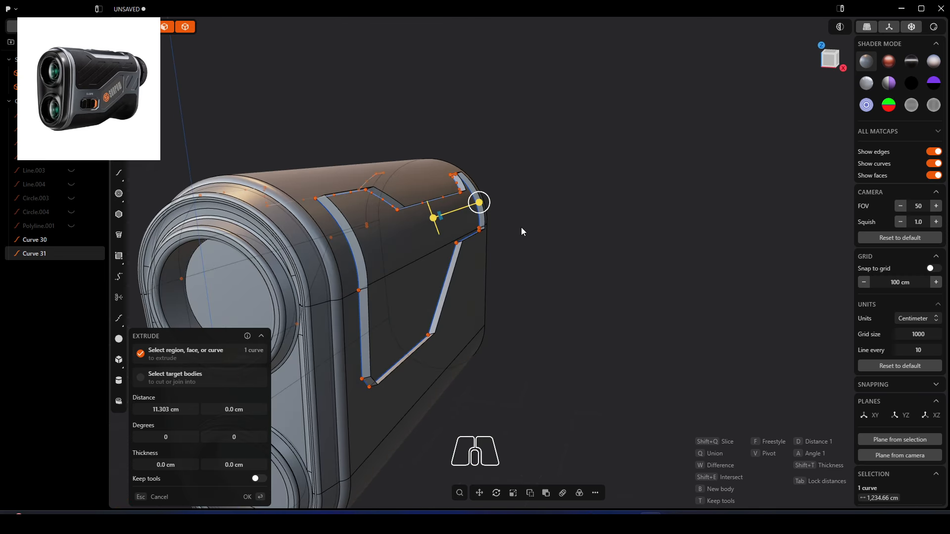
key(Return)
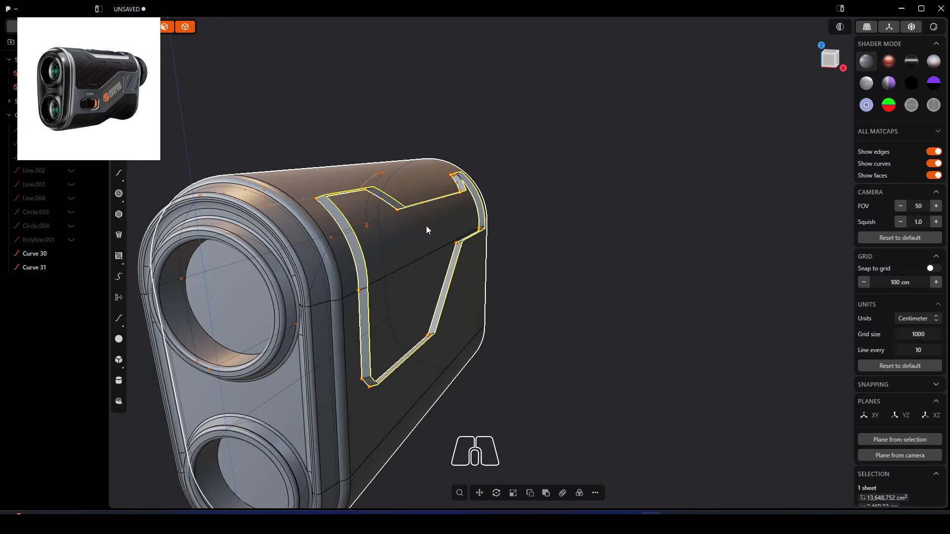
Hide the main body and both projected curves to isolate the extruded strip sheet
middle_drag(458, 212, 530, 257)
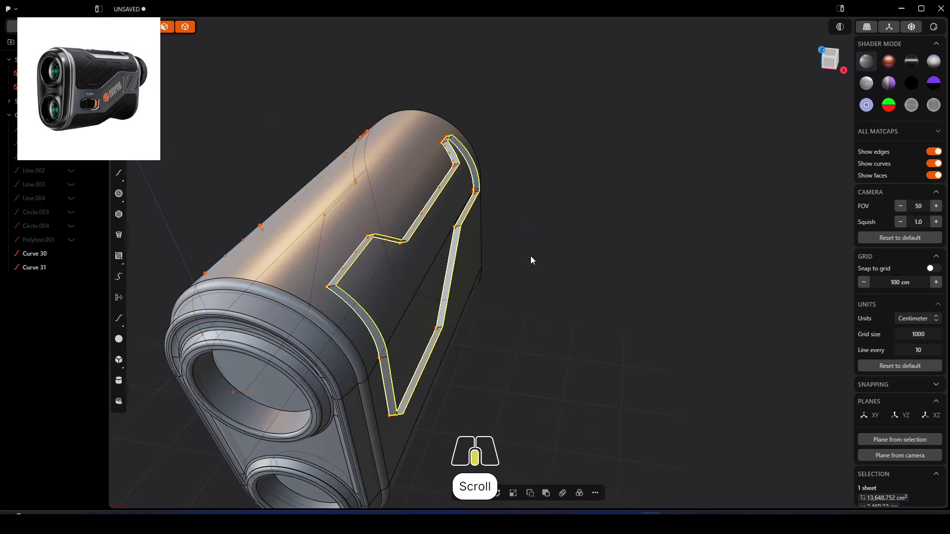
scroll(422, 251, up, 2)
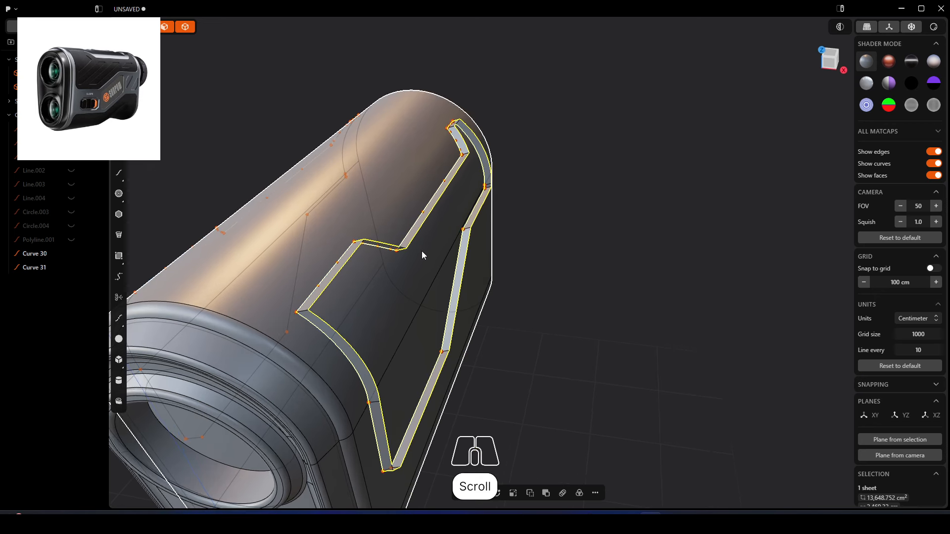
click(356, 251)
key(e)
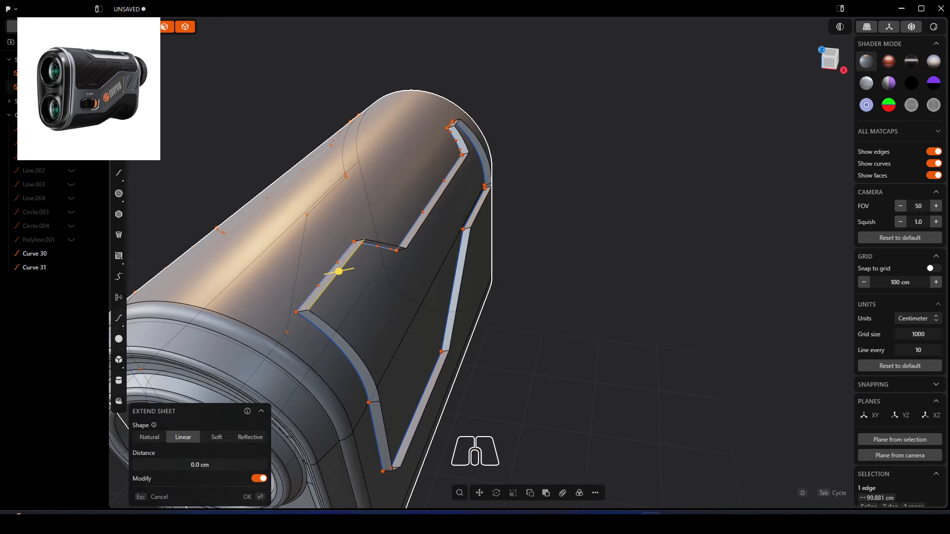
click(71, 87)
middle_drag(292, 261, 390, 274)
scroll(432, 165, up, 3)
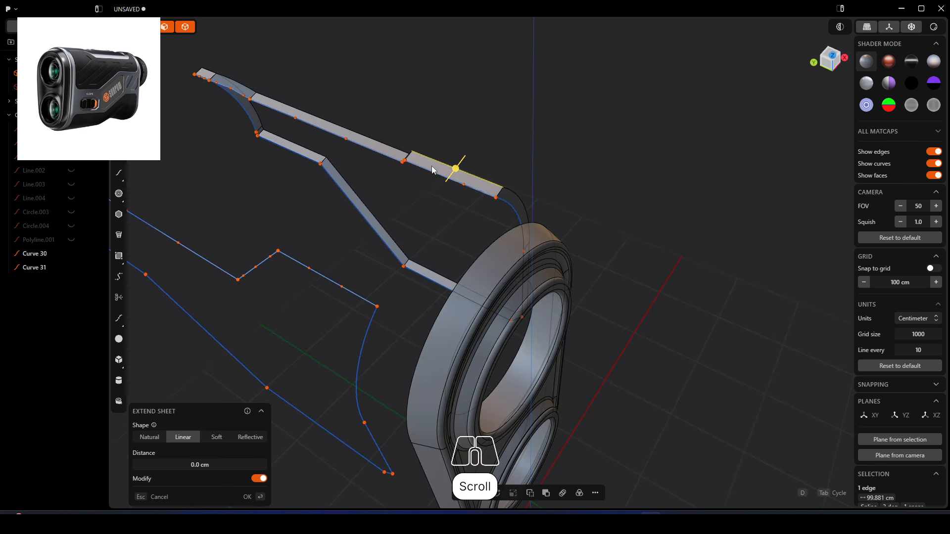
click(419, 168)
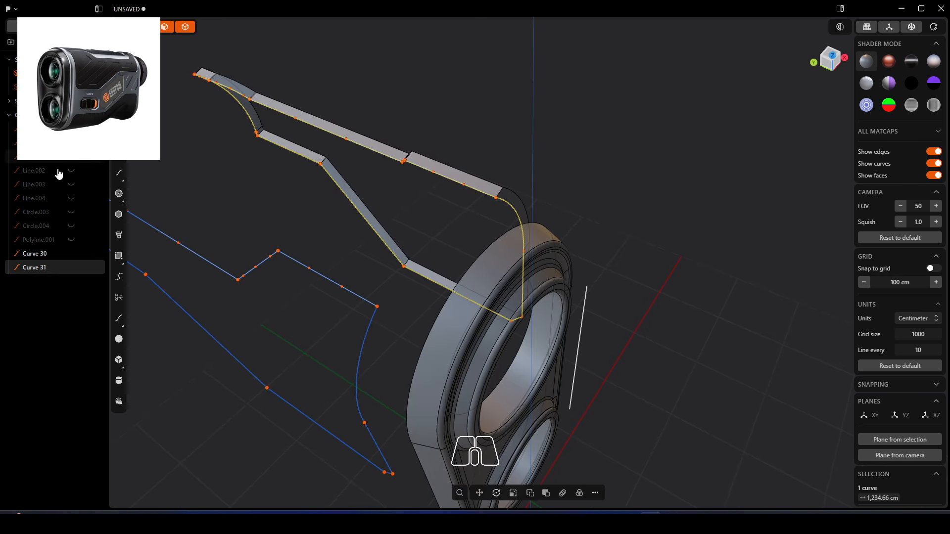
click(72, 267)
click(71, 254)
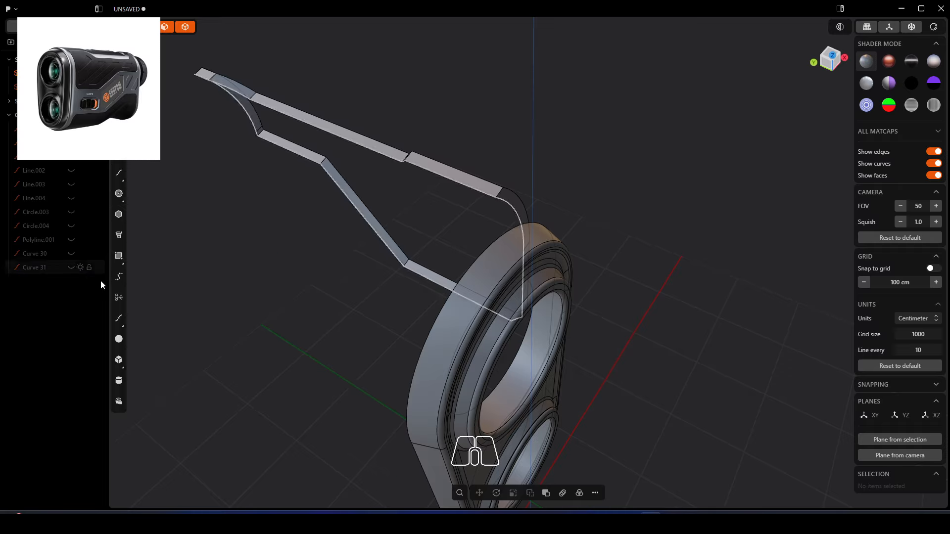
Select the strip's inner edges along the upper front, down the front end and along the stepped underside
click(426, 170)
key(e)
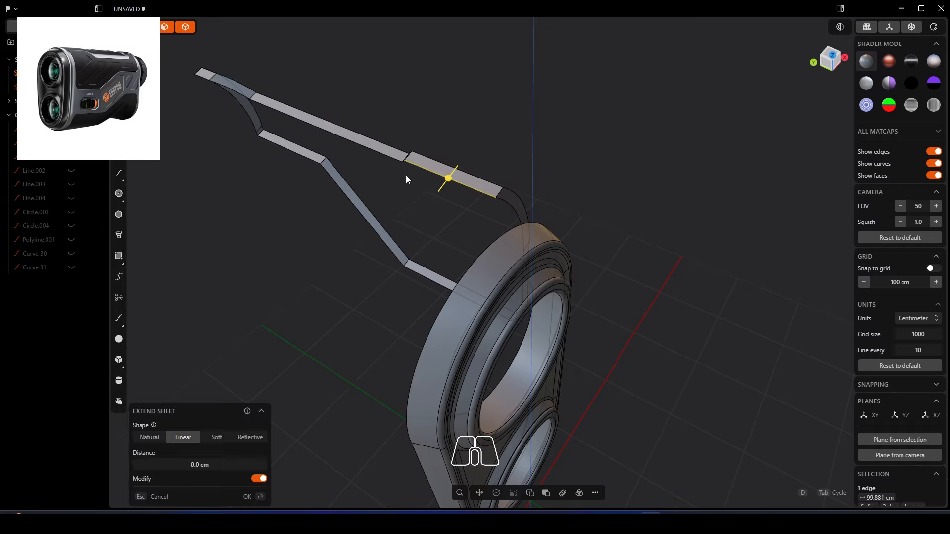
middle_drag(407, 179, 520, 273)
shift+click(506, 189)
shift+click(476, 245)
shift+click(476, 314)
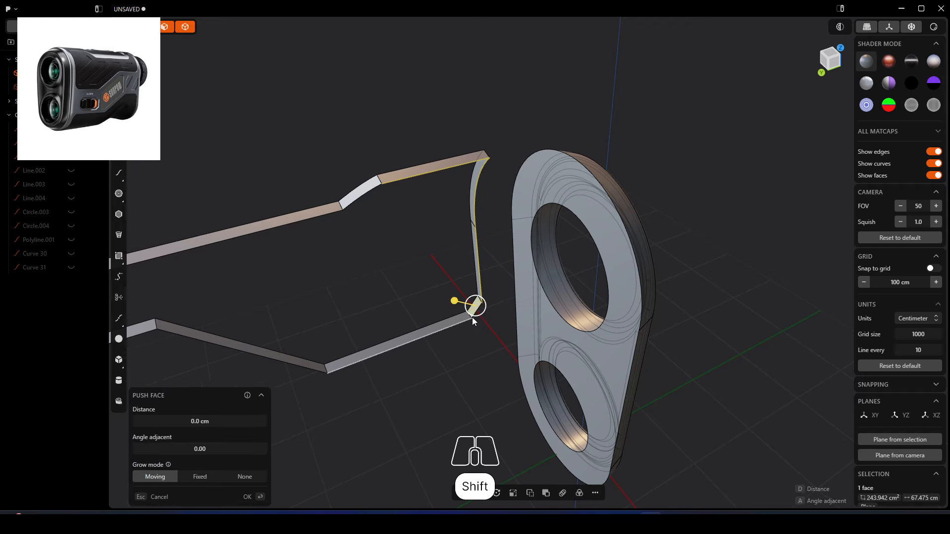
key(ctrl+z)
shift+click(473, 315)
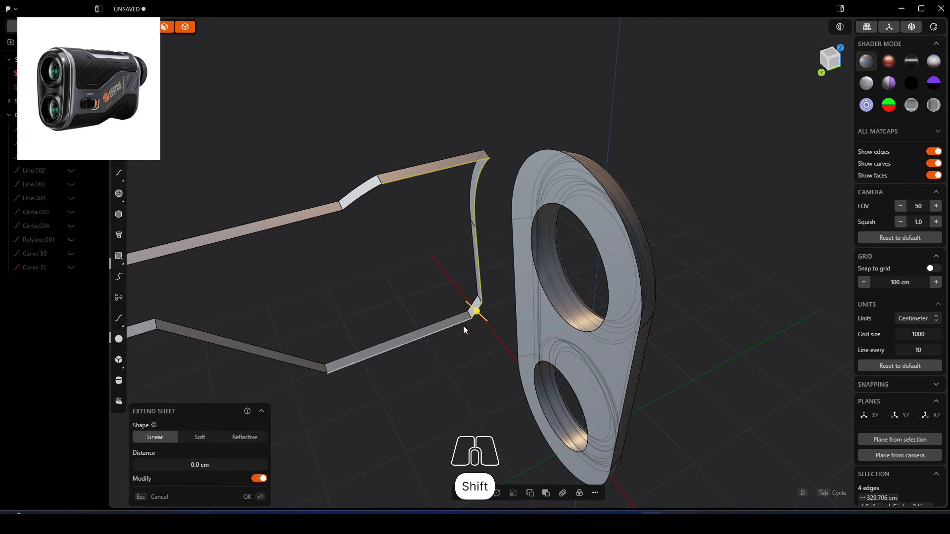
shift+click(298, 367)
shift+right_drag(231, 304, 483, 265)
shift+click(409, 294)
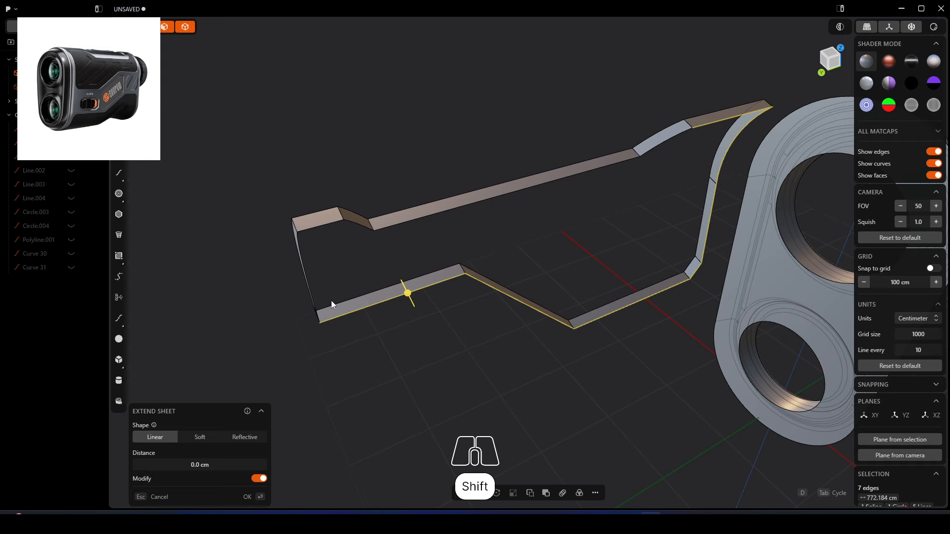
Add the strip's inner edges at the rear, the upper rear corner and the top notch to the selection
middle_drag(331, 301, 316, 233)
shift+click(352, 241)
shift+click(378, 221)
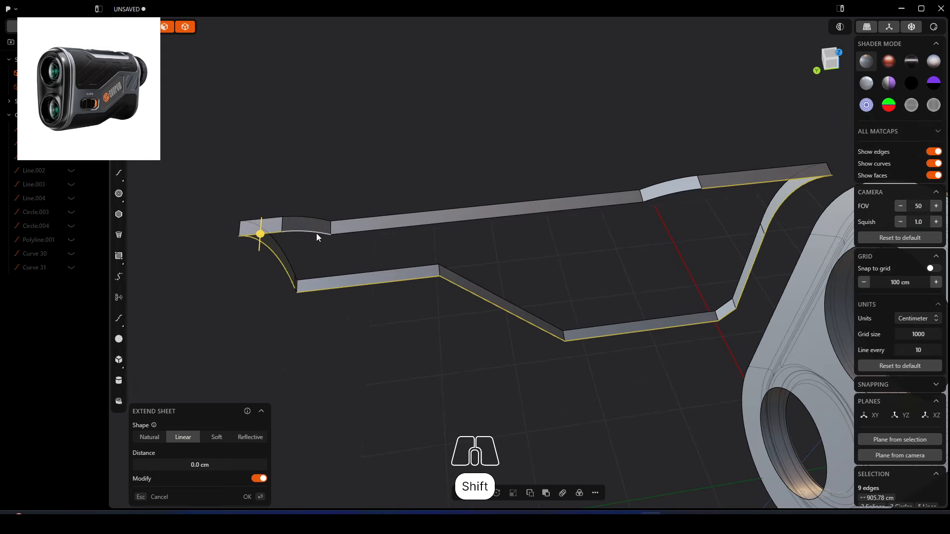
shift+click(363, 232)
key(ctrl+z)
shift+click(378, 229)
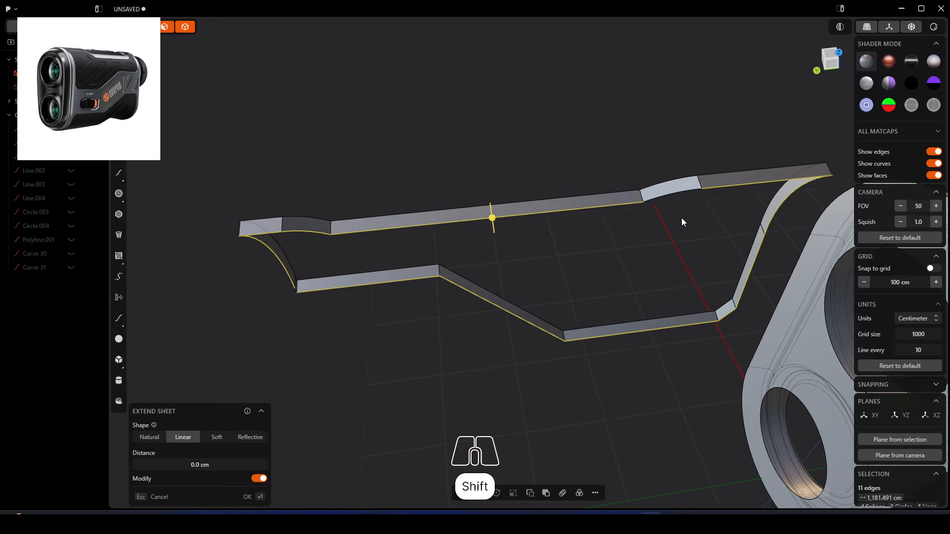
shift+click(675, 199)
middle_drag(642, 233, 411, 405)
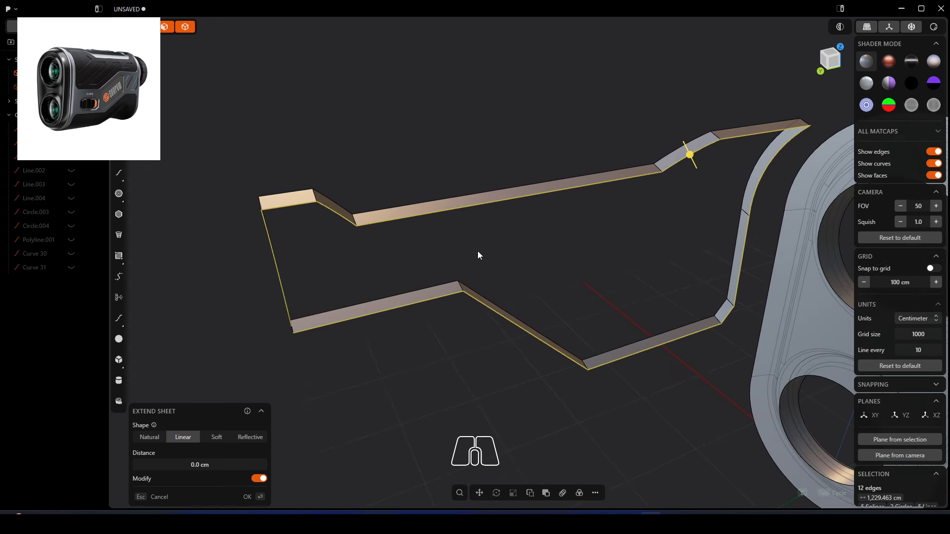
Try to patch the opening bounded by the selected inner edges
text(f)
text(pa)
key(Return)
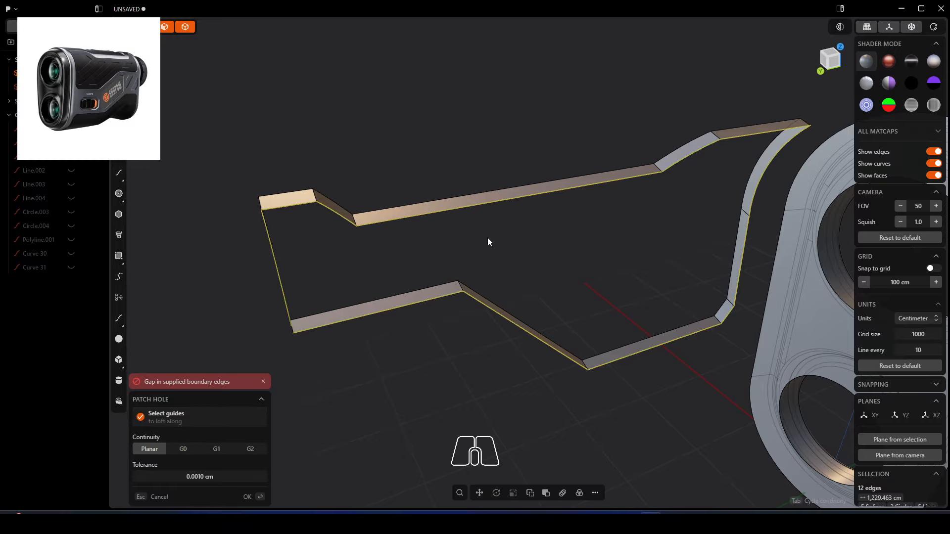
middle_drag(488, 240, 522, 193)
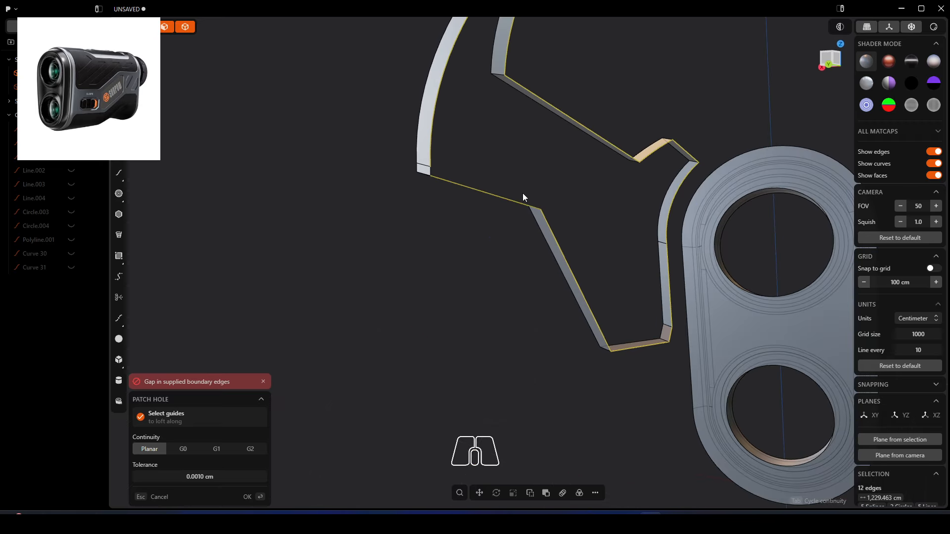
click(160, 498)
Add the missing short edge at the rear lower corner to the selected boundary and patch the strip's inner opening
shift+click(431, 173)
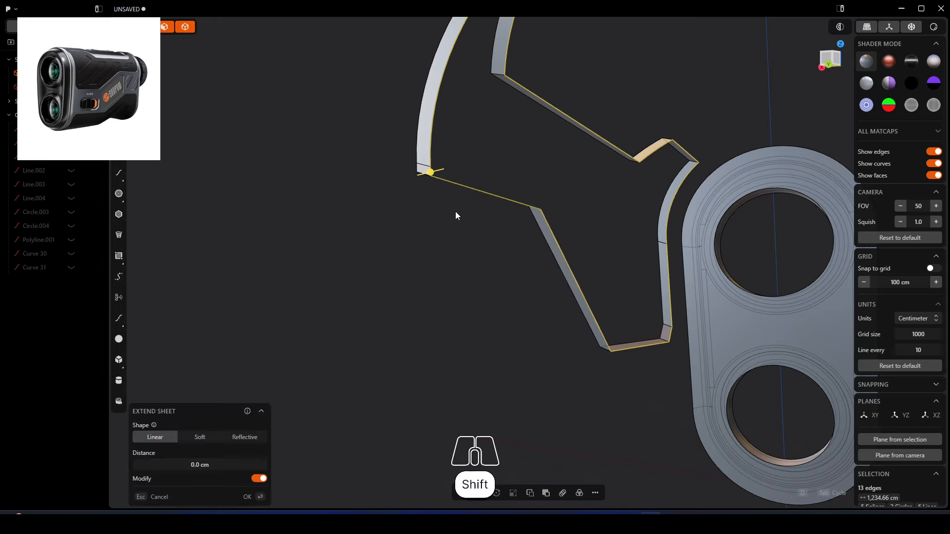
text(f)
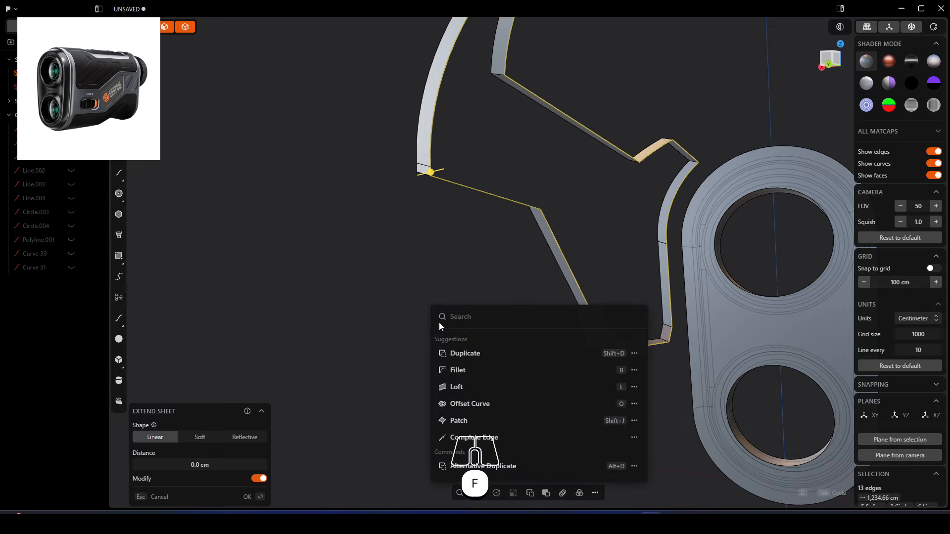
text(pat)
click(467, 341)
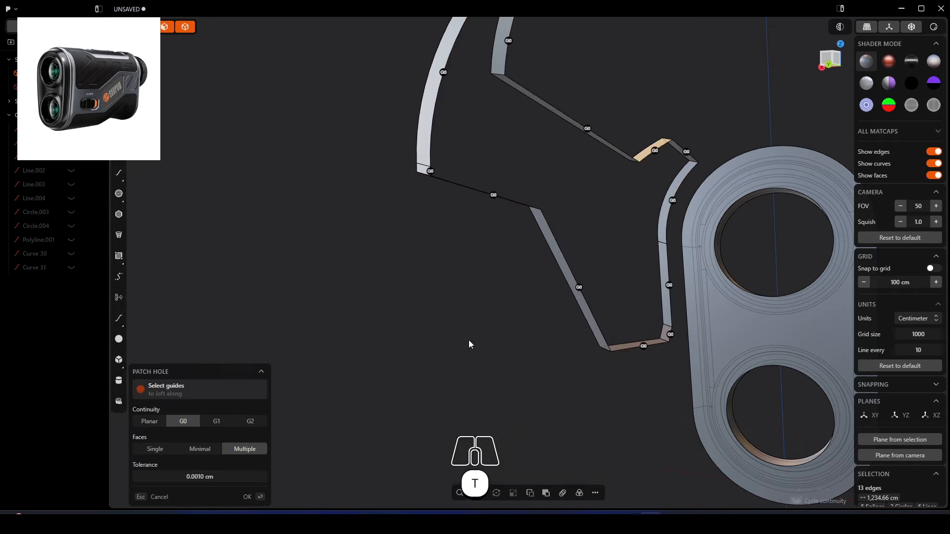
middle_drag(446, 232, 410, 213)
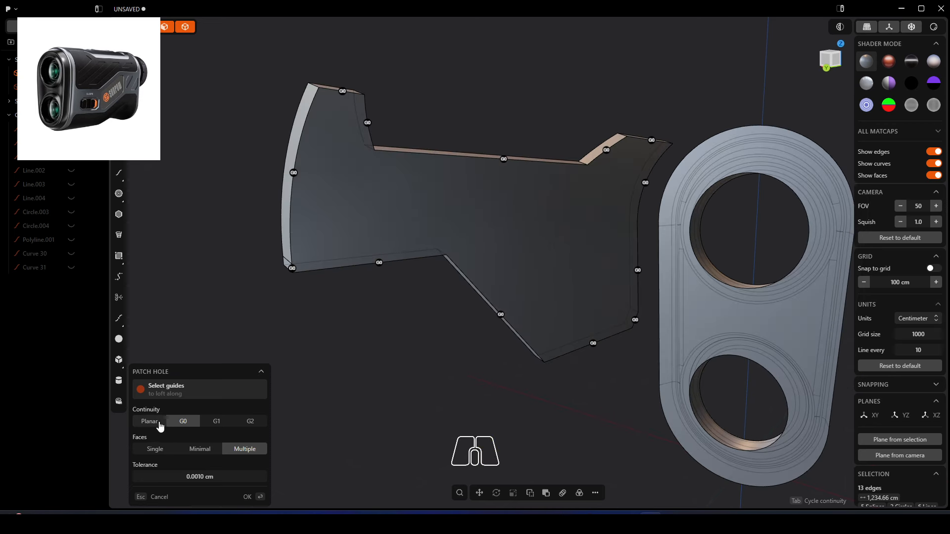
Try the Planar and G1 continuity options on the patch, and accept it with G0 continuity
click(158, 424)
click(183, 453)
click(221, 425)
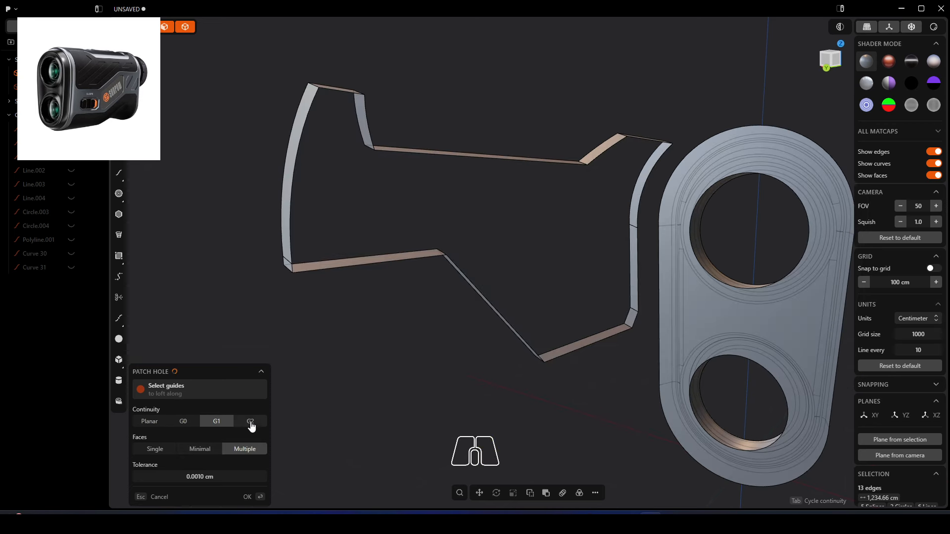
click(195, 427)
click(217, 428)
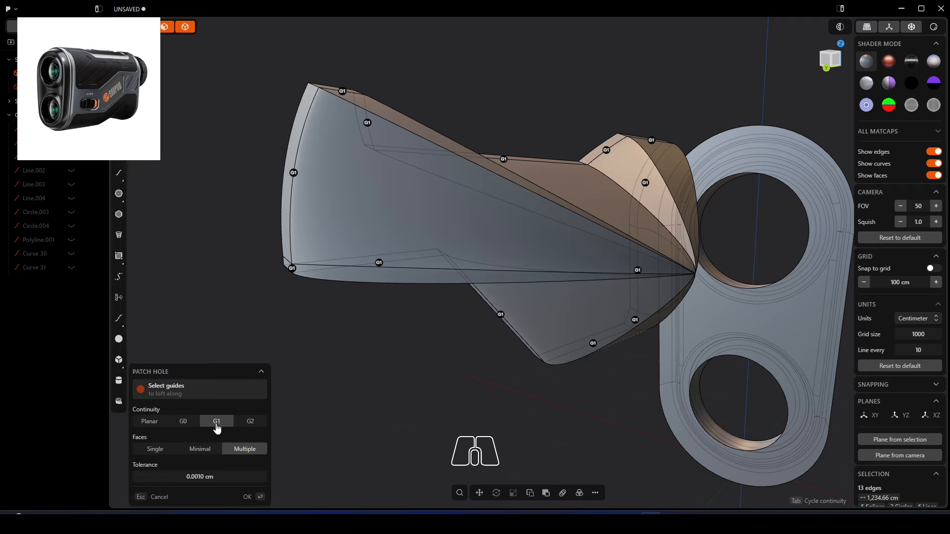
click(183, 424)
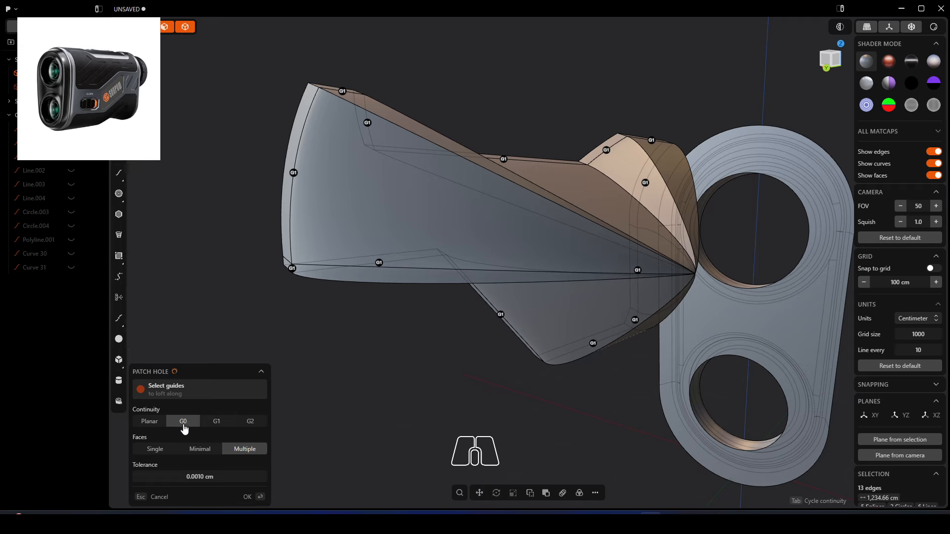
click(155, 424)
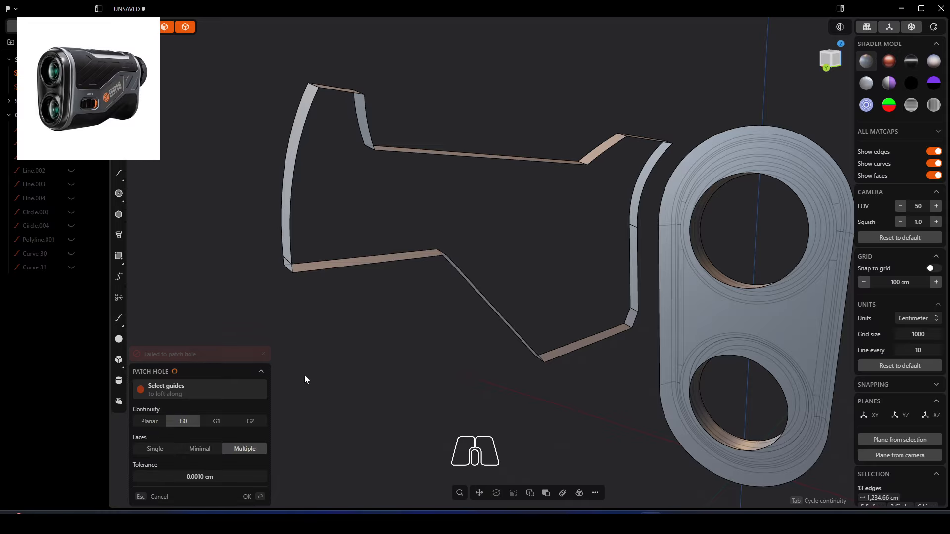
middle_drag(489, 225, 650, 256)
click(255, 498)
Select the strip's opposite open edges along the upper front slope, the front end and the front part of the underside
middle_drag(430, 247, 540, 237)
scroll(324, 139, up, 2)
middle_drag(307, 139, 384, 136)
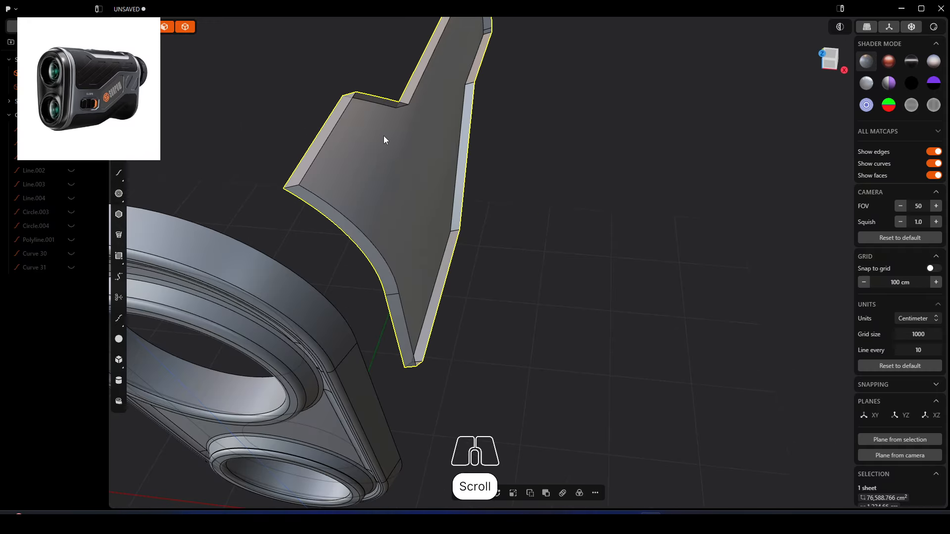
click(377, 98)
shift+click(338, 118)
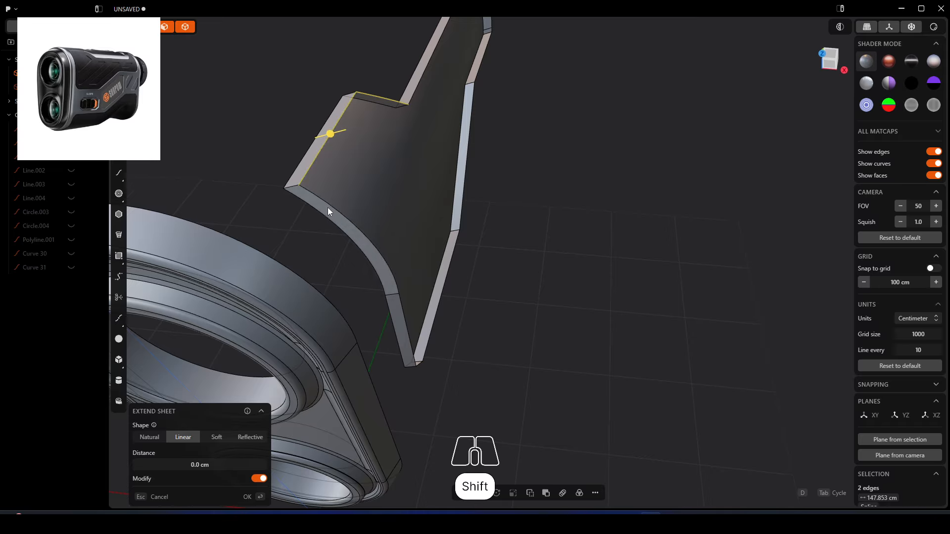
shift+click(331, 212)
shift+click(402, 316)
middle_drag(402, 316, 396, 340)
shift+click(395, 334)
middle_drag(474, 342, 464, 337)
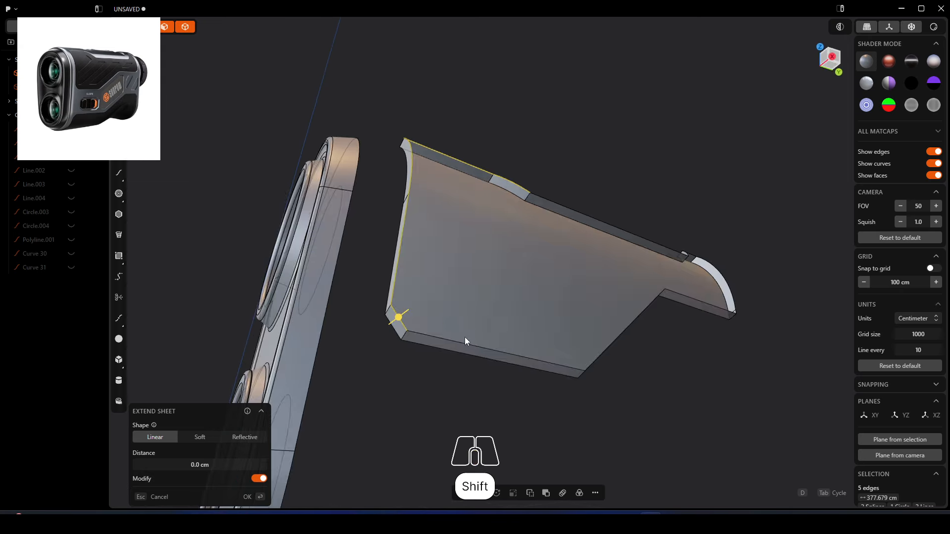
shift+click(465, 346)
Add the remaining open edges along the stepped underside, the rear end, the upper rear slope and the long top run
middle_drag(646, 320, 735, 322)
right_drag(736, 321, 527, 371)
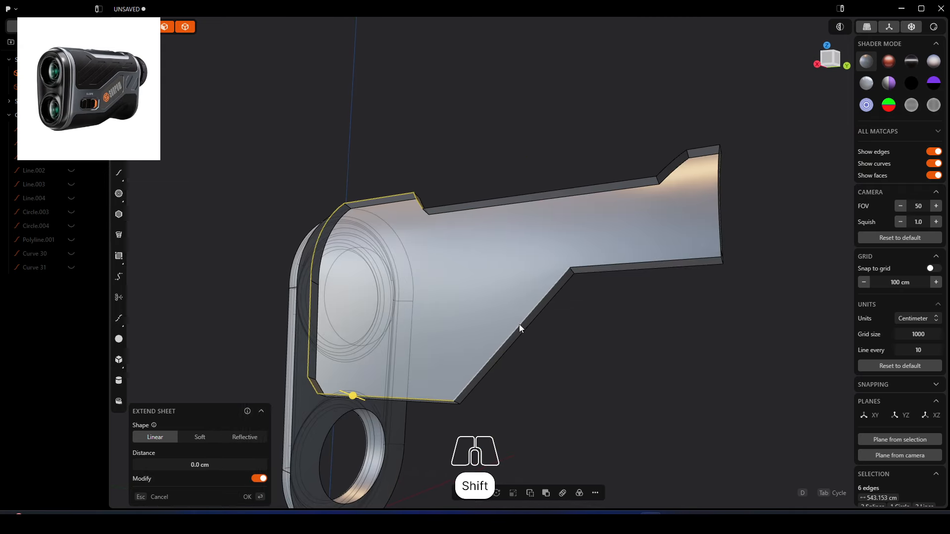
shift+click(523, 322)
shift+click(586, 265)
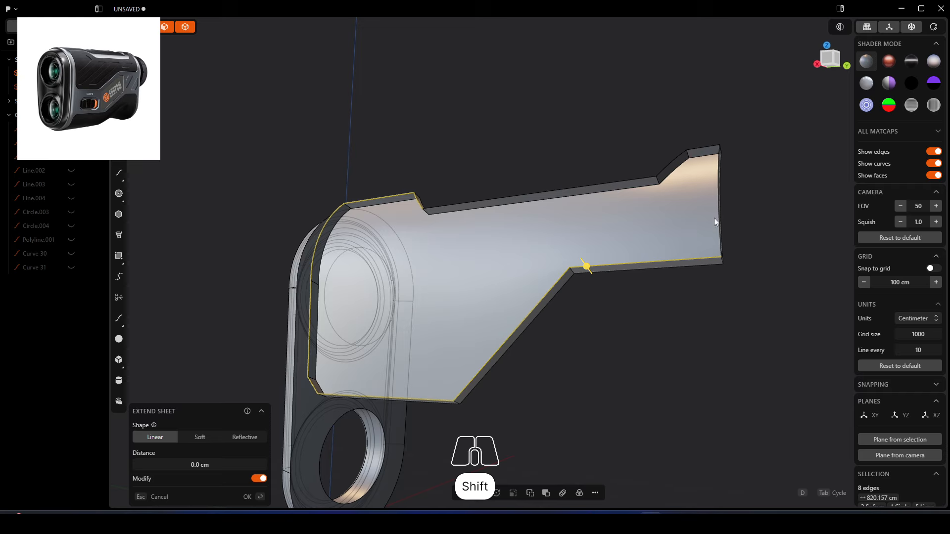
middle_drag(714, 218, 717, 205)
scroll(713, 255, up, 2)
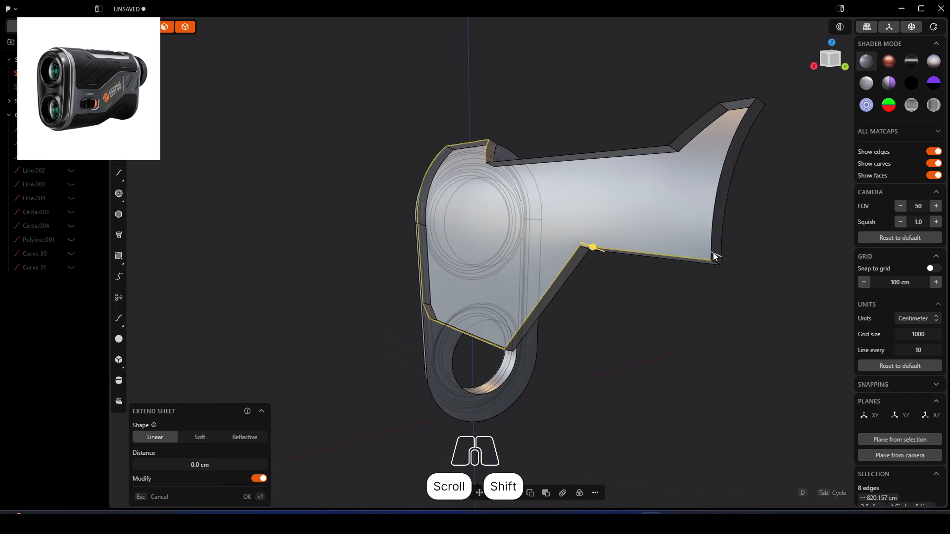
shift+click(711, 256)
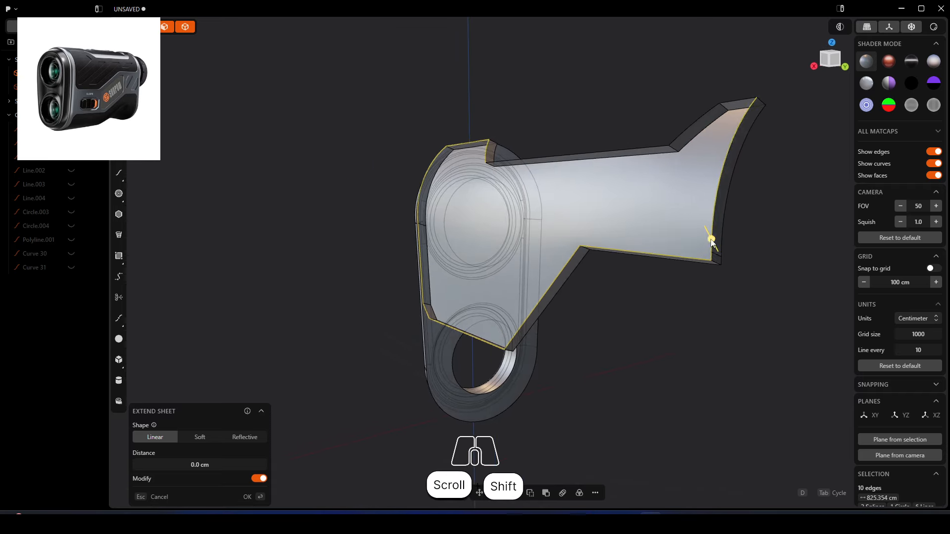
shift+click(734, 102)
shift+click(698, 119)
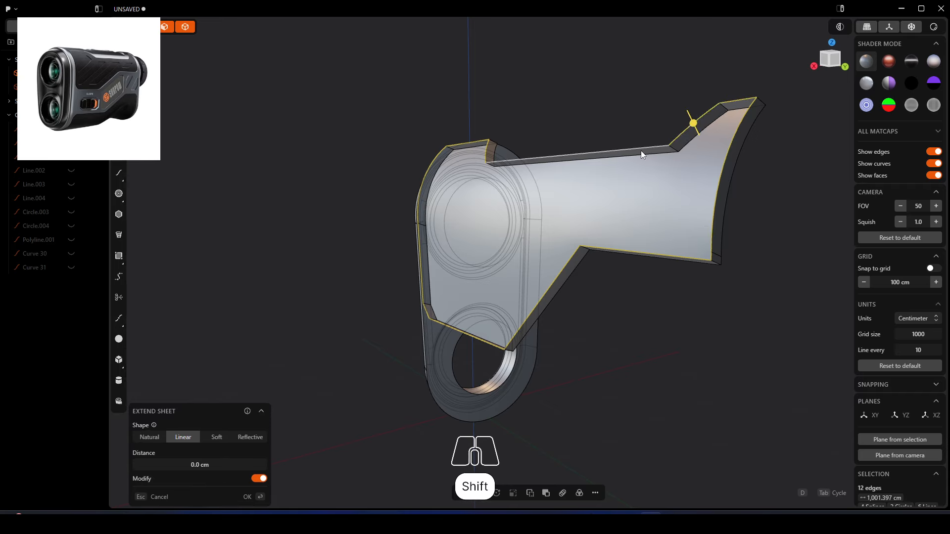
shift+click(559, 156)
Patch the strip's remaining opening with G0 continuity to close the panel into a solid
middle_drag(571, 135, 602, 144)
text(f)
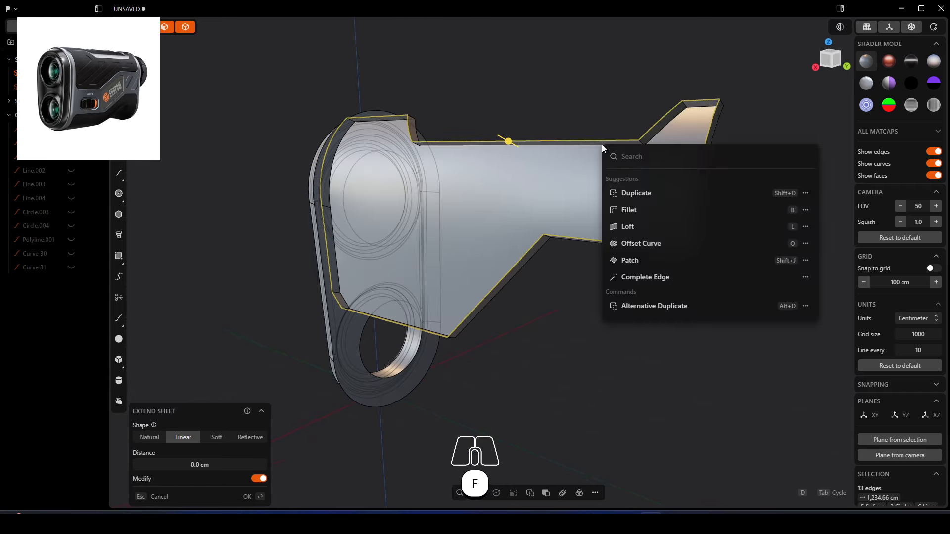
text(pat)
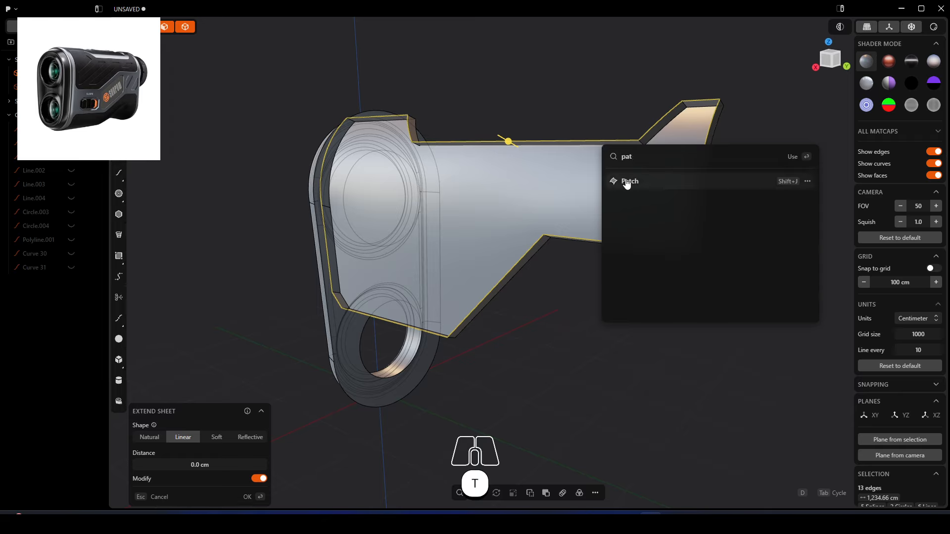
click(627, 183)
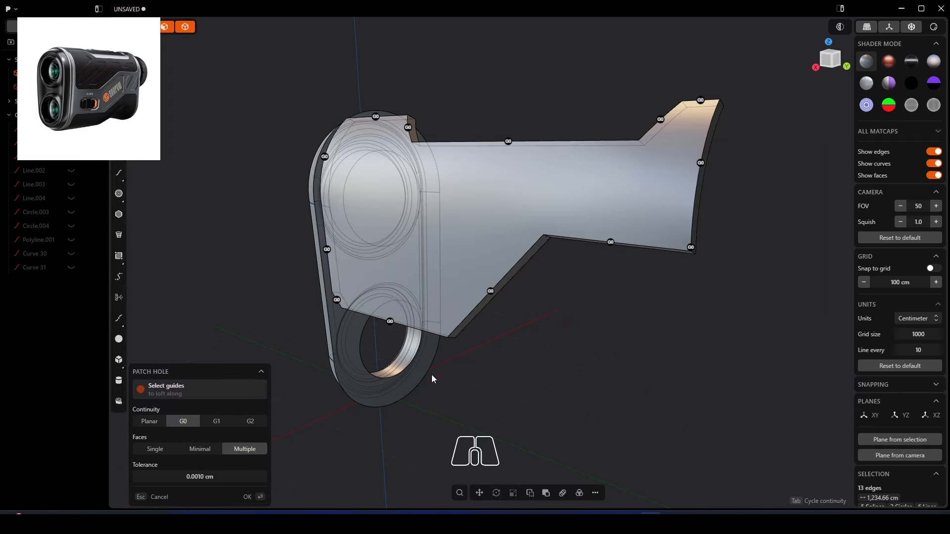
click(257, 497)
Try to push the panel's inner face to thicken the solid, and undo the change
scroll(657, 241, up, 5)
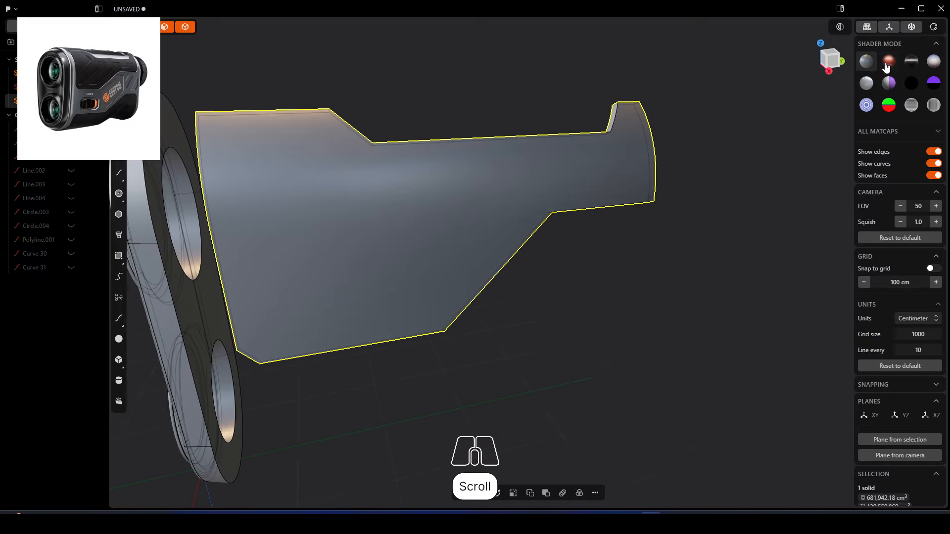
scroll(521, 178, down, 5)
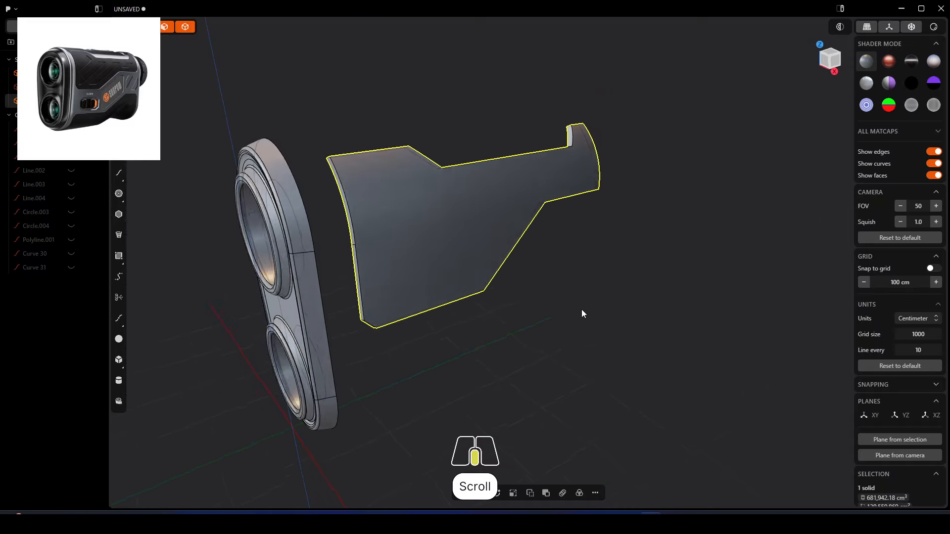
middle_drag(582, 310, 653, 279)
click(593, 252)
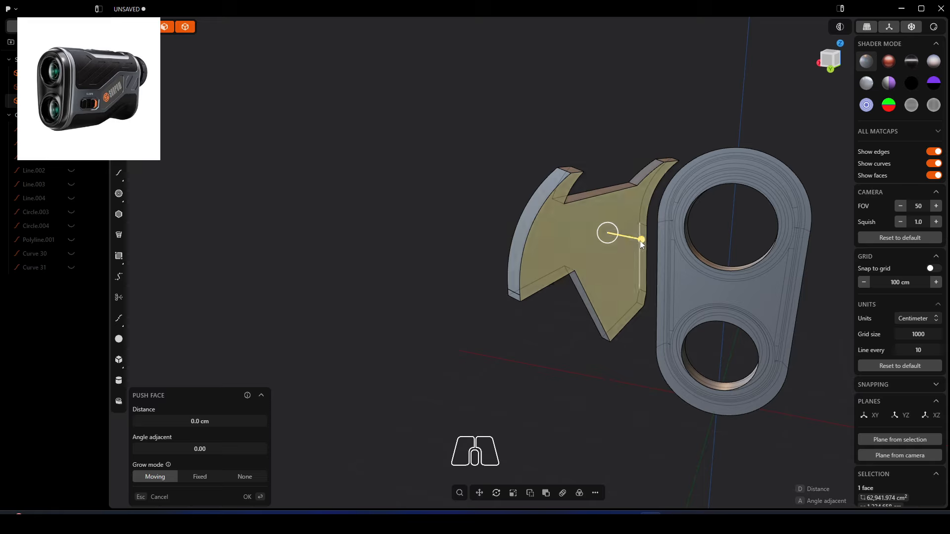
key(e)
middle_drag(640, 247, 655, 224)
drag(655, 224, 677, 222)
middle_drag(677, 221, 604, 248)
key(ctrl+z)
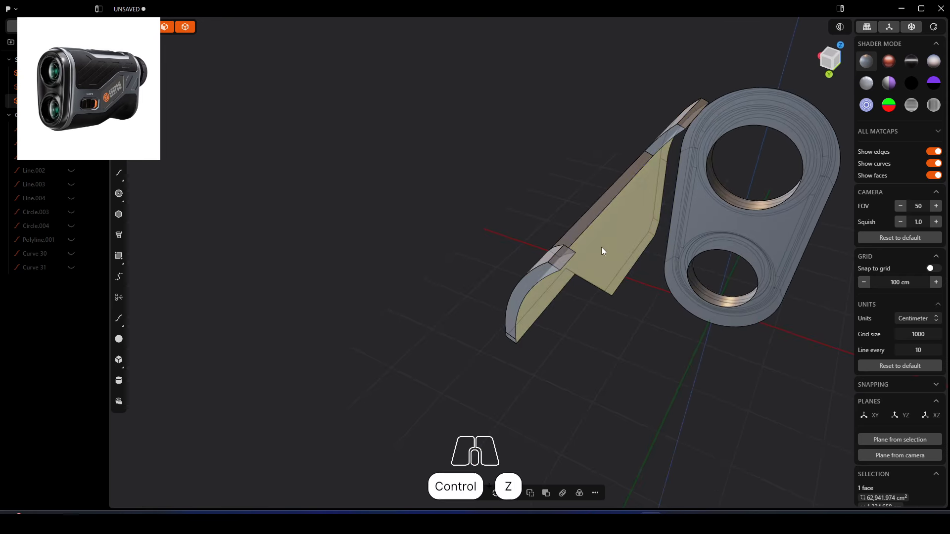
Push the panel solid's inner face by about 10 cm to thicken it toward the body's interior
click(603, 344)
middle_drag(609, 345, 618, 297)
click(613, 257)
click(615, 260)
key(e)
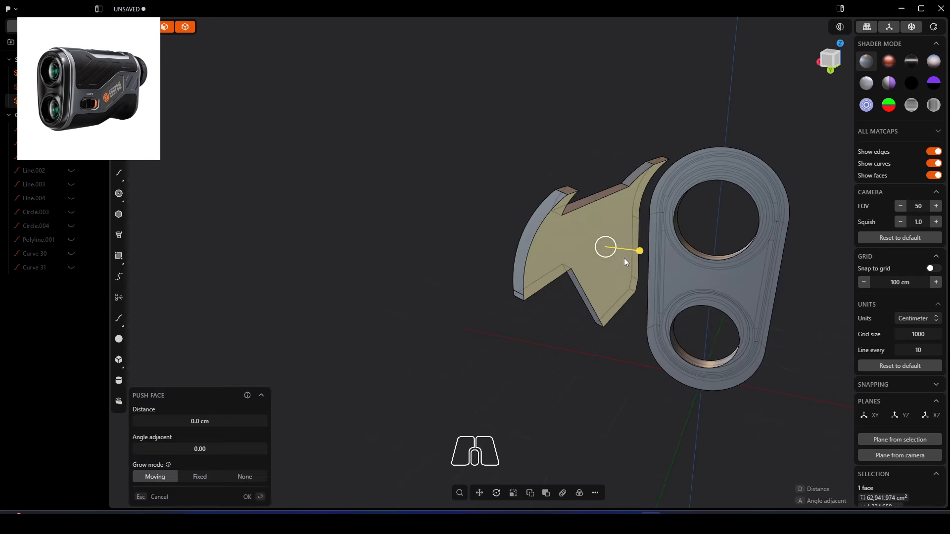
drag(639, 252, 648, 254)
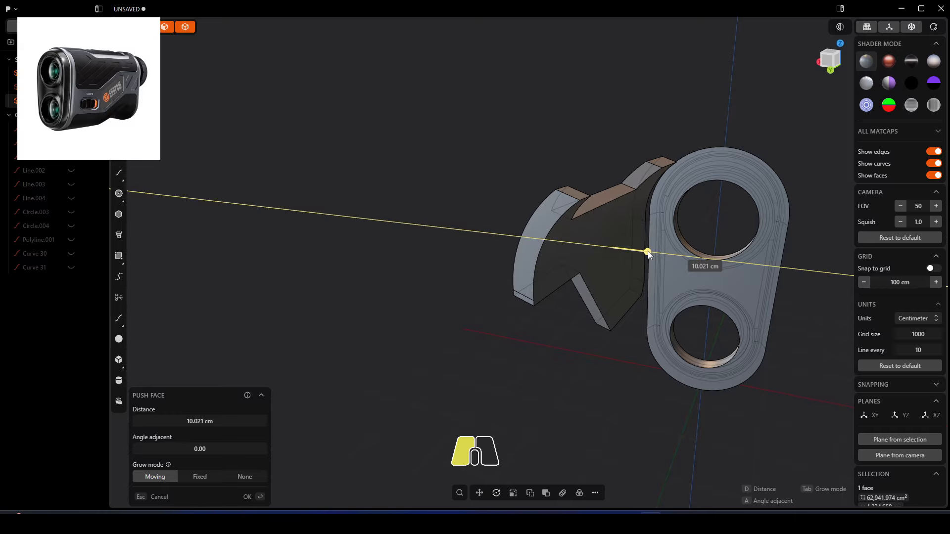
Bring the hidden main body back into view around the thickened panel
middle_drag(649, 253, 651, 281)
middle_drag(159, 171, 666, 176)
click(667, 177)
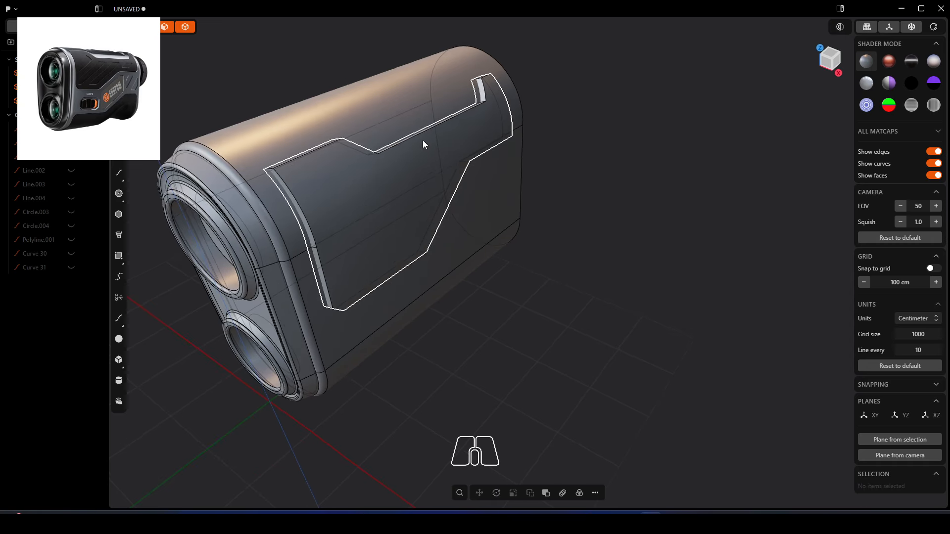
click(355, 121)
right_drag(355, 121, 439, 162)
Try to push the panel's outer face slightly away from the main body
click(427, 225)
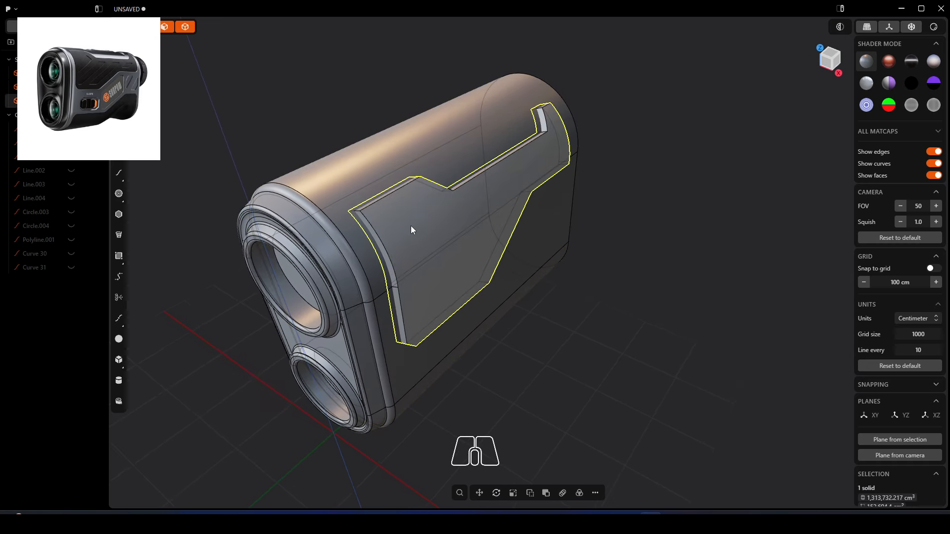
click(411, 226)
middle_drag(411, 225, 440, 218)
drag(435, 214, 395, 169)
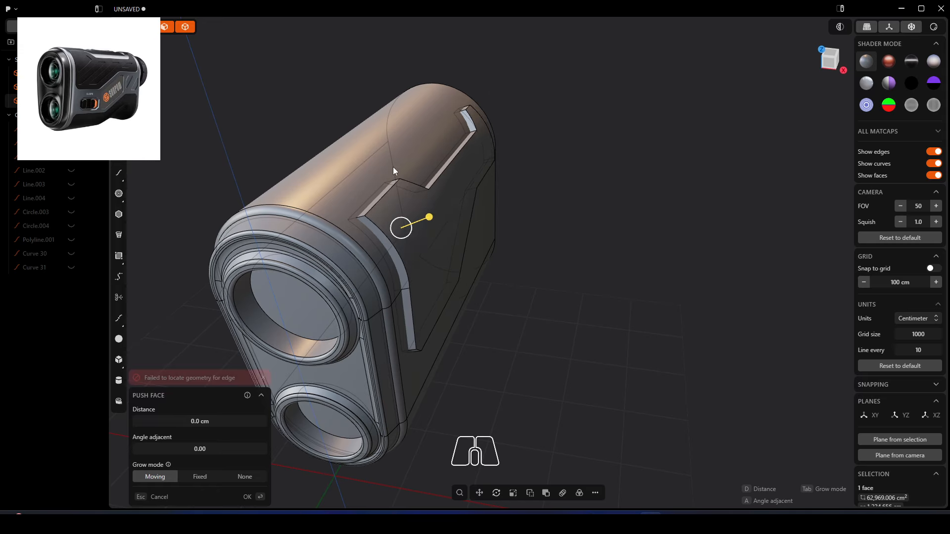
drag(428, 219, 433, 219)
click(559, 284)
click(437, 216)
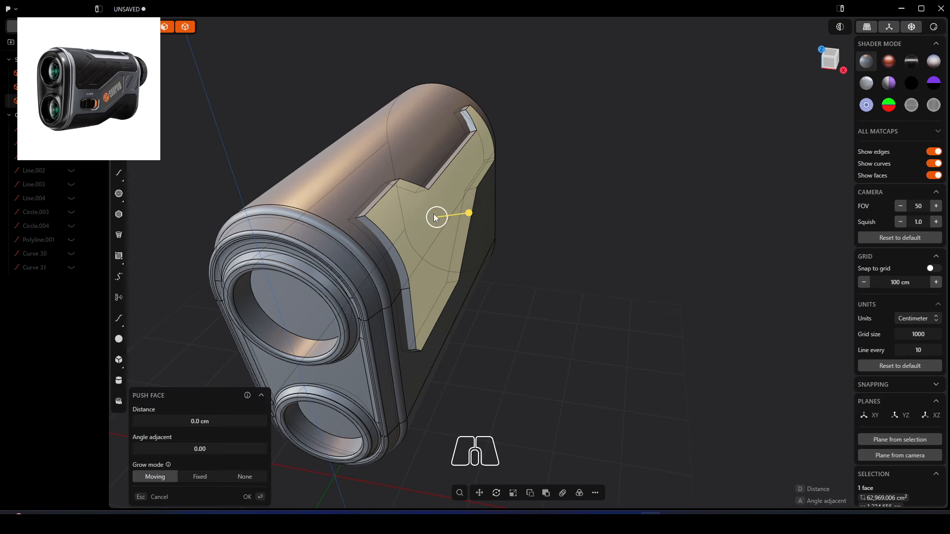
middle_drag(437, 217, 527, 183)
click(527, 183)
Subtract the panel solid from the main body with a Boolean difference, keeping the tool body
click(366, 163)
middle_drag(406, 170, 377, 150)
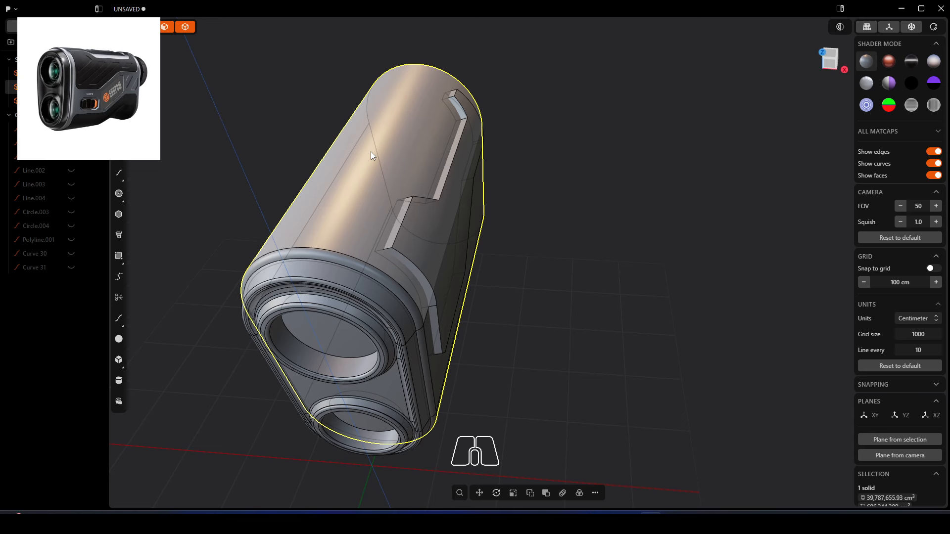
key(q)
click(437, 234)
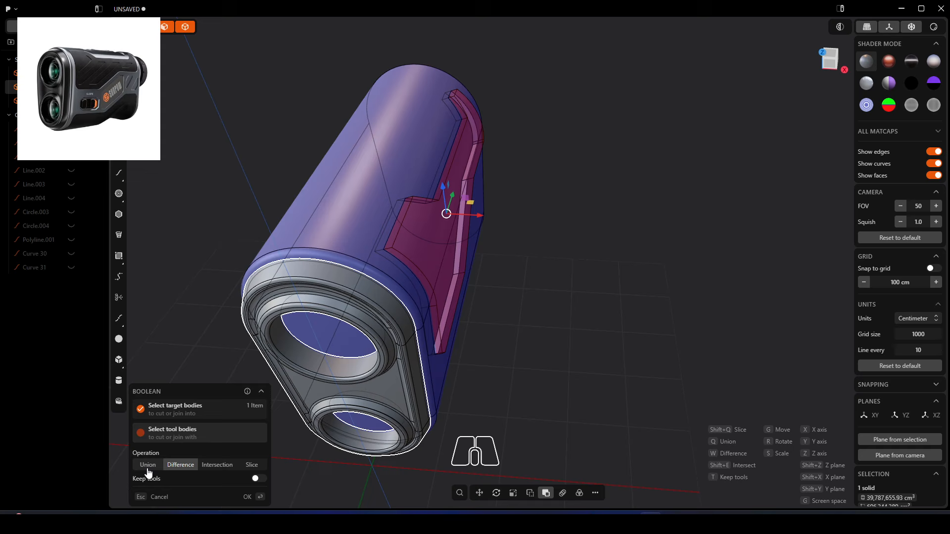
click(256, 478)
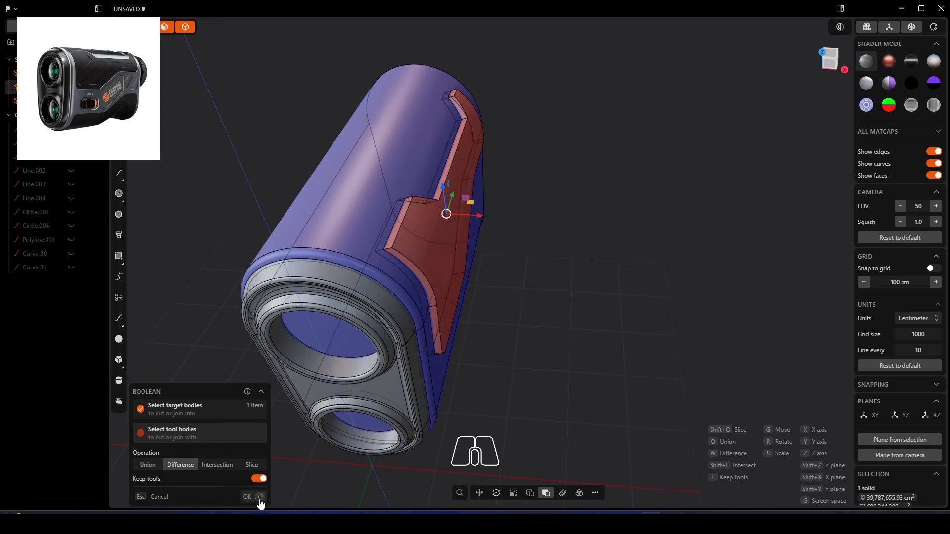
click(247, 497)
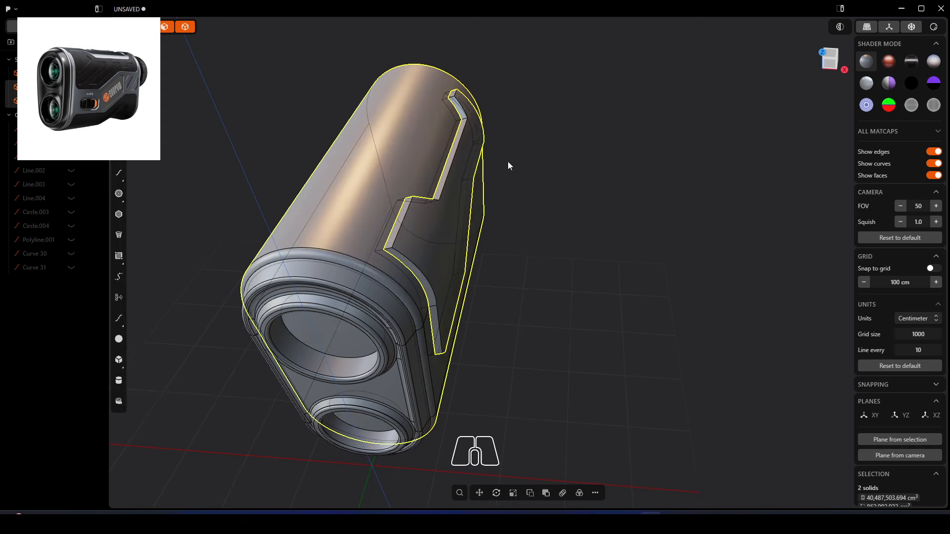
Turn off the see-through display and hide the panel solid to expose its recess in the main body
click(912, 27)
middle_drag(438, 277, 329, 206)
click(319, 112)
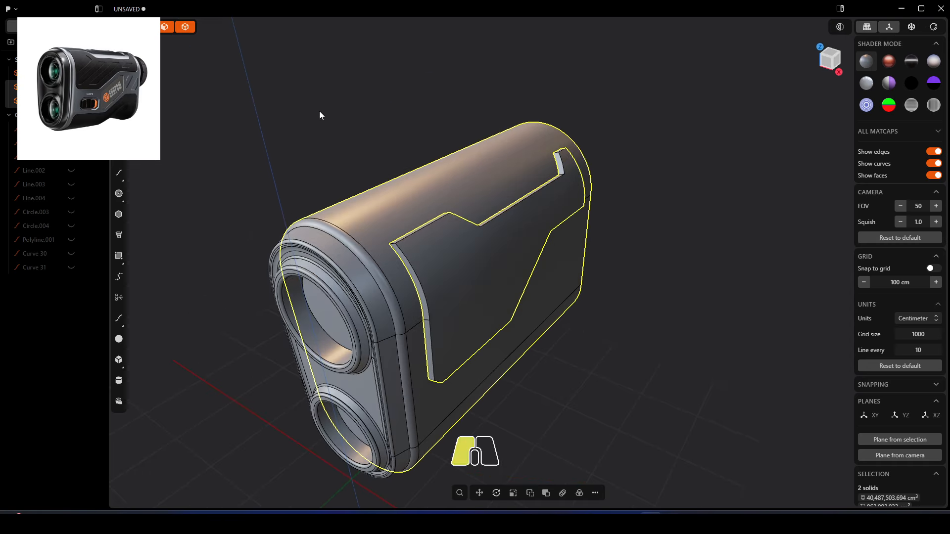
click(426, 254)
key(h)
middle_drag(324, 213, 432, 214)
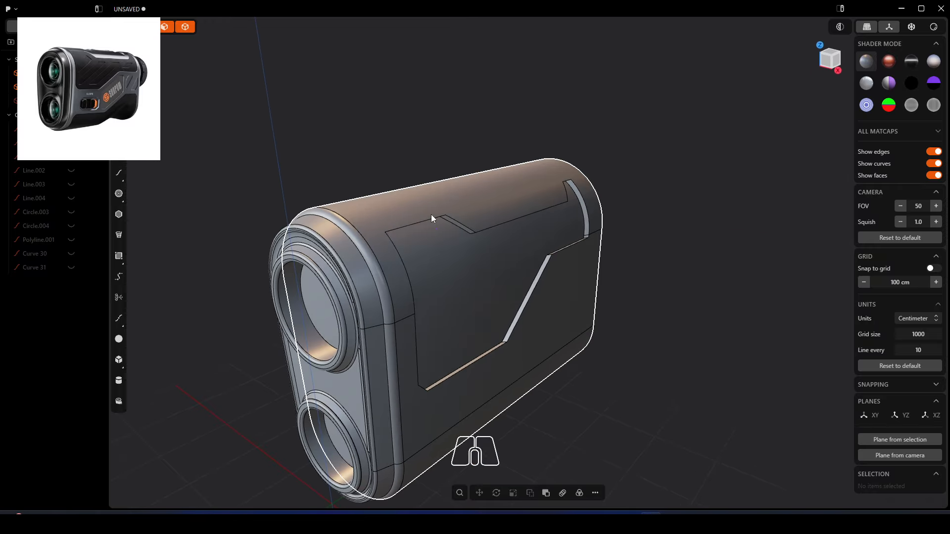
middle_drag(473, 257, 525, 251)
click(473, 248)
key(e)
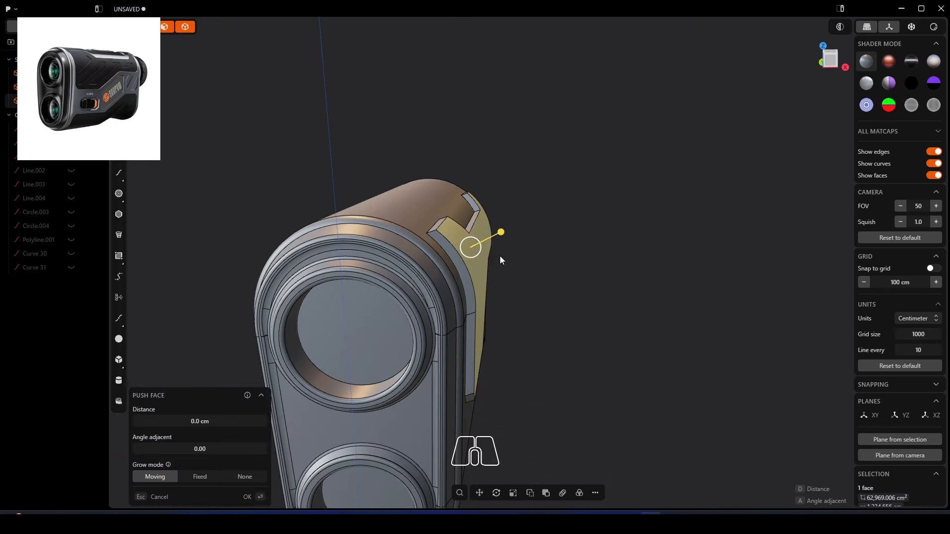
drag(501, 232, 495, 235)
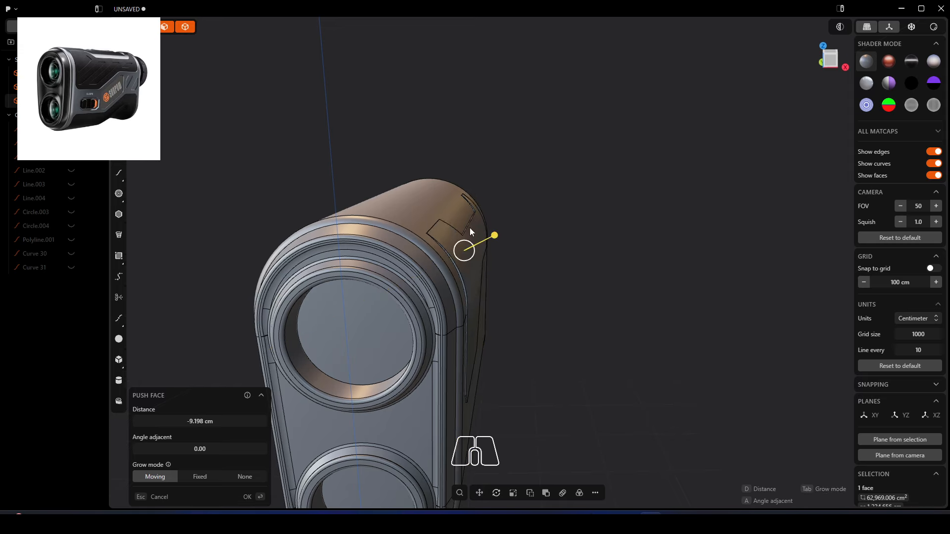
key(Escape)
click(454, 228)
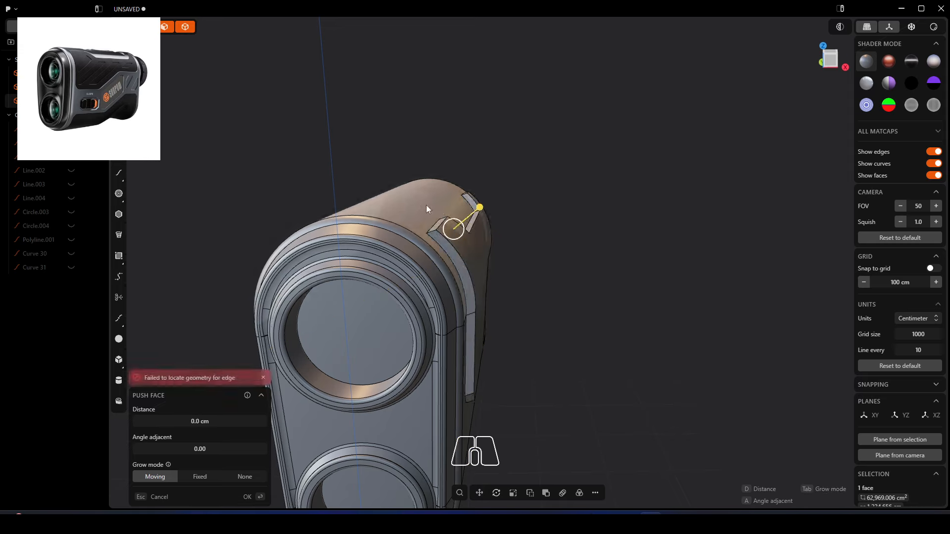
drag(480, 208, 484, 204)
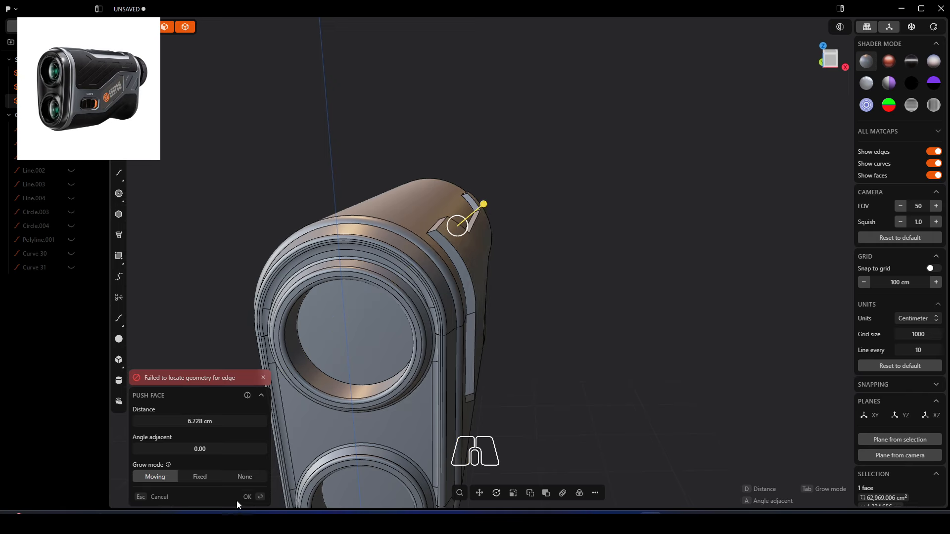
click(166, 497)
Push the side panel's outer face inward until it sits about flush with the main body
click(480, 254)
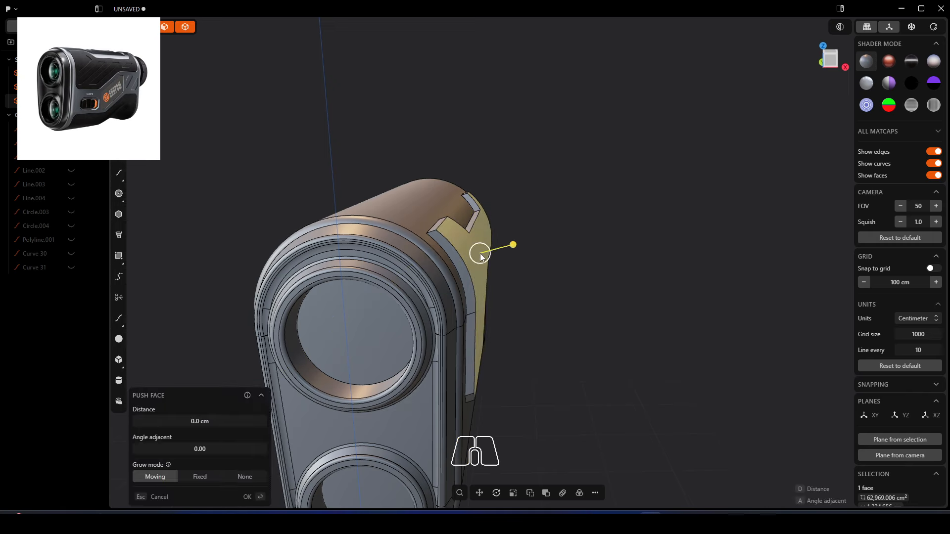
scroll(481, 255, up, 4)
drag(511, 247, 501, 252)
middle_drag(498, 258, 482, 270)
right_click(473, 156)
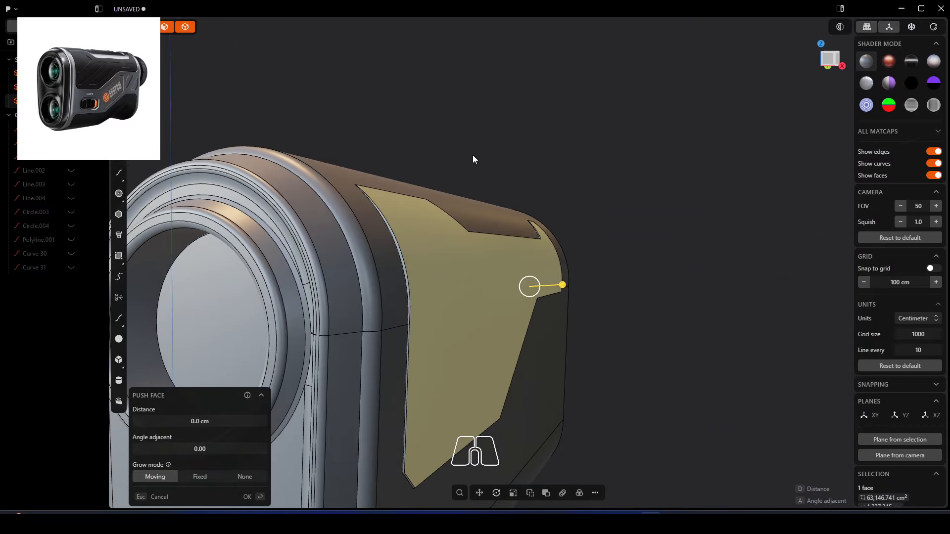
Try to mirror the main body across X with the halves united, and undo the mirror
middle_drag(477, 156, 411, 186)
scroll(407, 116, down, 2)
middle_drag(457, 177, 528, 342)
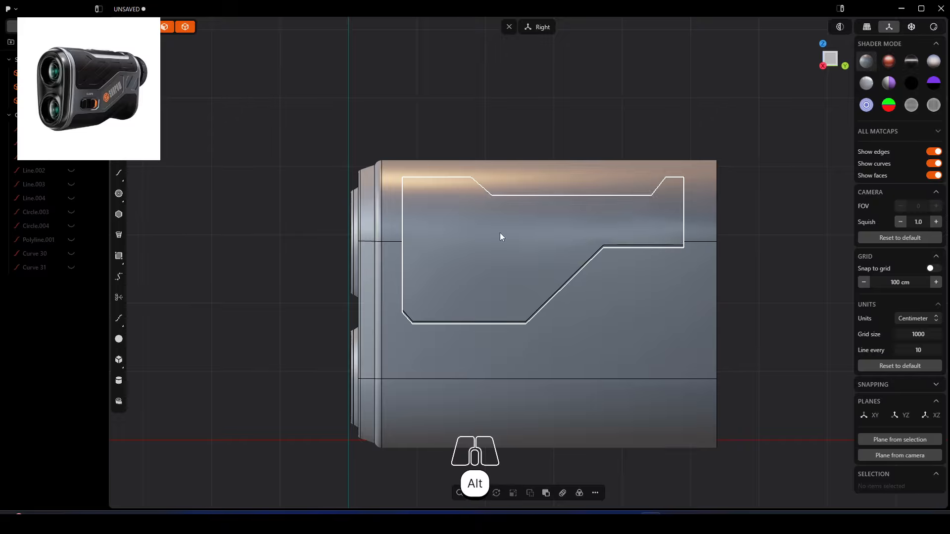
middle_drag(501, 237, 538, 250)
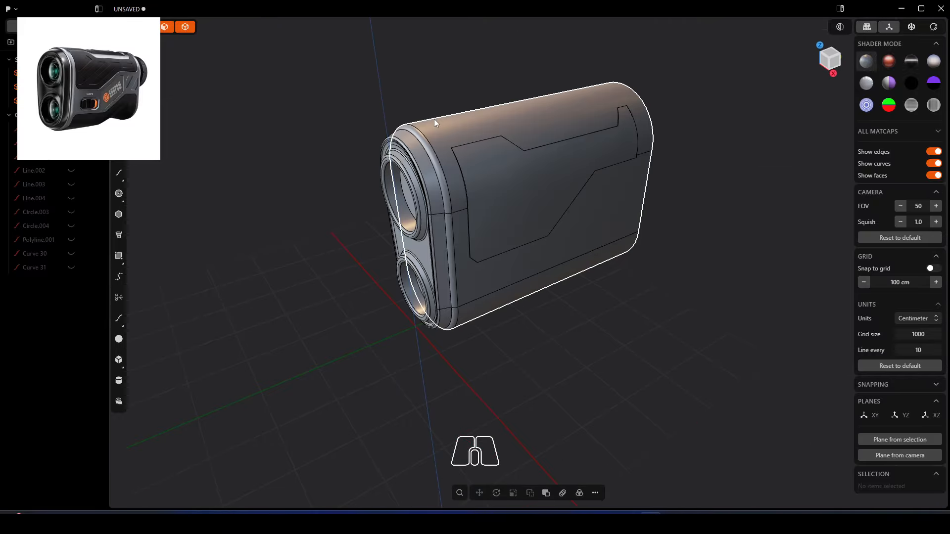
click(416, 129)
middle_drag(417, 129, 502, 102)
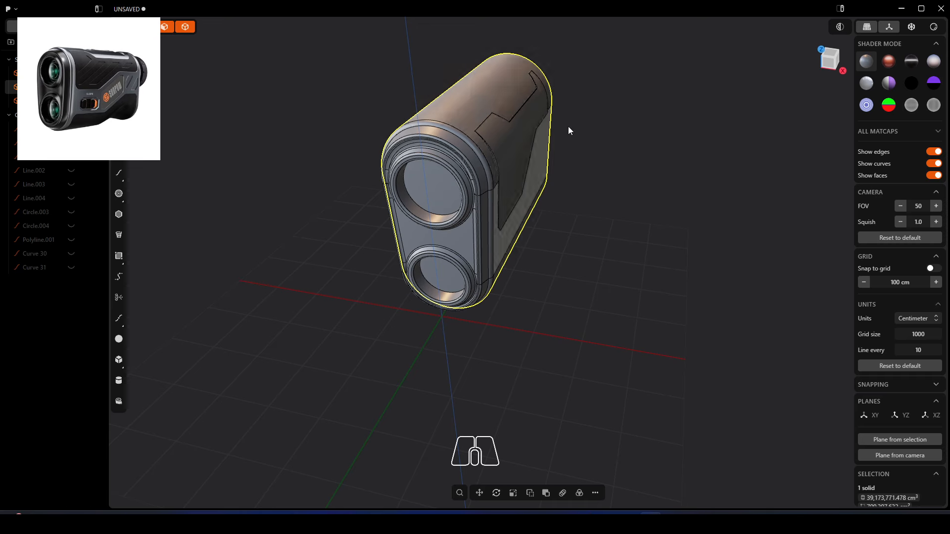
middle_drag(568, 130, 568, 349)
click(596, 493)
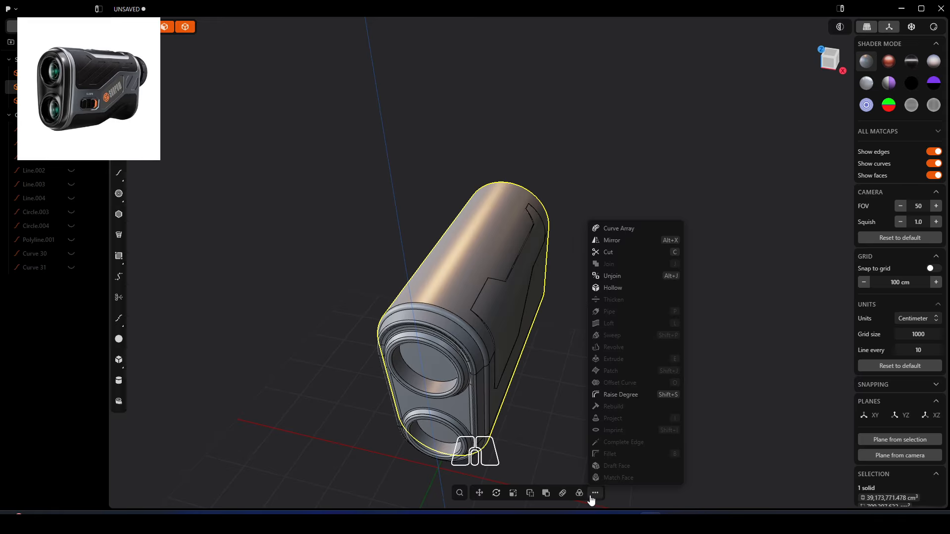
click(622, 241)
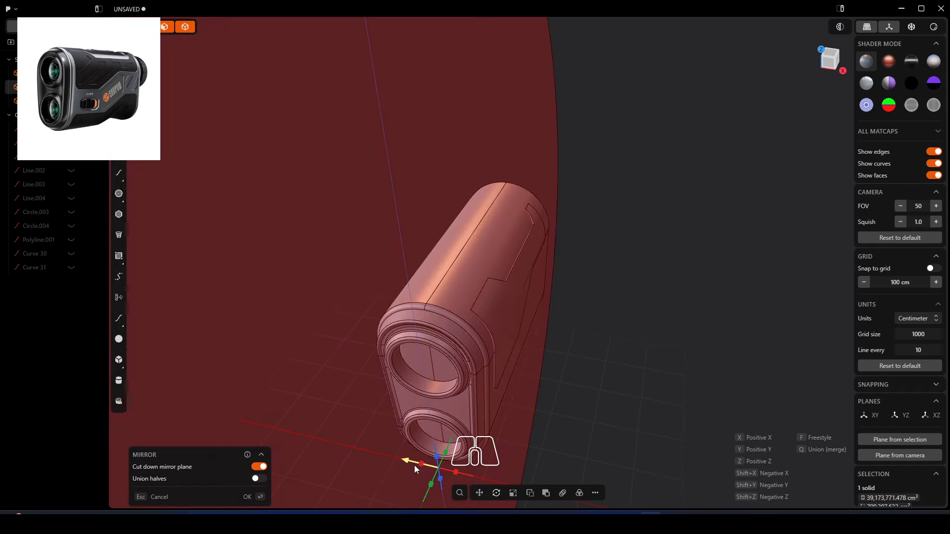
click(264, 482)
click(248, 499)
middle_drag(313, 384, 385, 367)
key(ctrl)
key(ctrl+z)
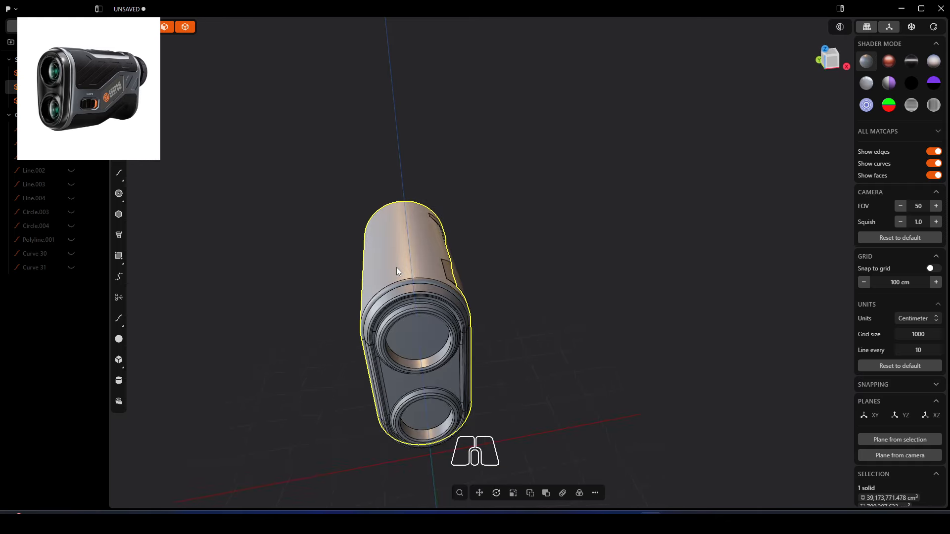
Hide the front lens housing and mirror the main body across X, cutting at the mirror plane and uniting the halves
middle_drag(581, 338, 547, 351)
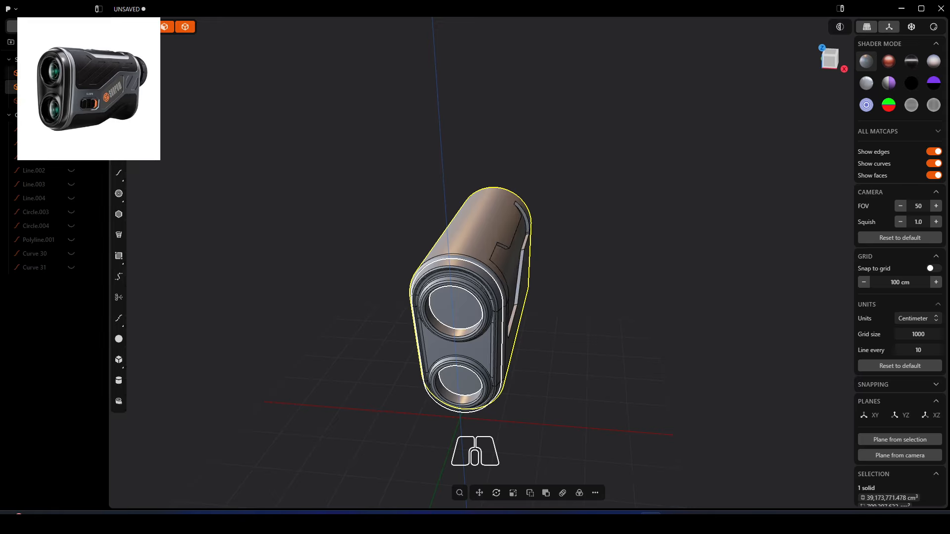
key(ctrl+z)
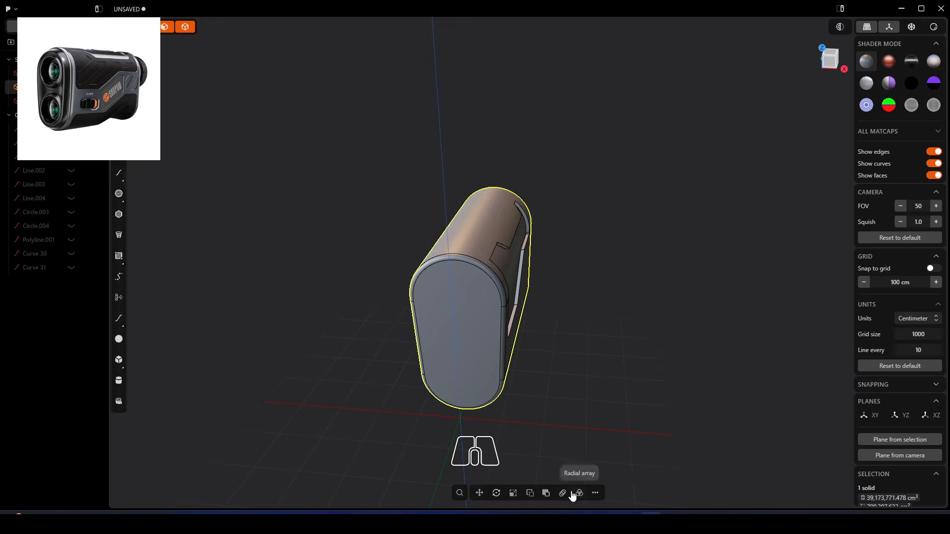
click(596, 493)
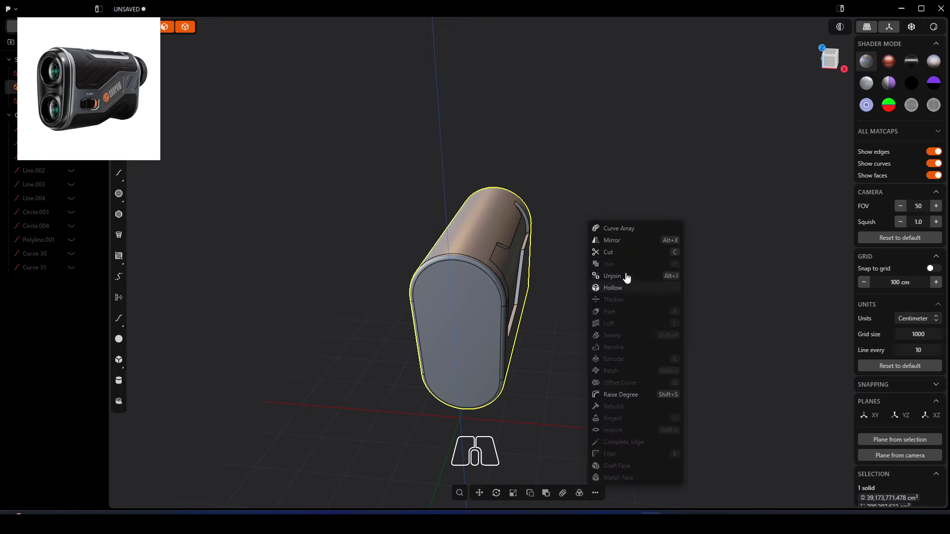
click(612, 241)
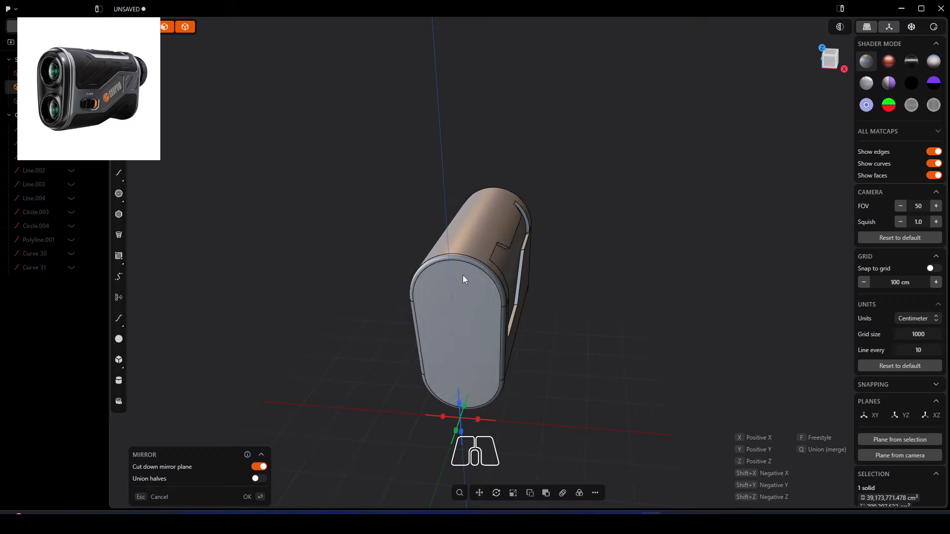
click(444, 416)
middle_drag(436, 423, 446, 446)
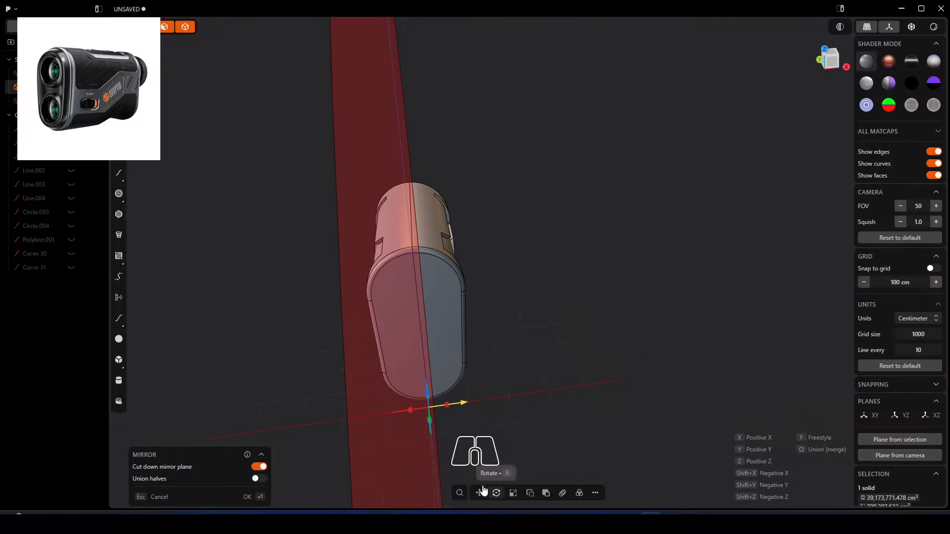
click(258, 479)
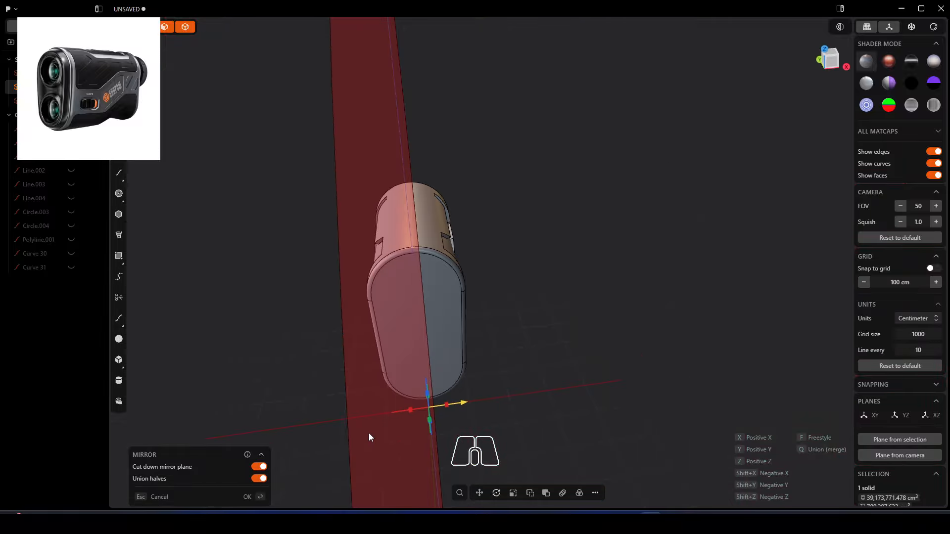
key(Return)
middle_drag(485, 319, 420, 285)
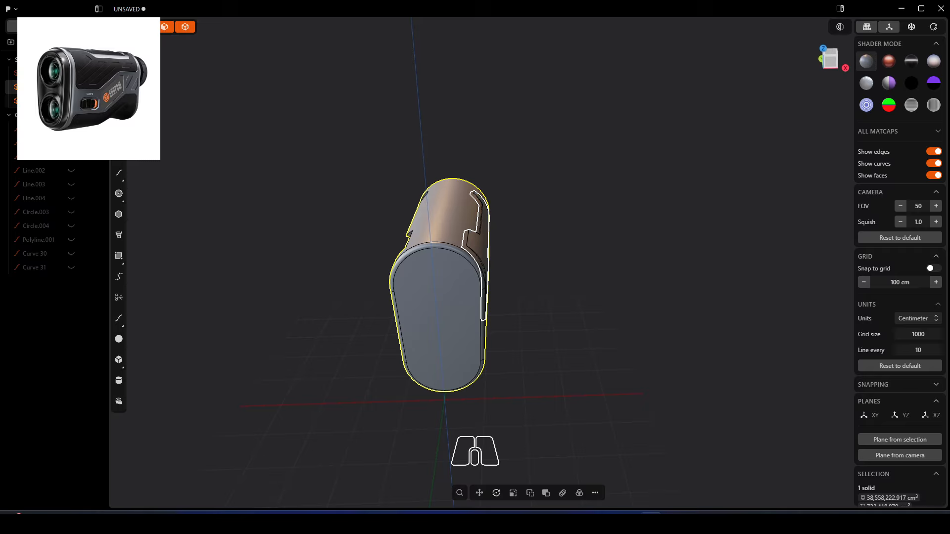
Mirror the side panel solid across X to the opposite side of the body, leaving the halves separate
click(484, 258)
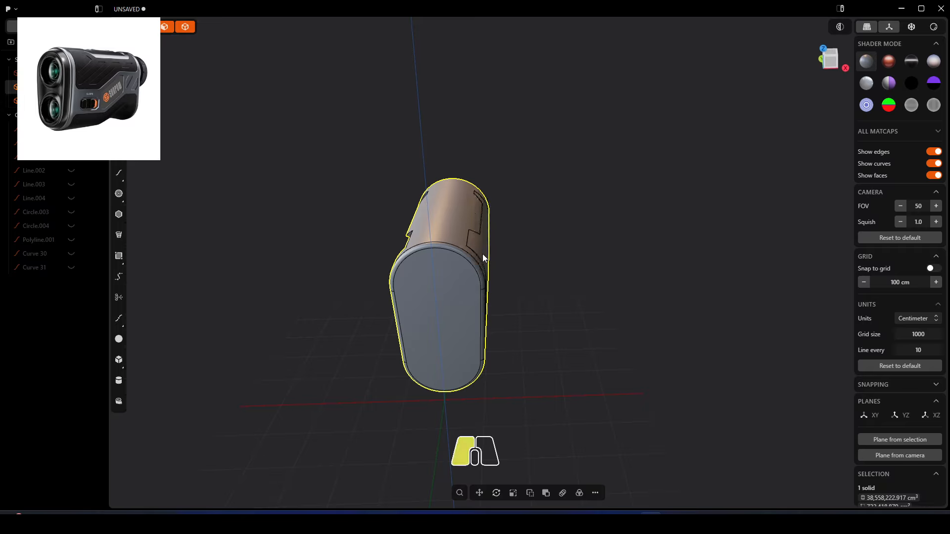
click(595, 492)
click(611, 239)
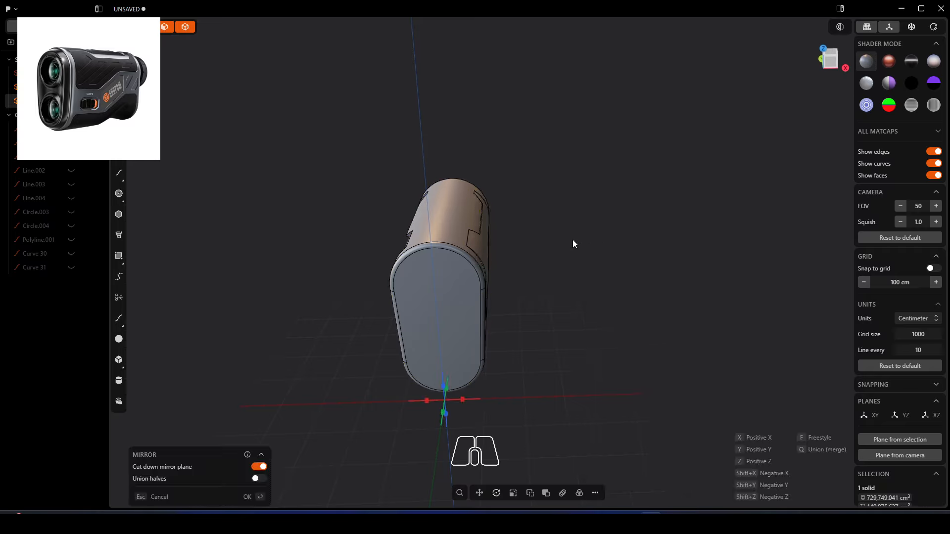
click(462, 401)
middle_drag(463, 402, 339, 414)
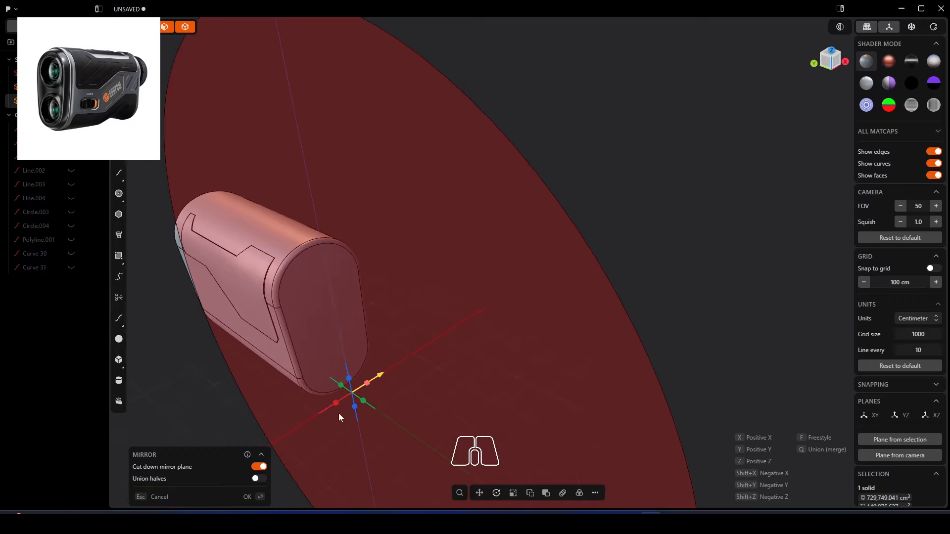
click(248, 498)
middle_drag(370, 332, 500, 322)
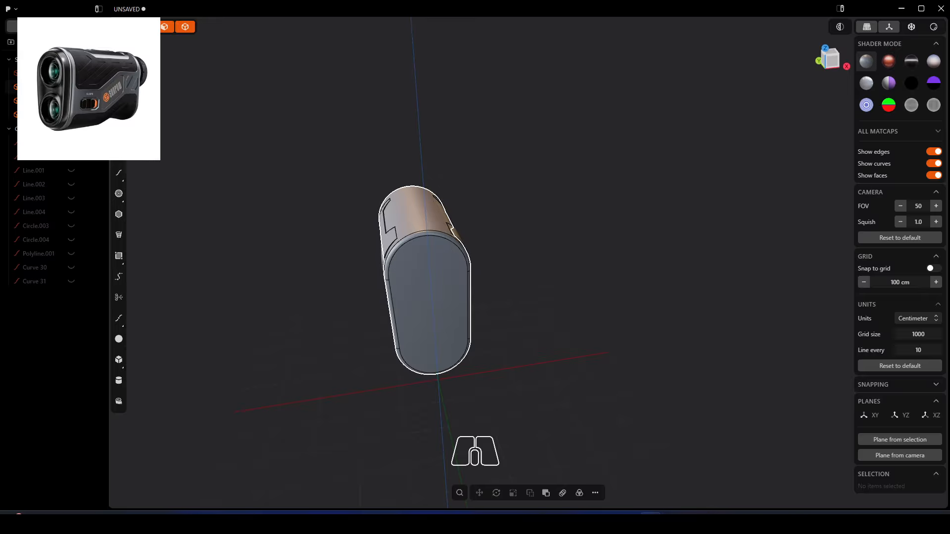
Bring the hidden front lens housing back into view and inspect the mirrored body from all sides
click(72, 73)
middle_drag(499, 252, 406, 207)
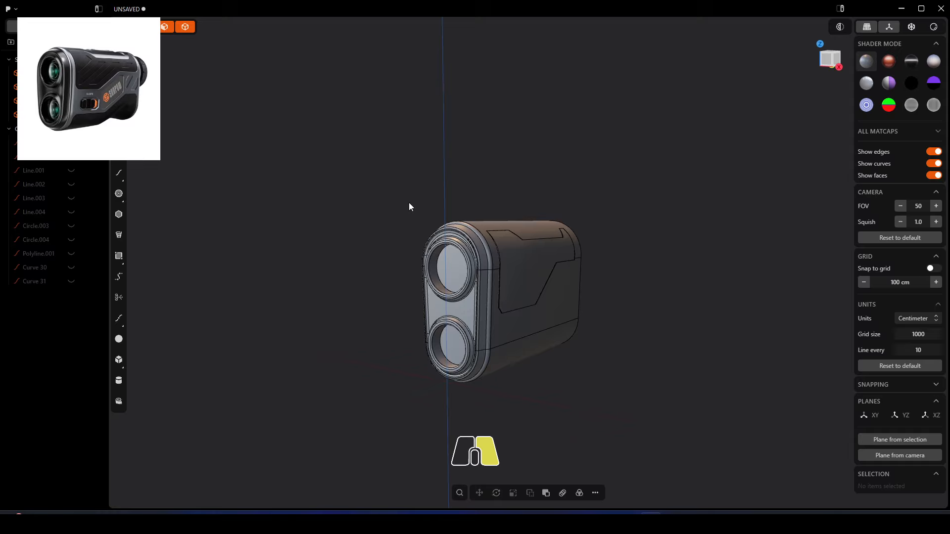
right_drag(409, 204, 376, 196)
scroll(458, 316, up, 8)
right_drag(516, 309, 497, 315)
middle_drag(497, 319, 471, 343)
middle_drag(647, 265, 668, 260)
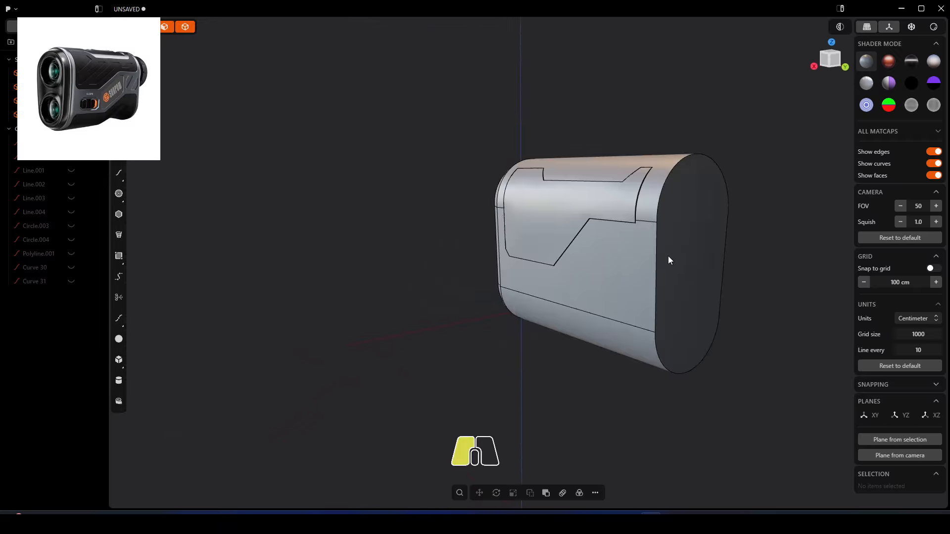
Try to push the main body's rear end face outward in the right view, and undo it
click(668, 256)
middle_drag(643, 339, 693, 279)
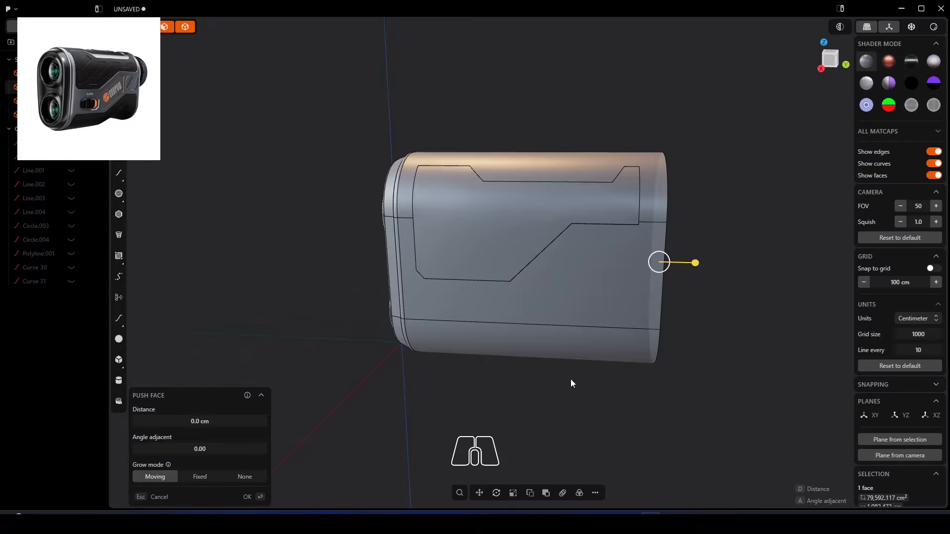
alt+middle_drag(571, 380, 628, 364)
scroll(643, 364, down, 6)
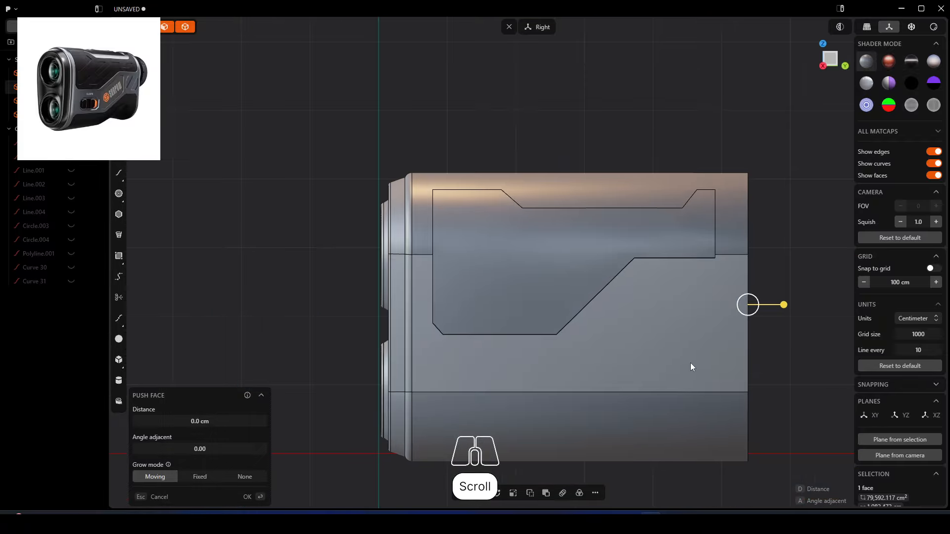
right_drag(690, 363, 543, 279)
scroll(511, 379, up, 3)
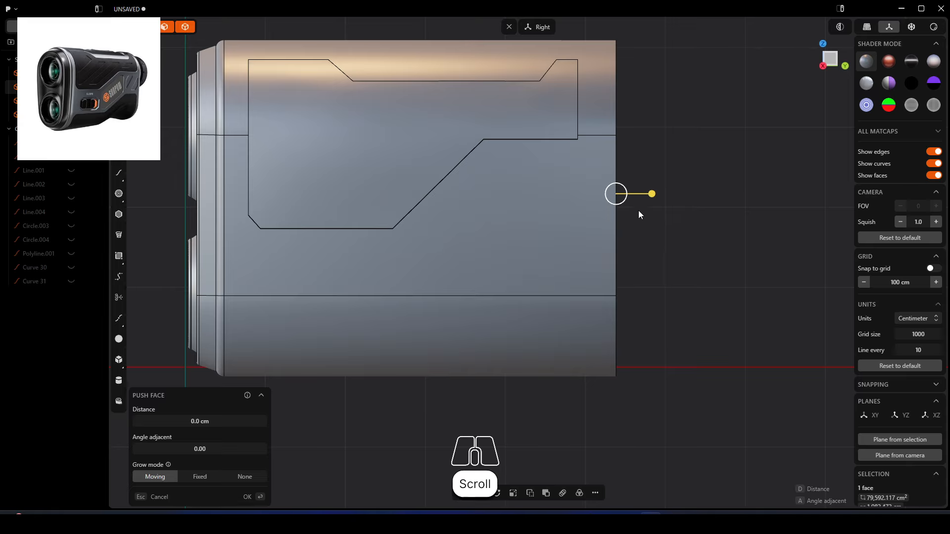
mouse_move(652, 194)
mouse_down()
mouse_move(559, 196)
mouse_move(668, 202)
mouse_up()
key(ctrl+z)
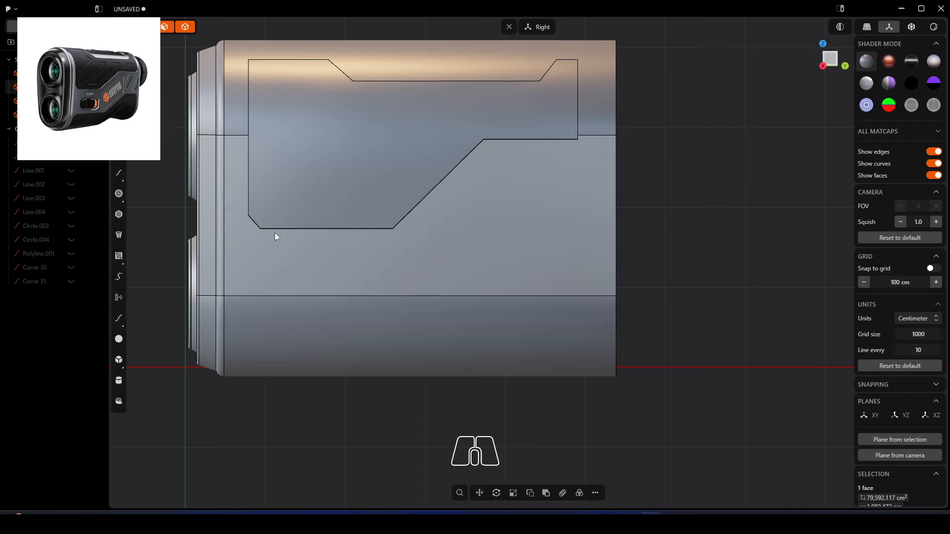
Draw a closed polyline over the body's underside with a sloped front edge, about 96 cm along its top and 194 cm along its base
click(119, 151)
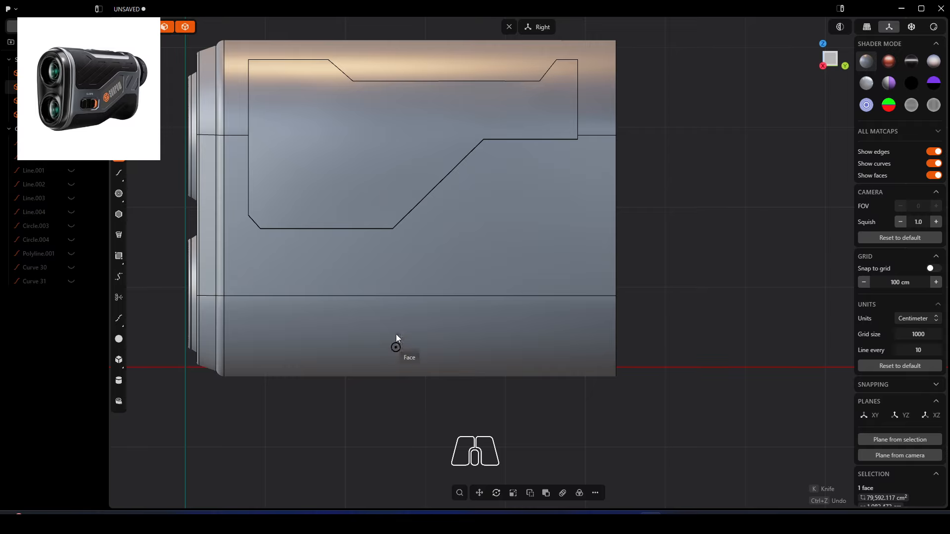
click(390, 391)
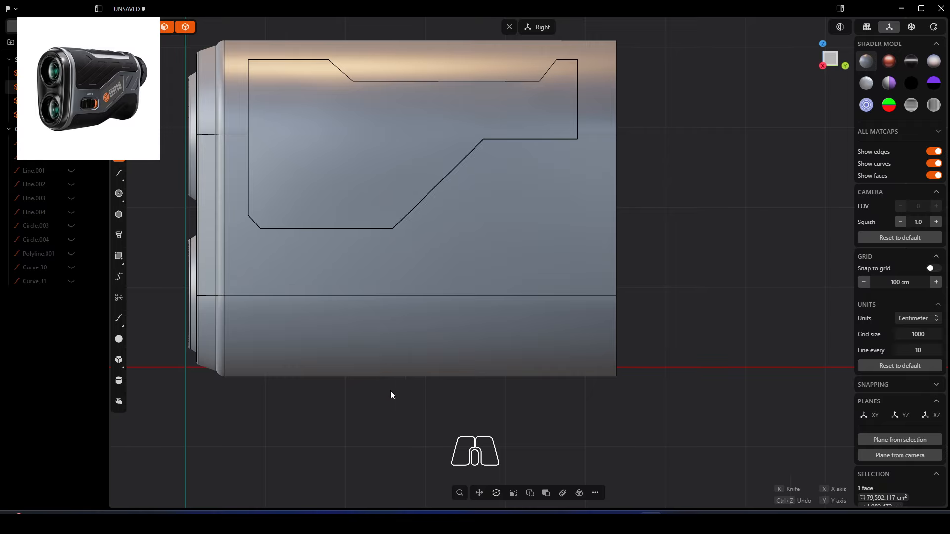
click(470, 315)
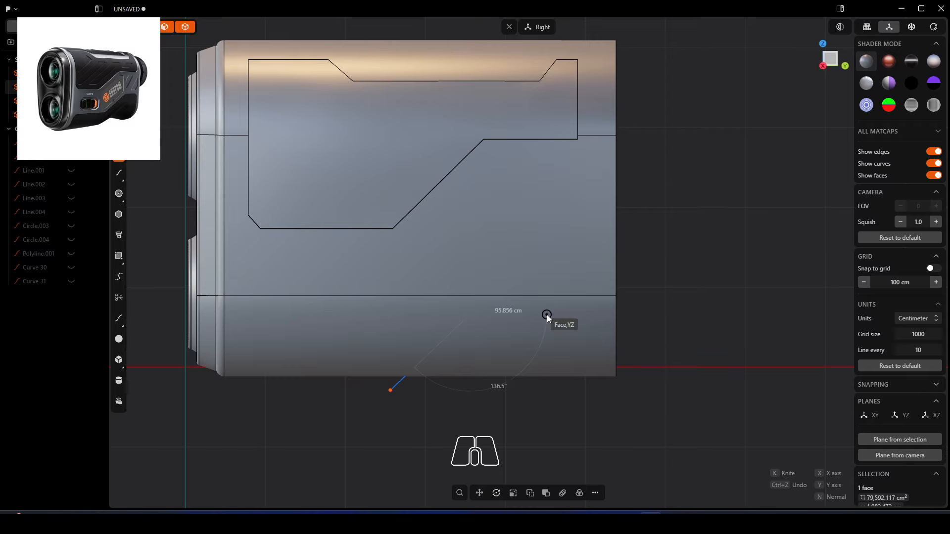
click(546, 316)
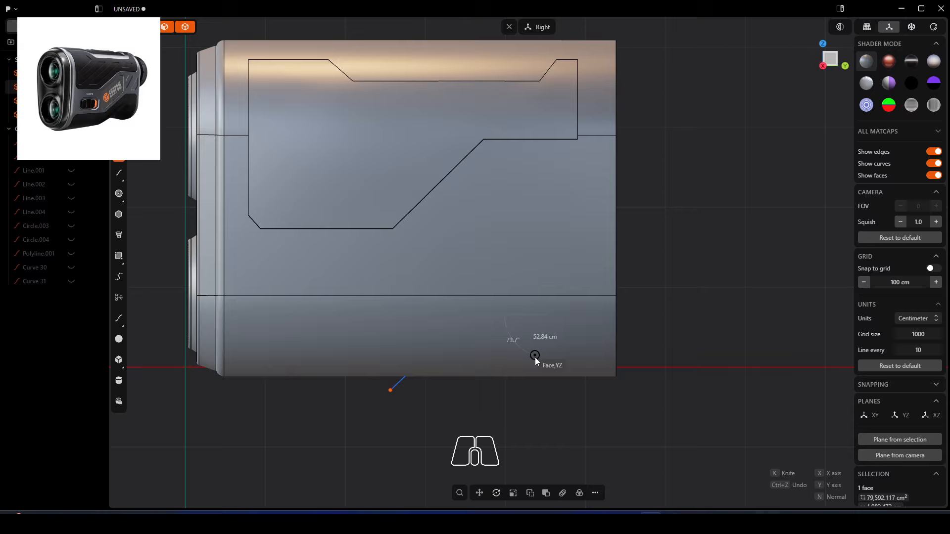
click(547, 399)
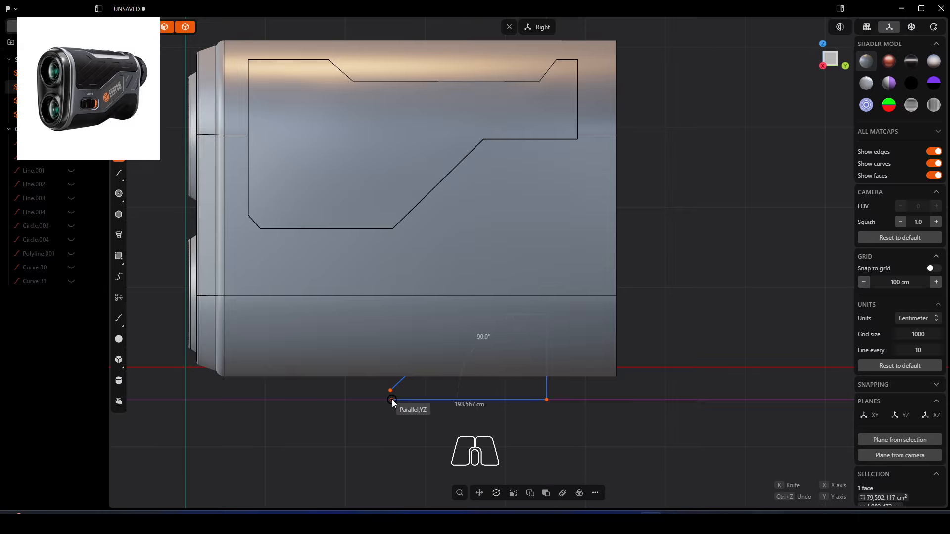
click(392, 399)
click(390, 391)
key(e)
middle_drag(460, 386, 446, 370)
key(Escape)
Cut the main body with the new polyline to split off the notch area at the underside
click(618, 323)
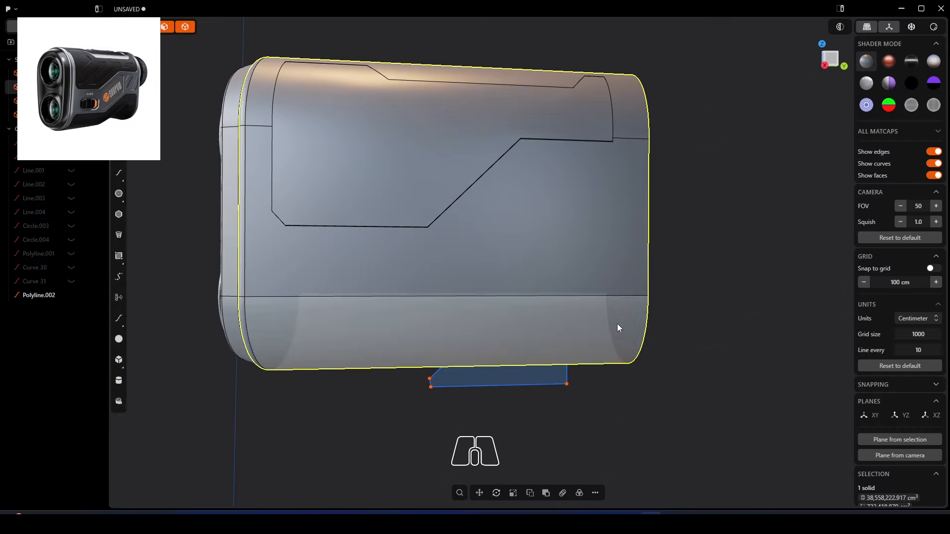
key(c)
click(554, 382)
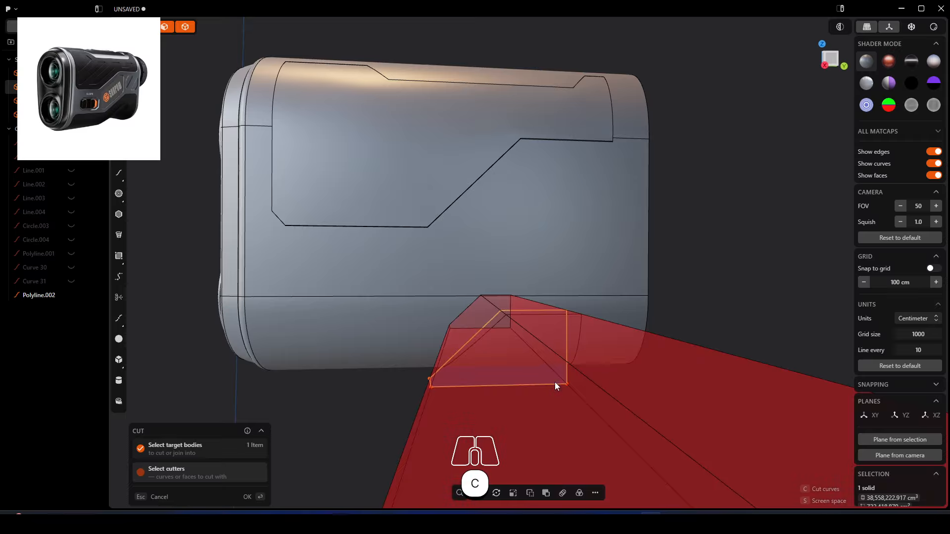
click(253, 496)
Delete the cut-off piece from the notch under the body and hide the cutting polyline
click(530, 338)
mouse_move(530, 337)
middle_down()
mouse_move(502, 359)
mouse_move(540, 294)
mouse_move(516, 349)
middle_up()
click(516, 349)
key(Delete)
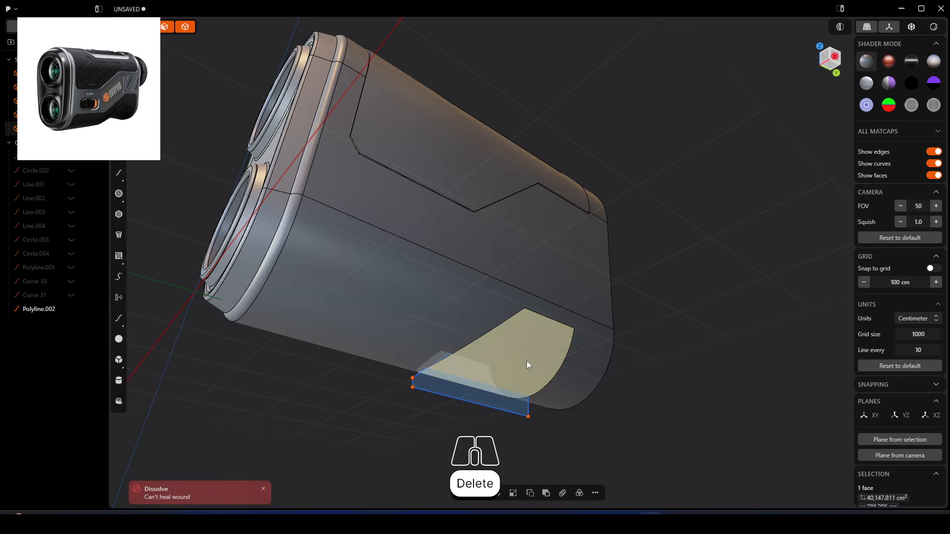
click(591, 397)
click(512, 358)
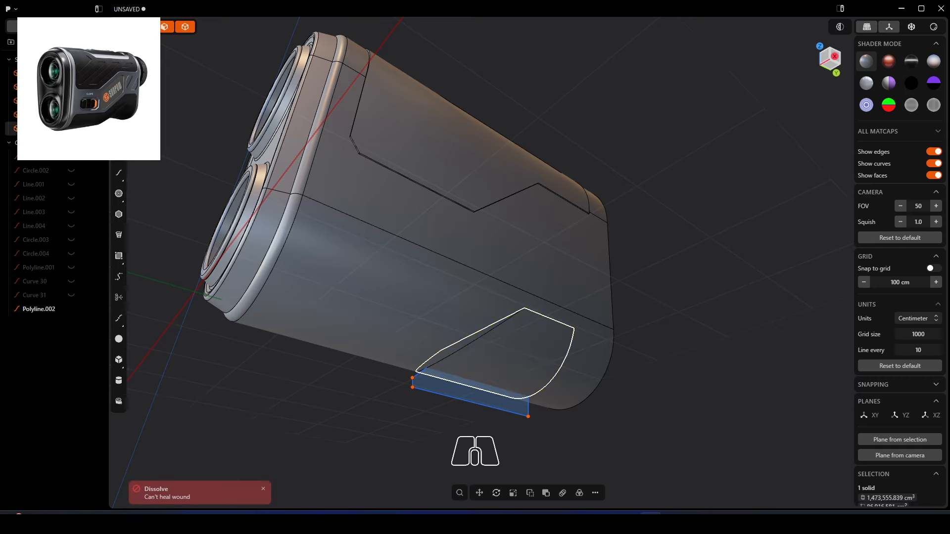
key(Escape)
middle_drag(499, 348, 486, 397)
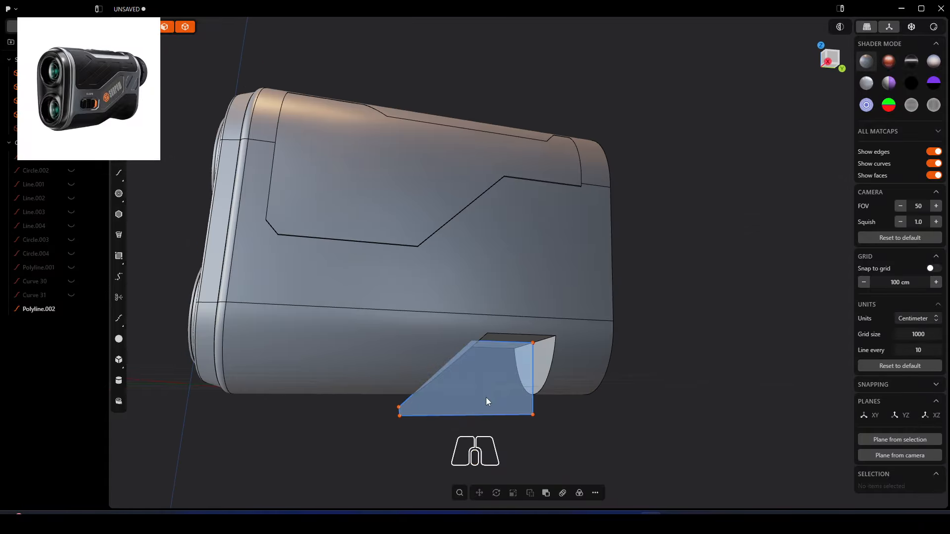
click(71, 309)
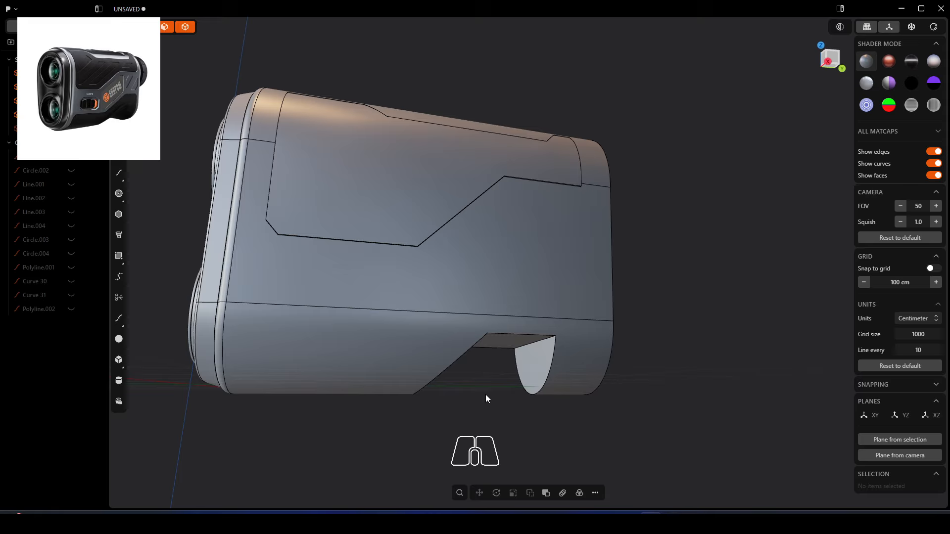
Fillet the notch's rear inner corner edge with a large radius so it forms a smooth curve
key(f)
click(532, 343)
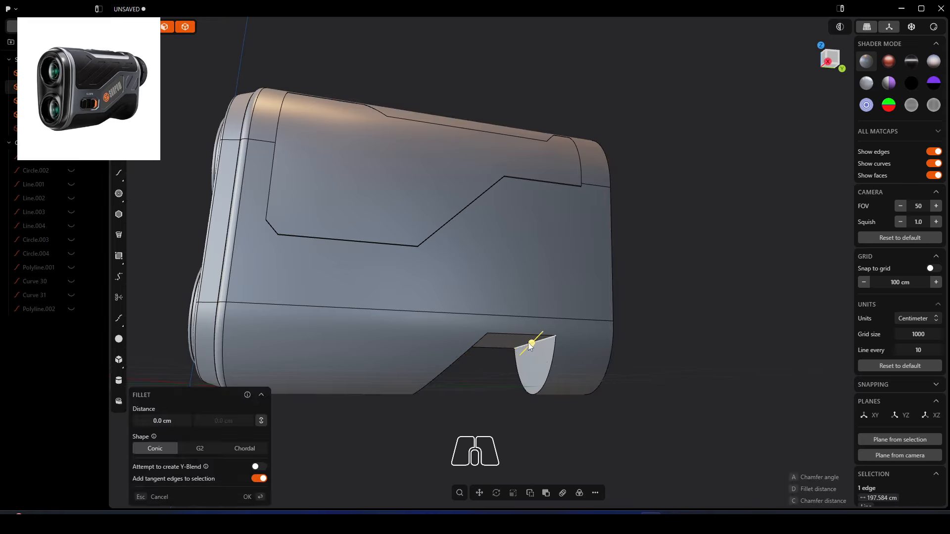
drag(526, 345, 488, 343)
key(Return)
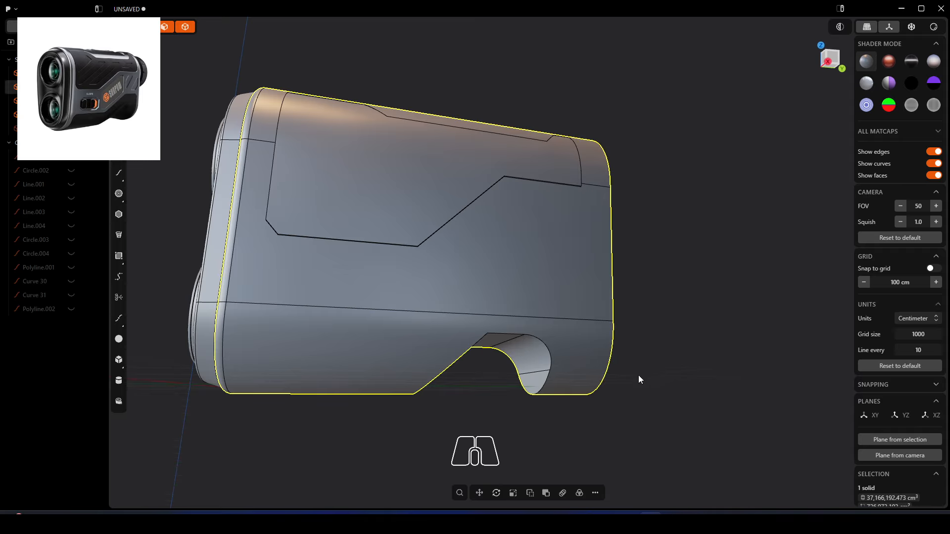
Fillet the notch's front inner corner edge, where the slope meets the flat top, by about 79.7 cm
middle_drag(637, 377, 518, 379)
click(501, 371)
key(f)
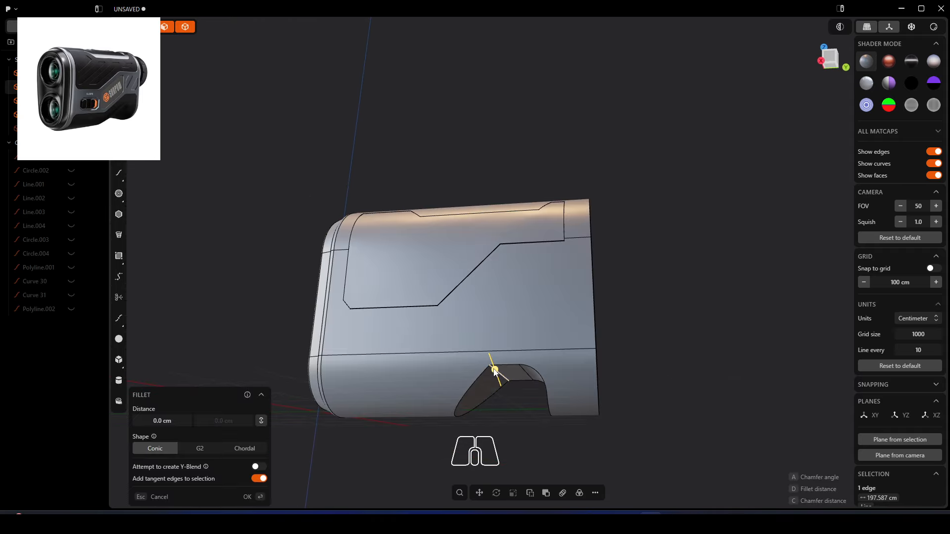
drag(495, 372, 519, 411)
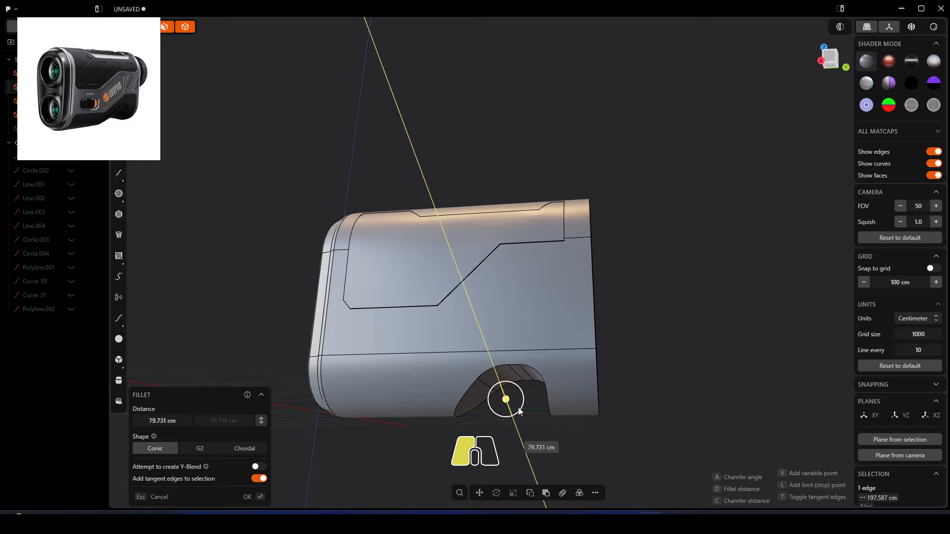
key(Return)
middle_drag(592, 368, 565, 367)
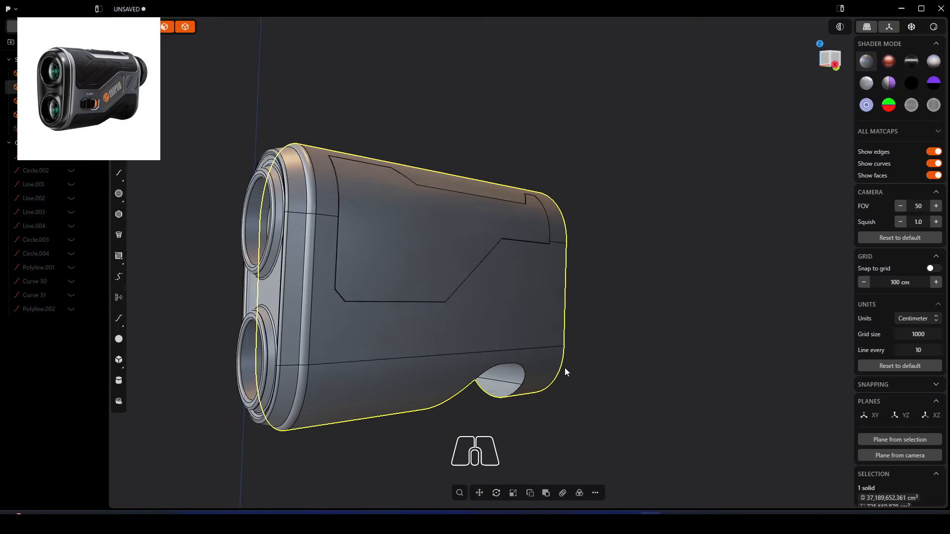
click(628, 317)
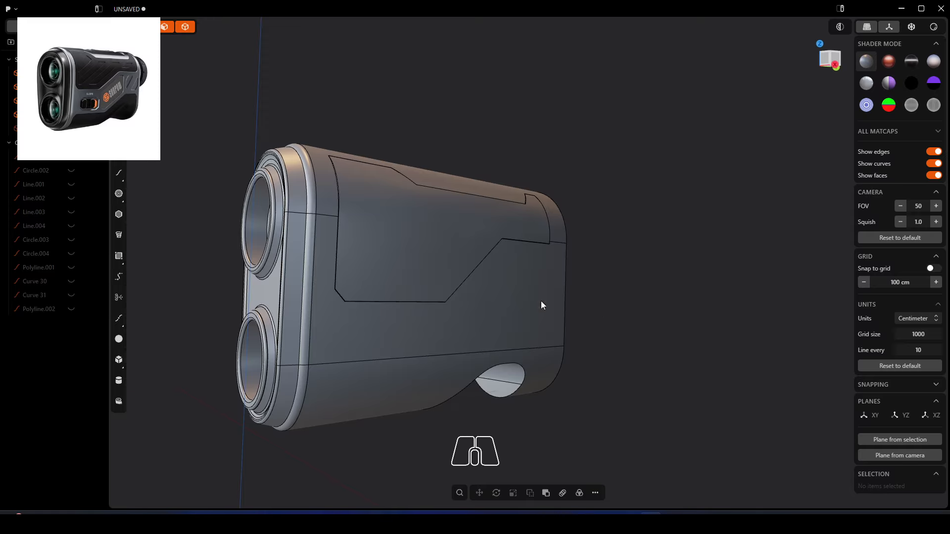
In the right view, draw a rectangle about 95 by 51 cm on the body's side, below the front part of the panel outline
middle_drag(542, 301, 450, 301)
key(KP_3)
scroll(450, 299, up, 5)
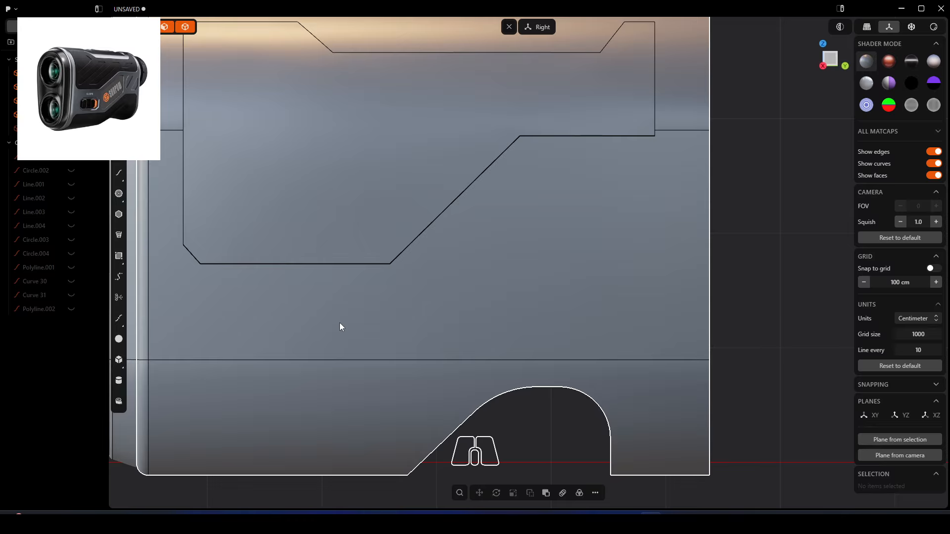
scroll(340, 324, down, 2)
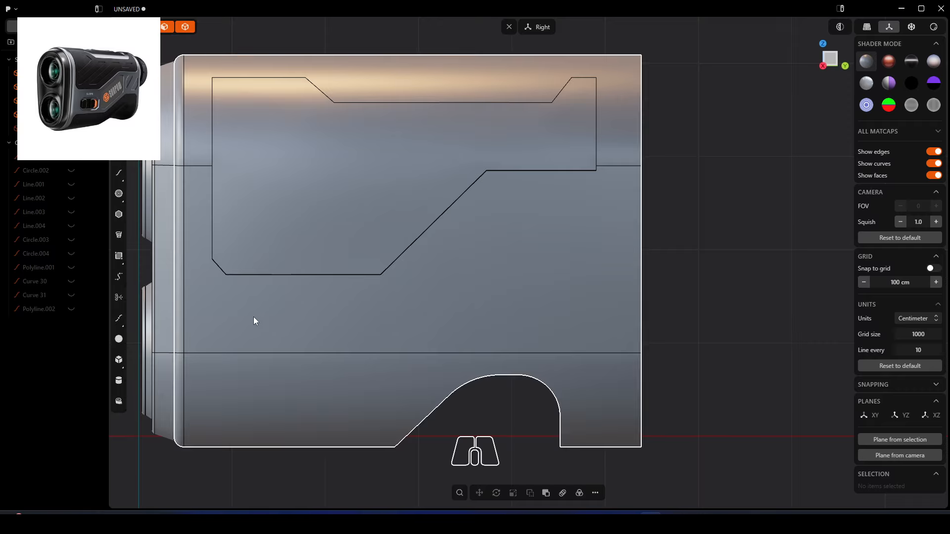
middle_drag(269, 321, 291, 328)
alt+right_drag(291, 328, 377, 288)
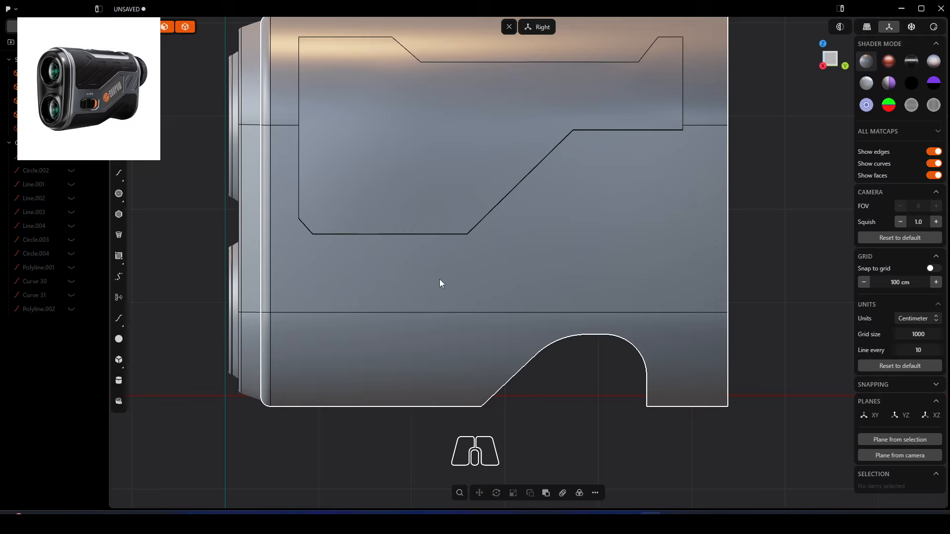
key(Escape)
click(119, 256)
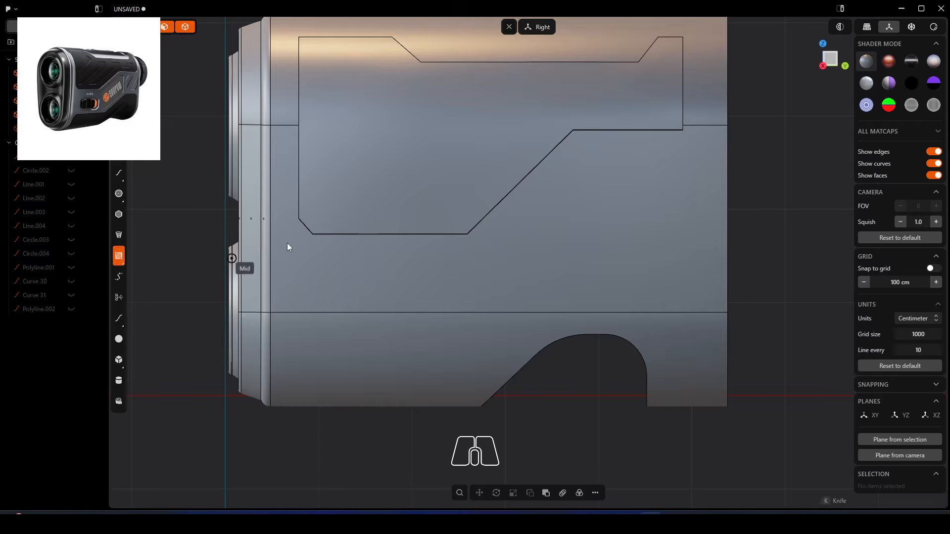
click(337, 255)
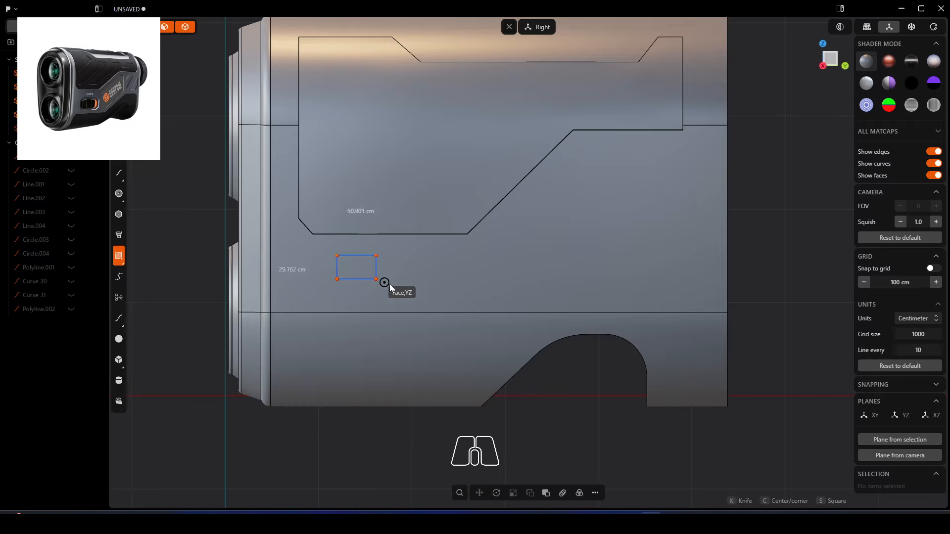
click(426, 303)
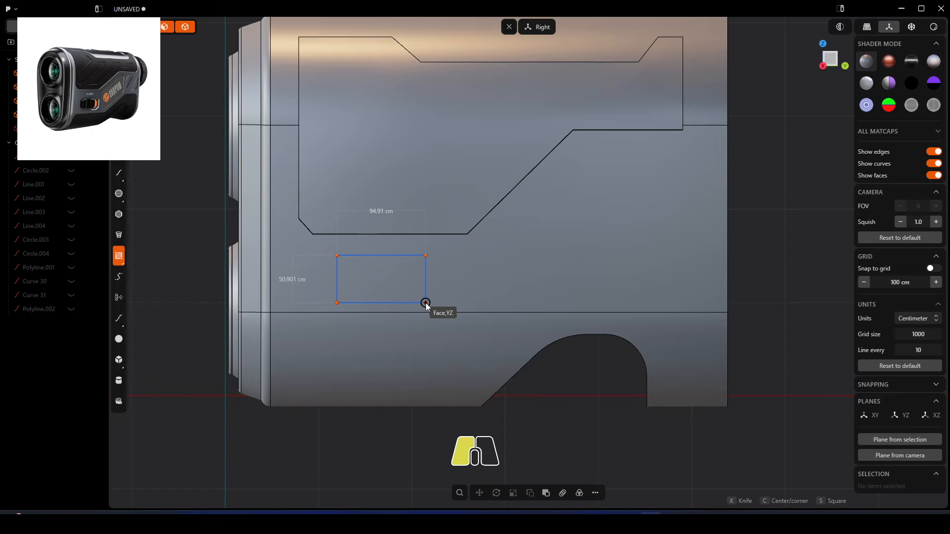
Chamfer all four corners of the rectangle by a small, equal distance
scroll(424, 273, up, 1)
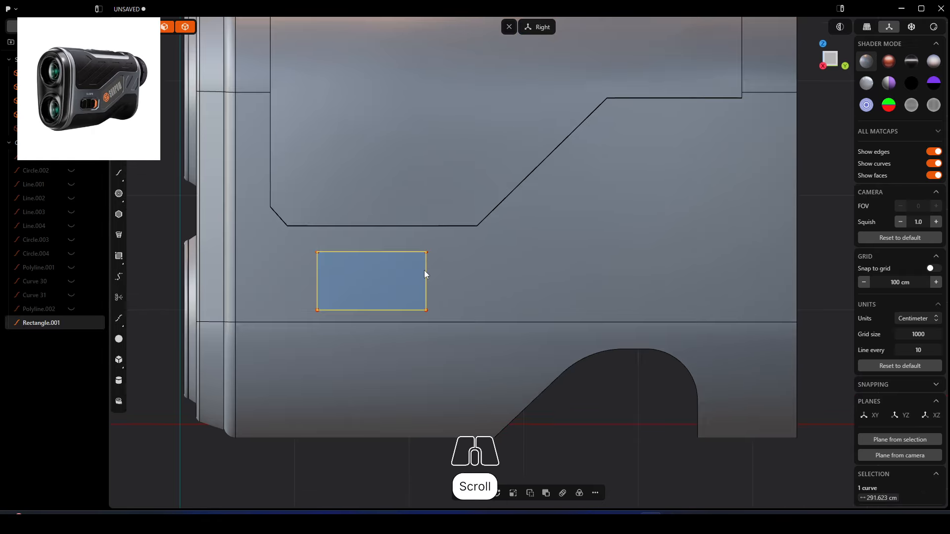
key(1)
drag(439, 239, 294, 331)
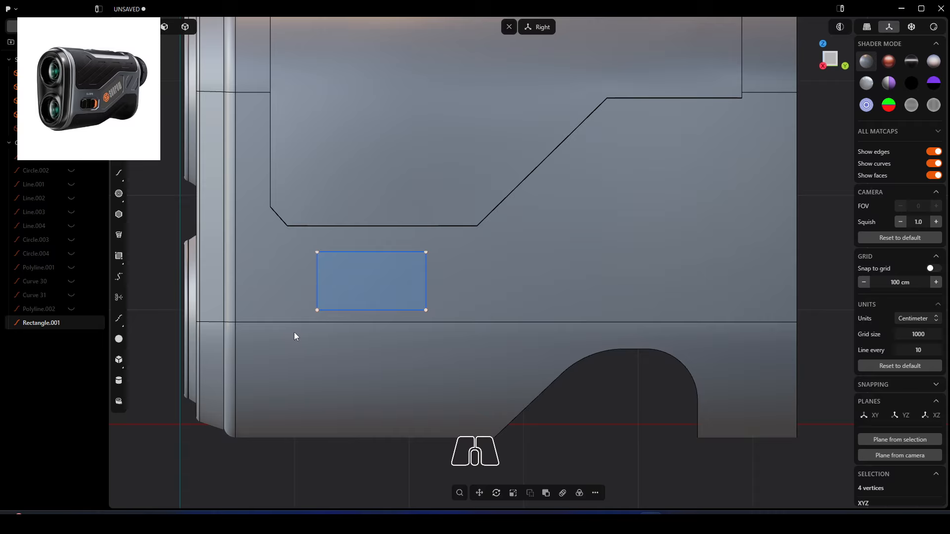
key(f)
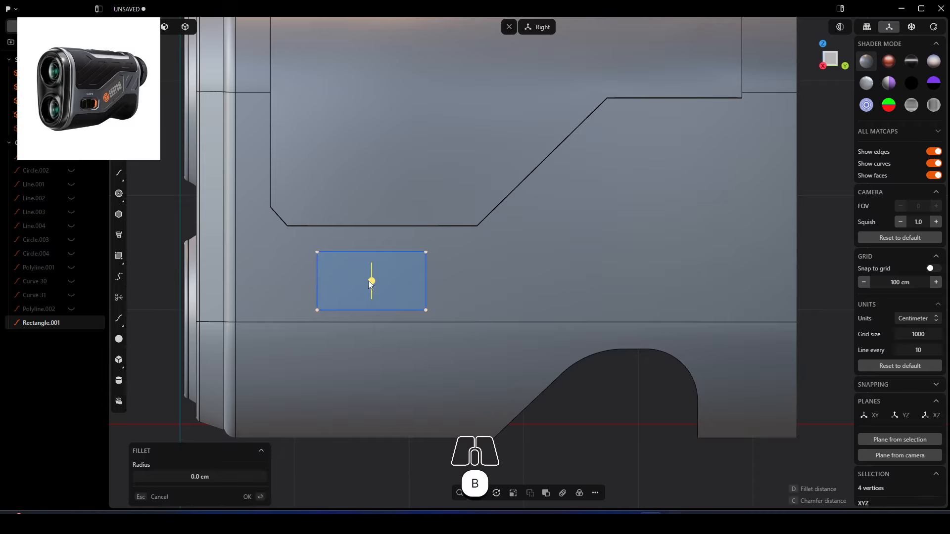
drag(368, 279, 375, 289)
click(174, 222)
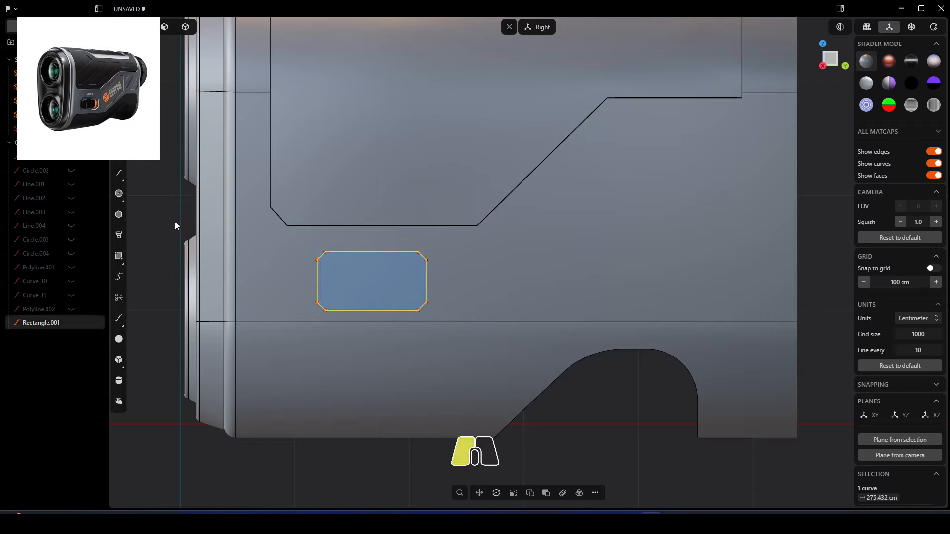
click(357, 279)
middle_drag(355, 277, 453, 287)
key(e)
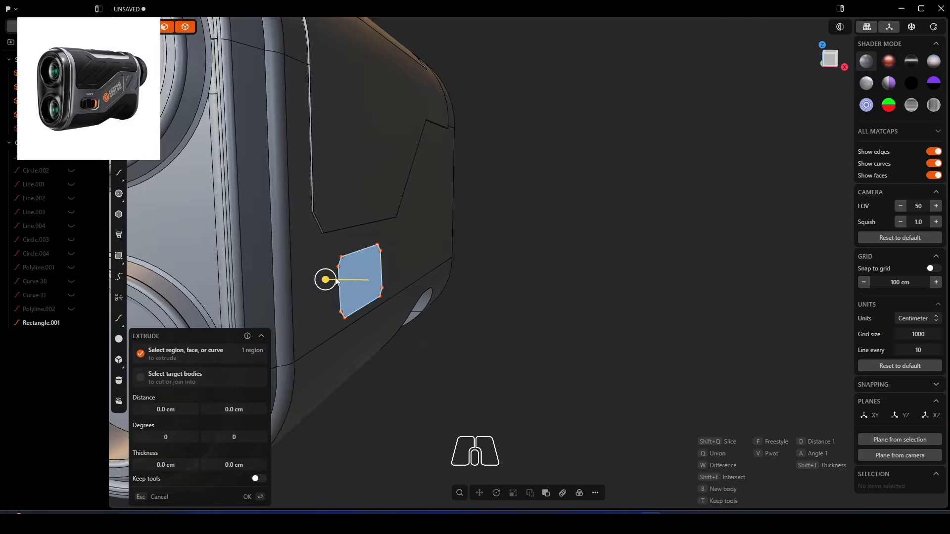
middle_drag(374, 284, 345, 284)
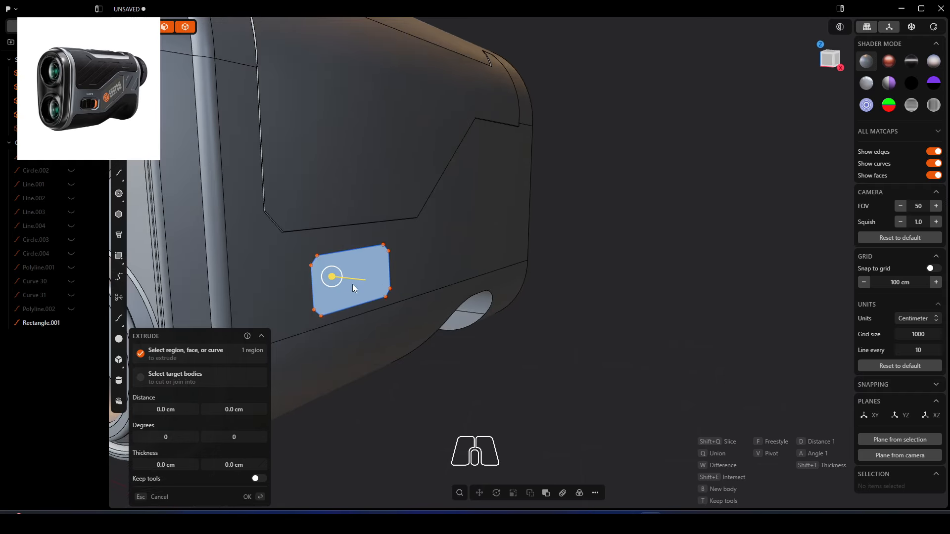
Offset the chamfered rectangle slightly inward to create a second, smaller outline inside it
key(o)
drag(352, 246, 352, 251)
key(Return)
Extrude both the border and inner regions of the chamfered rectangle together into the side of the body as a separate solid
scroll(298, 271, up, 3)
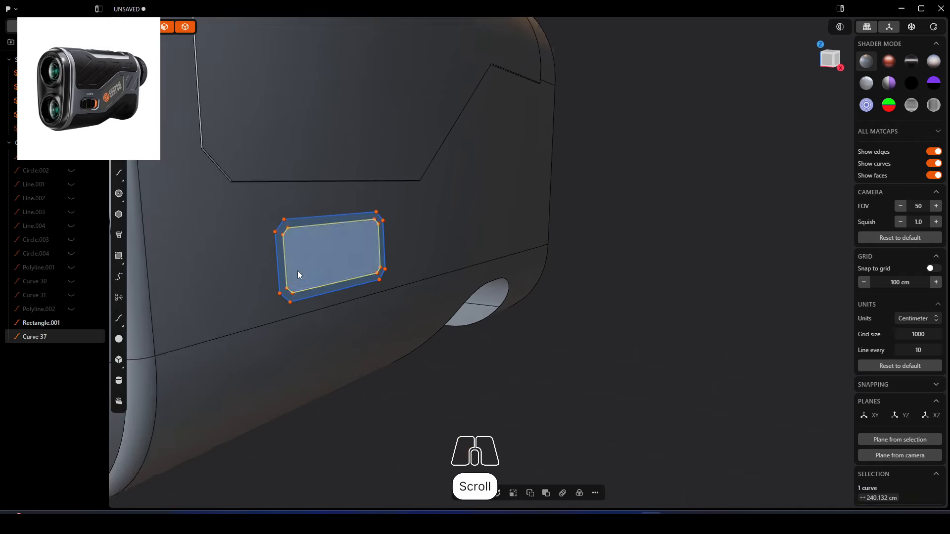
scroll(298, 271, up, 1)
click(307, 215)
shift+click(313, 251)
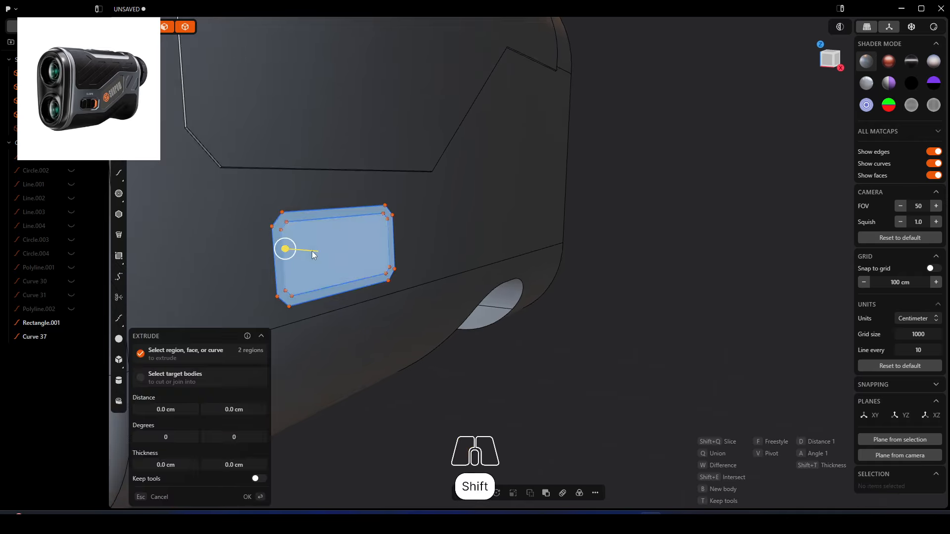
middle_drag(313, 252, 240, 244)
drag(239, 244, 217, 244)
key(Return)
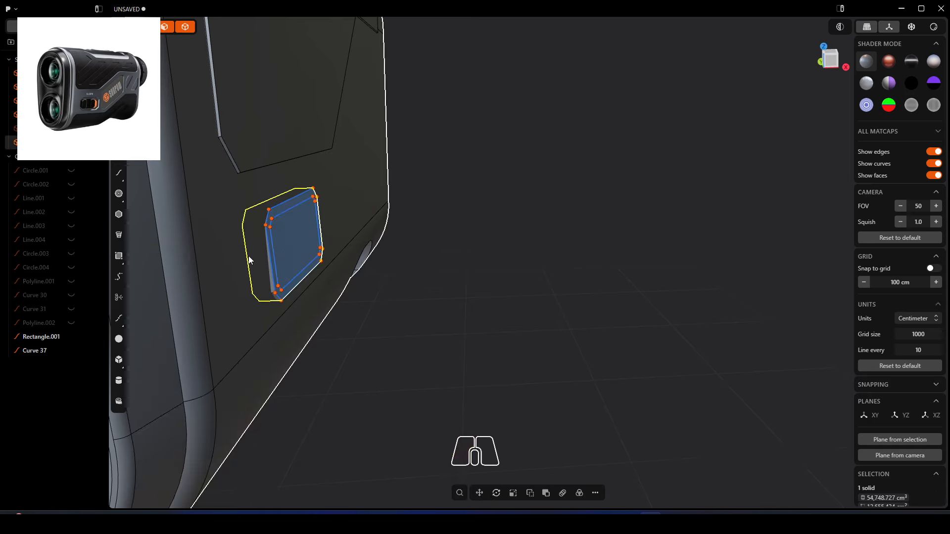
Subtract the extruded block from the main body with a Boolean Difference to form a side pocket
click(222, 258)
key(q)
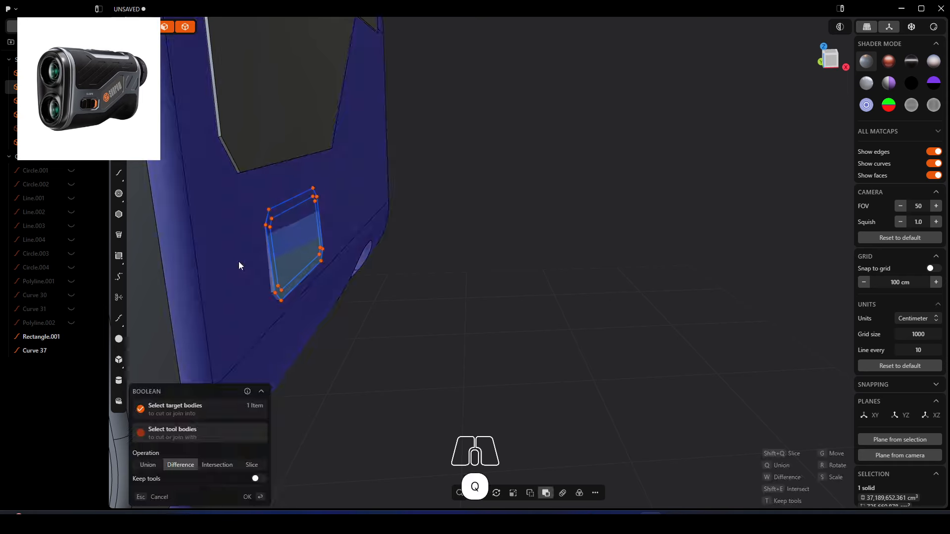
click(272, 279)
click(266, 498)
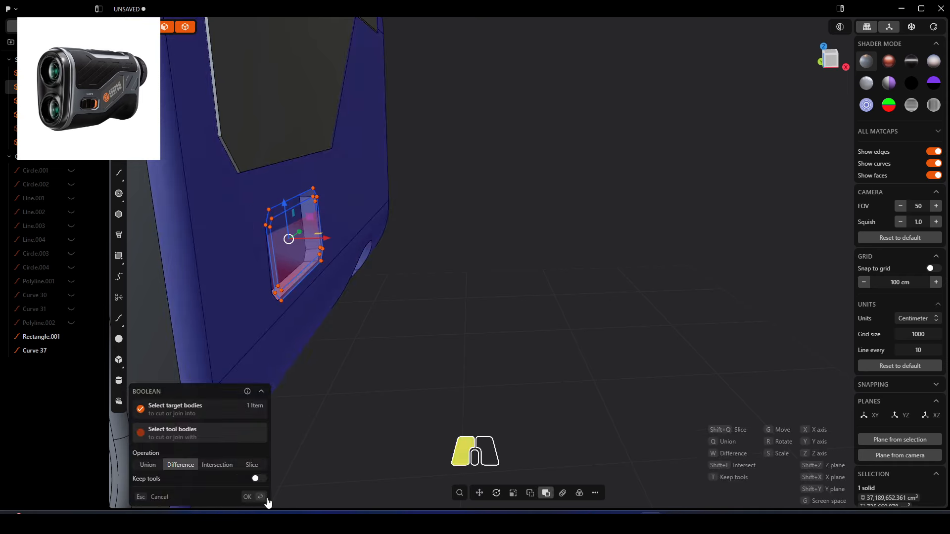
click(386, 348)
middle_drag(378, 373, 354, 244)
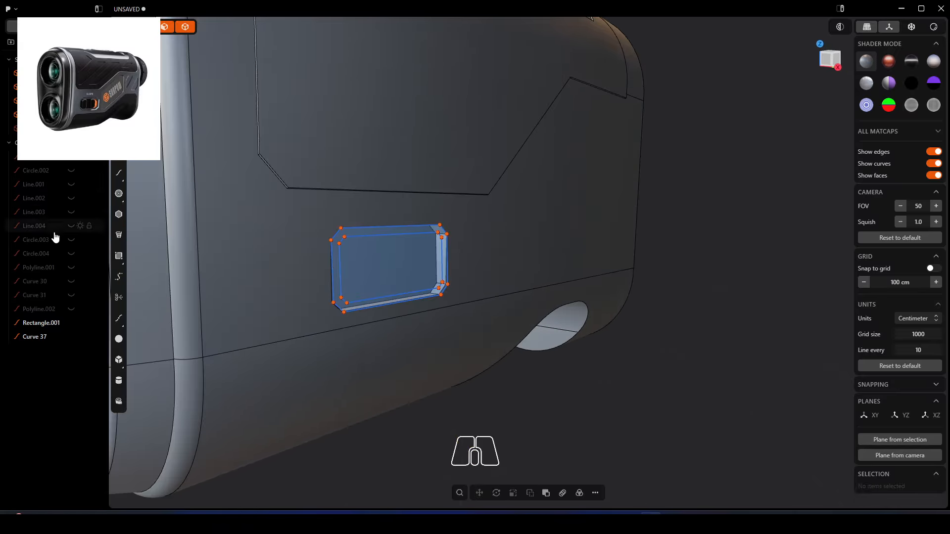
Undo the side pocket's Boolean cut, extrusion, offset outline, corner chamfers and original rectangle
mouse_move(282, 262)
middle_down()
mouse_move(297, 181)
mouse_move(399, 268)
mouse_move(294, 273)
mouse_move(282, 241)
mouse_move(389, 257)
mouse_move(384, 237)
mouse_move(397, 242)
mouse_move(392, 274)
mouse_move(274, 266)
middle_up()
key(ctrl+z)
scroll(502, 297, down, 2)
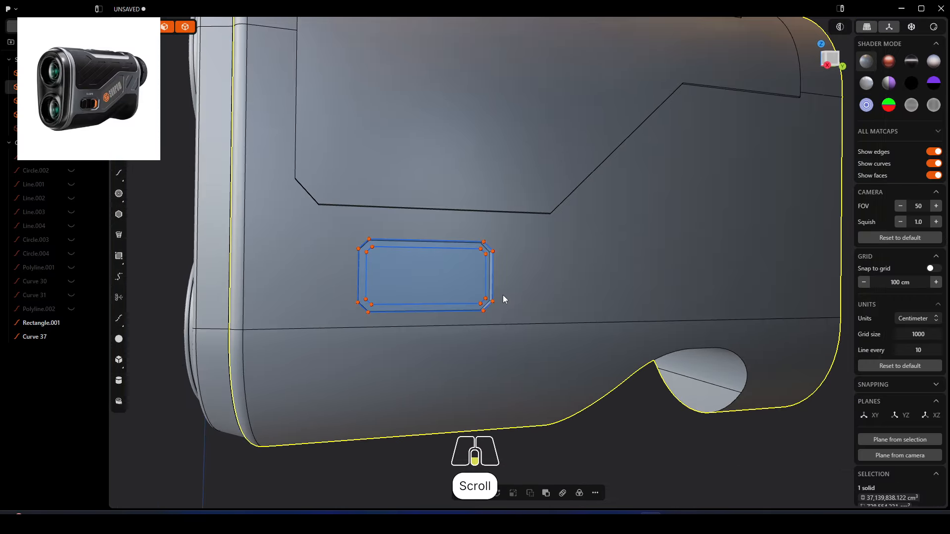
middle_drag(426, 292, 475, 293)
key(ctrl+z)
key(ctrl+z)
key(ctrl+z)
key(ctrl+z)
key(ctrl+z)
key(ctrl+z)
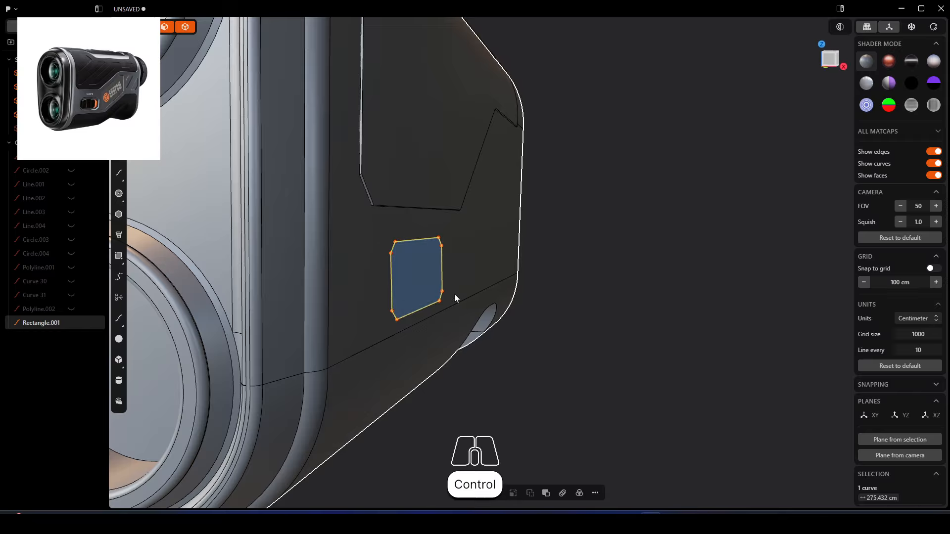
key(ctrl+z)
key(ctrl+z)
Hide the main body so the side area below the angular panel is clear in the right-side view
alt+middle_drag(454, 294, 361, 295)
scroll(360, 295, down, 2)
scroll(434, 285, down, 1)
right_drag(445, 282, 412, 277)
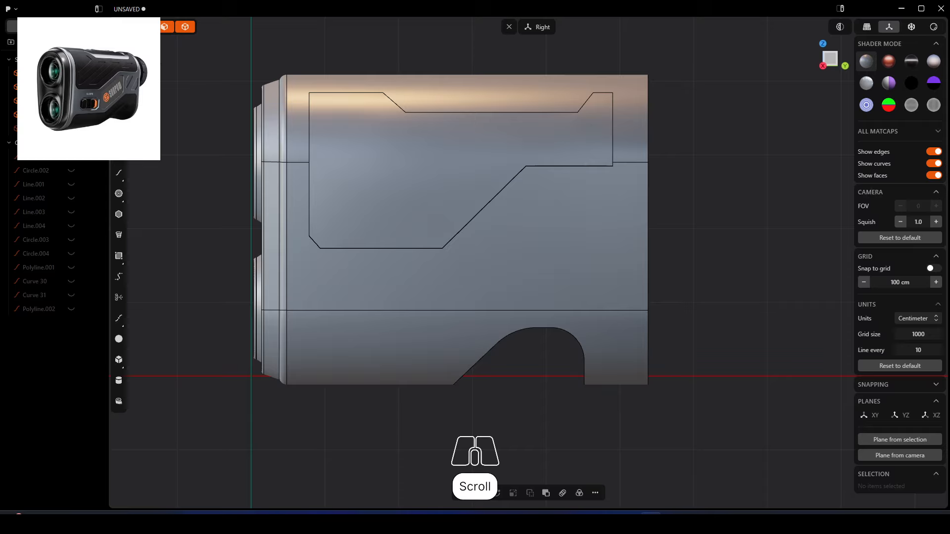
click(299, 175)
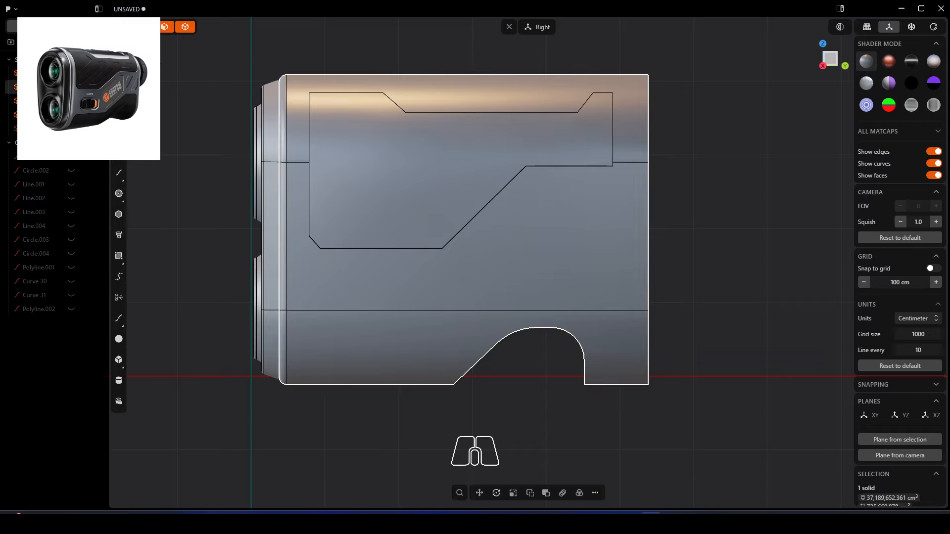
key(Delete)
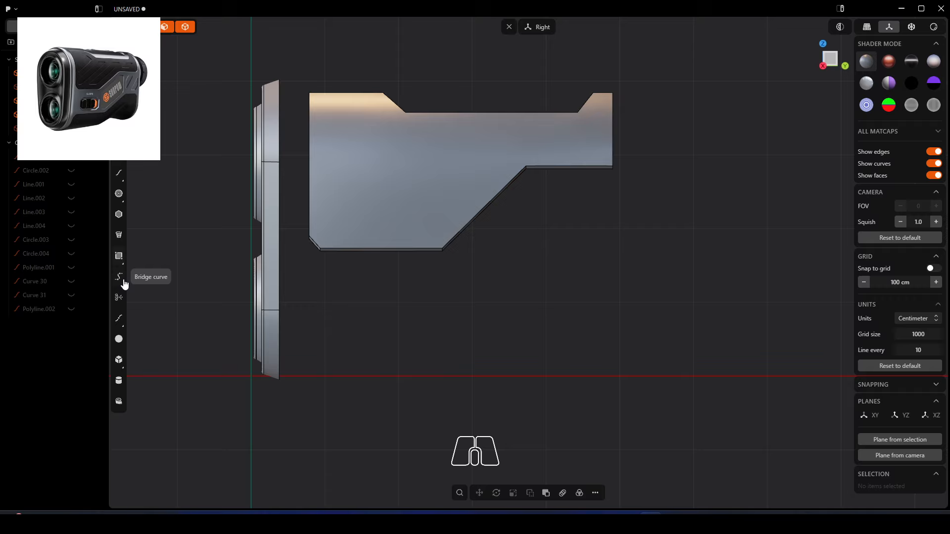
click(119, 256)
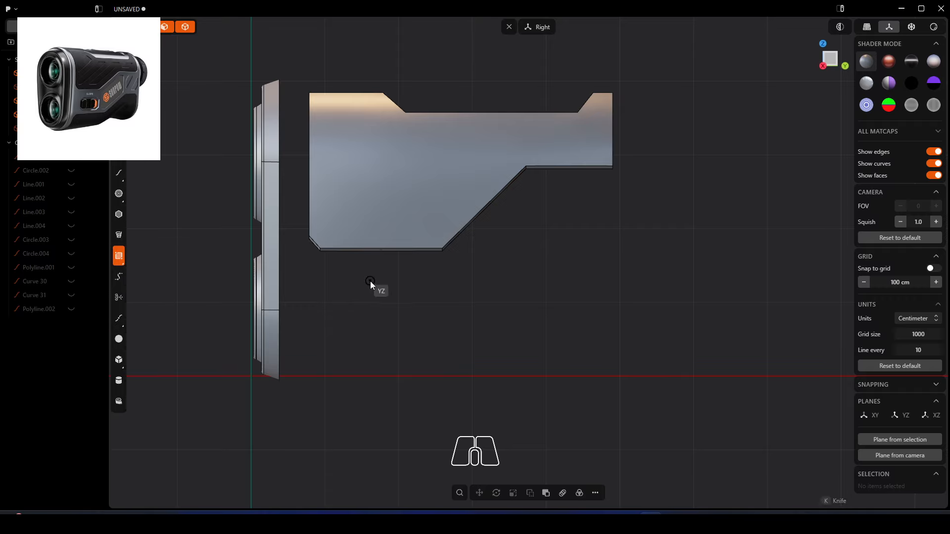
click(362, 293)
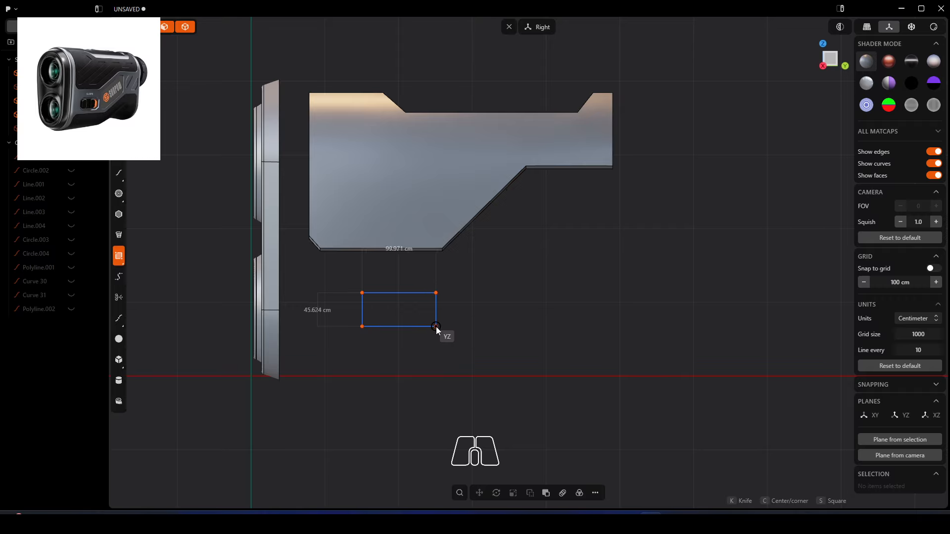
click(437, 343)
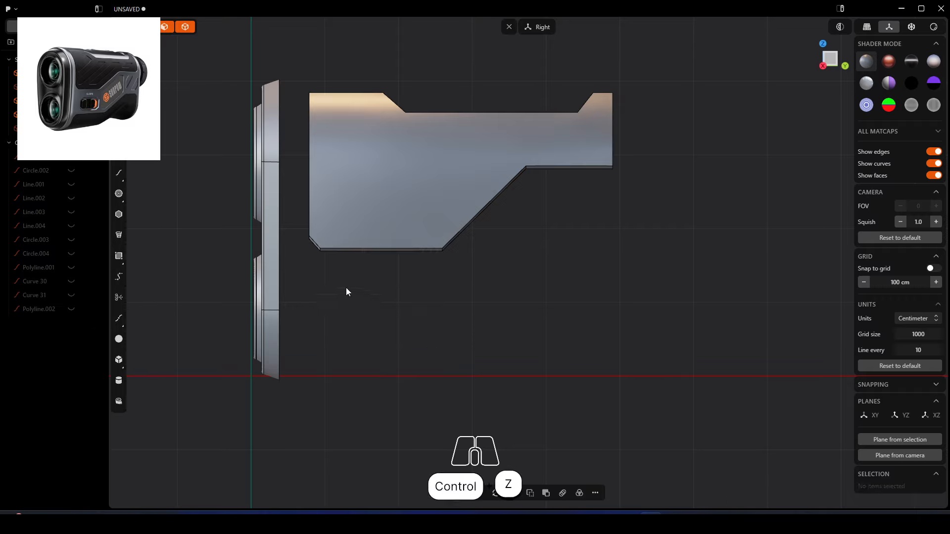
key(ctrl+z)
Draw a corner rectangle about 123 by 62 cm below the side panel, and show the main body again
click(121, 262)
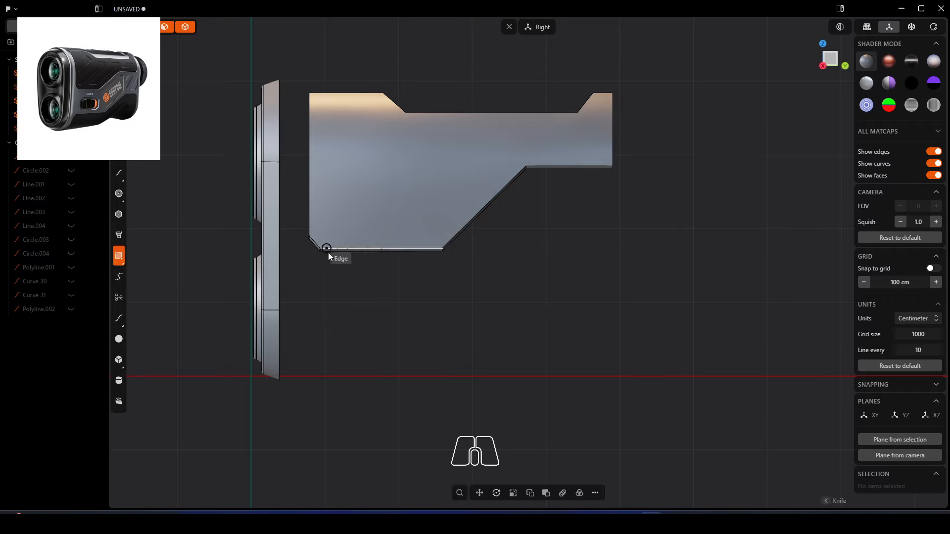
click(351, 278)
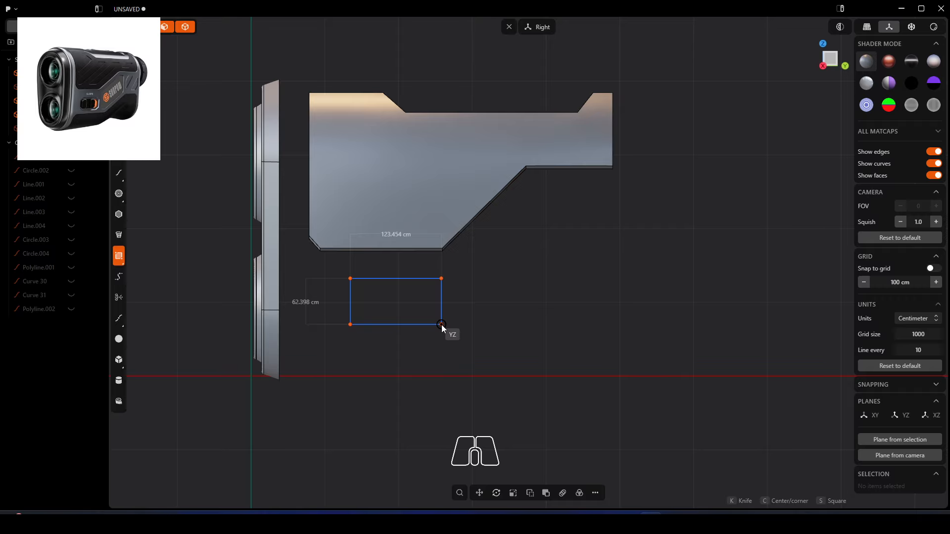
click(441, 325)
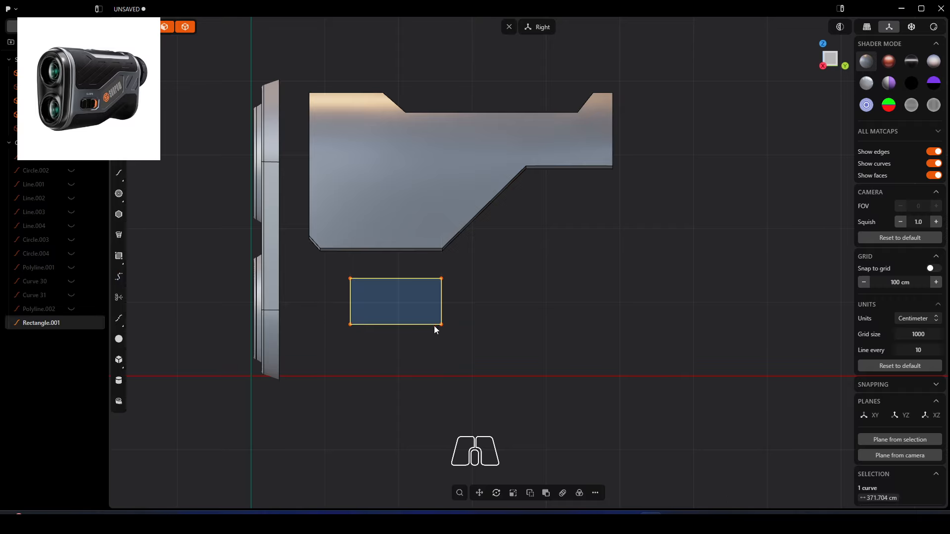
click(367, 303)
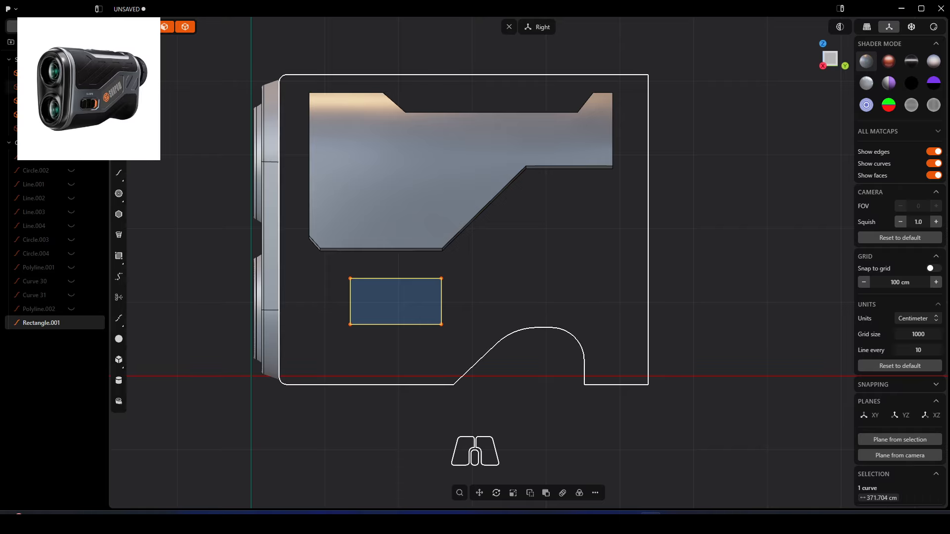
click(317, 287)
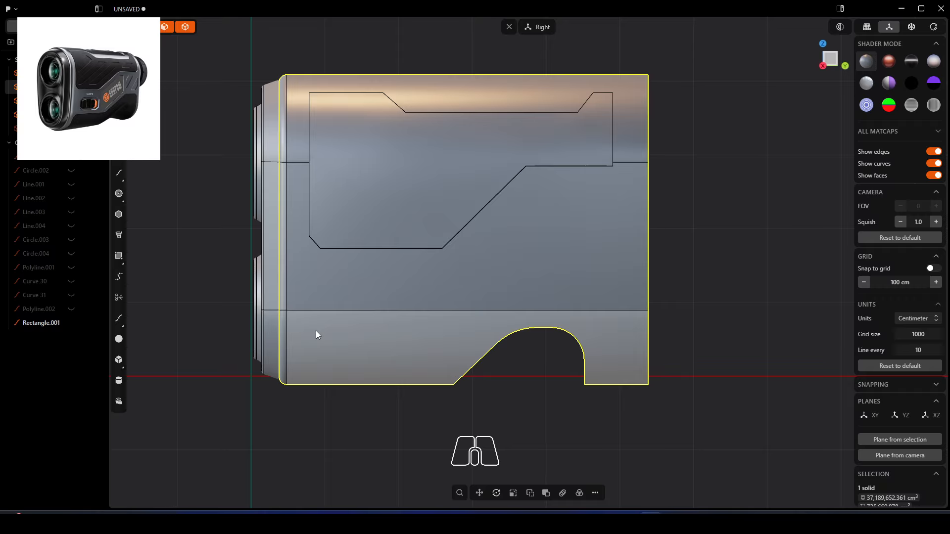
Cut the main body with the new rectangle, using X-ray mode to pick it as the cutter
key(c)
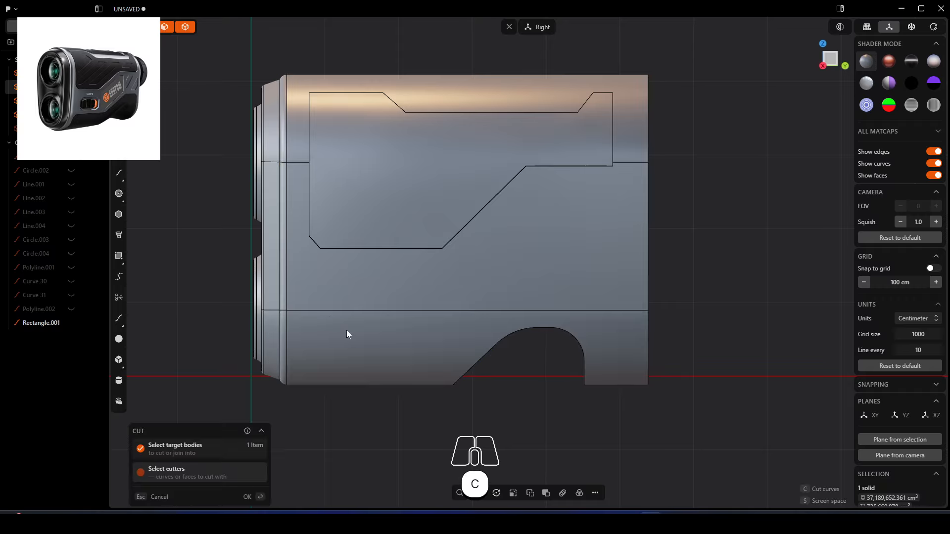
click(909, 28)
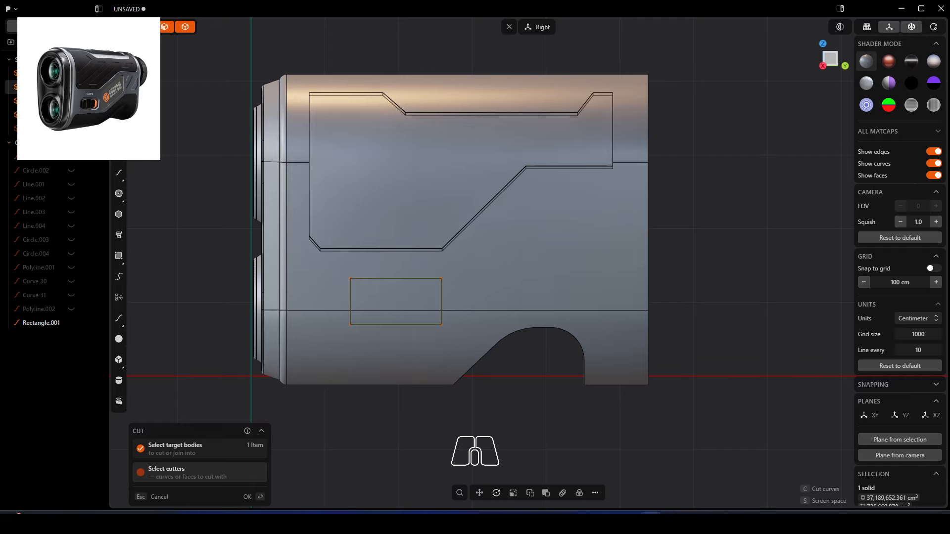
click(249, 497)
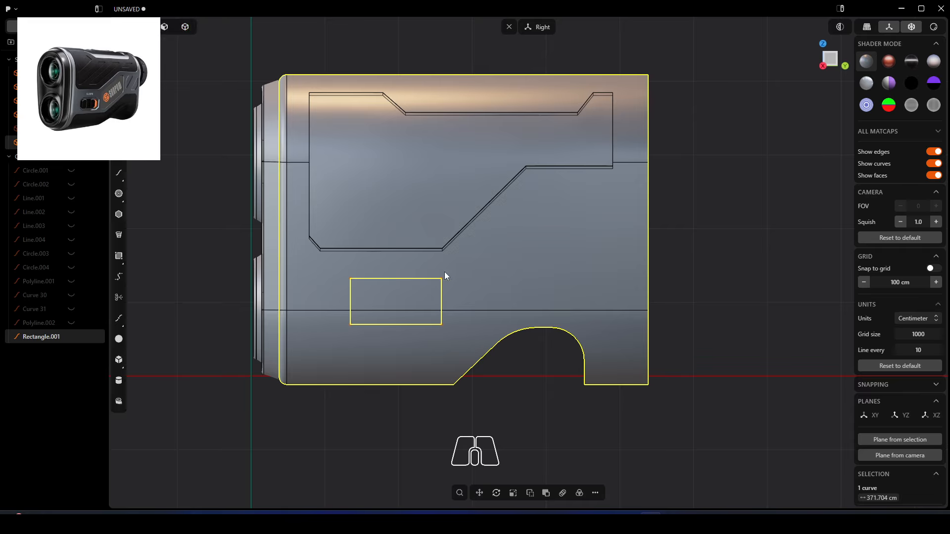
Chamfer all four corners of the rectangle by about 12 cm
drag(447, 272, 327, 334)
key(f)
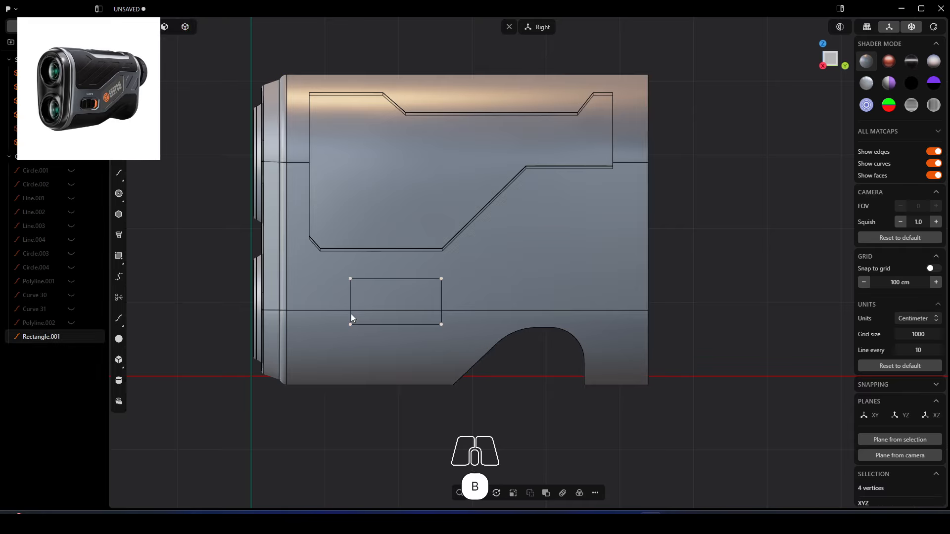
mouse_move(395, 303)
mouse_down()
mouse_move(397, 293)
mouse_move(405, 310)
mouse_up()
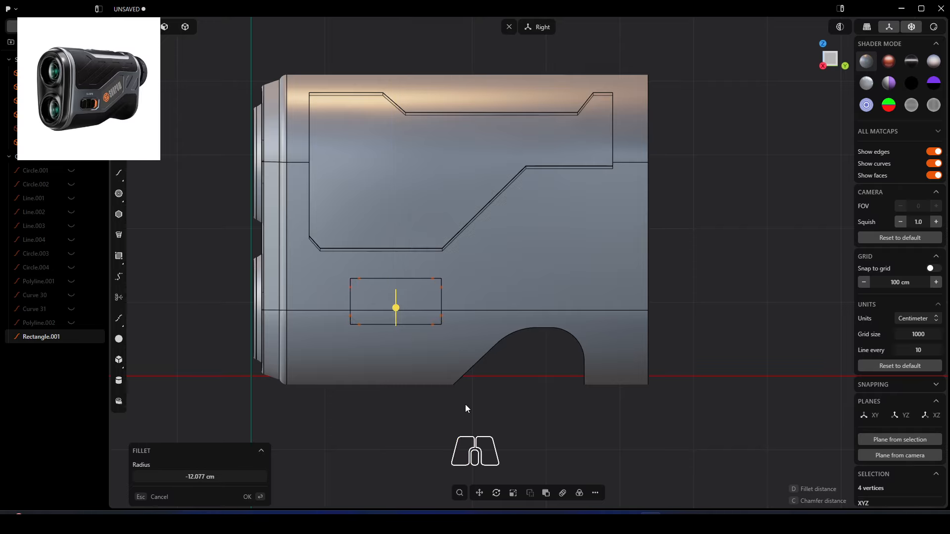
key(Return)
scroll(395, 284, up, 5)
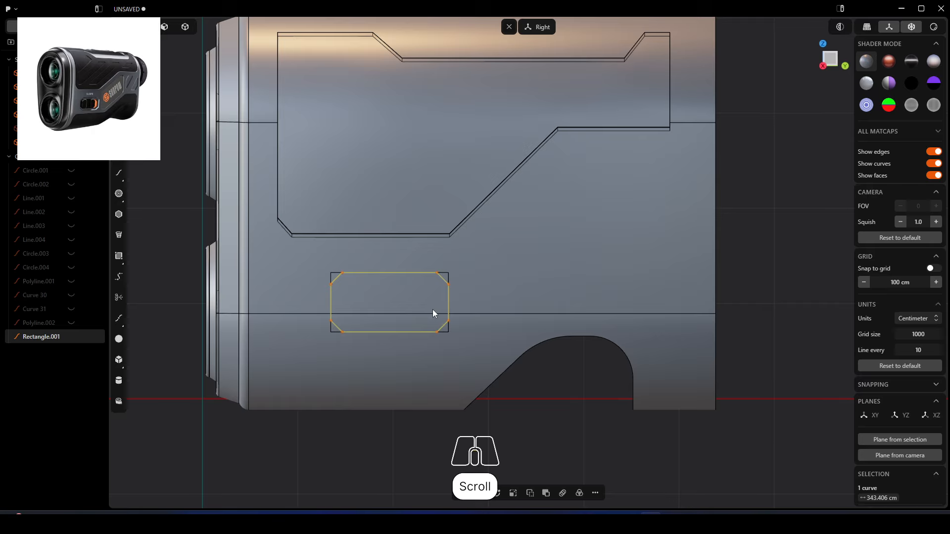
Undo the rectangle's corner chamfers and the cut made in the main body
key(ctrl+z)
key(ctrl+z)
key(ctrl+z)
key(ctrl+z)
key(ctrl+z)
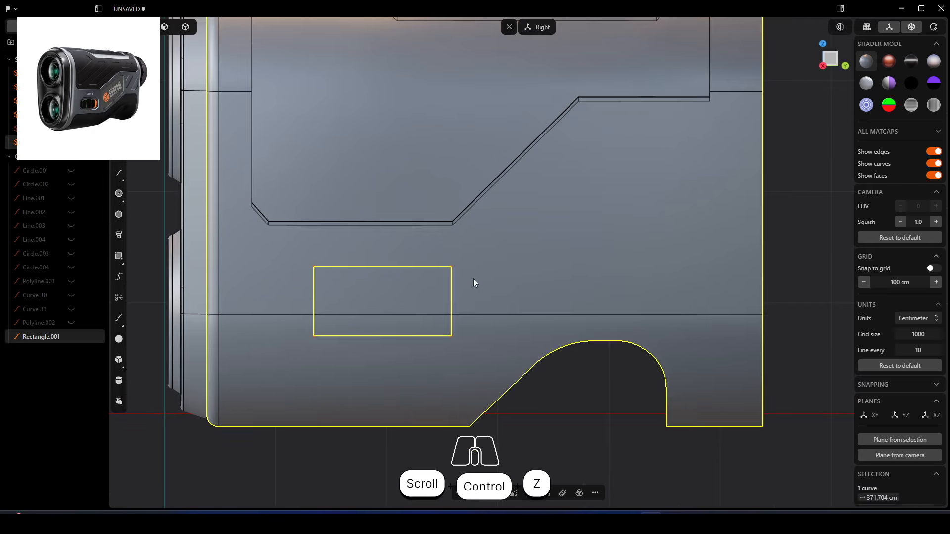
Chamfer all four corners of the uncut rectangle by about 12 cm before cutting the body
drag(486, 249, 273, 366)
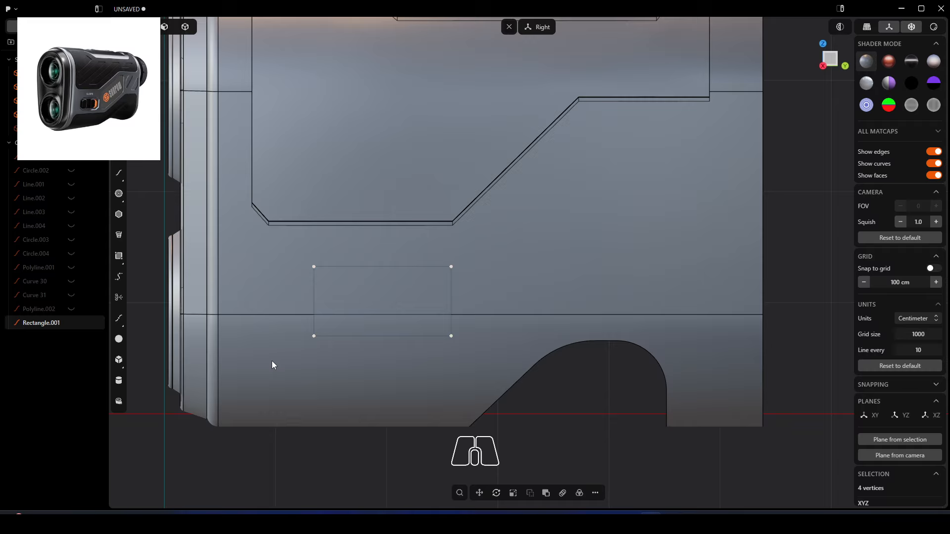
key(f)
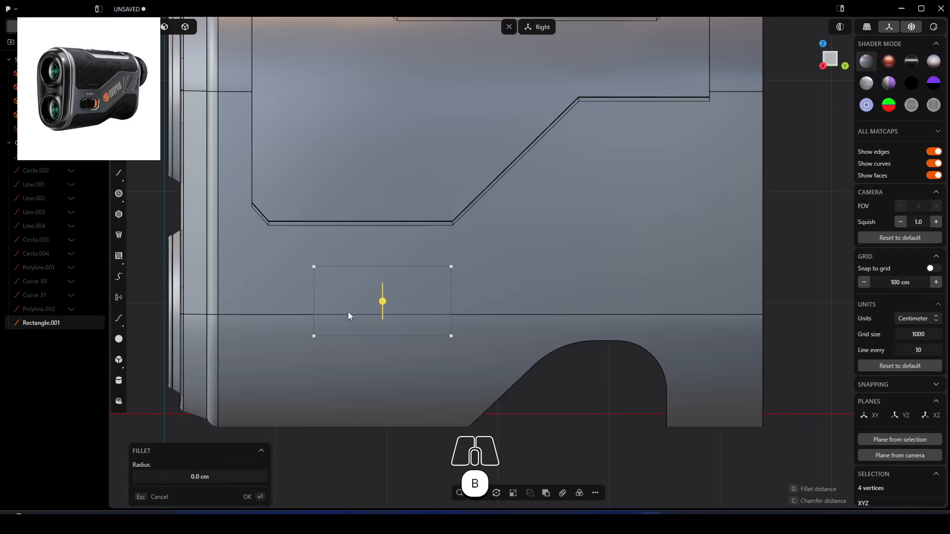
click(382, 313)
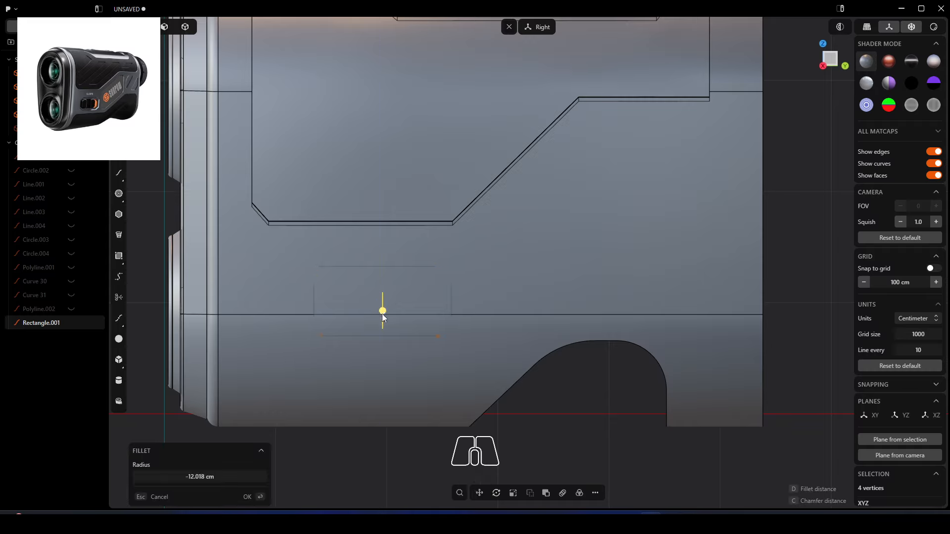
right_click(509, 388)
Offset the chamfered rectangle inward by about 8 cm to create a smaller inner outline
key(o)
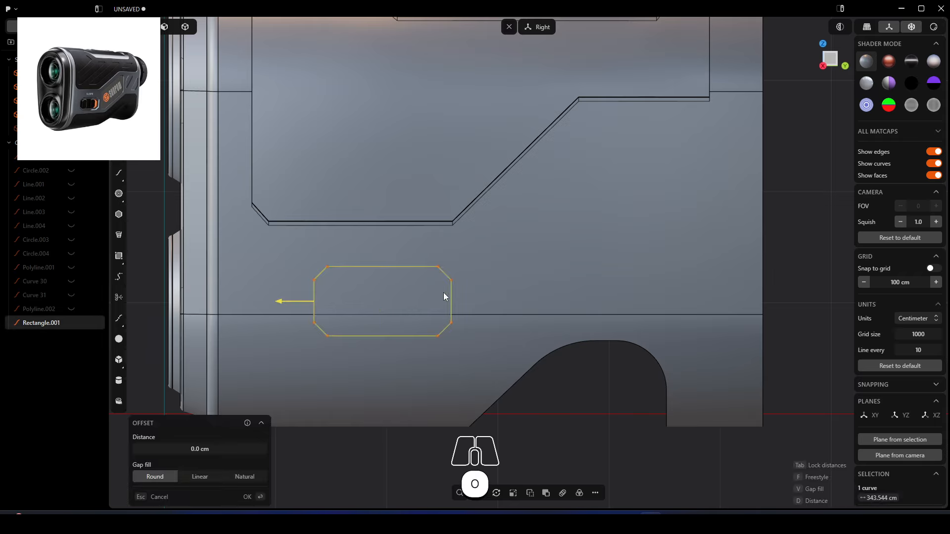
drag(285, 302, 292, 301)
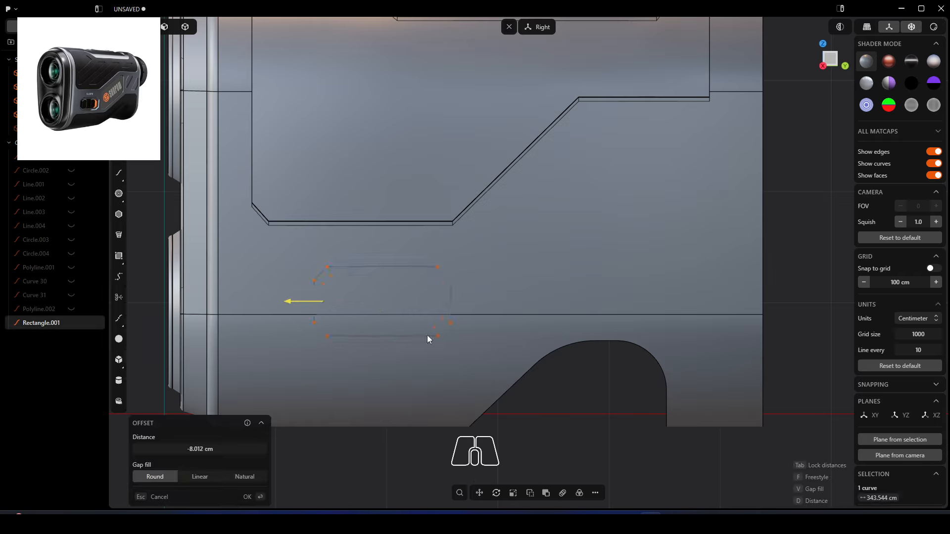
right_click(541, 395)
drag(474, 248, 295, 355)
click(557, 418)
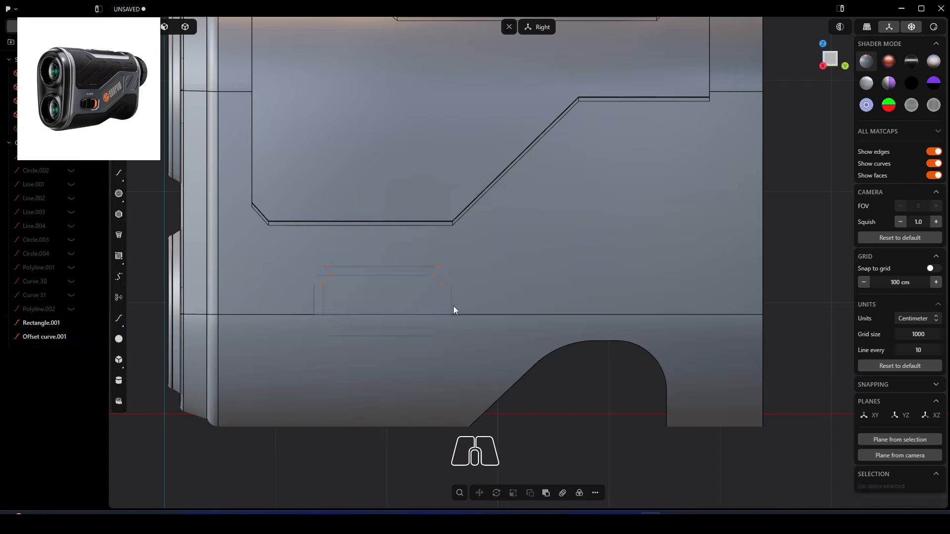
Cut the main body with the outer chamfered outline to split off a separate block
click(491, 280)
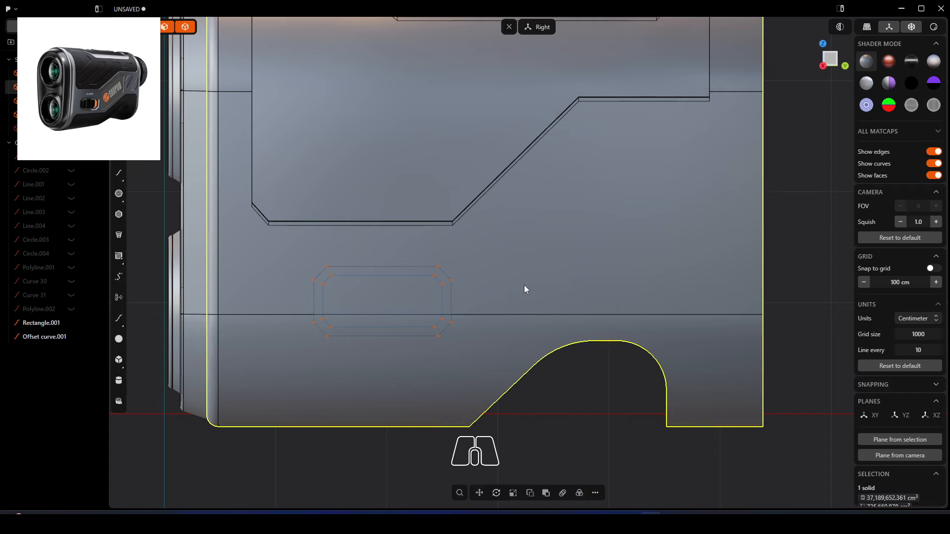
key(c)
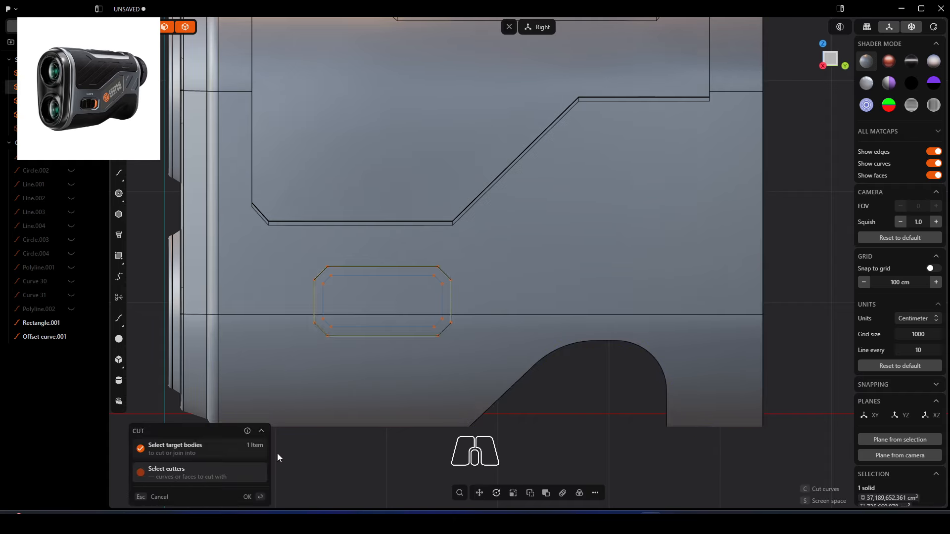
click(248, 499)
Push the two outer side faces of the cut-out block inward by about 14.5 cm to form a shallow recess
middle_drag(349, 318, 421, 306)
click(375, 287)
click(367, 287)
shift+click(367, 321)
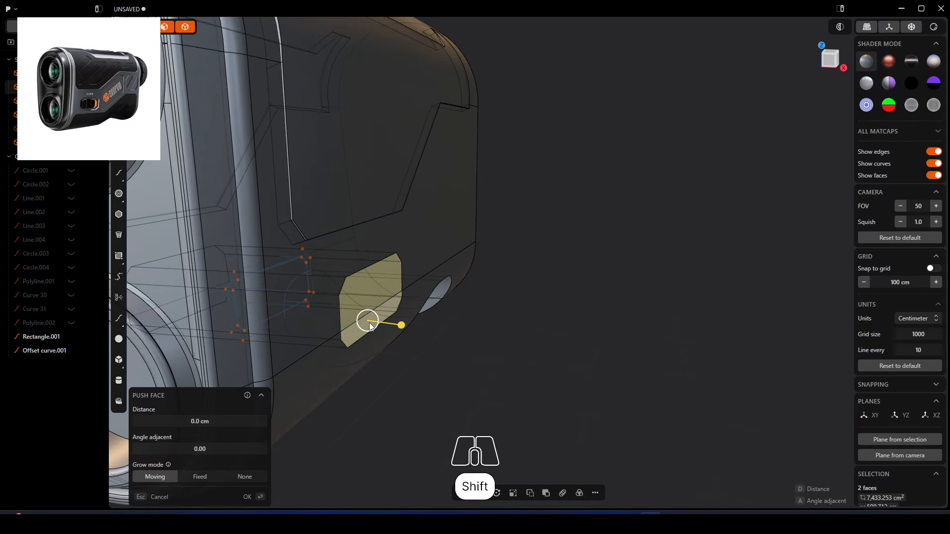
scroll(400, 325, down, 5)
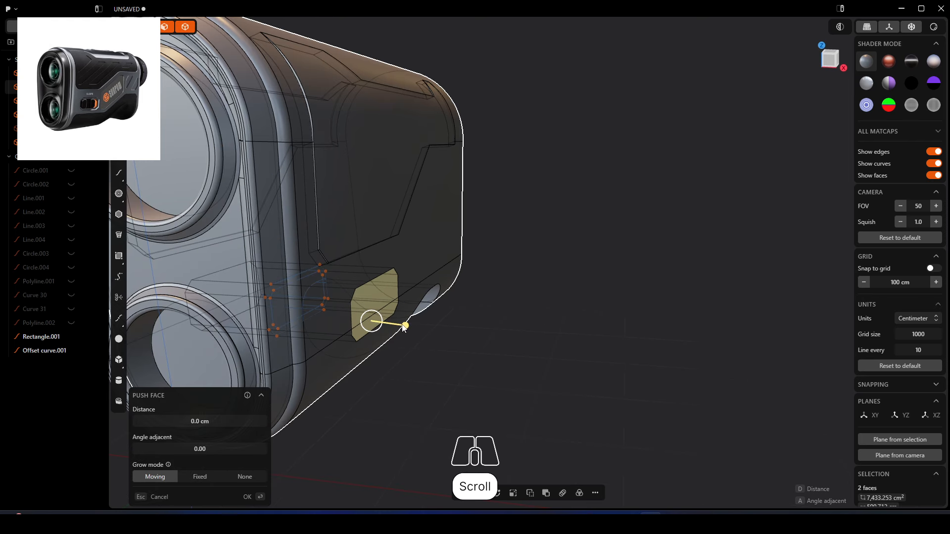
drag(398, 327, 392, 328)
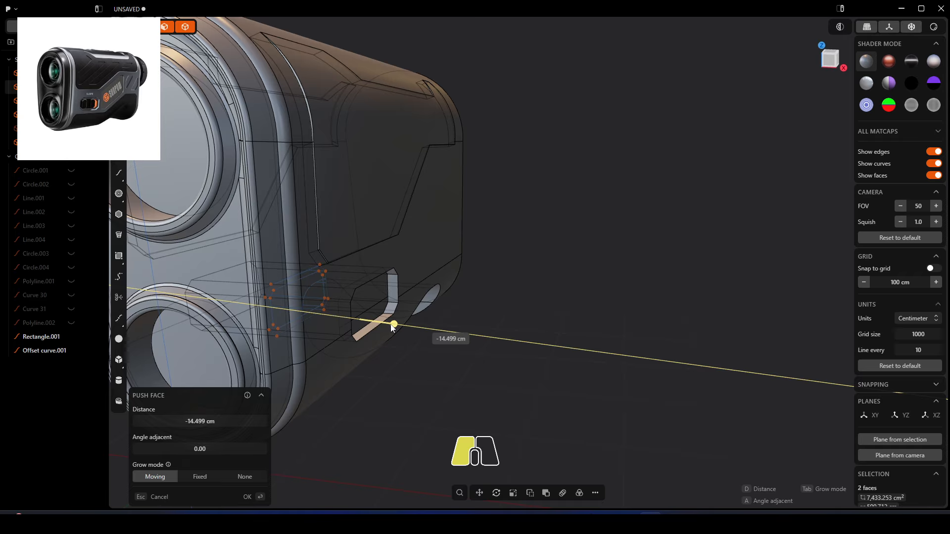
drag(391, 325, 390, 325)
right_click(447, 371)
mouse_move(447, 372)
middle_down()
mouse_move(391, 361)
mouse_move(399, 343)
mouse_move(441, 355)
middle_up()
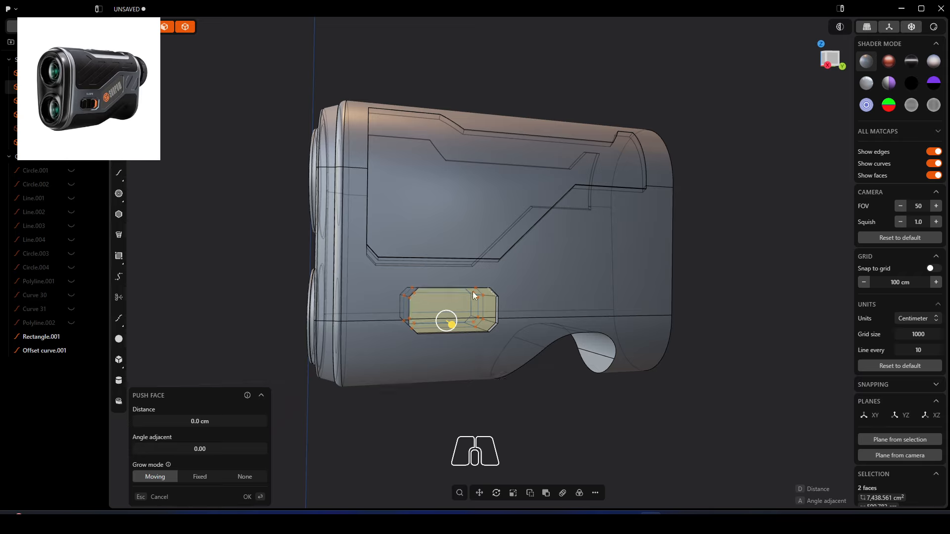
Turn off X-ray mode and return to the right-side view of the recessed pocket
key(alt)
key(Return)
key(alt)
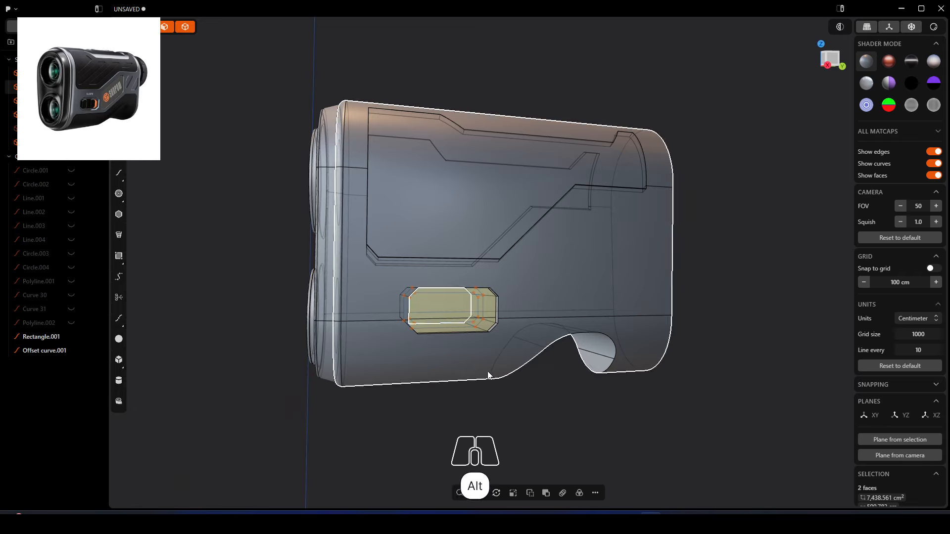
click(892, 28)
click(914, 31)
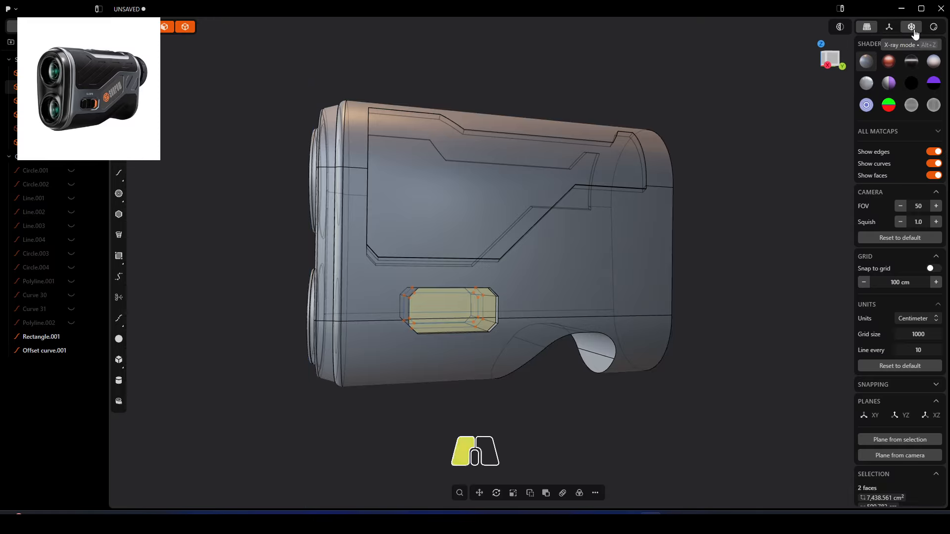
click(891, 29)
alt+middle_drag(495, 287, 440, 315)
scroll(440, 314, up, 4)
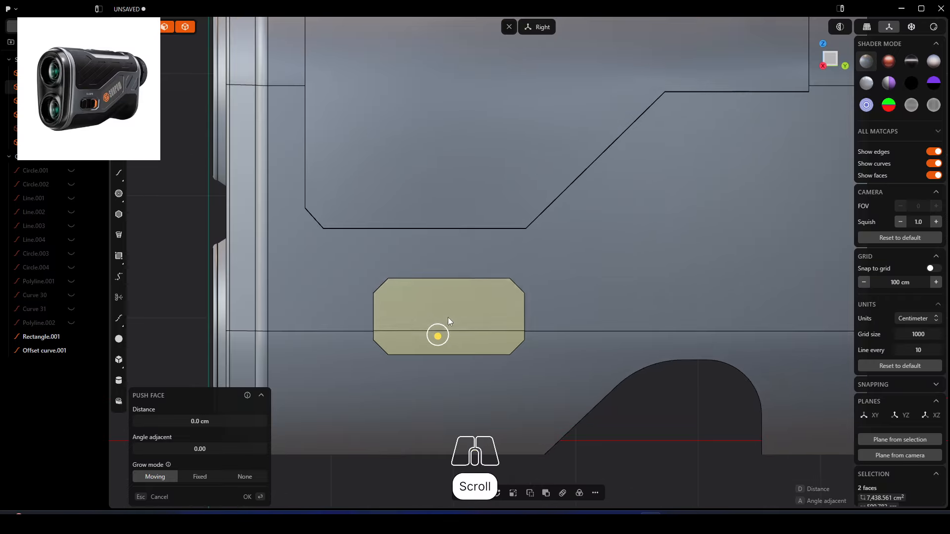
Examine the recessed side pocket and the surrounding body from several angles
click(632, 423)
scroll(384, 320, down, 4)
middle_drag(353, 332, 488, 379)
scroll(430, 359, down, 3)
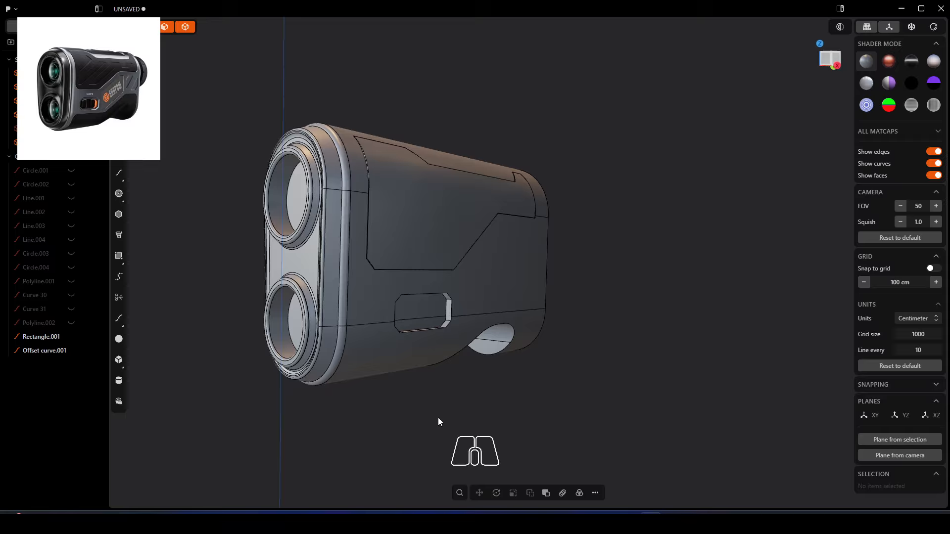
alt+middle_drag(439, 422, 483, 402)
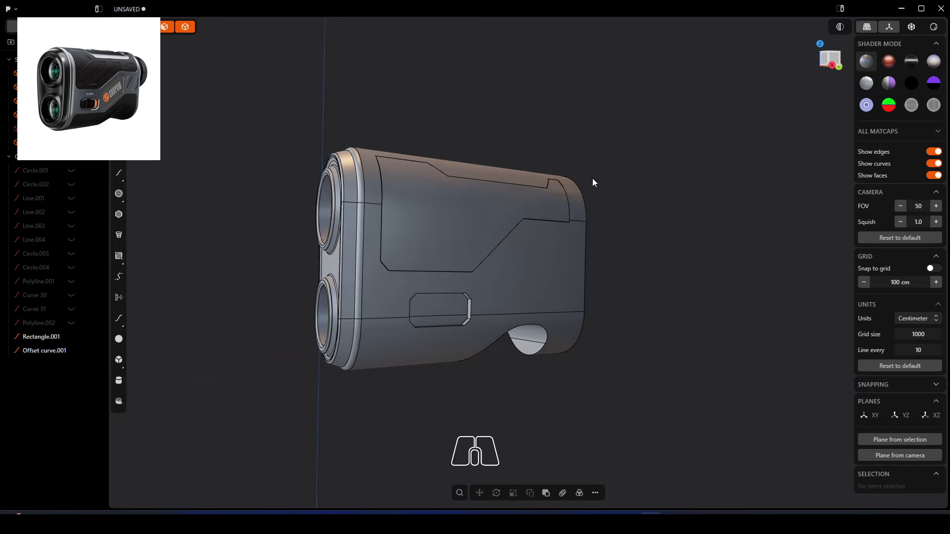
middle_drag(633, 236, 648, 274)
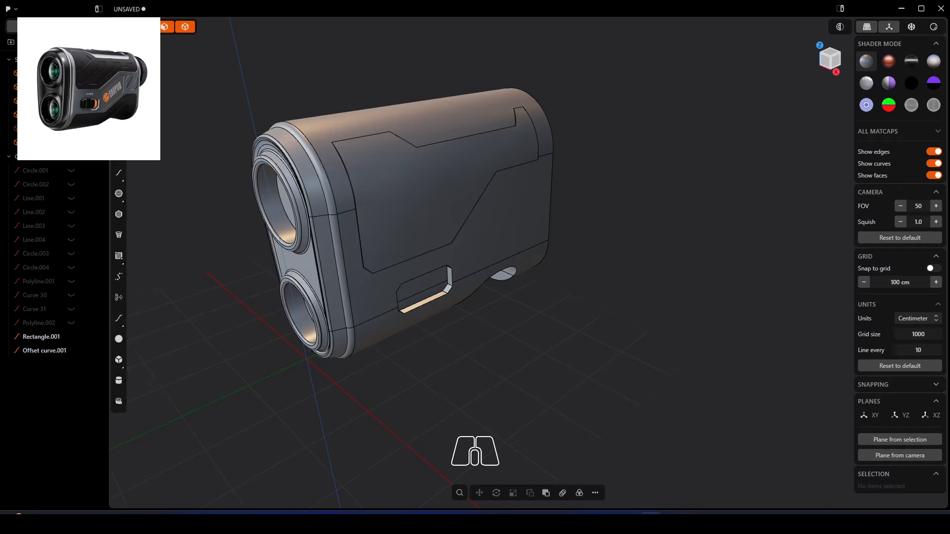
middle_drag(563, 325, 534, 330)
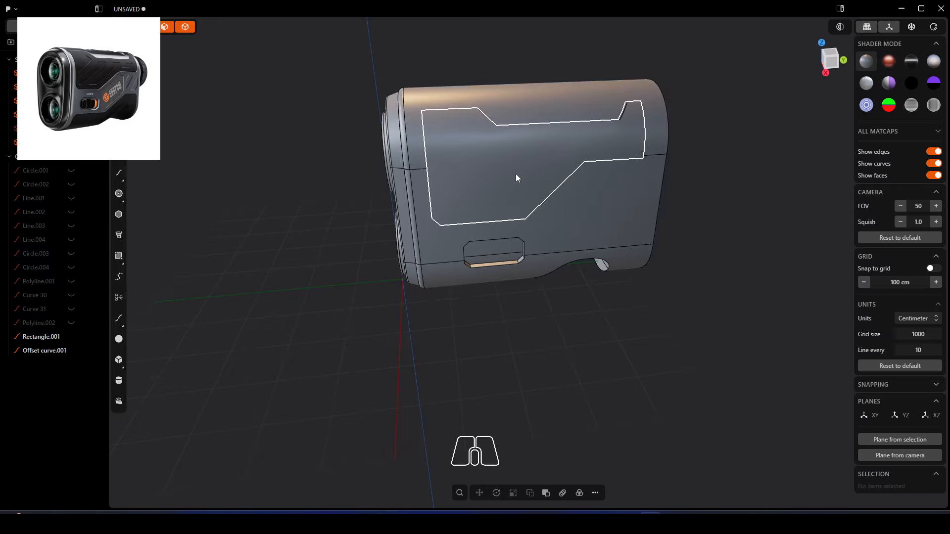
middle_drag(580, 252, 569, 330)
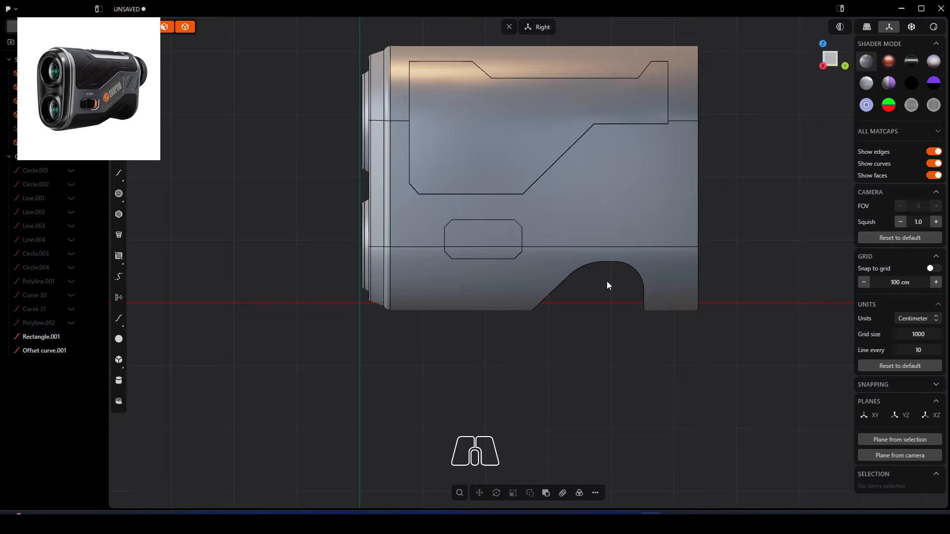
middle_drag(607, 285, 494, 248)
scroll(495, 248, up, 5)
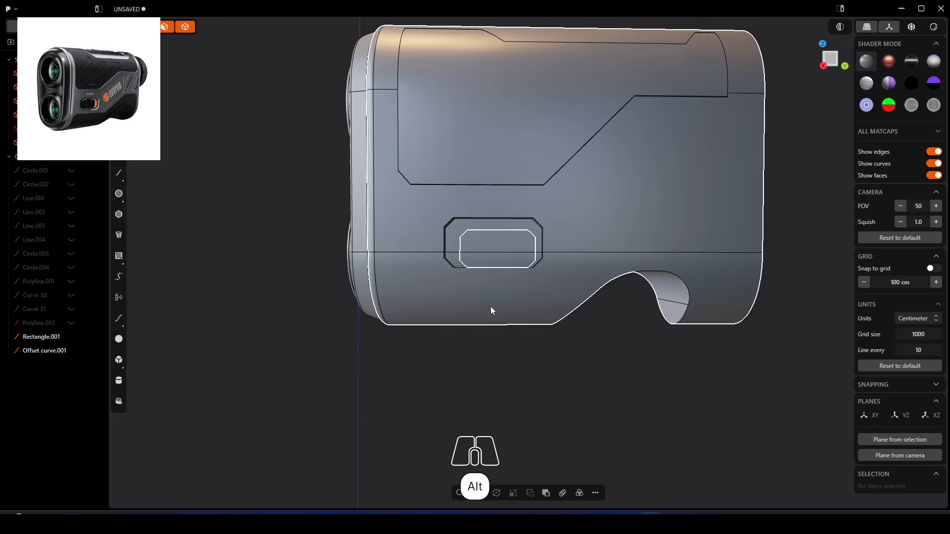
Cut the recessed pocket block with the inner chamfered outline in X-ray mode to split off an inner block
alt+middle_drag(486, 264, 530, 286)
scroll(488, 243, up, 3)
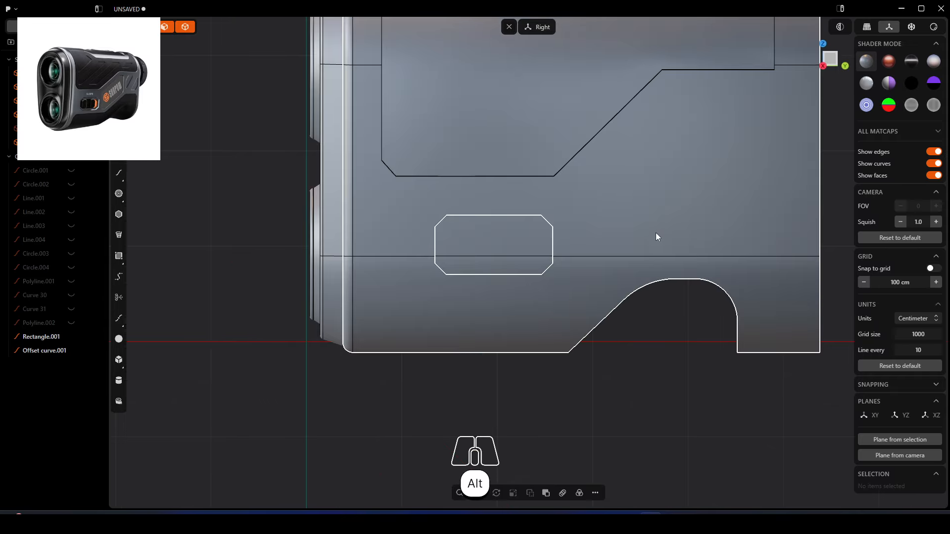
click(912, 31)
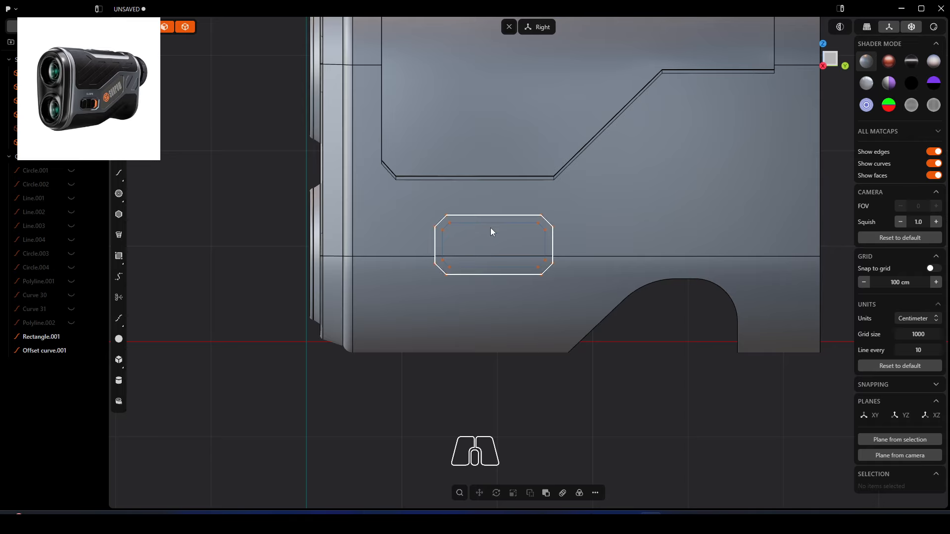
key(c)
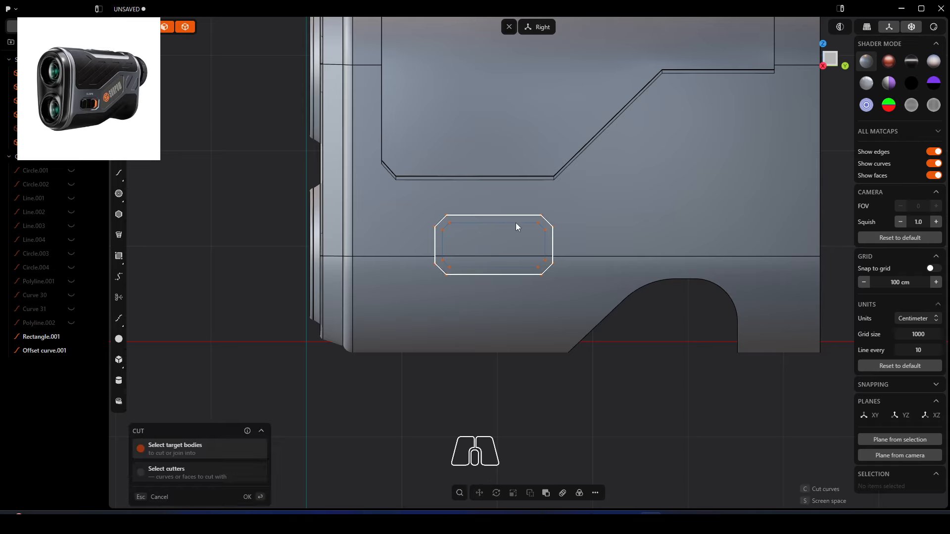
click(459, 224)
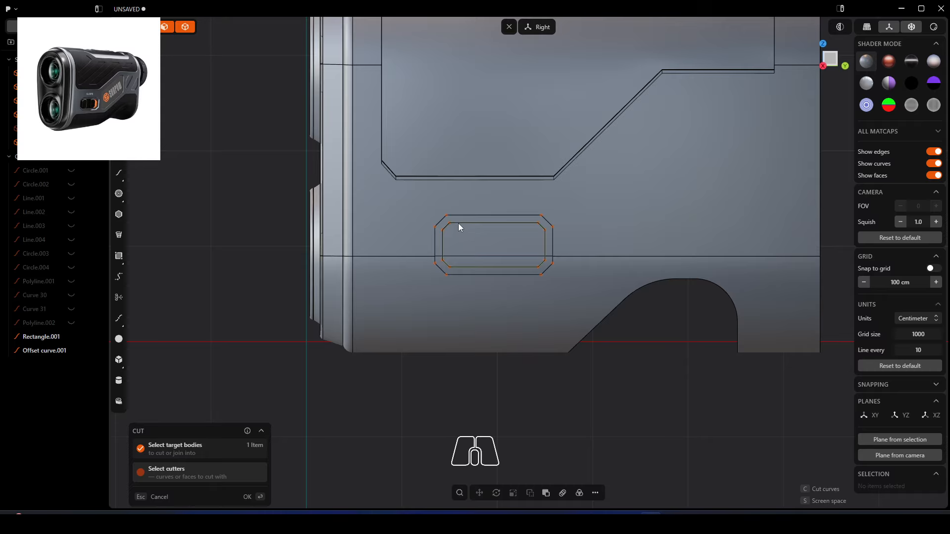
key(Return)
middle_drag(302, 462, 507, 311)
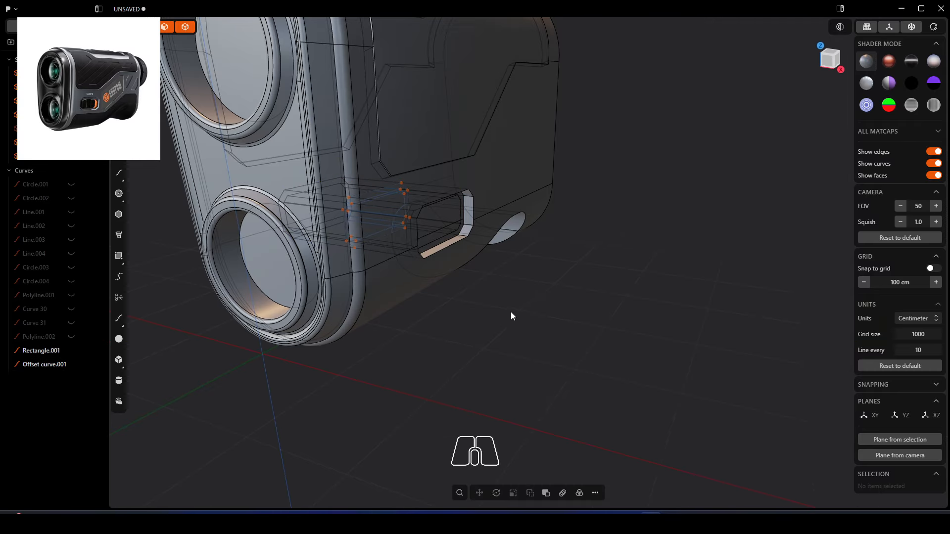
click(912, 27)
Push the two outer side faces of the inner block slightly inward so they sit deeper than the surrounding rim
middle_drag(520, 238, 472, 243)
scroll(453, 215, up, 4)
click(471, 228)
click(444, 226)
shift+click(445, 250)
drag(478, 252, 472, 251)
right_click(505, 287)
Push the two faces of the chamfered rim around the pocket slightly outward toward the body's surface
scroll(469, 258, up, 5)
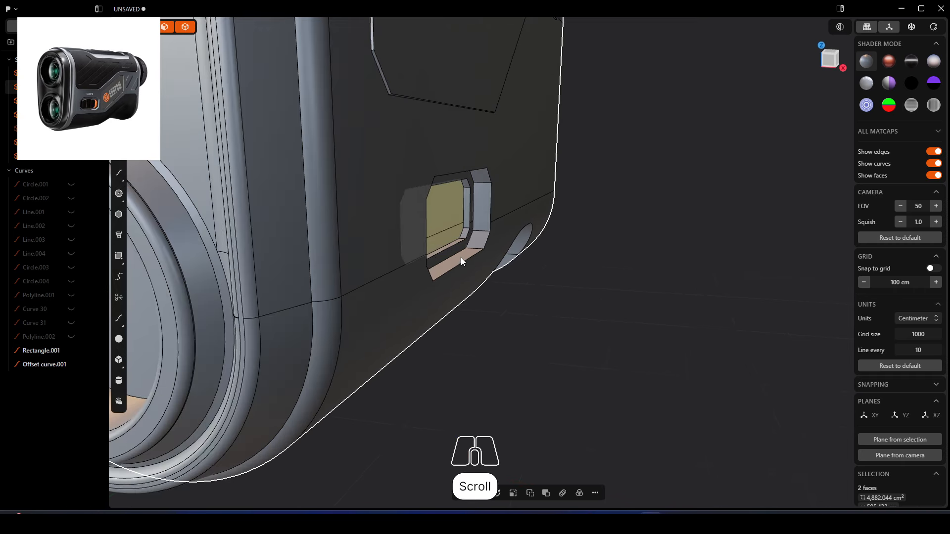
click(453, 247)
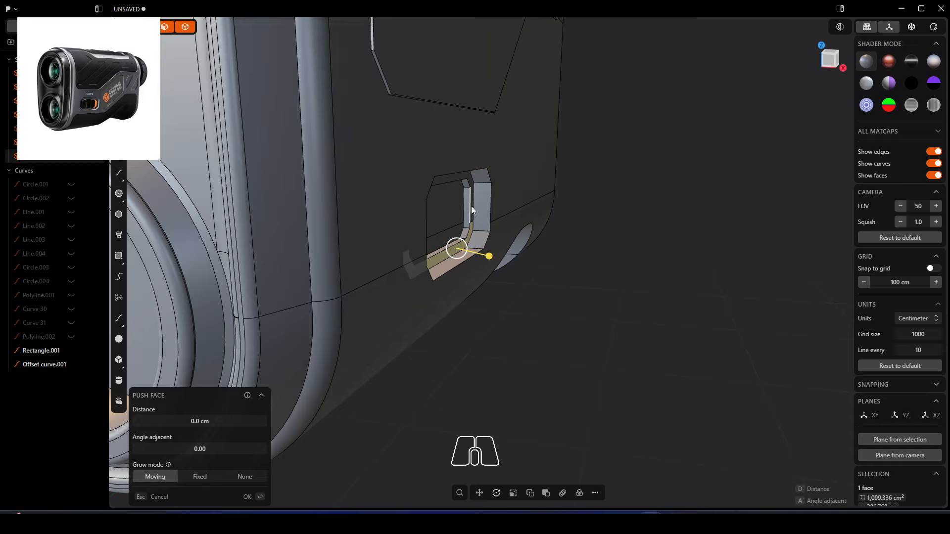
middle_drag(471, 206, 439, 164)
shift+click(438, 164)
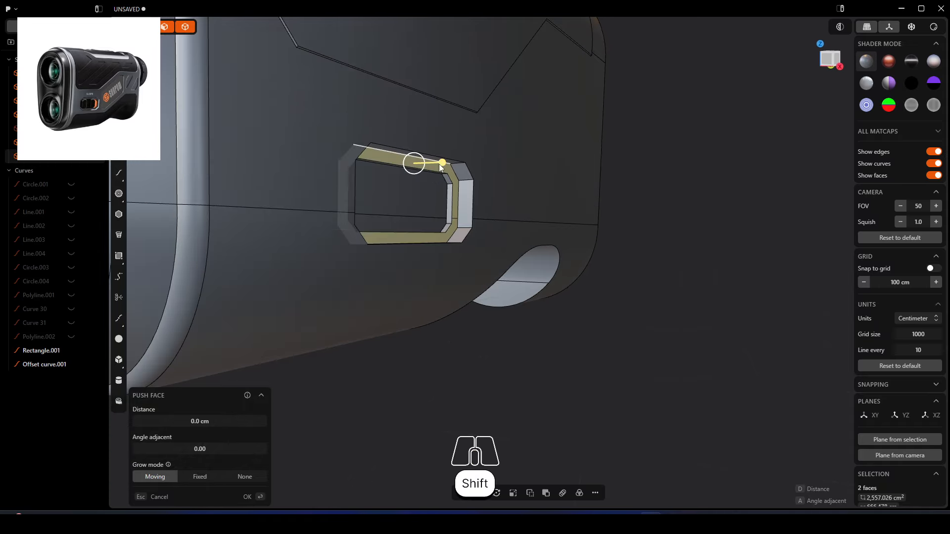
drag(439, 164, 450, 167)
right_click(622, 233)
click(665, 269)
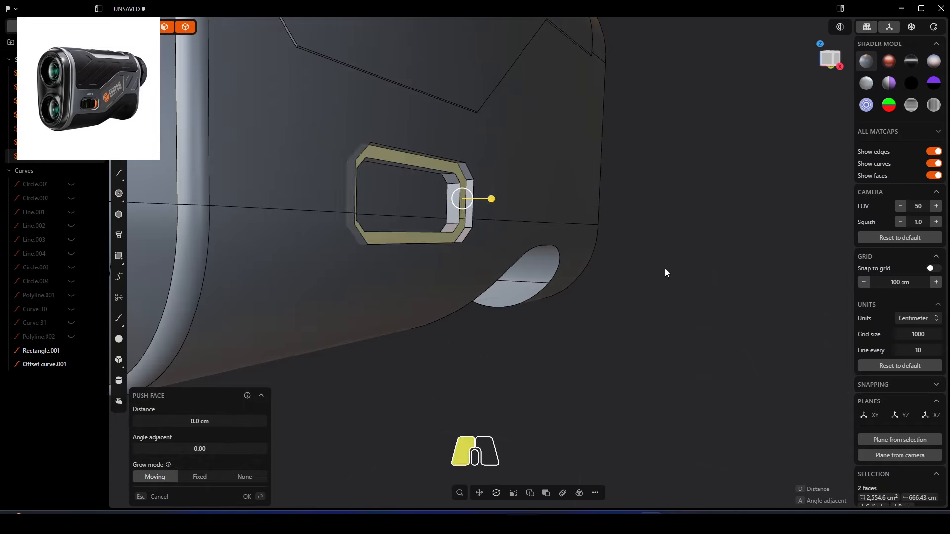
Push the two faces of the inner block back outward toward the rim
click(386, 191)
click(392, 220)
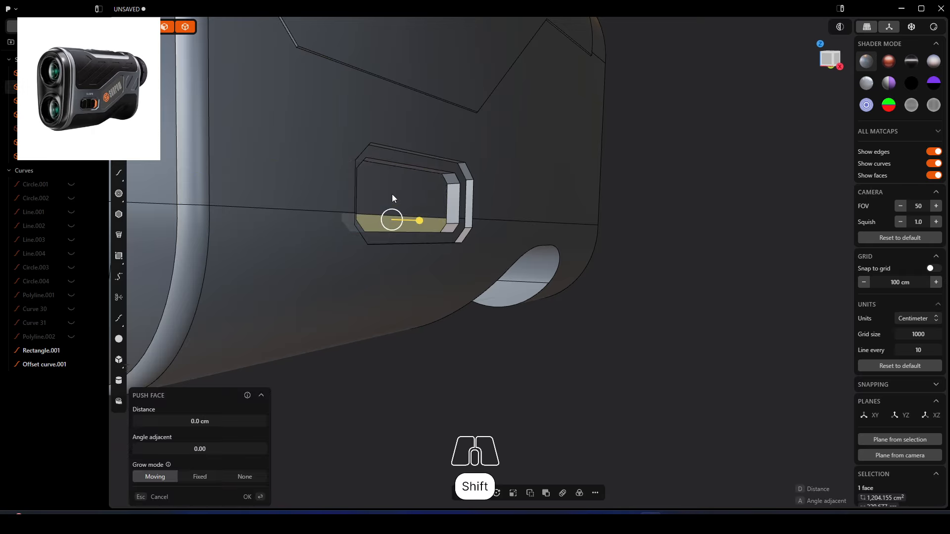
shift+click(392, 194)
middle_drag(392, 194, 416, 198)
drag(420, 194, 434, 196)
click(542, 310)
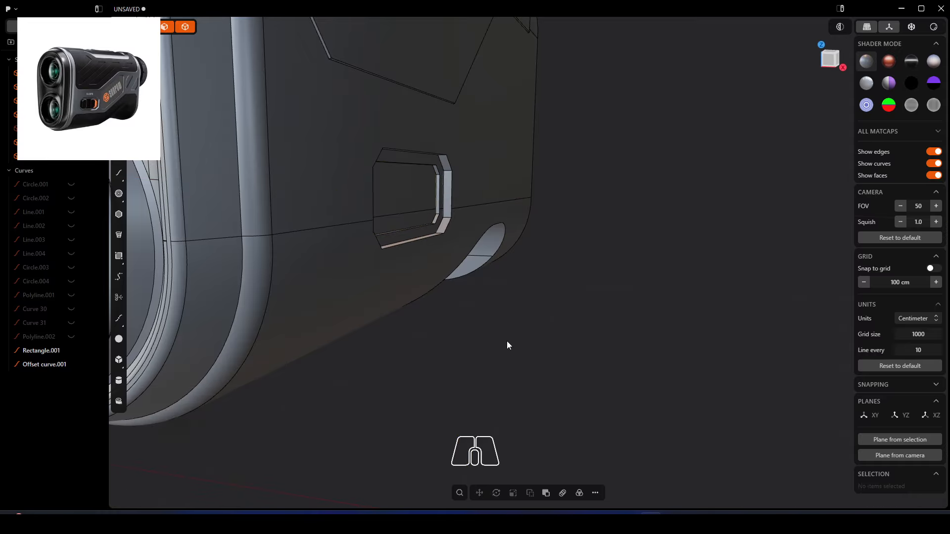
Hide the inner block in the right-side view to expose the region of the inner chamfered outline
middle_drag(506, 340, 408, 311)
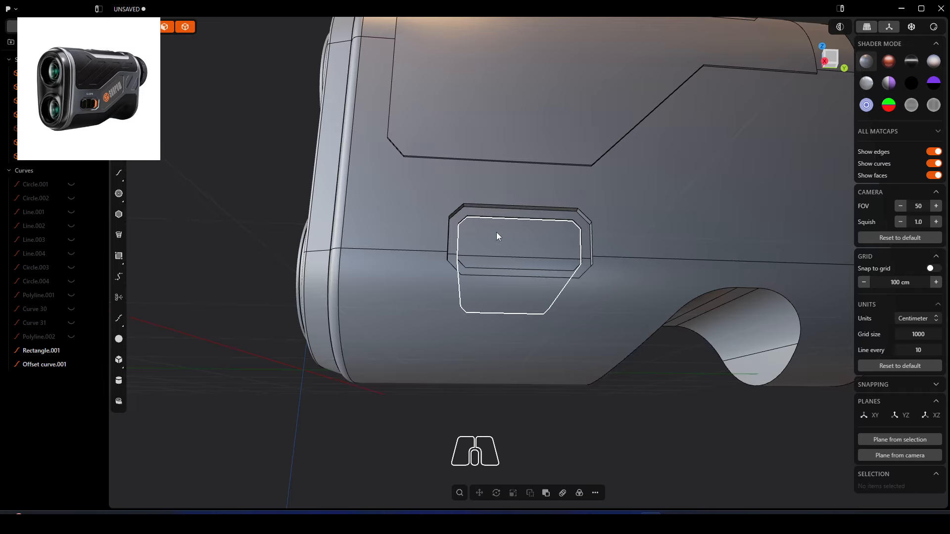
scroll(497, 233, up, 2)
click(460, 237)
scroll(468, 248, up, 2)
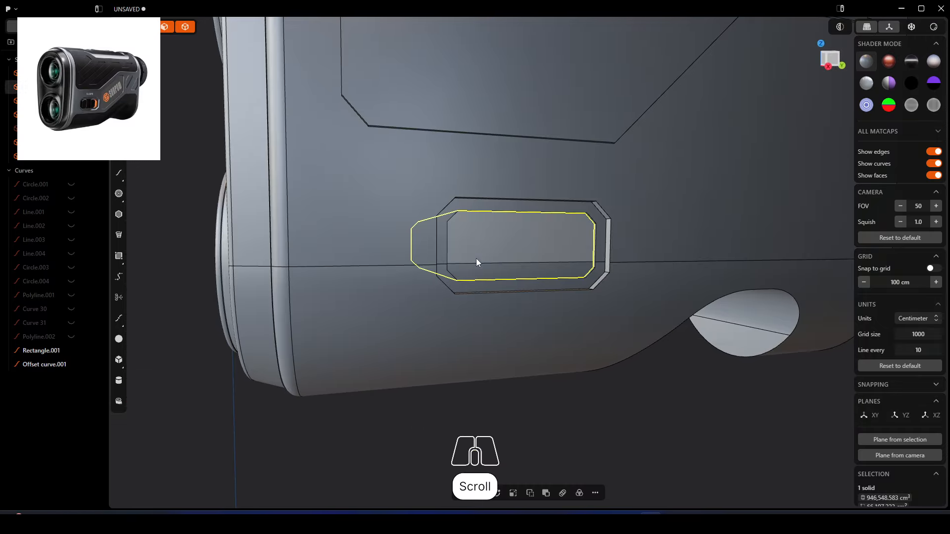
alt+middle_drag(512, 246, 554, 252)
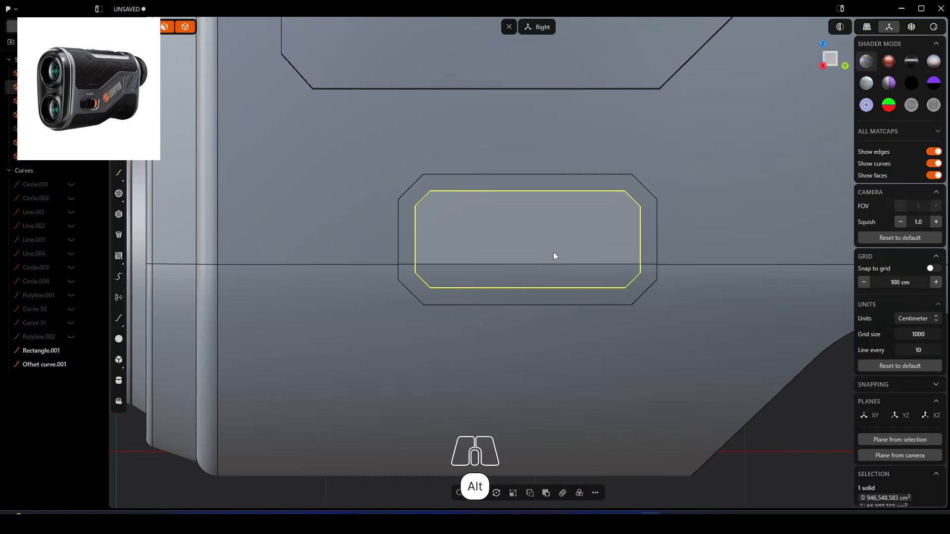
scroll(514, 242, up, 2)
scroll(514, 243, down, 3)
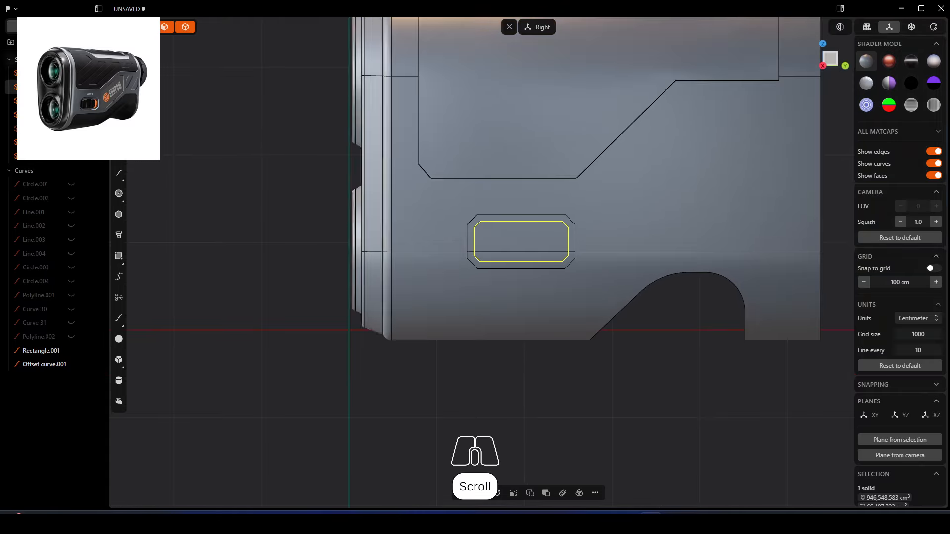
click(71, 73)
click(71, 73)
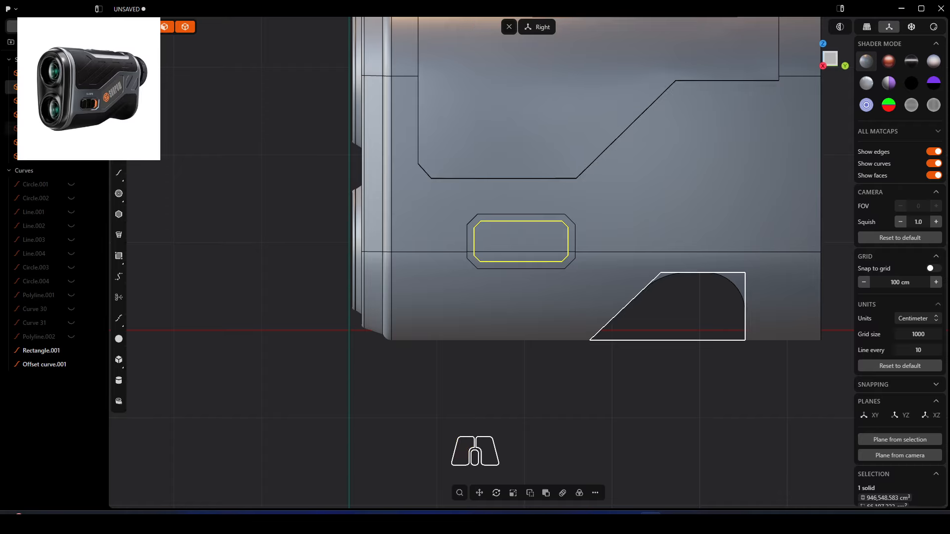
click(662, 411)
click(492, 235)
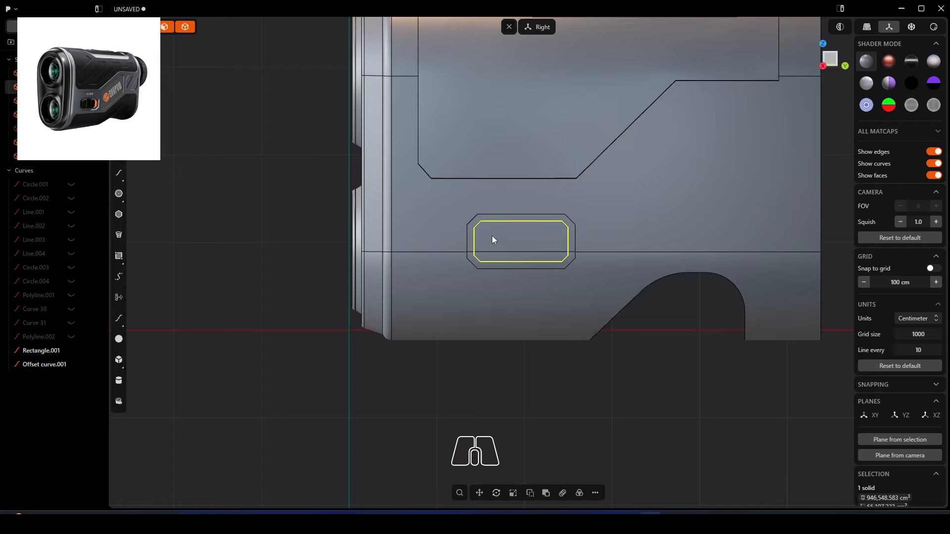
click(72, 87)
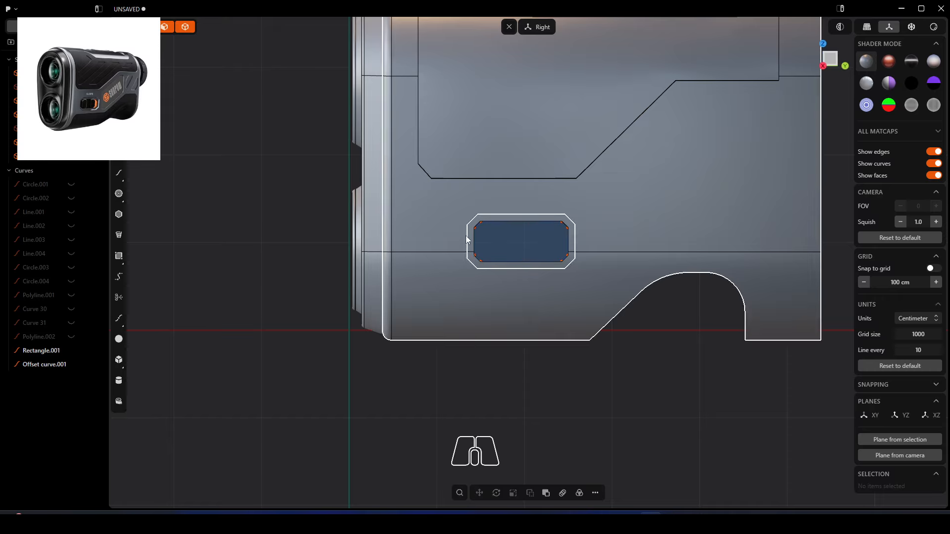
Extrude the inner chamfered region about 110.3 cm toward the pocket as a separate body
click(490, 236)
key(e)
middle_drag(462, 261, 521, 247)
drag(488, 224, 544, 244)
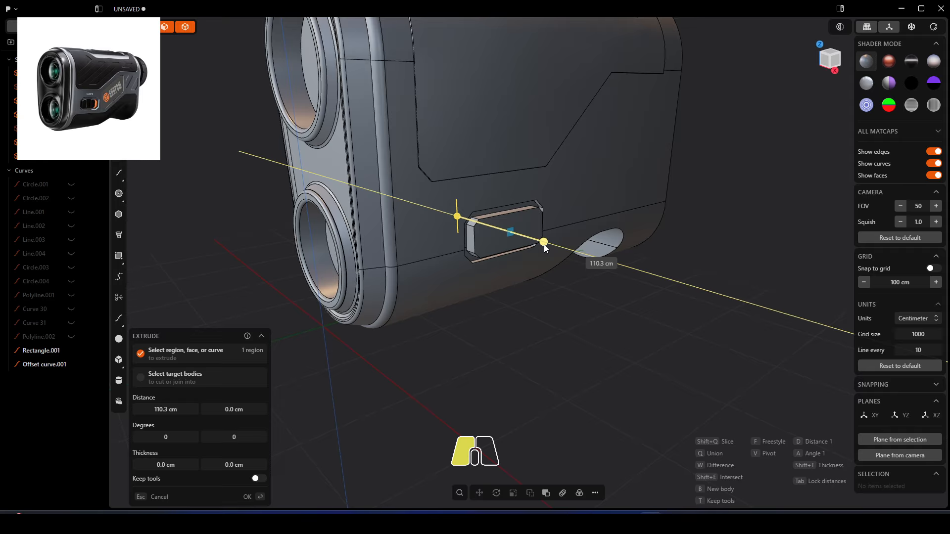
middle_drag(545, 299, 469, 299)
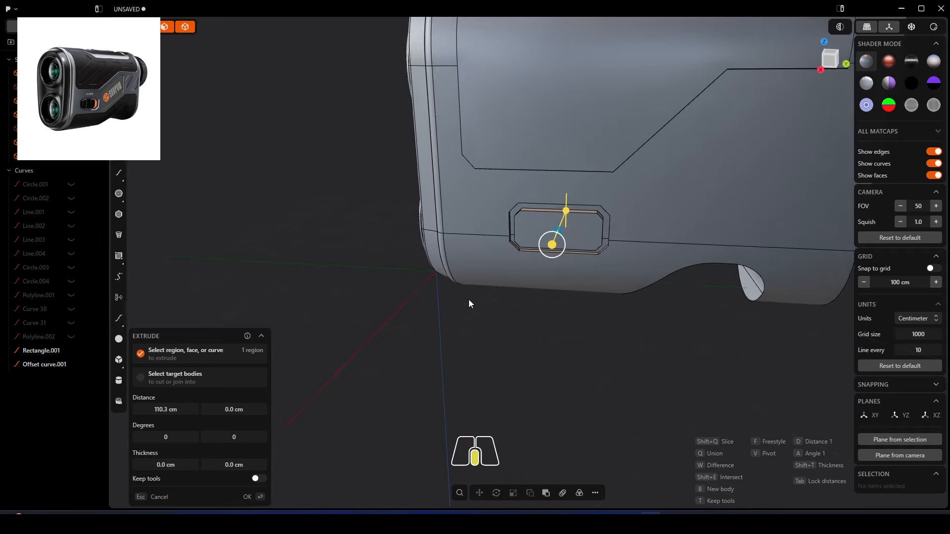
scroll(558, 256, up, 5)
key(Return)
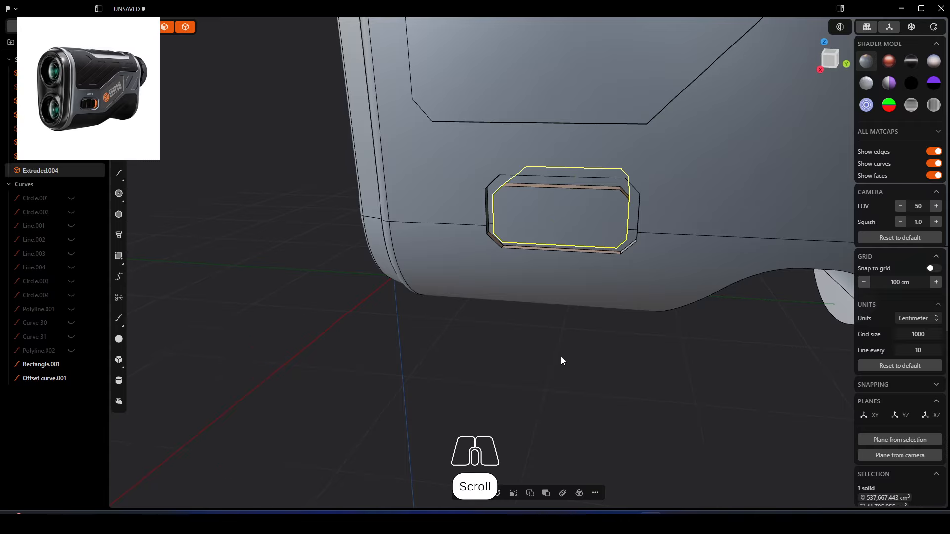
Try narrowing the extruded block to about 0.65 along the Y axis, and undo both the scaling and the extrusion
alt+middle_drag(559, 356, 521, 313)
scroll(595, 308, up, 3)
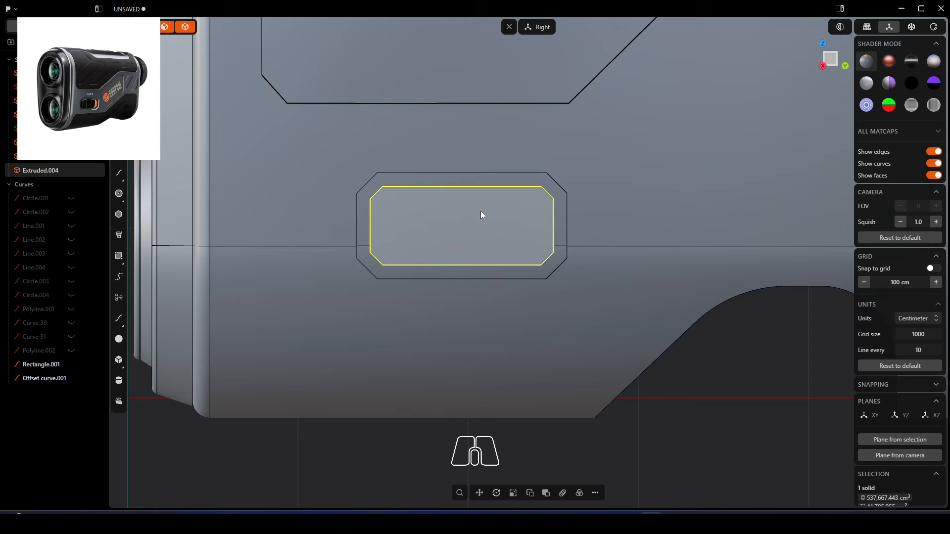
key(s)
drag(494, 225, 485, 226)
key(ctrl+z)
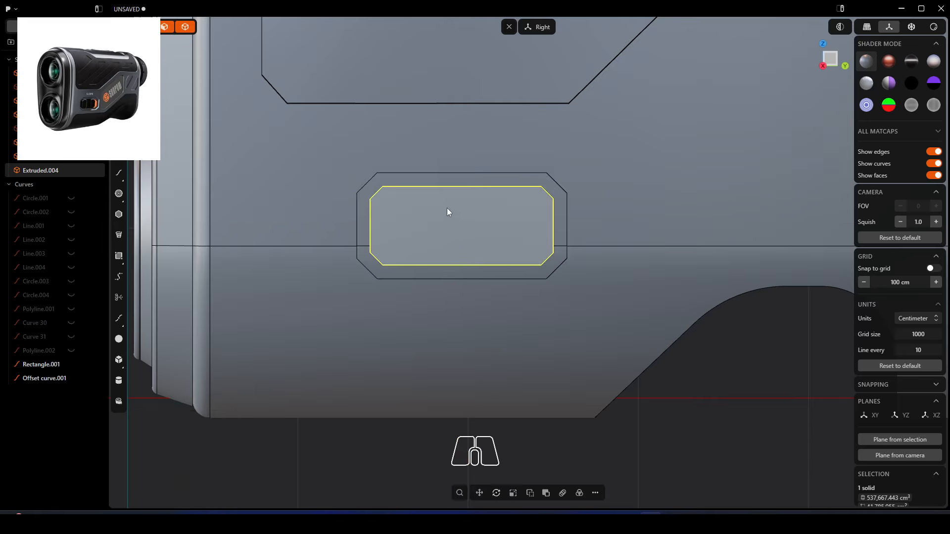
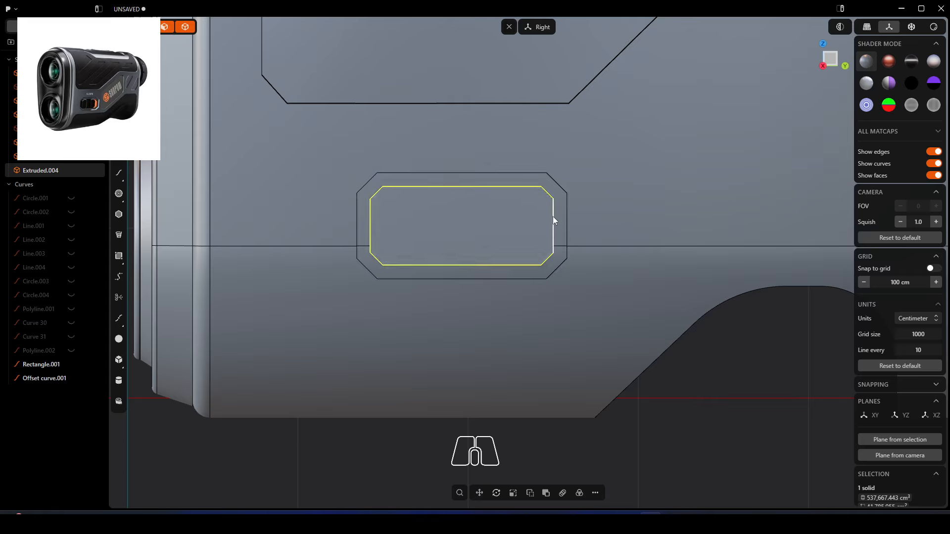
key(s)
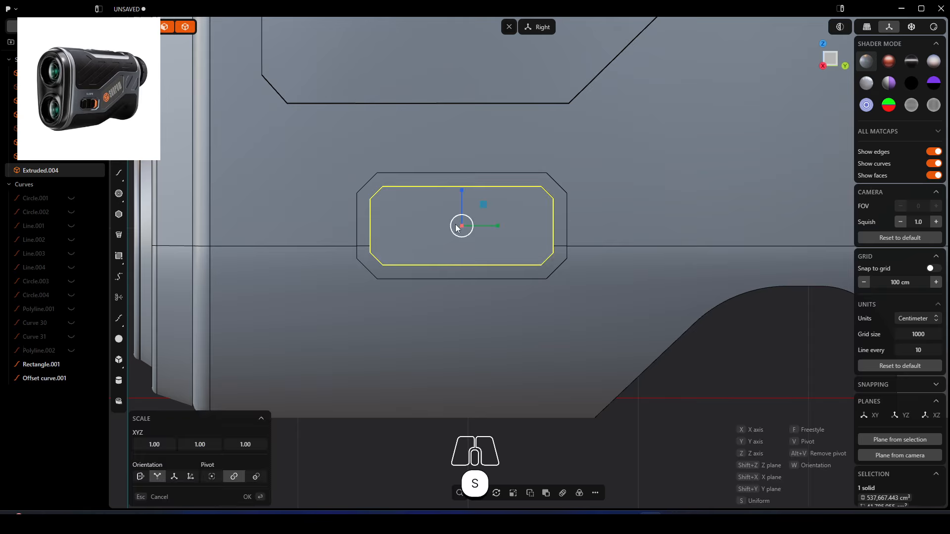
mouse_move(489, 226)
mouse_down()
mouse_move(464, 226)
mouse_move(480, 228)
mouse_up()
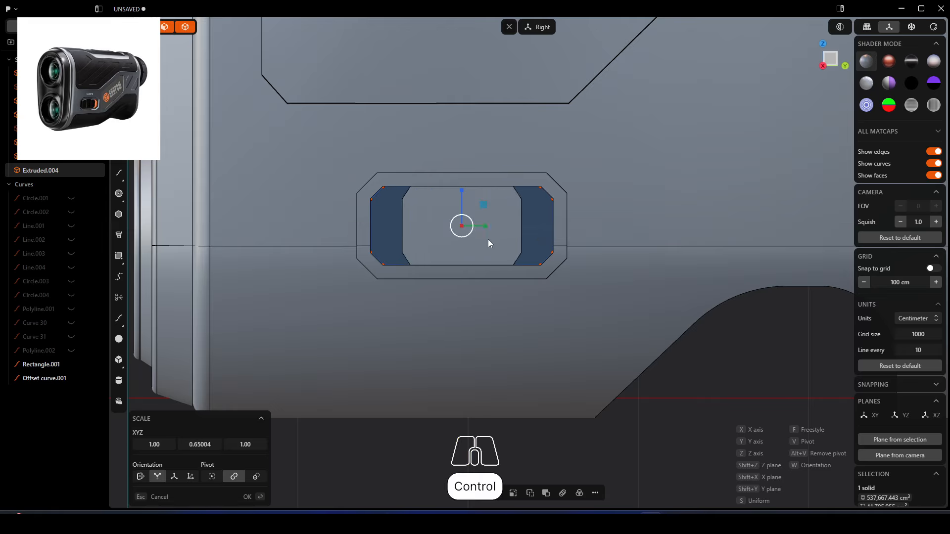
key(ctrl+z)
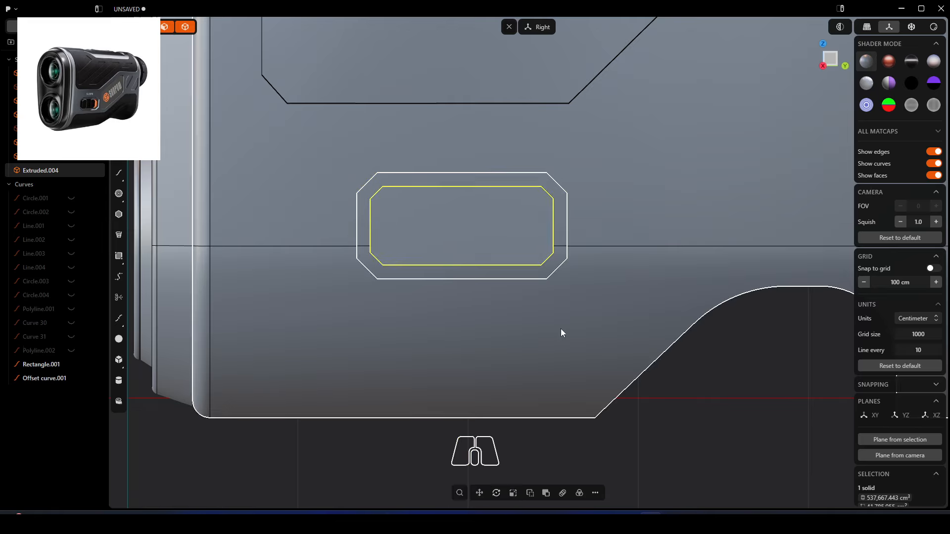
key(ctrl+z)
key(ctrl+z)
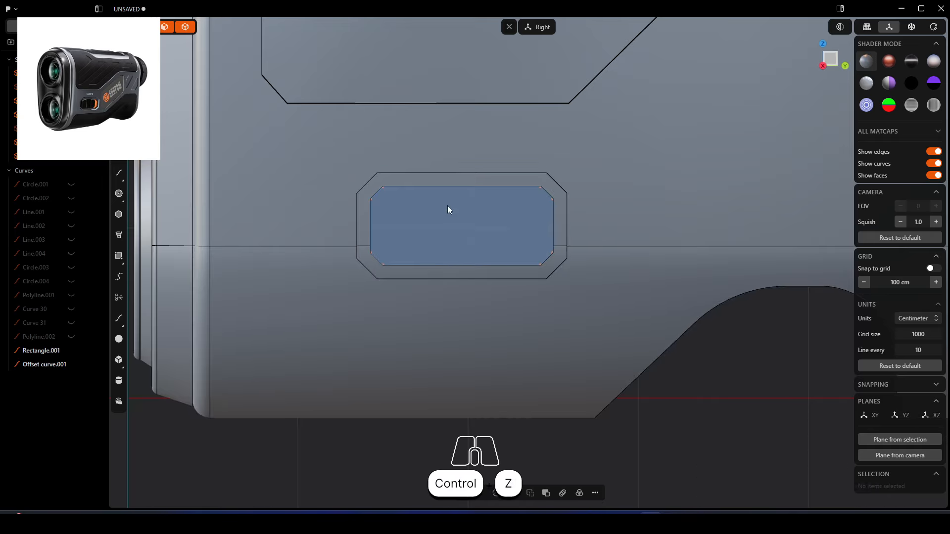
Offset the inner chamfered region inward by about 1.74 cm and hide the original rectangle and offset outline curves
click(468, 209)
key(e)
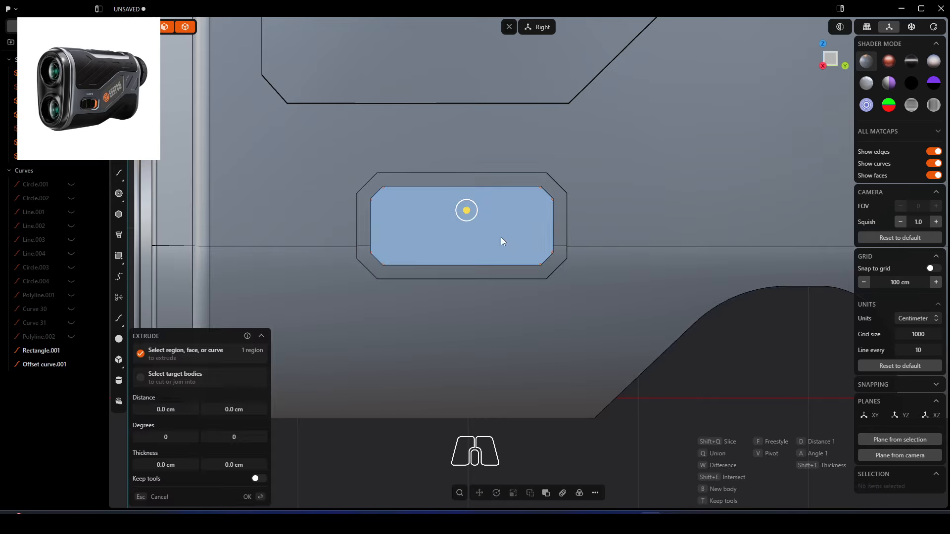
key(o)
drag(500, 226, 495, 226)
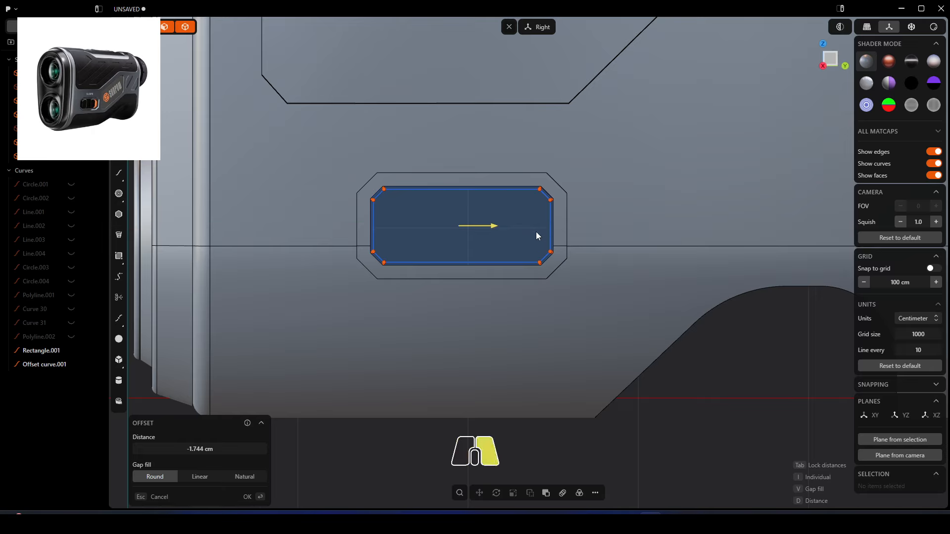
key(Return)
scroll(553, 215, up, 3)
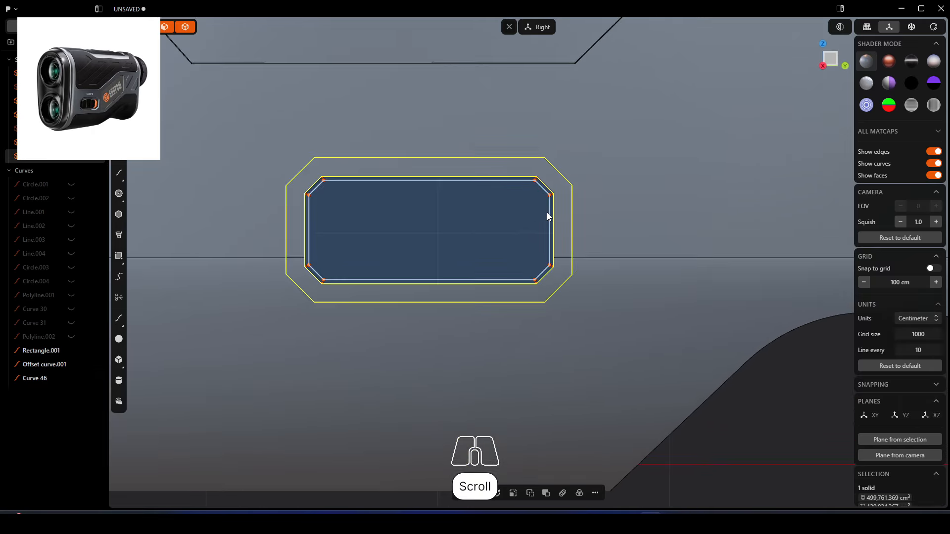
scroll(547, 216, up, 2)
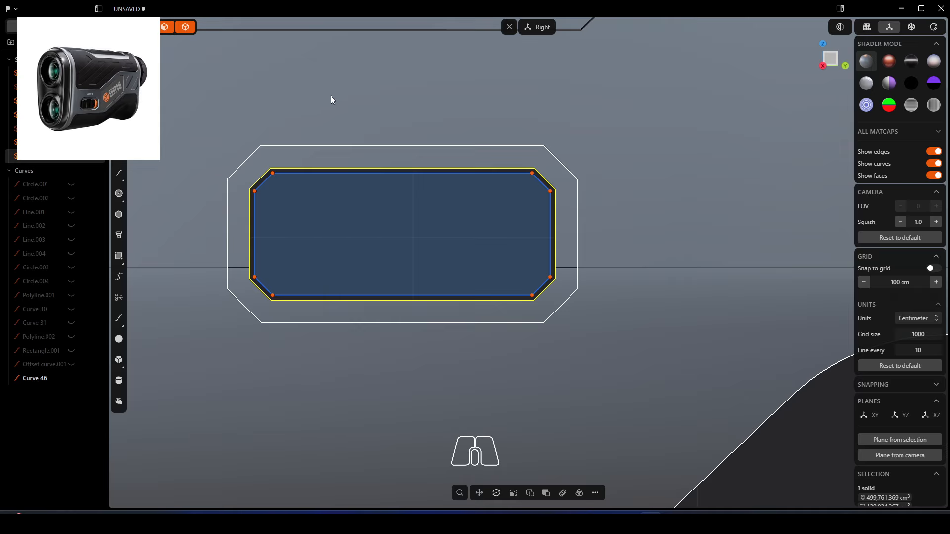
Move the four vertices at the new outline's right end inward along Y, shortening it to roughly three quarters of its width
key(1)
drag(655, 152, 478, 379)
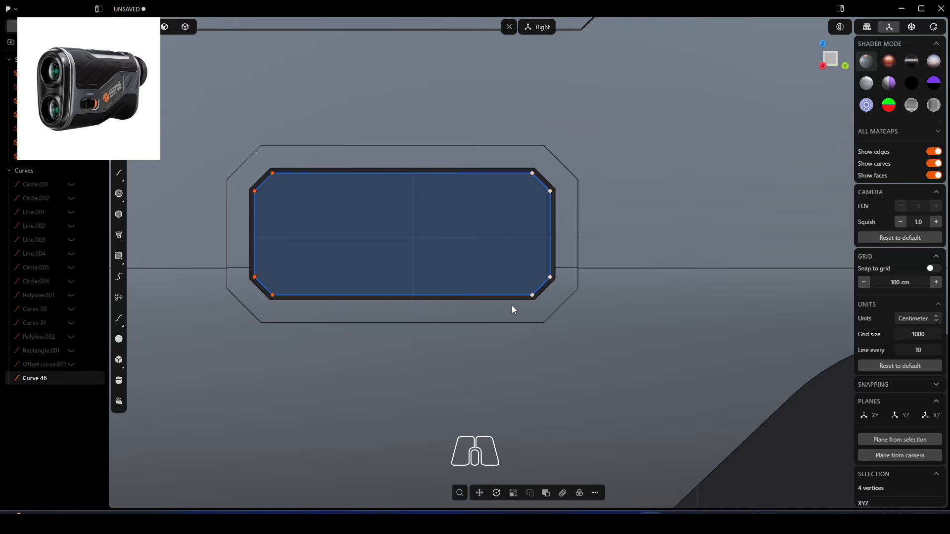
key(g)
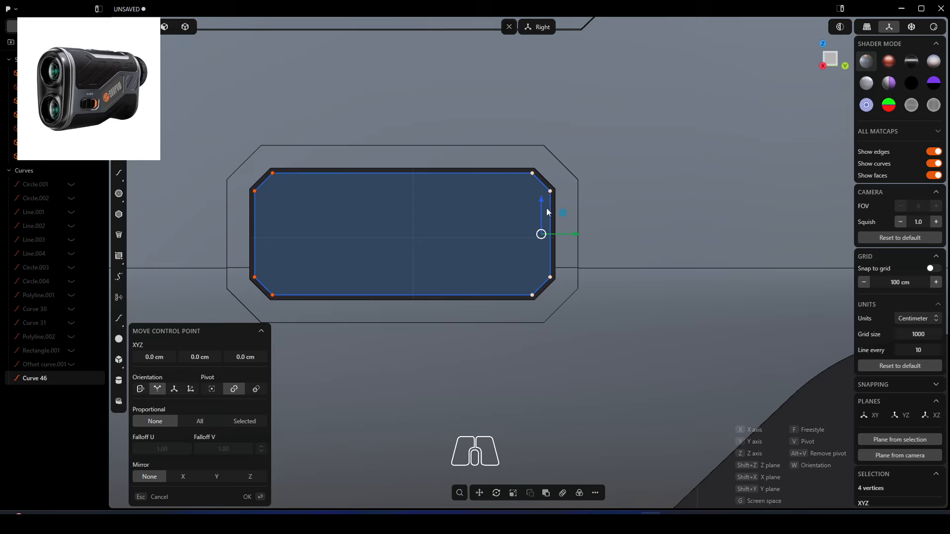
drag(577, 235, 497, 234)
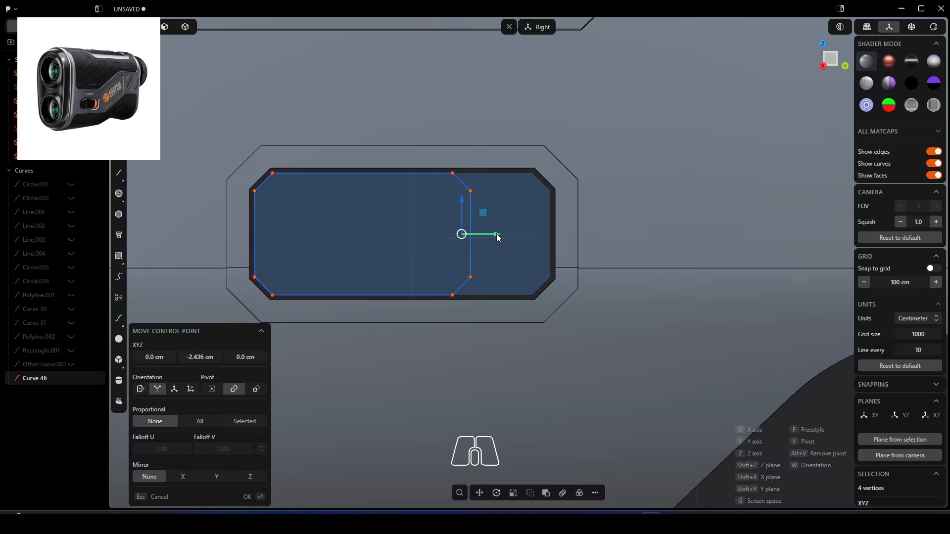
click(609, 275)
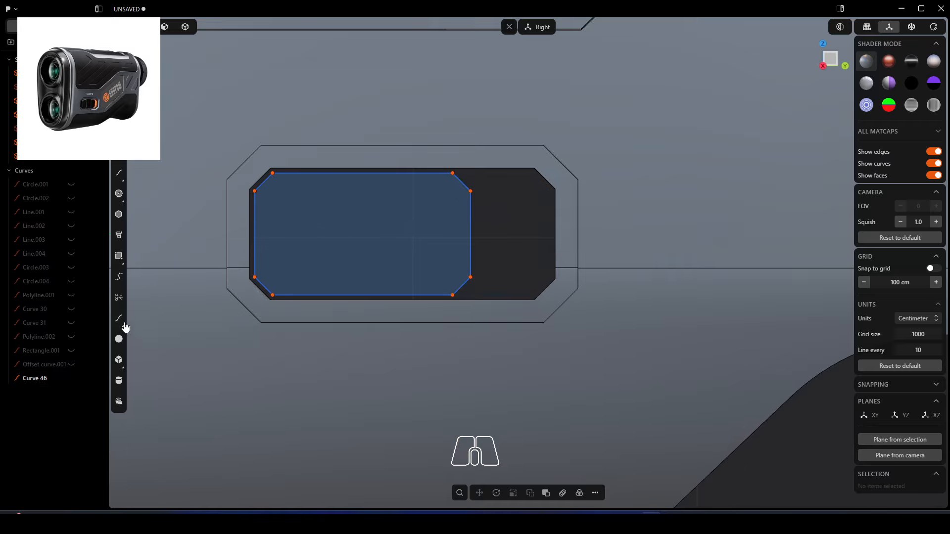
Extrude the shortened chamfered region into the pocket as a separate block
middle_drag(351, 216, 407, 223)
key(5)
click(386, 224)
key(e)
drag(412, 222, 589, 254)
right_click(622, 359)
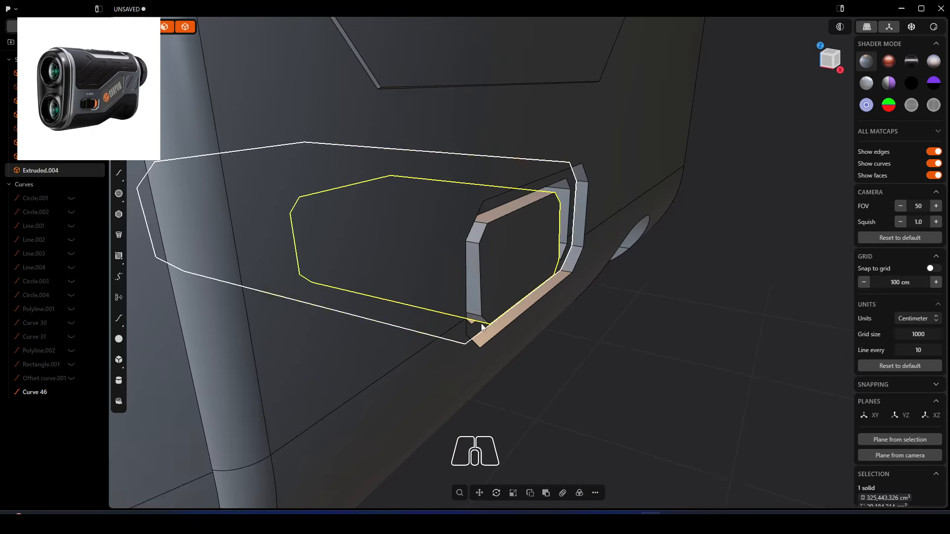
Try extruding the shortened region again by about 27.2 cm, and undo that extrusion
middle_drag(621, 358, 740, 231)
key(e)
mouse_move(591, 270)
middle_down()
mouse_move(581, 282)
mouse_move(543, 249)
mouse_move(588, 254)
middle_up()
drag(633, 297, 661, 313)
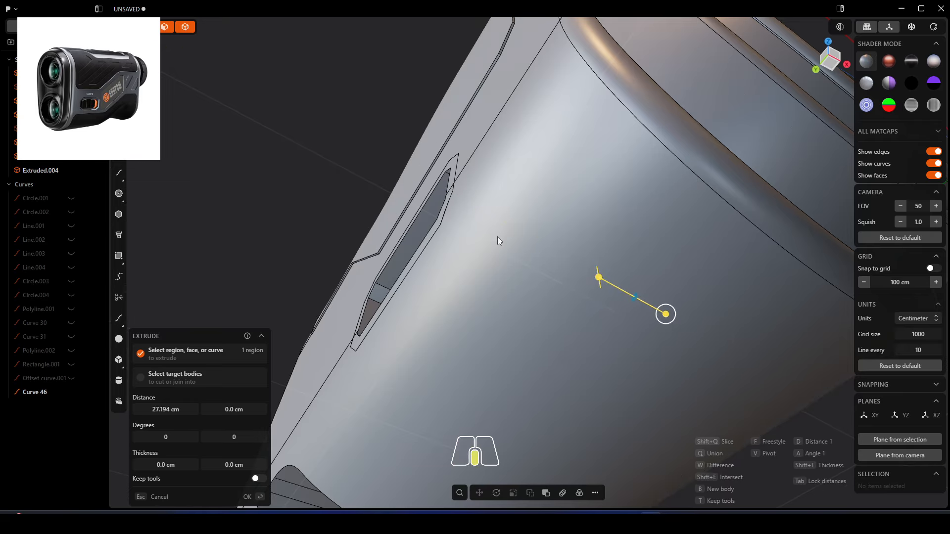
middle_drag(498, 237, 475, 199)
key(ctrl+z)
middle_drag(405, 182, 411, 227)
scroll(388, 207, up, 3)
click(366, 197)
key(e)
scroll(394, 186, up, 2)
scroll(394, 186, up, 3)
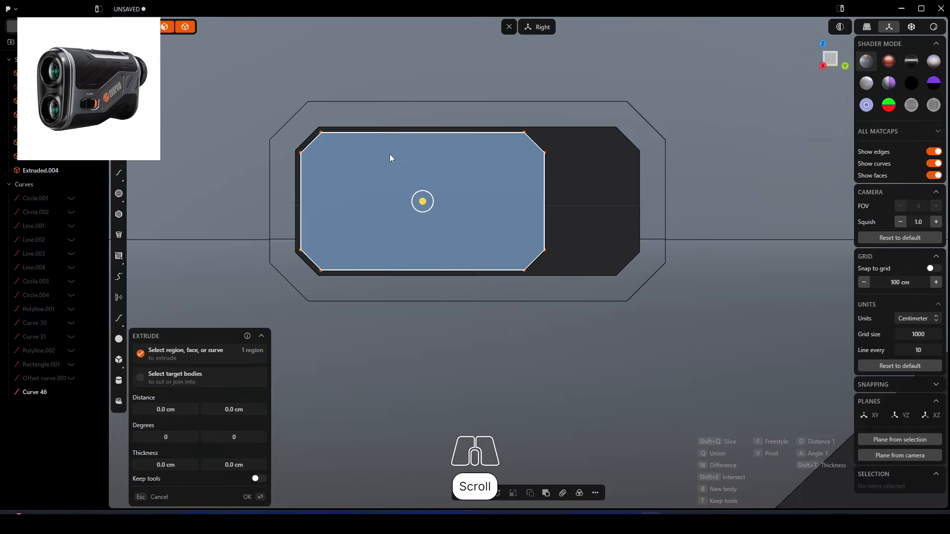
key(Escape)
Toggle the extruded block's visibility off and on, and select its front face instead of the outline region
click(71, 172)
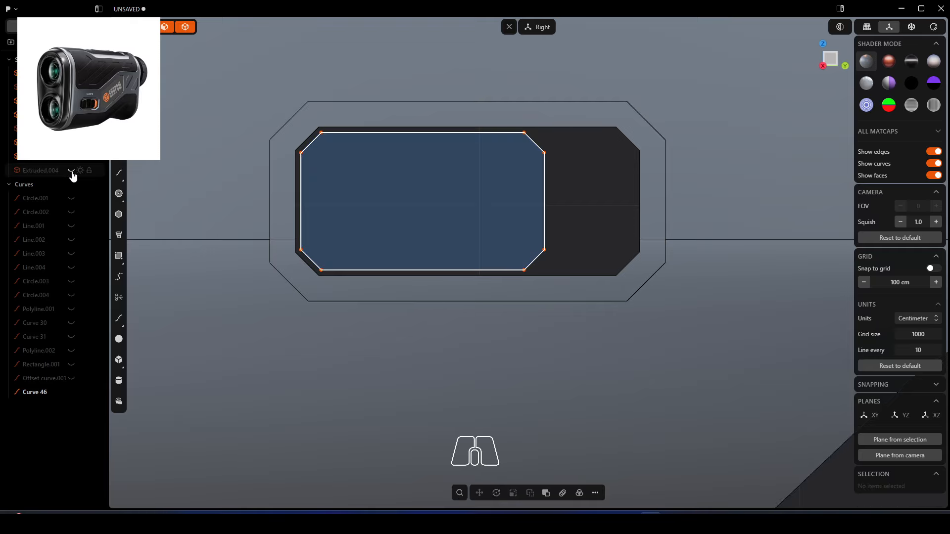
click(71, 171)
click(68, 392)
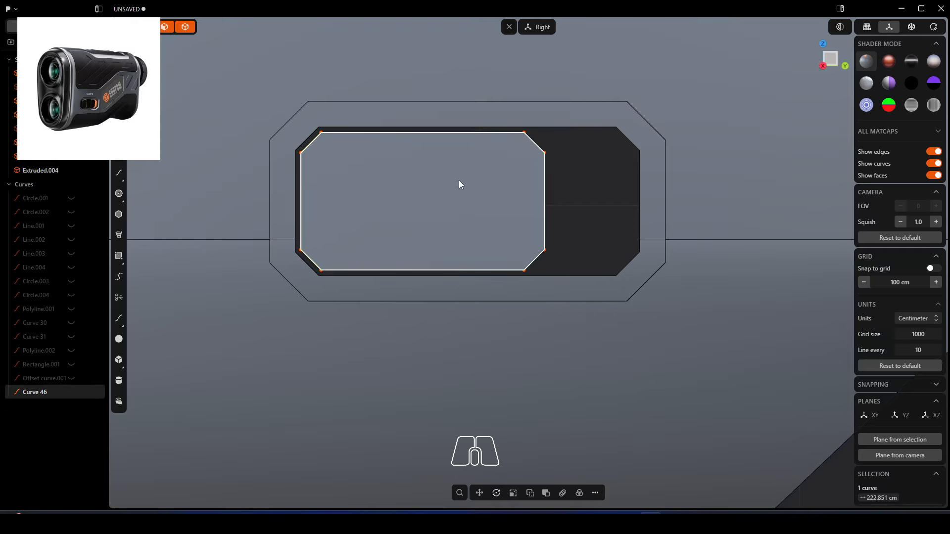
click(413, 182)
click(413, 183)
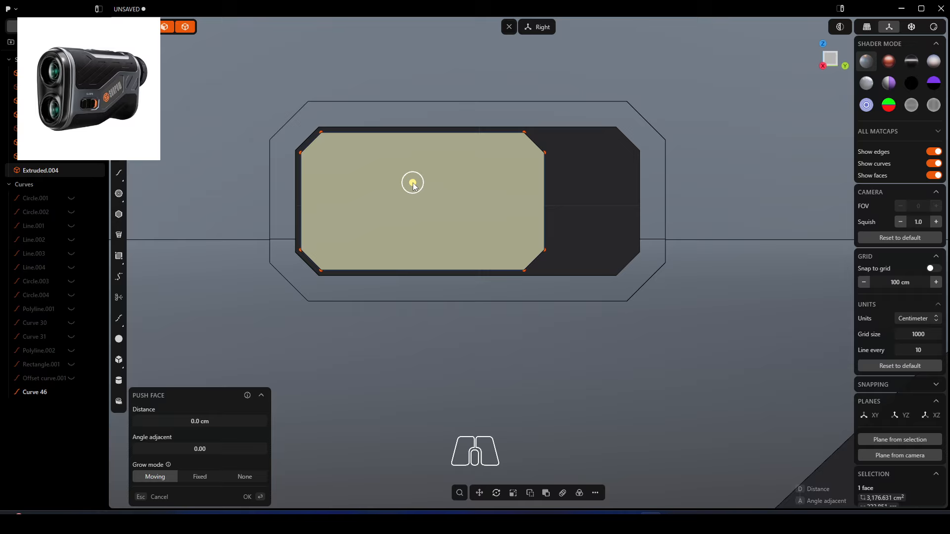
Divide the block's front face into four equal strips with three vertical cuts centred on the face
key(shift+r)
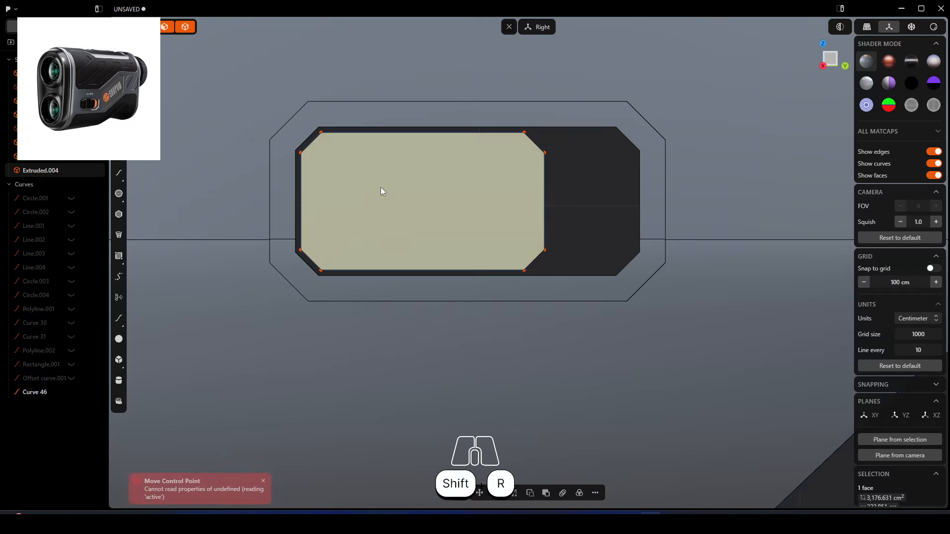
key(ctrl+r)
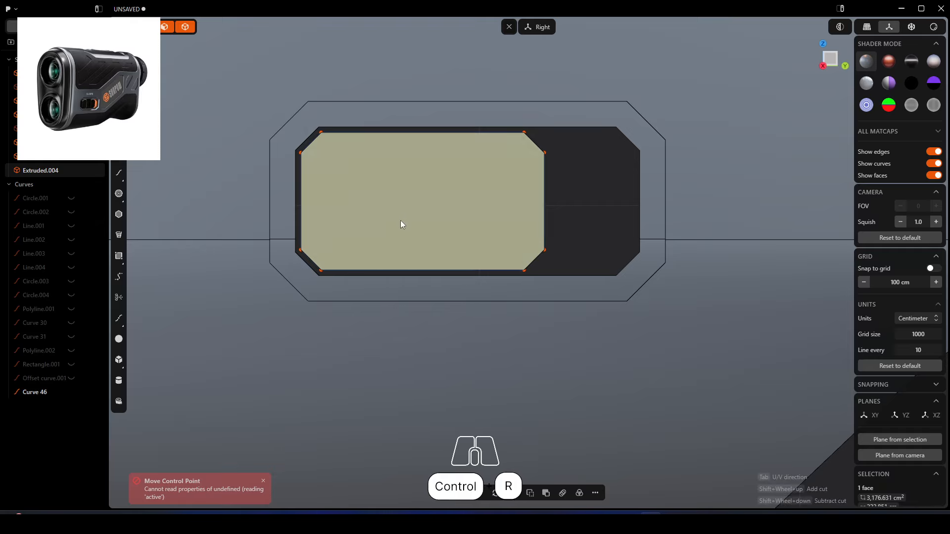
scroll(422, 200, up, 1)
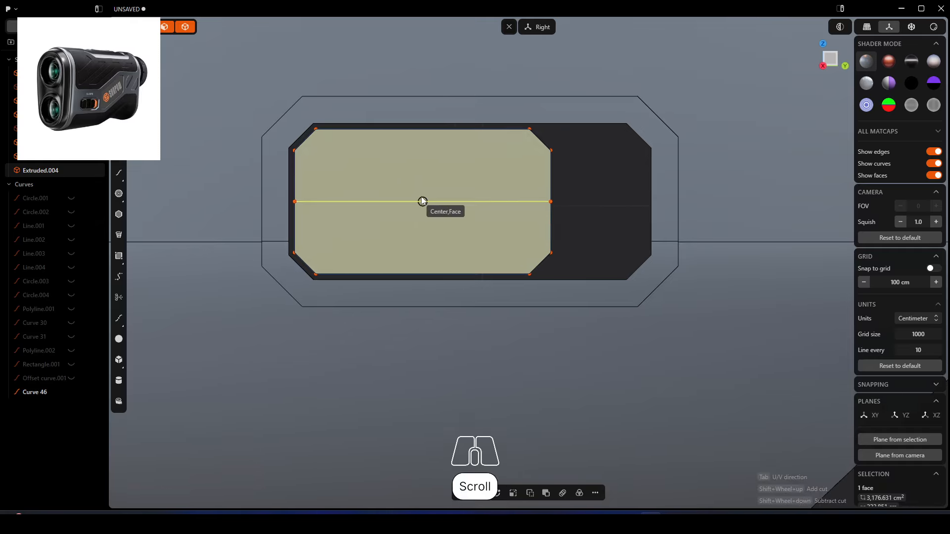
scroll(423, 200, down, 1)
key(Tab)
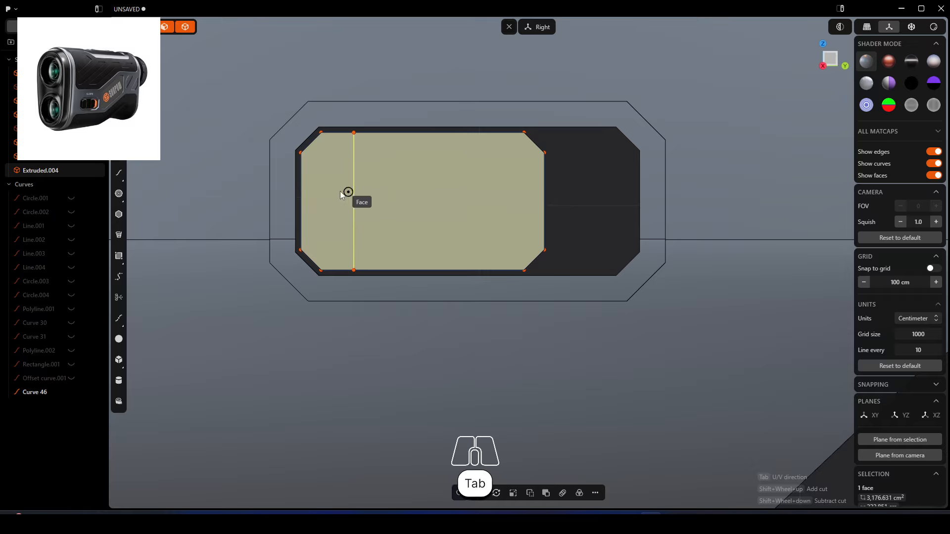
key(ctrl)
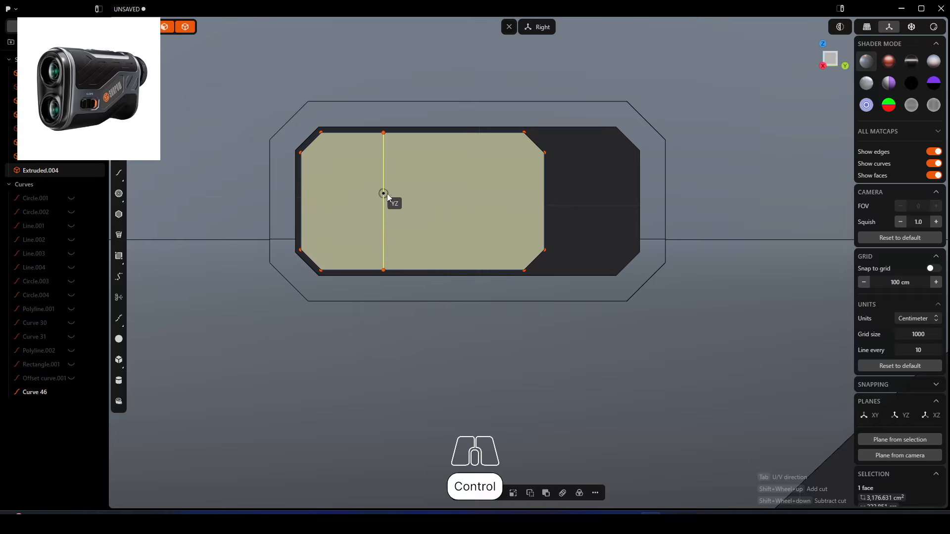
ctrl+scroll(432, 193, up, 1)
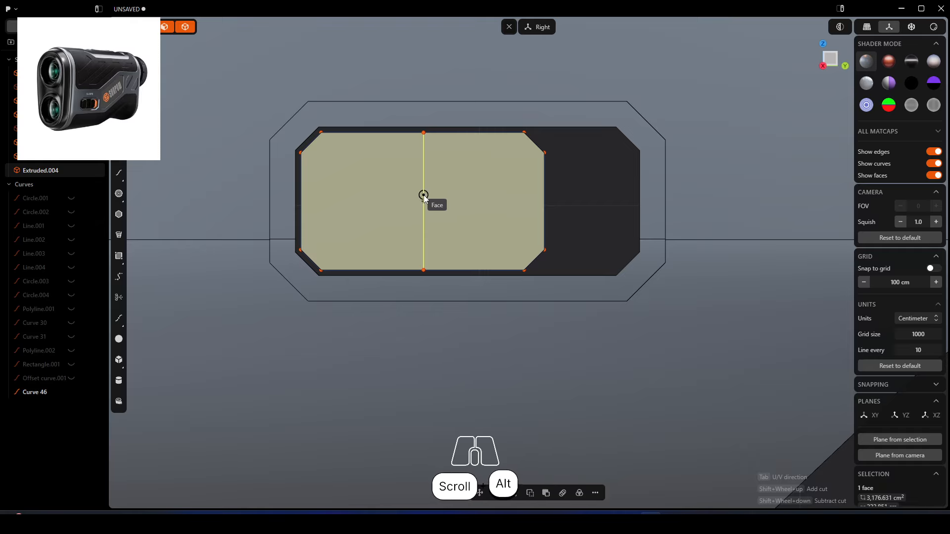
scroll(423, 199, down, 1)
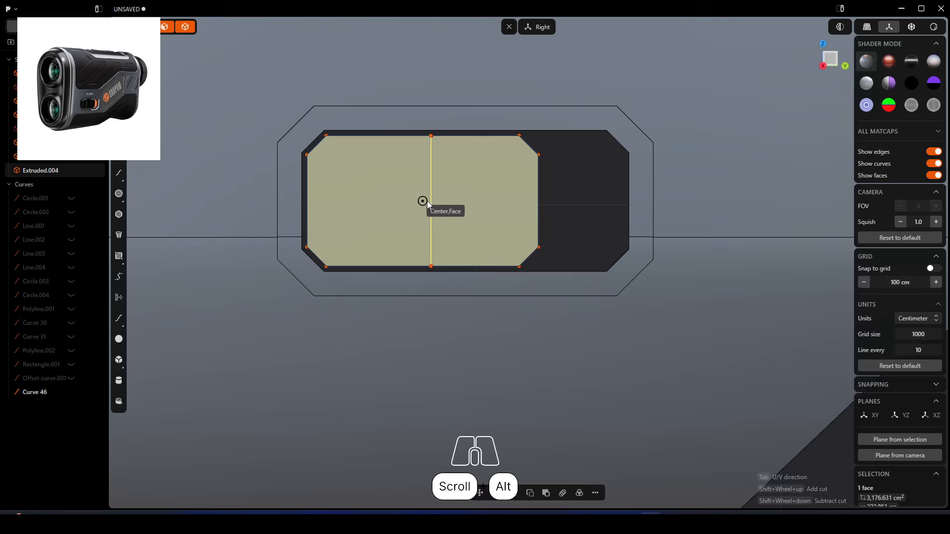
shift+scroll(428, 204, up, 2)
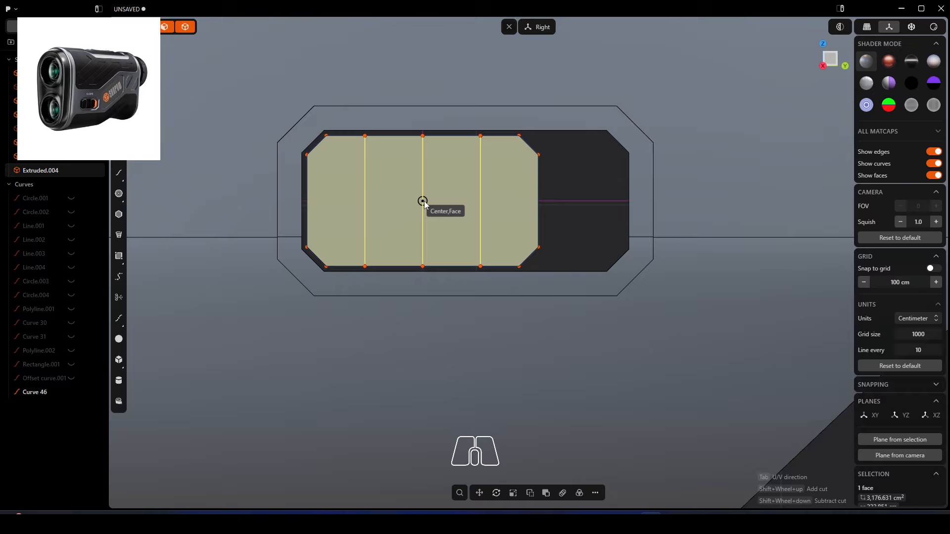
click(424, 202)
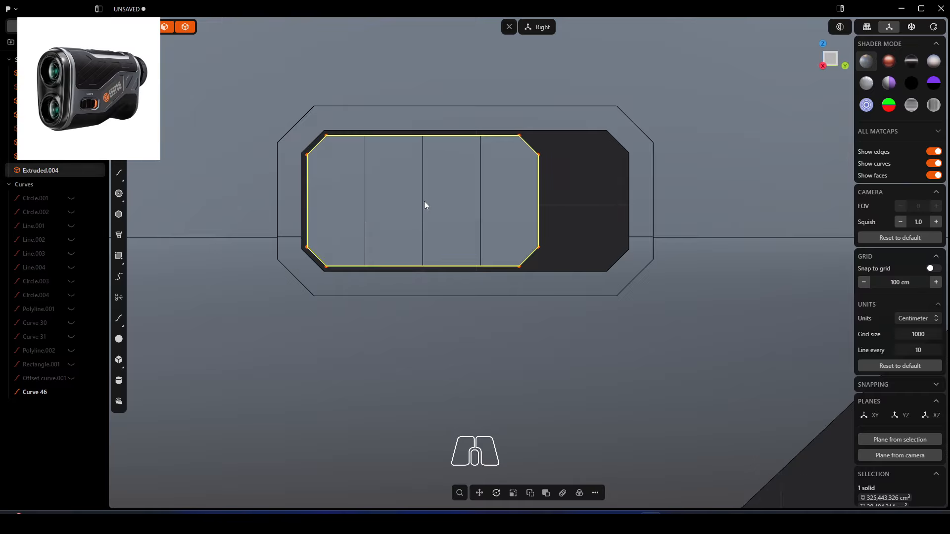
Push the two outermost strips of the block's front face outward toward the pocket rim
click(501, 197)
shift+click(343, 204)
middle_drag(342, 204, 364, 243)
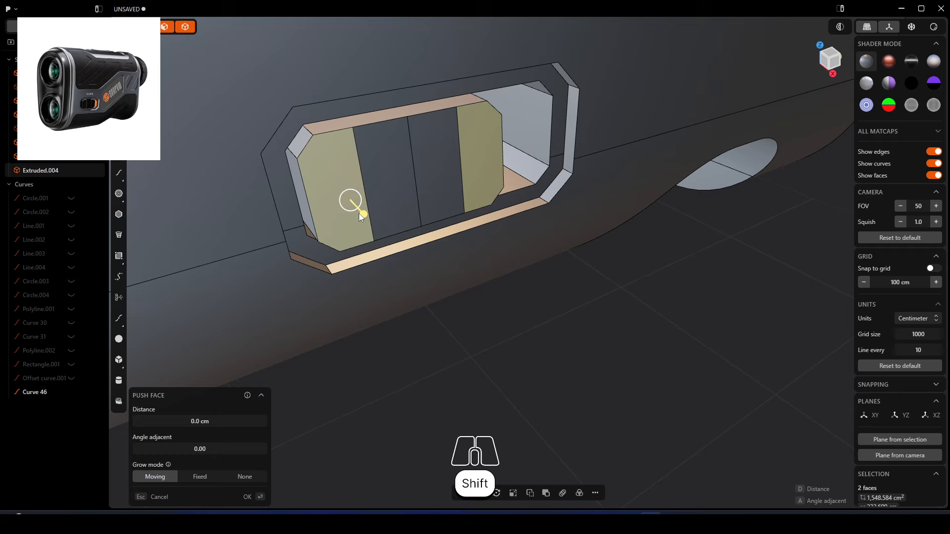
drag(361, 213, 376, 226)
right_click(432, 238)
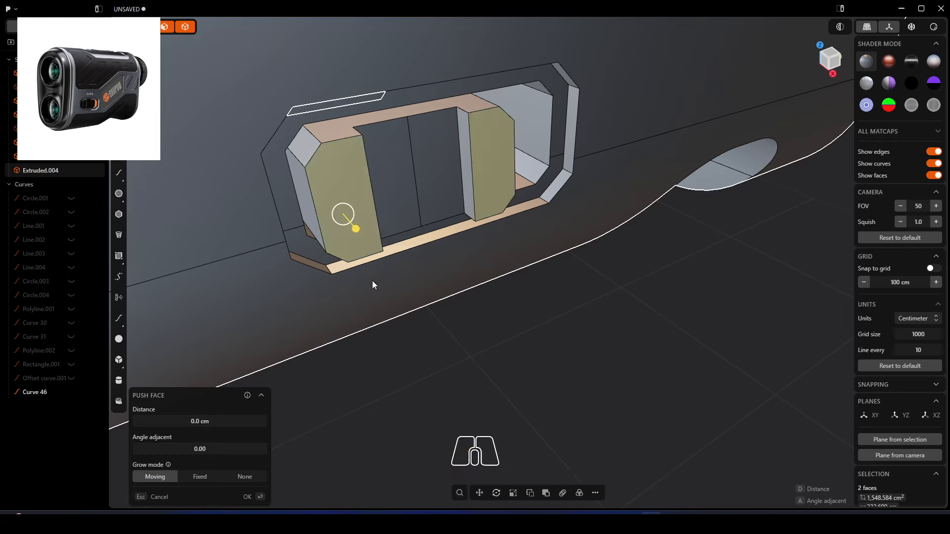
middle_drag(373, 281, 337, 163)
click(334, 139)
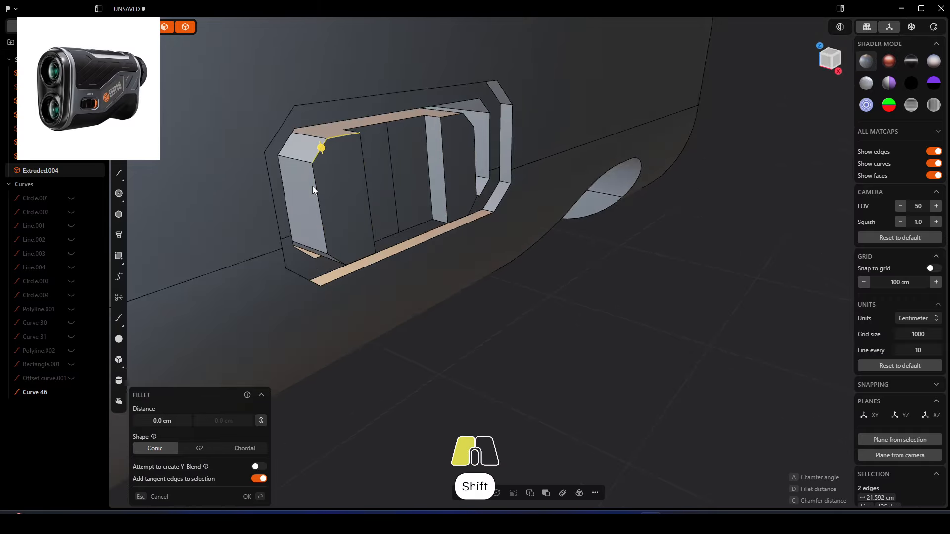
shift+click(320, 212)
click(320, 212)
click(334, 139)
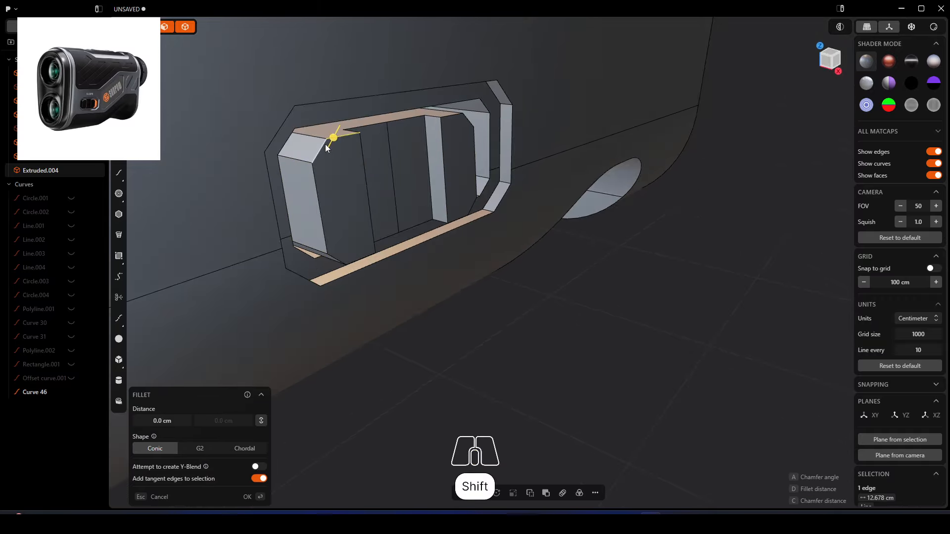
shift+click(324, 143)
shift+click(317, 183)
right_drag(317, 185, 277, 202)
Undo the pushed strips and the three vertical cuts on the block's front face
key(ctrl+z)
key(ctrl+z)
key(ctrl+z)
key(ctrl+z)
key(ctrl+z)
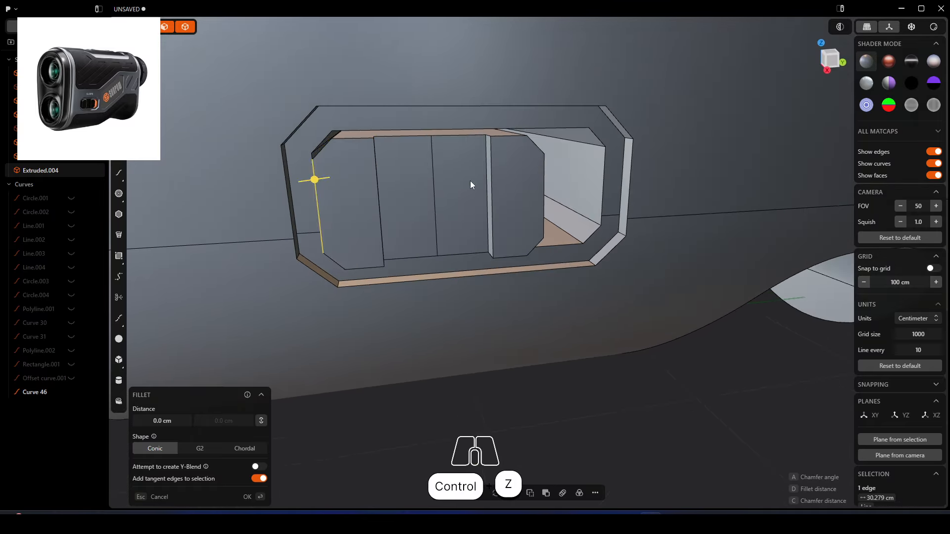
key(ctrl+z)
key(ctrl+z)
key(ctrl+z)
key(ctrl+z)
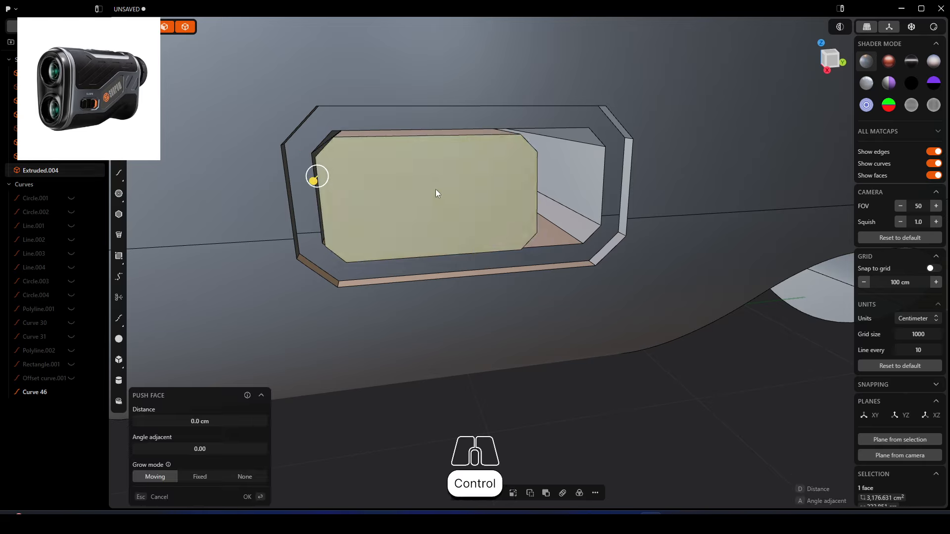
Divide the block's front face into six equal strips with five vertical cuts centred on the face
key(shift+r)
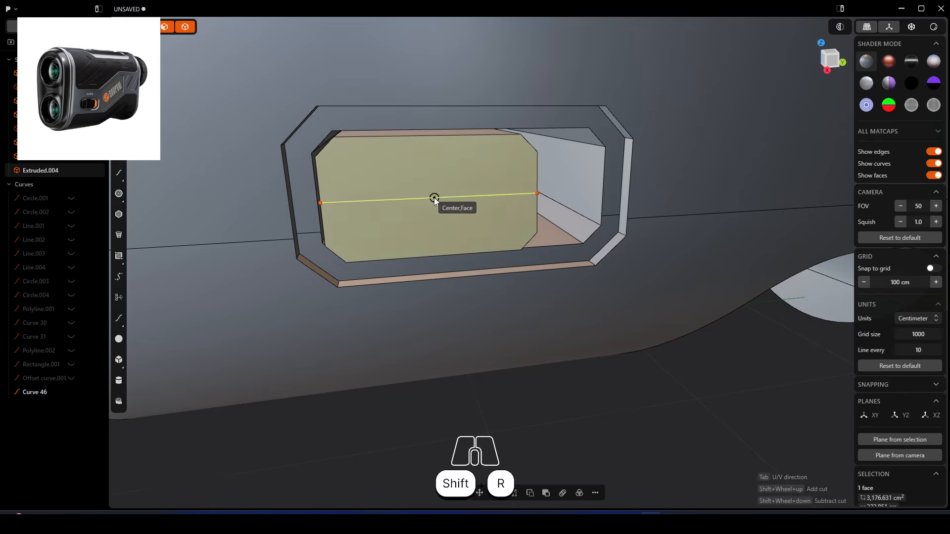
key(Tab)
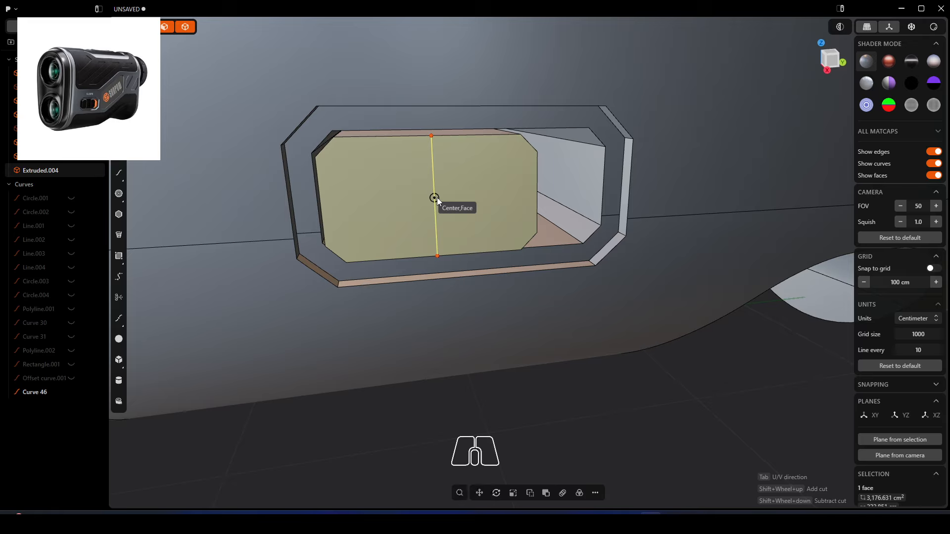
shift+scroll(438, 197, up, 3)
shift+scroll(437, 198, up, 1)
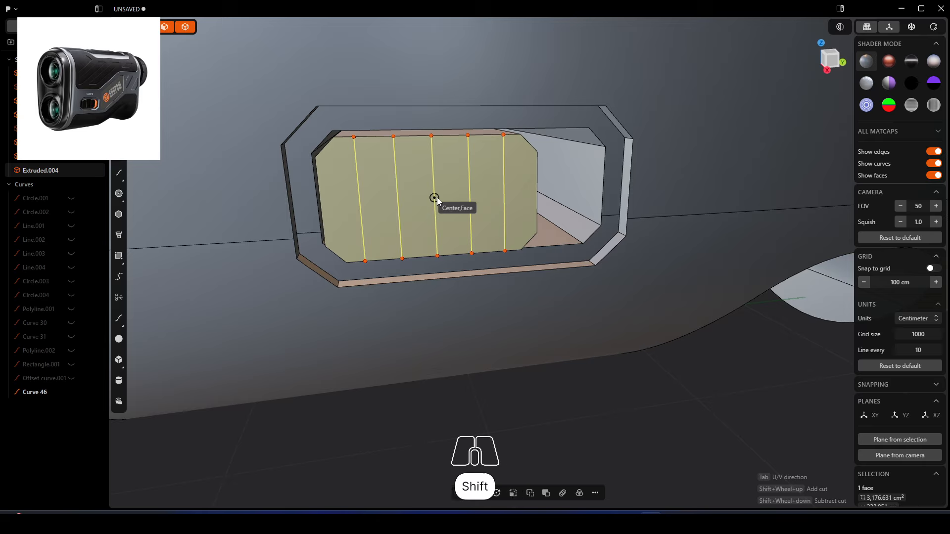
click(438, 197)
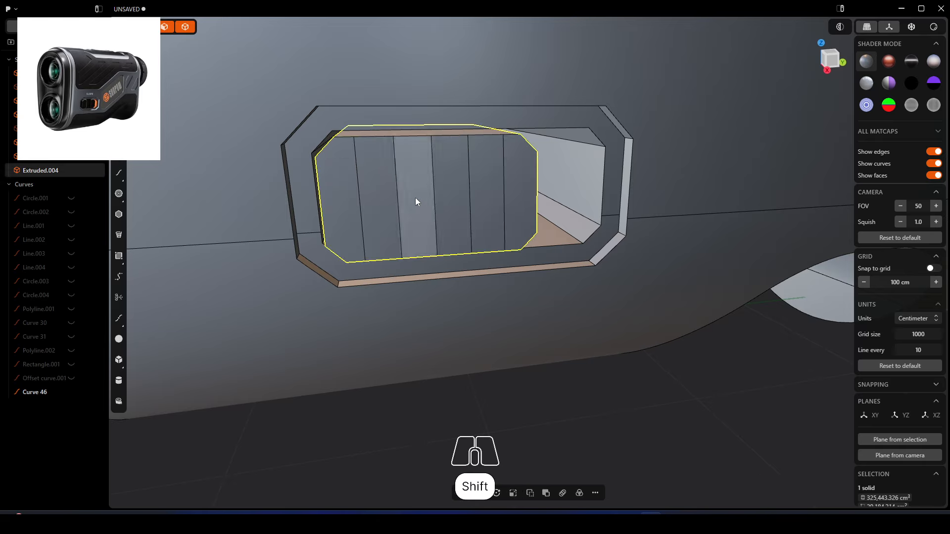
click(387, 194)
click(340, 197)
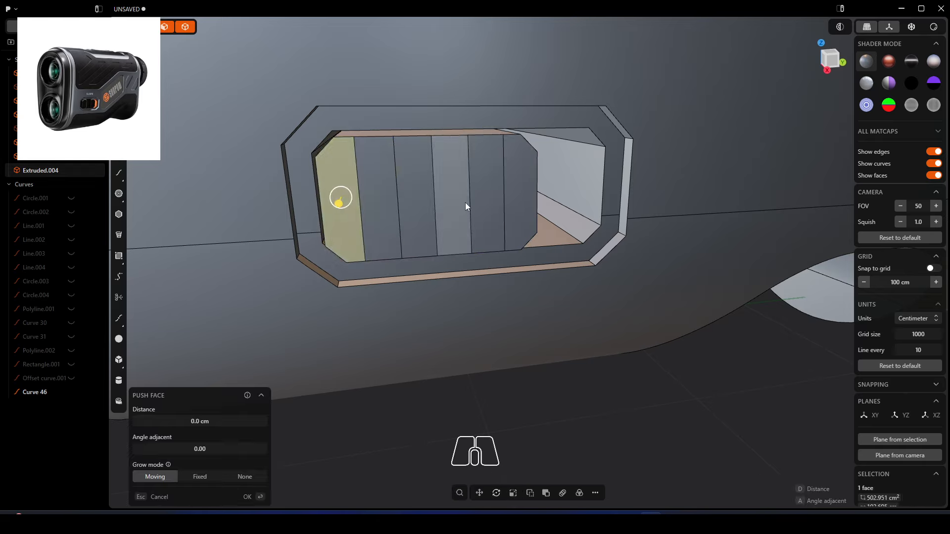
shift+click(387, 203)
shift+middle_drag(388, 203, 409, 203)
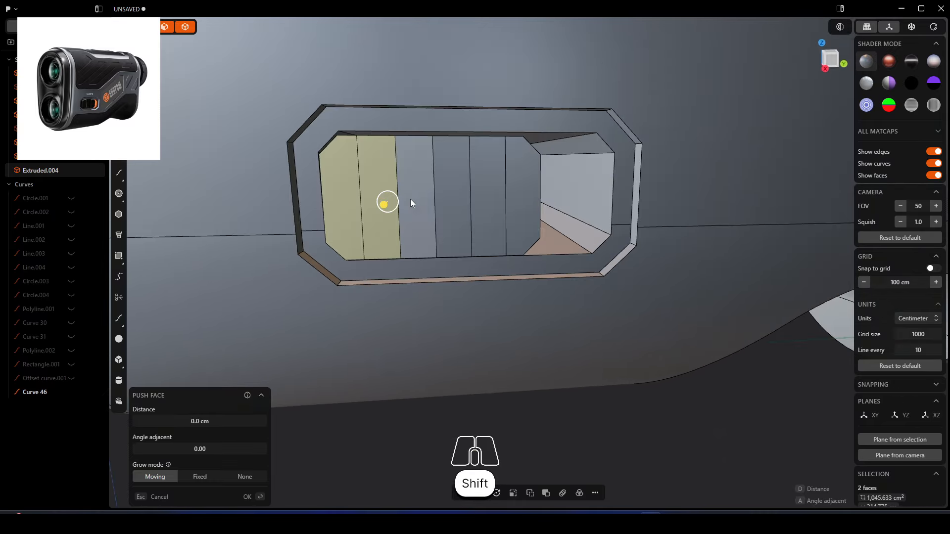
shift+click(490, 200)
shift+click(519, 205)
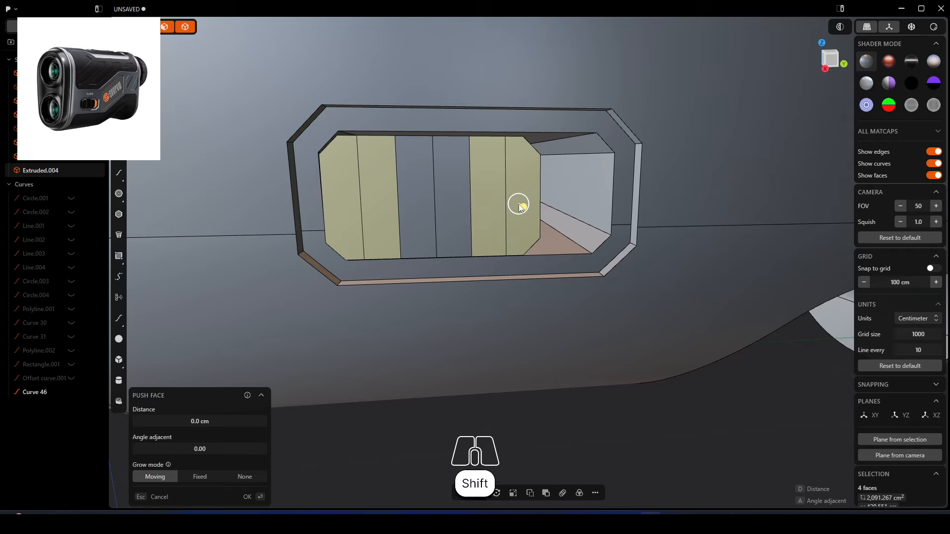
Undo the strip selections and the five vertical cuts on the block's front face
key(ctrl+z)
key(ctrl+z)
key(ctrl+z)
key(ctrl+z)
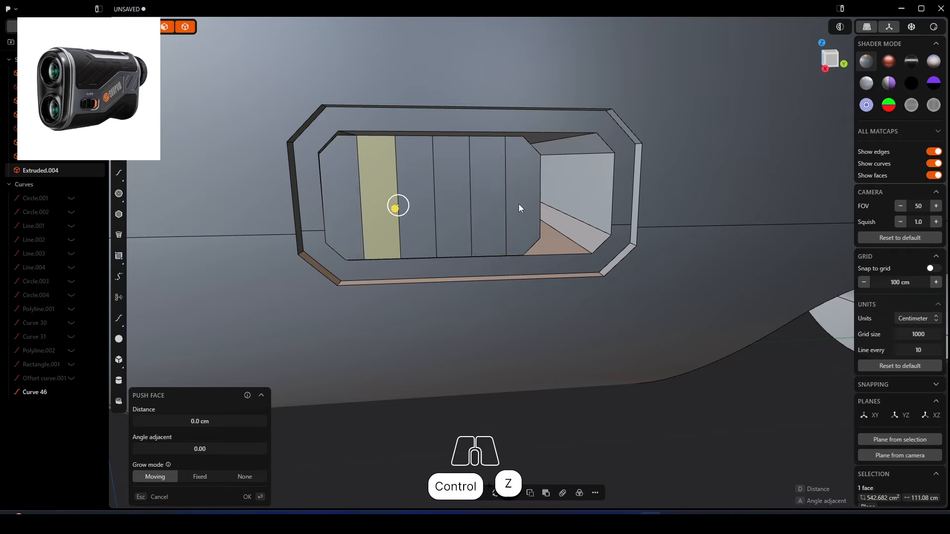
key(ctrl+z)
Divide the block's front face into ten equal strips with nine vertical cuts centred on the face
ctrl+click(519, 204)
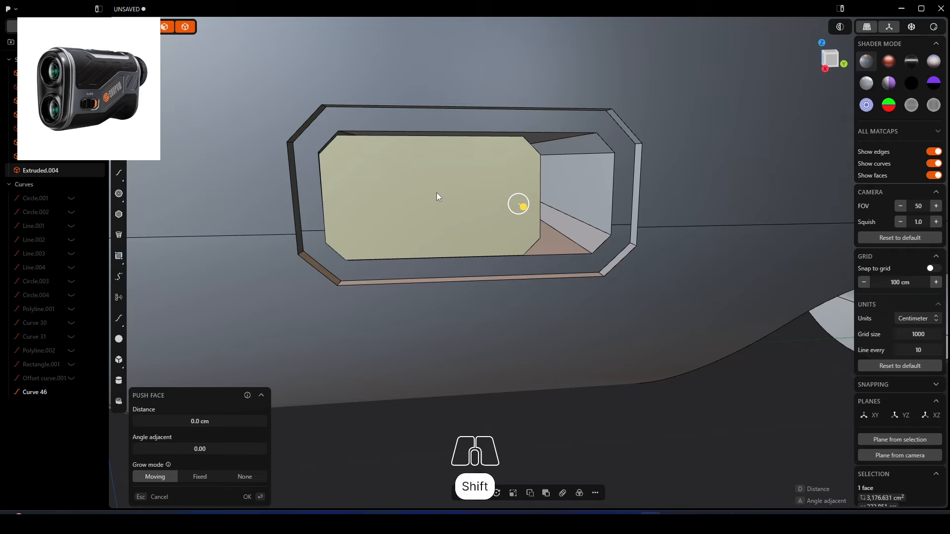
key(shift+r)
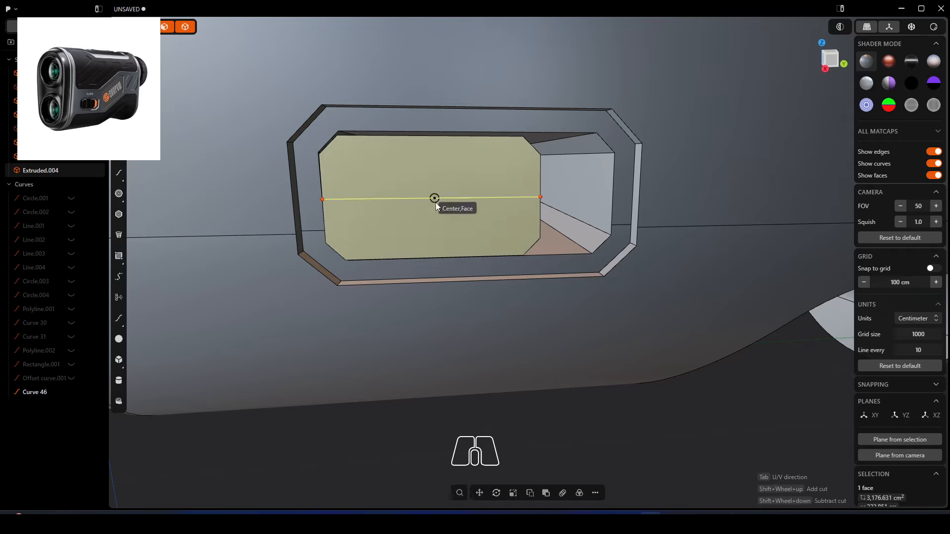
key(Tab)
shift+scroll(436, 204, up, 4)
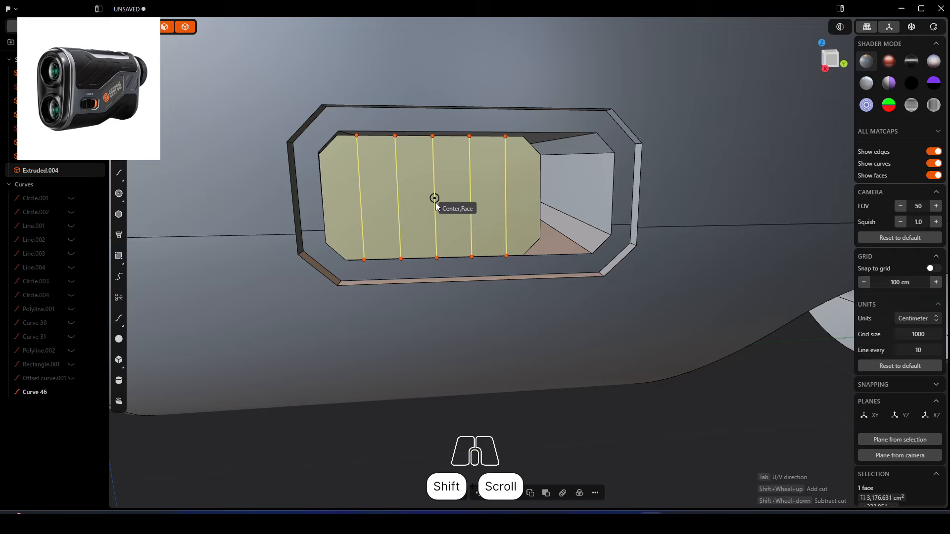
shift+scroll(436, 206, up, 2)
shift+scroll(436, 206, up, 1)
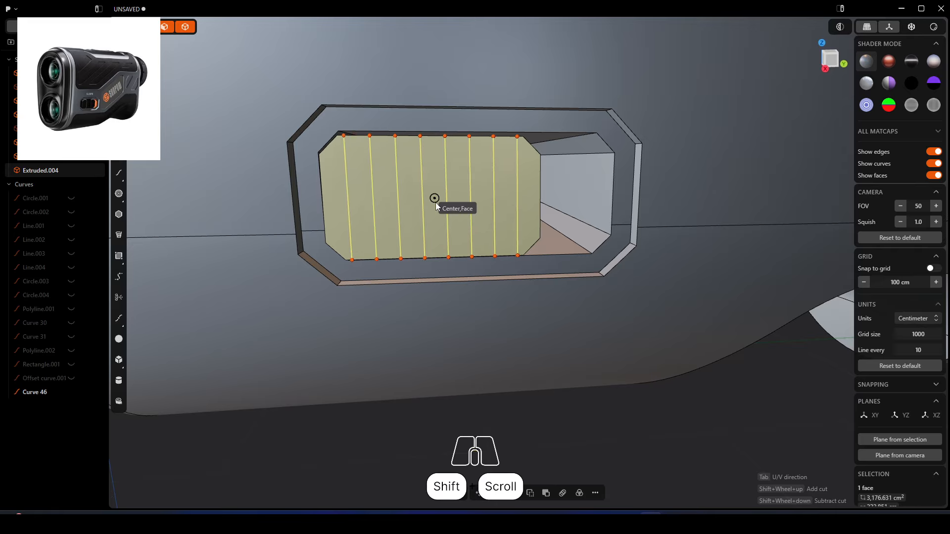
shift+scroll(436, 205, up, 1)
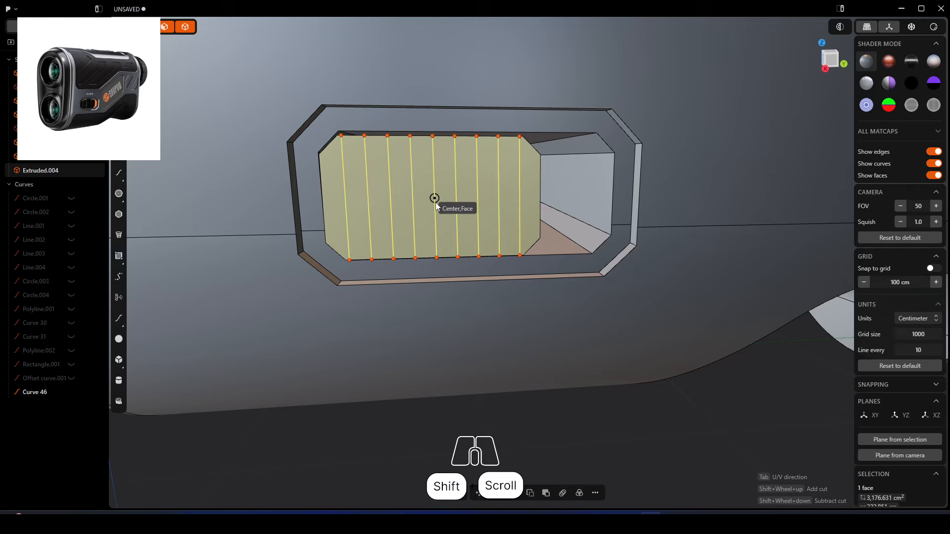
shift+click(436, 206)
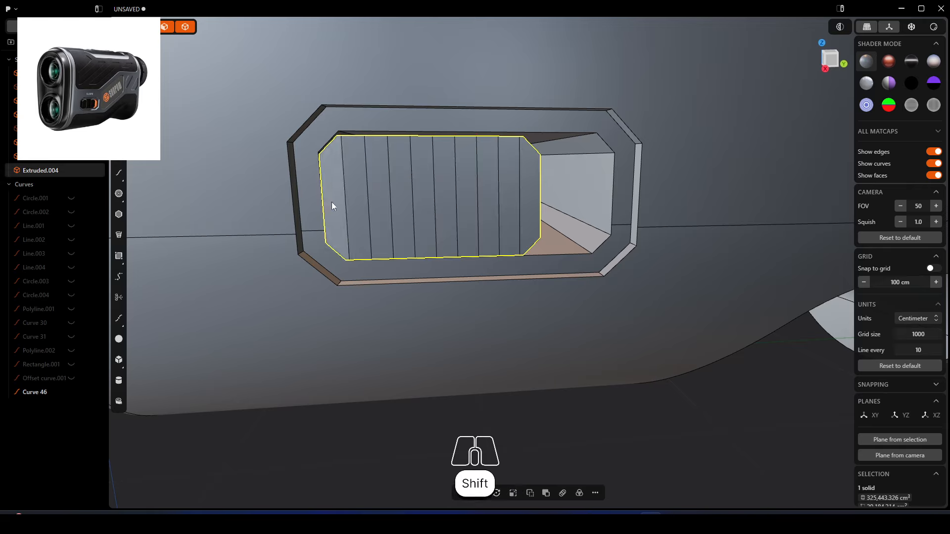
Push the four outermost strips at each end of the block's front face outward about 8.7 cm, leaving out the two centre strips
drag(330, 202, 533, 200)
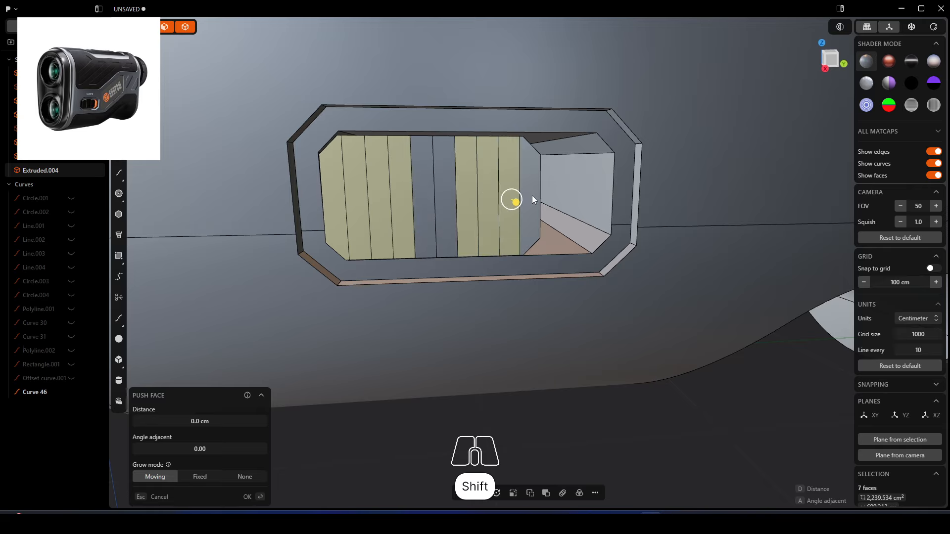
shift+click(531, 195)
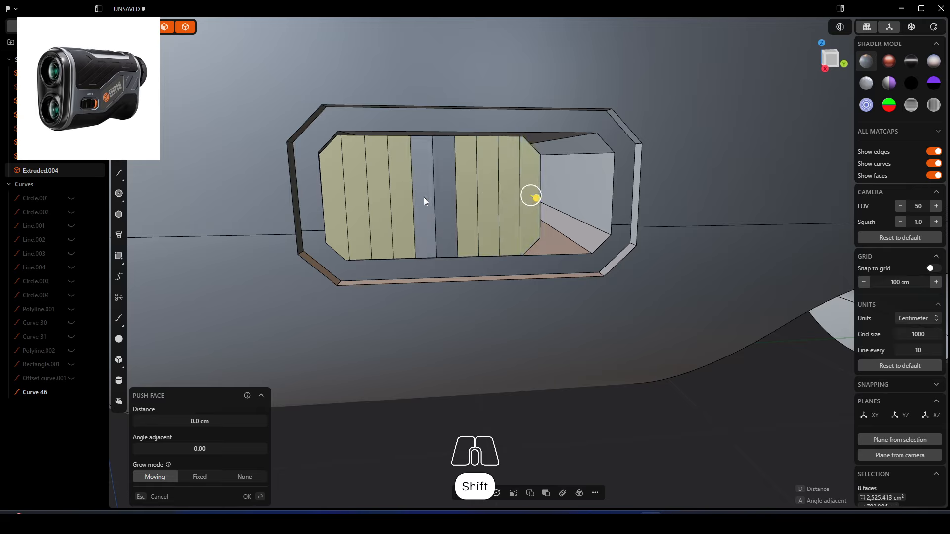
middle_drag(409, 191, 497, 171)
drag(504, 171, 523, 173)
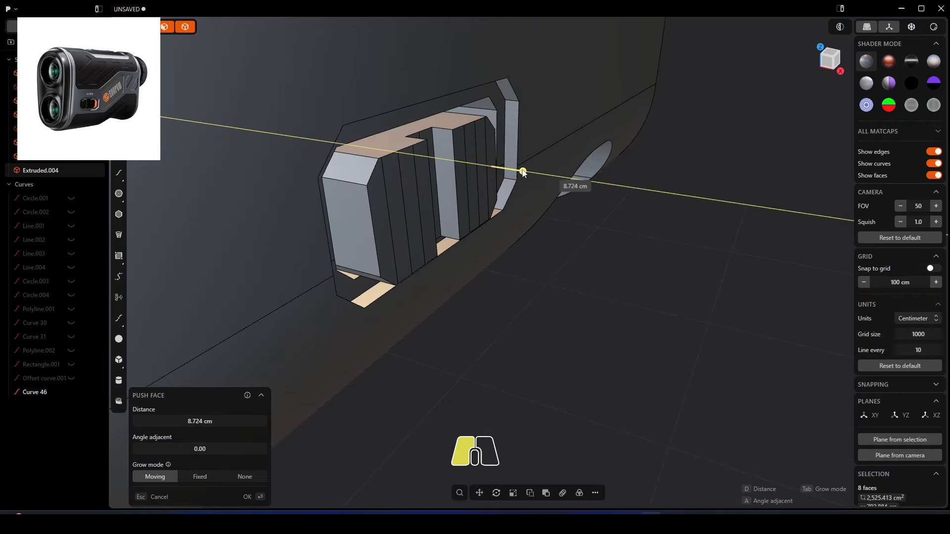
Start a Fillet on all front outline edges of the raised strip group nearer the lenses, including its edge beside the central groove
click(376, 164)
key(f)
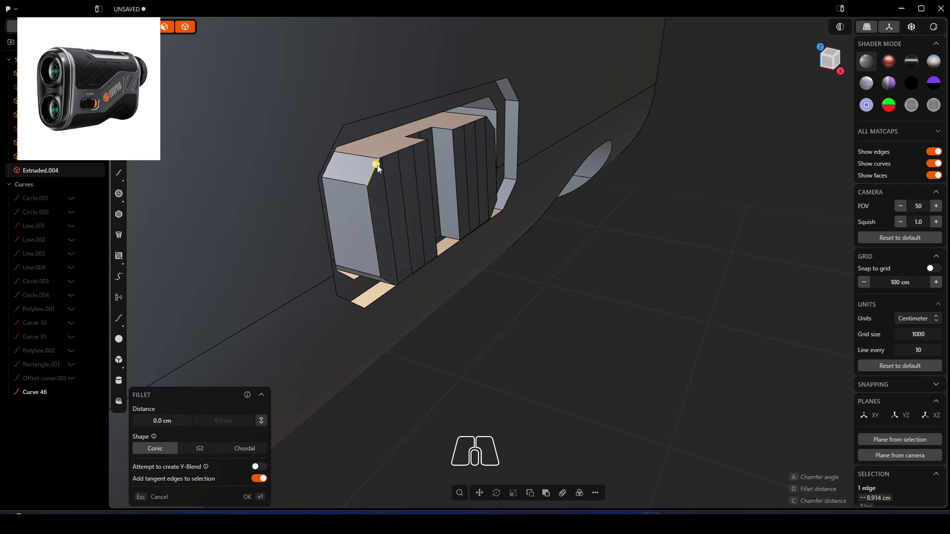
shift+click(371, 211)
middle_drag(390, 254, 387, 234)
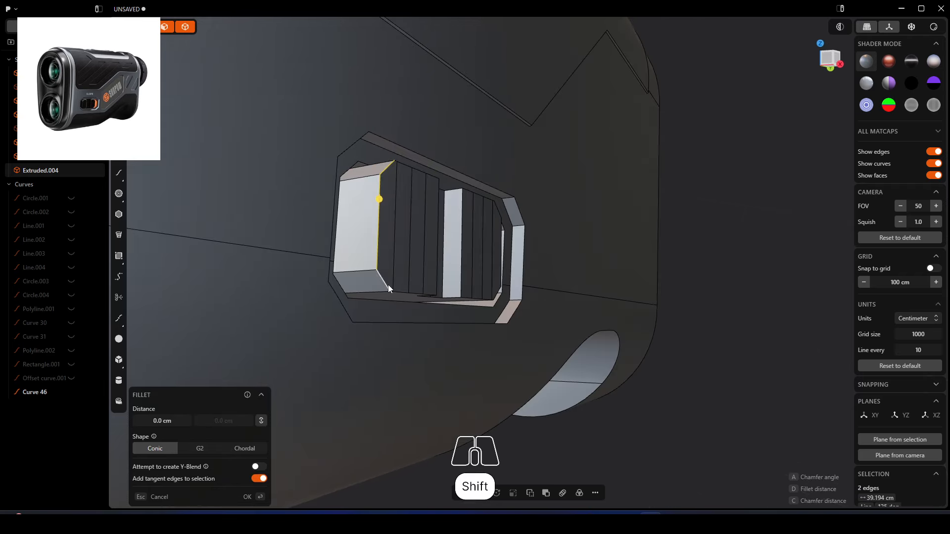
shift+click(388, 284)
middle_drag(414, 193, 406, 209)
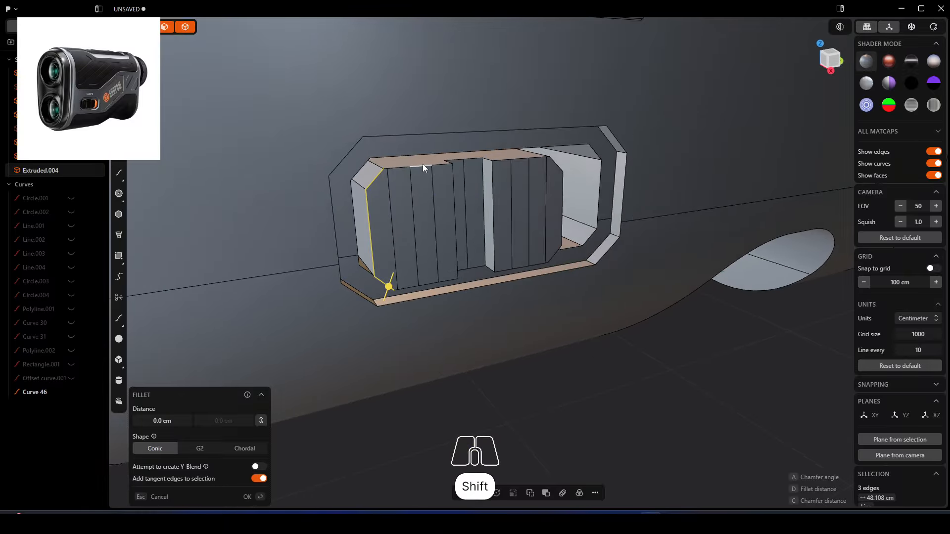
shift+click(399, 167)
scroll(388, 170, up, 4)
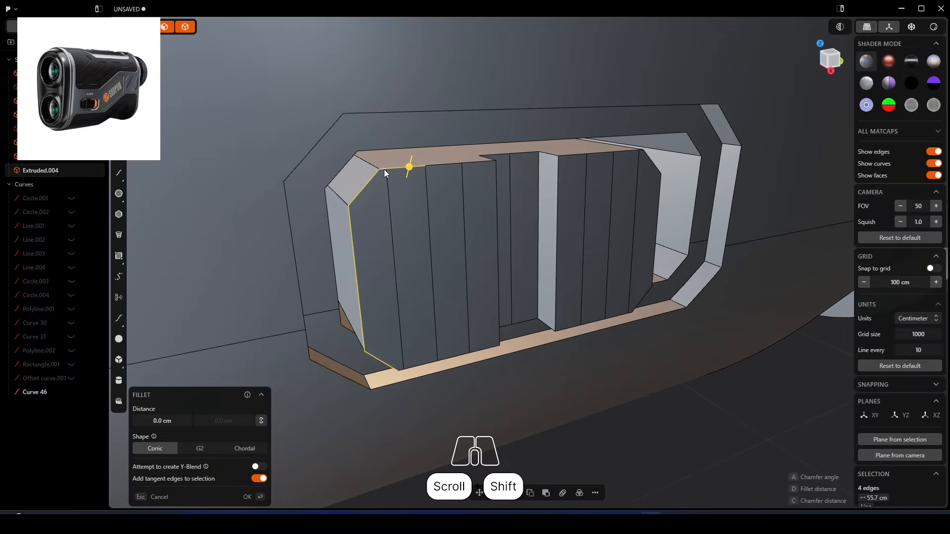
shift+click(471, 164)
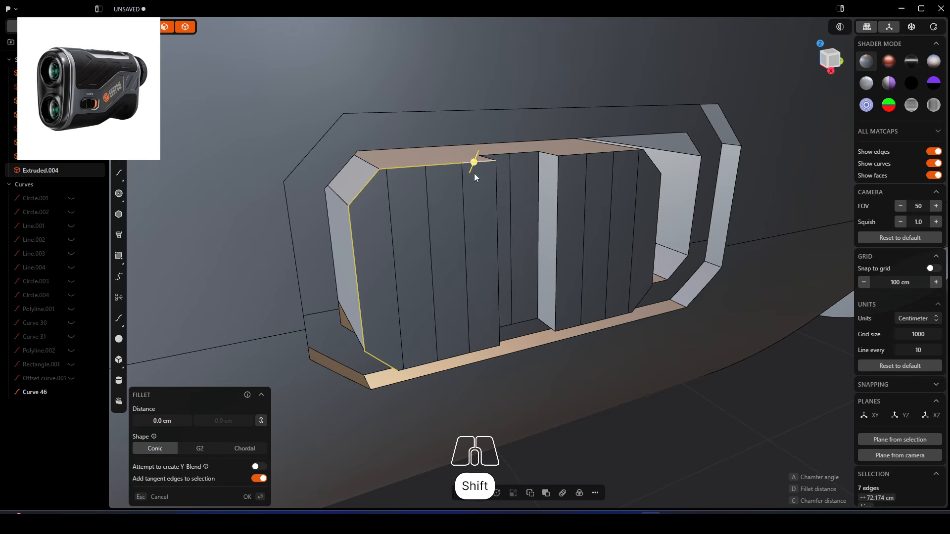
shift+click(497, 197)
middle_drag(497, 197, 486, 348)
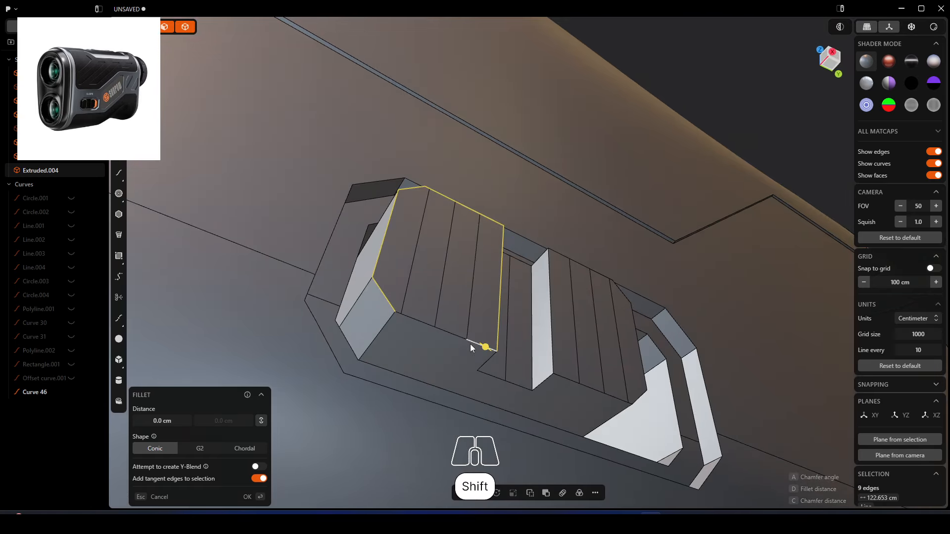
shift+click(455, 337)
shift+click(421, 323)
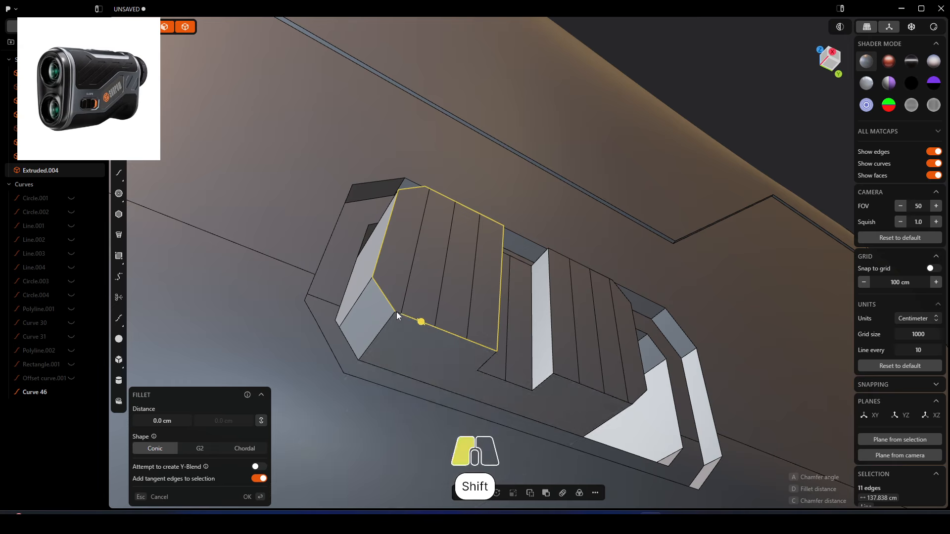
shift+click(396, 312)
Add the front outline edges of the second raised strip group, including its groove-side edge, to the fillet selection
shift+right_drag(613, 304, 446, 250)
shift+click(412, 330)
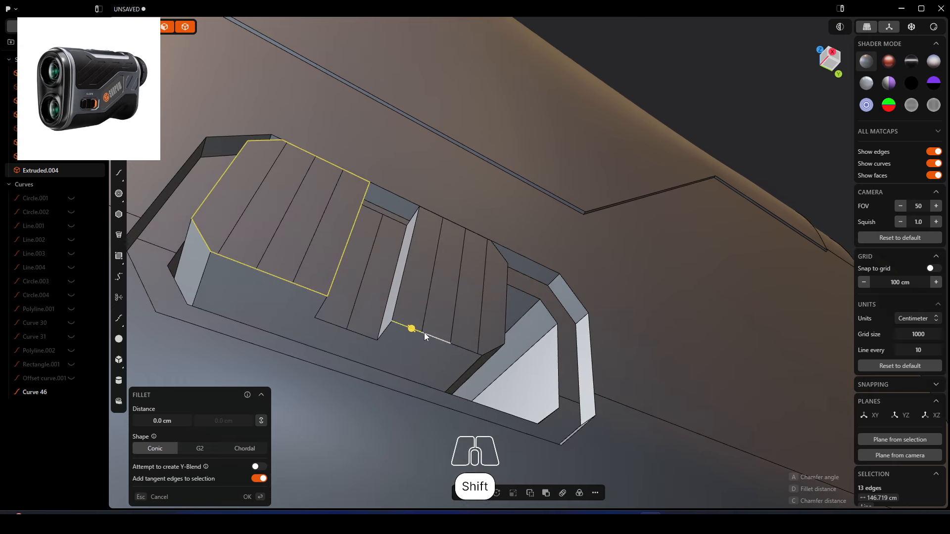
shift+click(457, 343)
shift+click(479, 349)
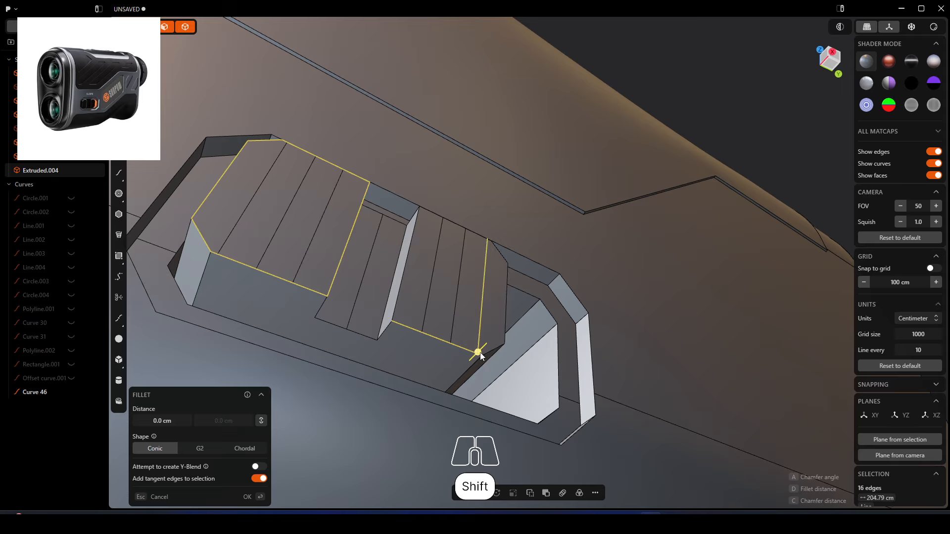
ctrl+click(482, 352)
scroll(483, 356, up, 2)
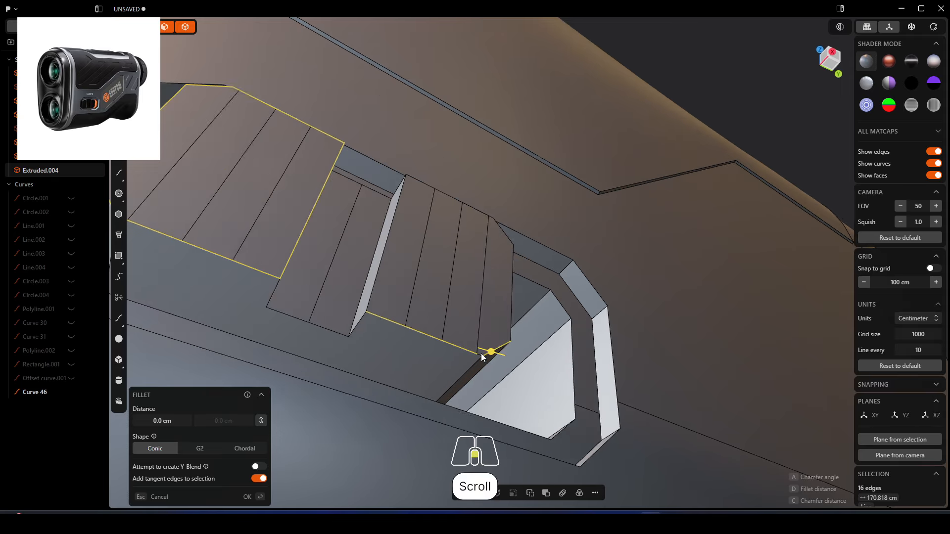
shift+click(481, 353)
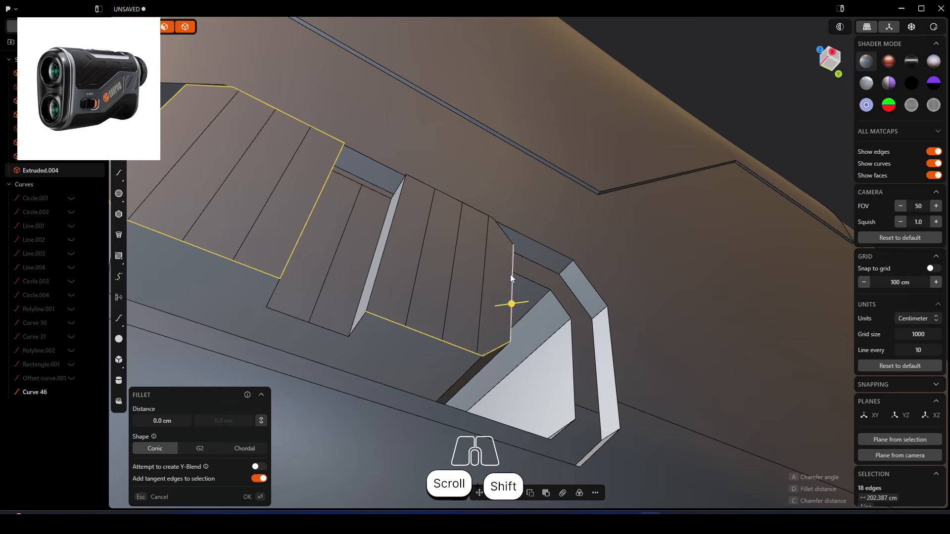
shift+click(509, 238)
middle_drag(510, 236, 495, 231)
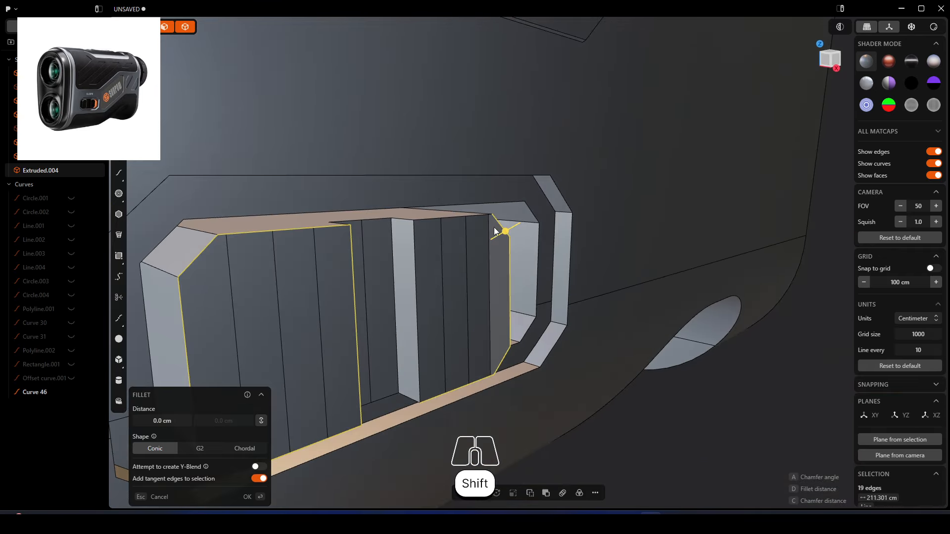
scroll(495, 232, up, 2)
shift+click(491, 211)
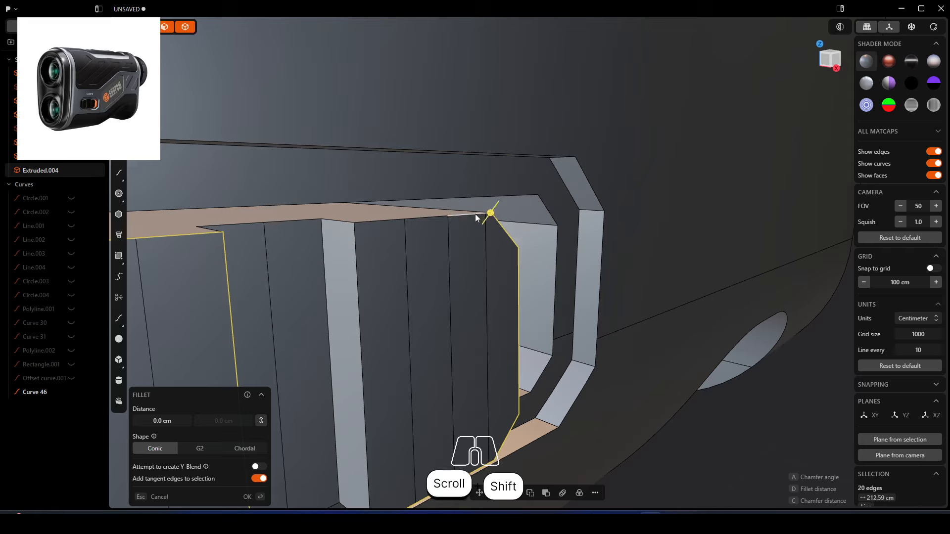
shift+click(438, 217)
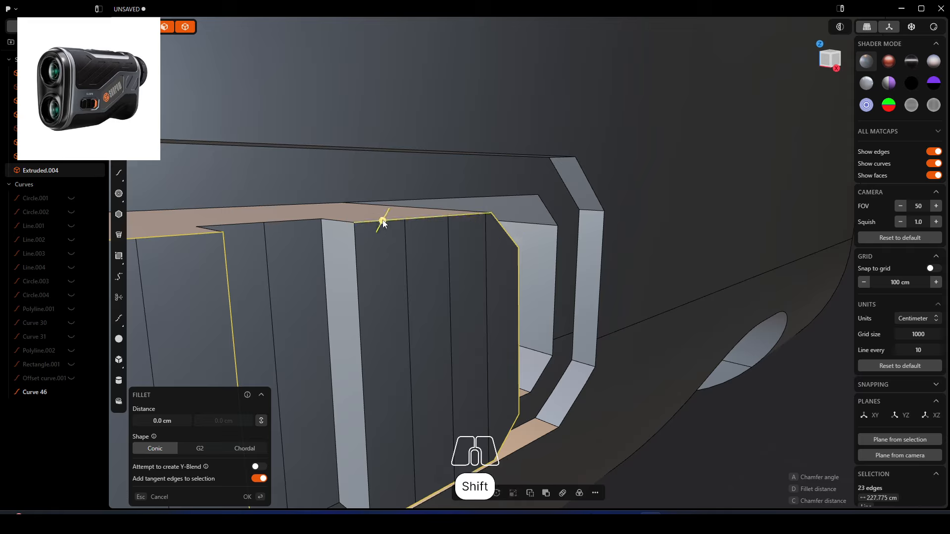
shift+click(359, 239)
Round the selected front edges of both raised strip groups with a small fillet and finish the fillet
drag(354, 240, 346, 248)
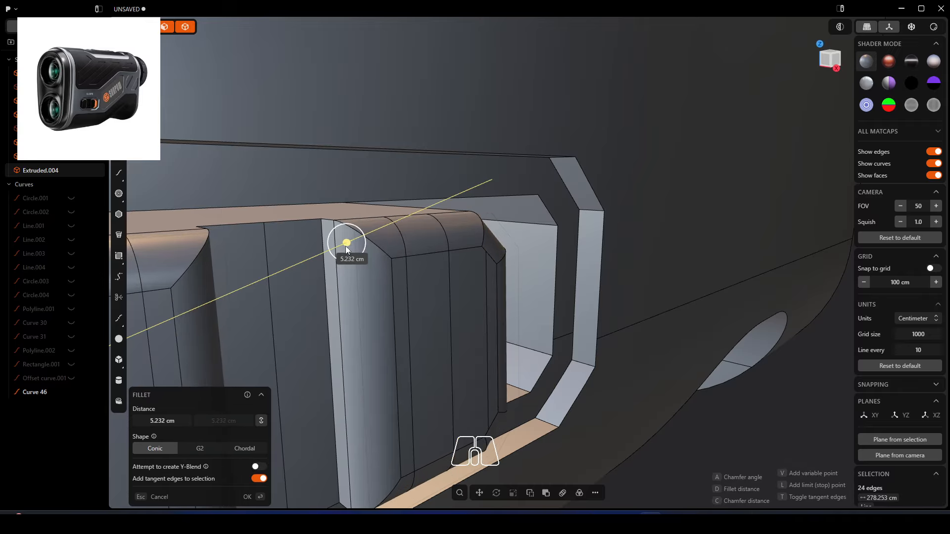
middle_drag(345, 246, 506, 281)
drag(503, 226, 503, 229)
key(c)
key(d)
scroll(512, 257, down, 5)
right_click(694, 394)
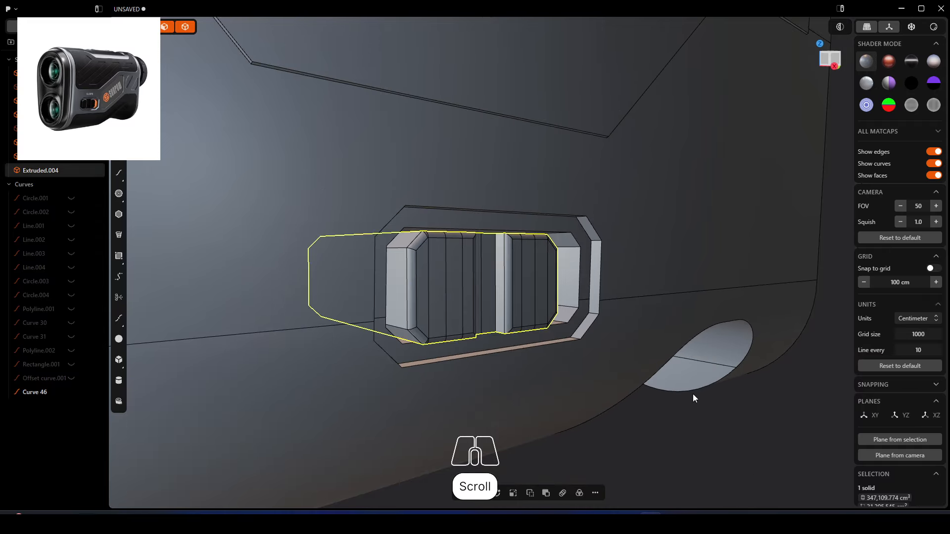
Inspect the ribbed button in its pocket and the whole rangefinder body from several angles
scroll(577, 319, down, 4)
mouse_move(578, 321)
middle_down()
mouse_move(612, 325)
mouse_move(568, 328)
middle_up()
scroll(606, 320, down, 4)
click(637, 400)
scroll(568, 329, up, 2)
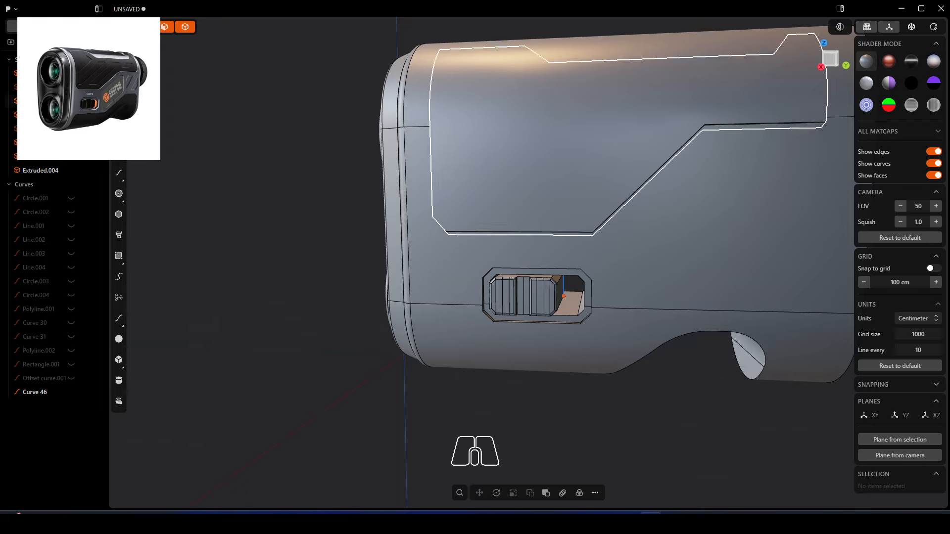
click(41, 87)
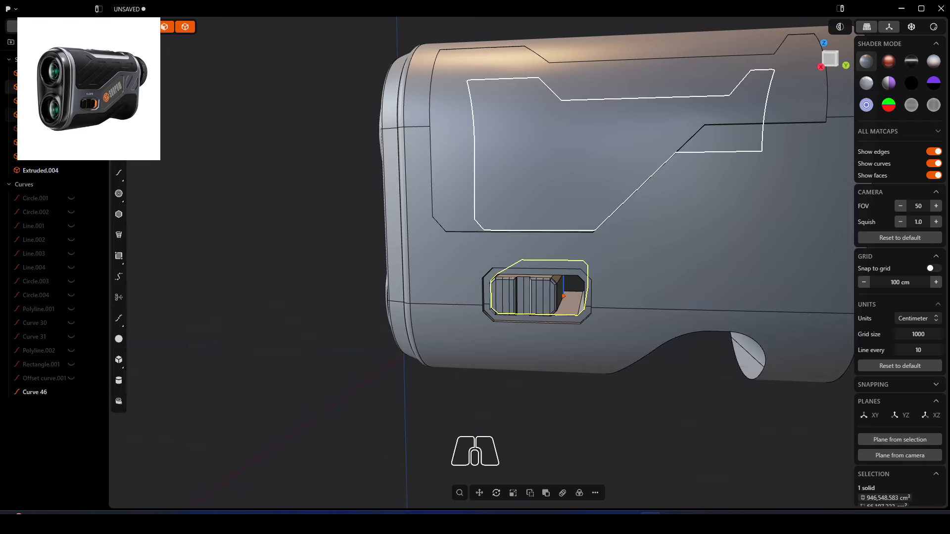
click(307, 254)
middle_drag(308, 254, 484, 331)
right_drag(485, 334, 445, 391)
scroll(445, 391, down, 1)
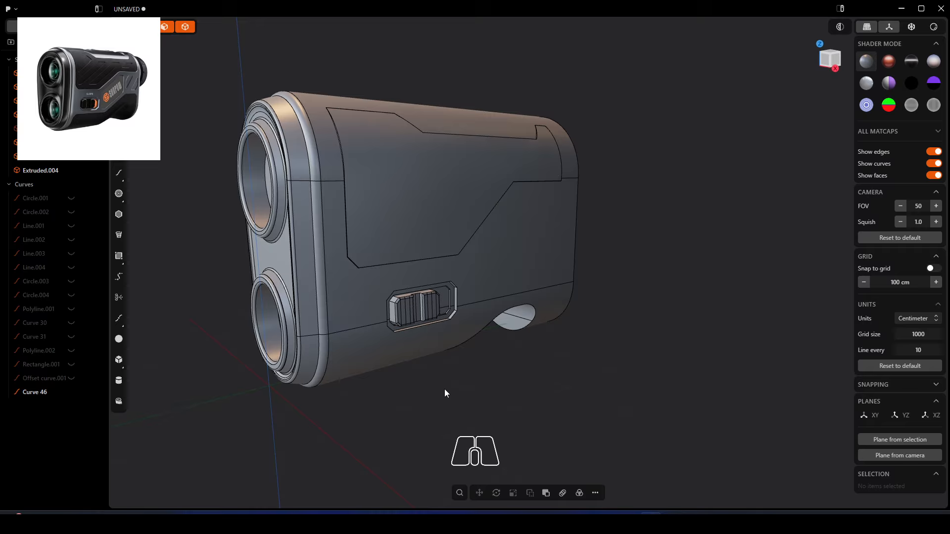
middle_drag(603, 121, 448, 158)
right_drag(273, 241, 419, 232)
scroll(436, 253, down, 3)
middle_drag(497, 240, 337, 233)
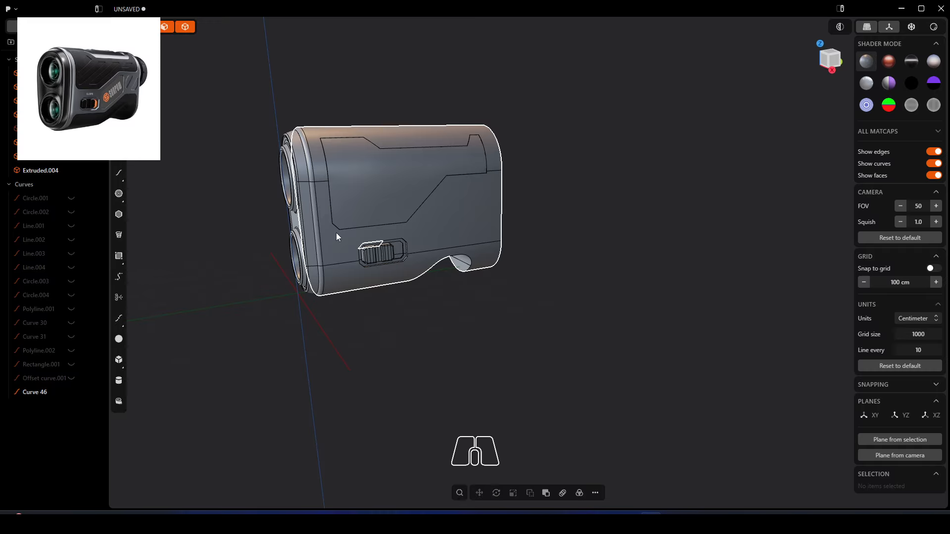
Examine the side panel outline and the button squarely in the Right view
middle_drag(464, 210, 443, 195)
scroll(352, 189, up, 3)
scroll(382, 144, up, 2)
scroll(382, 144, up, 3)
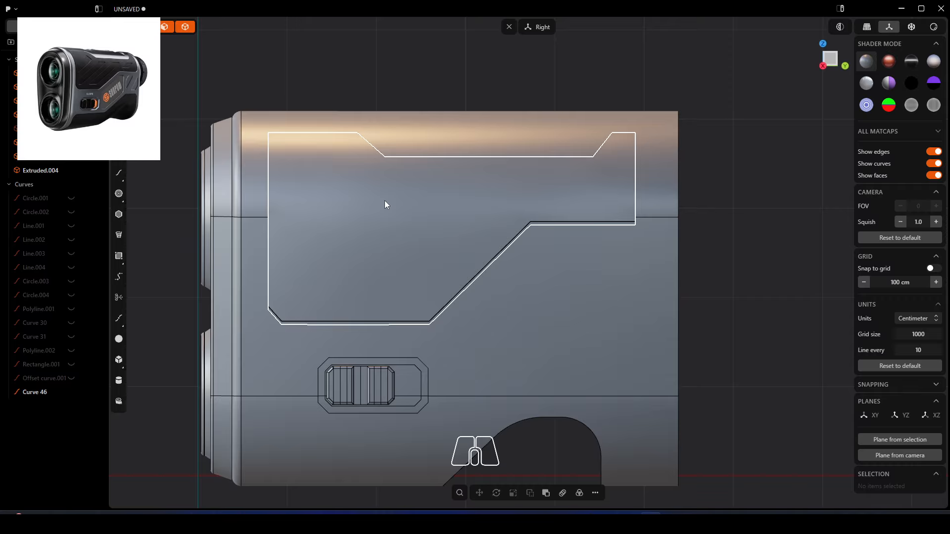
mouse_move(373, 230)
middle_down()
mouse_move(392, 237)
mouse_move(388, 256)
mouse_move(388, 228)
middle_up()
scroll(385, 208, down, 1)
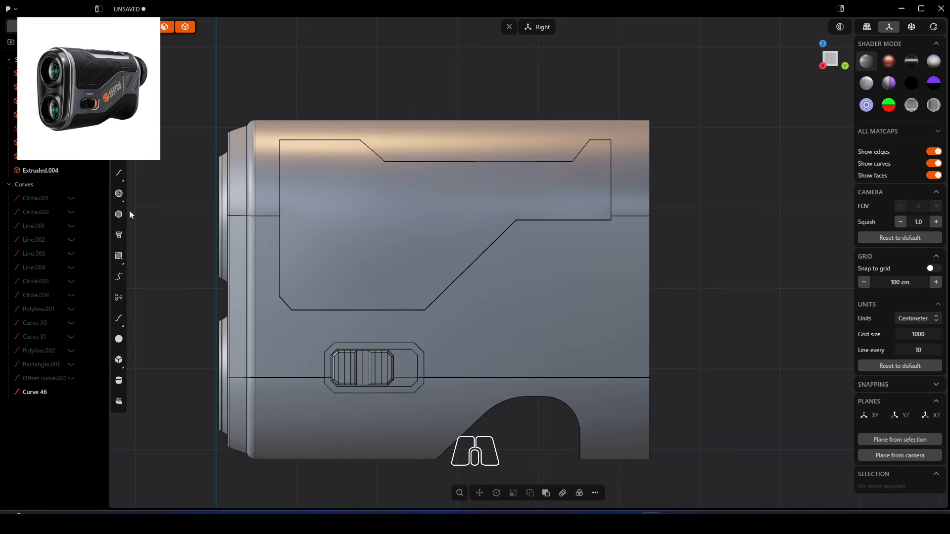
click(121, 175)
click(299, 219)
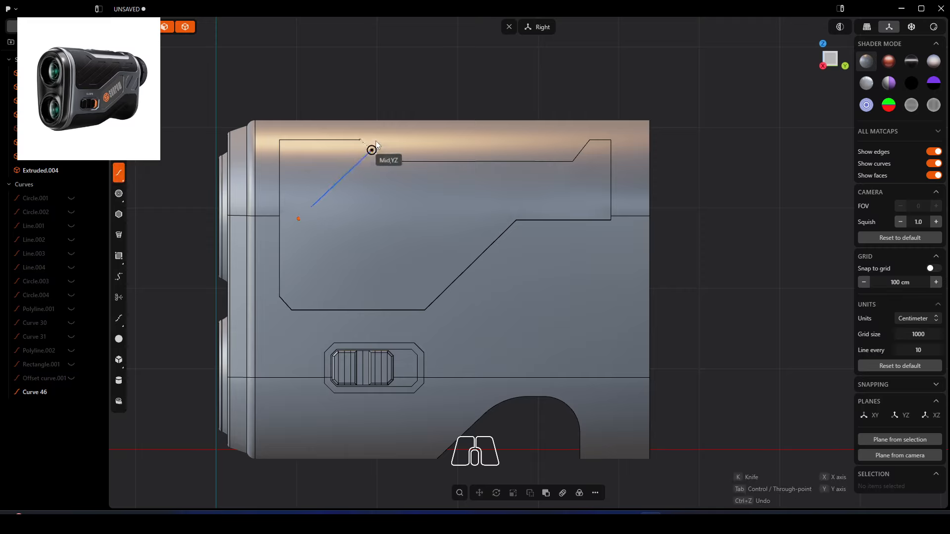
click(405, 115)
key(Return)
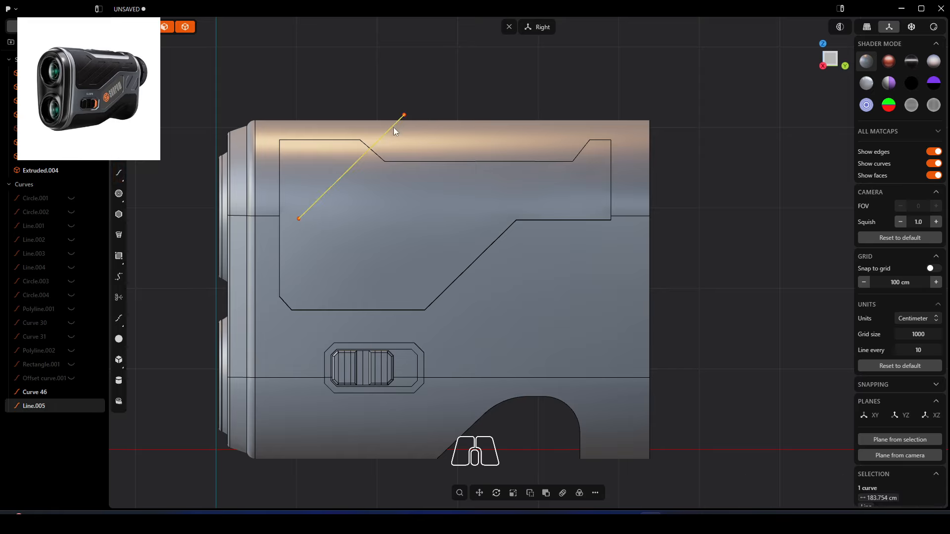
key(o)
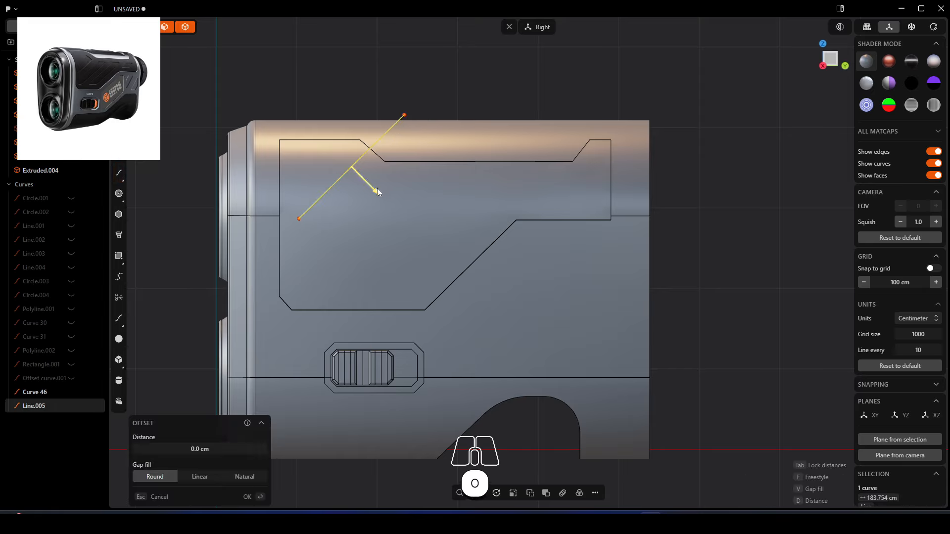
drag(384, 197, 390, 199)
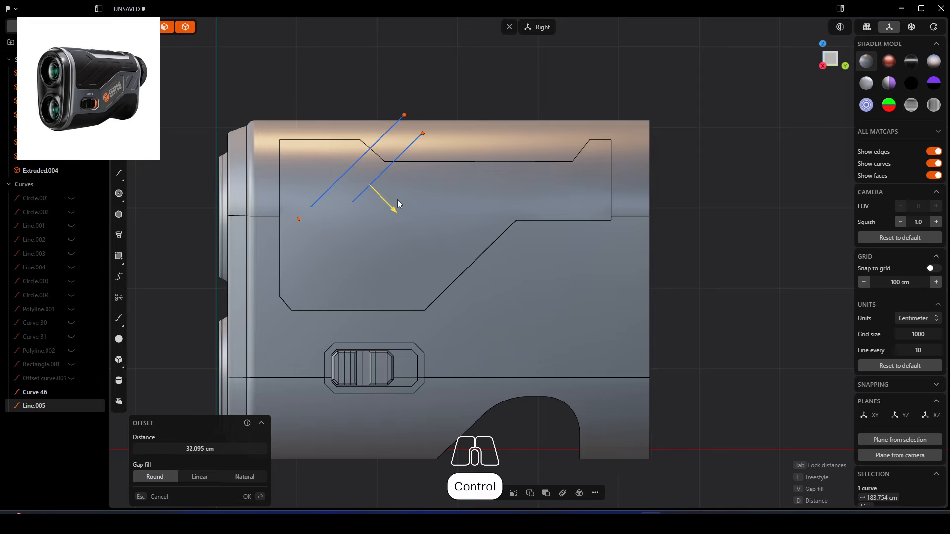
key(ctrl+z)
key(ctrl+z)
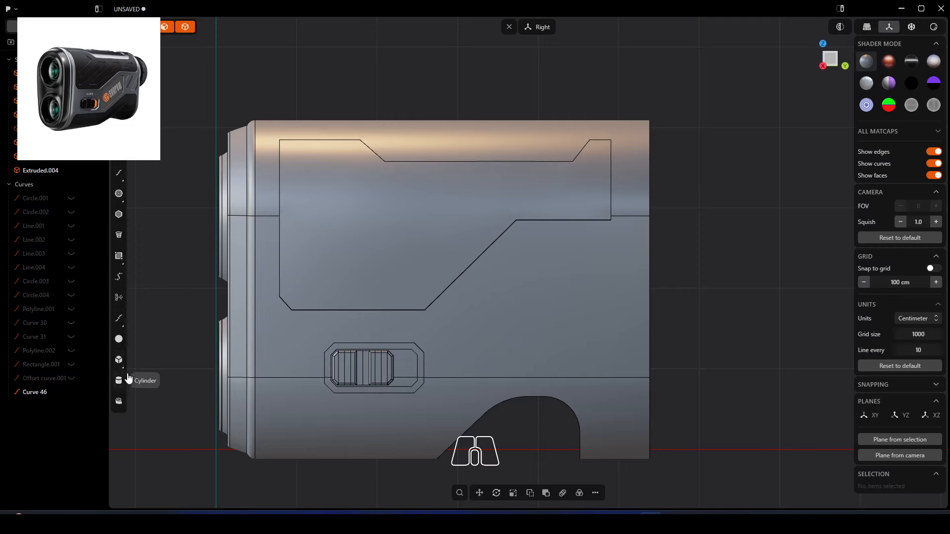
Draw a tall narrow rectangle in front of the housing and move it 204.57 cm along Y onto the side panel
click(119, 256)
click(160, 126)
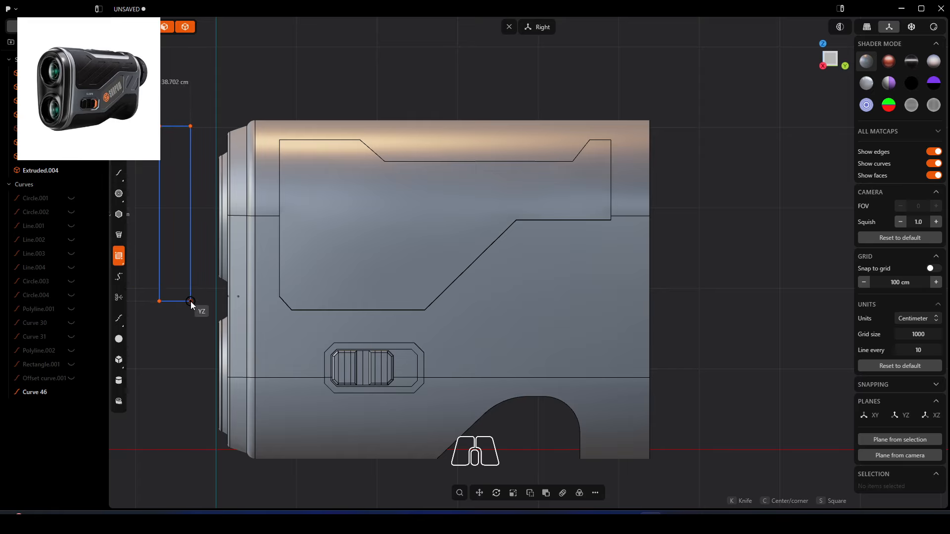
click(197, 345)
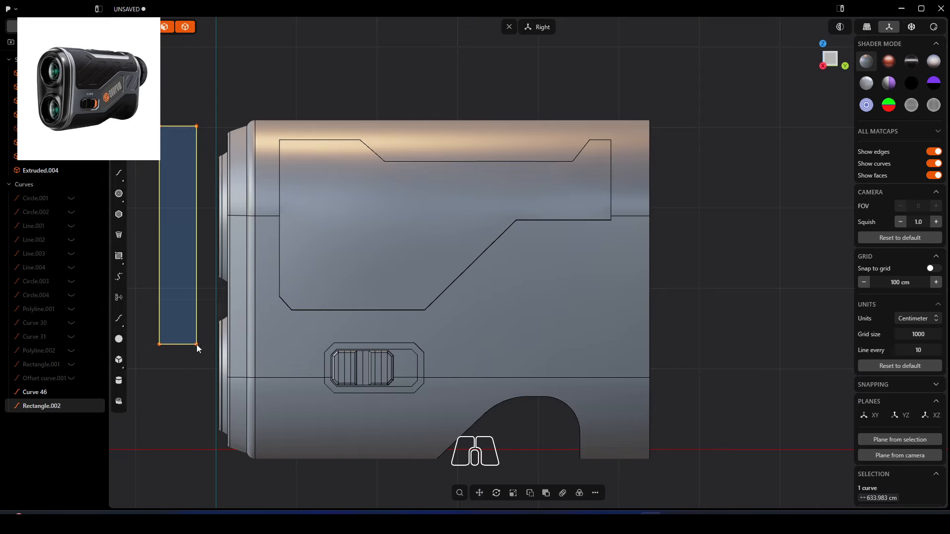
key(g)
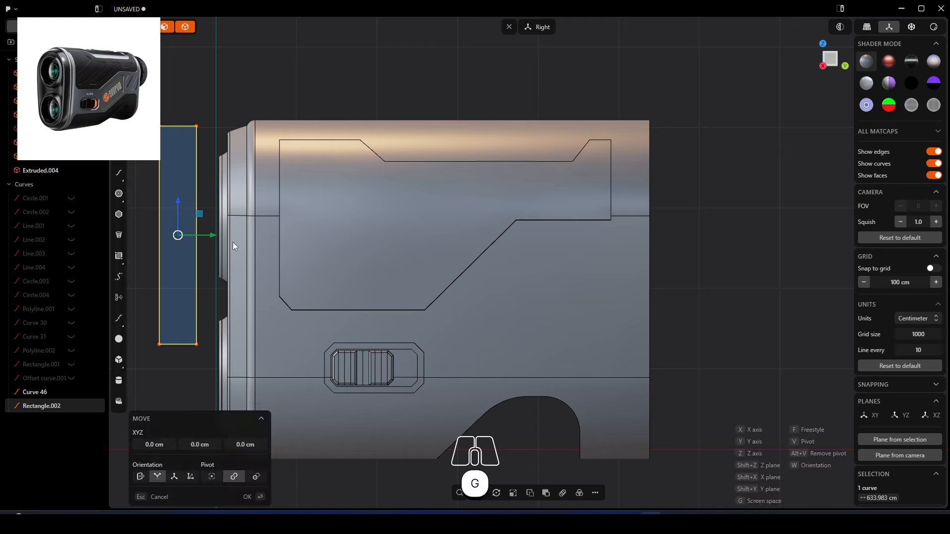
drag(213, 236, 377, 247)
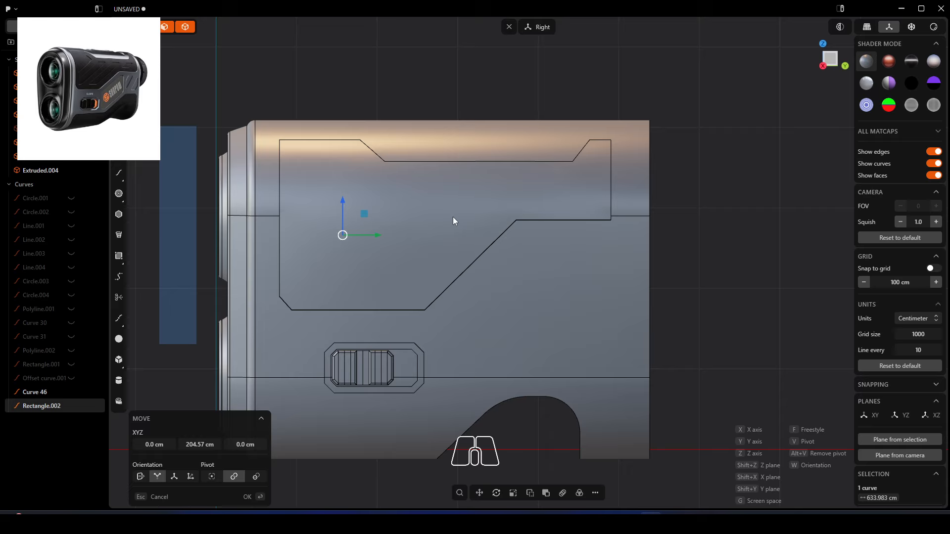
key(Return)
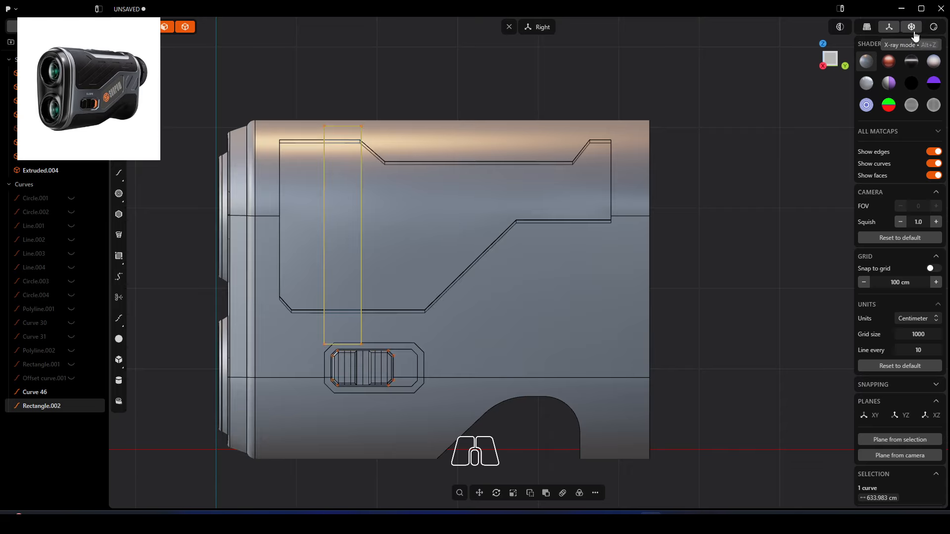
With X-ray display on, shift the rectangle slightly up and toward the lens end, and rotate it 45° about the X axis
key(g)
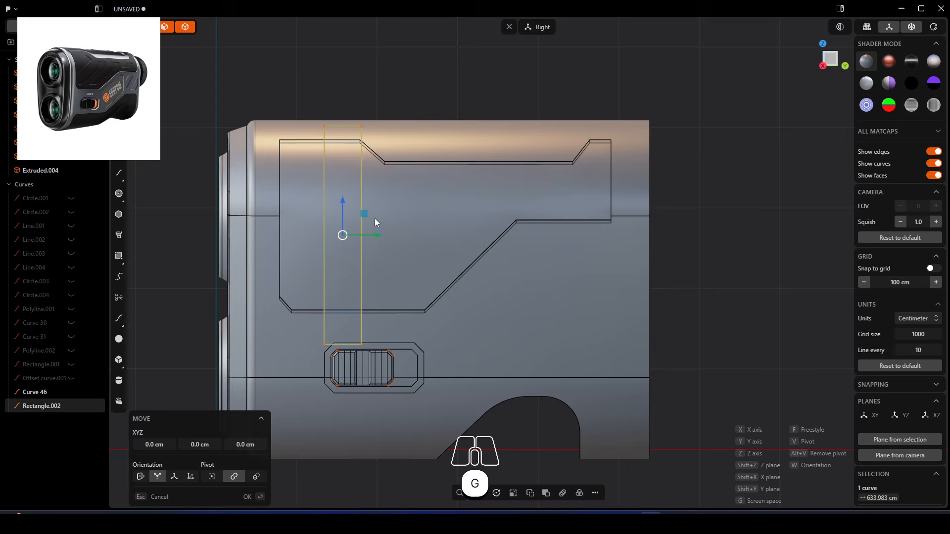
mouse_move(369, 215)
mouse_down()
mouse_move(367, 198)
mouse_move(339, 190)
mouse_move(338, 201)
mouse_move(360, 194)
mouse_move(359, 202)
mouse_up()
key(r)
click(200, 417)
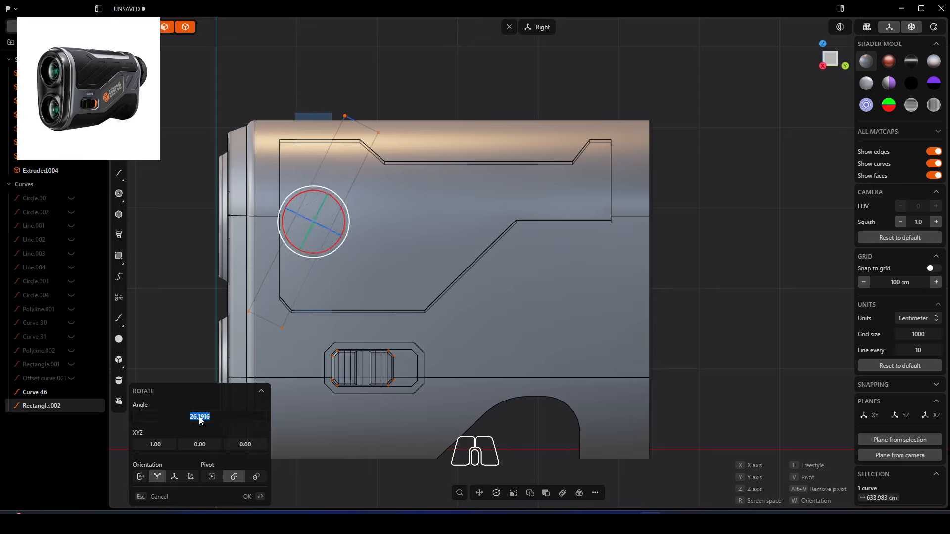
text(45)
middle_drag(401, 248, 425, 255)
key(Return)
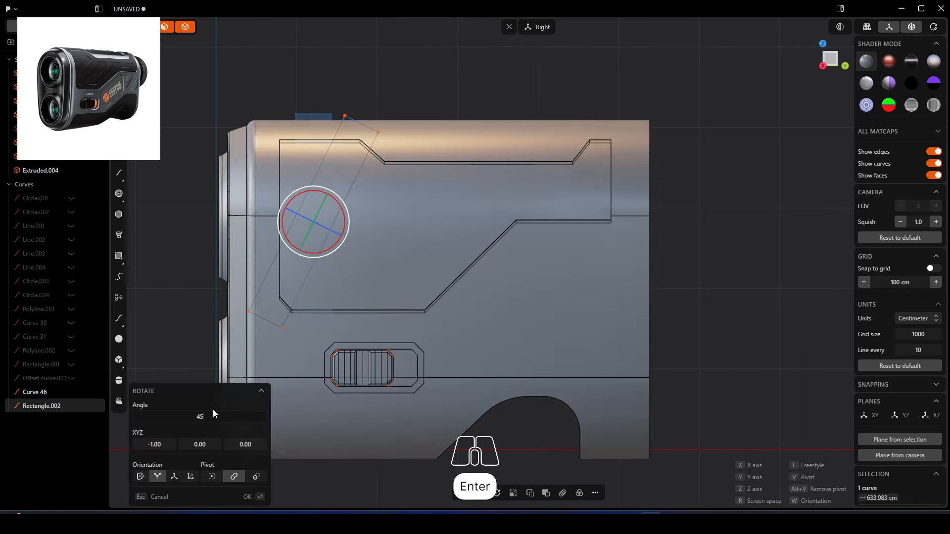
click(247, 497)
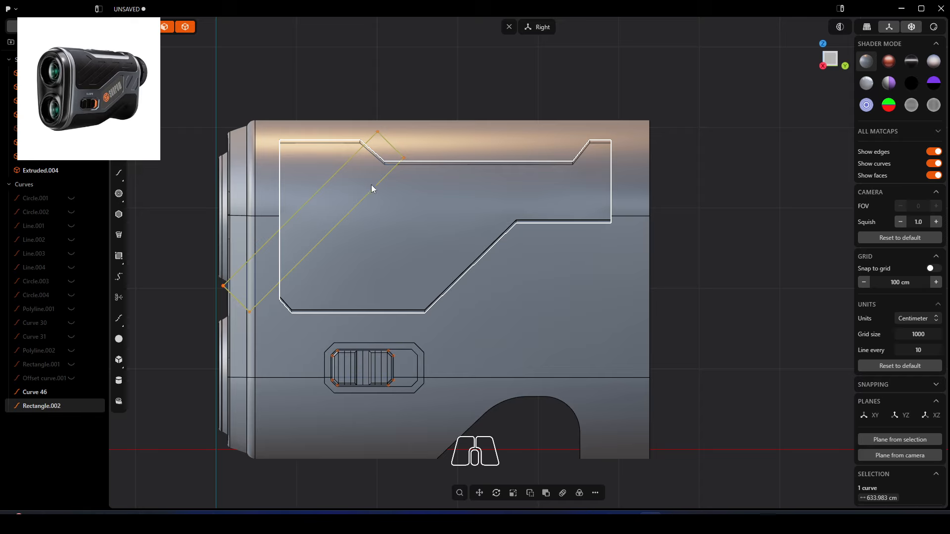
Duplicate the tilted rectangle three times along Y across the side panel, offsetting the copies 97.063, 191.669 and 285.661 cm from the original
key(ctrl+c)
key(ctrl+v)
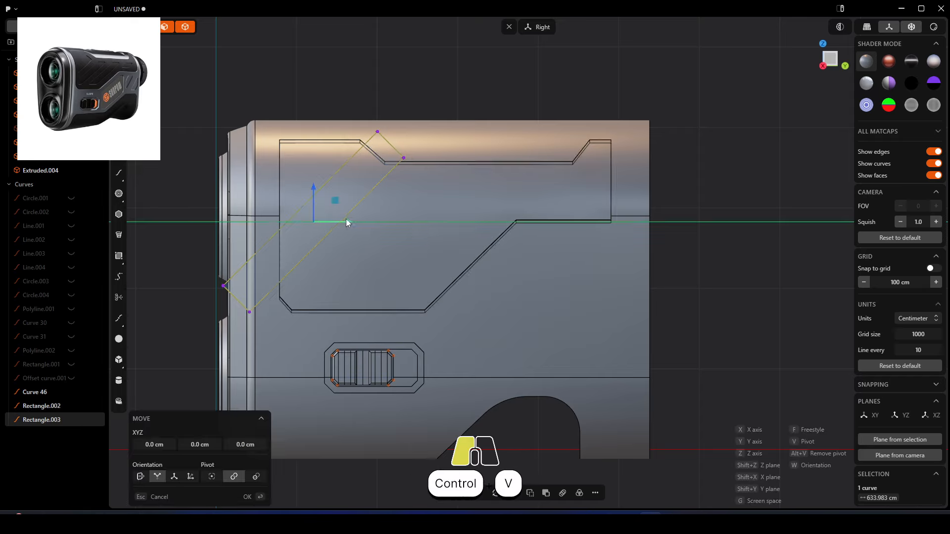
drag(347, 219, 424, 221)
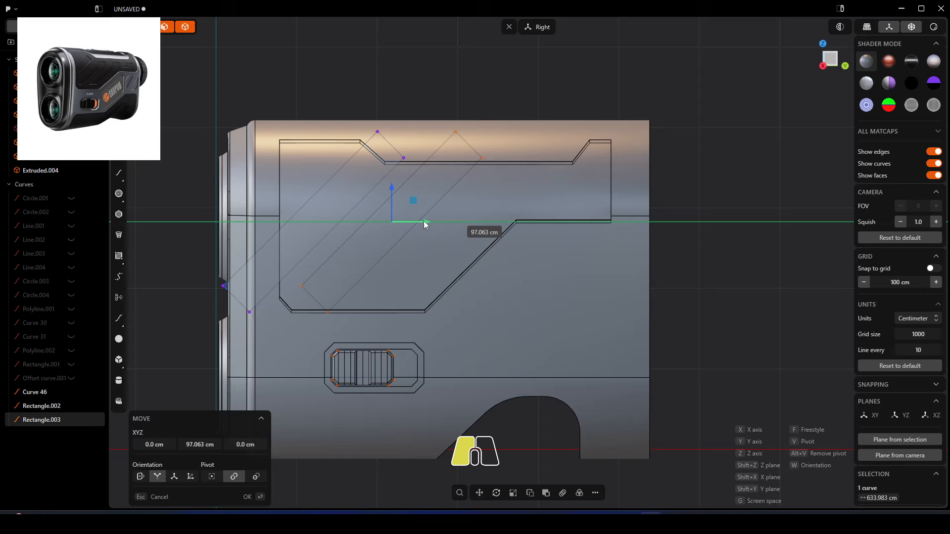
drag(423, 220, 424, 221)
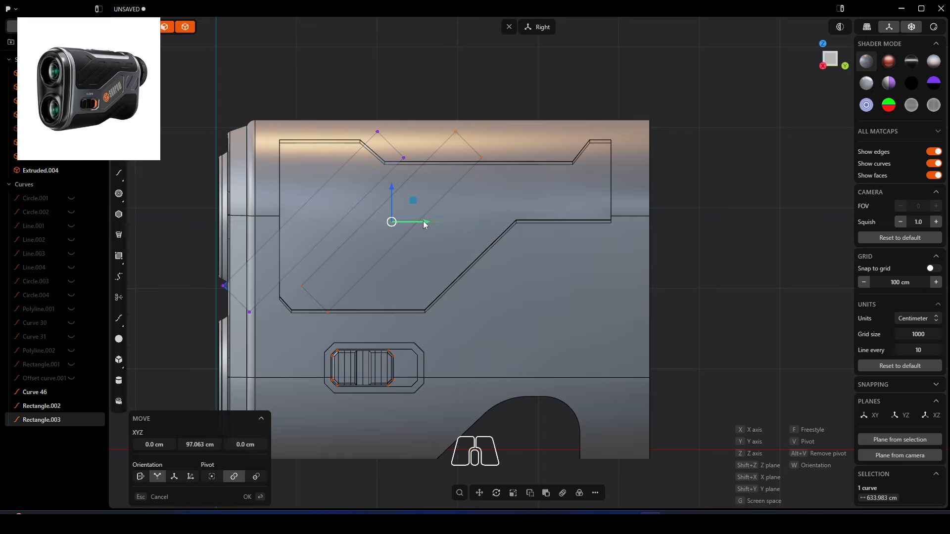
key(ctrl+c)
key(ctrl+v)
drag(345, 225, 500, 225)
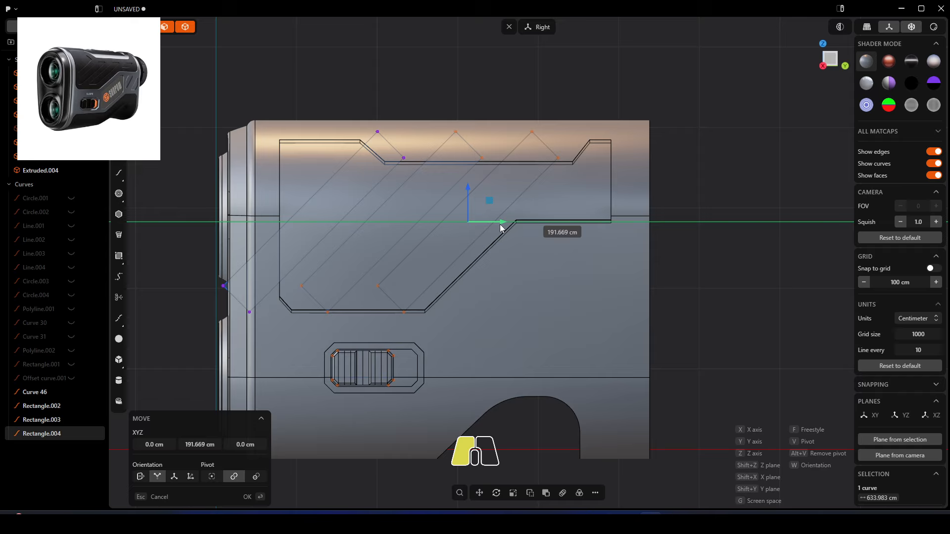
drag(500, 227, 501, 227)
key(ctrl+c)
key(ctrl+v)
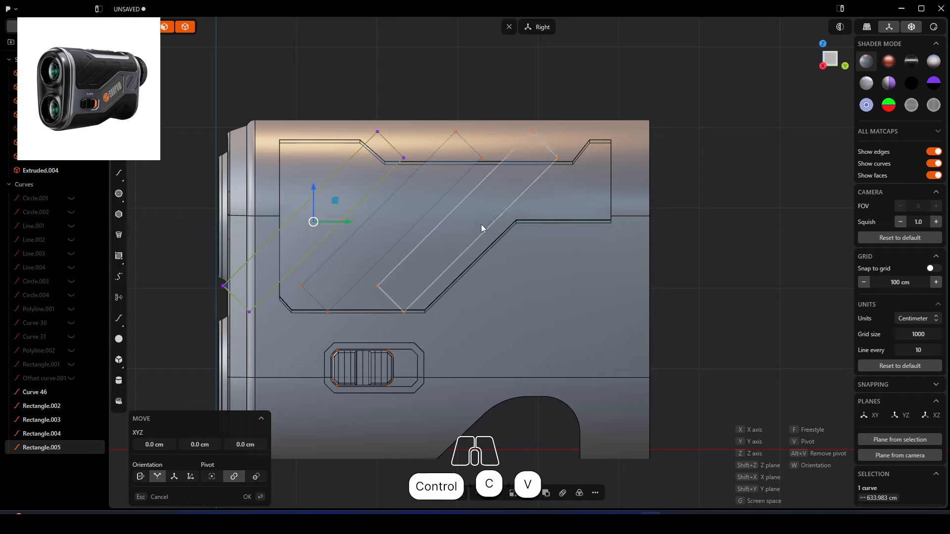
drag(345, 222, 466, 227)
drag(568, 224, 573, 224)
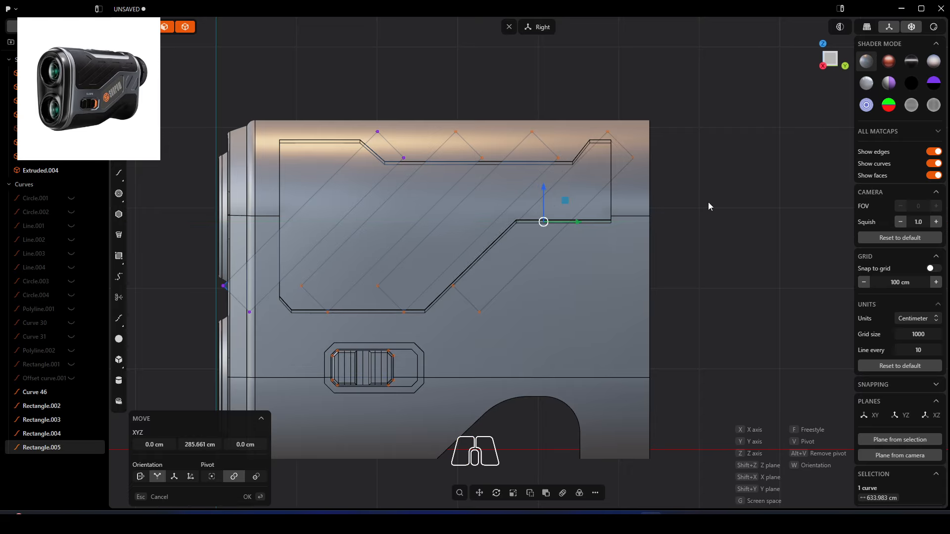
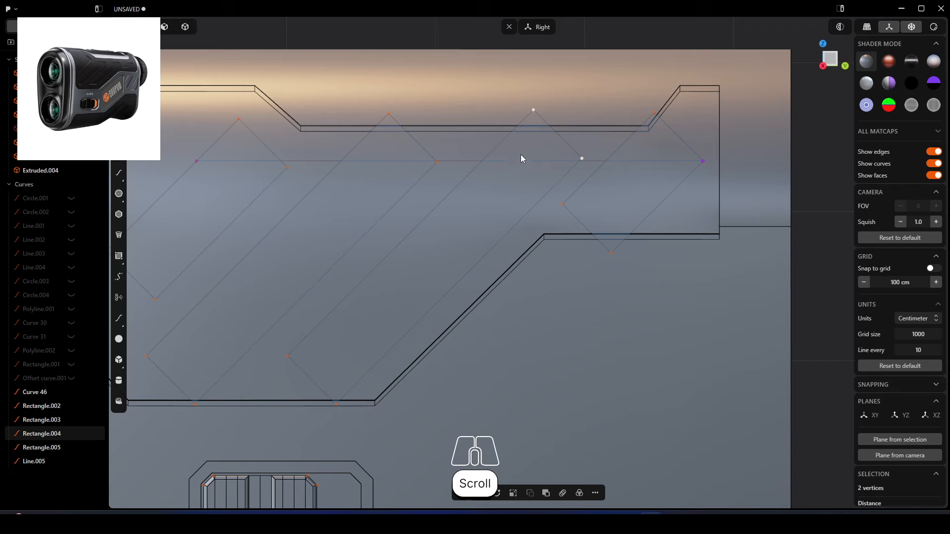
Slide the upper end of the third diagonal rectangle slightly inward along its length to the horizontal guide line
key(g)
key(v)
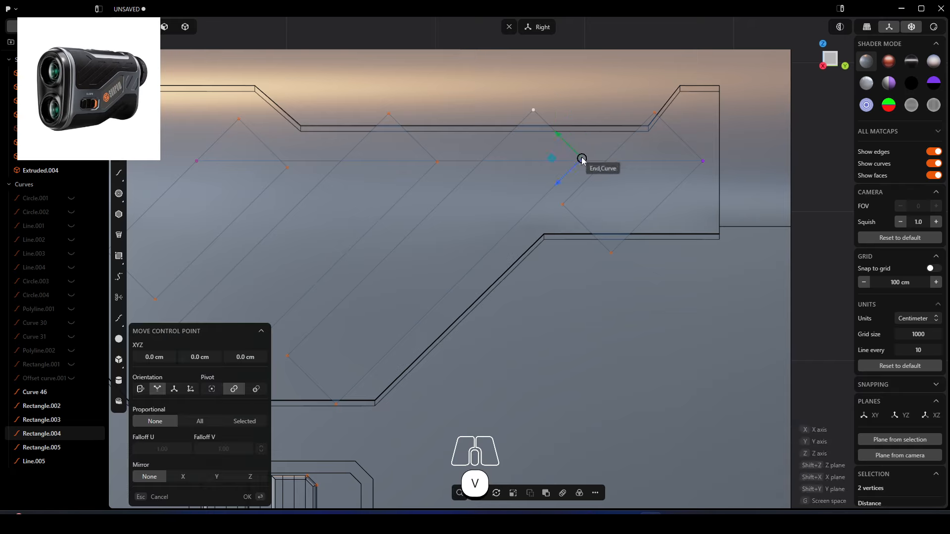
click(582, 159)
drag(559, 186, 554, 186)
drag(447, 76, 373, 165)
key(v)
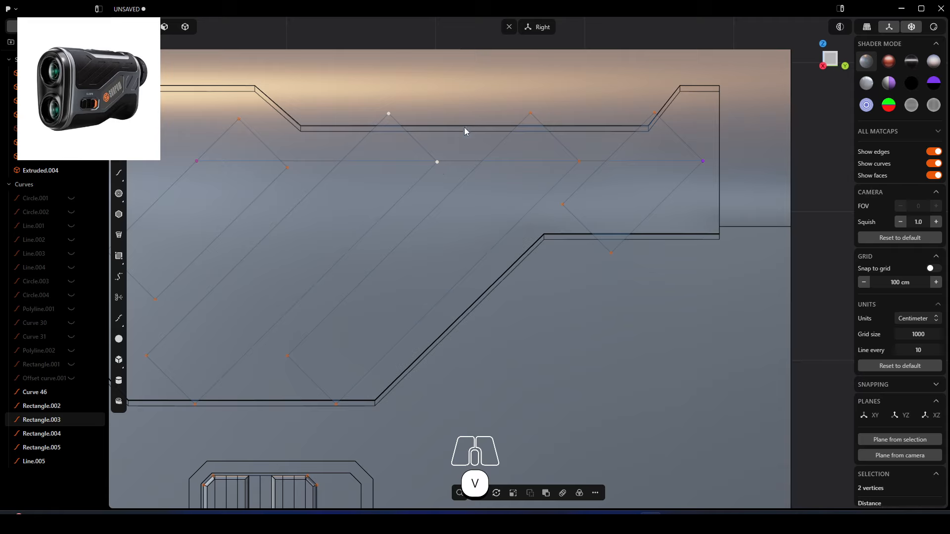
Extend the upper end of the third diagonal rectangle along its length, using its upper corner as the move pivot
drag(608, 78, 511, 175)
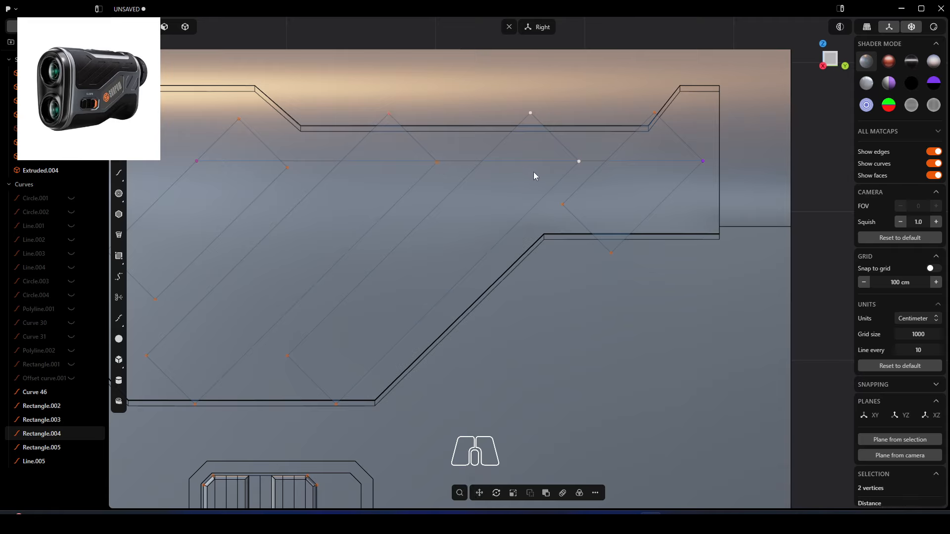
key(v)
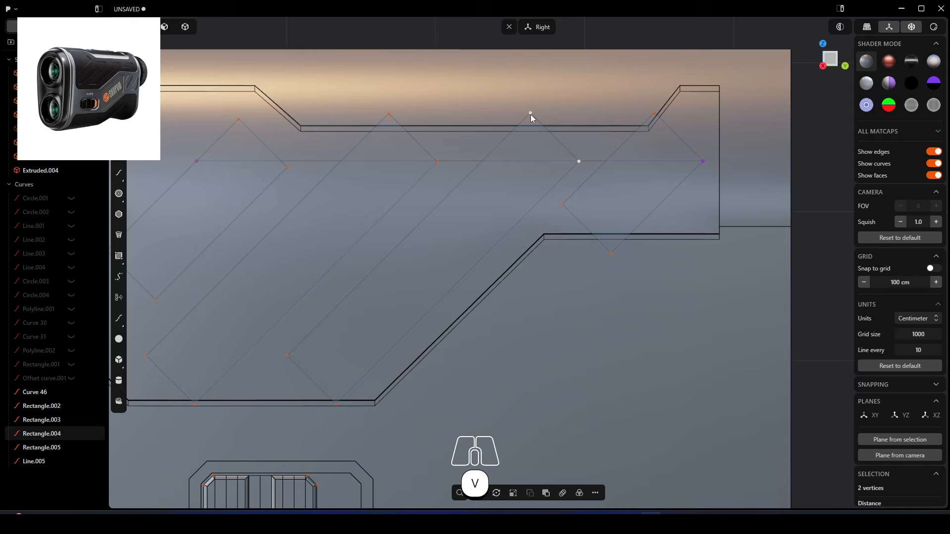
key(g)
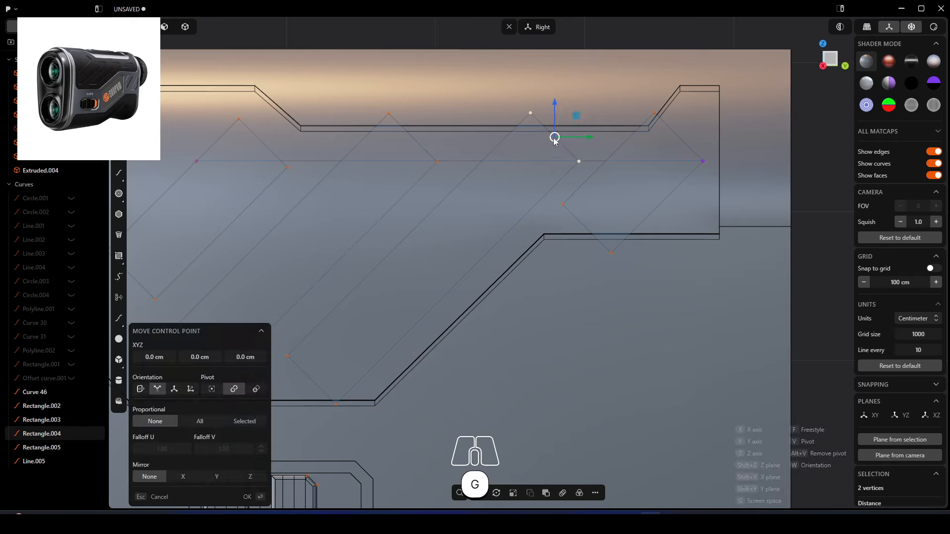
key(v)
click(530, 114)
drag(551, 97, 571, 80)
right_click(586, 69)
Extend the upper end of the second diagonal rectangle by 22.064 cm along its length
drag(465, 93, 343, 181)
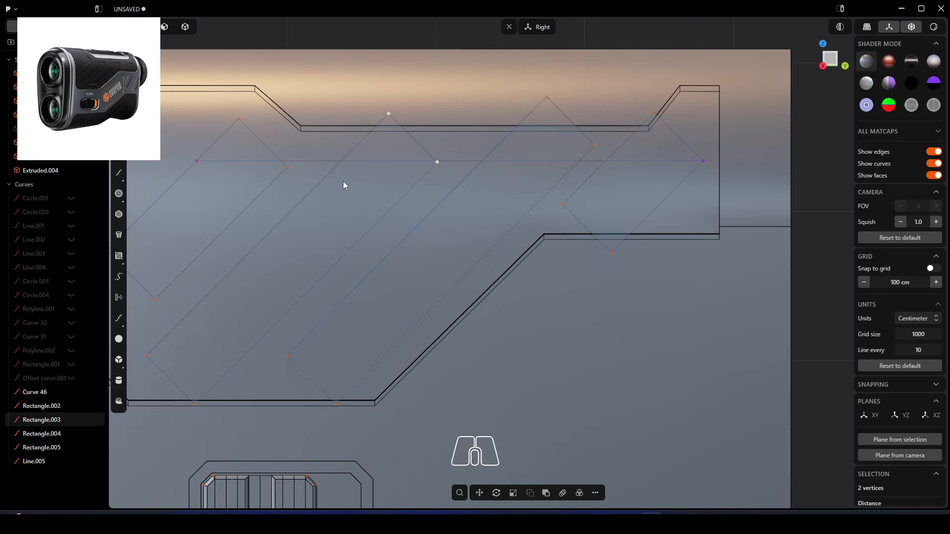
key(v)
click(382, 116)
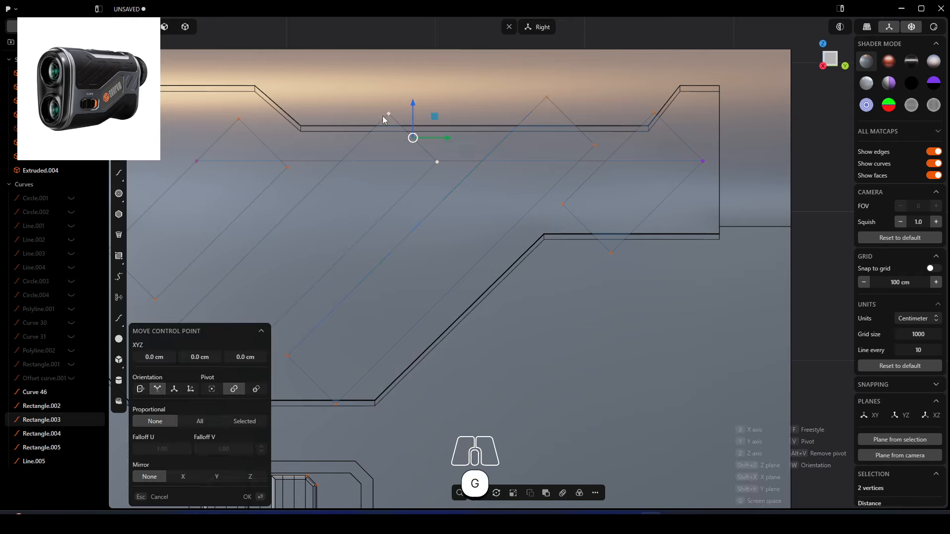
drag(410, 97, 440, 69)
right_click(446, 55)
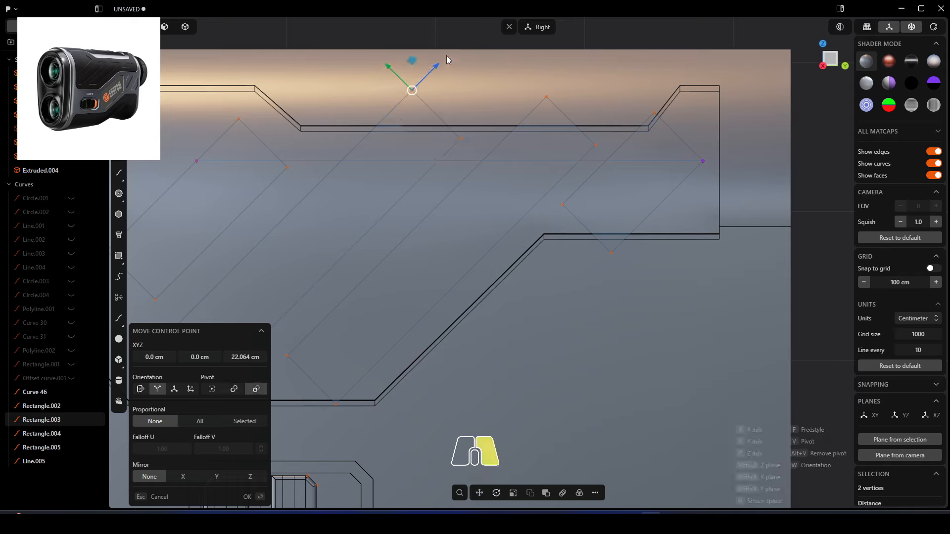
Extend the upper end of the first diagonal rectangle by about 15 cm along its length, using its upper corner as pivot
drag(330, 80, 219, 178)
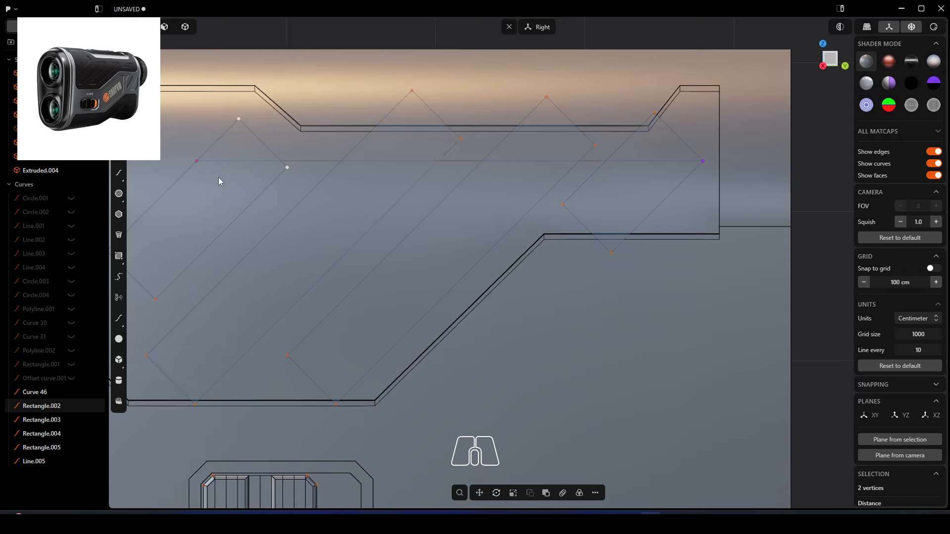
key(g)
key(v)
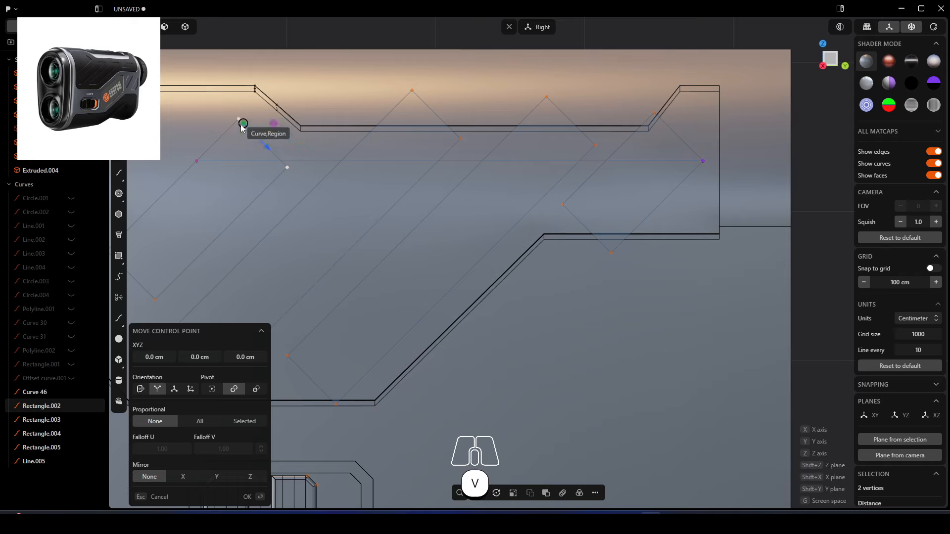
click(240, 120)
drag(260, 104, 283, 87)
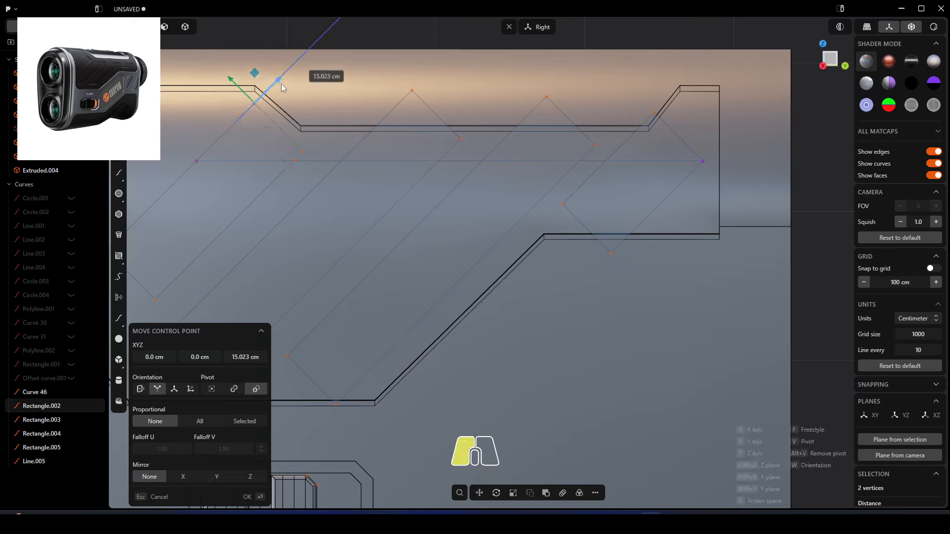
right_click(353, 57)
Extend the lower end of the second diagonal rectangle along its length past the panel's lower edge, pivoting on its outer corner
scroll(271, 166, down, 3)
right_drag(287, 209, 331, 183)
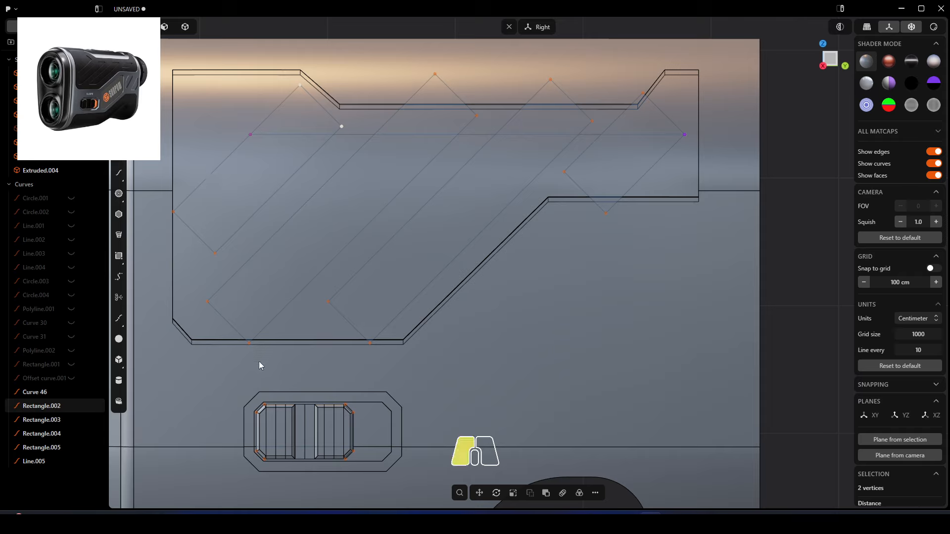
drag(197, 297, 189, 293)
key(g)
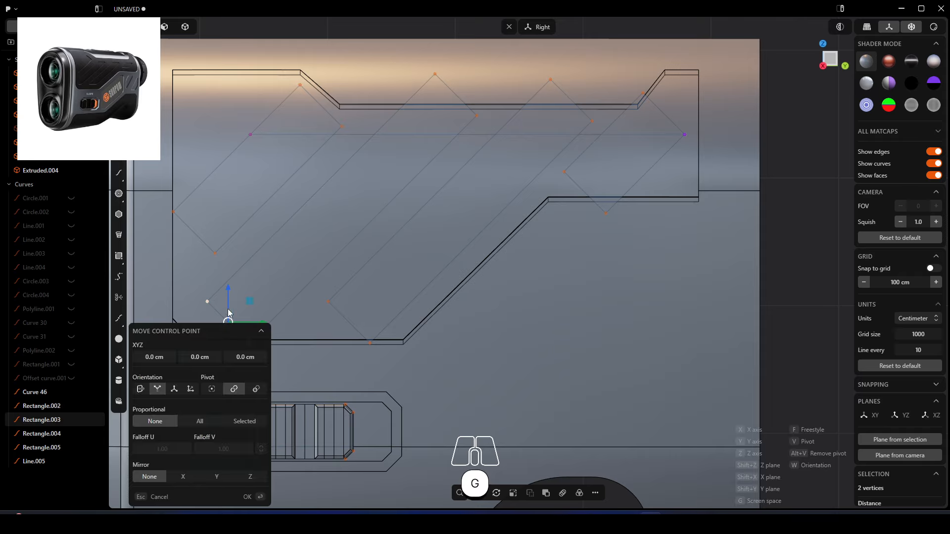
key(v)
click(208, 301)
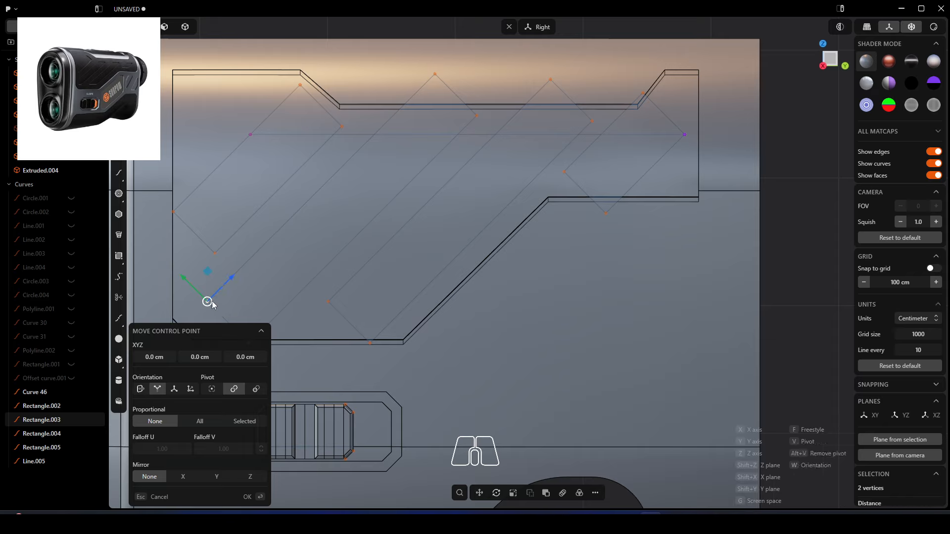
mouse_move(230, 280)
mouse_down()
mouse_move(189, 301)
mouse_move(217, 280)
mouse_up()
scroll(216, 280, down, 2)
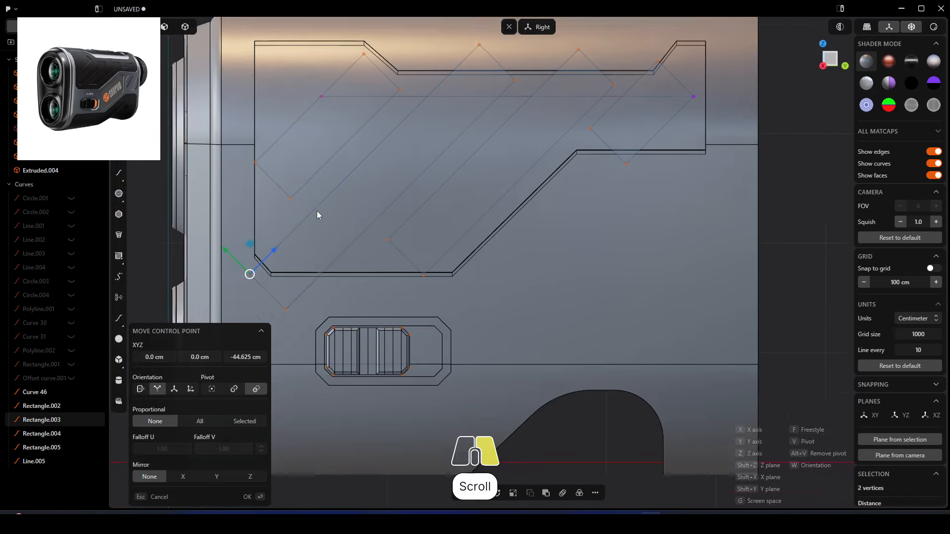
mouse_move(298, 229)
mouse_down()
mouse_move(309, 220)
mouse_move(291, 236)
mouse_up()
right_click(297, 236)
Extend the lower end of the third diagonal rectangle along its length past the panel's lower edge, using its upper-left end corner as pivot
drag(475, 269, 405, 208)
key(v)
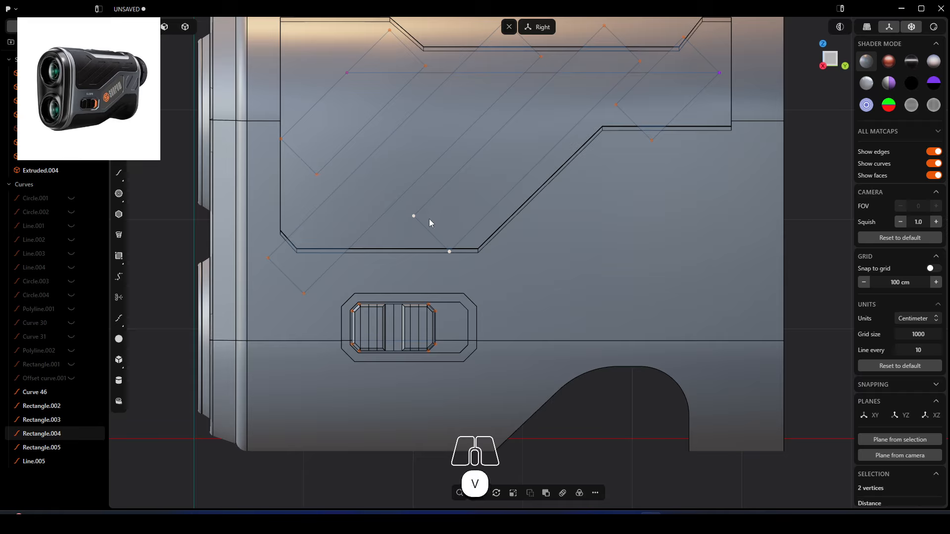
key(m)
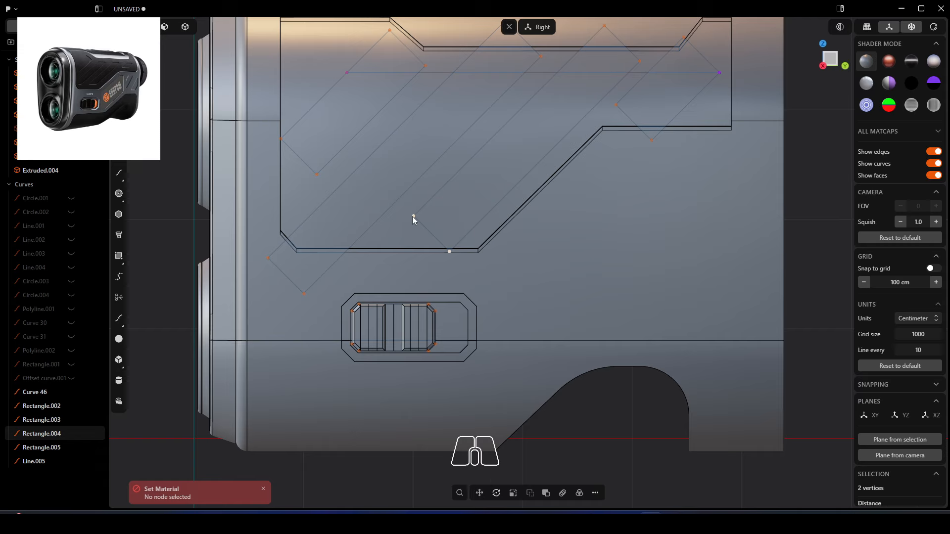
key(g)
key(v)
click(417, 216)
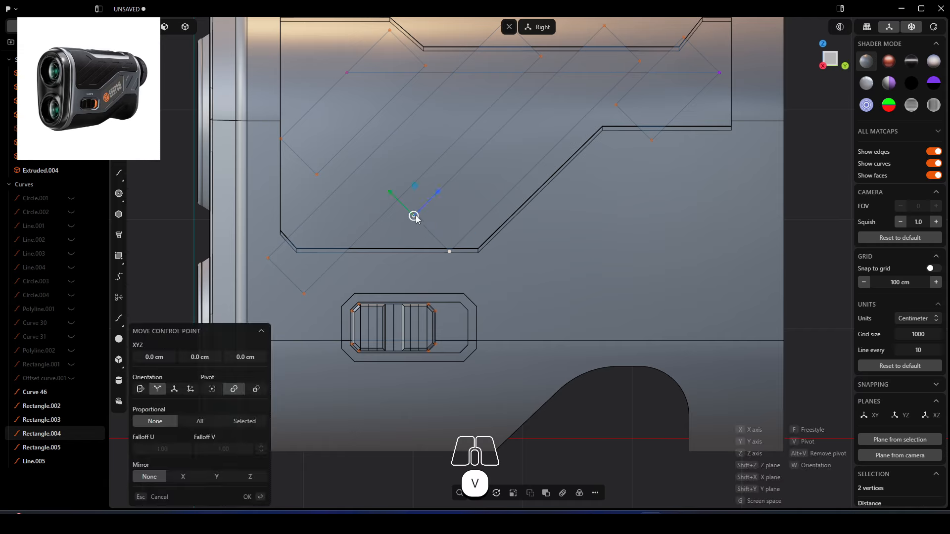
drag(435, 195, 381, 241)
right_click(463, 240)
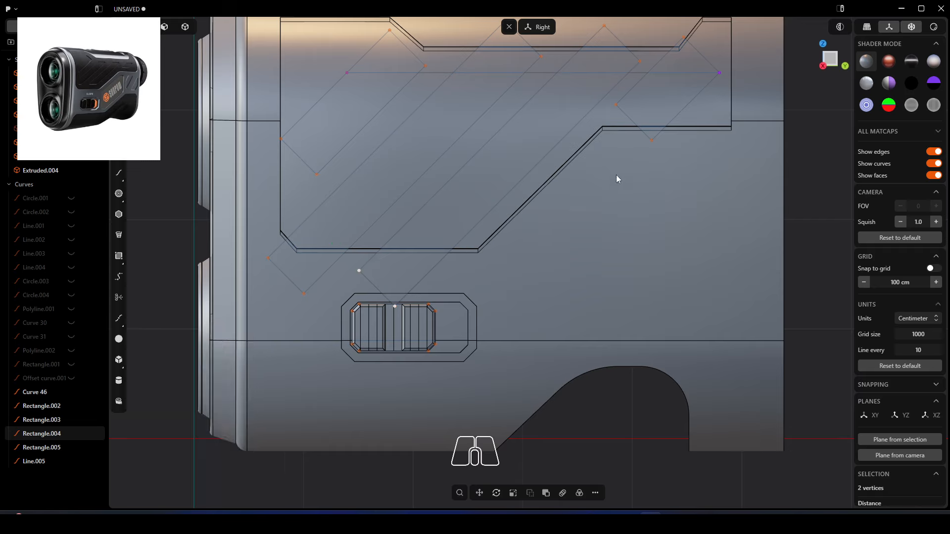
Extend the lower end of the fourth diagonal rectangle along its length beyond the panel's stepped edge, using its end corner as pivot
drag(681, 159, 587, 136)
key(g)
key(v)
click(615, 106)
right_click(667, 168)
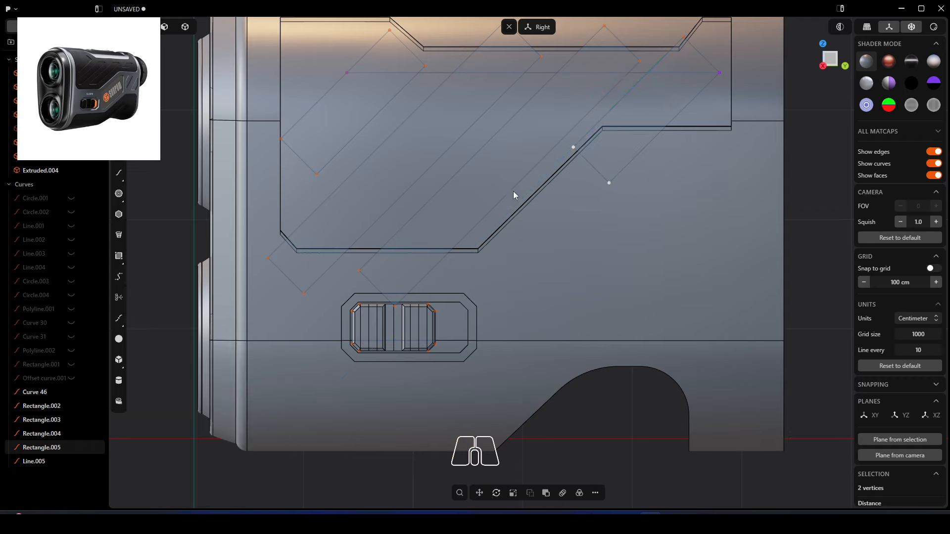
drag(266, 127, 326, 179)
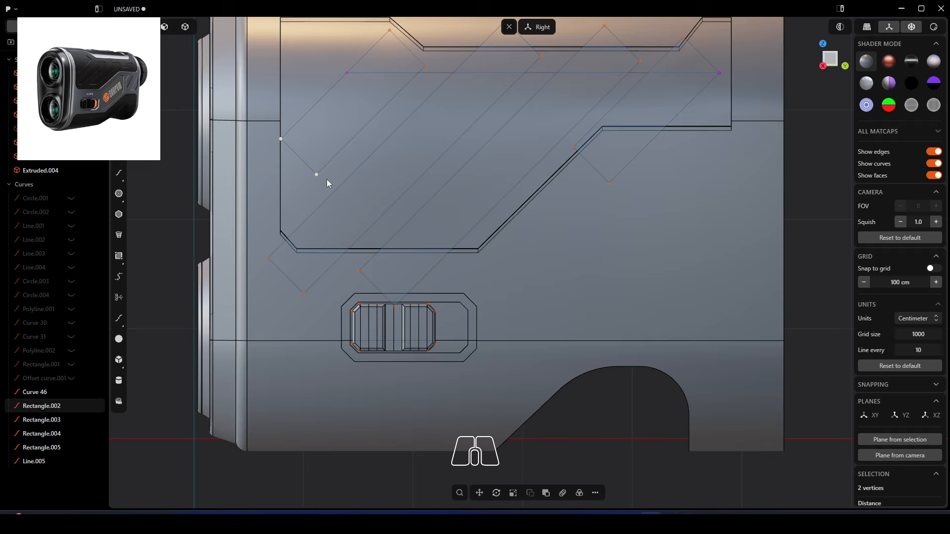
key(g)
key(v)
click(280, 139)
right_click(286, 136)
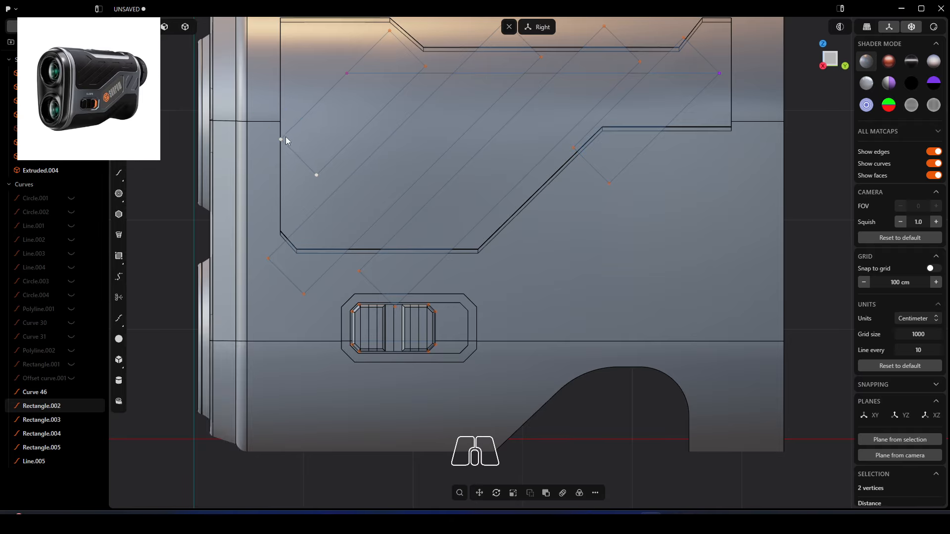
Extend the lower end of the first diagonal rectangle along its length past the panel's front edge, using its outer corner as pivot
drag(327, 195, 325, 192)
key(g)
key(v)
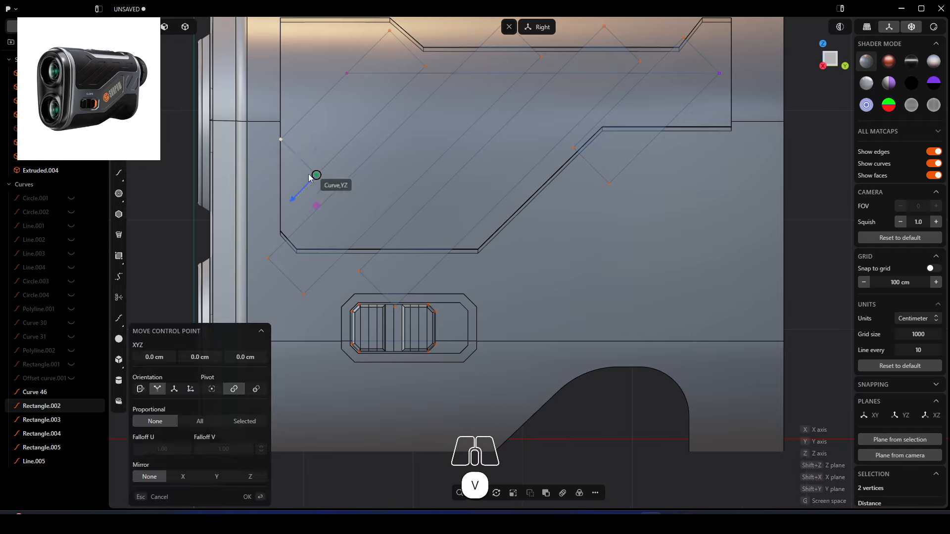
click(281, 139)
drag(299, 131, 297, 174)
right_click(309, 195)
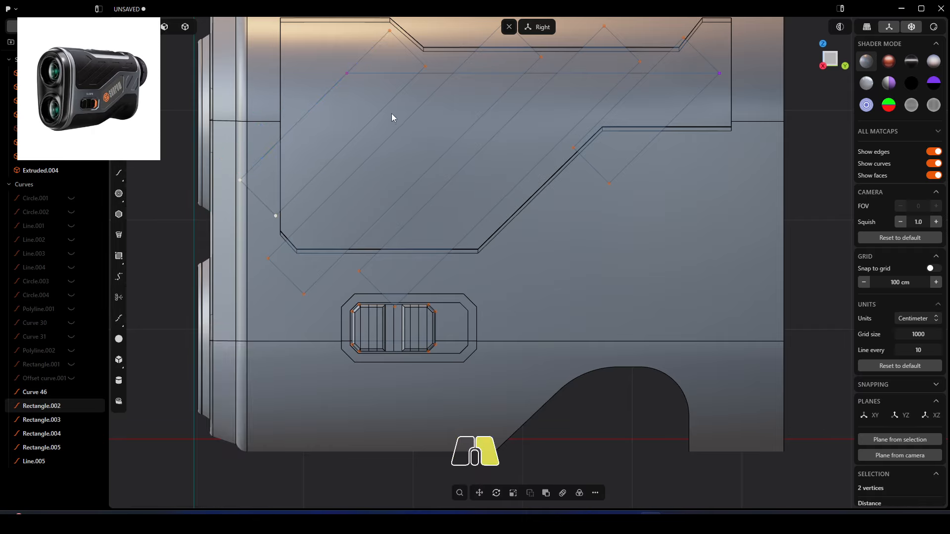
Draw boundary lines: a 65.159 cm horizontal across the fourth strip, a horizontal across the second and third strips' lower ends, and a 97.063 cm vertical across the first
right_drag(392, 117, 363, 130)
middle_drag(436, 155, 377, 245)
scroll(291, 257, up, 2)
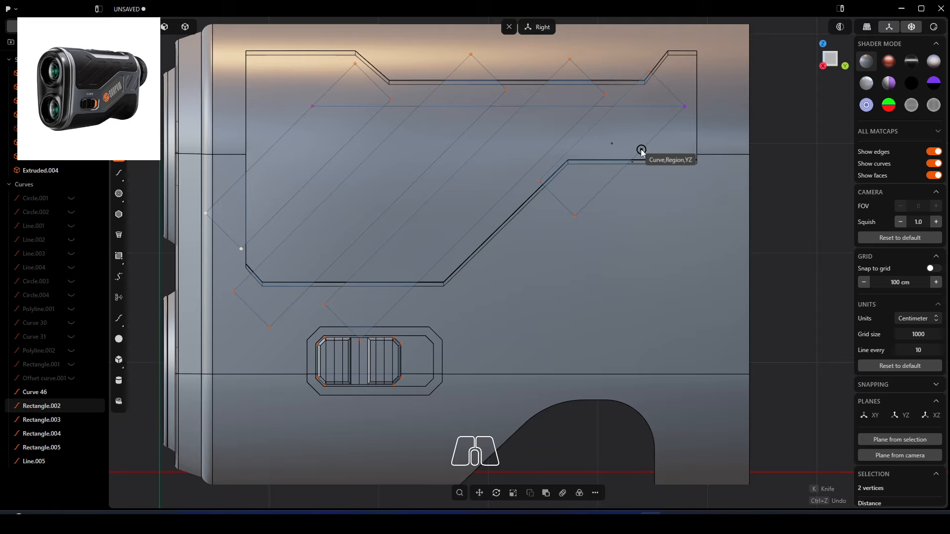
drag(641, 151, 570, 149)
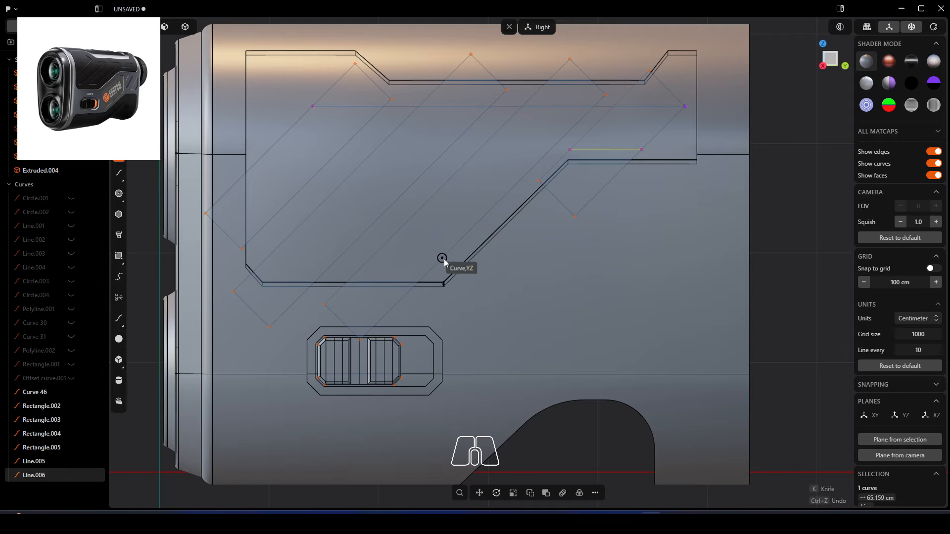
mouse_move(444, 257)
mouse_down()
mouse_move(267, 258)
mouse_move(271, 148)
mouse_up()
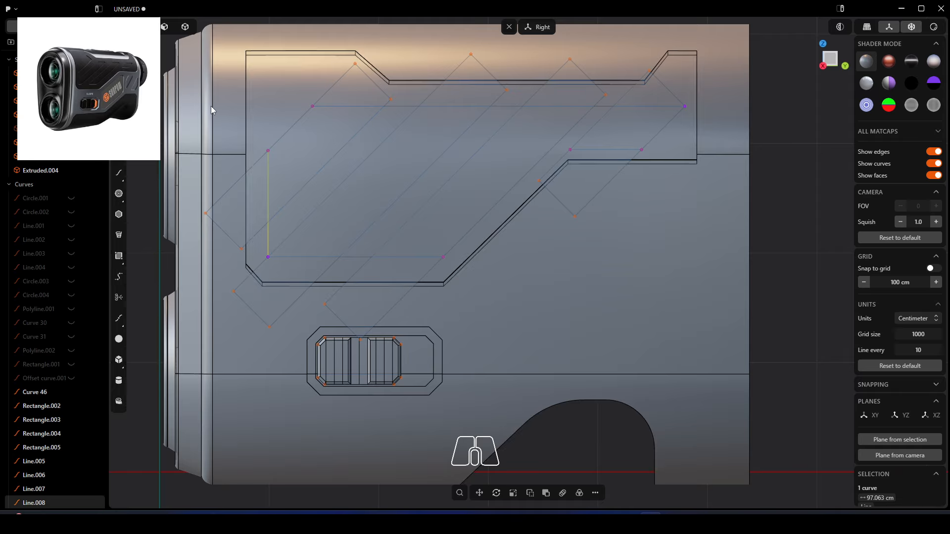
Hide the main housing body and both side panel solids to expose the strip curves
key(F4)
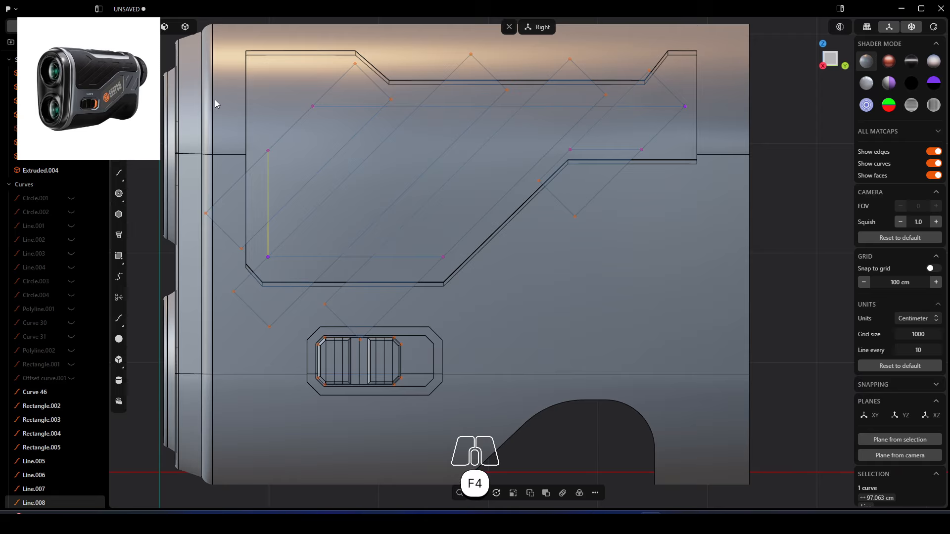
key(5)
click(222, 102)
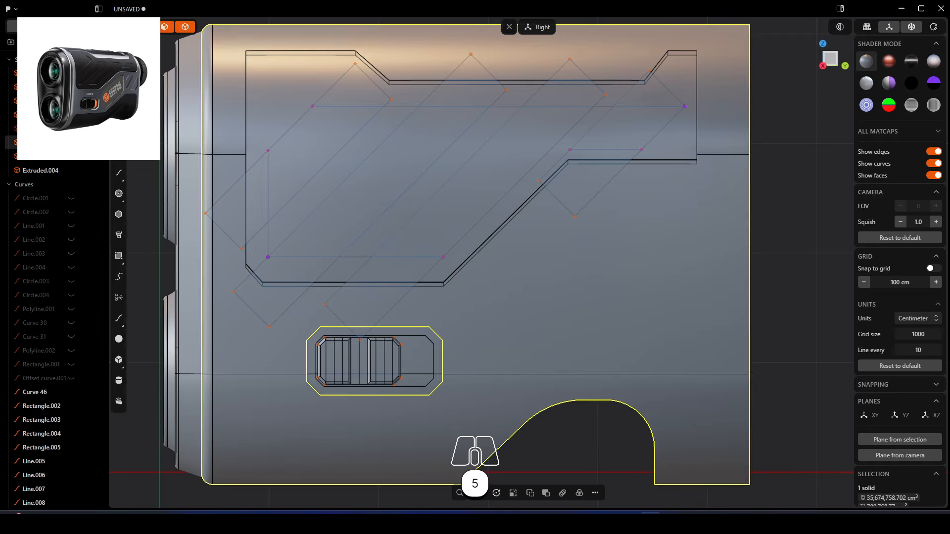
key(h)
click(285, 105)
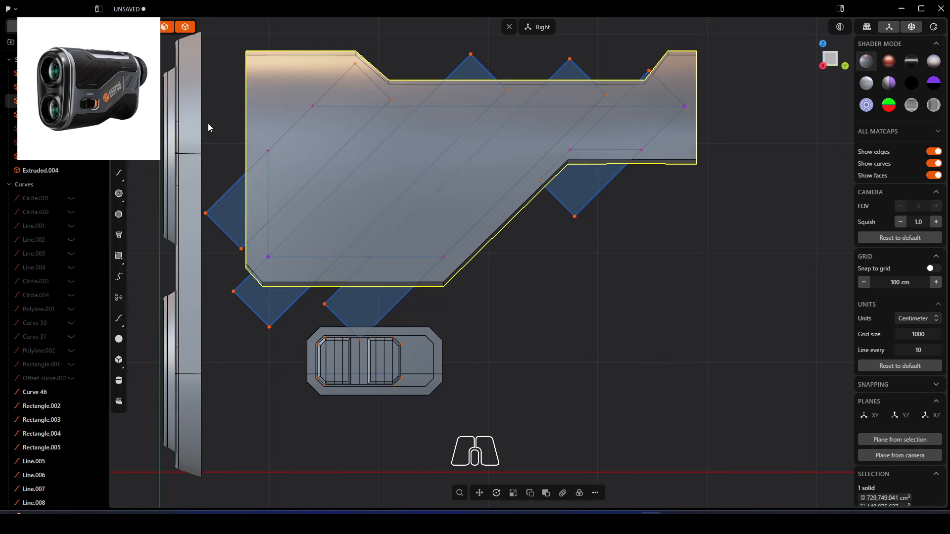
click(72, 101)
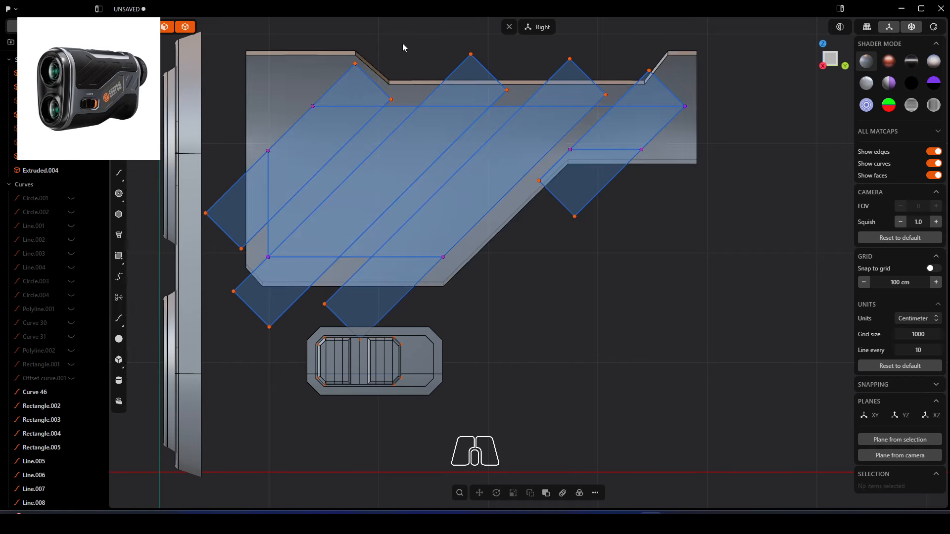
click(303, 61)
key(h)
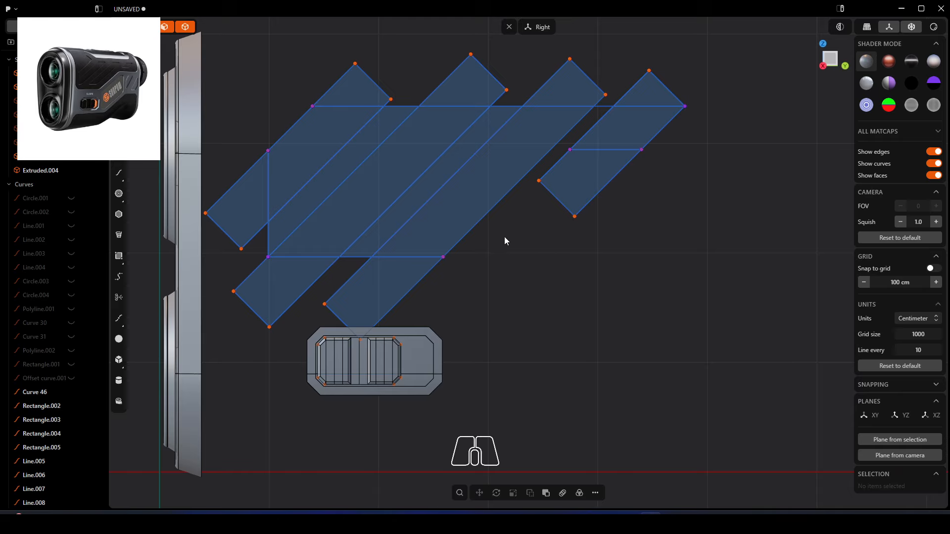
Trim the first strip's ends outside the boundary lines and the upper guide segment between the first and second strips
key(t)
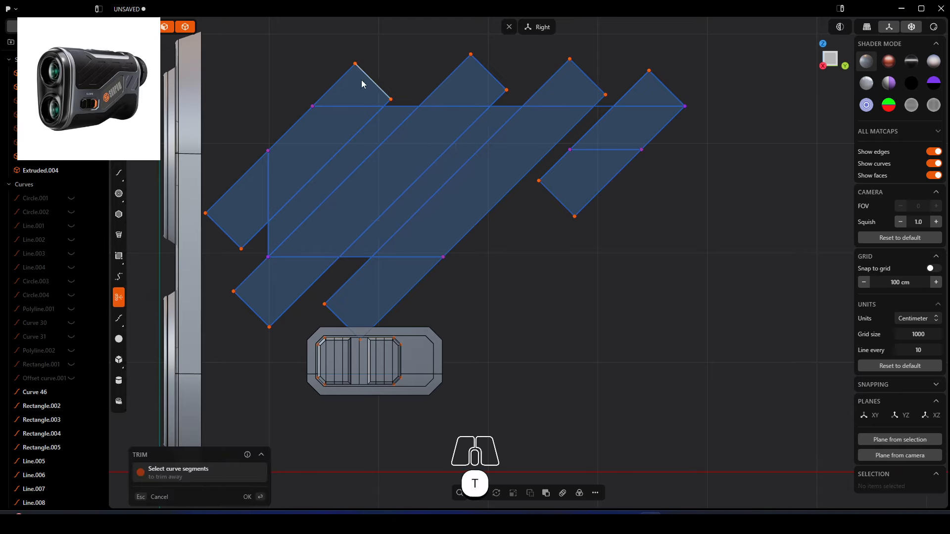
click(354, 80)
click(388, 101)
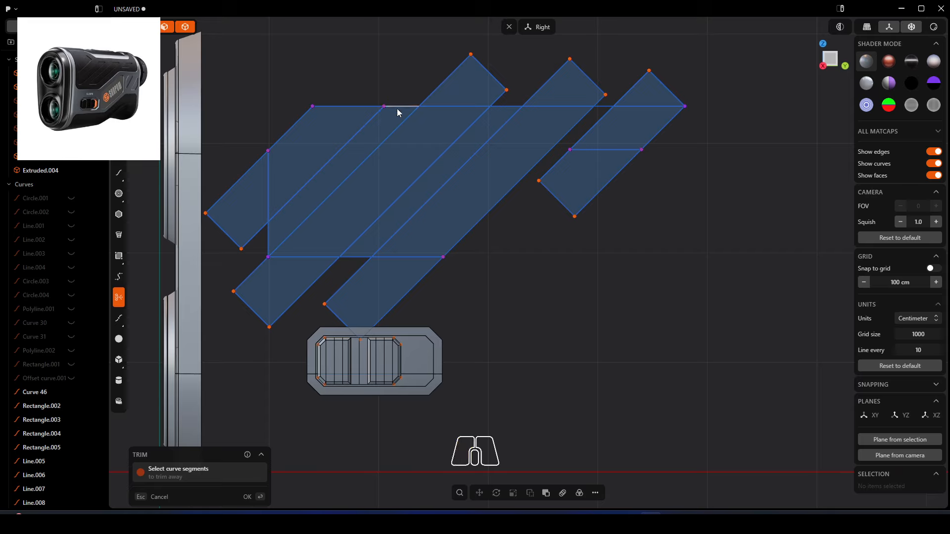
click(395, 109)
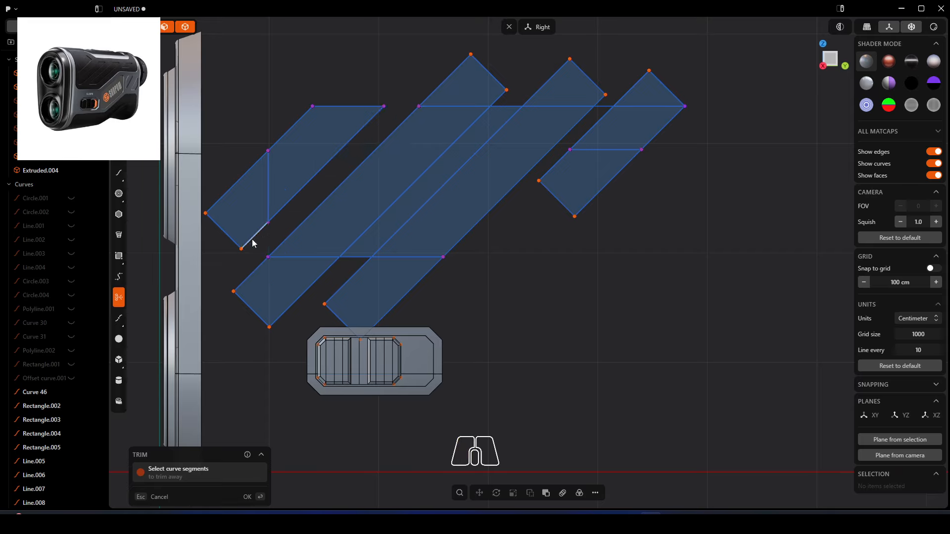
click(232, 241)
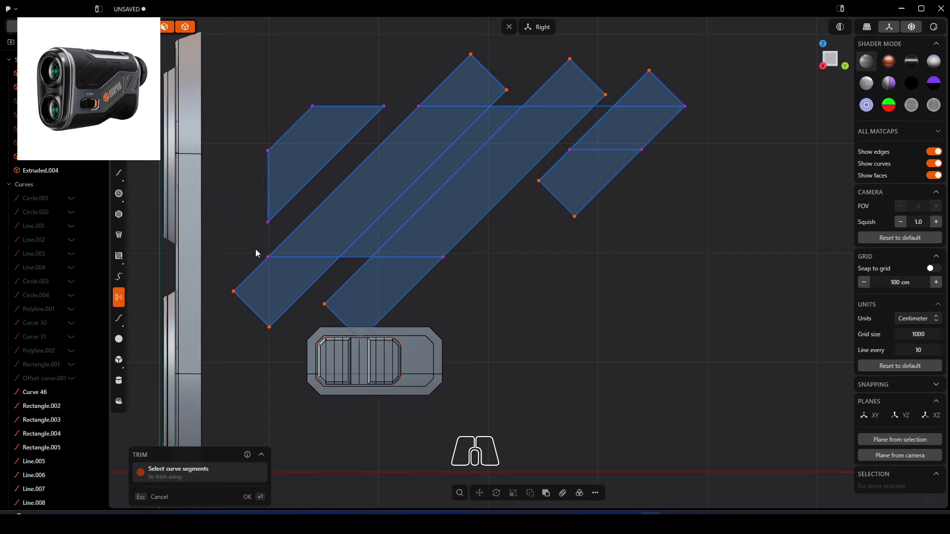
Trim both ends of the second strip, the third strip's lower end, and the guide segments between these two strips
click(486, 71)
click(514, 109)
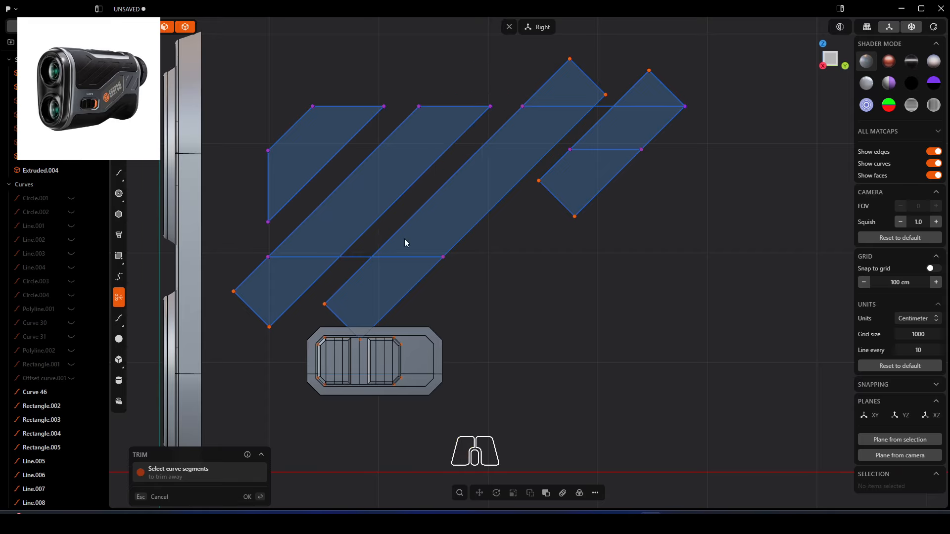
click(354, 258)
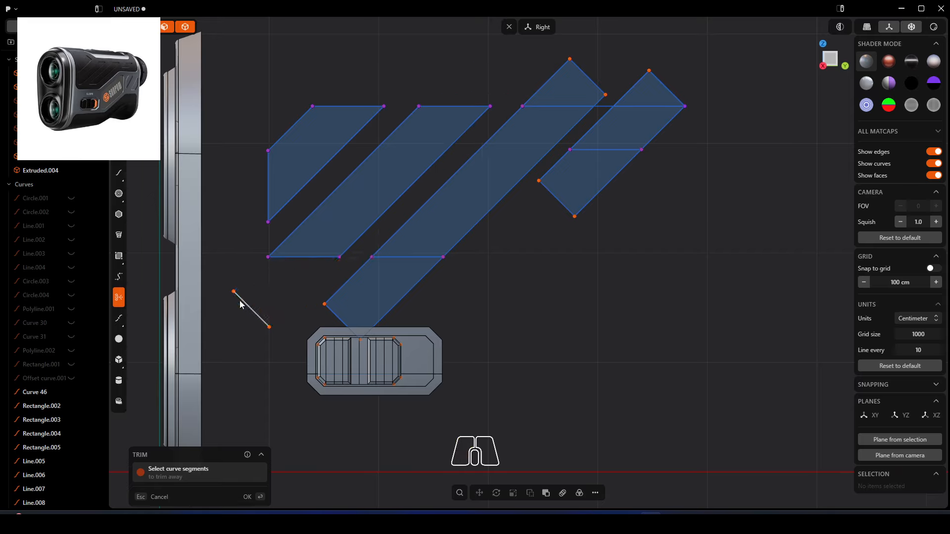
click(333, 318)
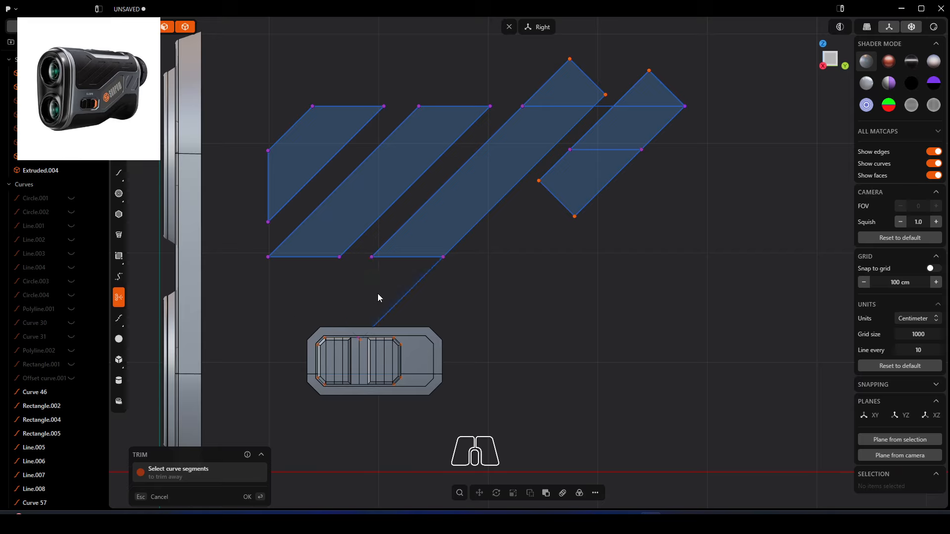
Trim the third strip's upper end, both ends of the fourth strip, and the guide segment between them
click(601, 190)
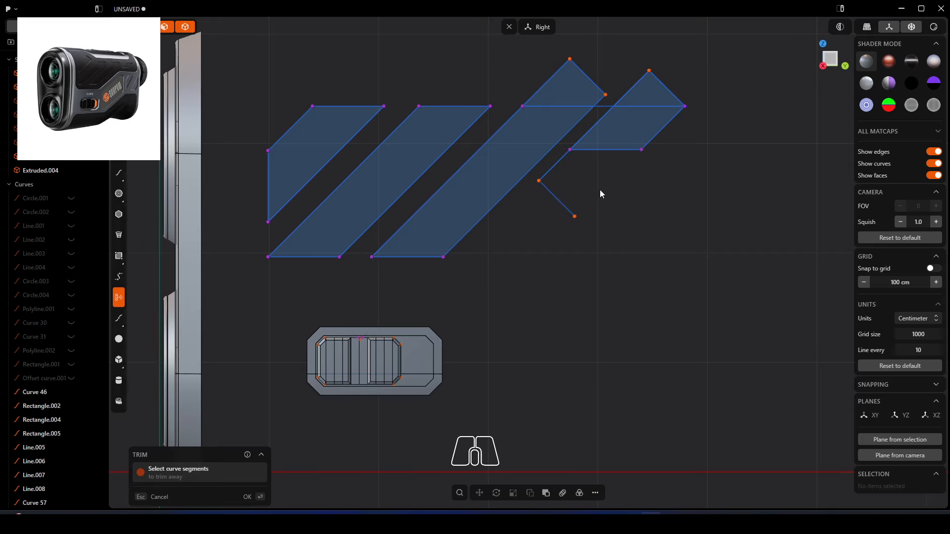
click(558, 171)
click(601, 98)
click(594, 86)
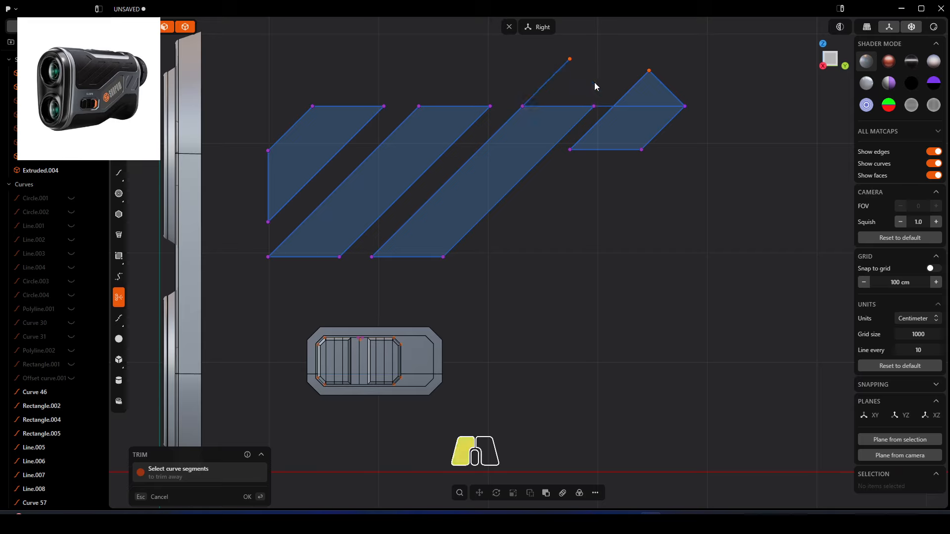
click(552, 74)
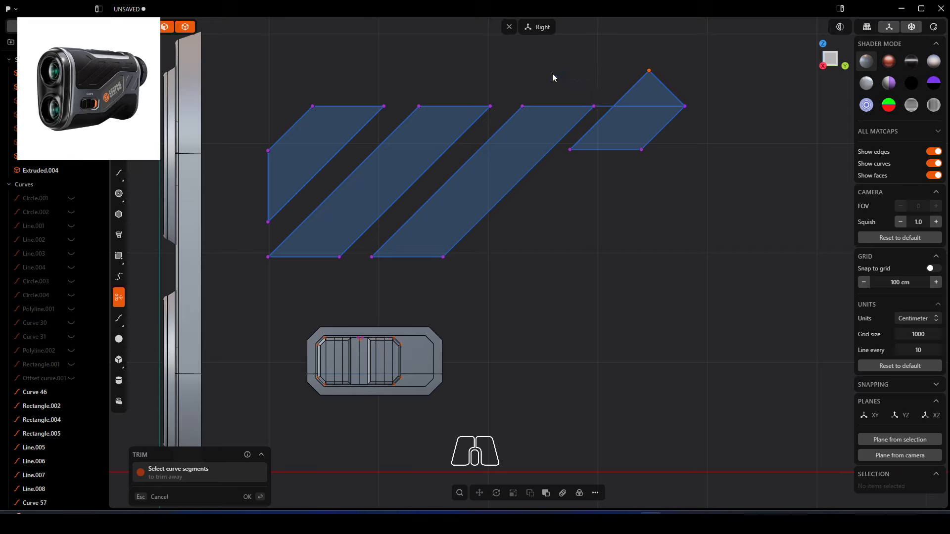
click(674, 95)
click(635, 85)
click(601, 107)
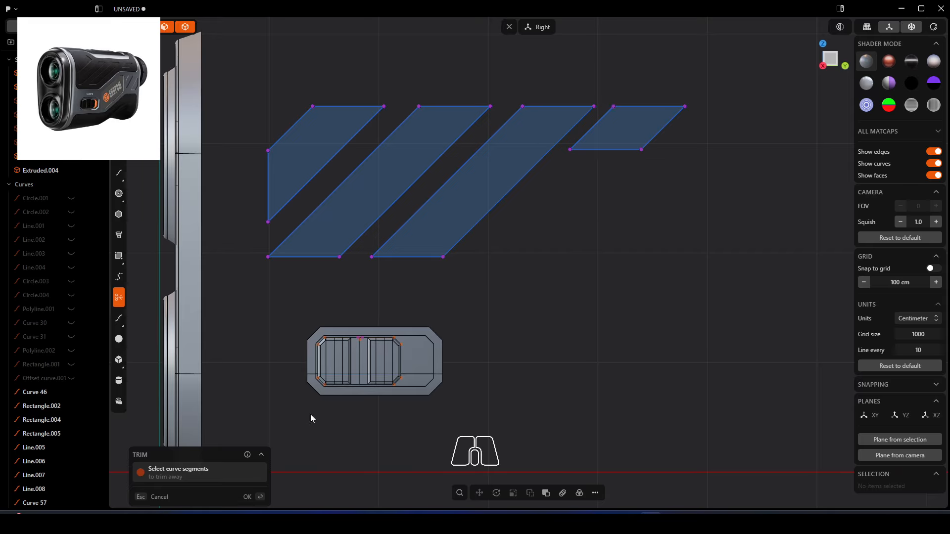
click(246, 497)
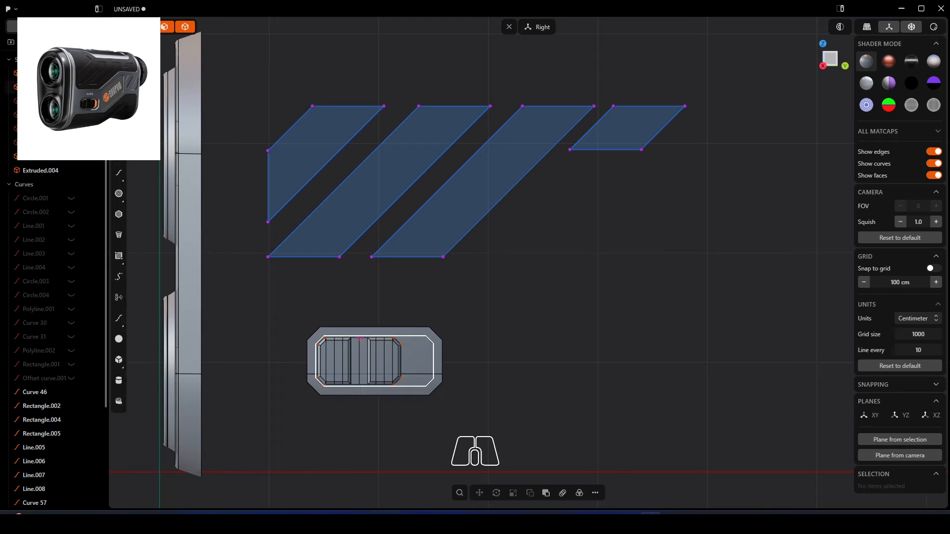
Unhide the side panel solid and project all four diagonal strip outlines onto it with the Vector method, keeping Bidirectional and Hide occluded enabled
click(71, 101)
middle_drag(406, 144, 554, 204)
click(484, 168)
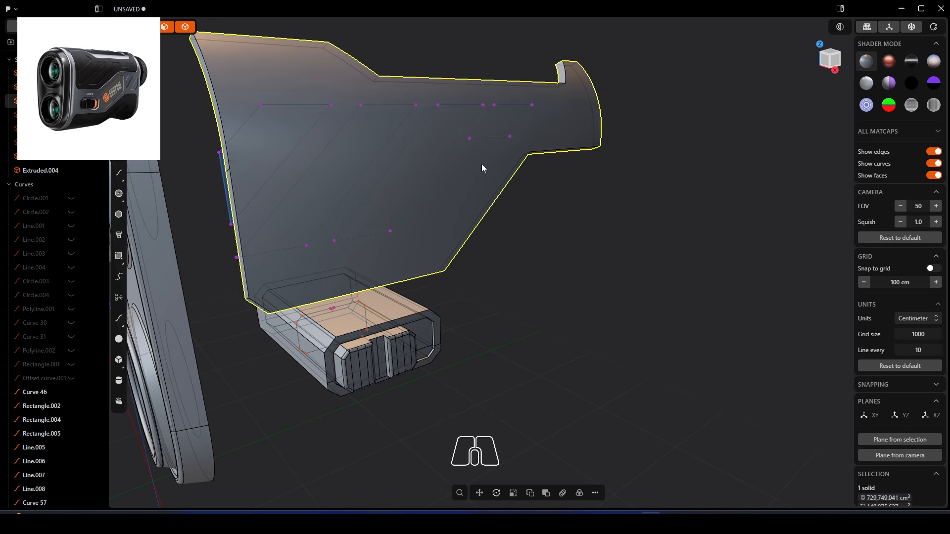
text(fpro)
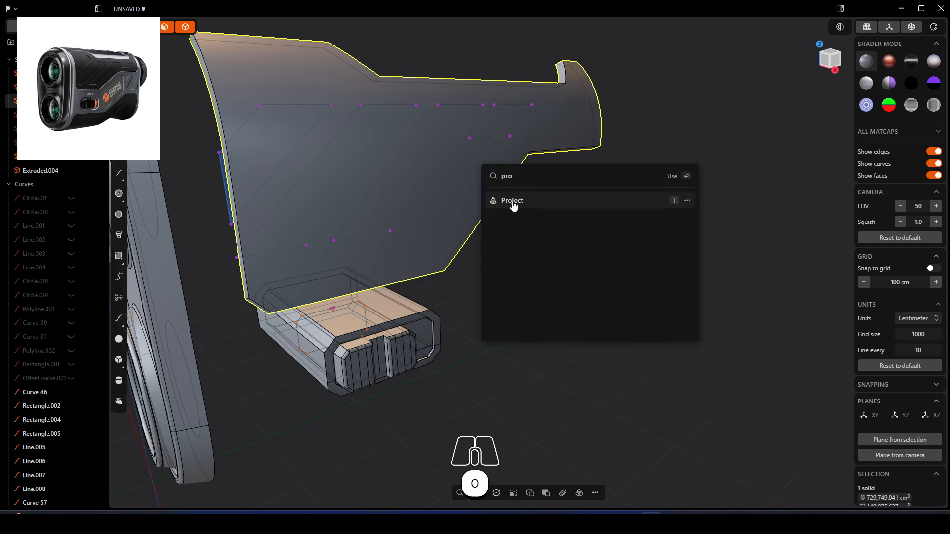
click(513, 206)
middle_drag(547, 216, 456, 223)
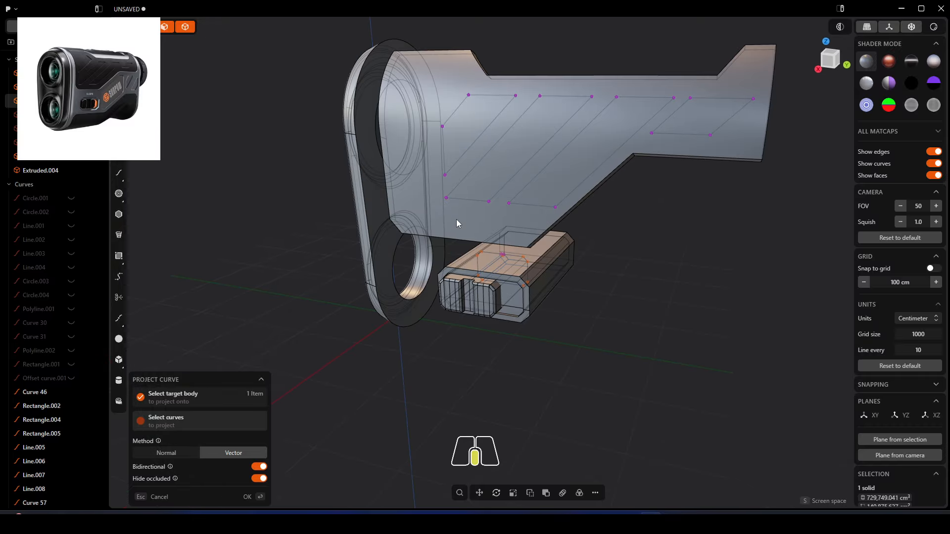
scroll(515, 224, down, 2)
middle_drag(515, 225, 702, 258)
scroll(702, 258, down, 3)
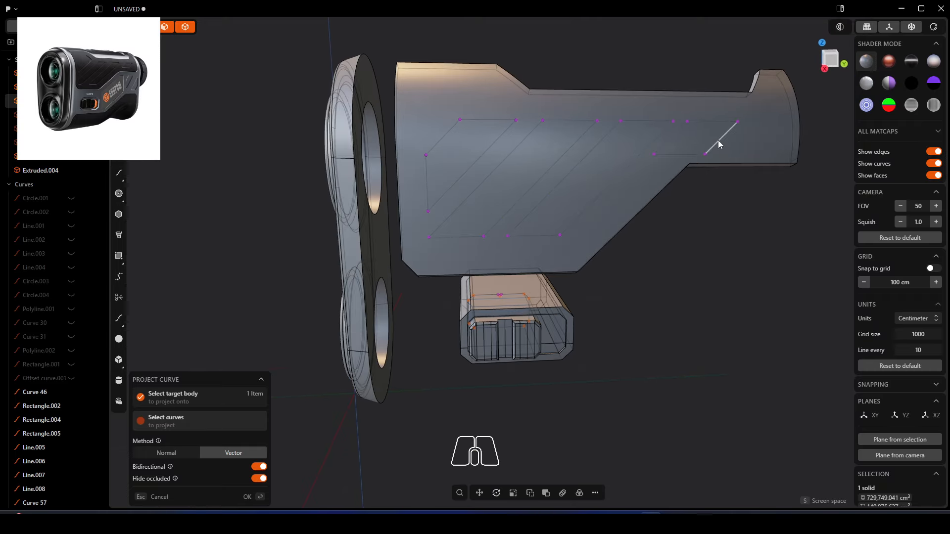
shift+click(719, 143)
shift+drag(749, 103, 413, 248)
click(247, 497)
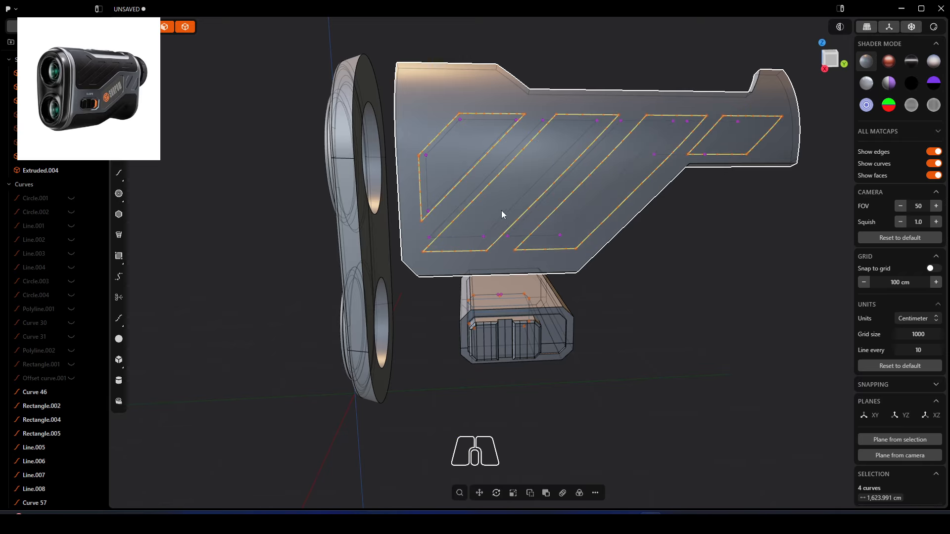
Cut the side panel with the four projected strip curves to split it into separate strip solids
middle_drag(501, 209, 472, 108)
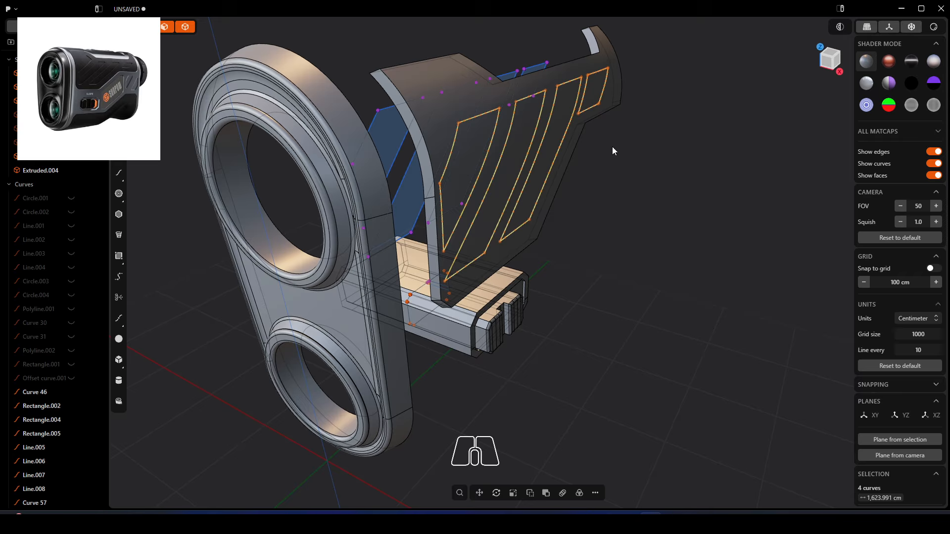
middle_drag(613, 147, 614, 209)
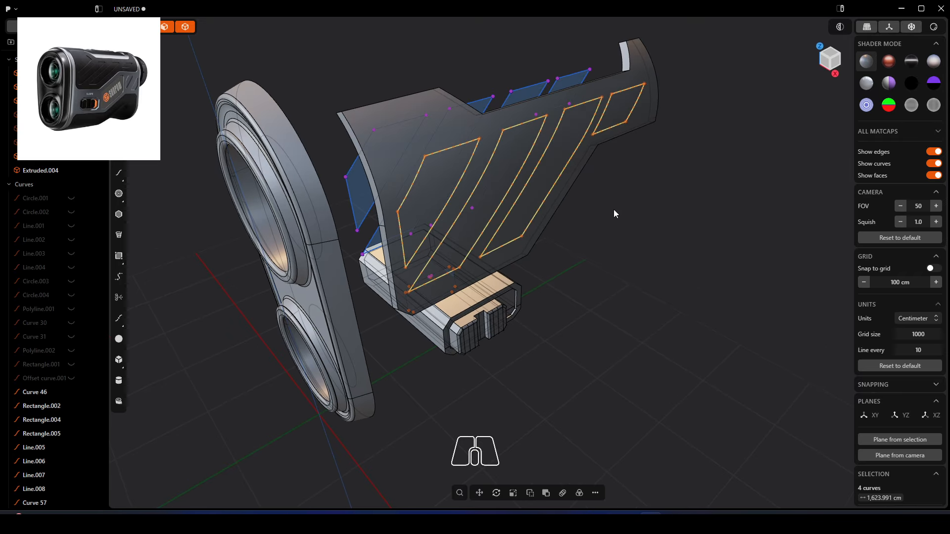
click(614, 210)
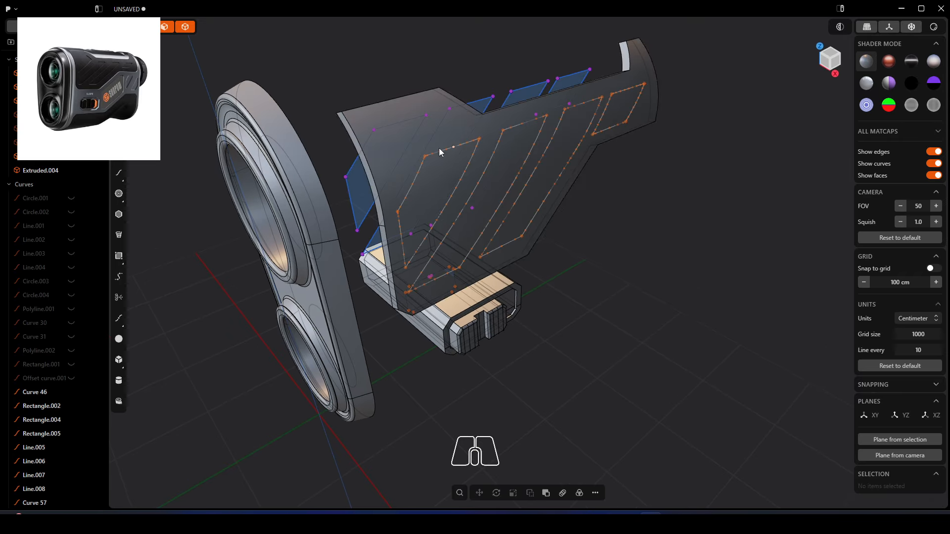
middle_drag(441, 151, 427, 174)
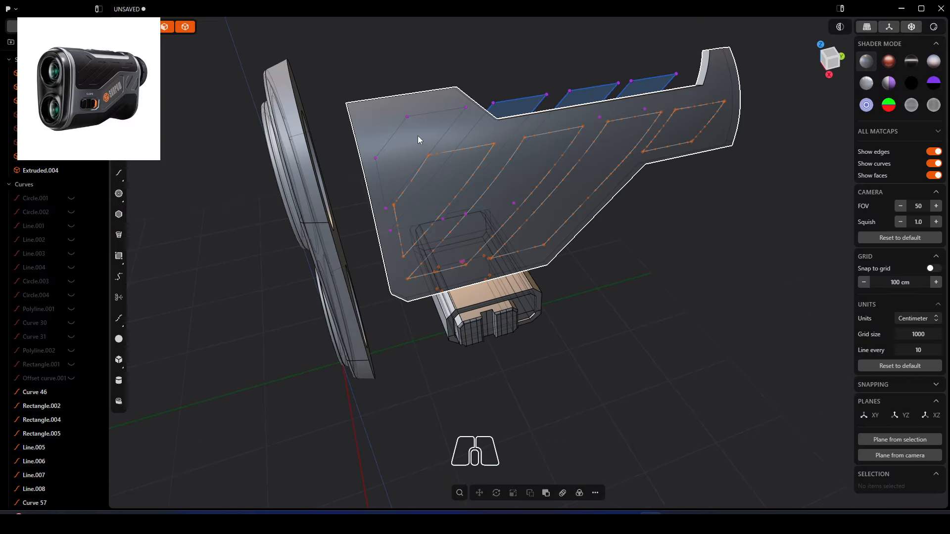
click(384, 115)
key(c)
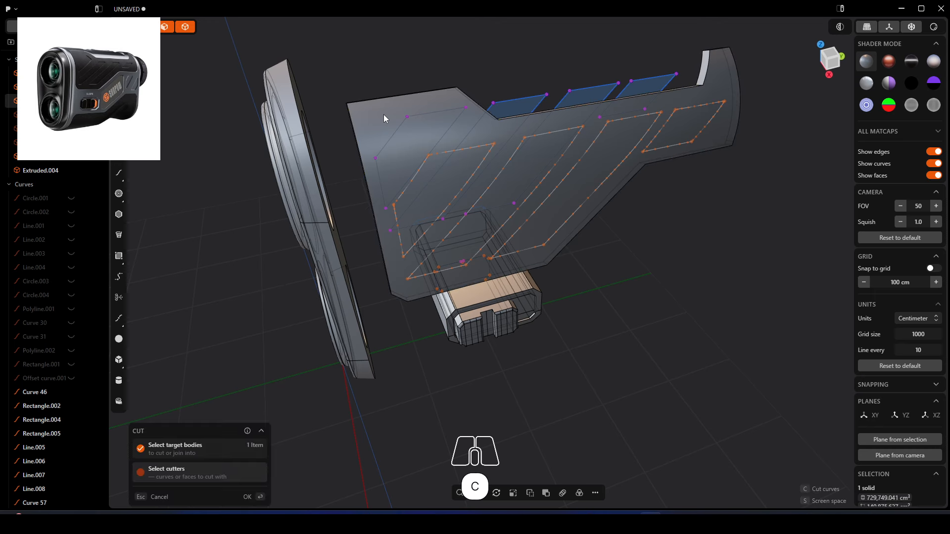
shift+click(422, 167)
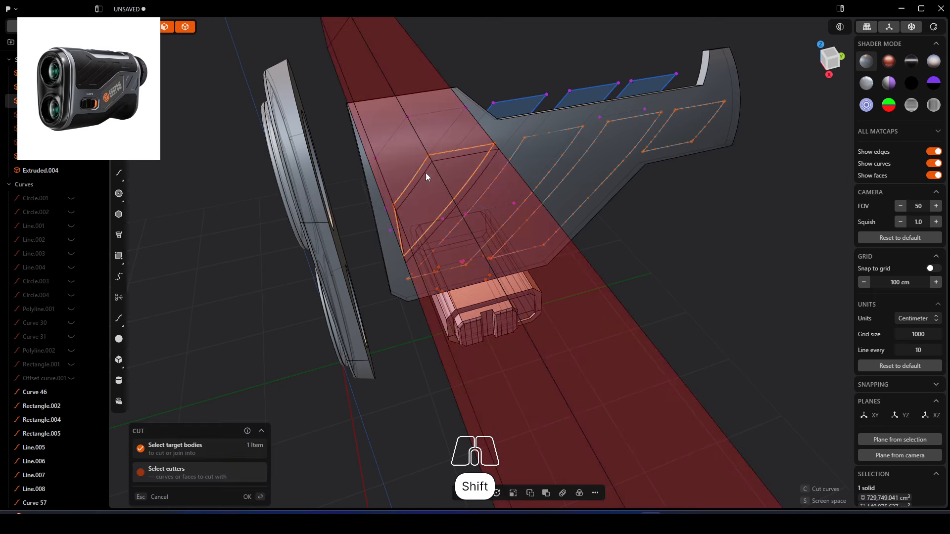
shift+click(520, 145)
shift+click(621, 135)
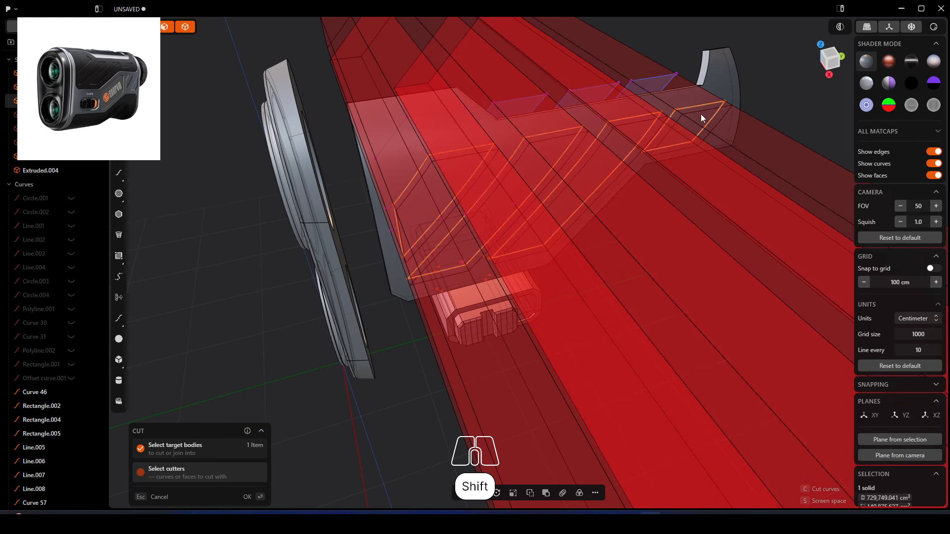
click(256, 497)
click(695, 231)
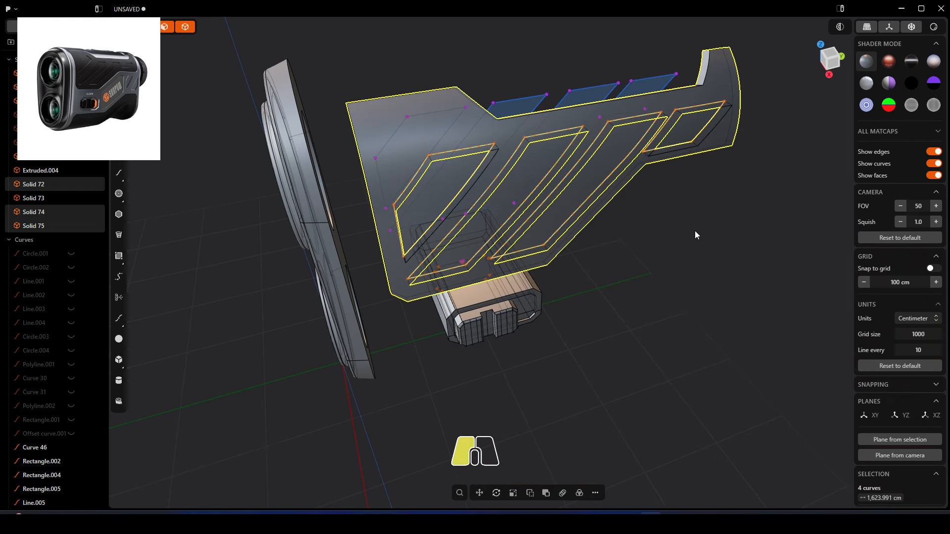
Push the outer faces of the four diagonal strip solids slightly inward to recess them below the panel surface
click(683, 135)
click(673, 139)
shift+click(614, 153)
shift+click(608, 155)
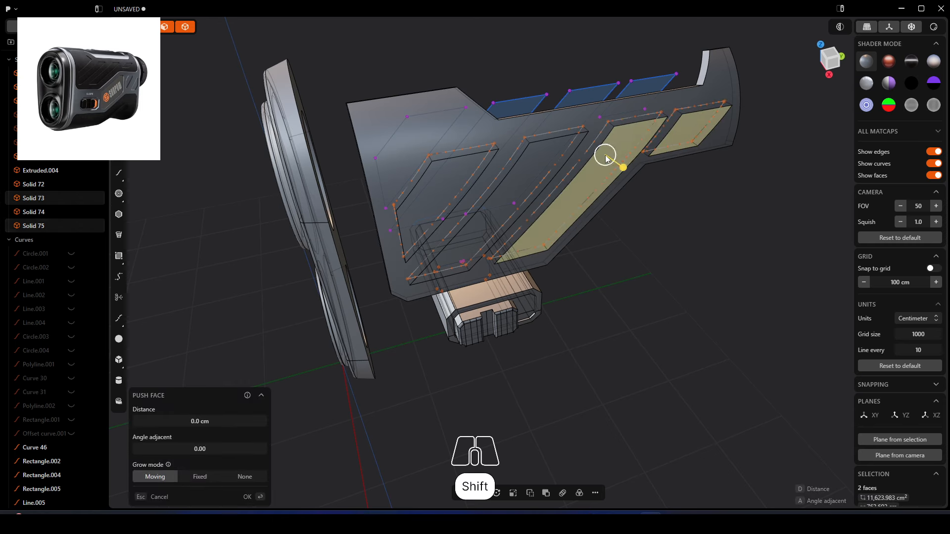
shift+click(529, 176)
shift+click(523, 180)
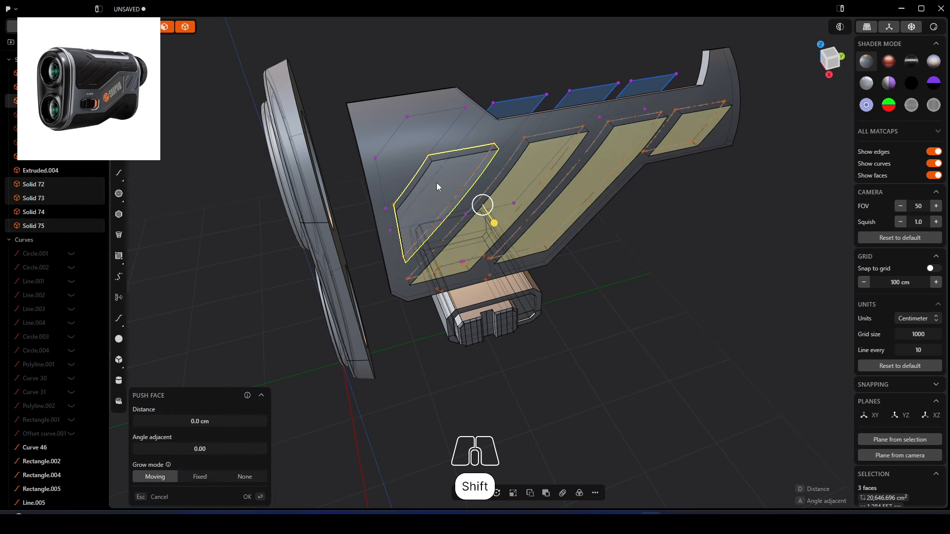
shift+click(437, 187)
middle_drag(437, 187, 441, 166)
scroll(453, 201, up, 5)
drag(442, 167, 436, 170)
key(Return)
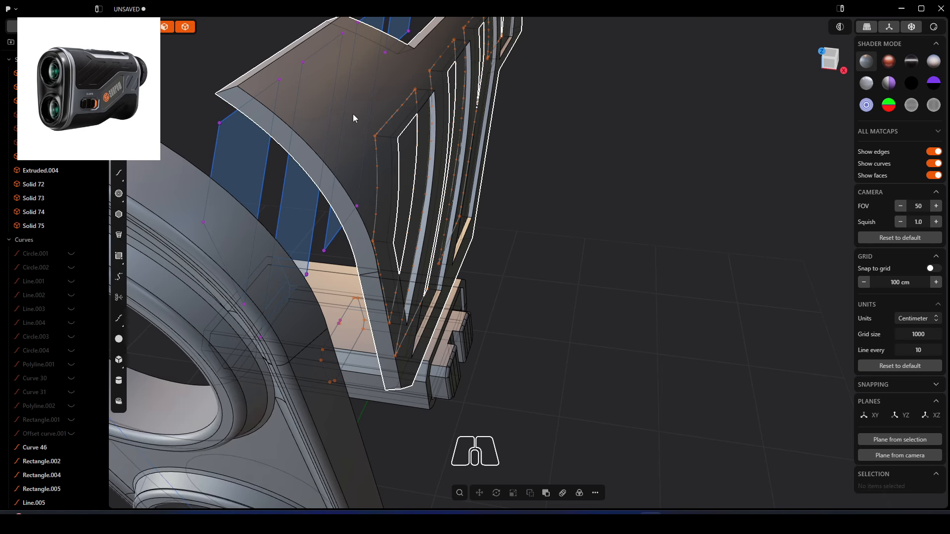
Join the side panel and the four recessed strips into one solid with a Boolean Union
click(354, 117)
key(q)
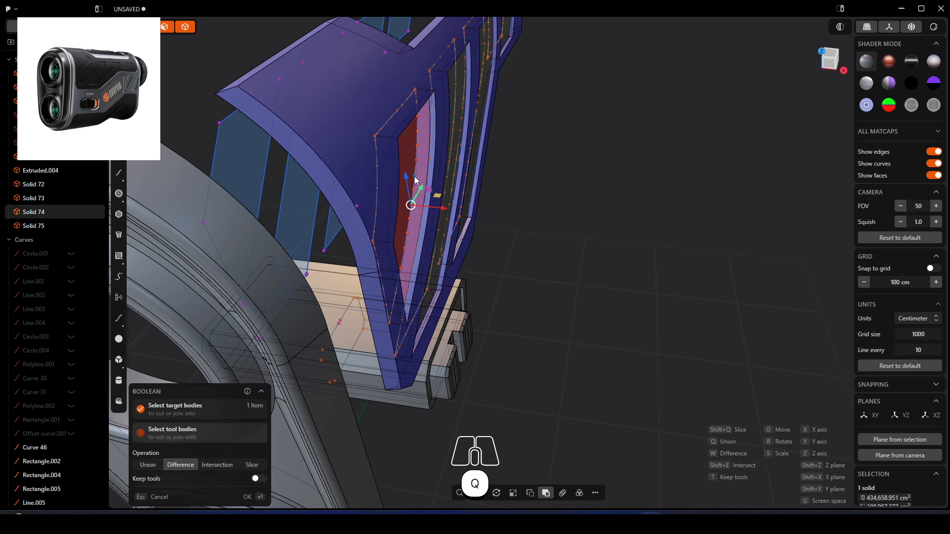
middle_drag(414, 176, 474, 125)
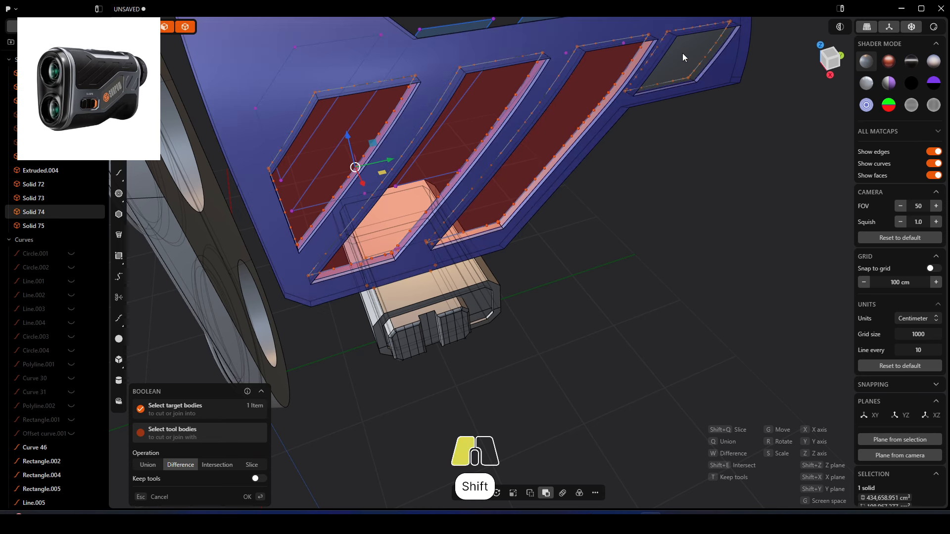
click(148, 465)
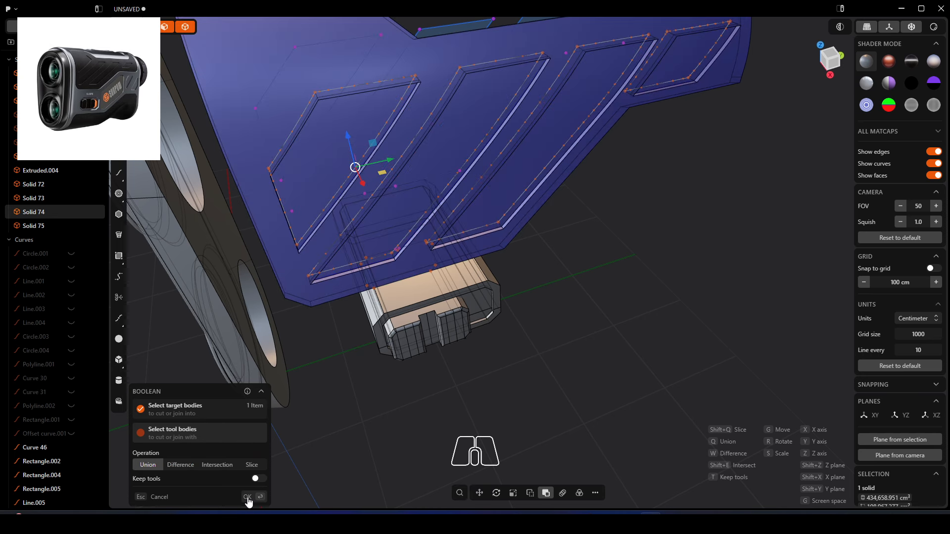
click(247, 497)
click(604, 324)
Hide all the remaining visible sketch and projected curves from Curve 46 down to the end of the curve list
scroll(432, 271, down, 3)
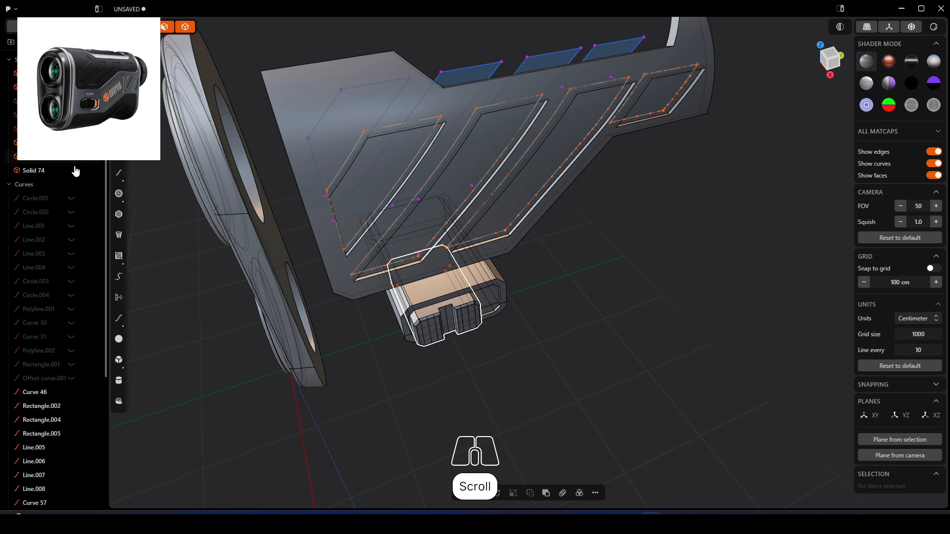
click(50, 394)
scroll(51, 396, down, 5)
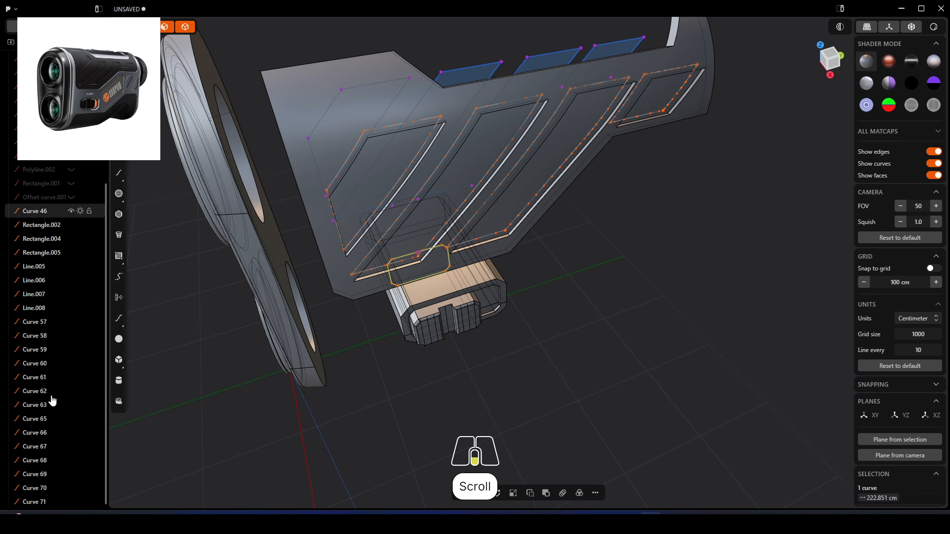
shift+click(48, 490)
click(71, 212)
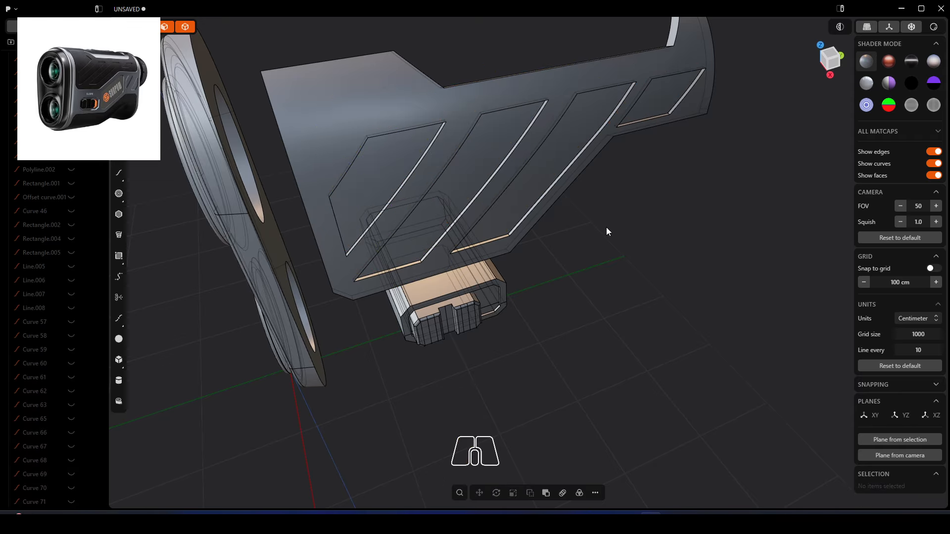
Turn off the see-through display of hidden edges and unhide the main housing body around the panel
middle_drag(515, 216, 530, 201)
shift+middle_drag(648, 199, 614, 266)
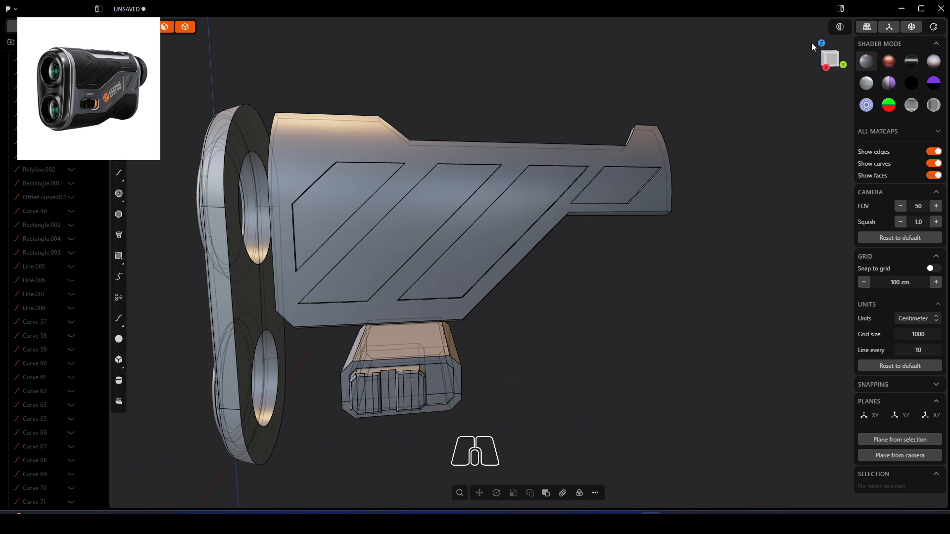
click(911, 28)
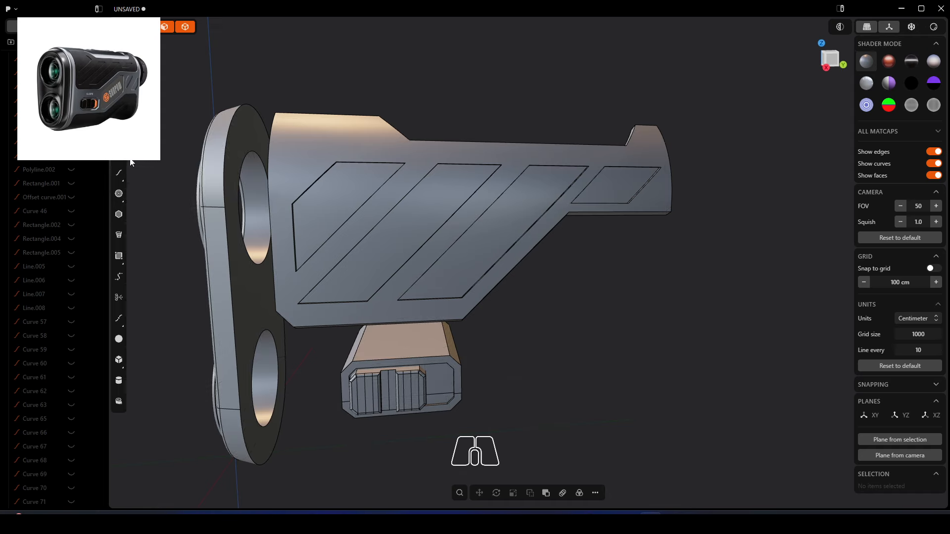
scroll(32, 198, up, 5)
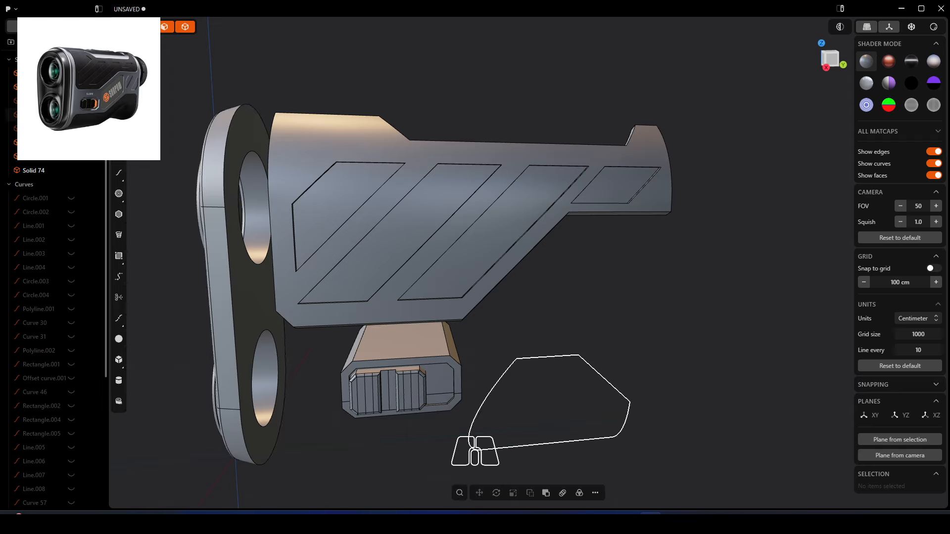
click(71, 129)
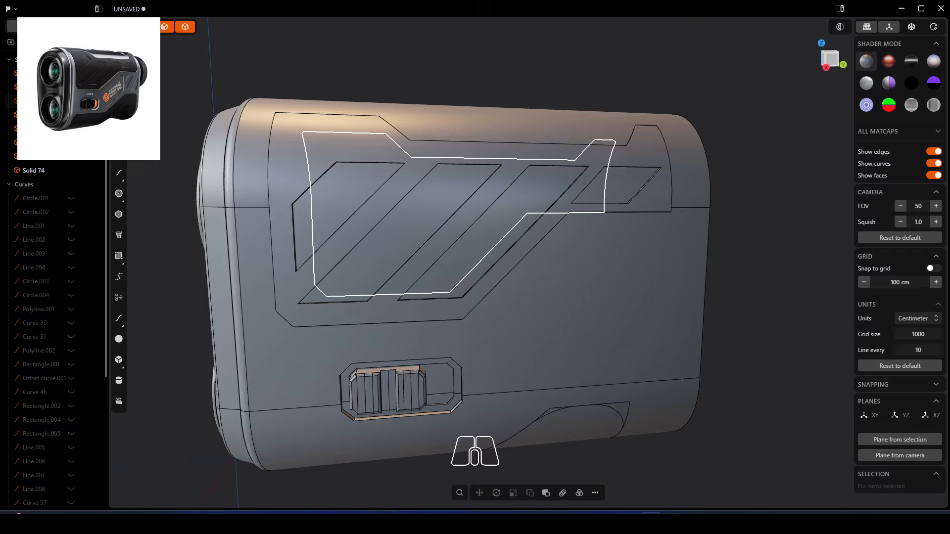
middle_drag(351, 91, 464, 131)
scroll(487, 168, down, 3)
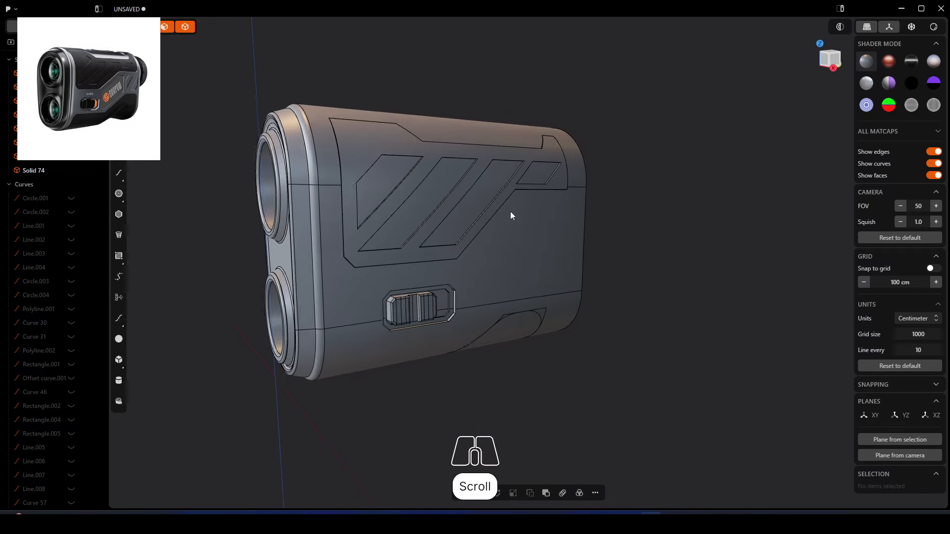
middle_drag(510, 212, 531, 252)
right_drag(531, 251, 599, 203)
middle_drag(599, 203, 563, 219)
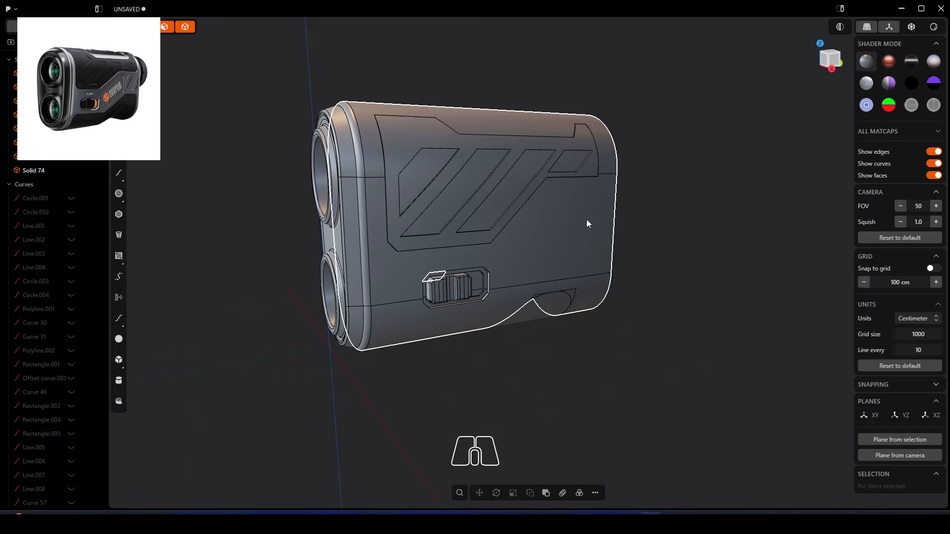
Delete the separate solid filling the curved cutout in the housing's underside
middle_drag(539, 389, 541, 351)
click(548, 323)
key(Delete)
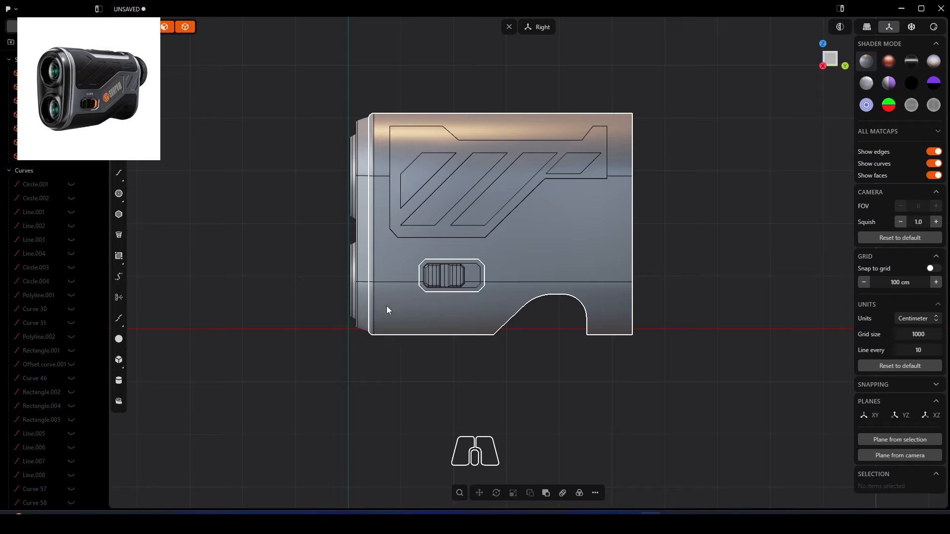
Start a polyline in the right view from below the housing's underside near the front, up and straight back beneath the slide switch
scroll(425, 326, up, 5)
scroll(429, 326, up, 2)
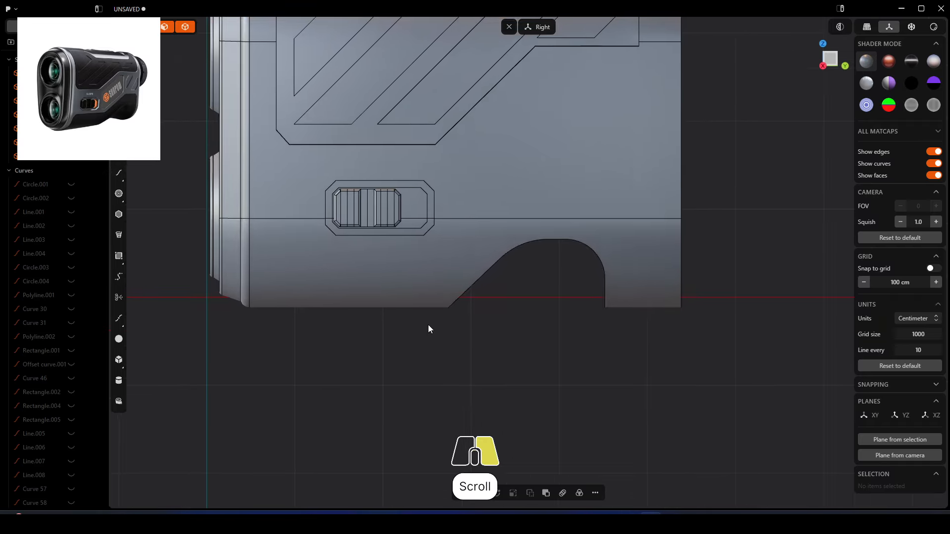
click(118, 152)
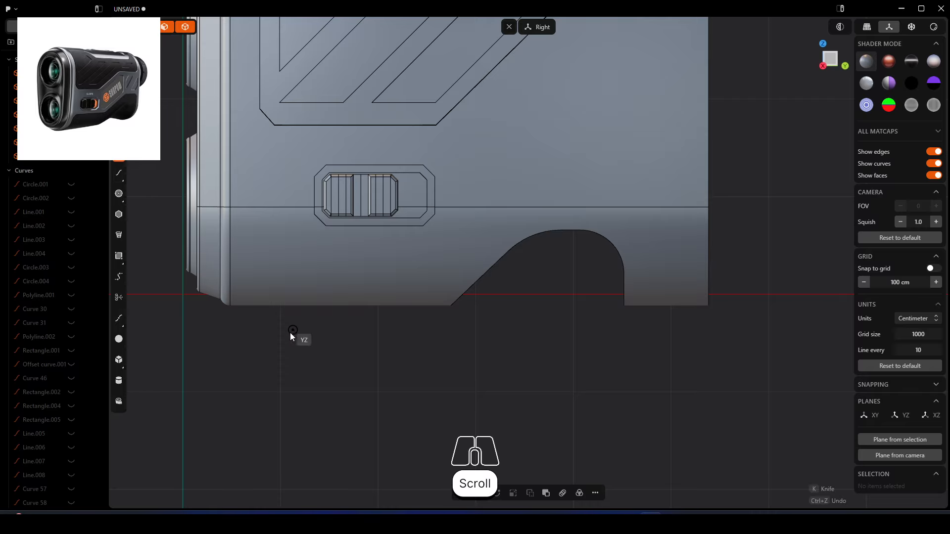
click(253, 334)
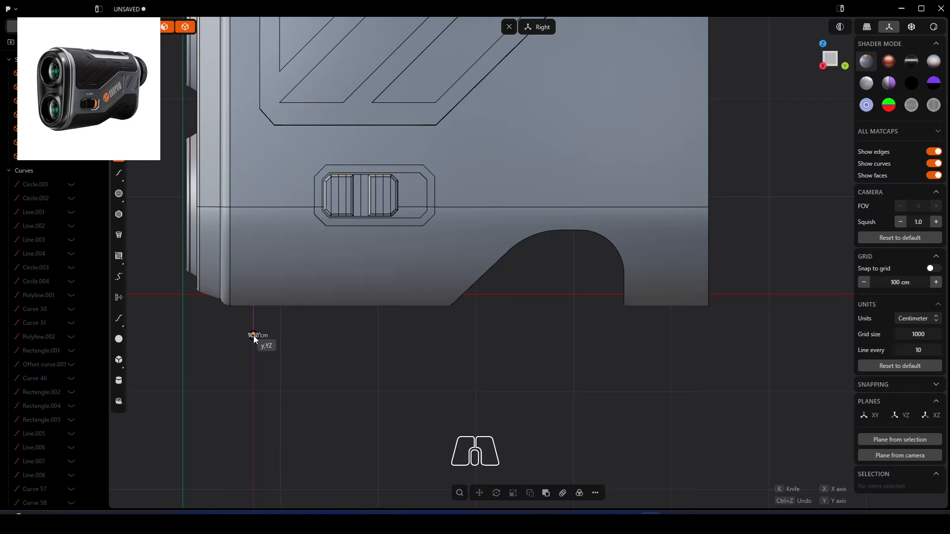
key(y)
click(257, 241)
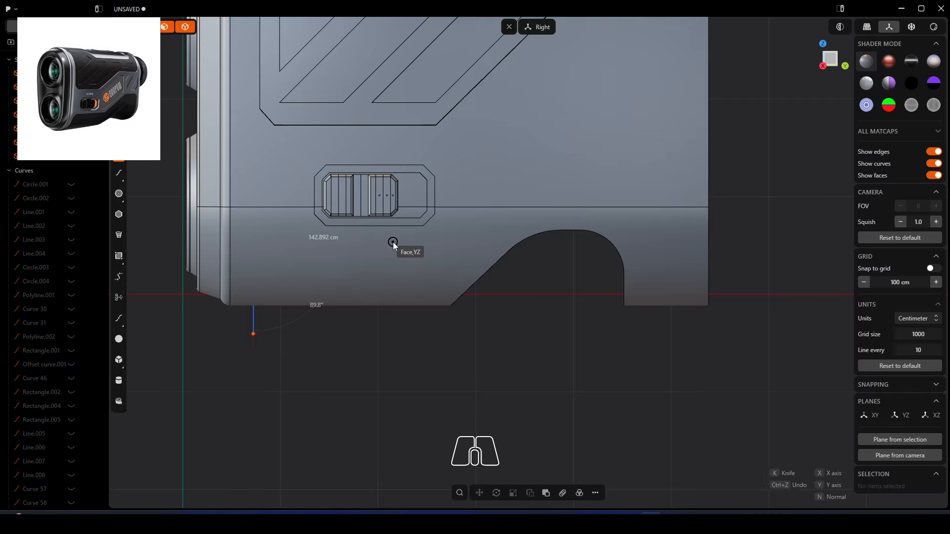
click(462, 240)
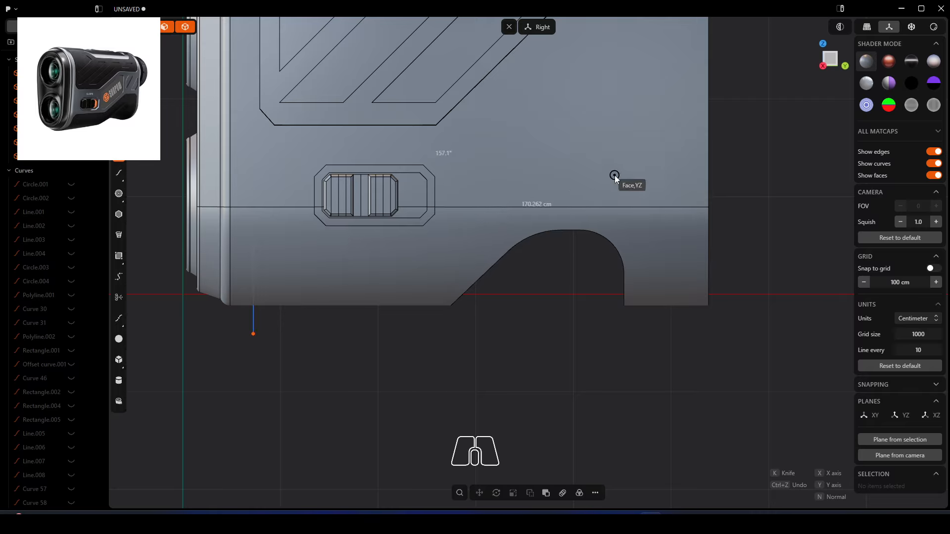
Show hidden edges through the model and finish the polyline with a diagonal of about 158 cm, a short horizontal, and a vertical below the underside
middle_drag(614, 175, 749, 95)
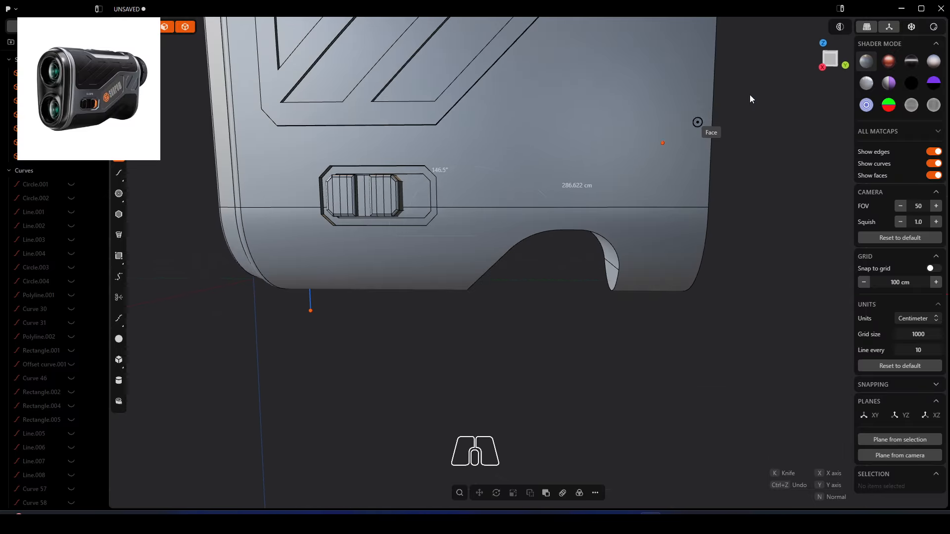
click(912, 26)
alt+middle_drag(550, 186, 569, 186)
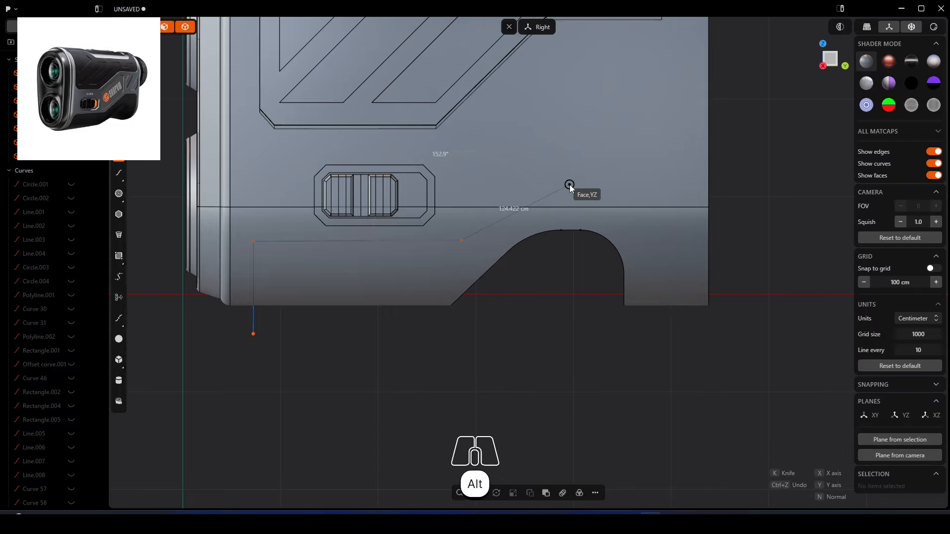
scroll(569, 186, up, 3)
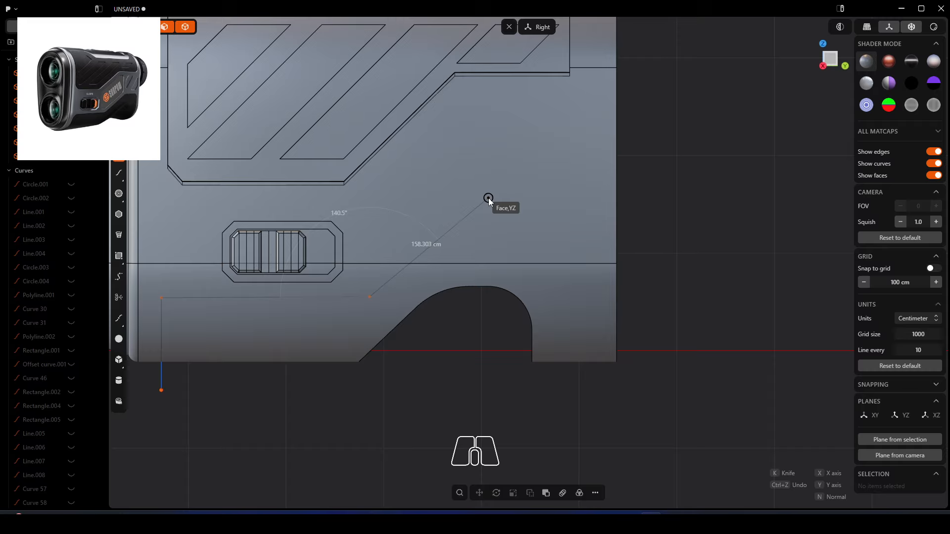
click(488, 198)
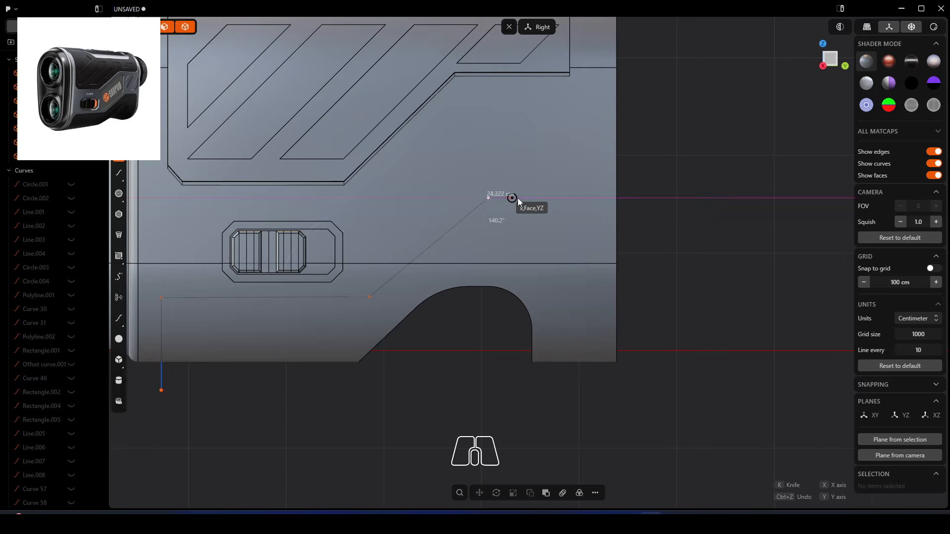
click(565, 198)
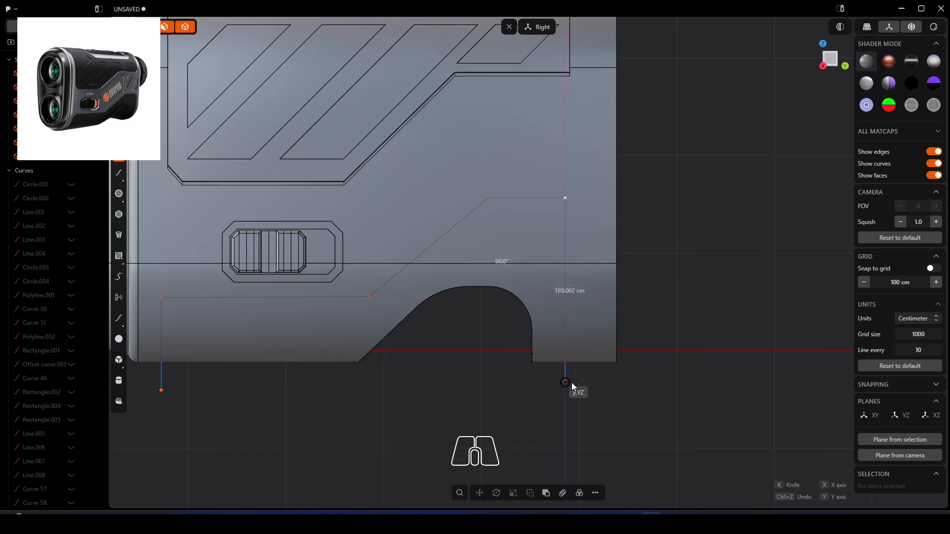
click(565, 388)
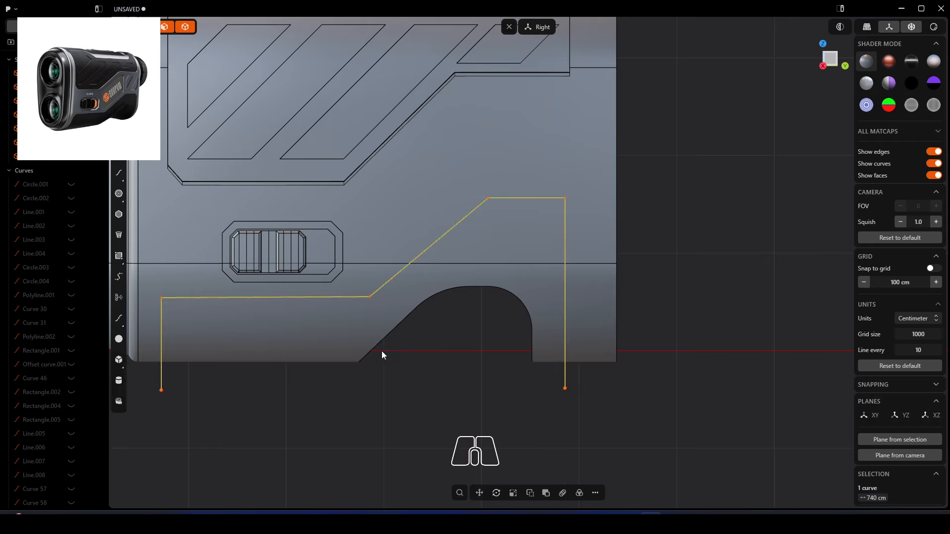
Cut the main housing body with the stepped polyline to split off its lower section as a separate solid
click(321, 341)
key(c)
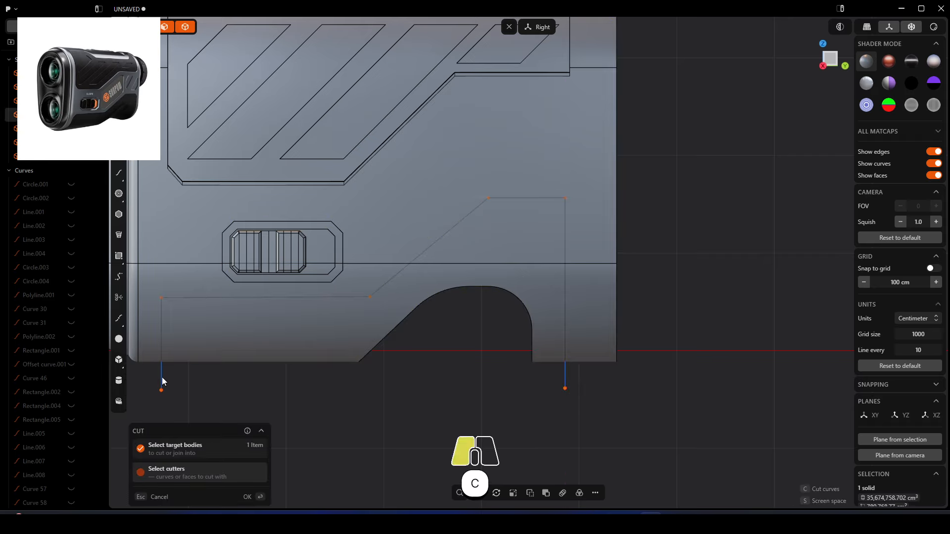
click(162, 378)
click(263, 501)
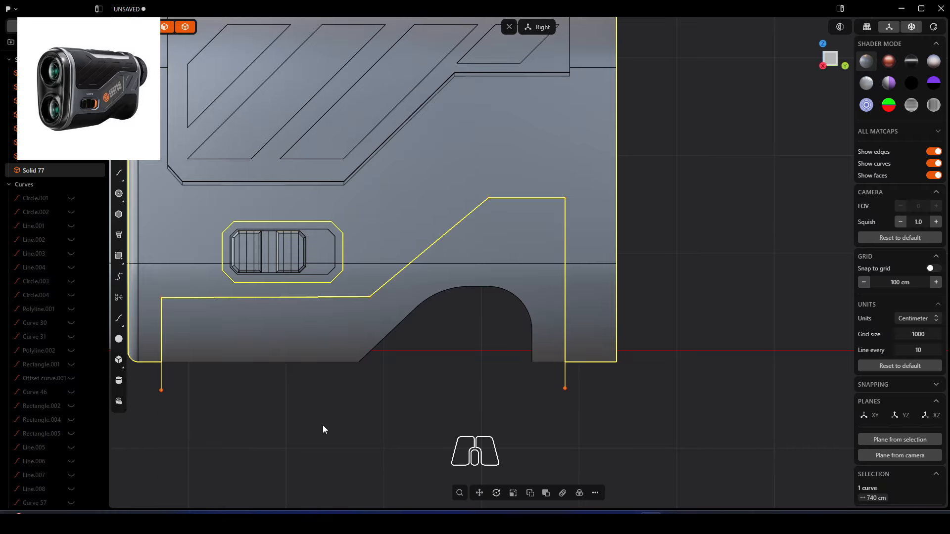
click(322, 426)
click(286, 354)
click(284, 353)
middle_drag(221, 389, 493, 333)
shift+click(515, 302)
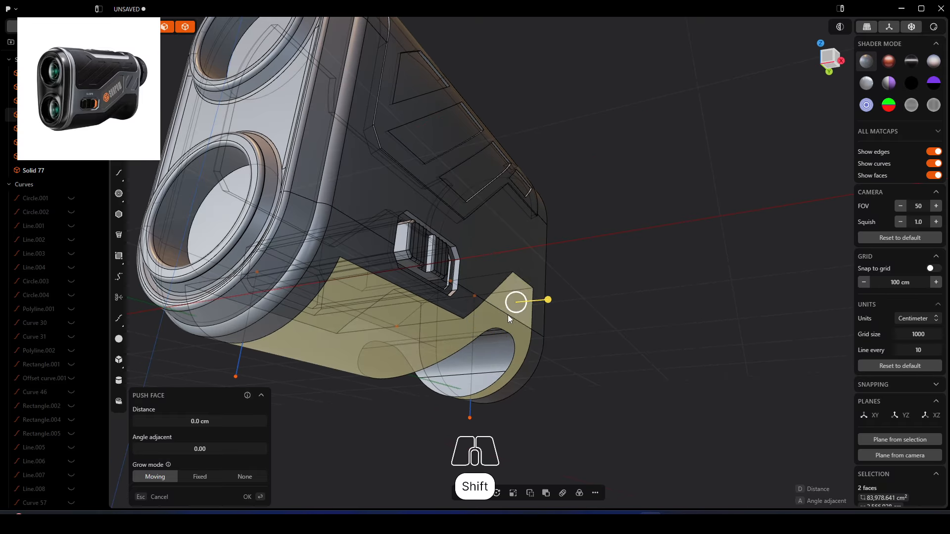
middle_drag(408, 357, 550, 377)
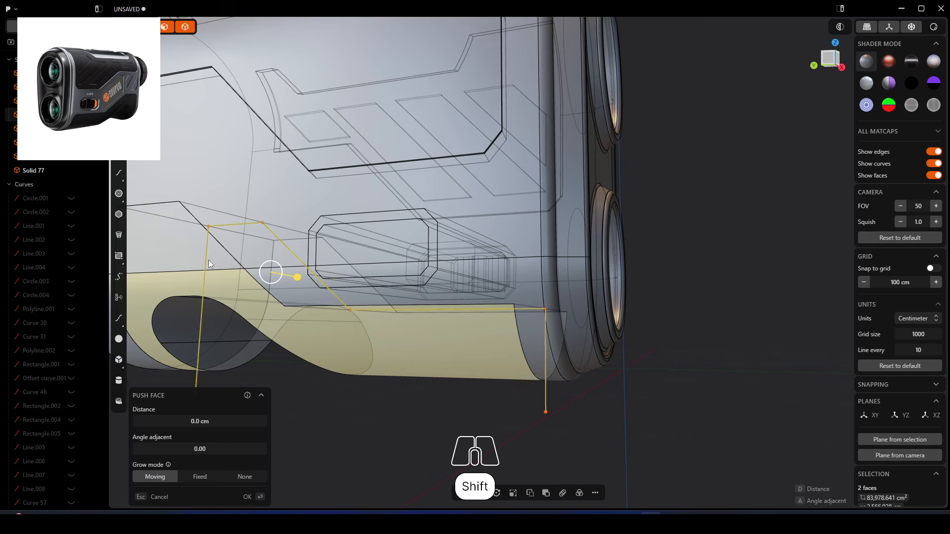
shift+click(185, 256)
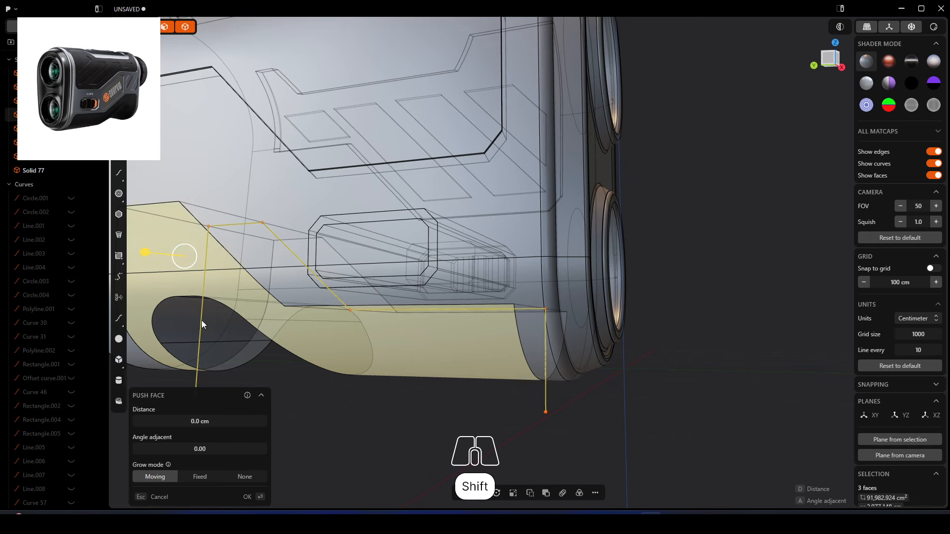
scroll(271, 362, down, 5)
right_drag(270, 375, 327, 314)
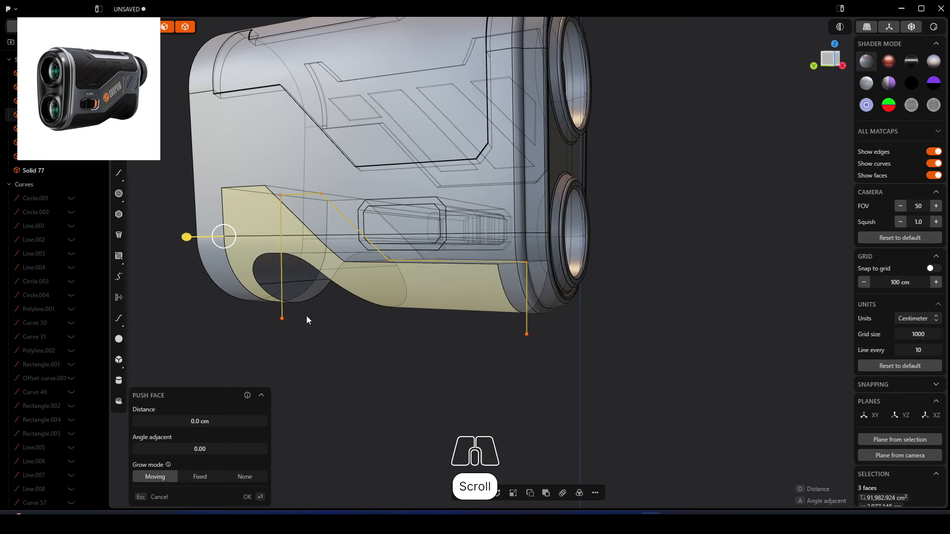
Hide the polyline used for the cut and turn off the see-through display of hidden edges
click(282, 308)
click(326, 343)
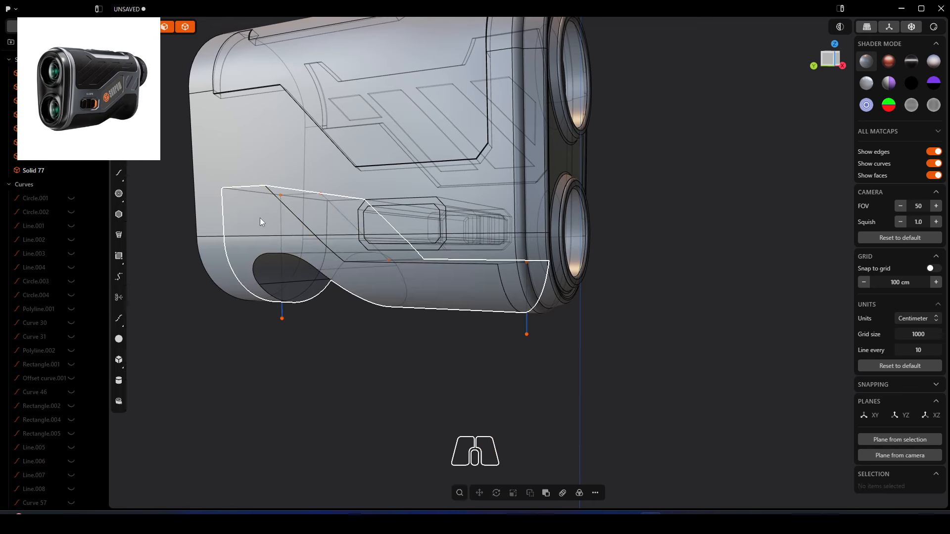
scroll(57, 295, down, 4)
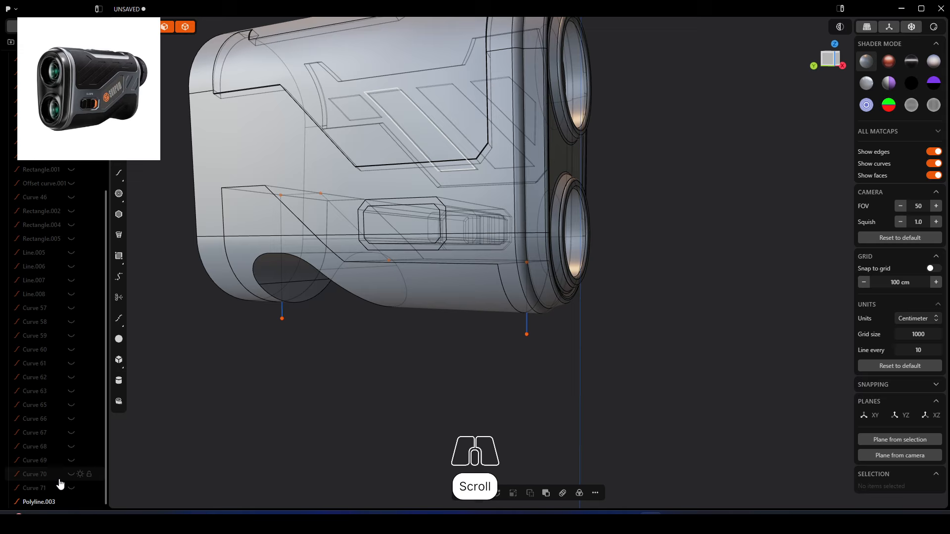
click(275, 220)
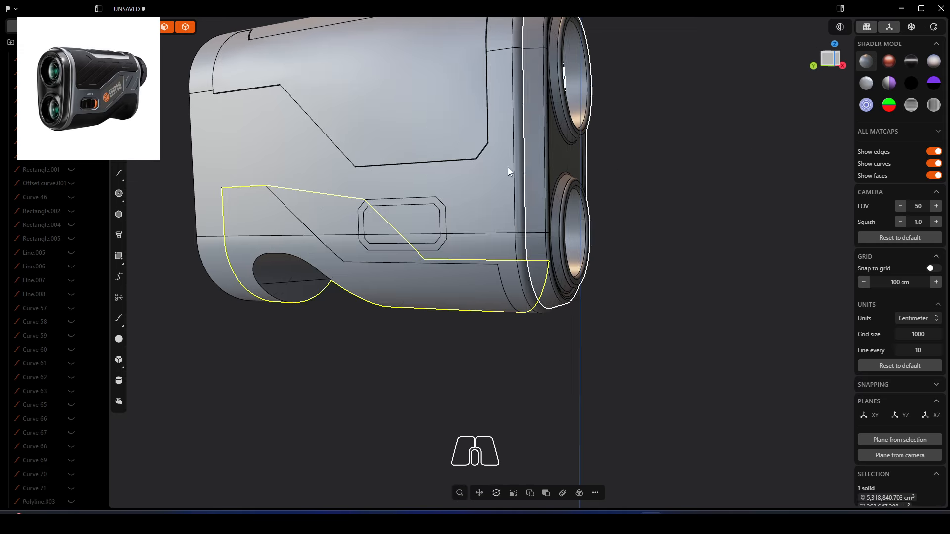
Push the two side faces and the underside face of the lower section outward by about 4.1 cm
click(278, 225)
shift+click(328, 259)
middle_drag(438, 283, 557, 250)
shift+click(569, 241)
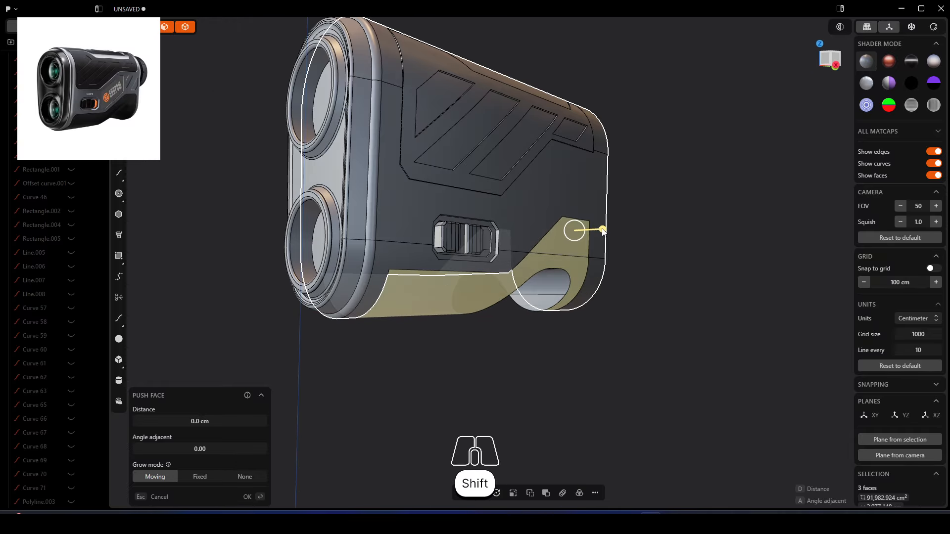
drag(603, 229, 604, 230)
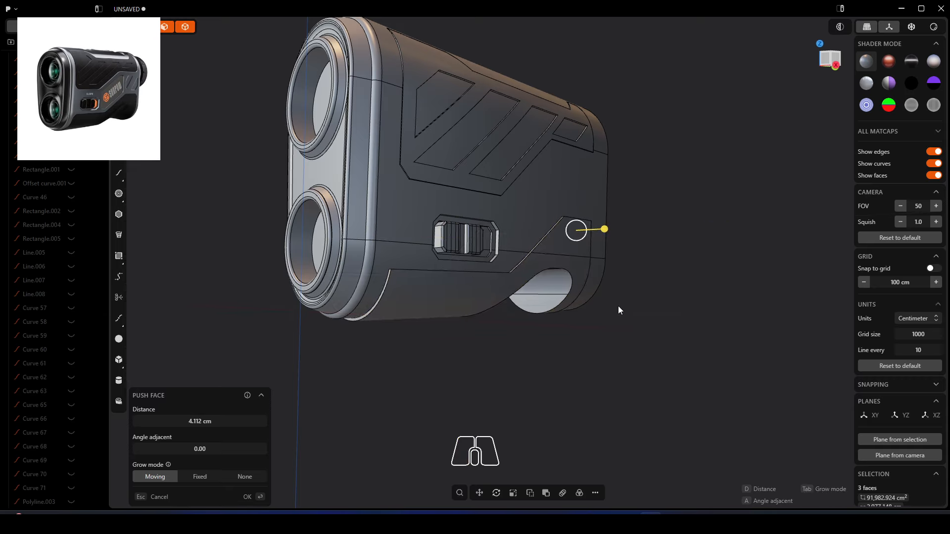
right_click(618, 306)
middle_drag(616, 336, 519, 381)
click(649, 341)
middle_drag(649, 336, 602, 349)
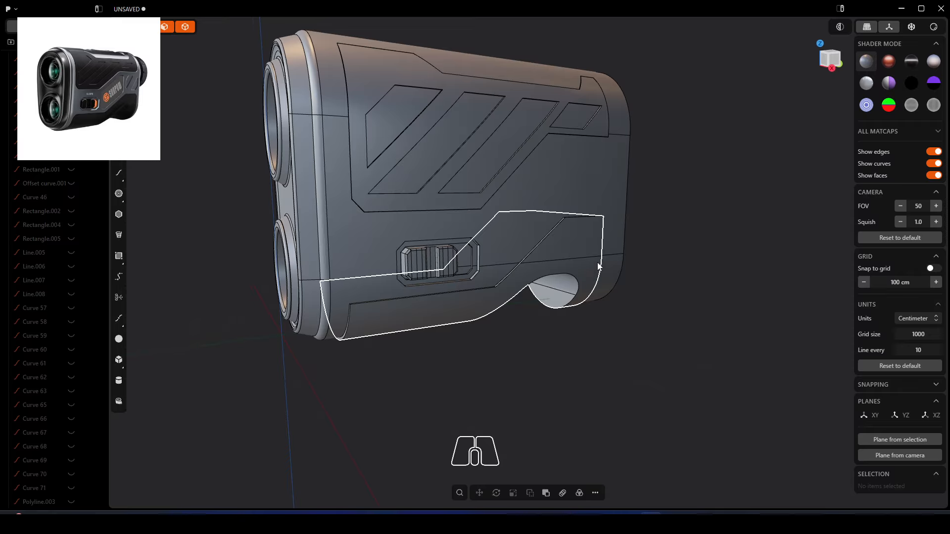
right_drag(598, 267, 509, 263)
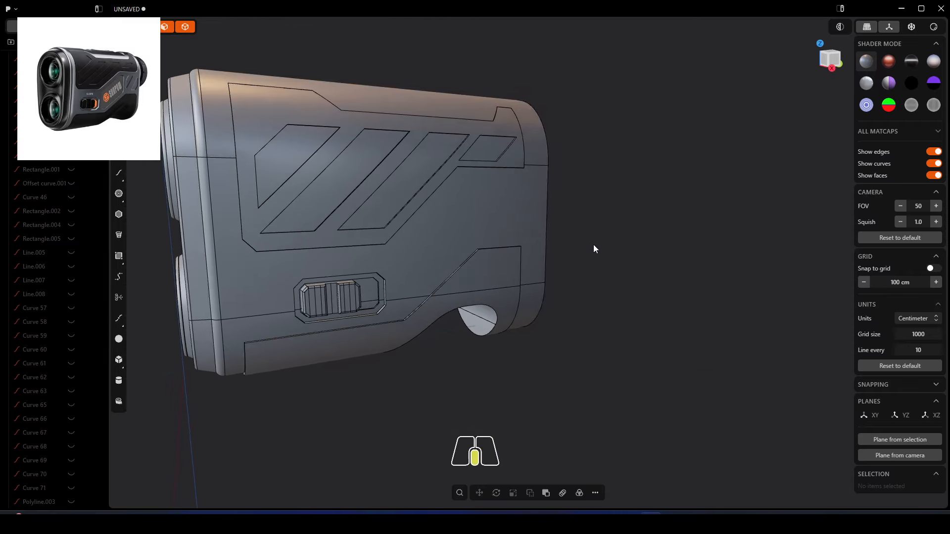
middle_drag(593, 245, 629, 239)
right_drag(629, 240, 747, 255)
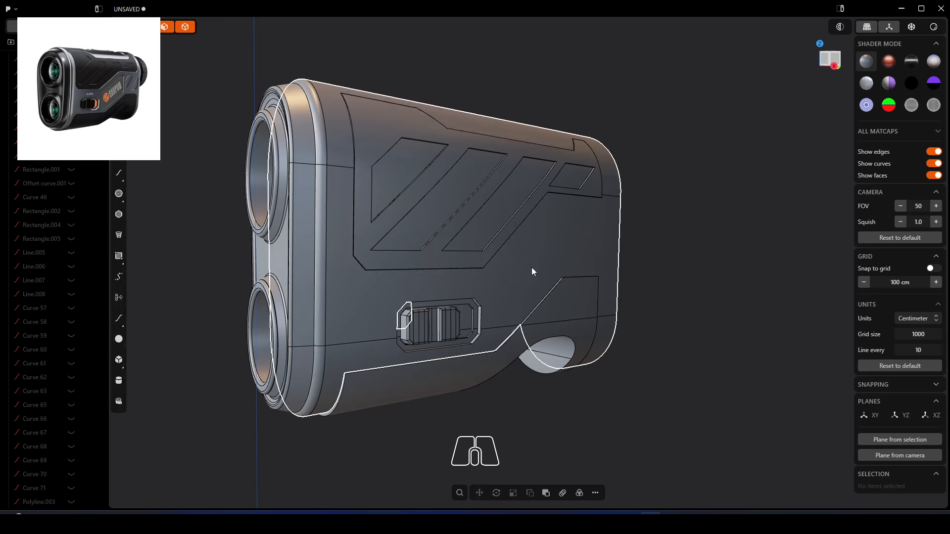
In the right view, draw an upright rectangle about 42.5 by 130.5 cm beside the body's rear end
middle_drag(518, 279, 441, 280)
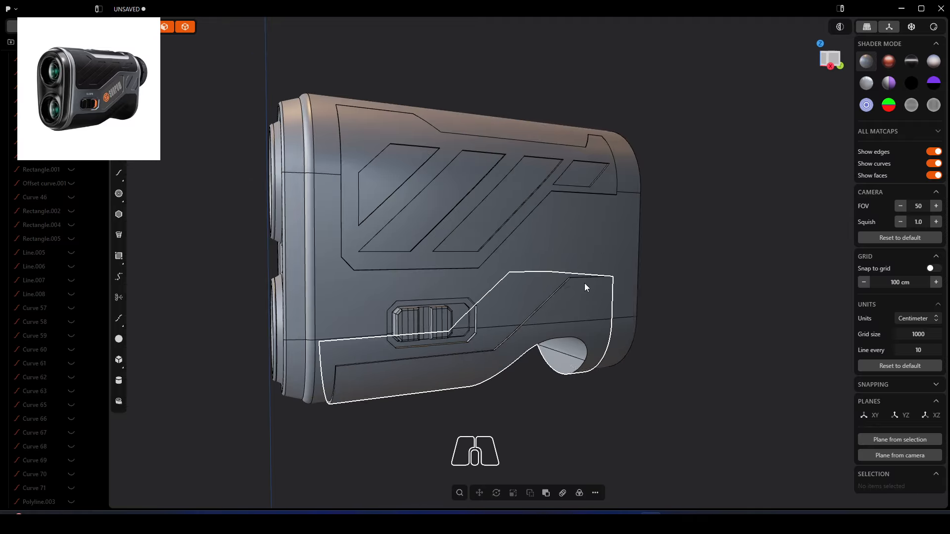
middle_drag(584, 284, 598, 242)
scroll(598, 242, up, 2)
scroll(597, 236, up, 2)
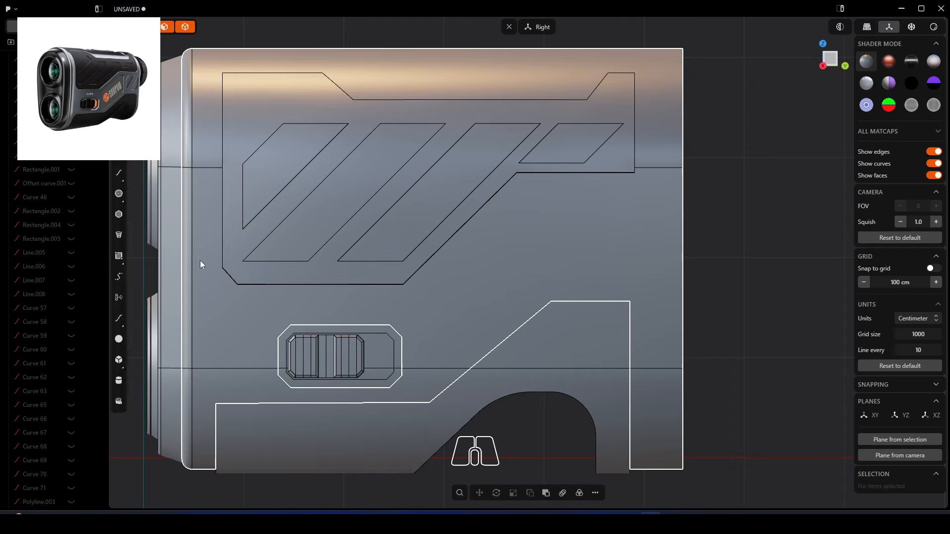
click(120, 256)
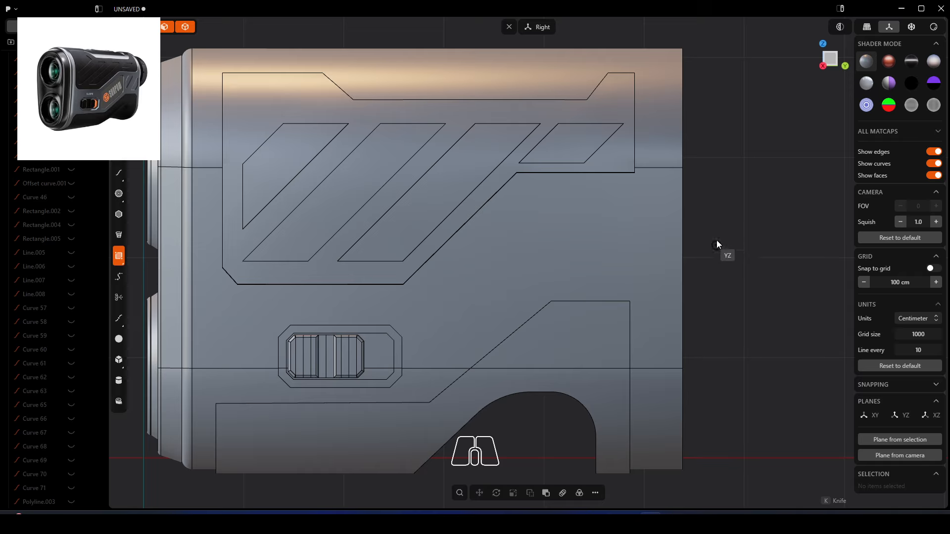
click(705, 189)
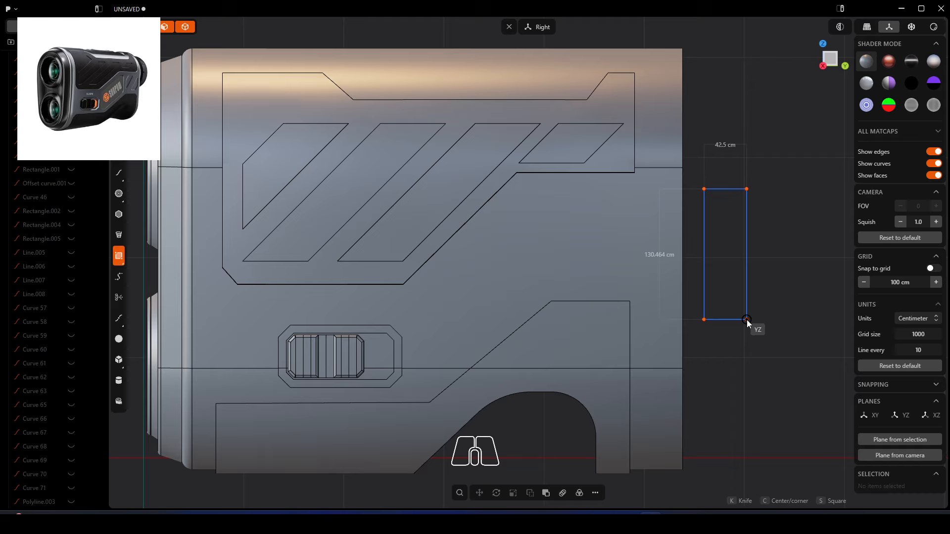
click(747, 320)
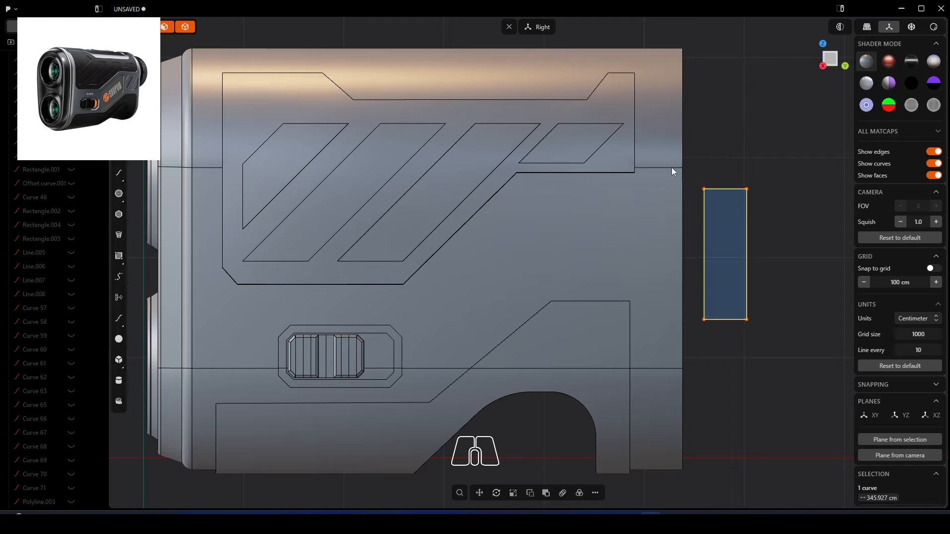
Move the rectangle onto the body's side below the stripe panel's rear end and turn on see-through display
key(g)
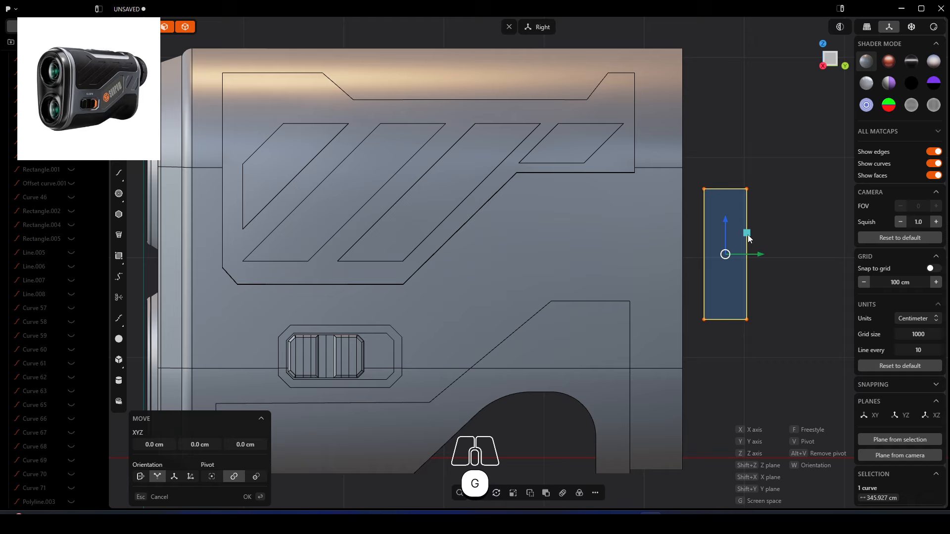
drag(747, 235, 615, 223)
click(916, 33)
Rotate the rectangle 45 degrees so it slants the same way as the panel's stripes
key(r)
click(205, 420)
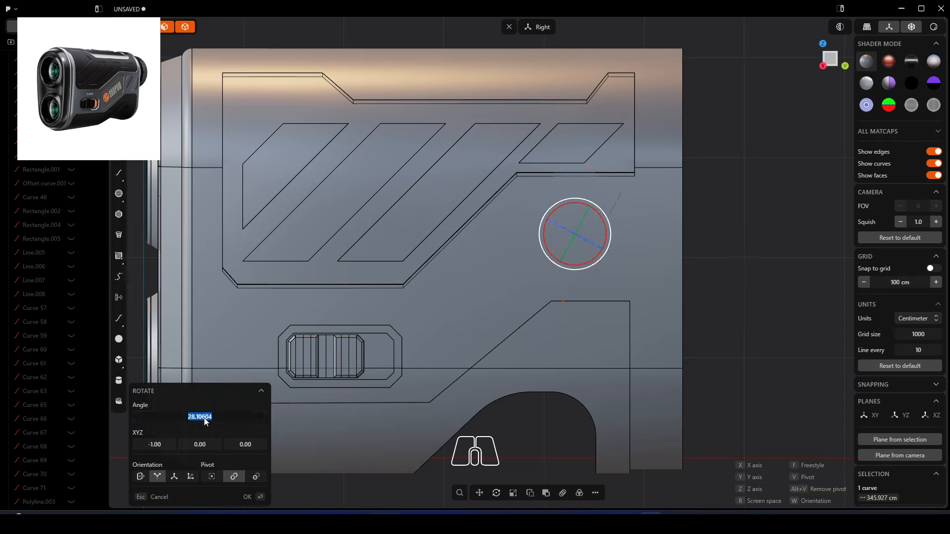
text(45)
key(Return)
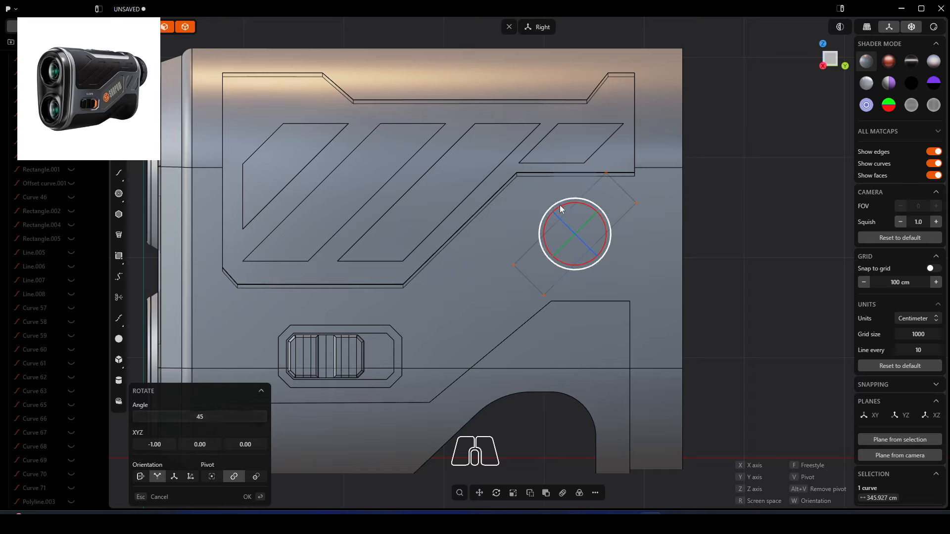
Try rotating the rectangle 45 degrees the opposite way and rotate it 45 degrees back to its slant
drag(563, 206, 553, 213)
click(201, 419)
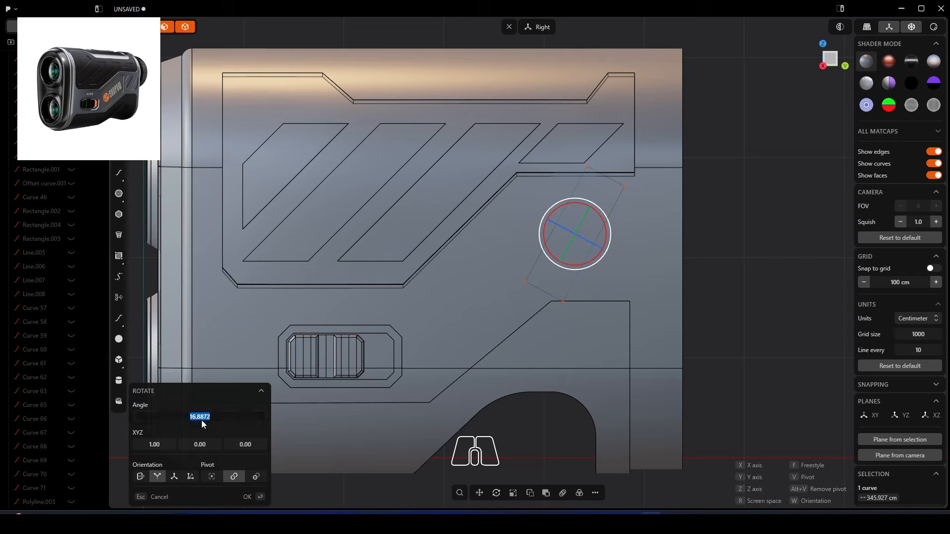
text(45)
key(Return)
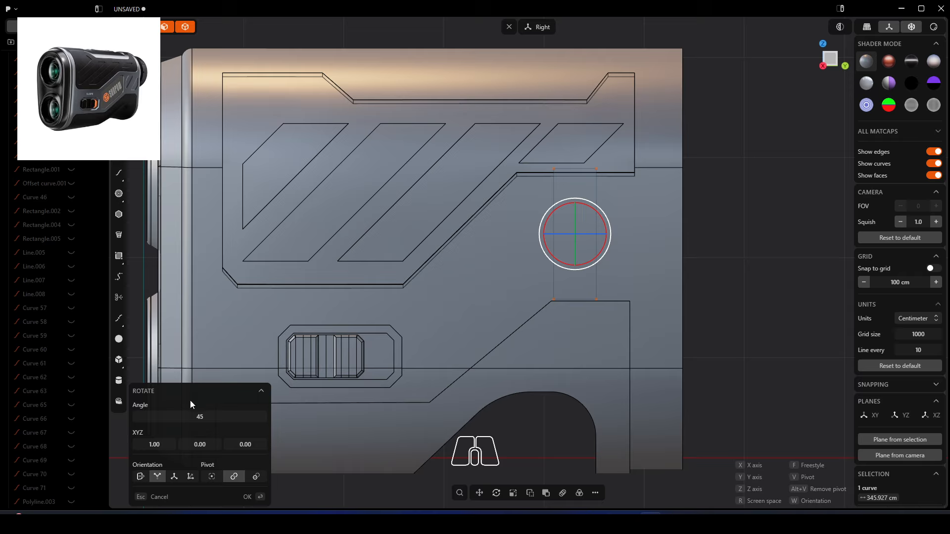
click(198, 414)
drag(601, 214, 607, 218)
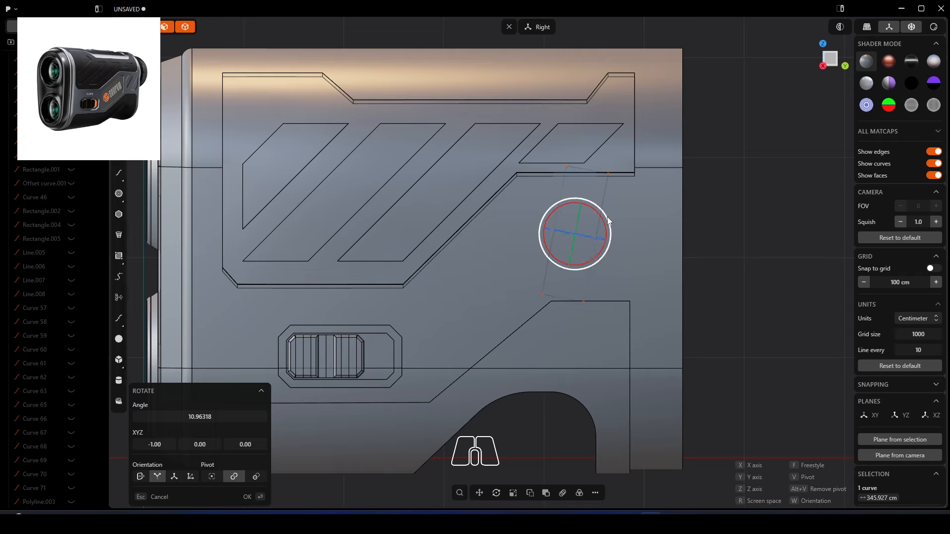
click(221, 410)
text(45)
key(Return)
Duplicate the slanted rectangle and shift the copy horizontally toward the body's rear, leaving a narrow gap between the two
key(g)
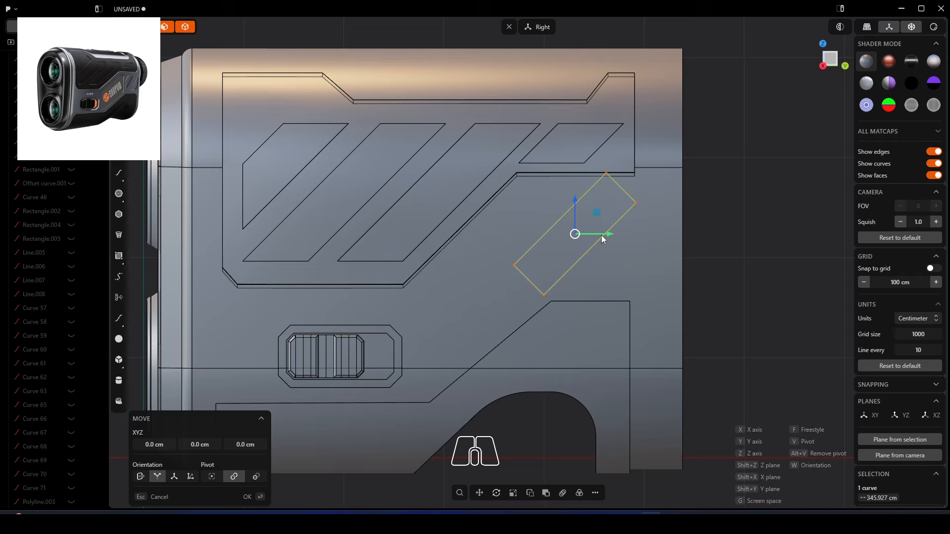
key(ctrl+c)
key(ctrl+v)
drag(608, 234, 684, 241)
right_click(746, 285)
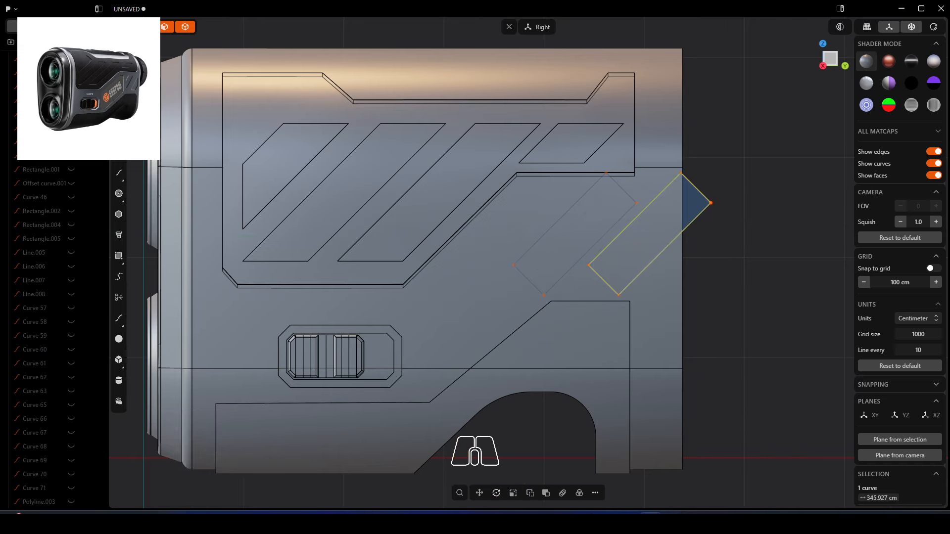
click(120, 153)
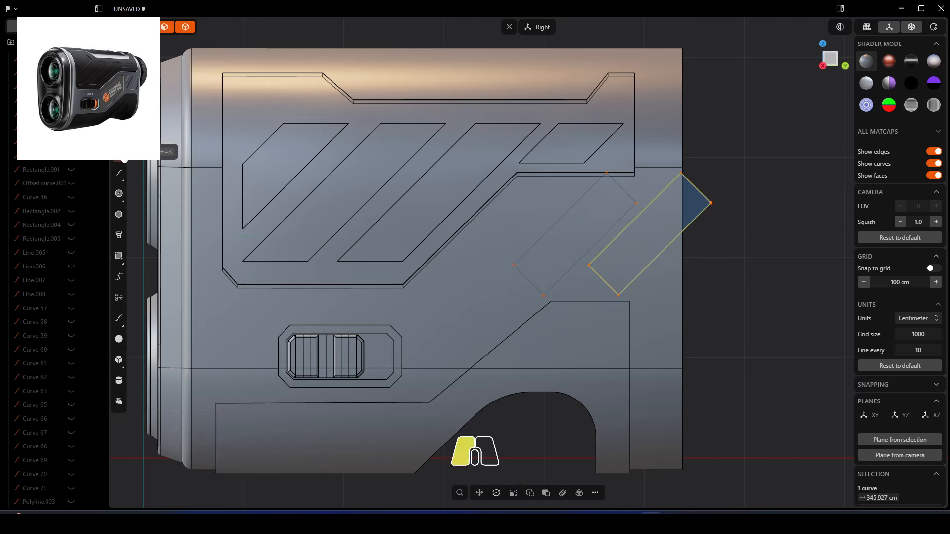
click(589, 190)
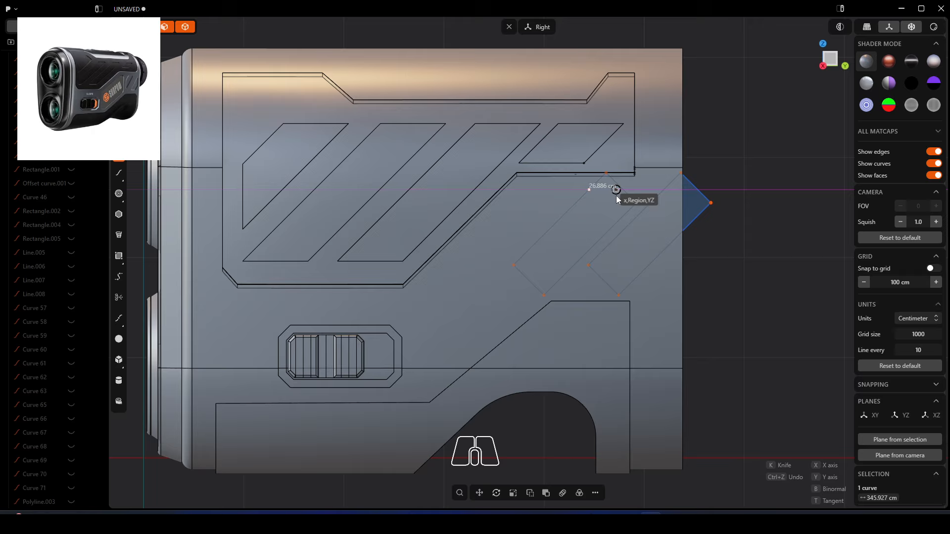
click(643, 190)
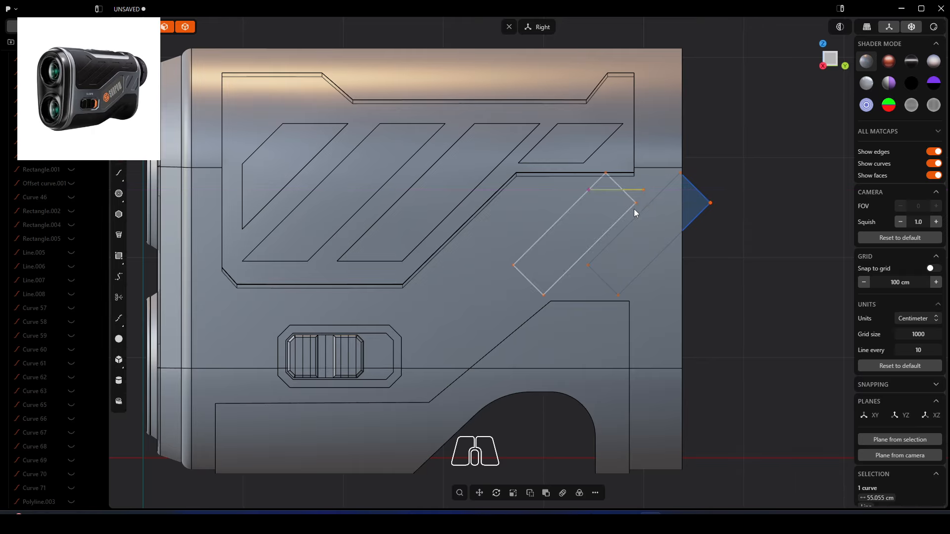
key(ctrl+z)
key(ctrl+z)
Extend both slanted rectangles diagonally upward past the body's rear edge by moving their upper end points along their slant
drag(649, 148, 596, 207)
click(655, 177)
click(785, 138)
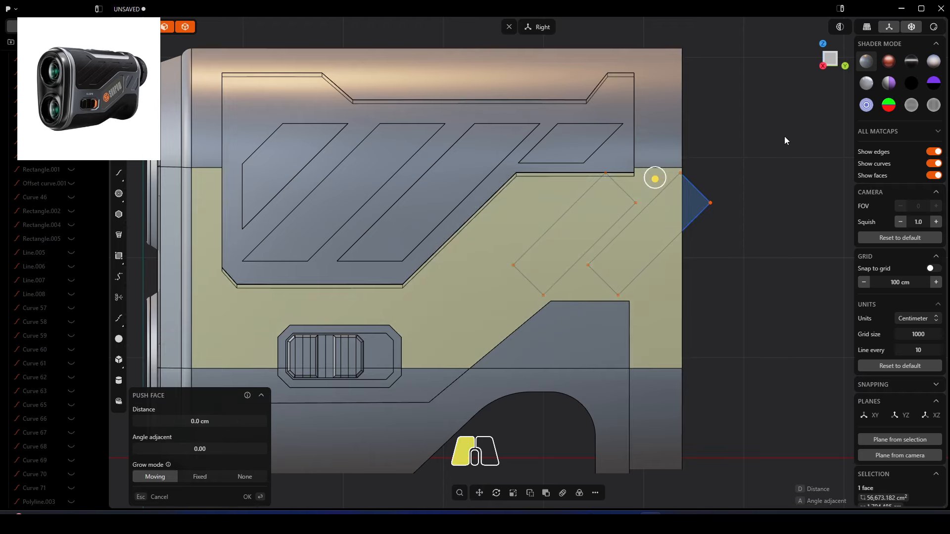
key(1)
drag(746, 140, 585, 210)
key(g)
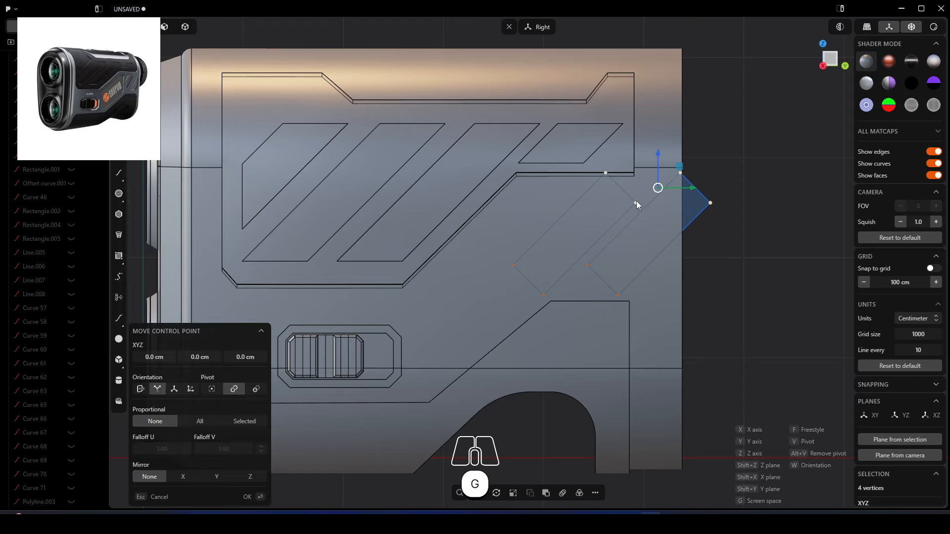
key(v)
click(681, 174)
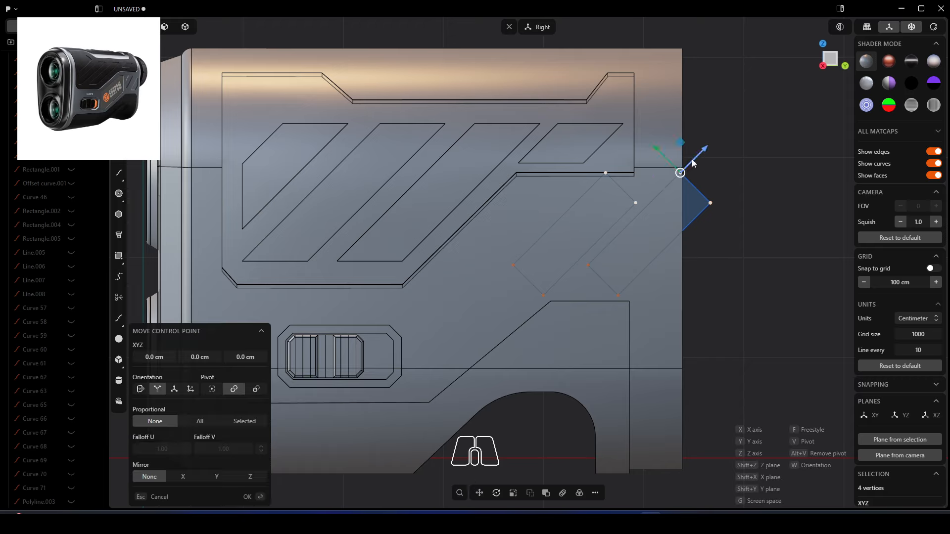
drag(693, 164, 766, 99)
key(Return)
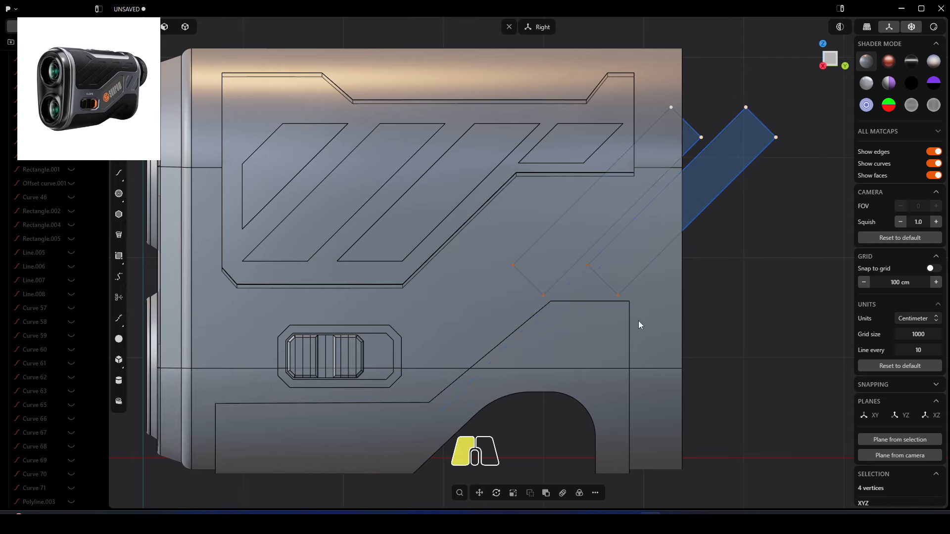
Extend both slanted rectangles diagonally downward by moving their lower end points along their slant
key(g)
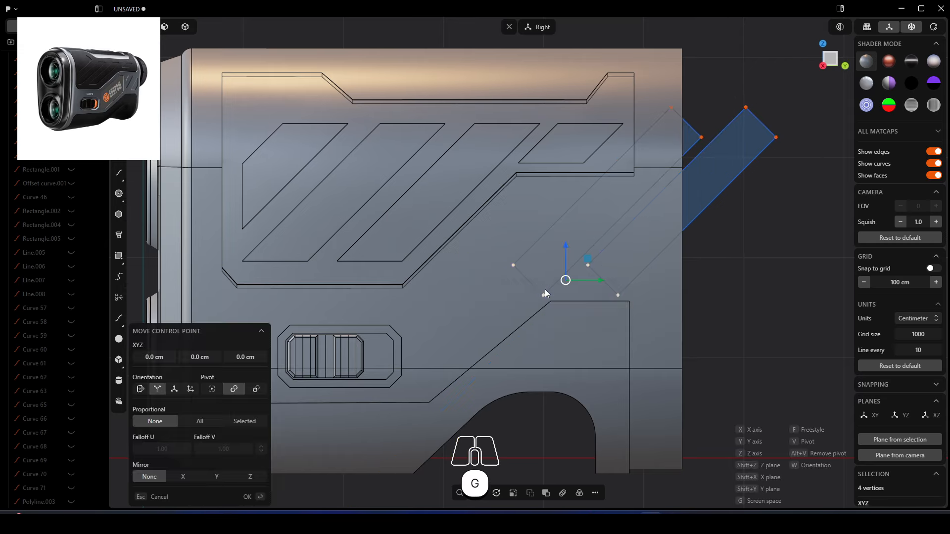
key(v)
click(514, 265)
drag(537, 243, 539, 276)
key(Return)
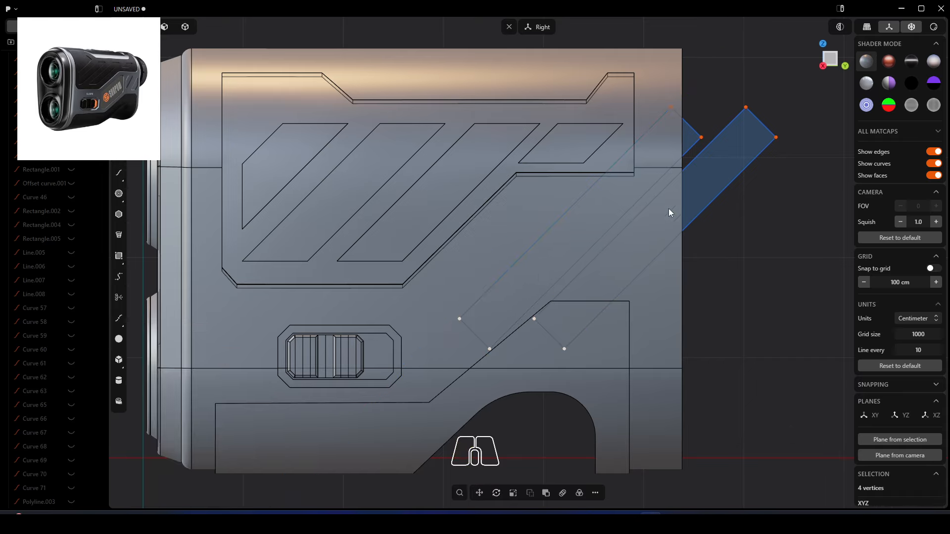
Draw a horizontal line about 60.1 cm long across the front slanted rectangle, just below the stripe panel
click(118, 157)
click(589, 189)
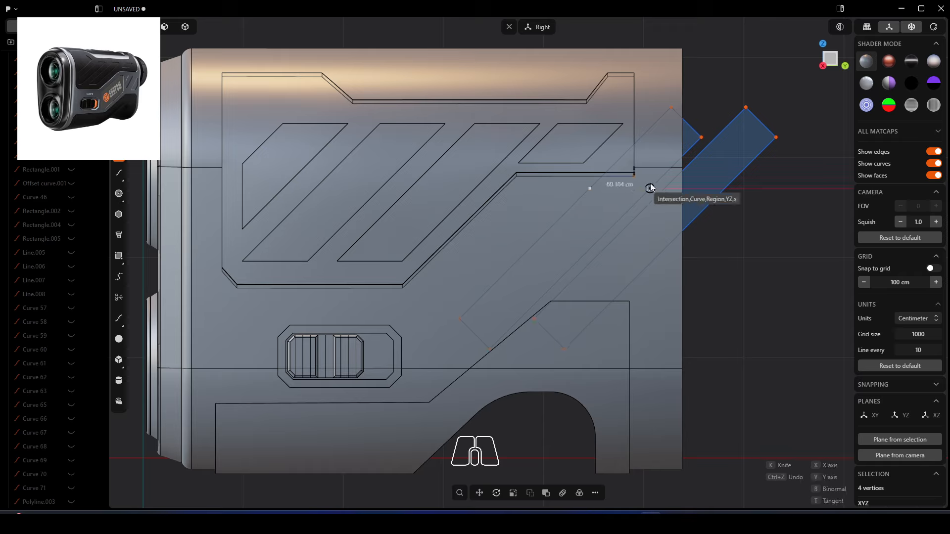
click(650, 189)
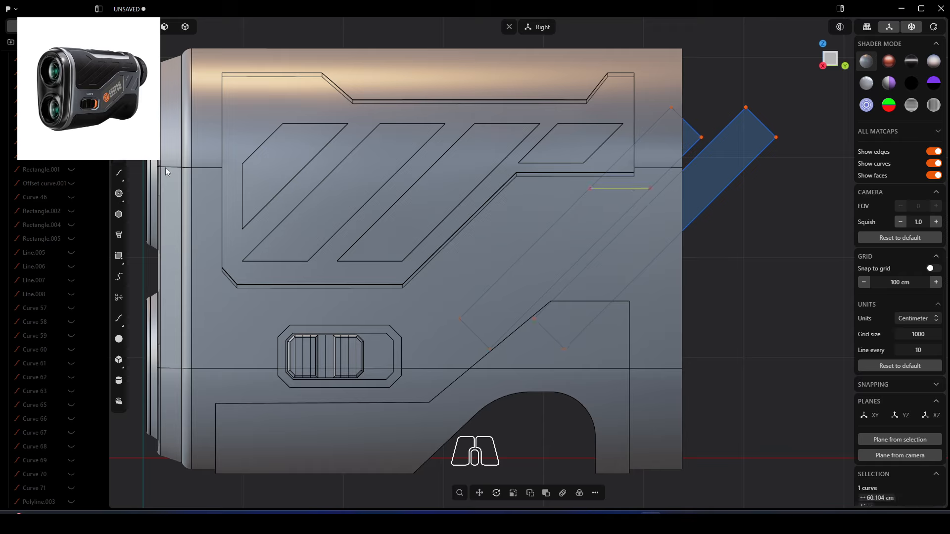
Draw an L-shaped polyline about 60.1 cm down across the front slanted rectangle and about 74.6 cm across to the rear rectangle's far edge
click(118, 162)
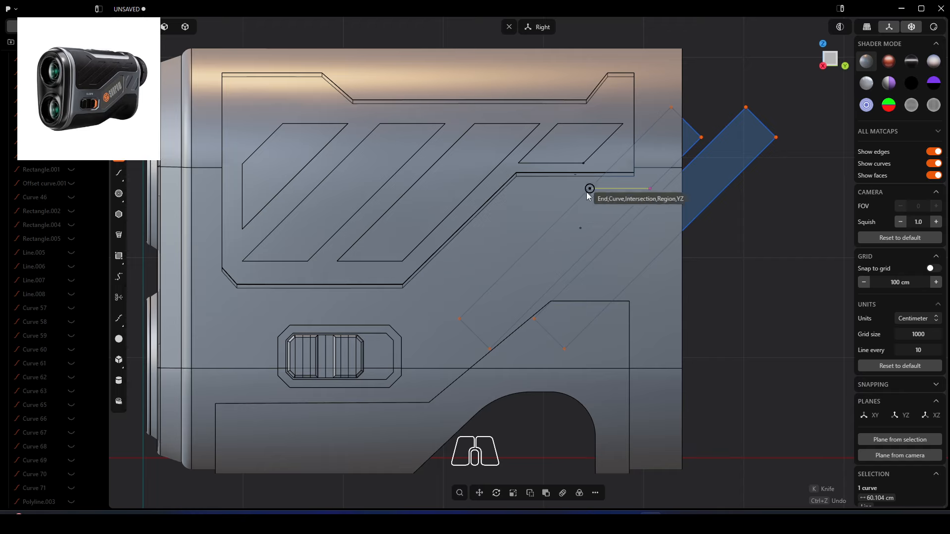
click(543, 236)
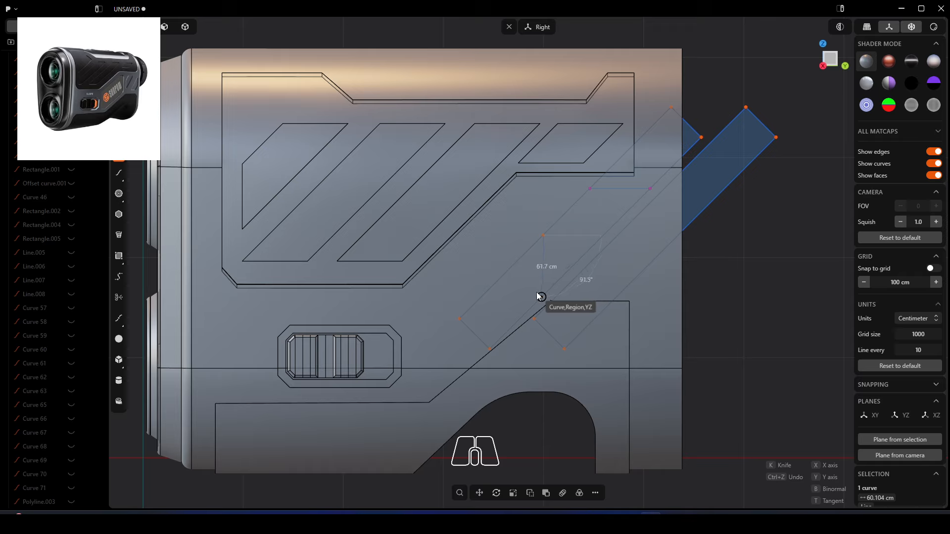
key(y)
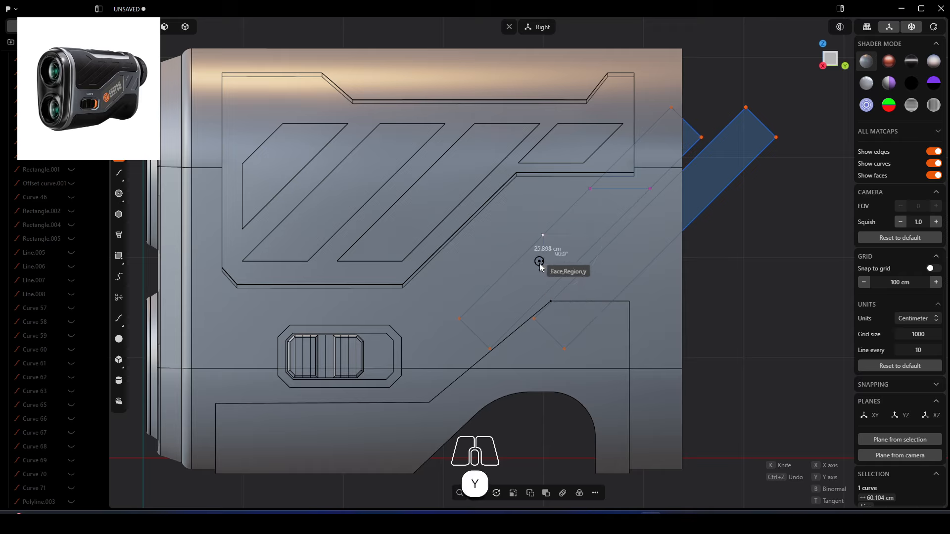
click(543, 295)
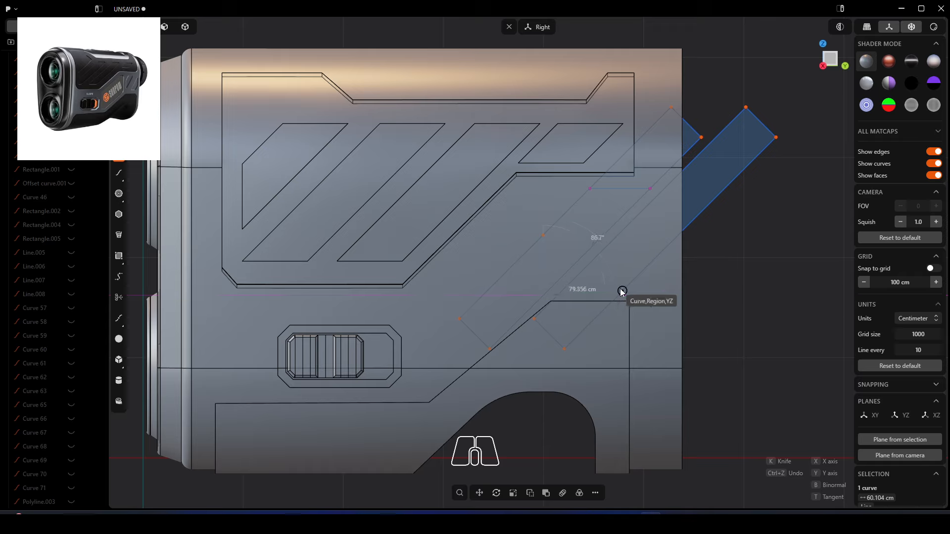
key(x)
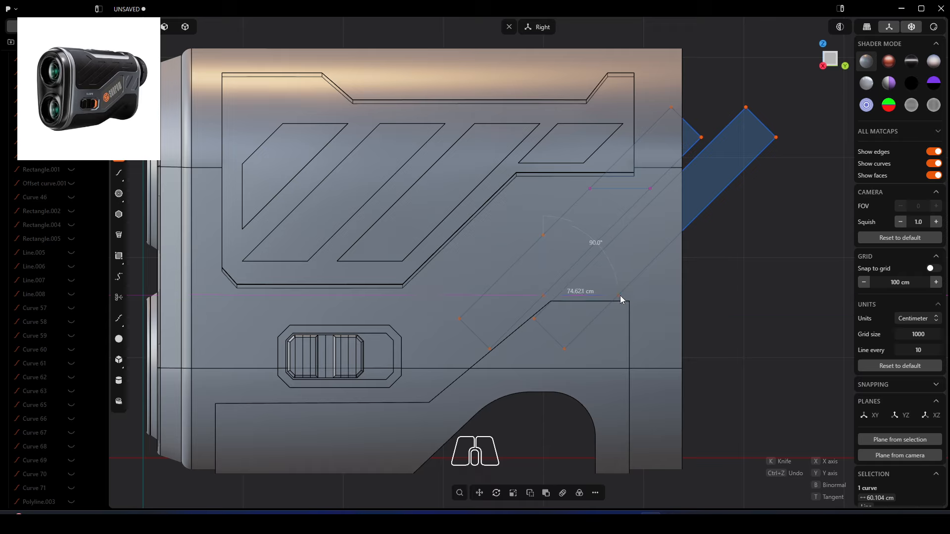
click(619, 296)
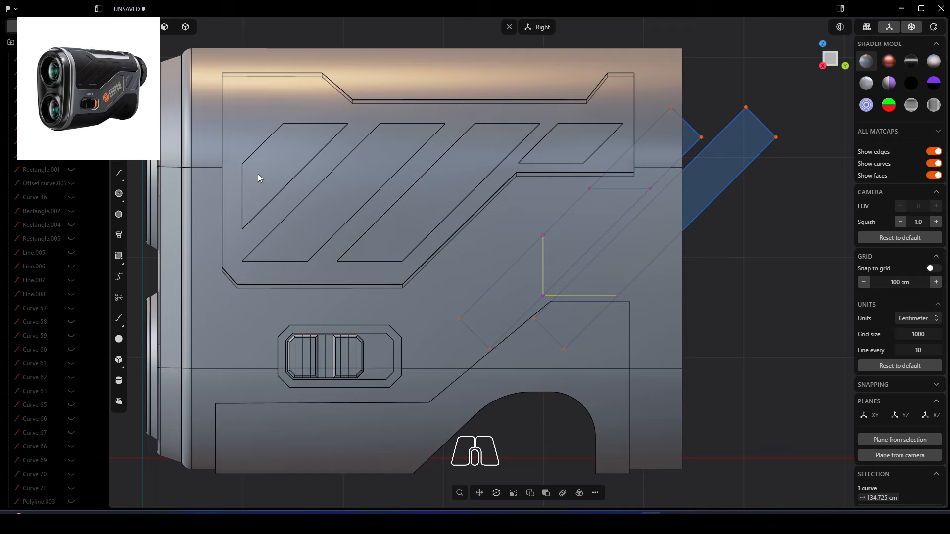
Draw a vertical line about 74.6 cm long from the upper horizontal line's rear end down to the rear rectangle's far edge
click(119, 153)
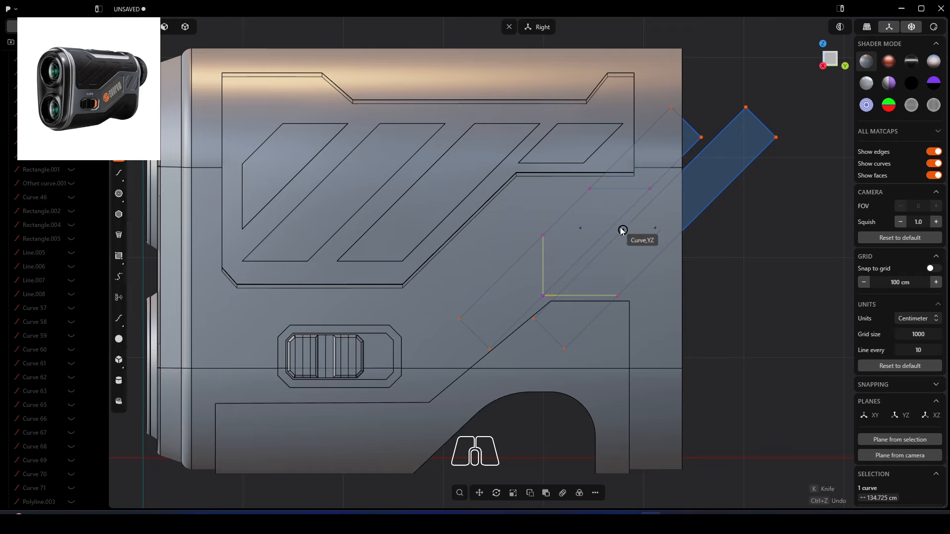
click(650, 193)
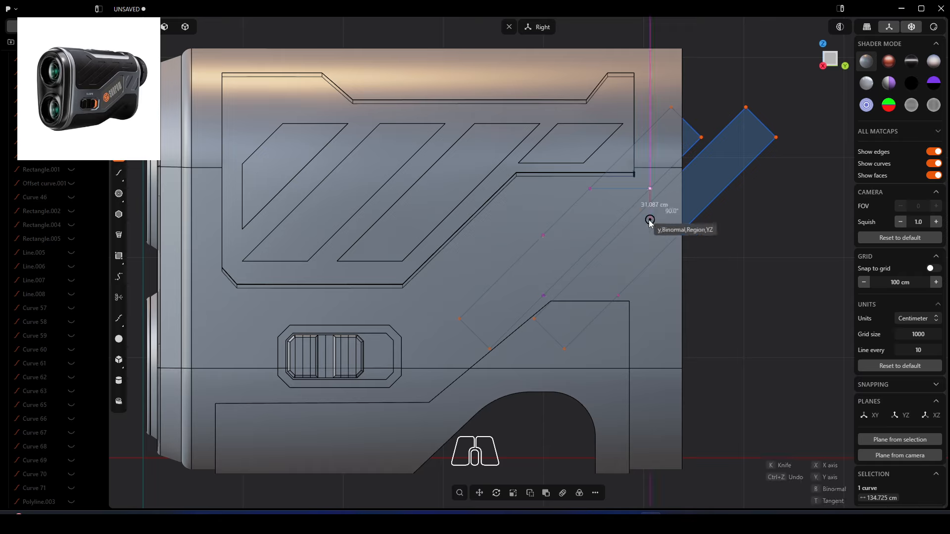
click(650, 264)
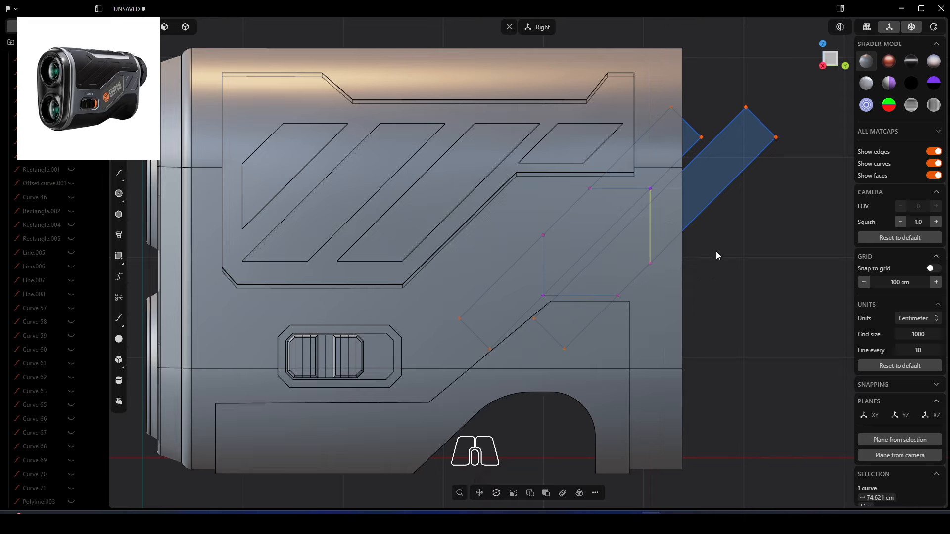
key(Return)
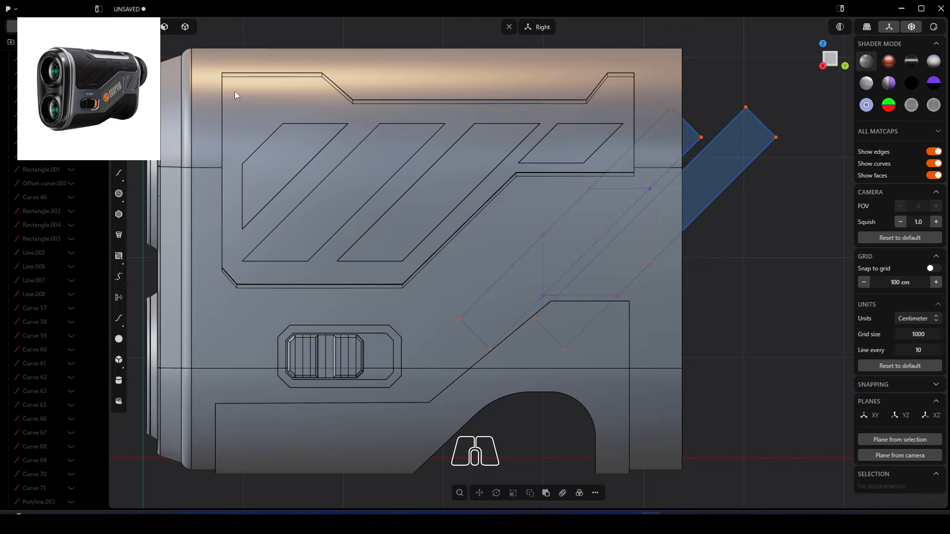
scroll(55, 297, up, 5)
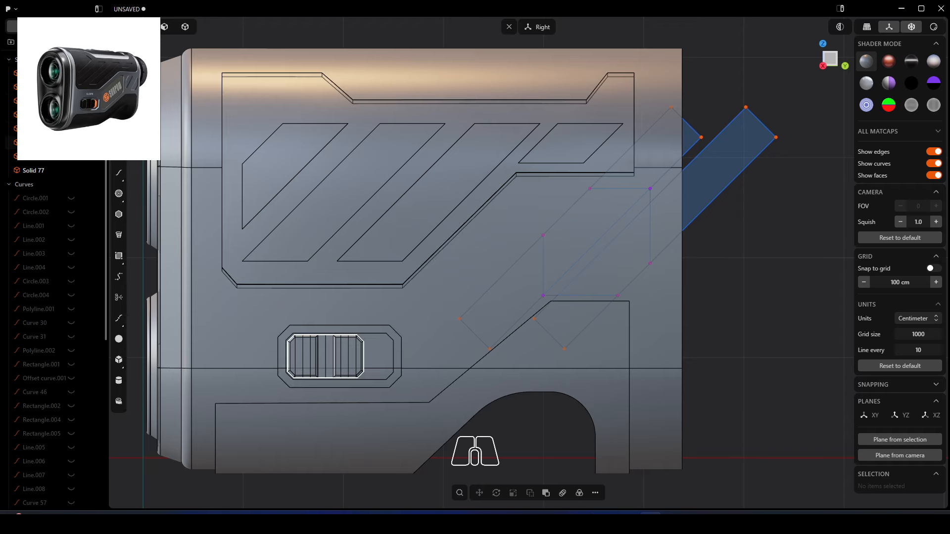
Hide the main body and trim both slanted rectangles and boundary lines down to two separate stripe outlines
click(71, 170)
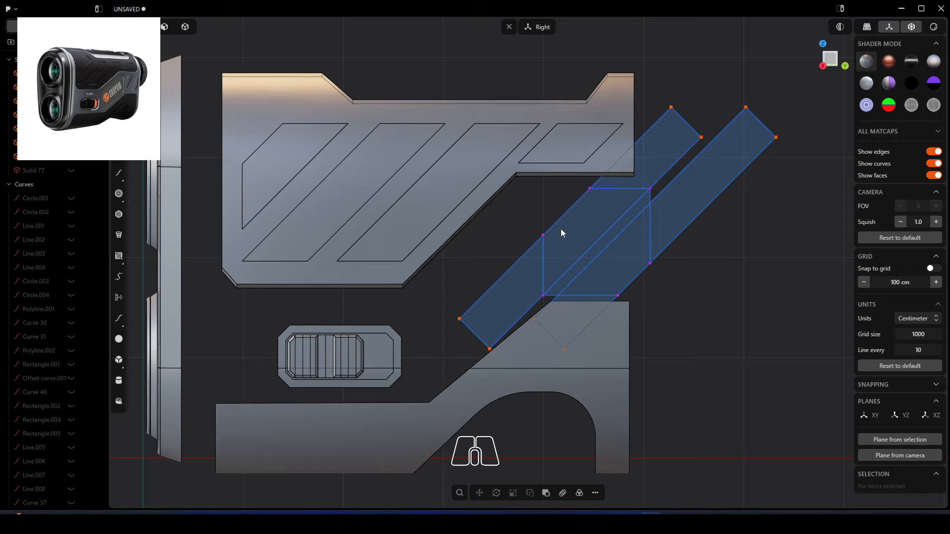
key(t)
click(652, 130)
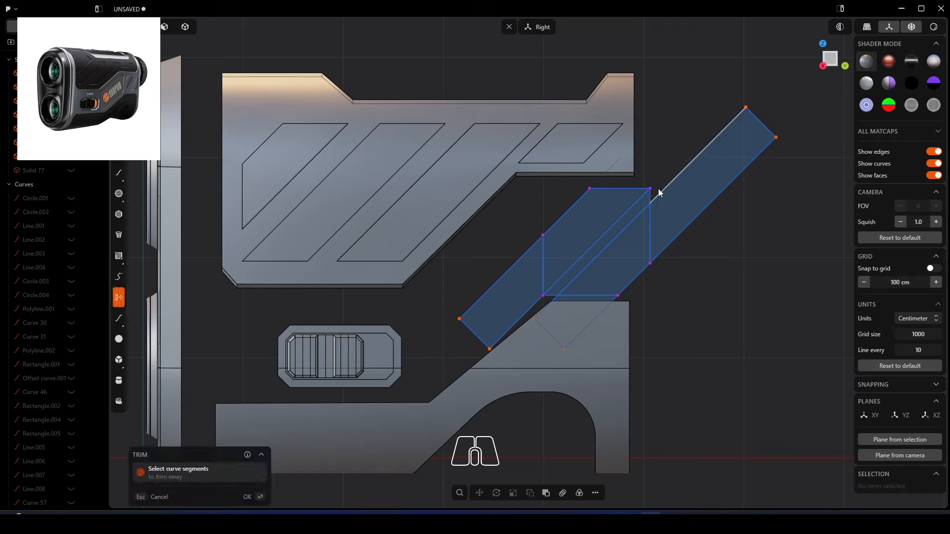
click(555, 291)
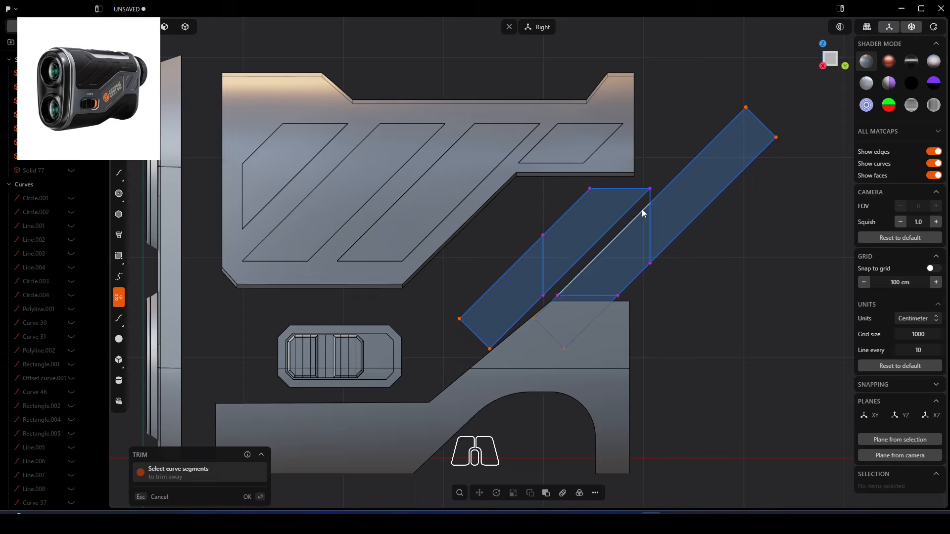
click(684, 173)
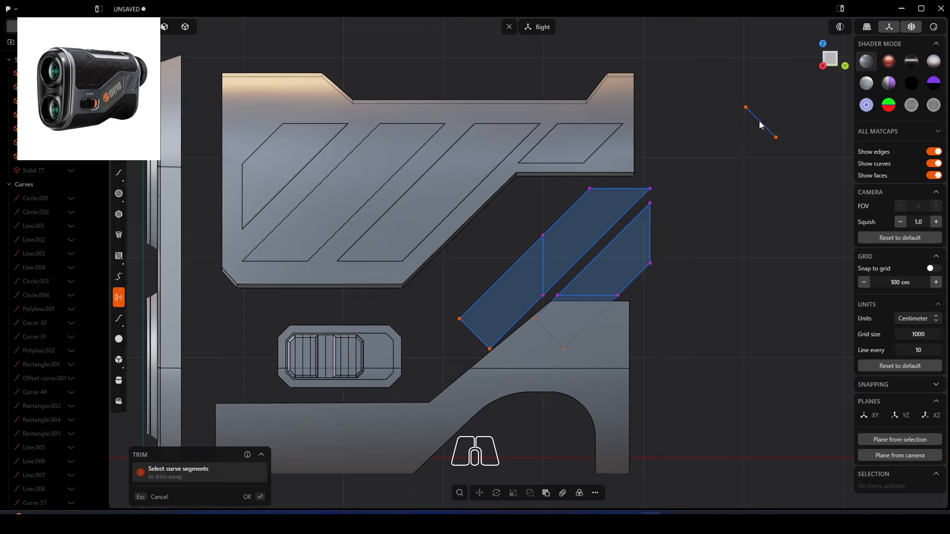
click(501, 275)
click(522, 317)
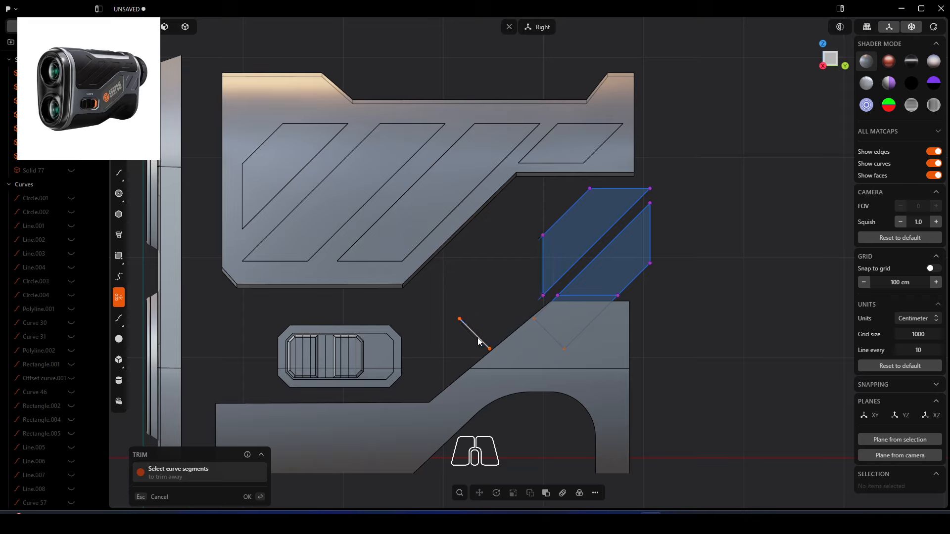
click(477, 336)
click(552, 336)
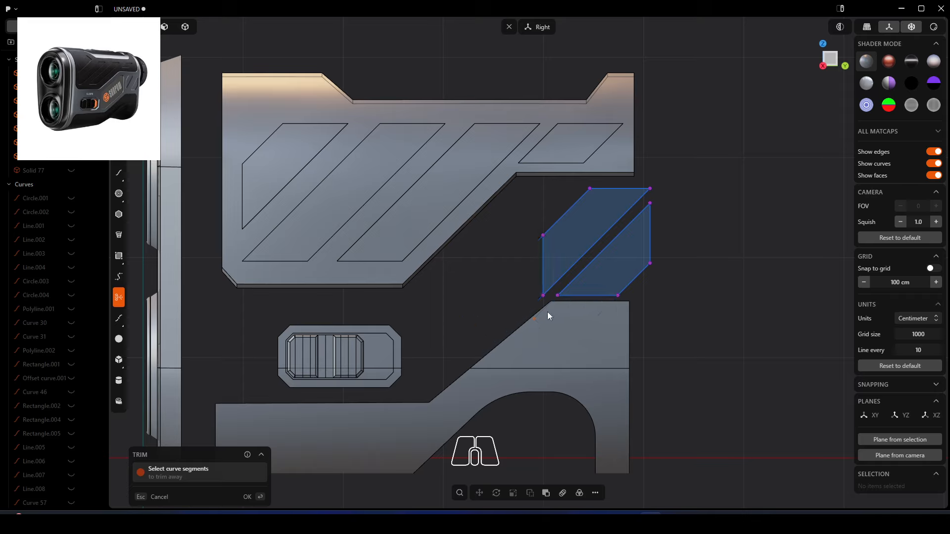
key(Escape)
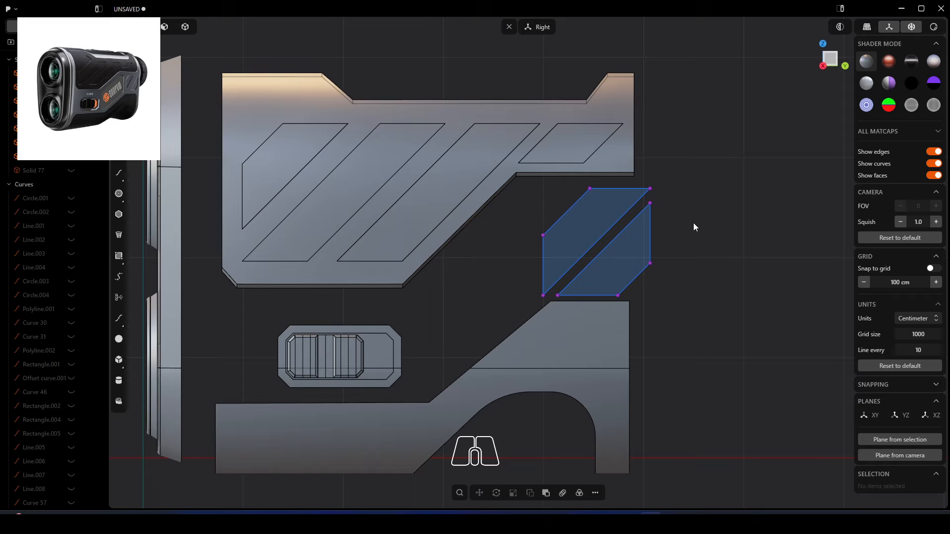
Widen the gap between the two stripe outlines by moving the end points of their facing diagonals along the boundary edges
click(650, 189)
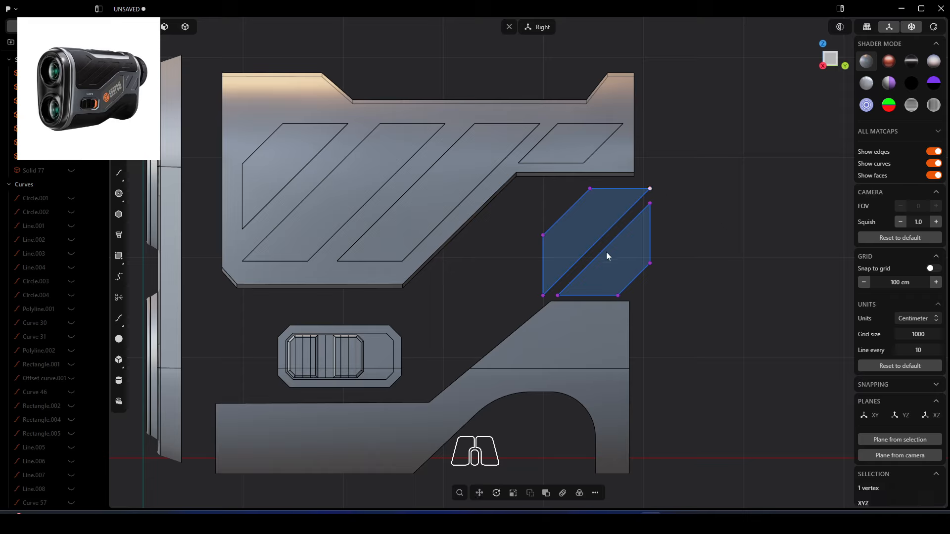
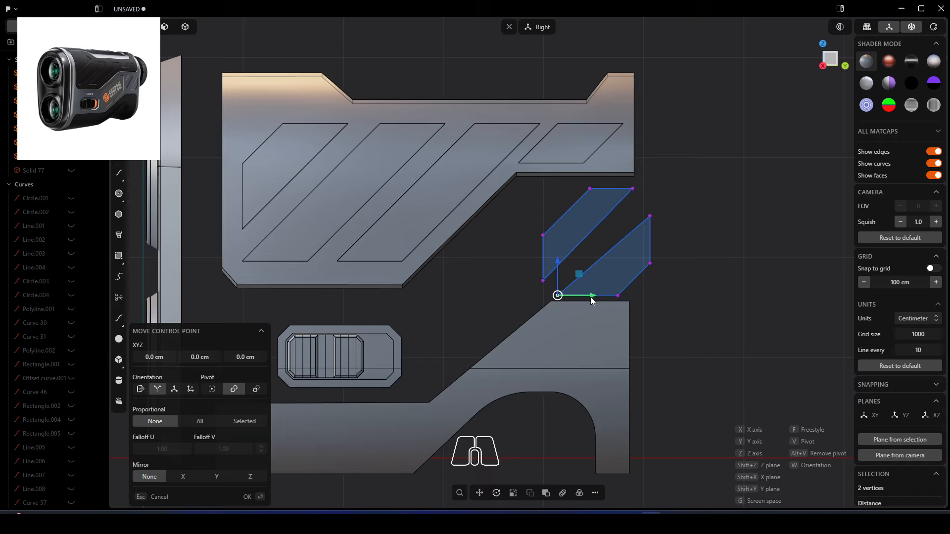
drag(597, 296, 606, 298)
click(618, 241)
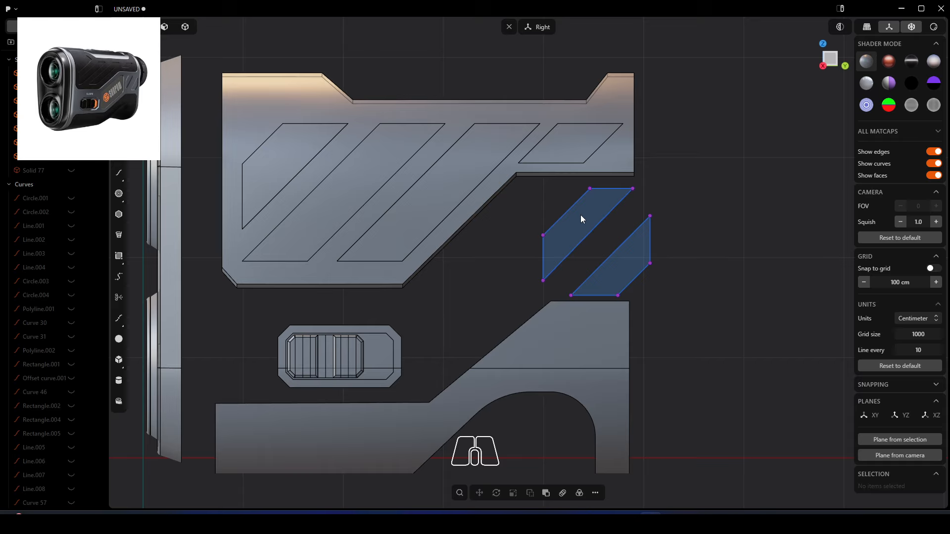
Show the main body again and try to cut it with the individual lines of both stripe outlines
click(72, 170)
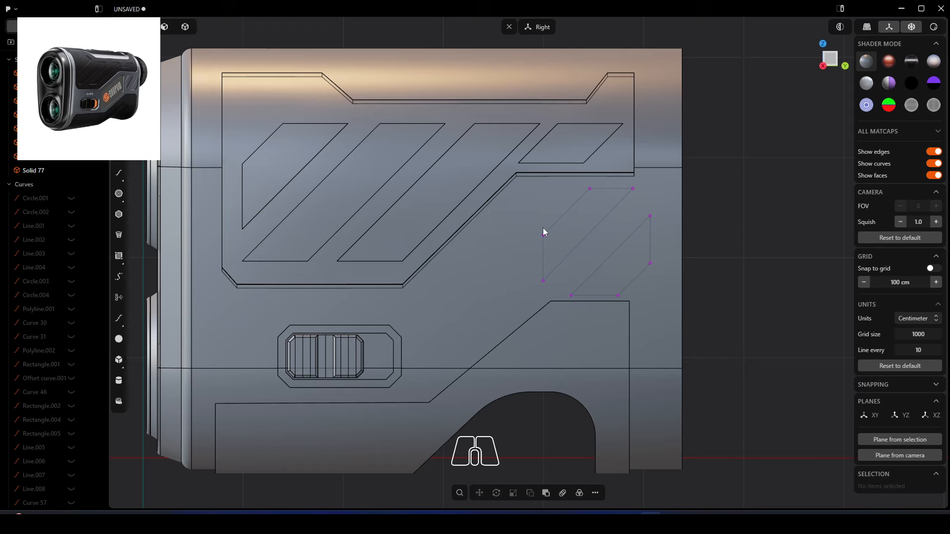
click(512, 241)
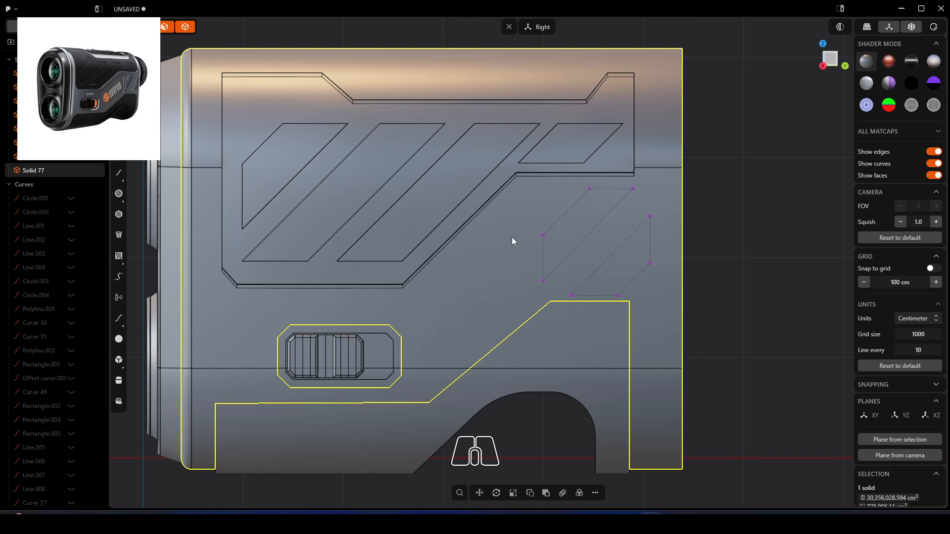
key(c)
shift+click(593, 230)
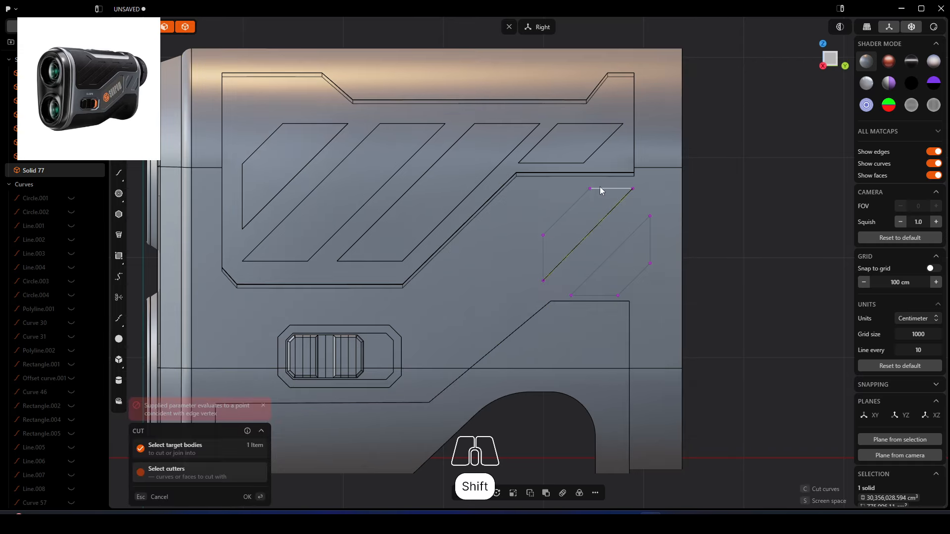
shift+click(601, 190)
shift+click(584, 195)
shift+click(544, 252)
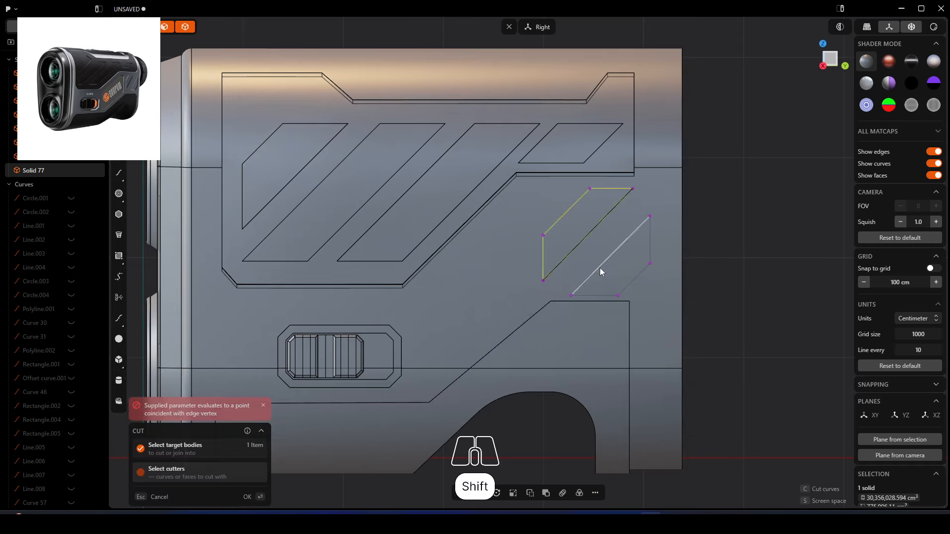
shift+click(600, 268)
shift+click(649, 242)
shift+click(637, 275)
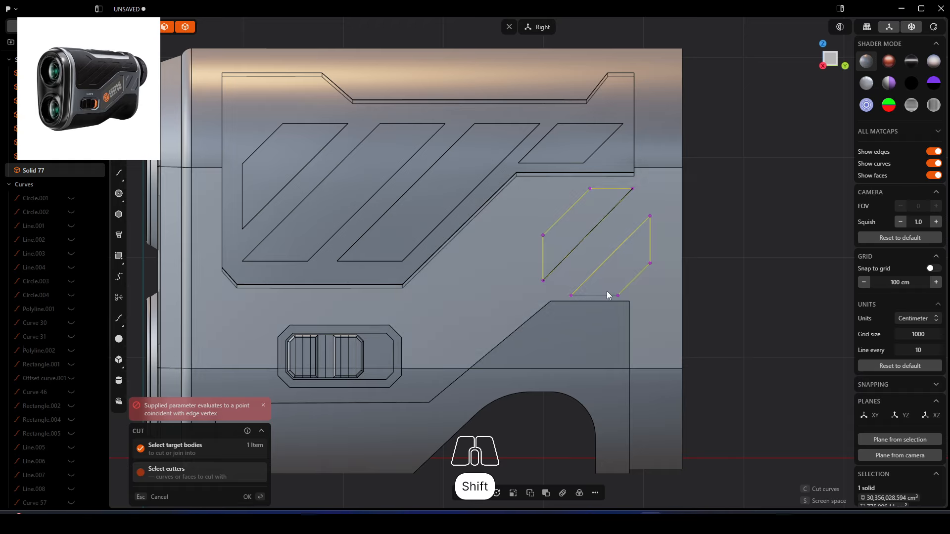
shift+click(605, 295)
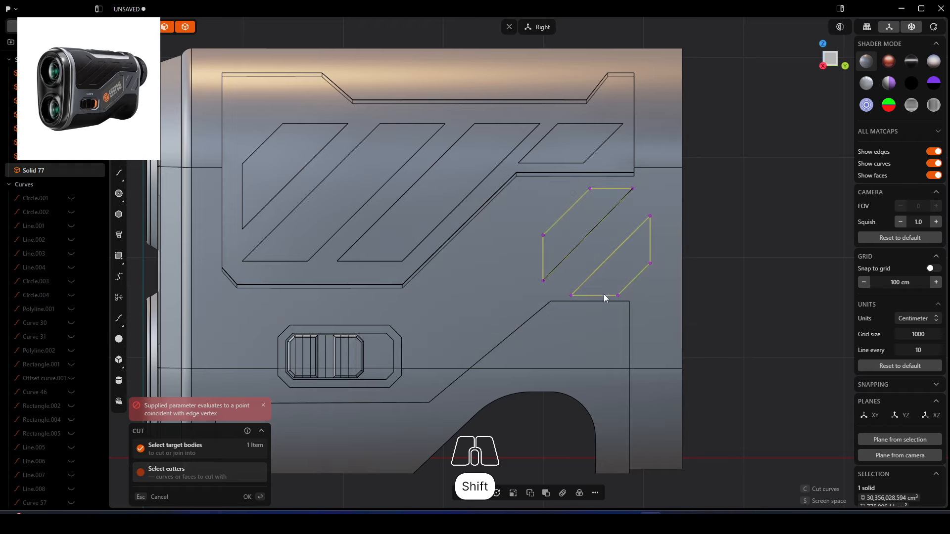
click(260, 498)
click(587, 222)
middle_drag(598, 268, 642, 258)
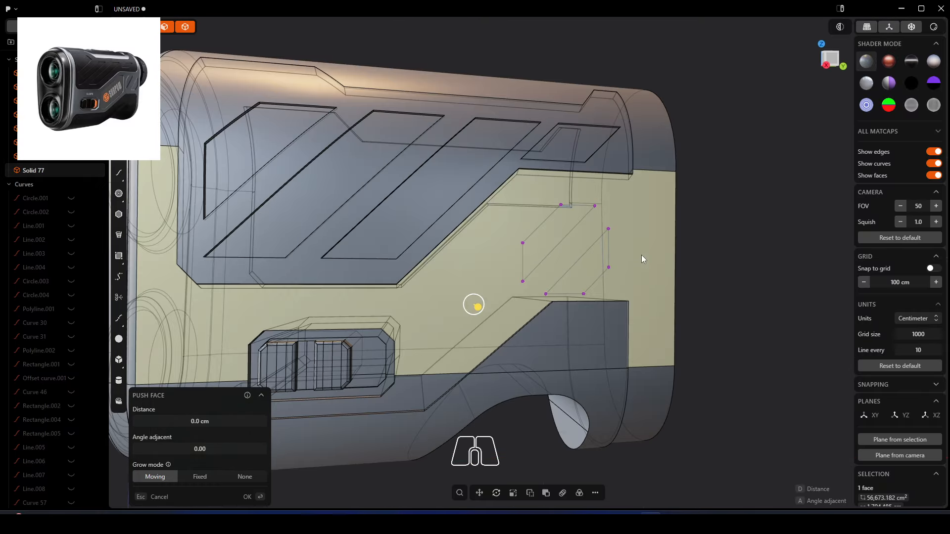
Hide the main body and join the coincident corner vertices of the lower rear stripe outline into a single curve
click(72, 171)
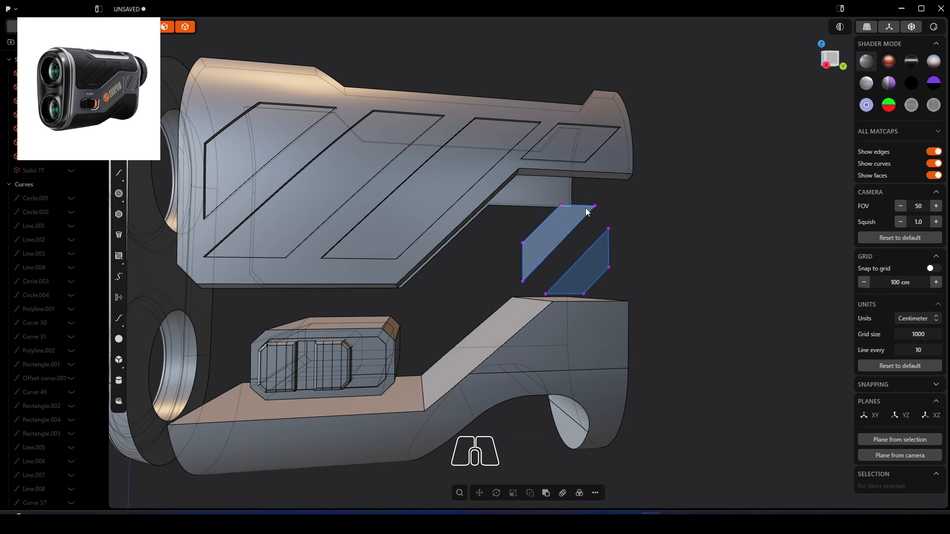
scroll(587, 215, up, 2)
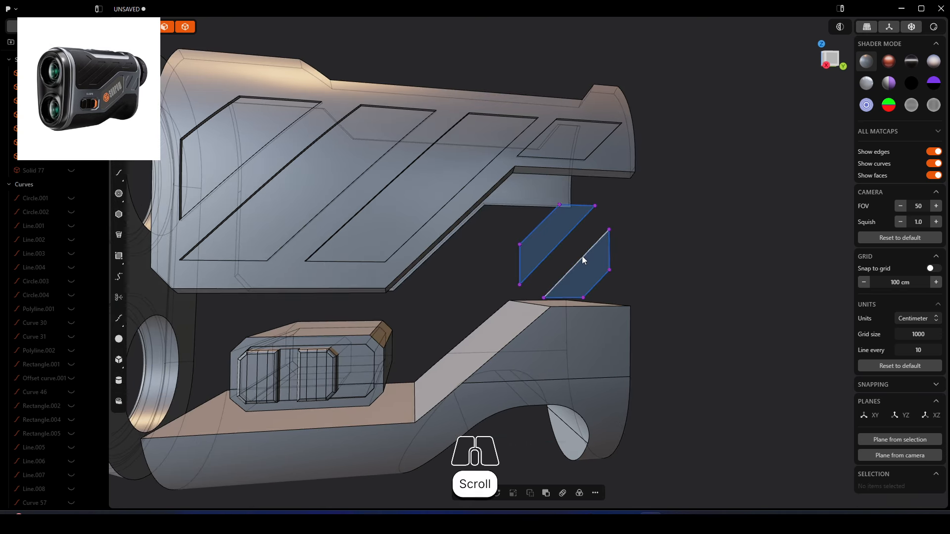
scroll(583, 260, up, 5)
click(604, 239)
key(e)
click(650, 237)
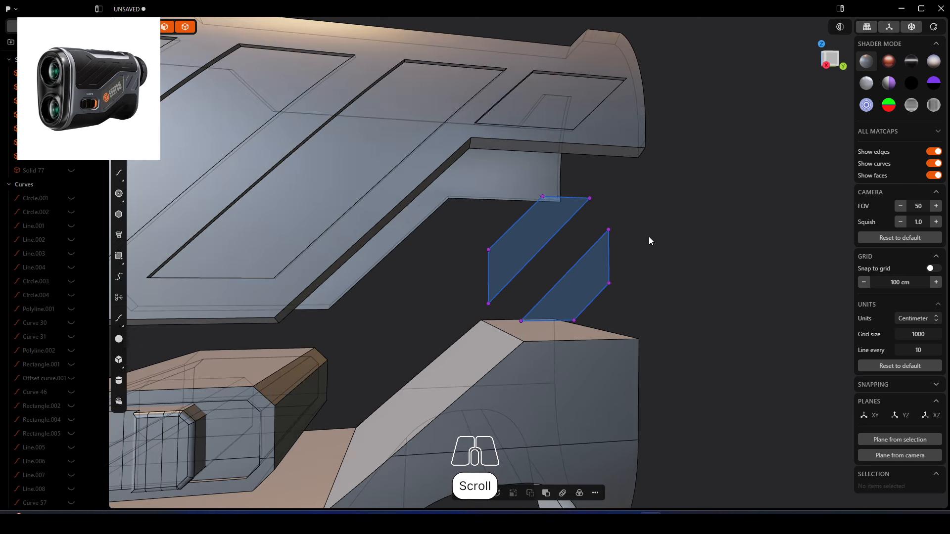
key(1)
click(608, 233)
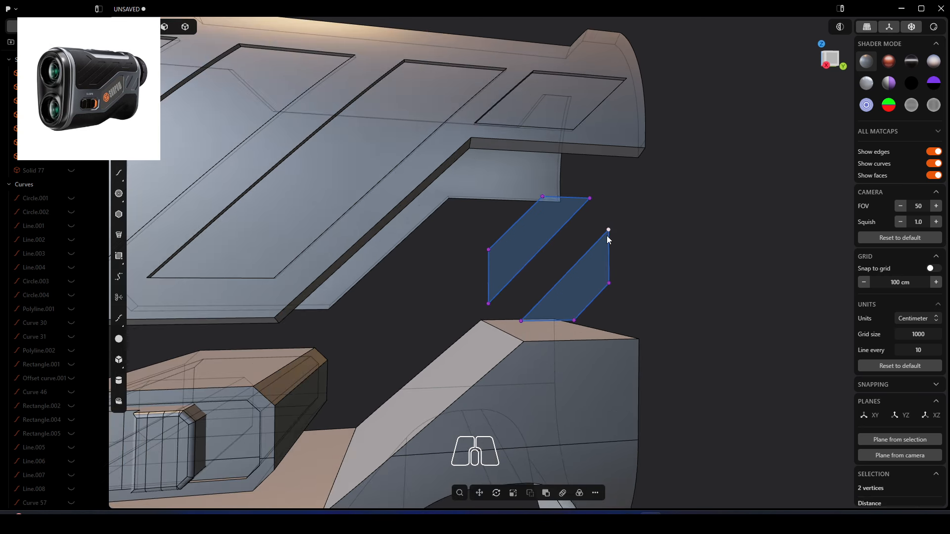
key(j)
key(j)
drag(593, 313, 564, 332)
key(j)
Join the corner vertices of the upper front stripe outline into a single closed curve
click(512, 319)
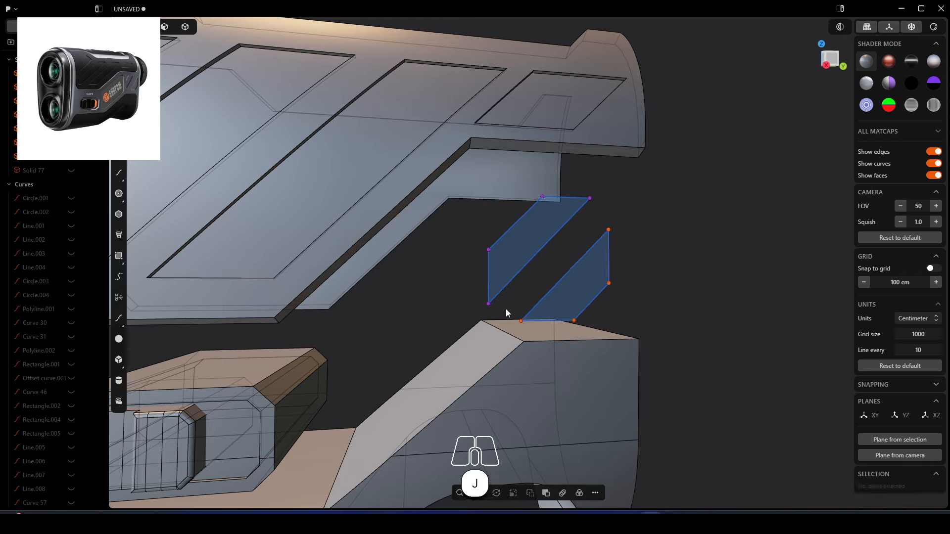
drag(503, 313, 477, 291)
key(j)
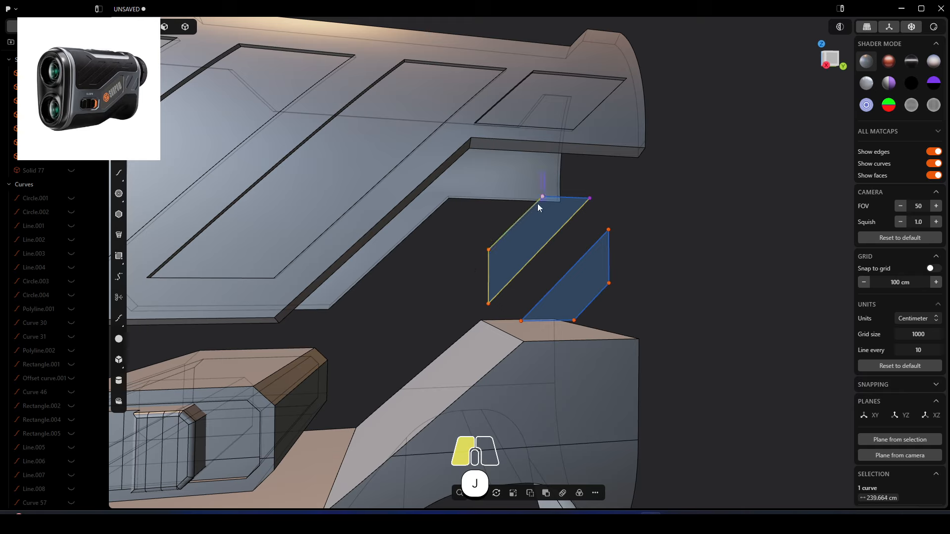
key(j)
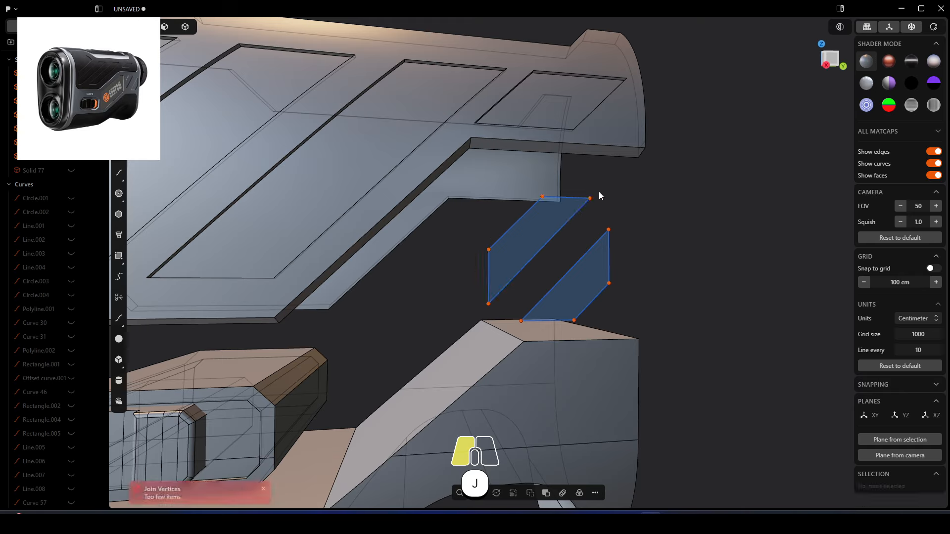
drag(599, 196, 576, 209)
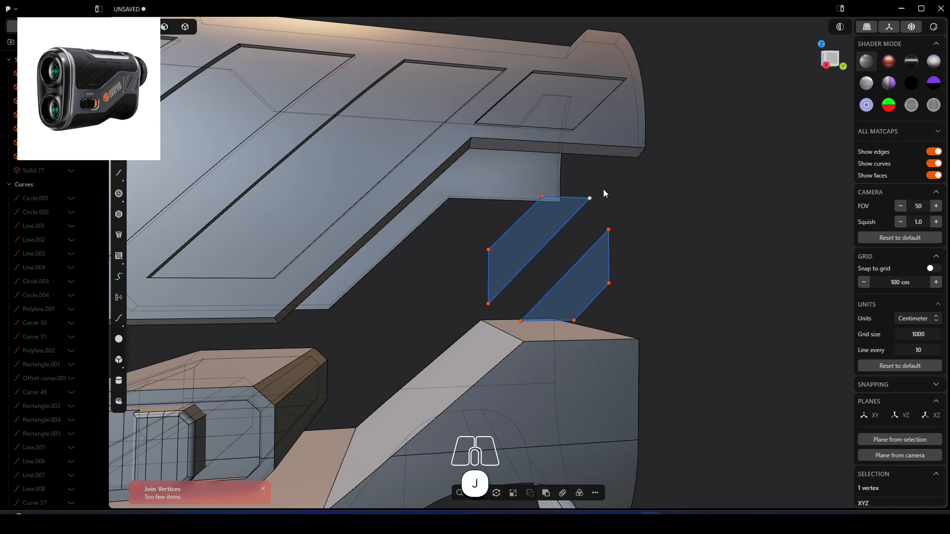
click(544, 194)
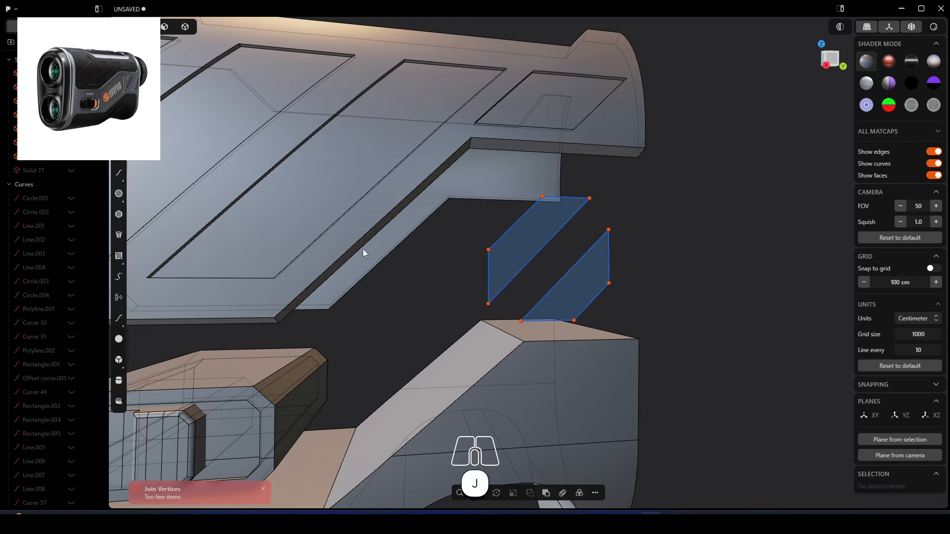
key(5)
click(510, 233)
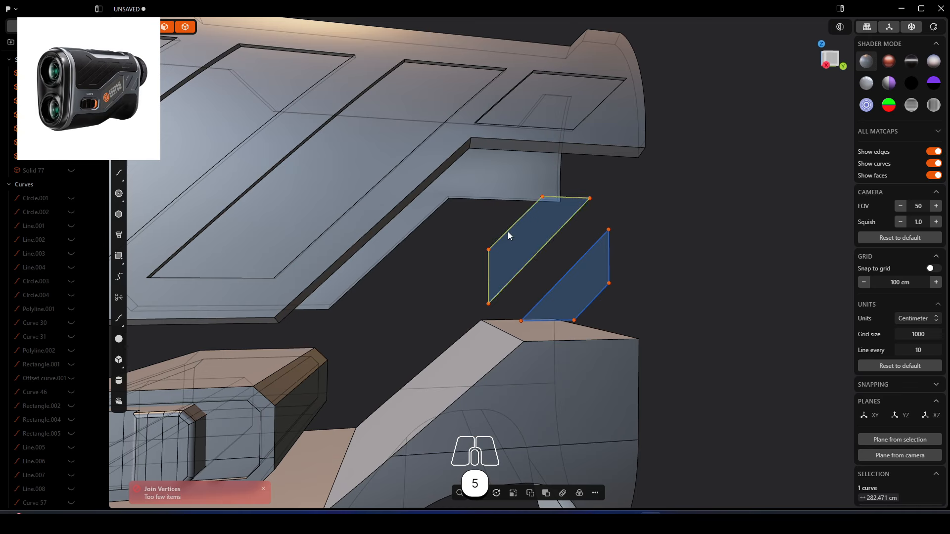
click(555, 249)
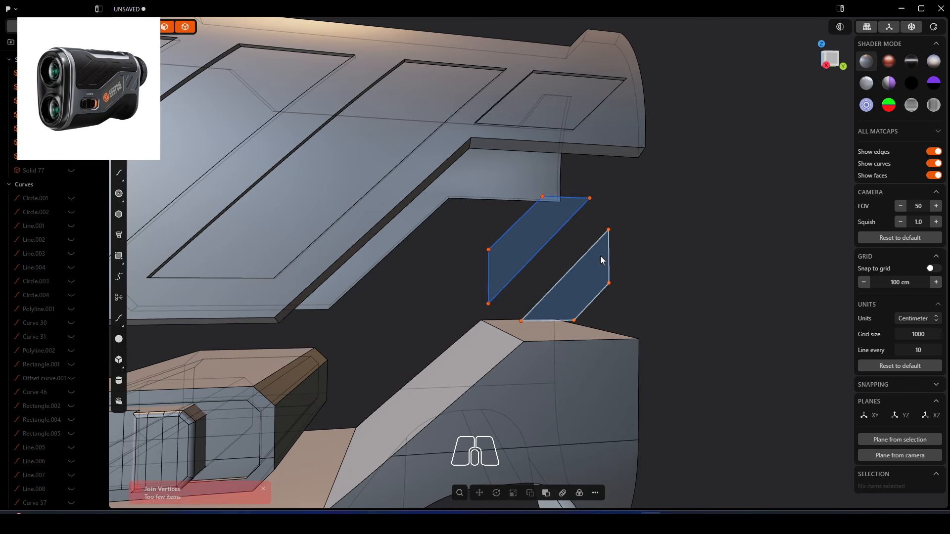
Show the main body and cut it with the two joined stripe curves
click(69, 171)
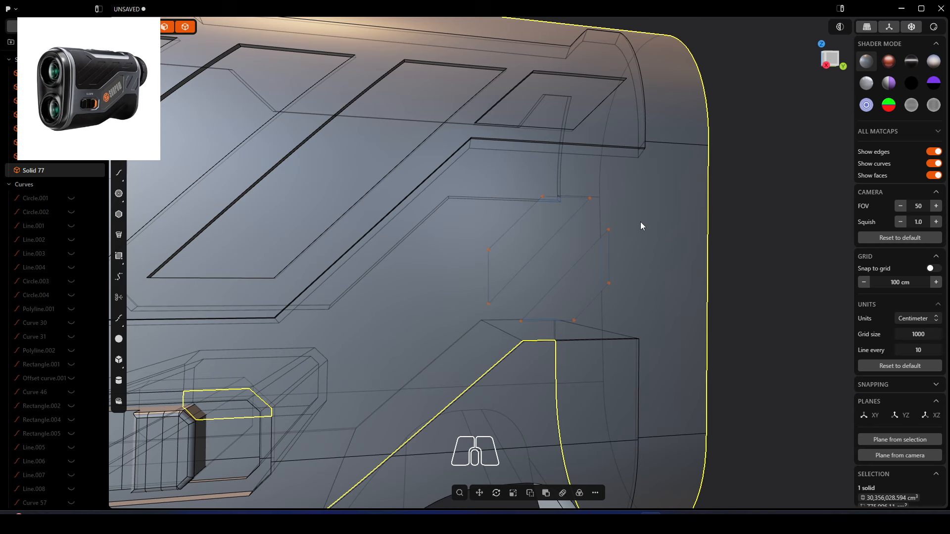
key(c)
shift+click(562, 228)
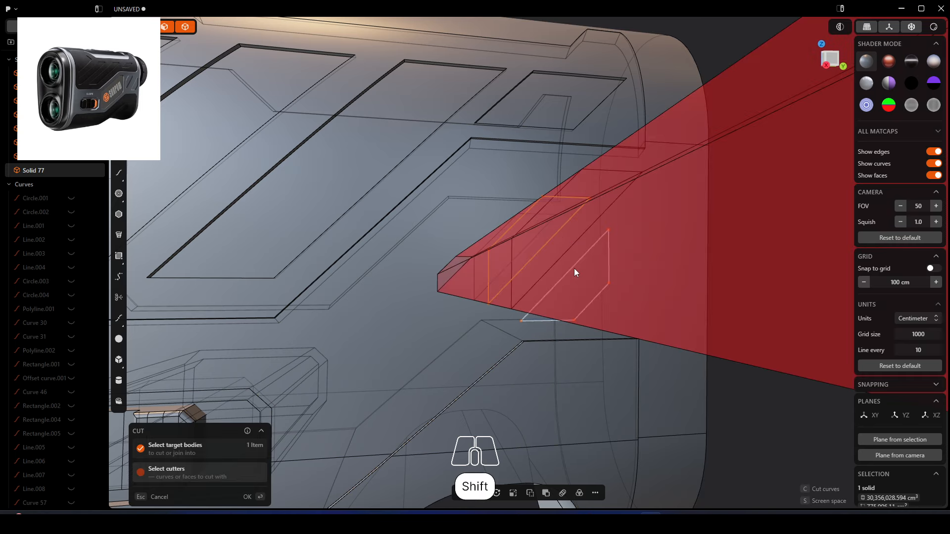
shift+click(542, 322)
click(243, 494)
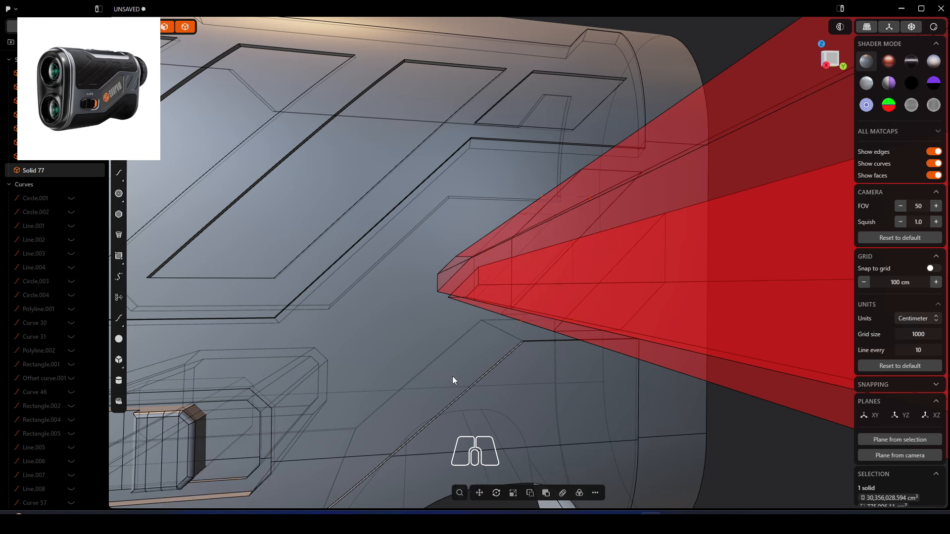
Push the outer faces of both cut stripe solids slightly inward to recess them in the body's side
click(608, 187)
middle_drag(608, 188, 632, 227)
shift+click(645, 266)
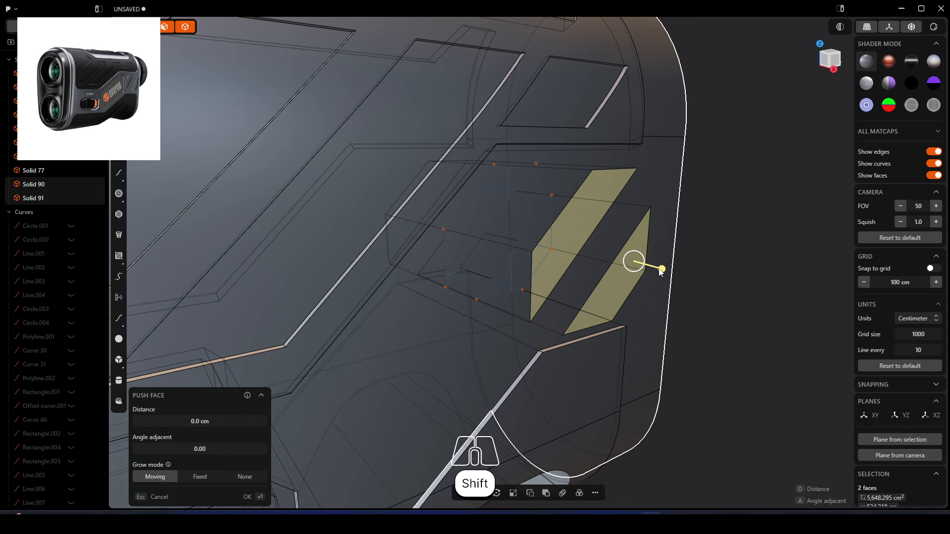
drag(661, 269, 649, 267)
click(752, 267)
Union the two recessed stripe solids with the main body
click(502, 316)
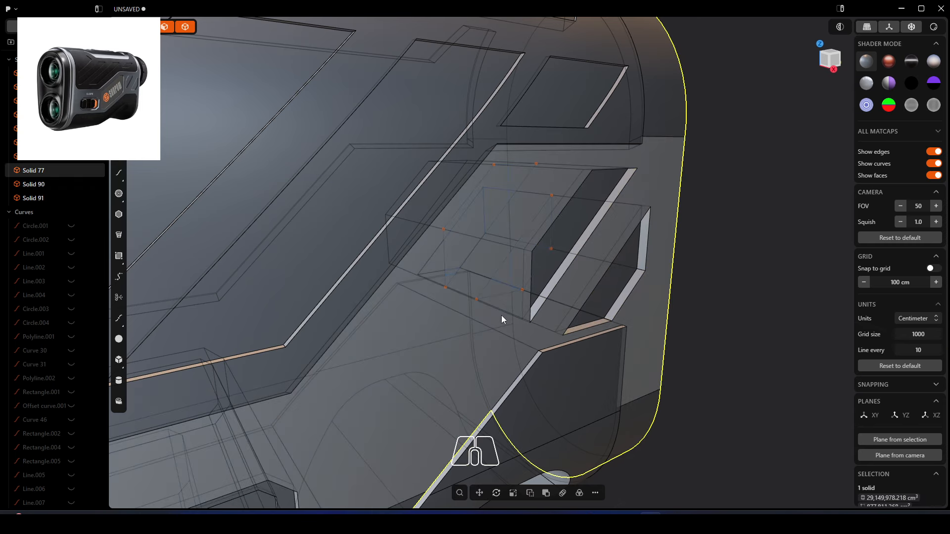
key(q)
shift+click(566, 250)
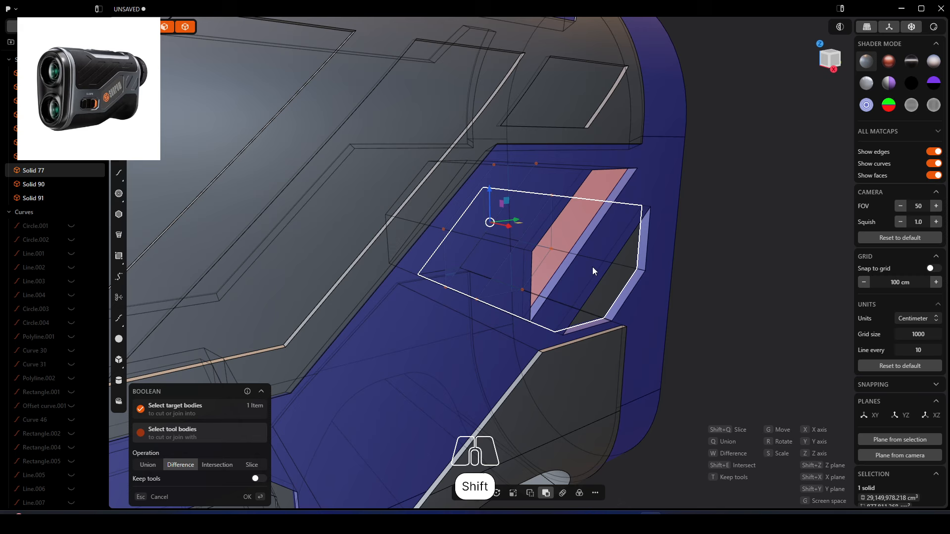
shift+click(600, 278)
click(147, 468)
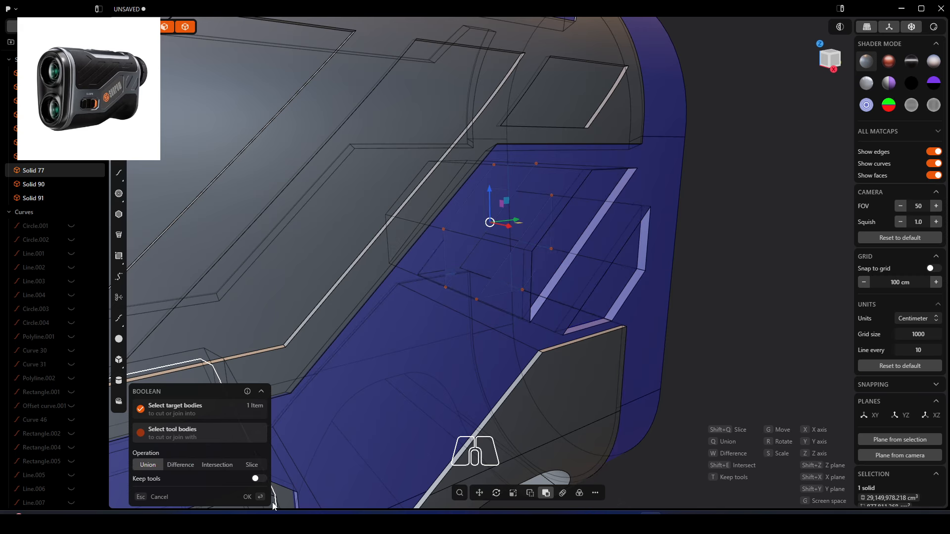
click(247, 497)
Hide the leftover outline curve of the lower rear stripe
click(721, 297)
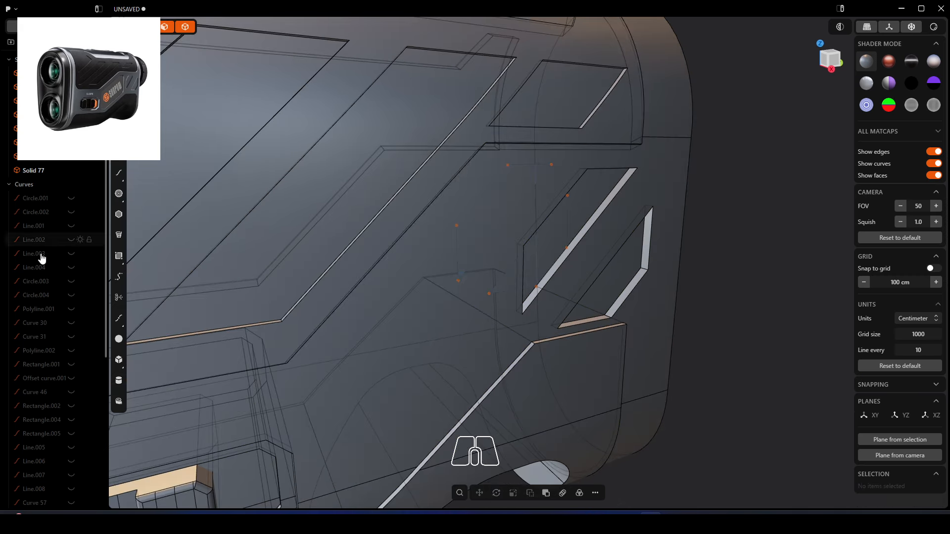
scroll(47, 322, down, 6)
click(64, 489)
click(71, 489)
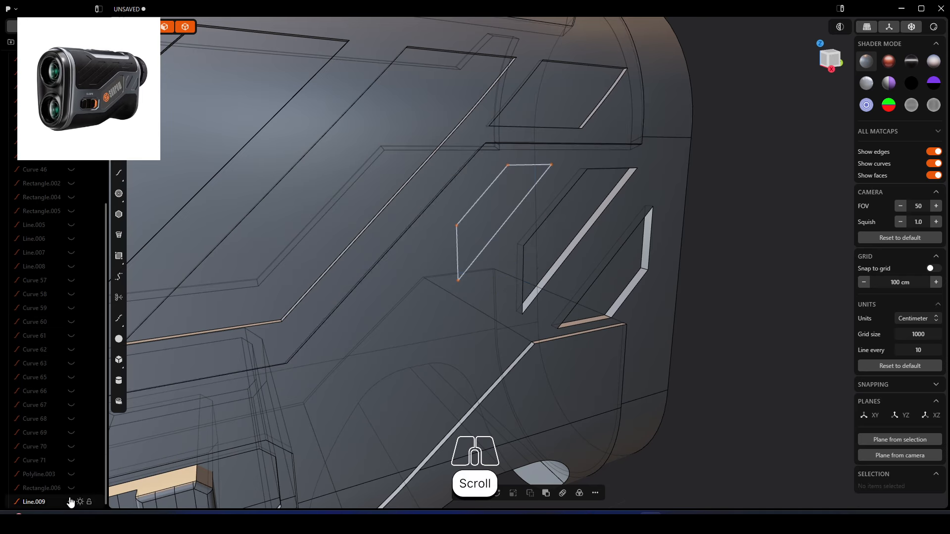
click(64, 502)
click(744, 286)
Fillet all eight floor edges of the two stripe recesses by about 12.4 cm
middle_drag(598, 213, 537, 196)
scroll(536, 198, up, 3)
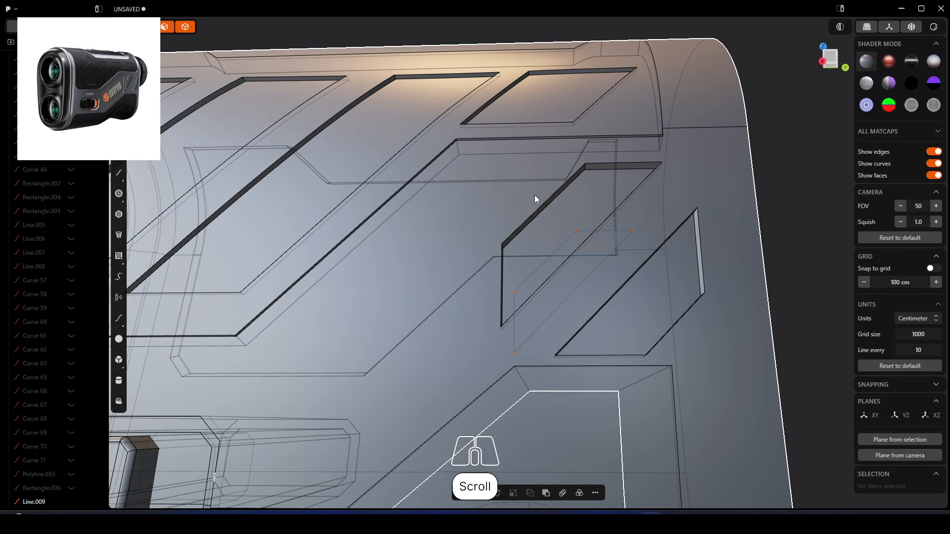
click(560, 200)
key(f)
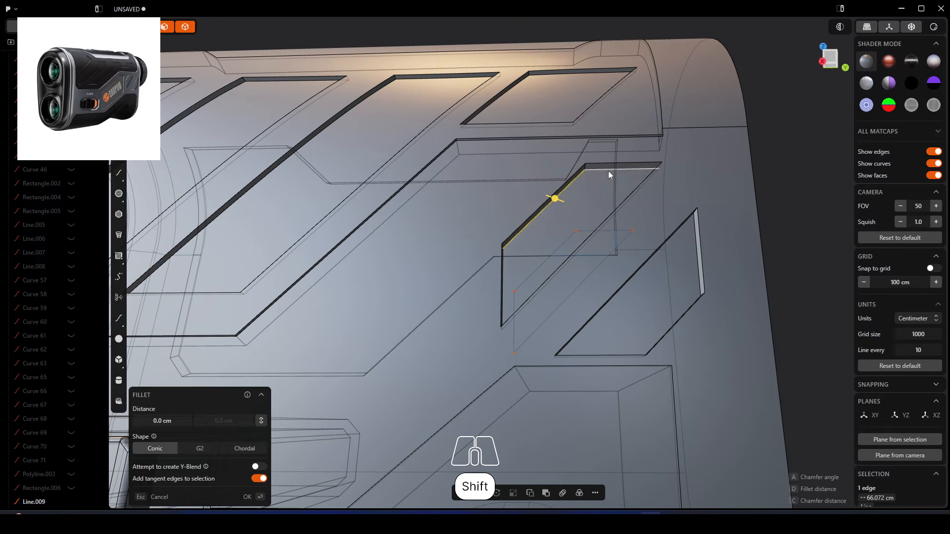
scroll(599, 223, up, 2)
middle_drag(598, 219, 497, 300)
shift+click(599, 226)
shift+click(514, 291)
middle_drag(605, 249, 599, 359)
shift+click(666, 264)
shift+click(673, 346)
shift+click(611, 363)
drag(608, 364, 600, 356)
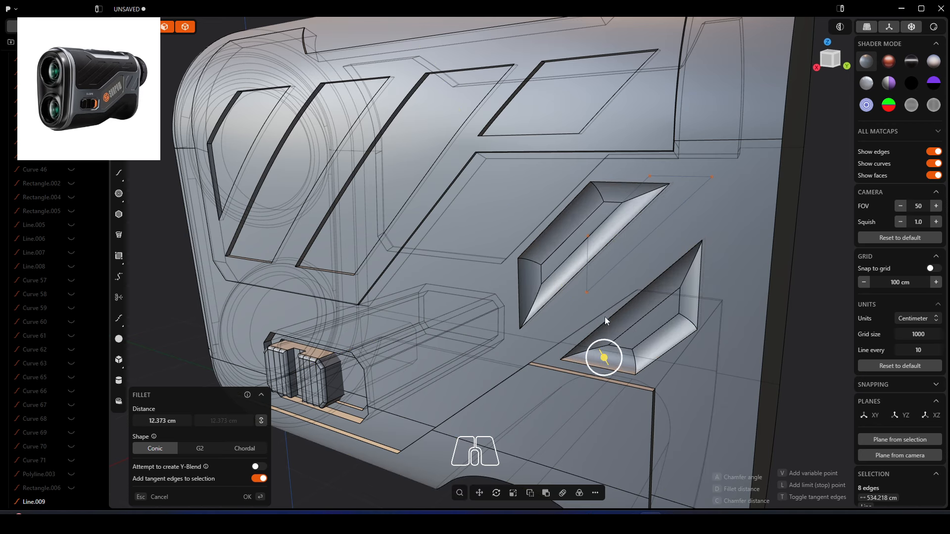
middle_drag(605, 317, 702, 248)
key(Return)
Fillet the corner edge at the upper pointed tip of both stripe recesses by about 3.3 cm
click(661, 274)
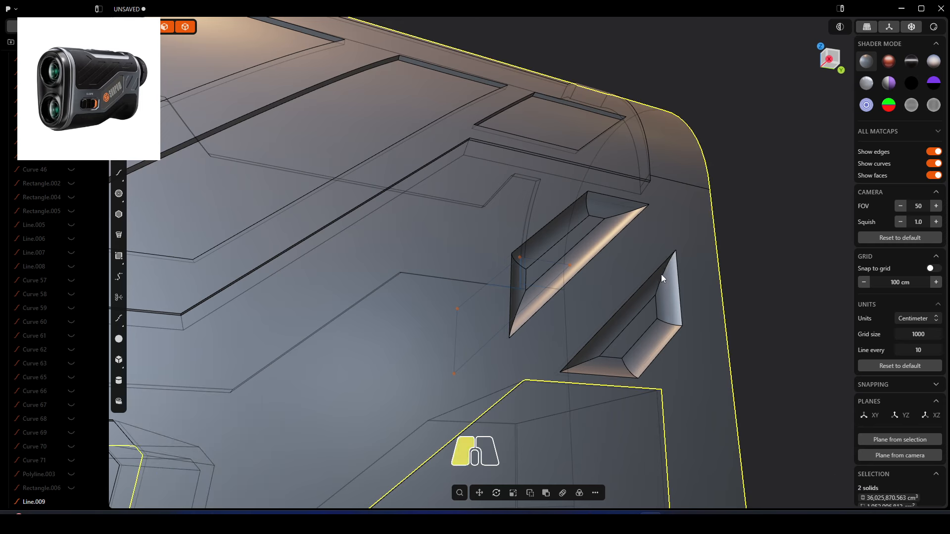
key(b)
shift+click(618, 214)
shift+drag(618, 214, 623, 216)
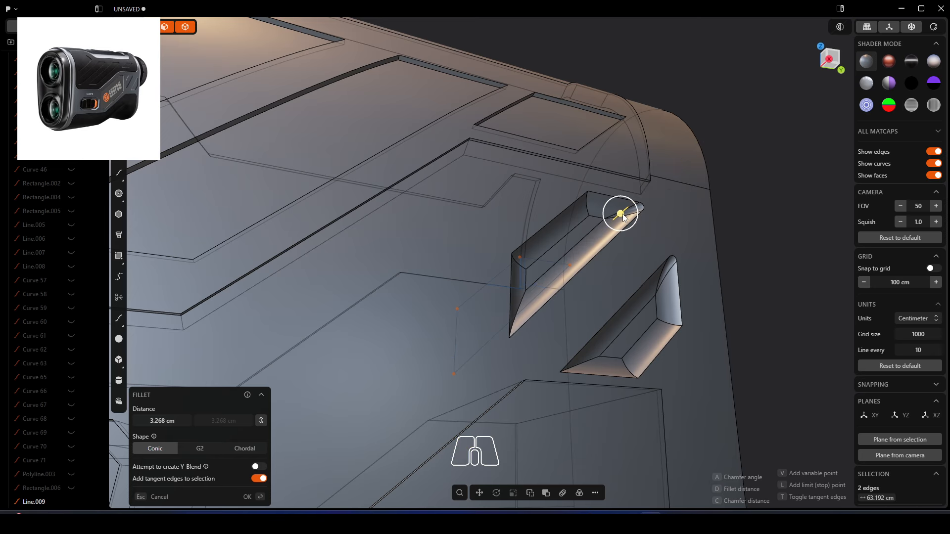
right_click(688, 333)
Fillet the corner edge at the lower pointed tip of both stripe recesses by about 2.5 cm
middle_drag(554, 362, 549, 364)
click(578, 364)
key(b)
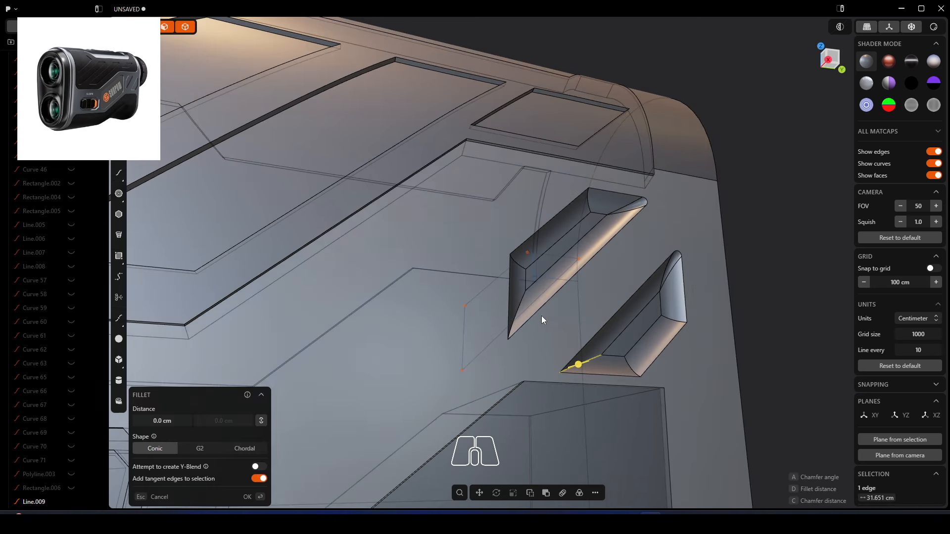
shift+click(515, 314)
shift+drag(516, 313, 523, 317)
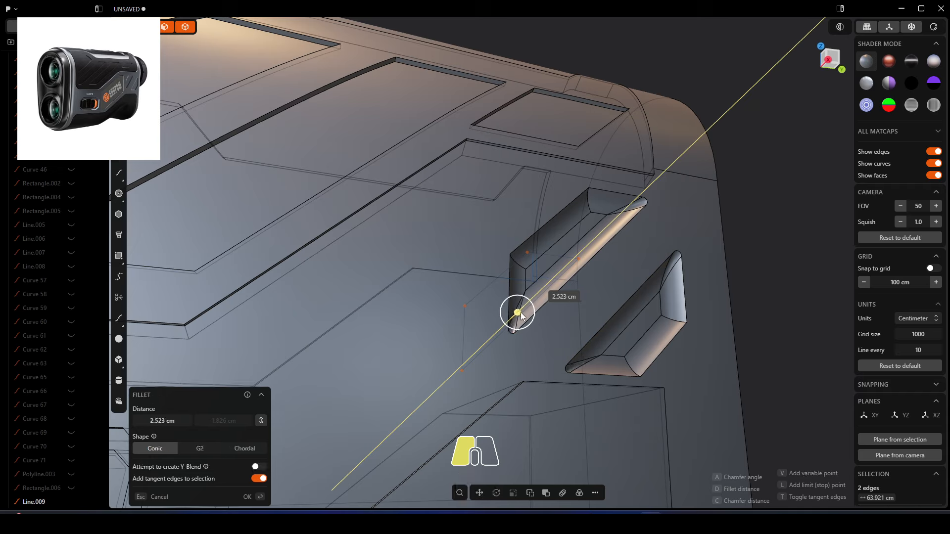
right_click(737, 257)
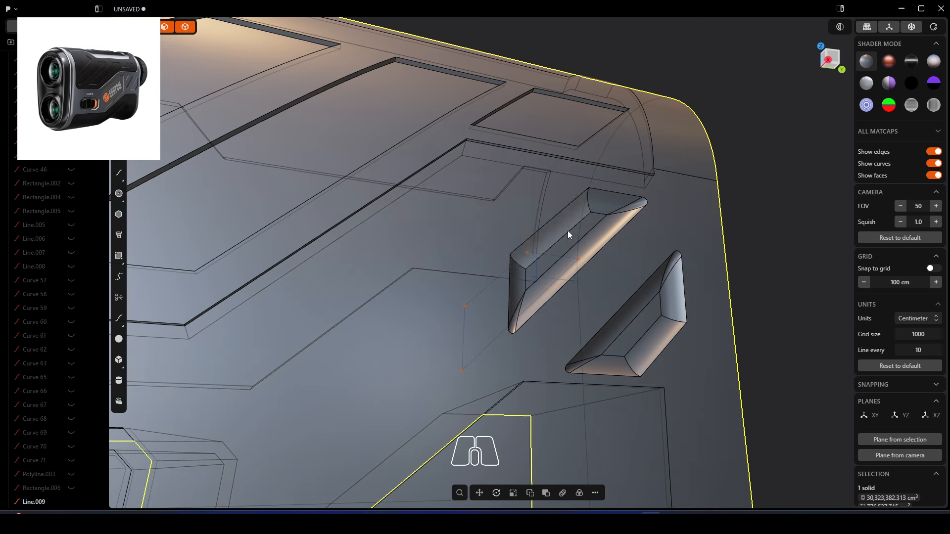
Slightly fillet the four remaining corner edges of the two stripe recesses
click(588, 201)
shift+click(518, 263)
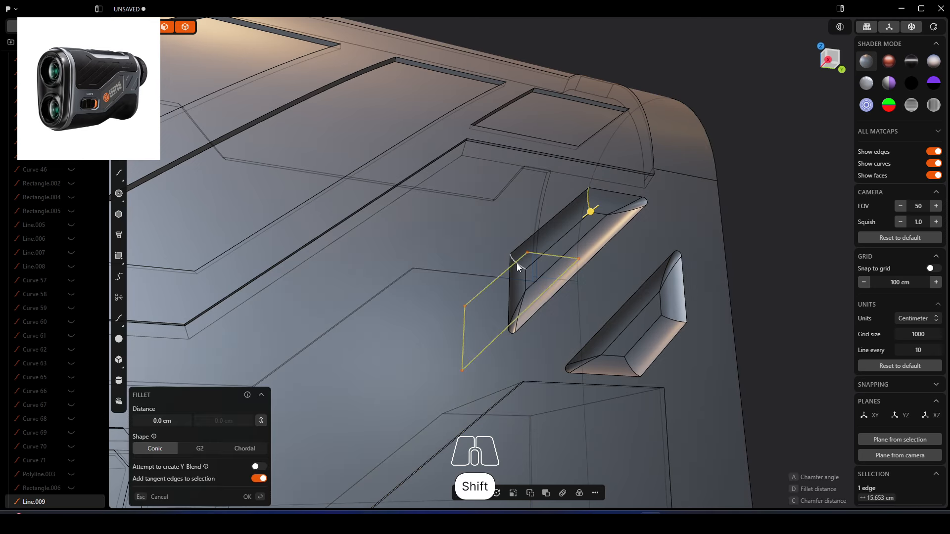
middle_drag(536, 275, 558, 230)
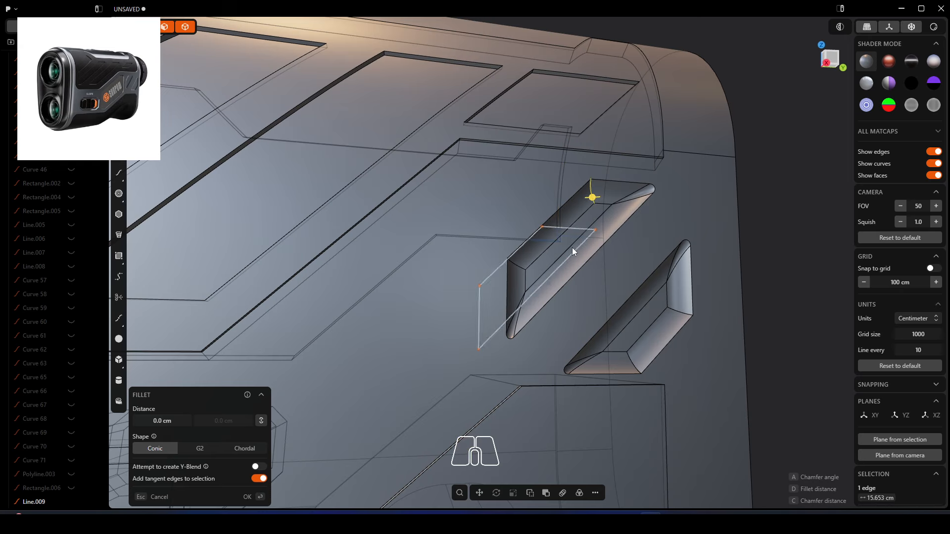
shift+click(523, 266)
middle_drag(675, 269, 677, 311)
shift+click(677, 311)
shift+click(628, 364)
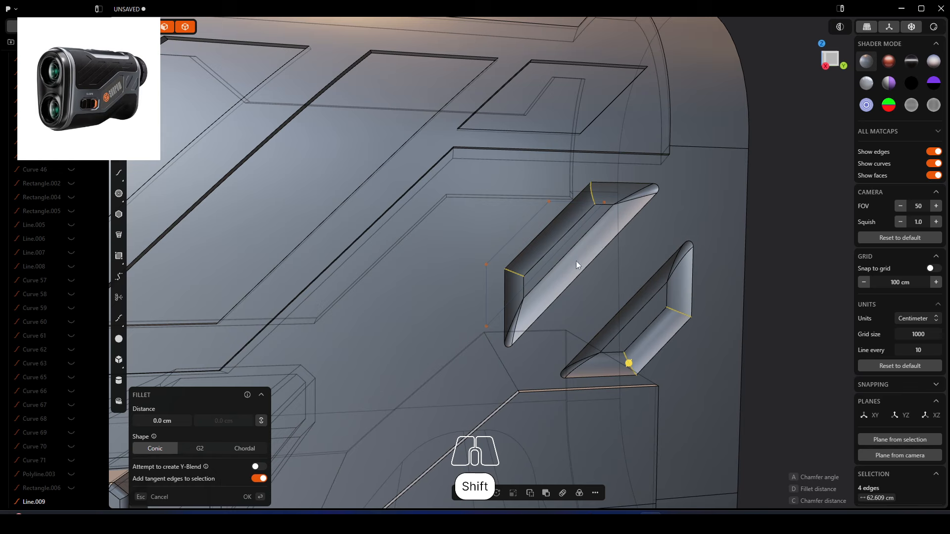
mouse_move(628, 364)
mouse_down()
mouse_move(632, 371)
mouse_move(631, 363)
mouse_up()
right_click(765, 307)
Draw a circle about 158 cm in diameter on the upper half of the body's flat rear face
scroll(764, 309, down, 2)
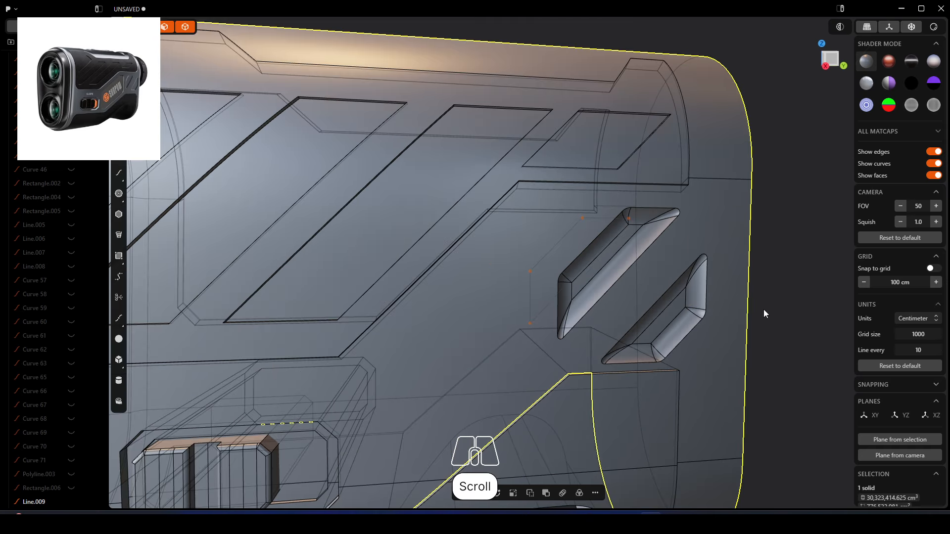
scroll(764, 310, down, 8)
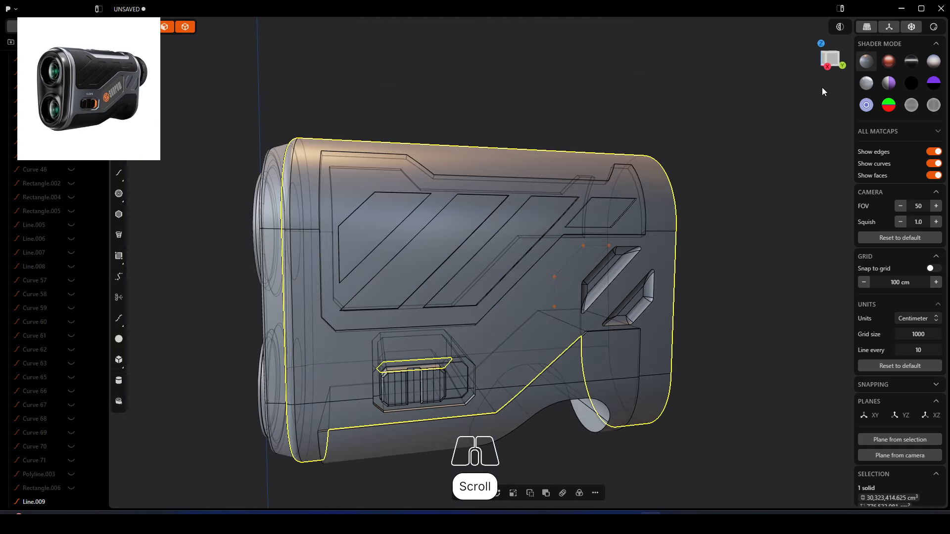
middle_drag(658, 249, 456, 191)
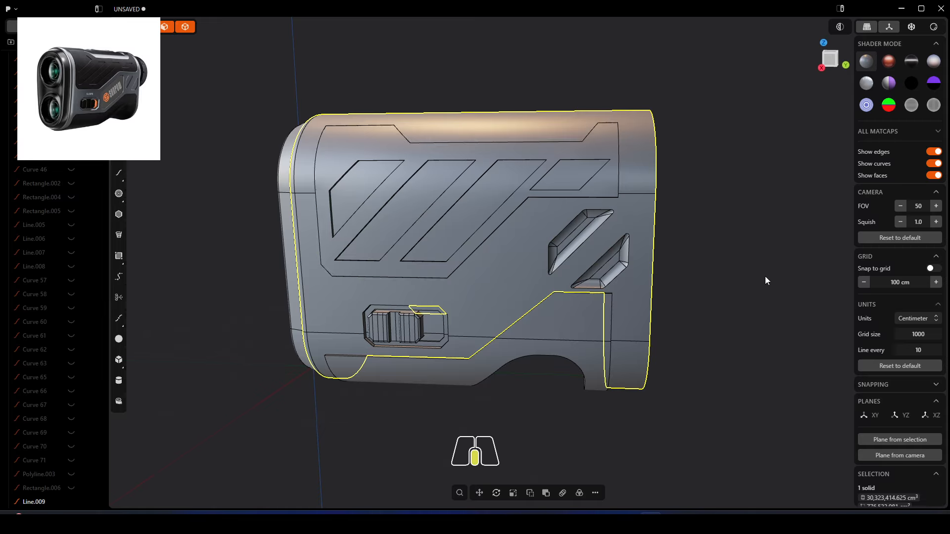
middle_drag(765, 276, 734, 260)
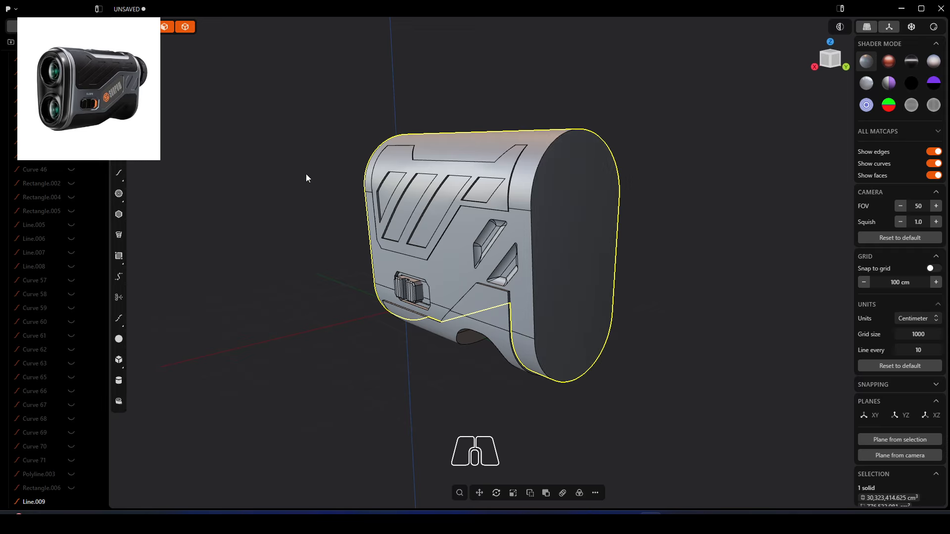
scroll(597, 244, down, 5)
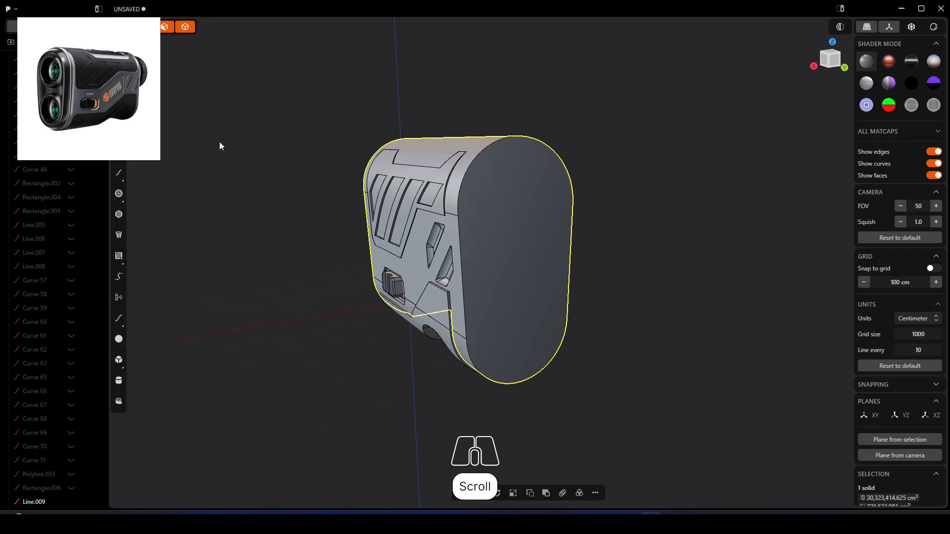
scroll(52, 204, up, 4)
scroll(52, 205, up, 2)
click(119, 194)
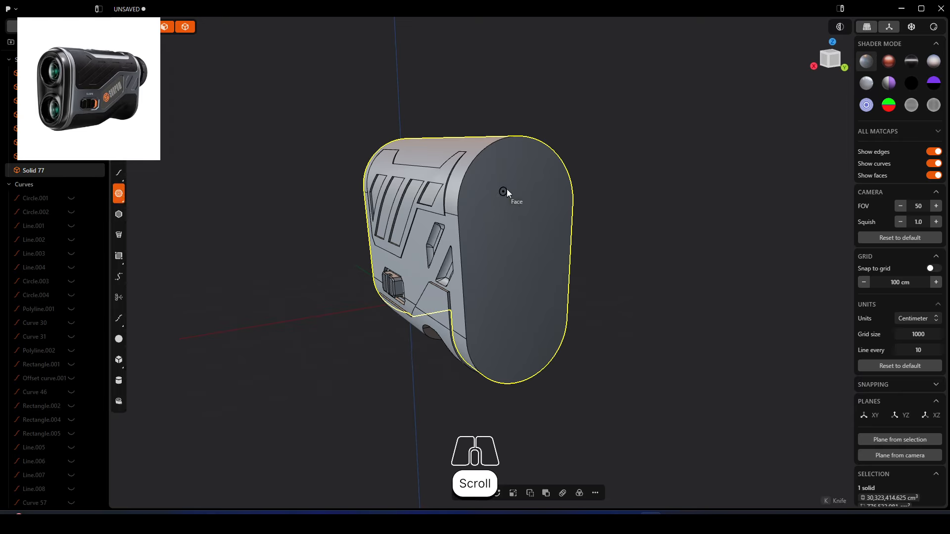
click(519, 206)
click(560, 206)
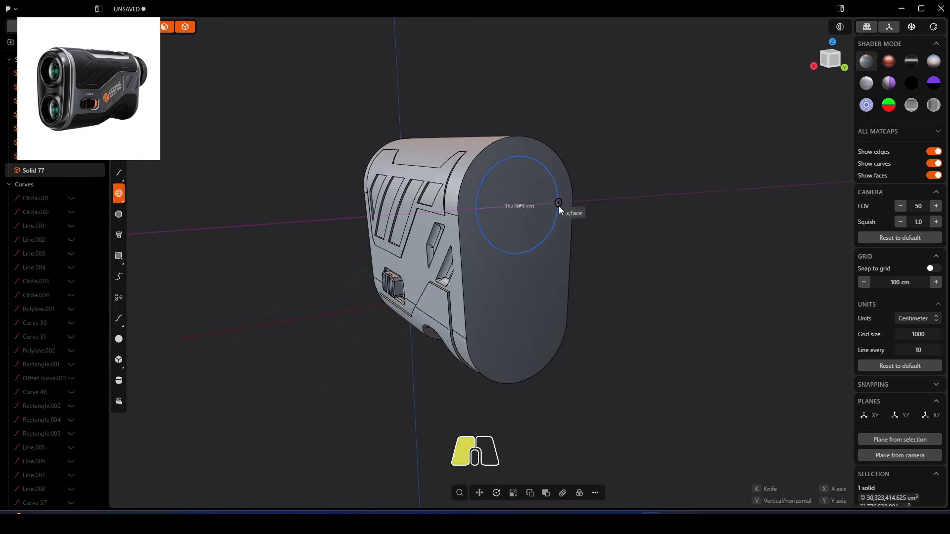
Extrude the circle on the rear face outward by about 70 cm to form the eyepiece cylinder
click(530, 215)
key(e)
middle_drag(512, 212, 557, 222)
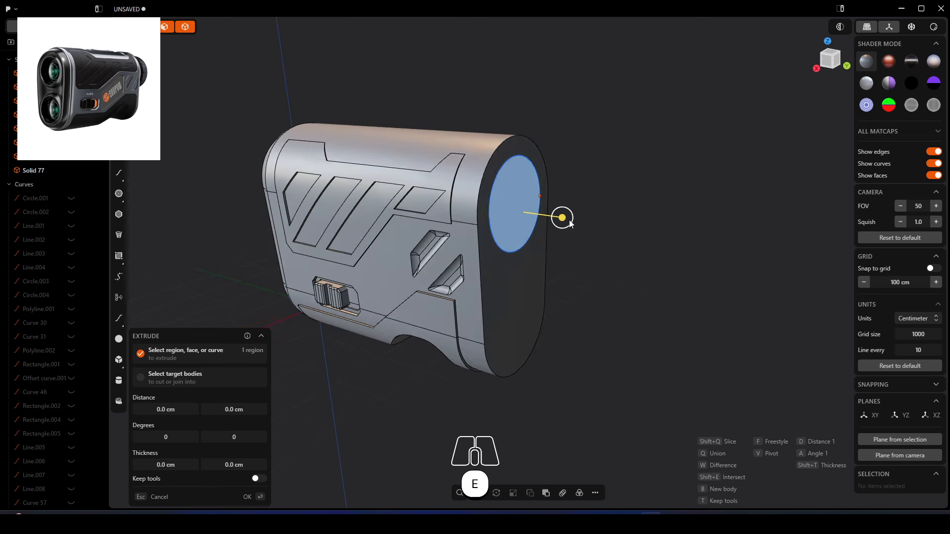
drag(563, 218, 602, 223)
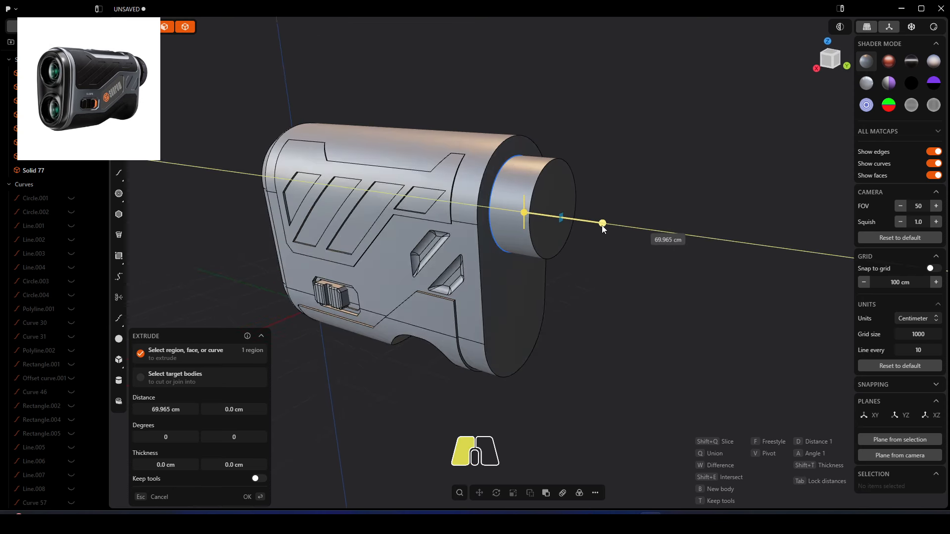
scroll(551, 340, up, 6)
key(Return)
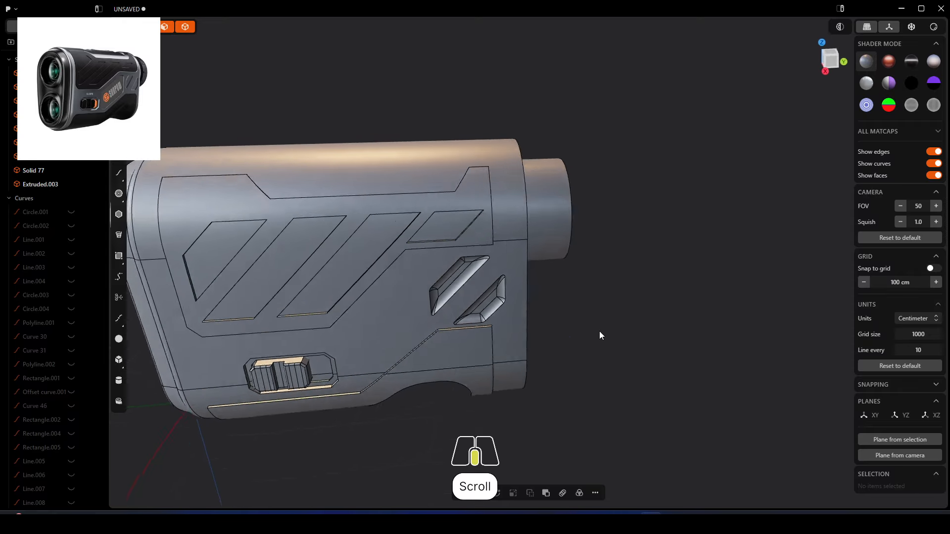
scroll(614, 325, down, 3)
right_drag(628, 317, 712, 295)
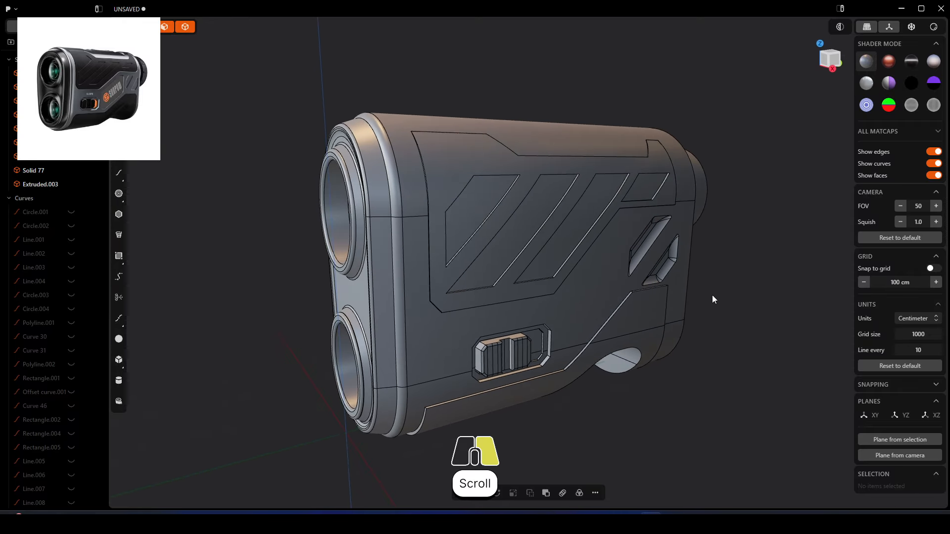
middle_drag(708, 272, 631, 256)
scroll(671, 162, up, 2)
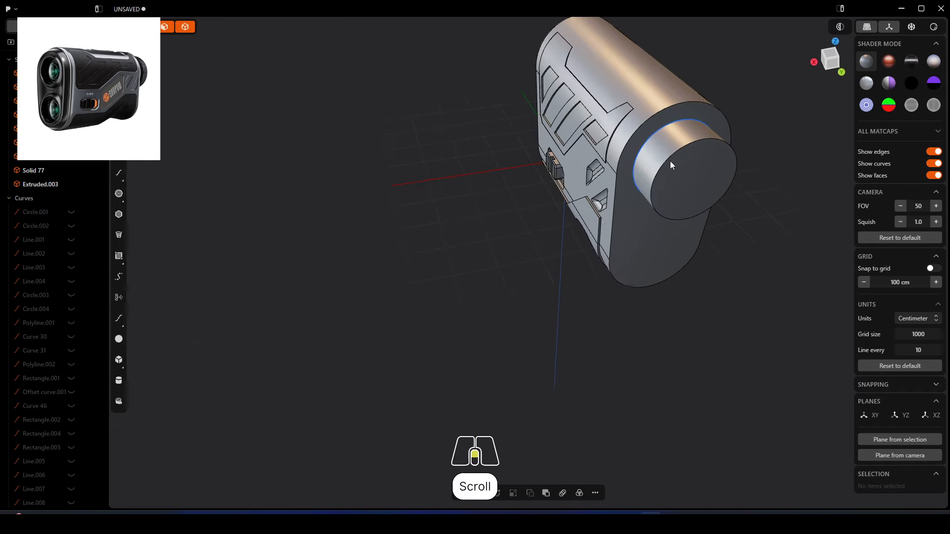
click(672, 161)
key(f)
key(c)
drag(674, 163, 662, 147)
key(d)
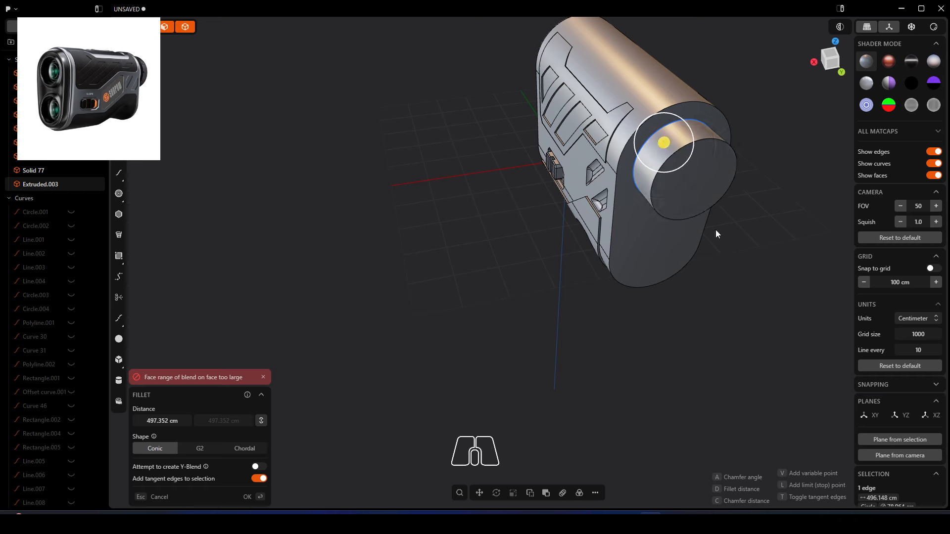
right_click(716, 230)
middle_drag(716, 230, 734, 218)
key(ctrl+z)
Fillet the outer end edge of the eyepiece cylinder by about 11.9 cm
click(672, 163)
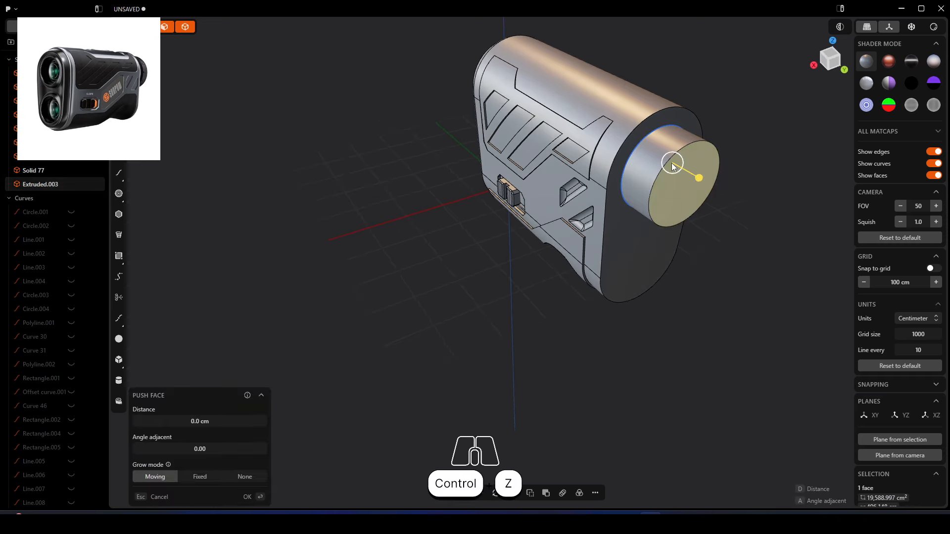
click(663, 176)
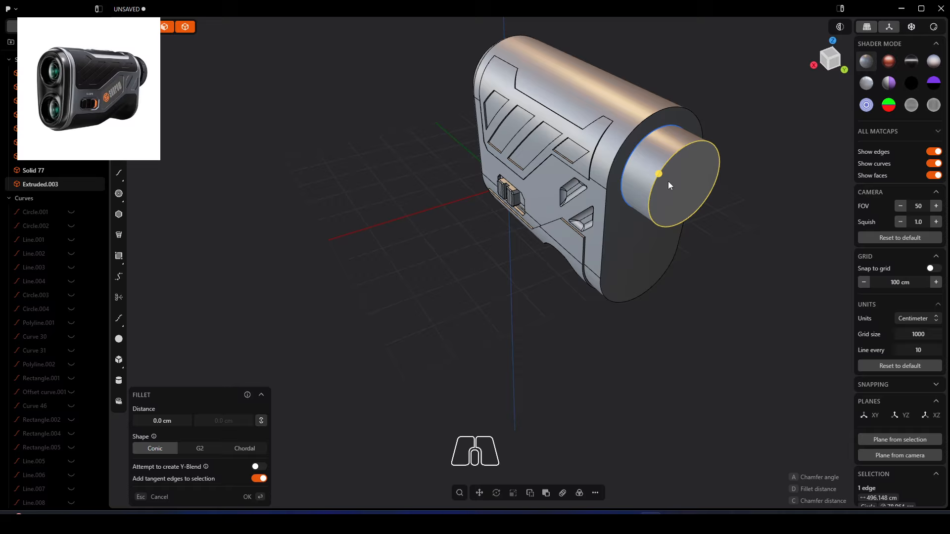
drag(668, 181, 664, 175)
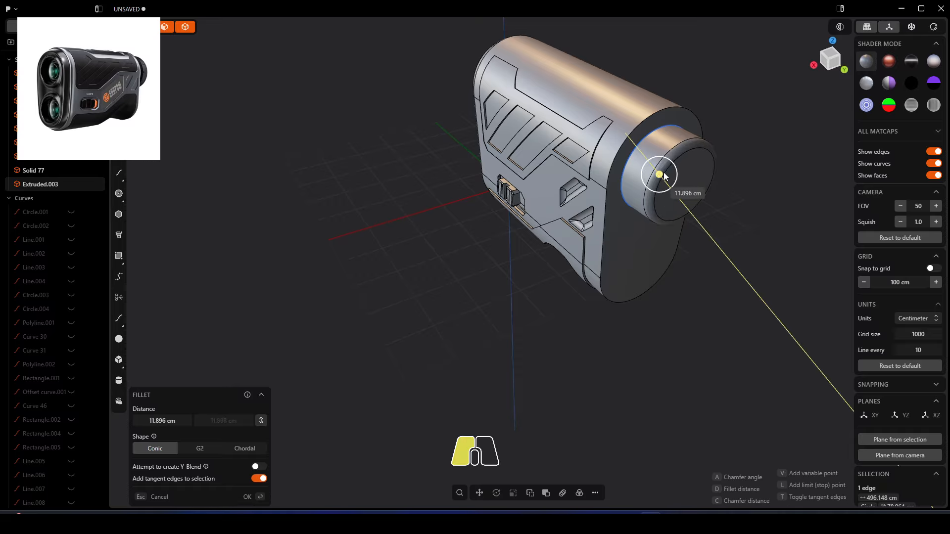
right_click(714, 198)
Switch to the orthographic right view to examine the body and eyepiece in profile
middle_drag(649, 280, 741, 263)
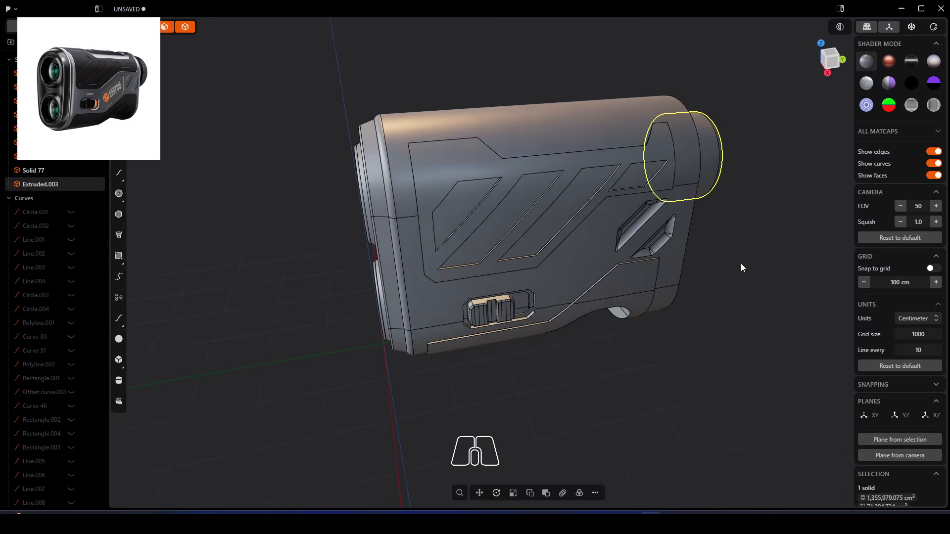
right_drag(705, 243, 642, 252)
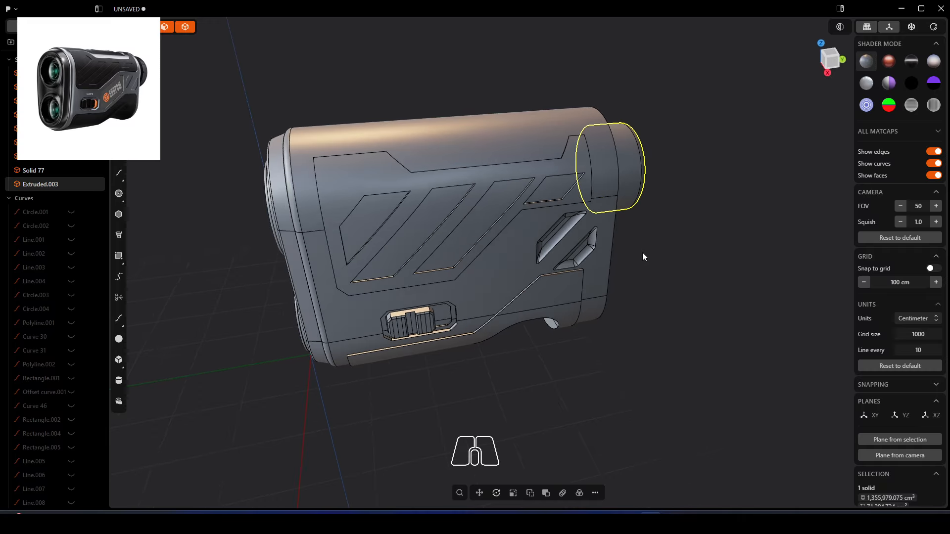
alt+middle_drag(537, 166, 546, 147)
scroll(498, 112, down, 3)
scroll(483, 96, up, 5)
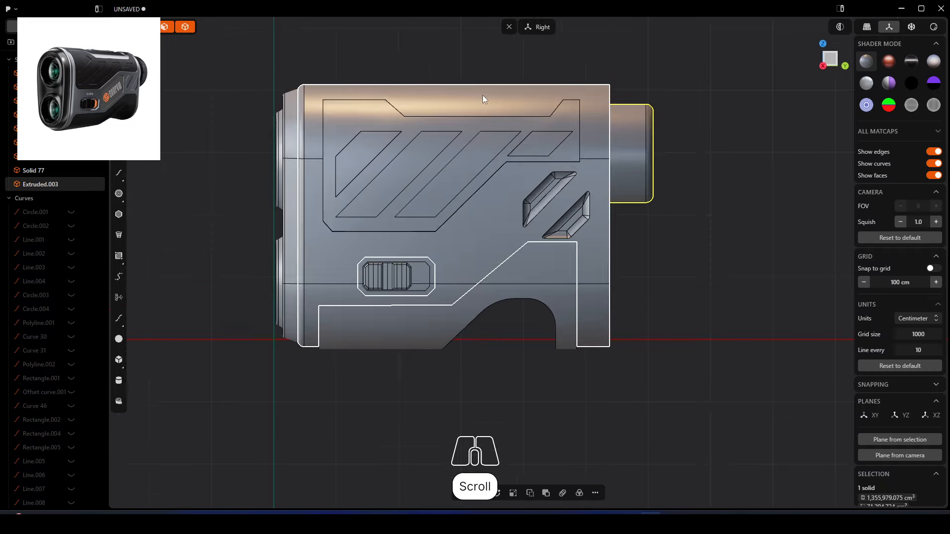
Draw an open polyline with two sloped ends dipping slightly below the body's upper edge, between front and rear
click(119, 153)
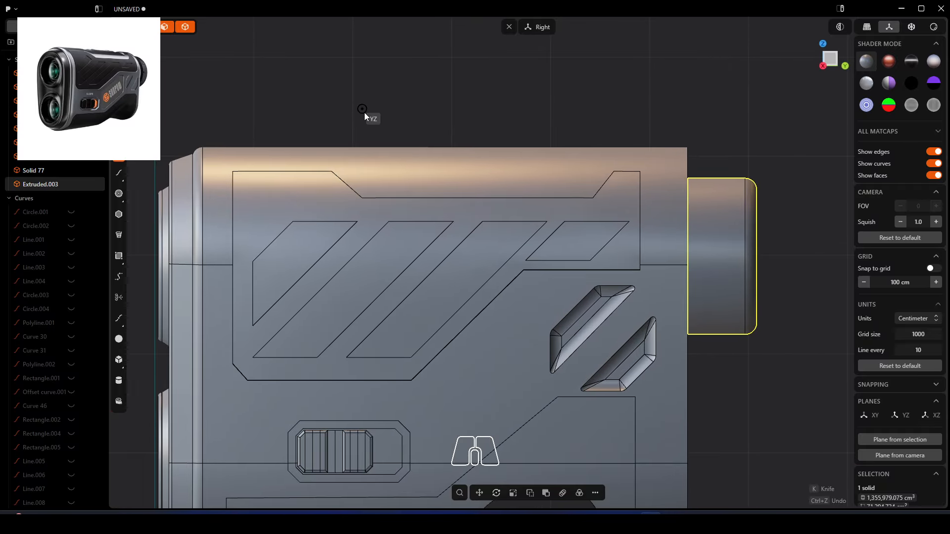
click(340, 133)
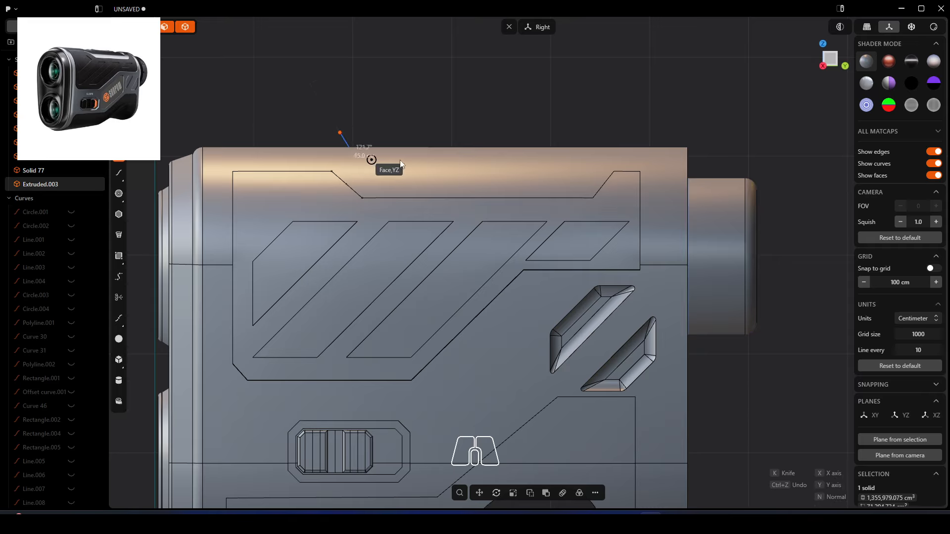
click(584, 163)
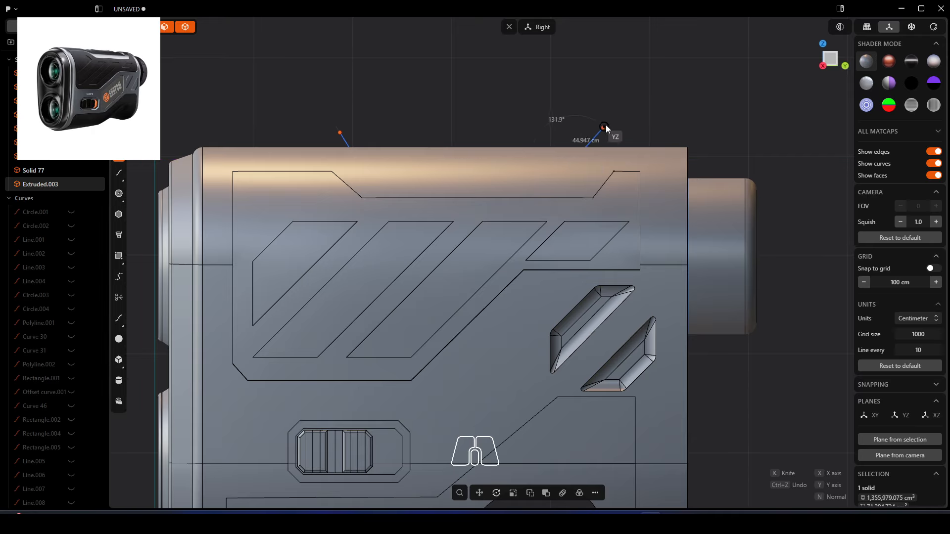
click(606, 123)
Cut the main body with the new polyline to split off a shallow segment of its top
click(336, 162)
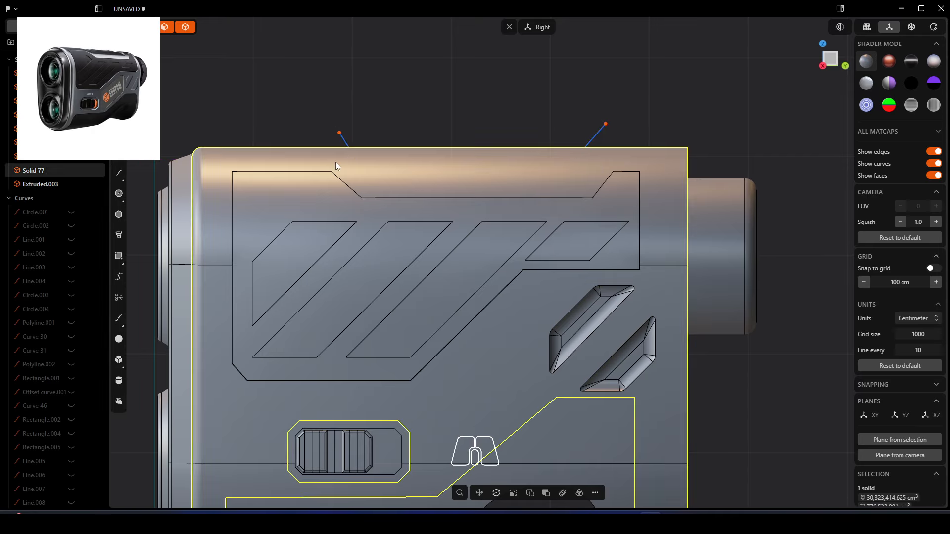
key(c)
click(349, 148)
click(252, 498)
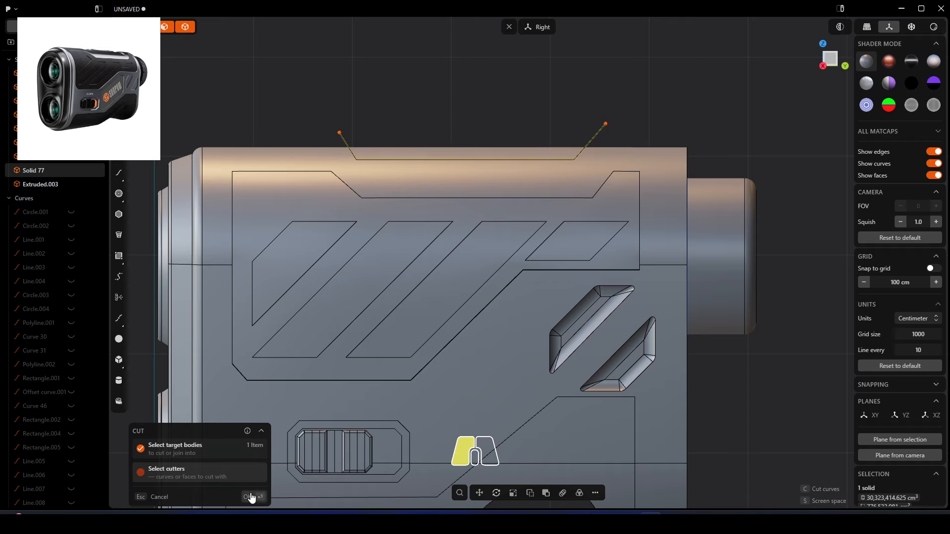
Delete the cut-off segment on top of the body and hide the cutting polyline
middle_drag(382, 187, 439, 218)
click(425, 142)
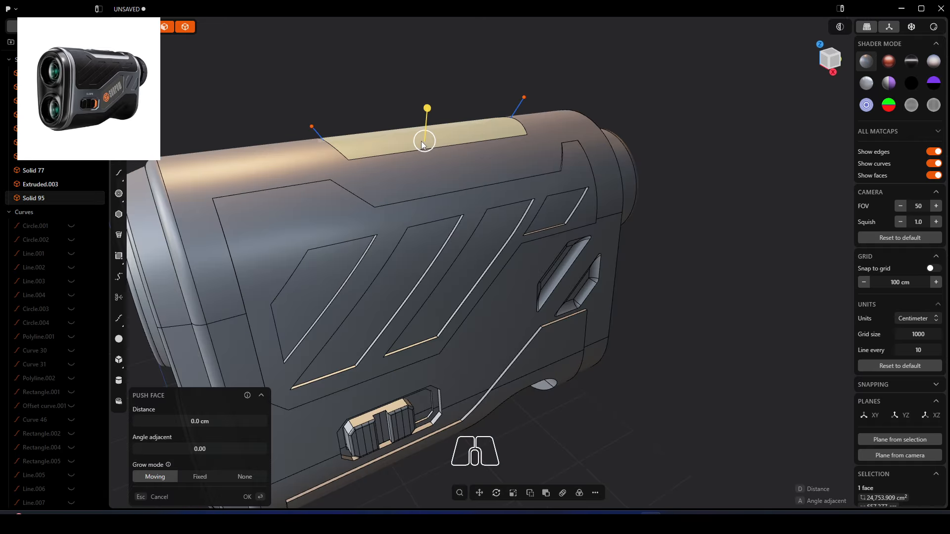
key(Delete)
mouse_move(429, 141)
middle_down()
mouse_move(414, 131)
mouse_move(404, 157)
middle_up()
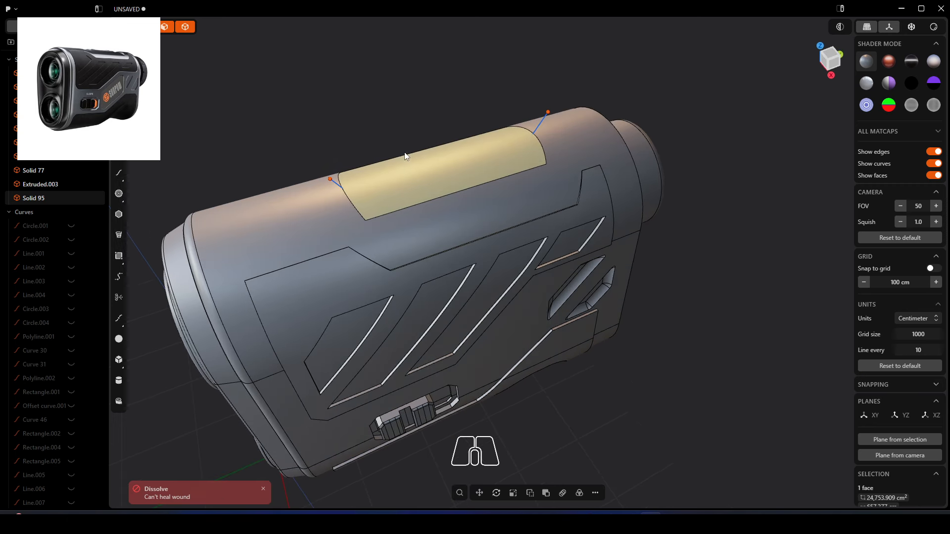
click(405, 152)
click(405, 164)
key(Delete)
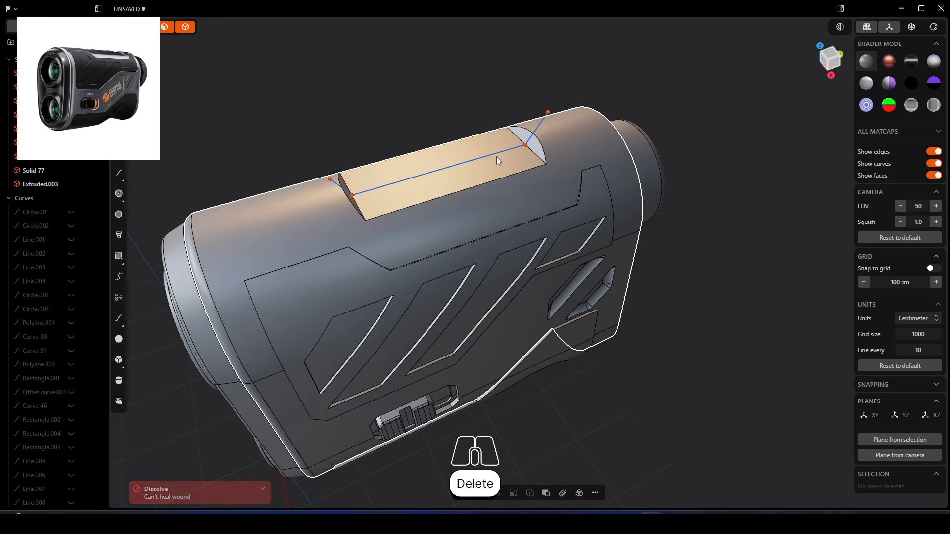
scroll(51, 403, down, 5)
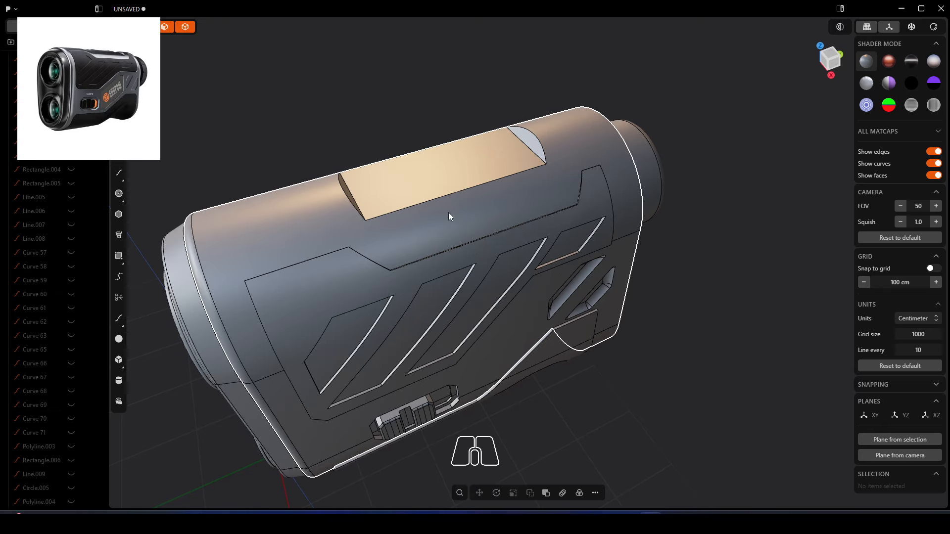
Offset the outline of the flat top recess floor inward by about 13.8 cm
middle_drag(449, 217, 447, 174)
scroll(488, 155, down, 3)
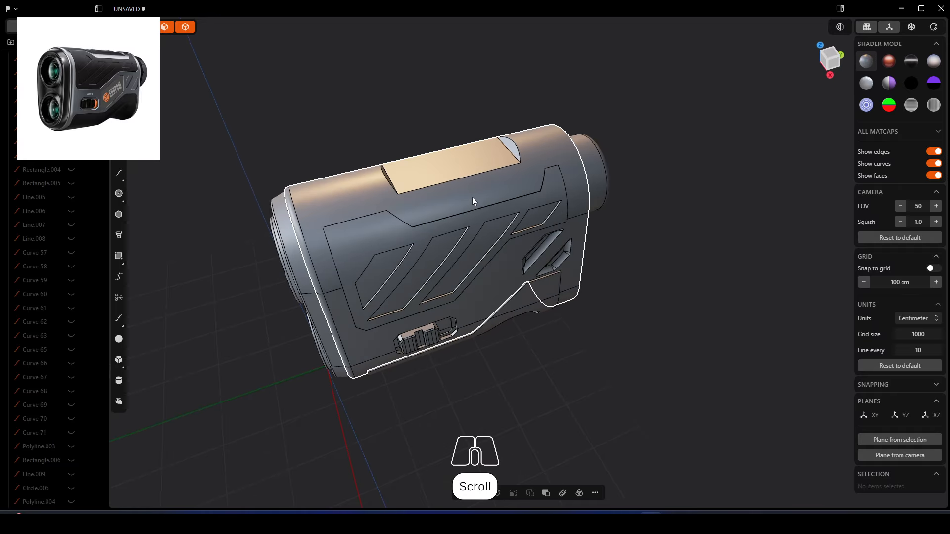
scroll(468, 192, up, 5)
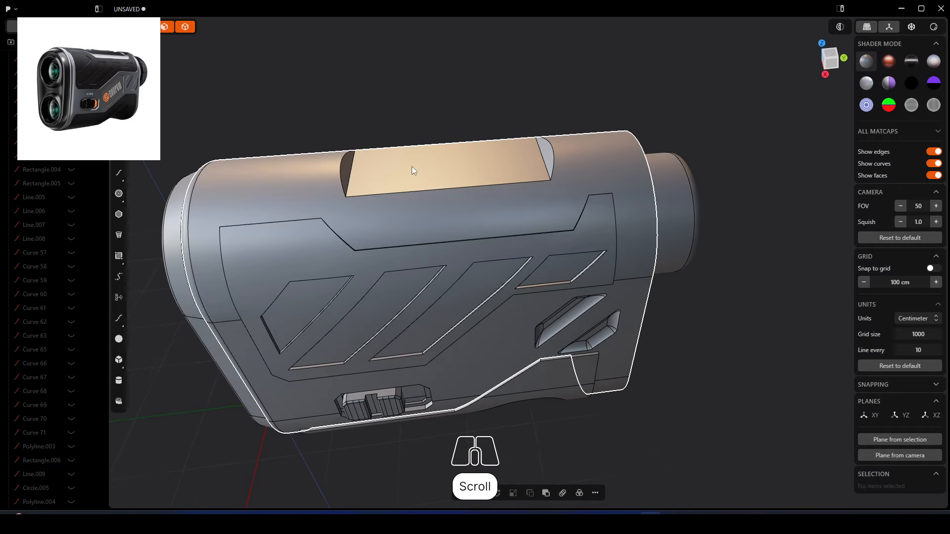
middle_drag(442, 212, 443, 178)
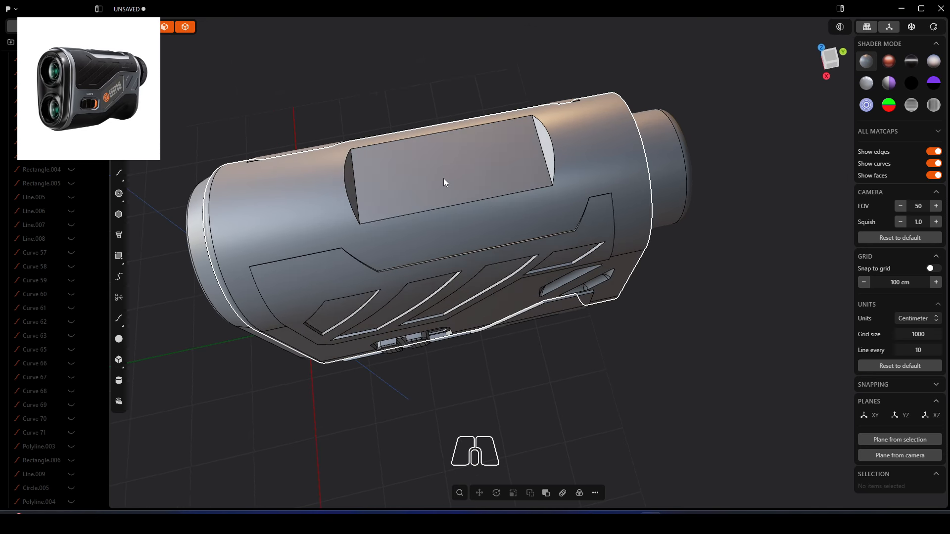
click(411, 177)
key(o)
key(o)
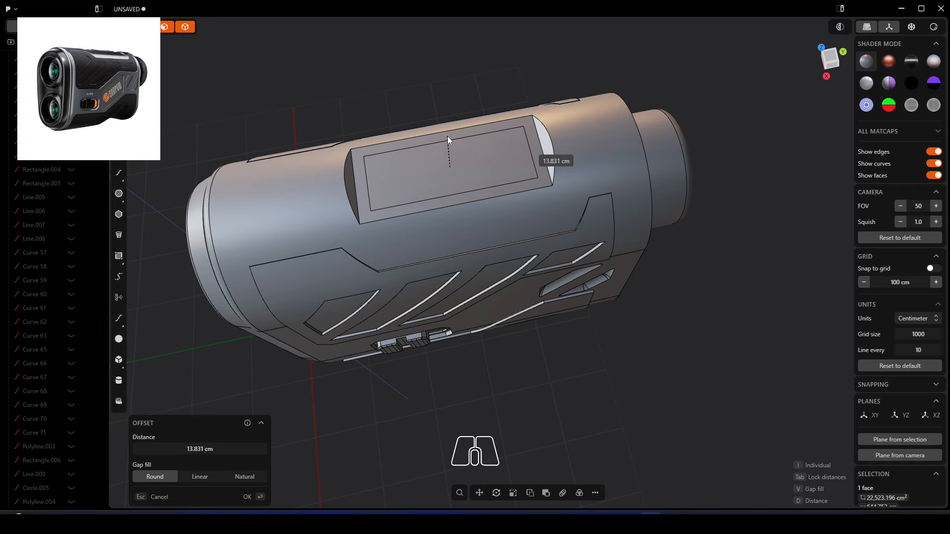
click(445, 136)
Push the inner rectangular face of the top recess outward by about 10.5 cm to form a raised block
middle_drag(443, 136, 435, 174)
click(426, 175)
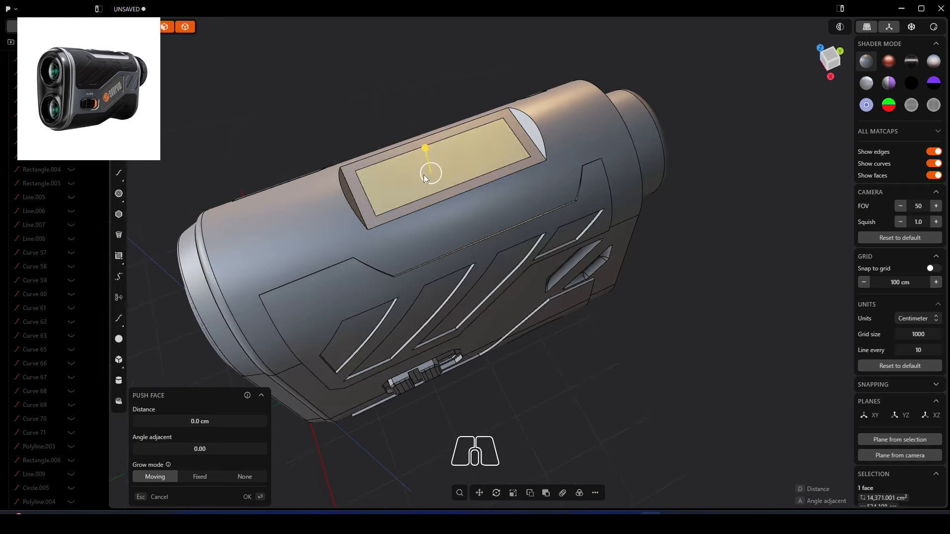
drag(424, 148, 423, 141)
right_click(421, 144)
middle_drag(357, 190, 363, 192)
scroll(369, 191, up, 5)
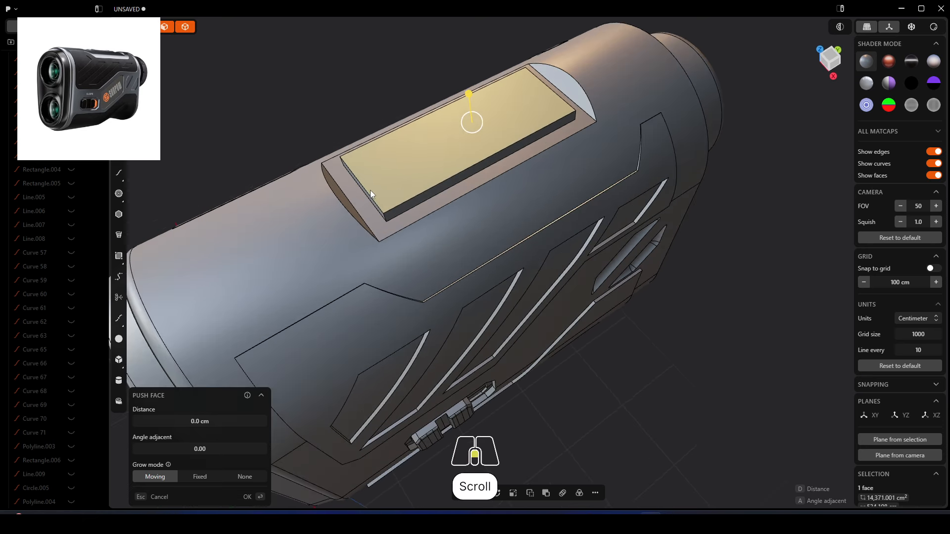
click(349, 223)
key(f)
key(Escape)
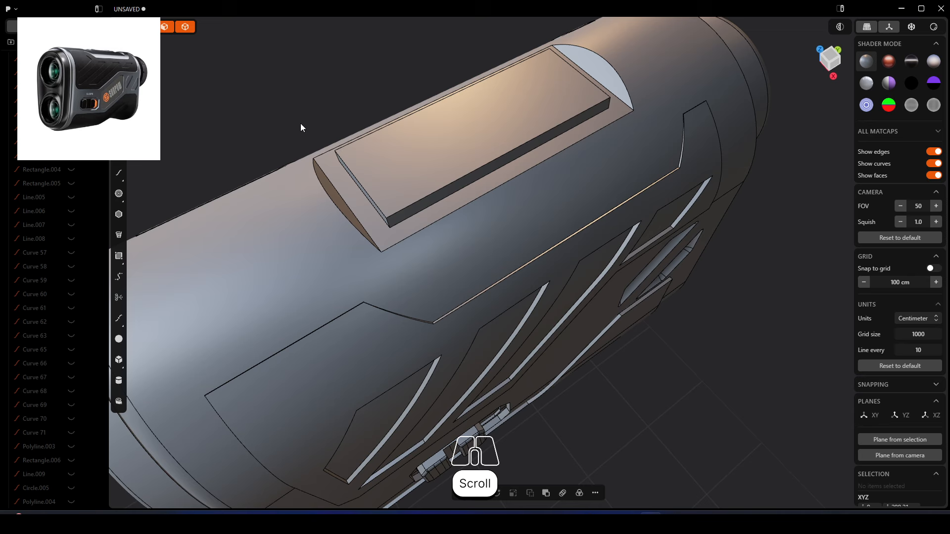
scroll(402, 227, up, 2)
double_click(262, 260)
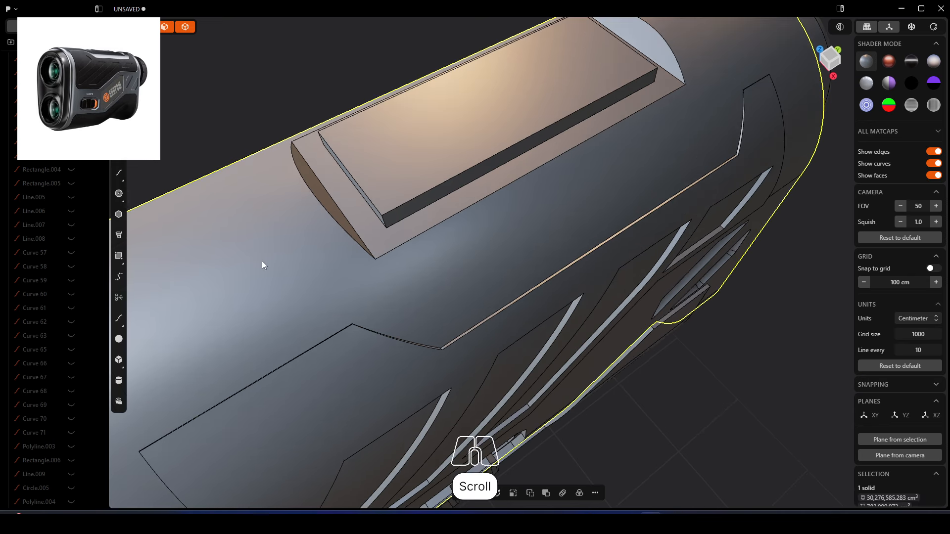
key(q)
scroll(410, 228, down, 3)
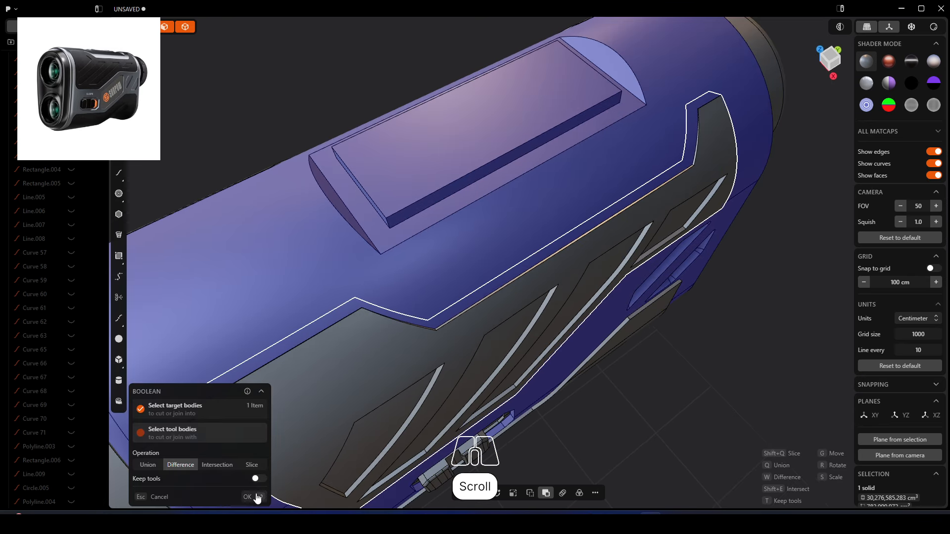
click(257, 498)
Try to chamfer the base perimeter and vertical corner edges of the raised block together
scroll(397, 203, up, 3)
click(353, 219)
key(f)
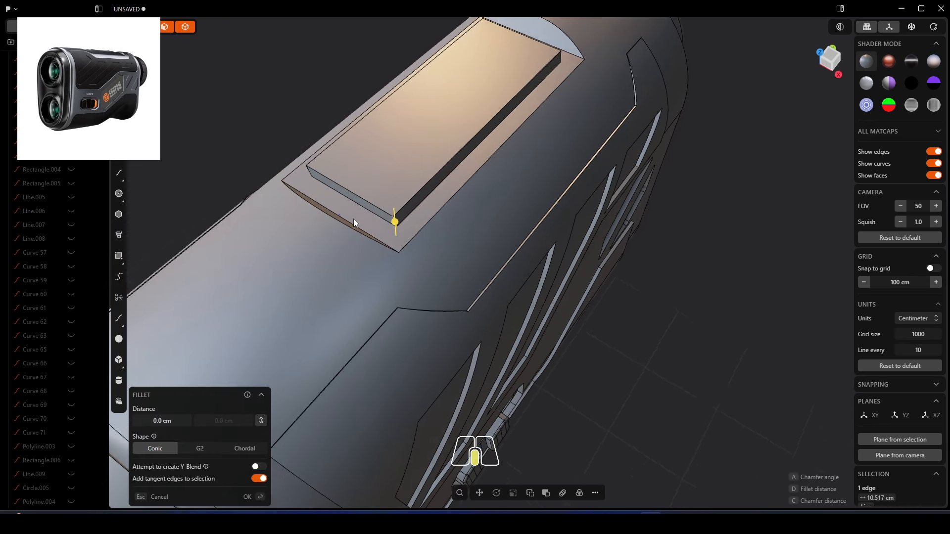
middle_drag(353, 219, 380, 205)
click(380, 204)
shift+click(405, 194)
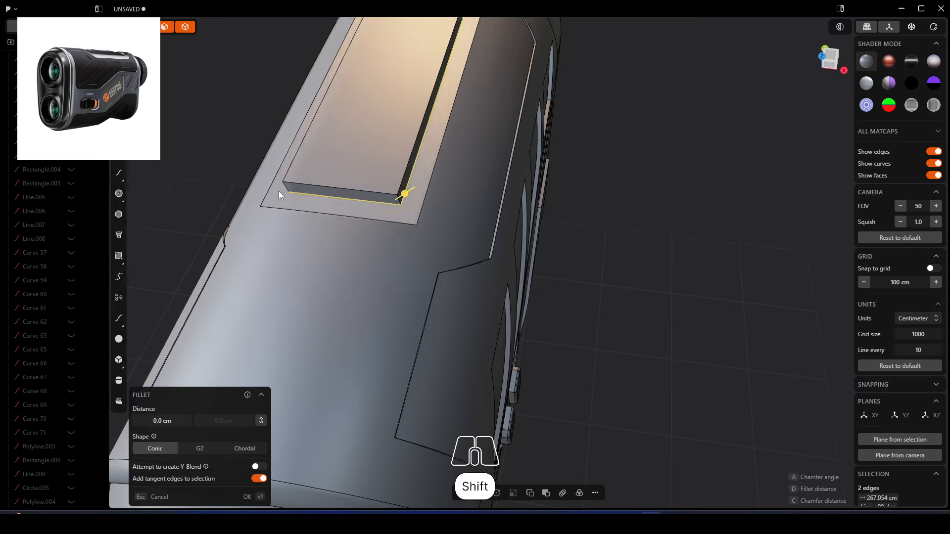
mouse_move(278, 191)
middle_down()
mouse_move(318, 191)
mouse_move(274, 189)
middle_up()
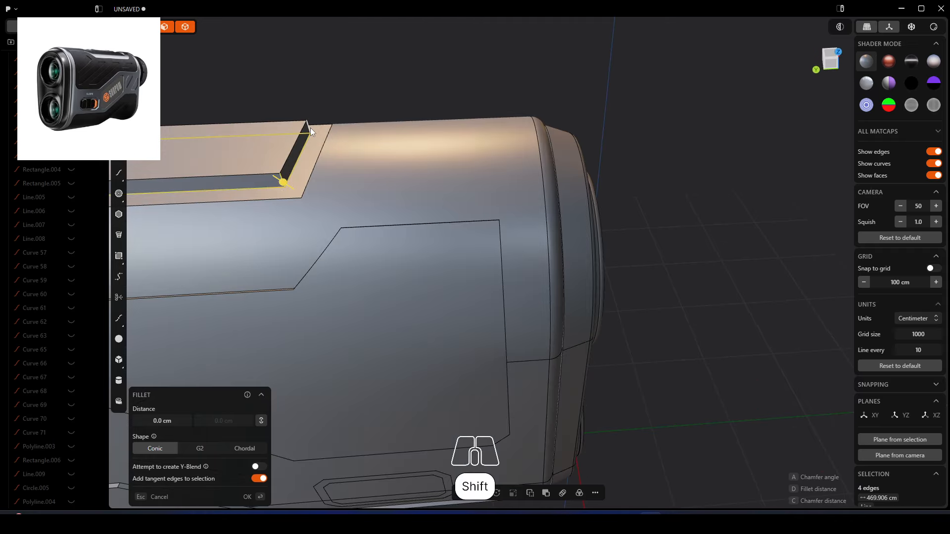
shift+click(311, 129)
scroll(269, 175, down, 2)
right_drag(269, 175, 289, 181)
shift+click(340, 188)
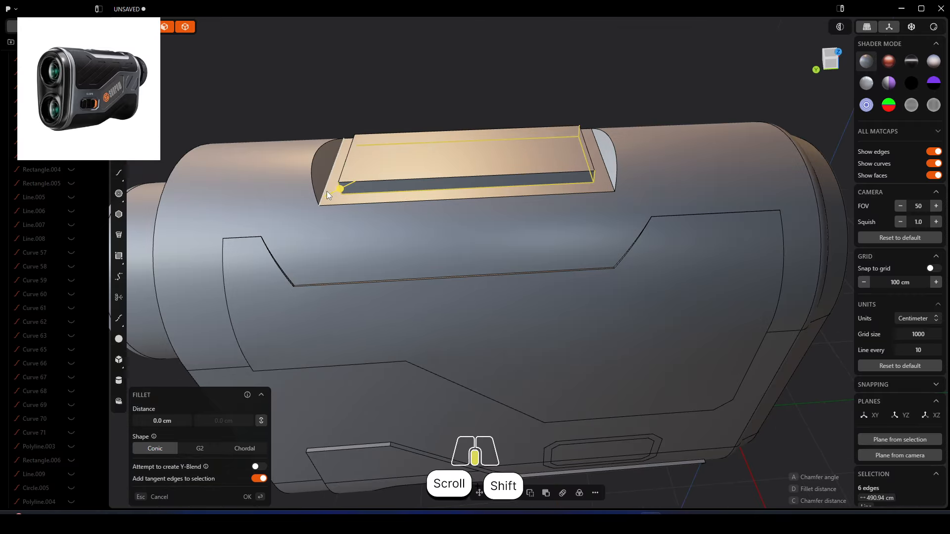
middle_drag(326, 191, 507, 200)
shift+click(279, 206)
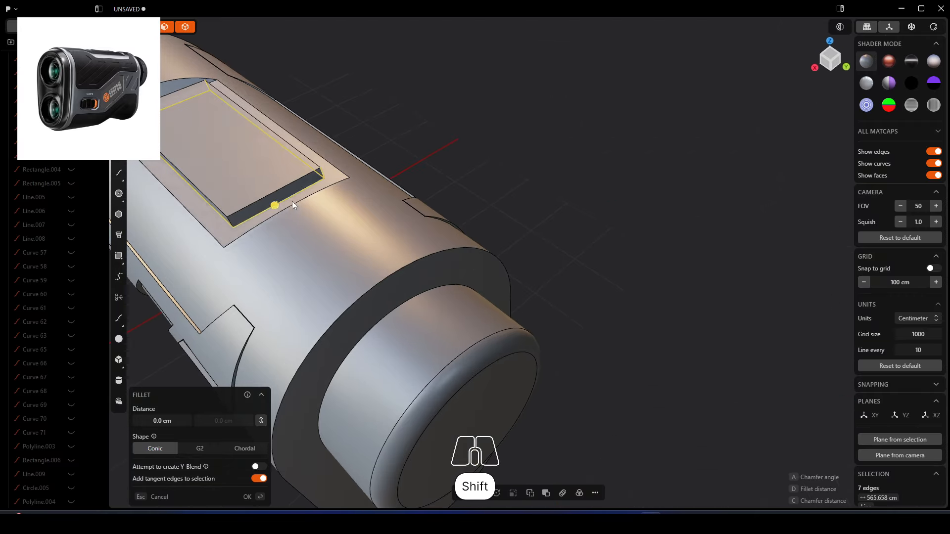
middle_drag(292, 202, 266, 202)
key(c)
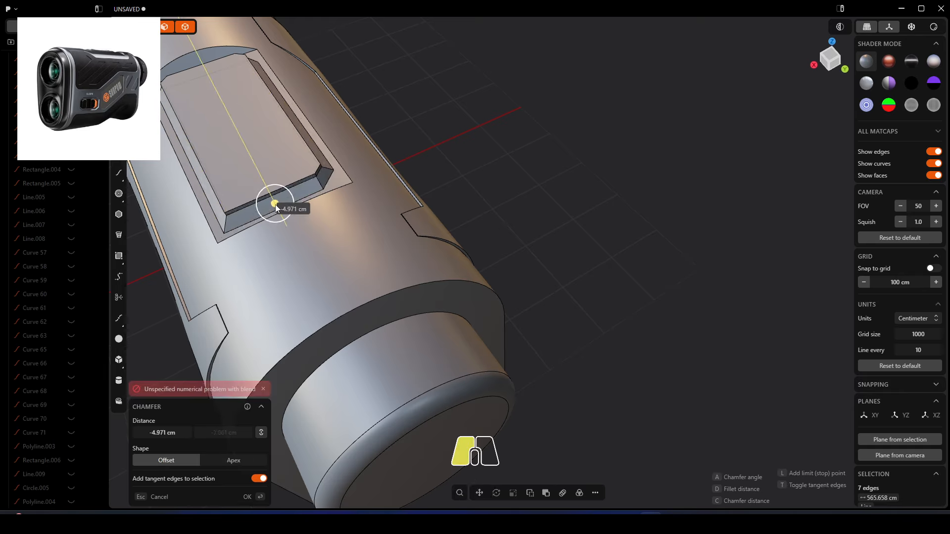
key(d)
key(c)
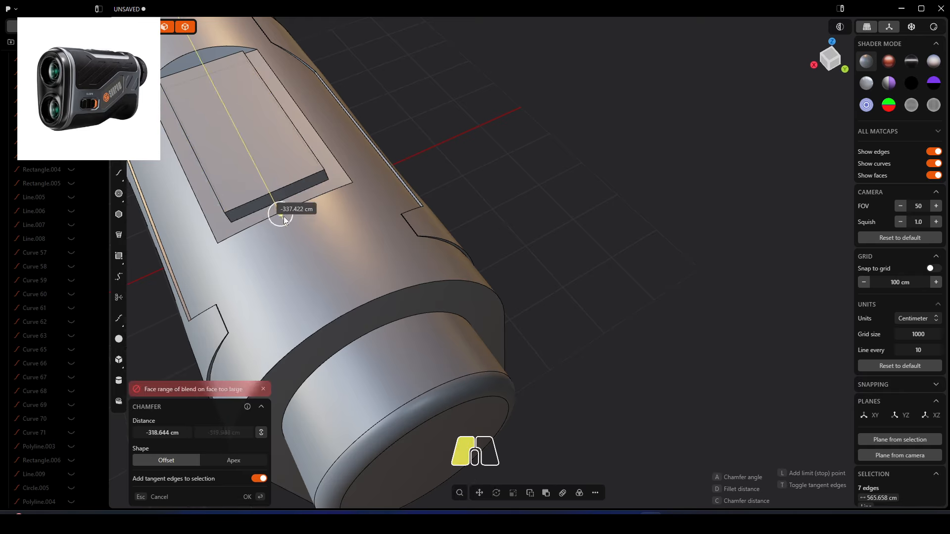
click(281, 213)
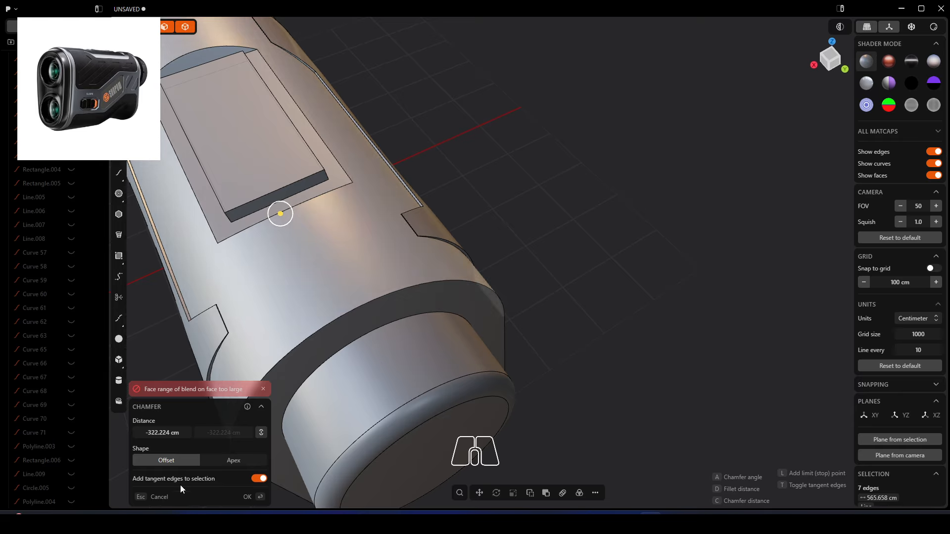
click(159, 497)
Fillet the four base edges where the raised block meets the recess floor by about 5.7 cm
middle_drag(290, 217, 328, 175)
key(f)
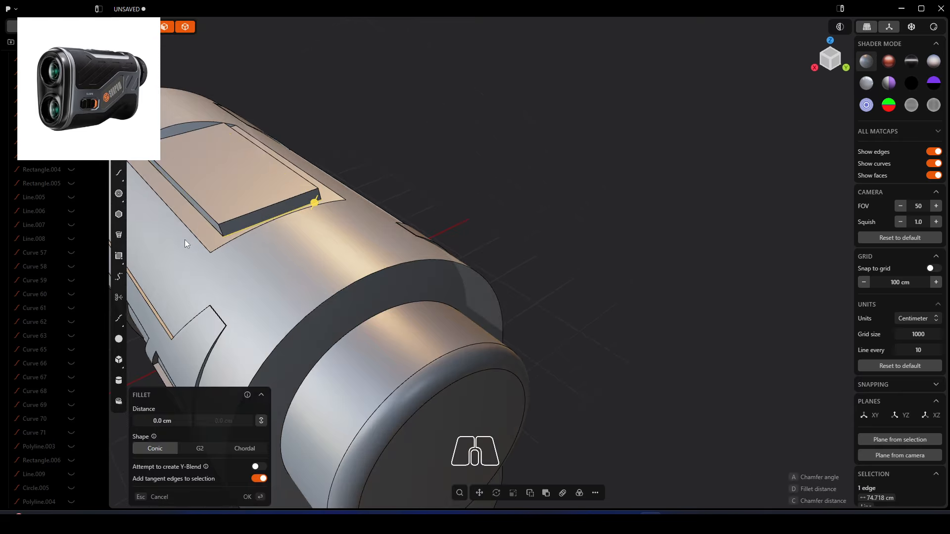
middle_drag(185, 239, 372, 193)
shift+click(357, 222)
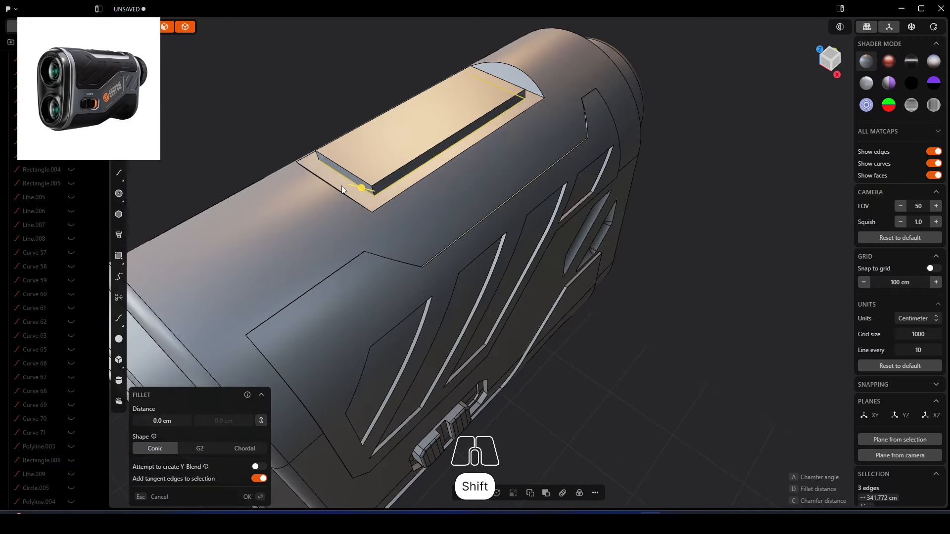
right_drag(342, 187, 432, 171)
shift+click(232, 165)
right_drag(216, 160, 437, 191)
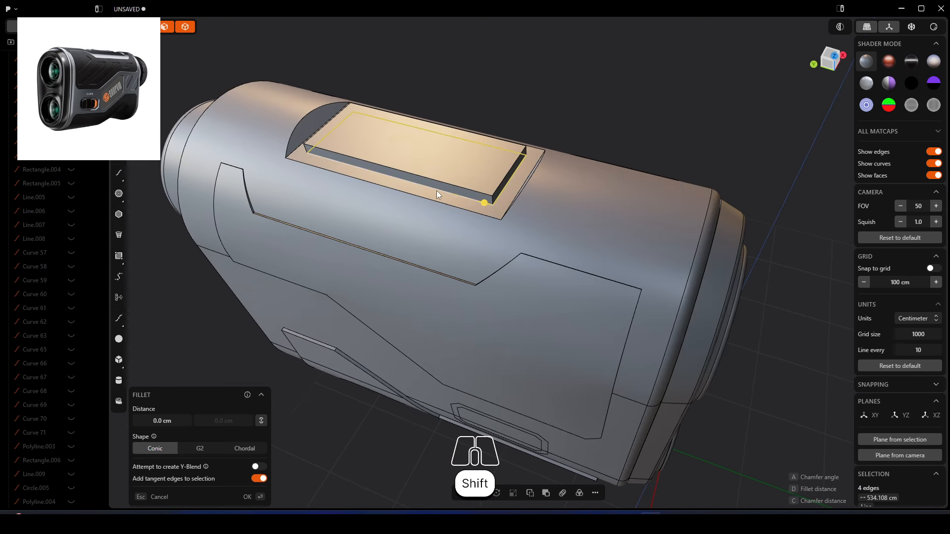
drag(486, 203, 484, 203)
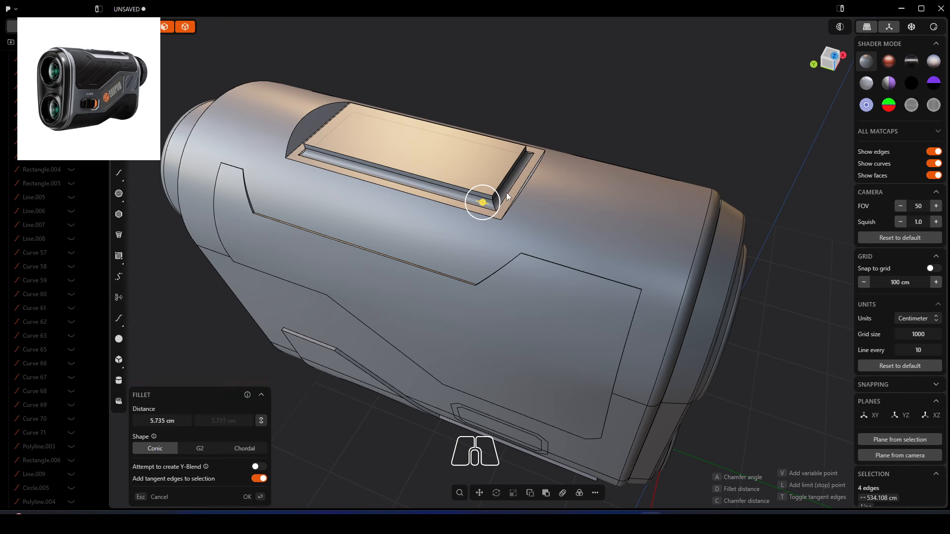
right_click(507, 194)
Fillet the four upper perimeter edges of the raised block on top of the body
scroll(499, 185, up, 3)
click(500, 185)
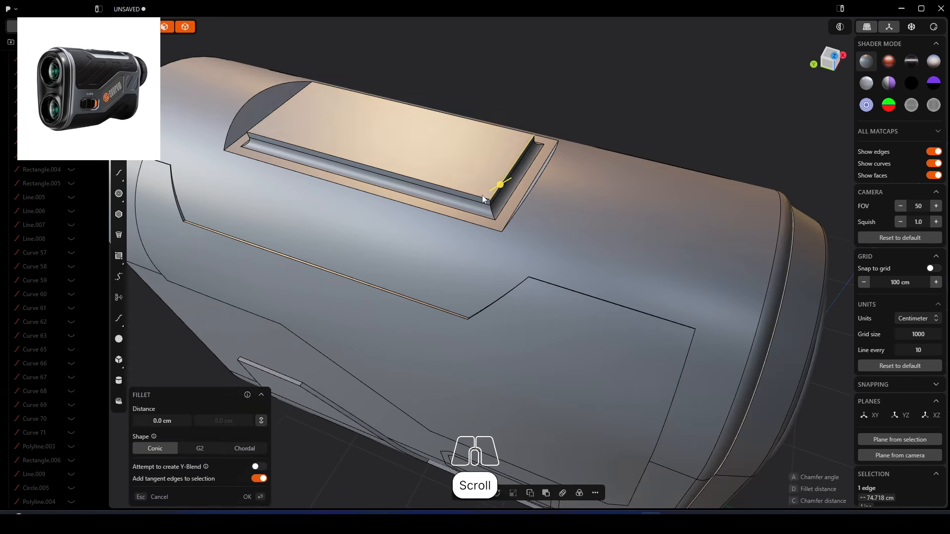
shift+click(472, 195)
shift+click(272, 114)
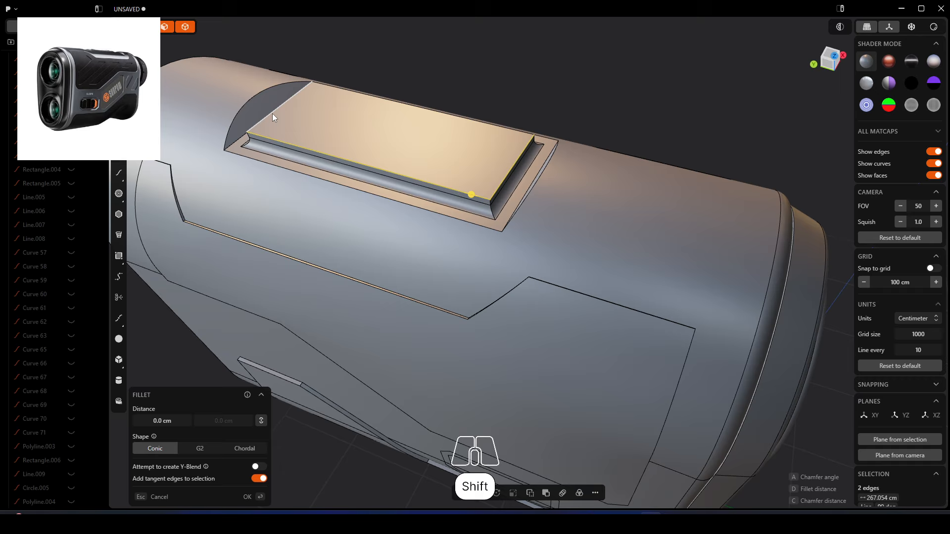
shift+click(353, 92)
drag(355, 96, 357, 87)
right_click(517, 103)
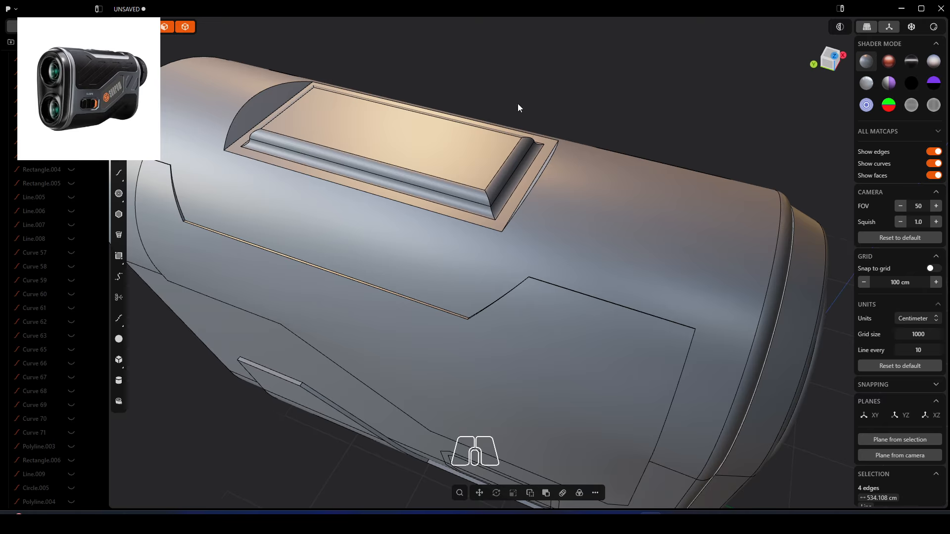
Fillet the four short corner edges of the raised block on top of the body
click(490, 200)
right_drag(525, 147, 442, 158)
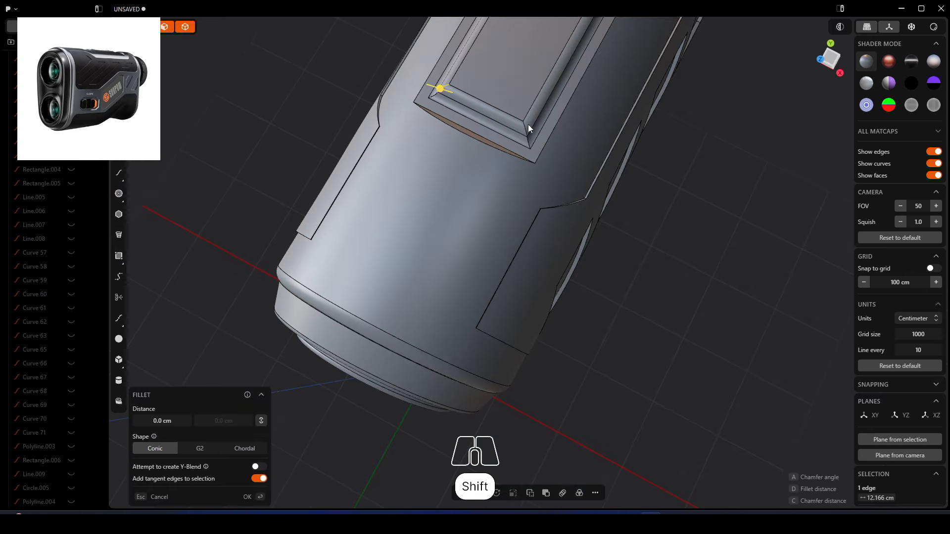
shift+click(528, 125)
shift+right_drag(561, 125, 420, 160)
scroll(434, 133, up, 3)
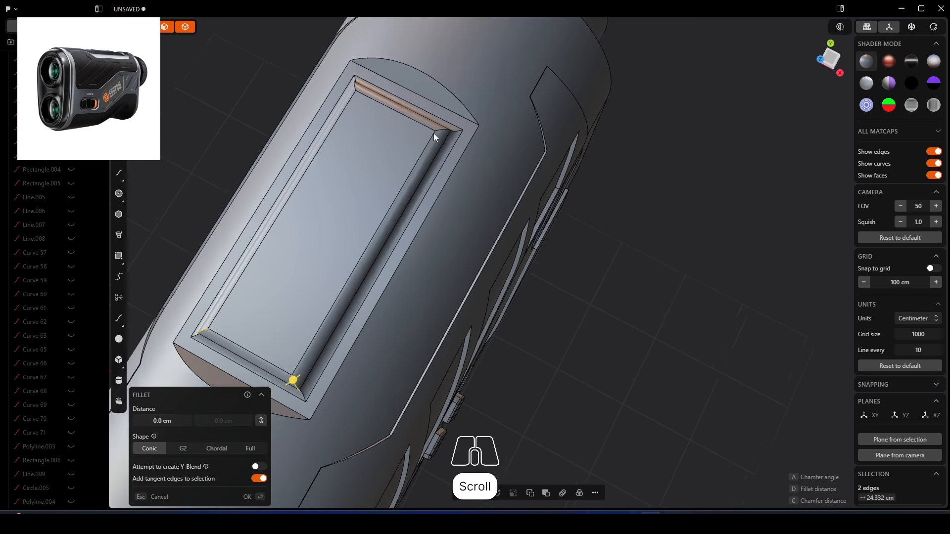
shift+click(441, 132)
shift+click(356, 86)
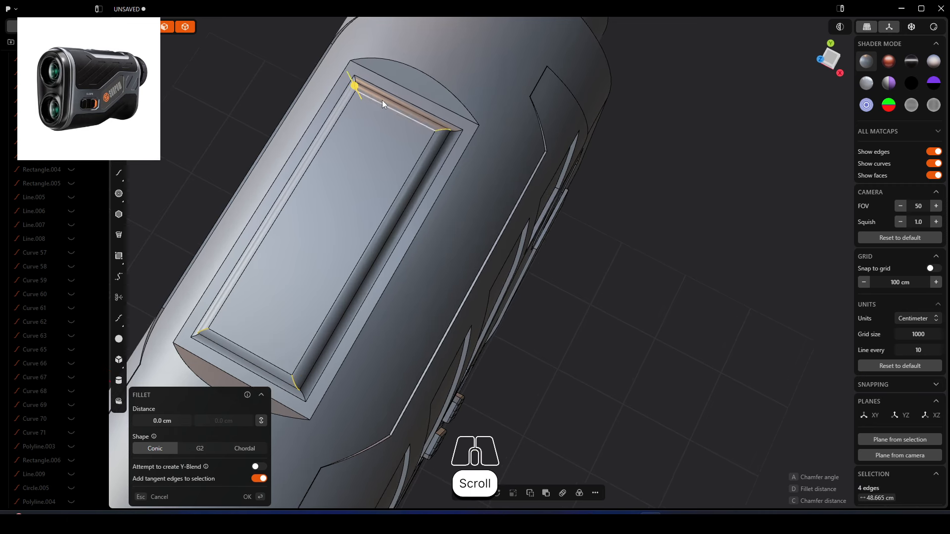
drag(356, 88, 349, 101)
middle_drag(373, 217, 409, 218)
right_click(313, 134)
In the top view, draw a circle of about 20.3 cm radius near one end of the raised block's top face
scroll(341, 148, down, 3)
middle_drag(476, 160, 379, 180)
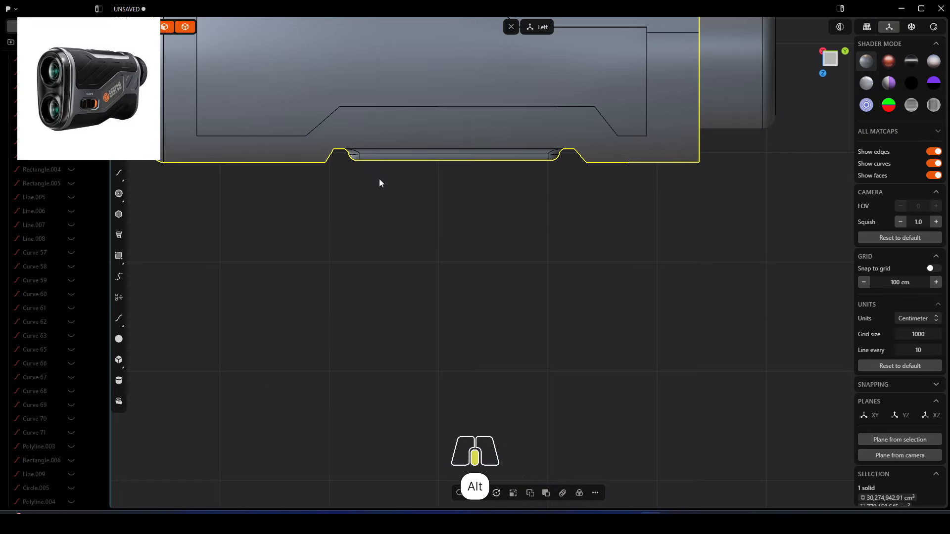
scroll(422, 81, up, 5)
scroll(423, 90, down, 2)
click(119, 193)
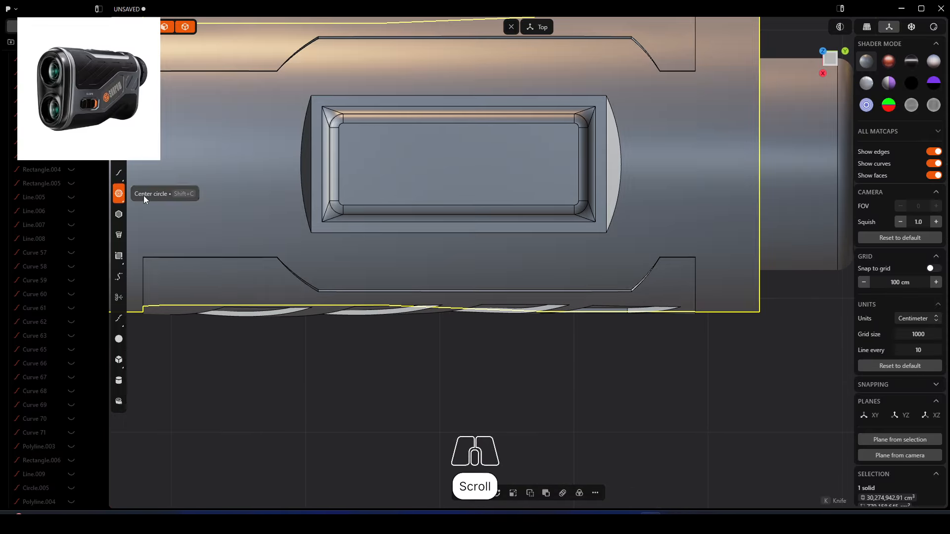
click(386, 165)
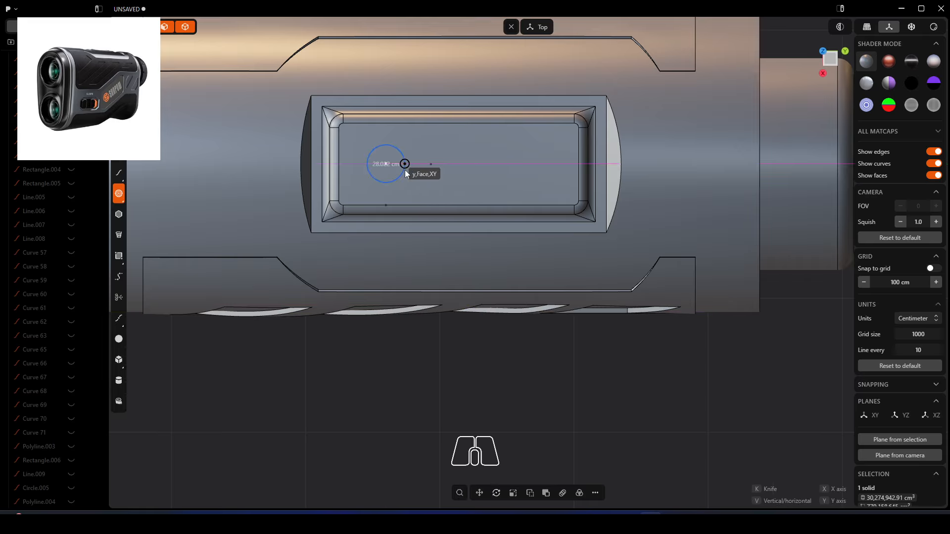
click(414, 164)
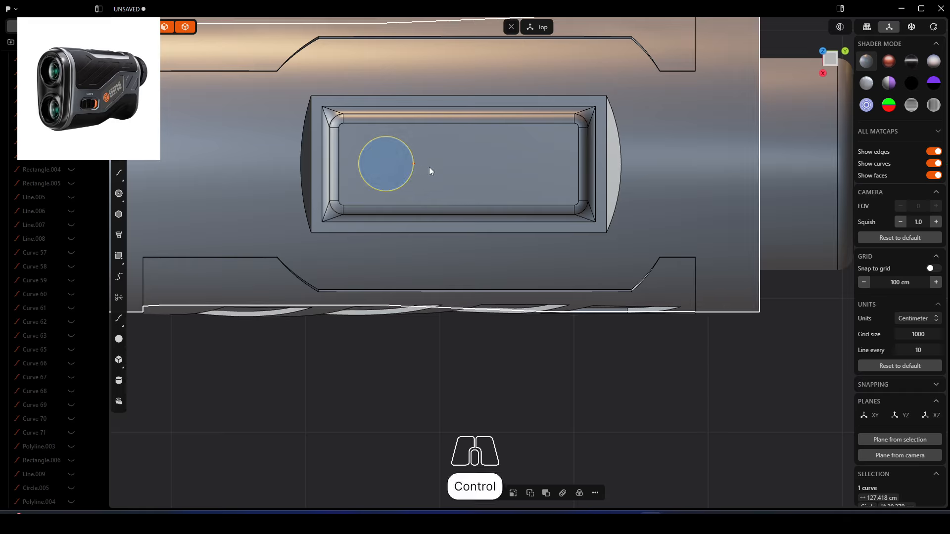
Try to duplicate the circle with copy and paste, moving the copy about 53.8 cm along the block
key(ctrl+c)
key(ctrl+v)
click(488, 168)
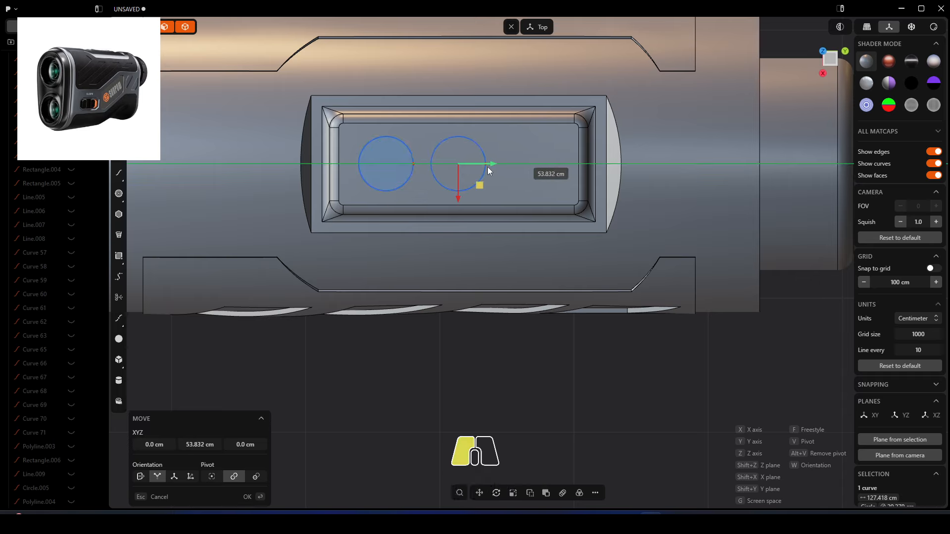
key(ctrl+c)
key(ctrl+v)
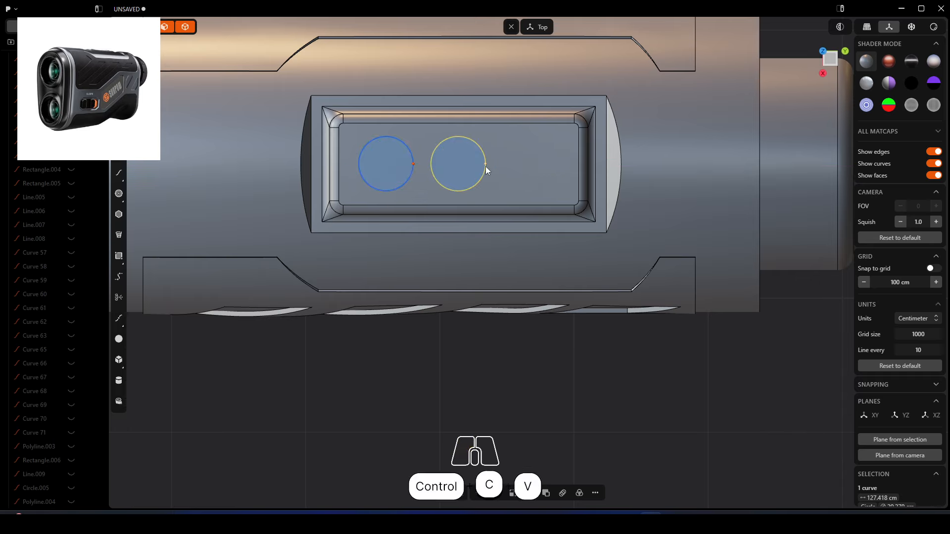
key(ctrl+z)
key(ctrl+z)
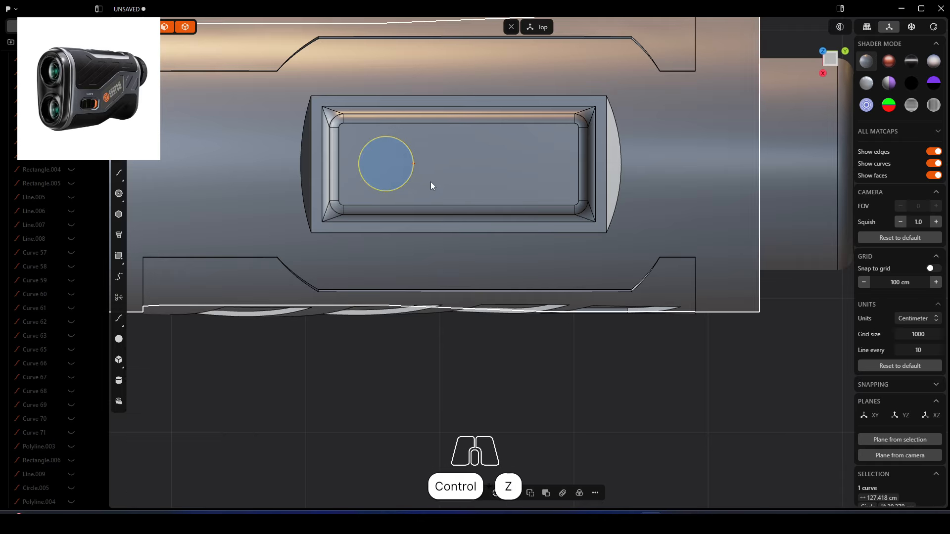
Create a rectangular array of three circles along the block's length with an extent of about 111 cm
click(562, 493)
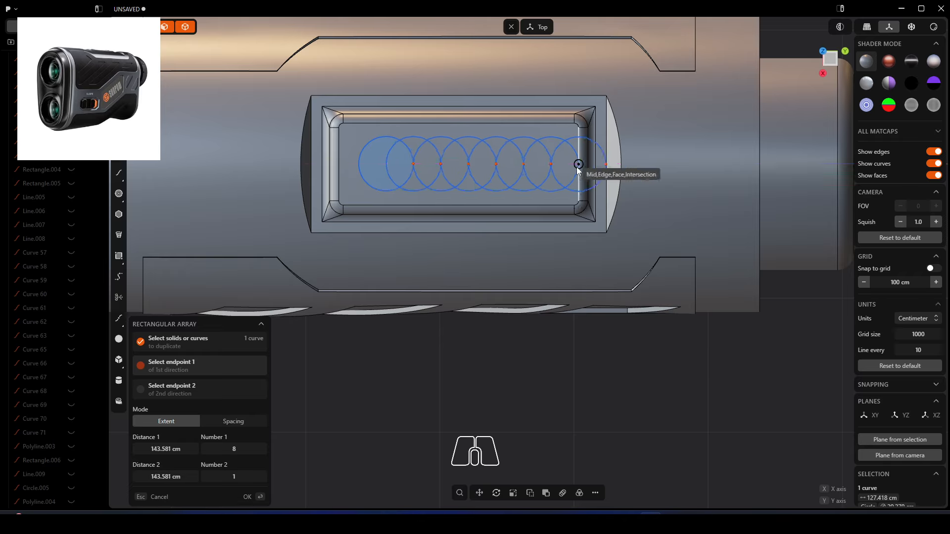
click(535, 164)
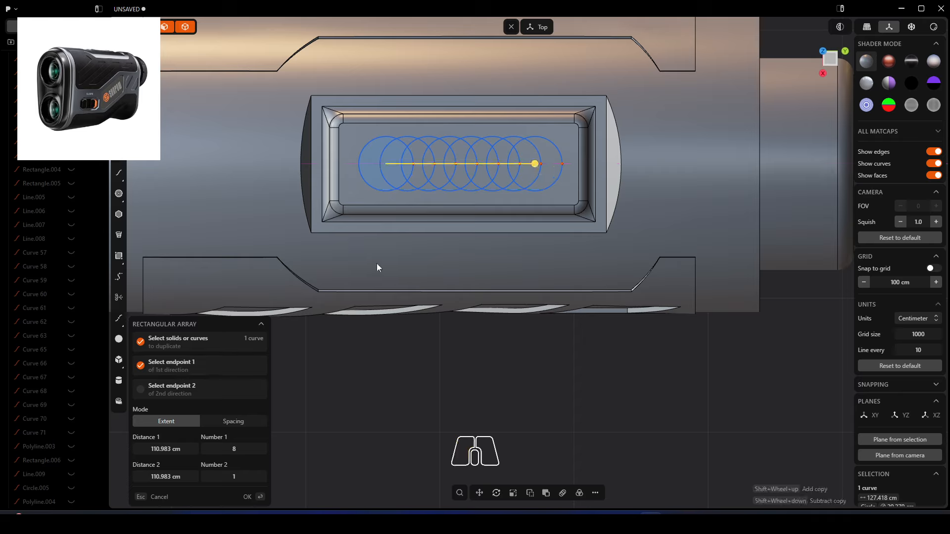
drag(233, 451, 208, 451)
click(248, 497)
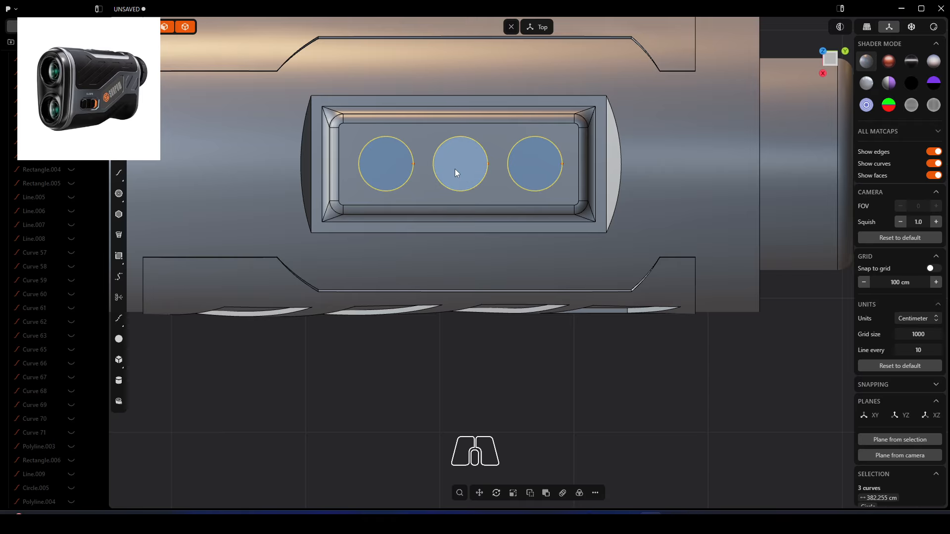
Extrude the three circular regions upward from the block's top face to form separate round buttons
mouse_move(455, 169)
middle_down()
mouse_move(412, 197)
mouse_move(455, 164)
middle_up()
click(450, 151)
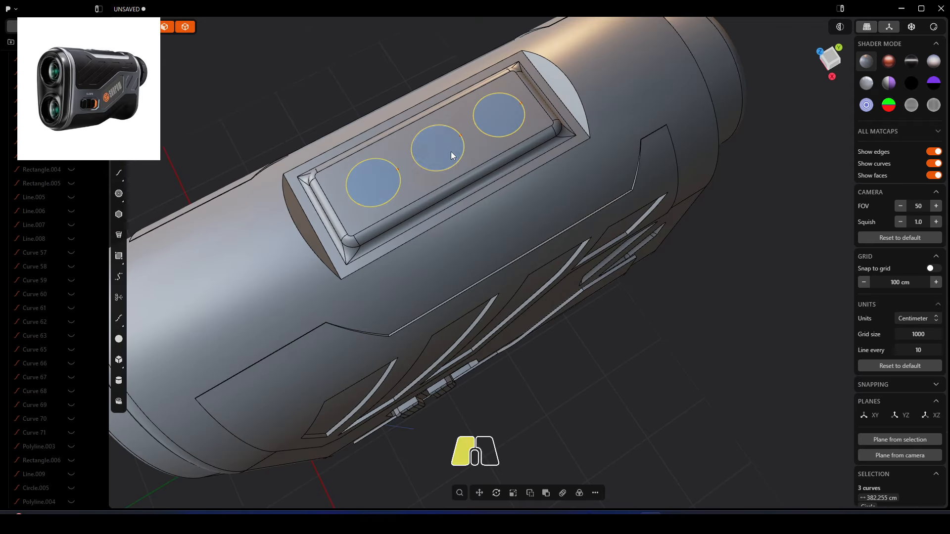
key(e)
shift+click(372, 189)
shift+click(505, 119)
middle_drag(505, 119, 459, 106)
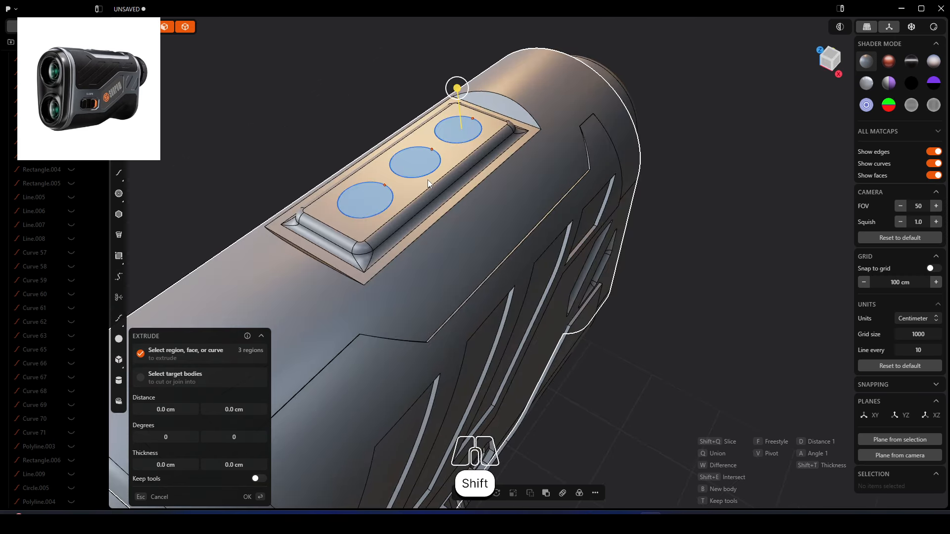
drag(458, 105, 456, 81)
right_click(326, 117)
Fillet the upper circular edges of all three round buttons together
scroll(389, 144, up, 4)
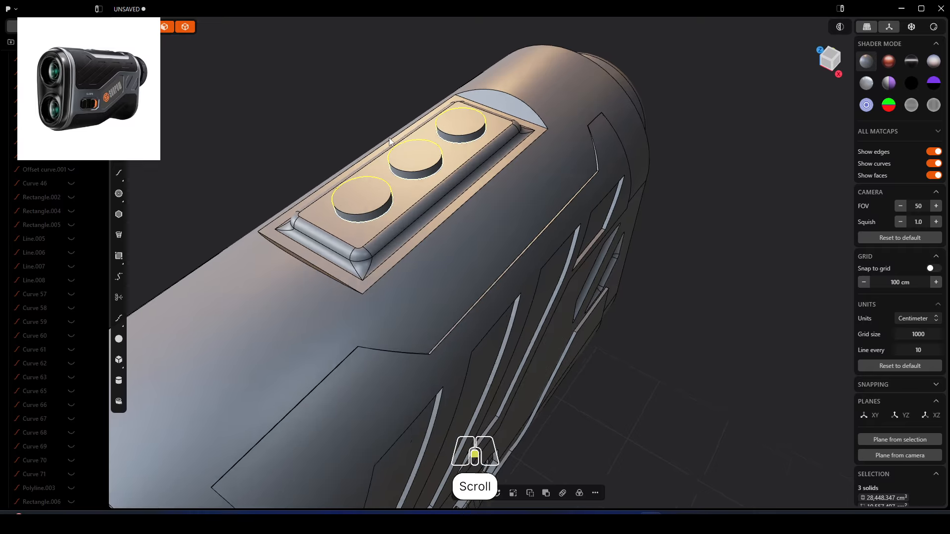
middle_drag(418, 183, 357, 185)
click(358, 181)
key(f)
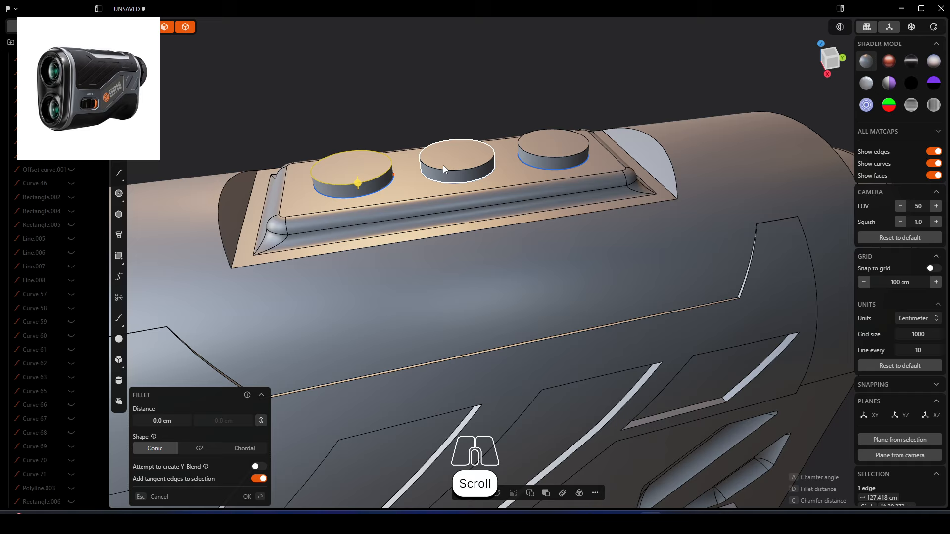
shift+click(446, 171)
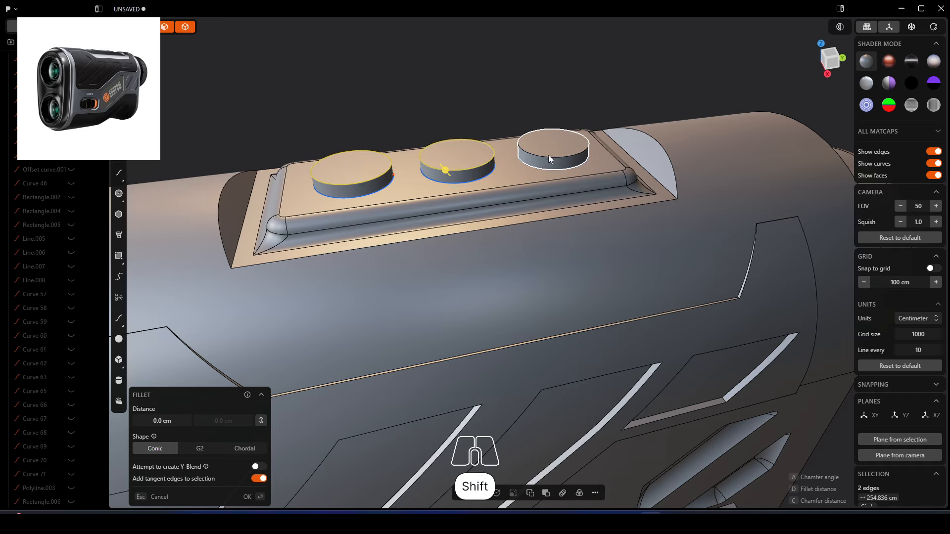
shift+click(548, 156)
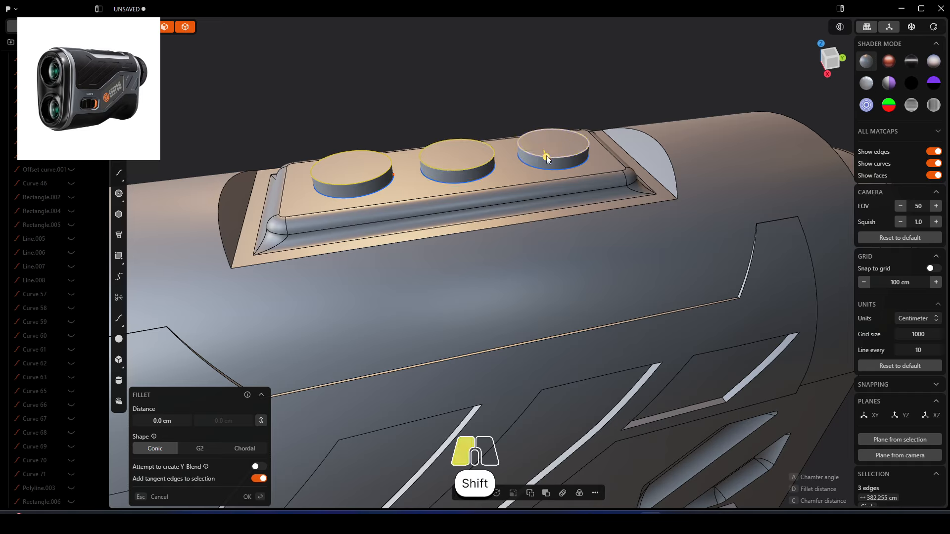
drag(546, 156, 545, 149)
key(Return)
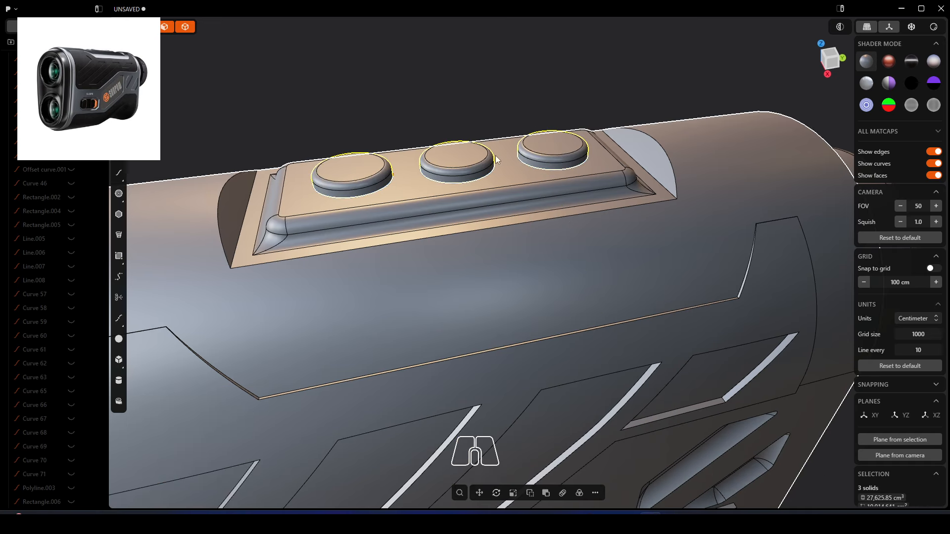
click(526, 148)
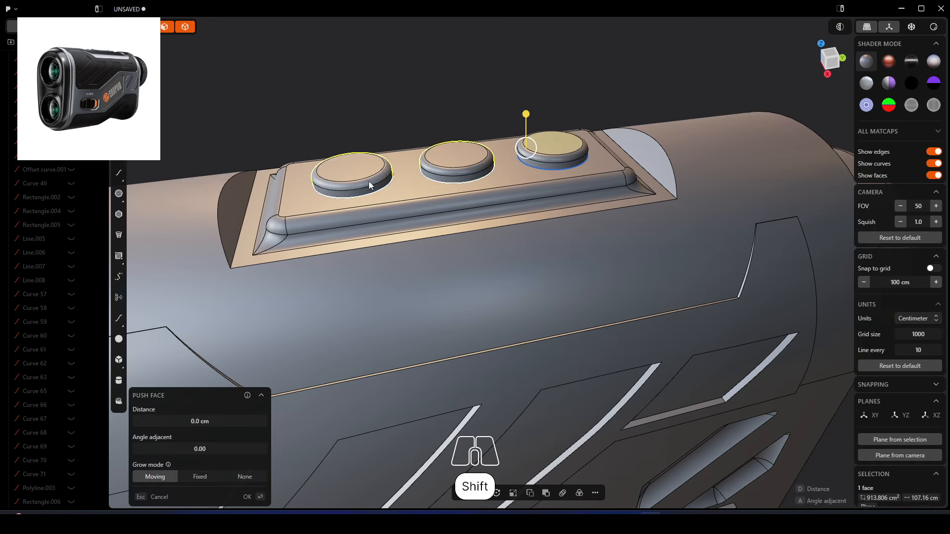
key(g)
drag(555, 111, 554, 117)
key(ctrl+z)
Move the three round buttons slightly downward together so they sit lower in the raised block
click(556, 158)
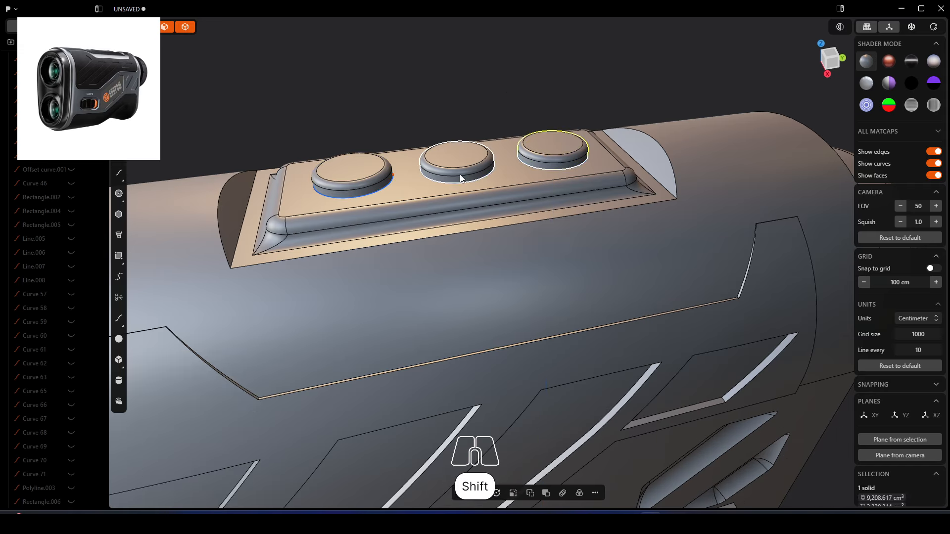
shift+click(459, 174)
key(g)
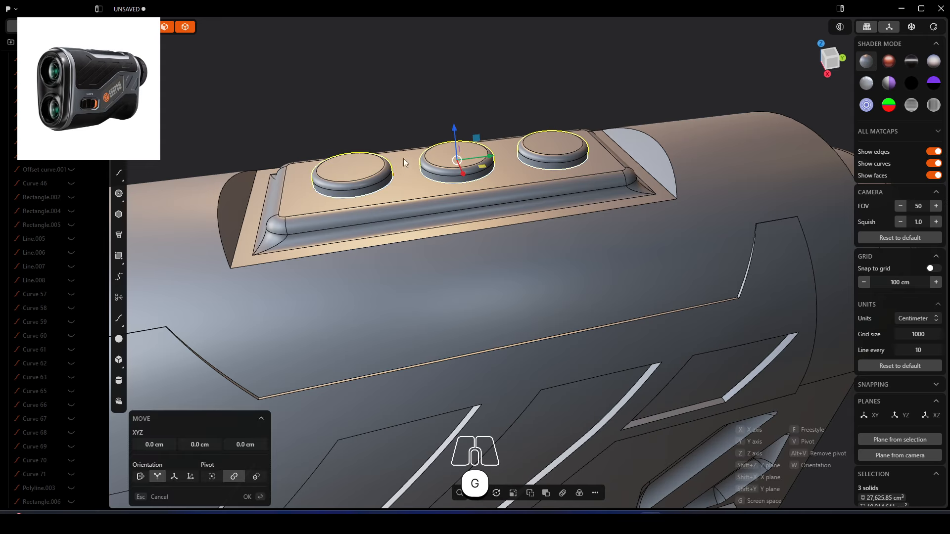
drag(456, 129, 457, 135)
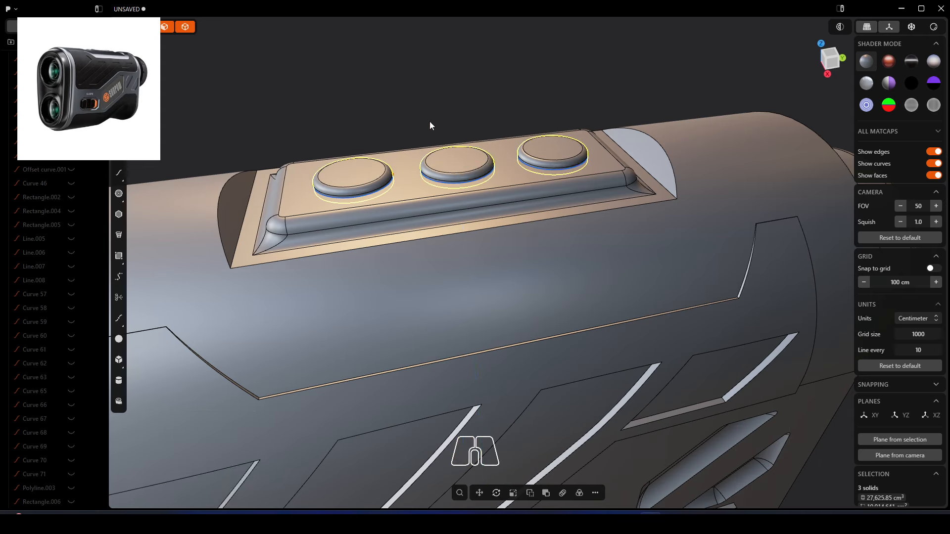
Examine the three buttons, then the whole body and rear eyepiece from several angles
scroll(370, 139, up, 3)
click(361, 175)
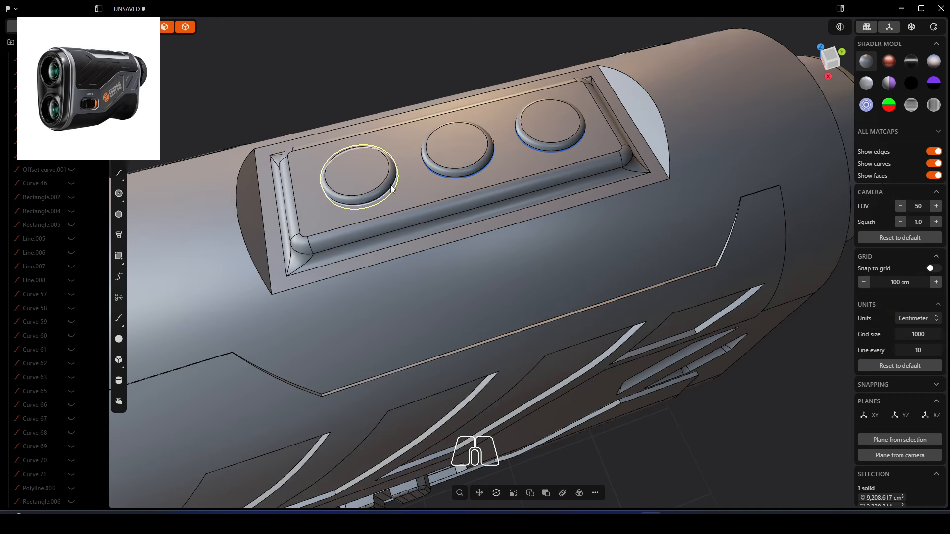
scroll(391, 185, up, 2)
shift+click(497, 142)
shift+click(578, 108)
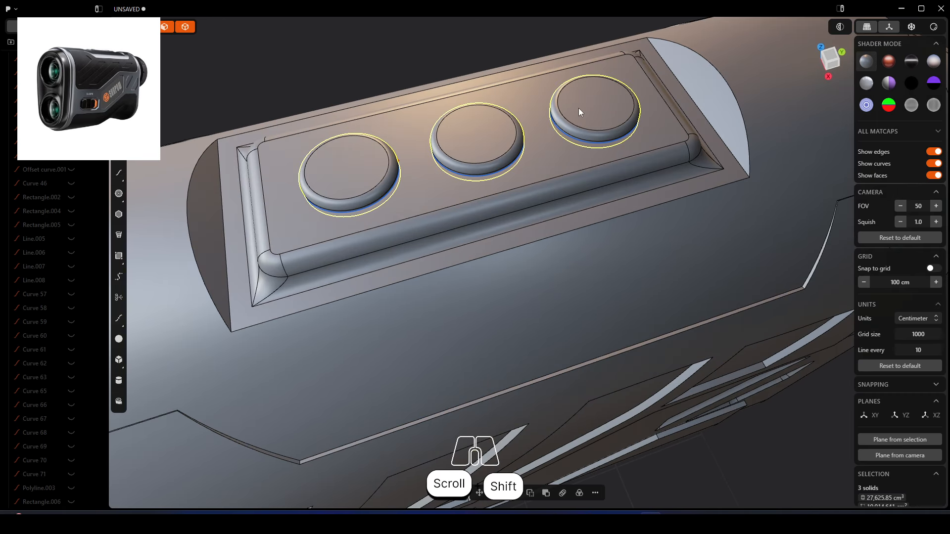
scroll(421, 187, down, 4)
middle_drag(489, 255, 485, 220)
scroll(487, 242, down, 2)
scroll(487, 241, down, 2)
click(512, 178)
middle_drag(559, 175, 649, 258)
scroll(649, 259, down, 1)
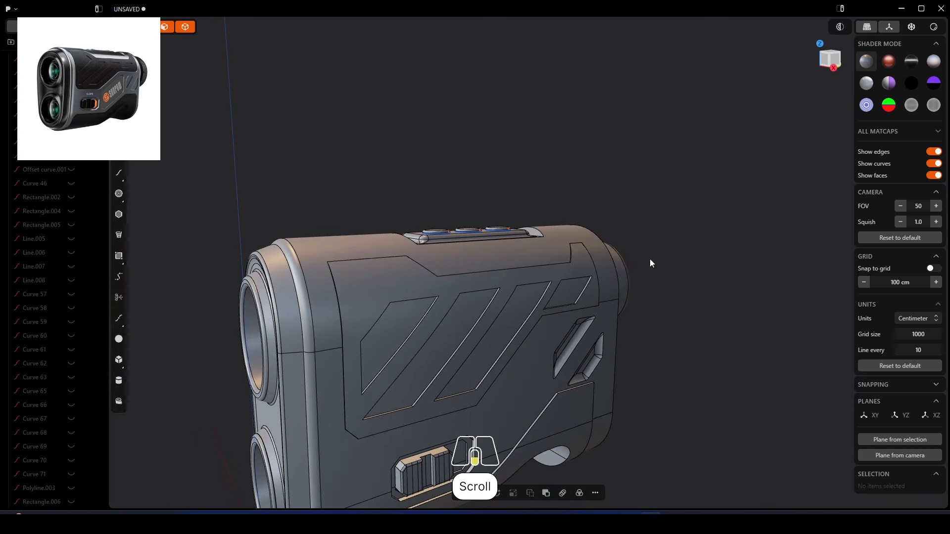
right_drag(680, 281, 669, 165)
scroll(681, 203, up, 1)
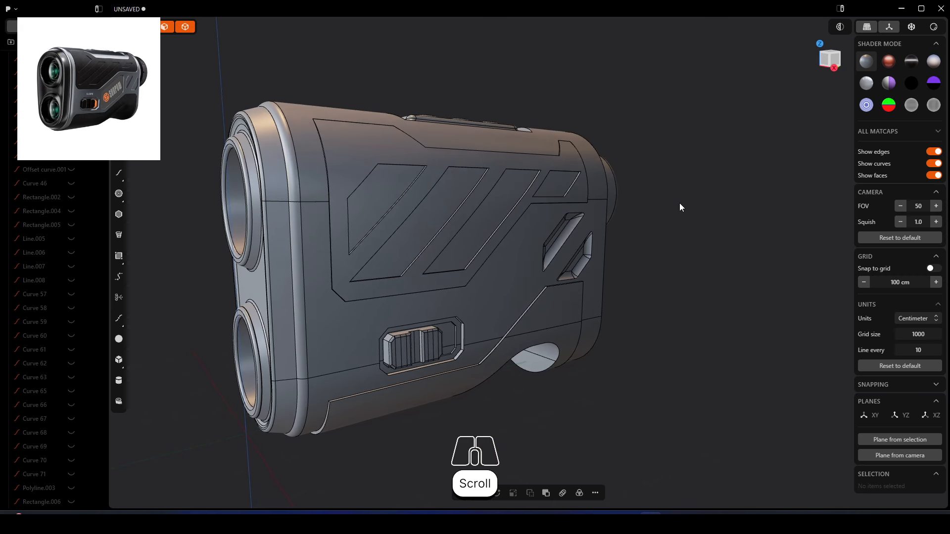
middle_drag(667, 209, 662, 210)
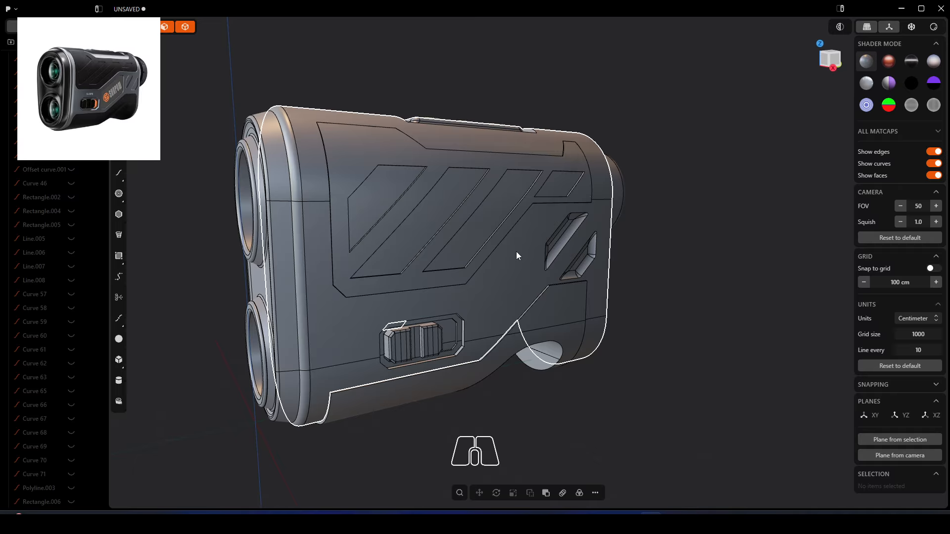
middle_drag(687, 227, 649, 212)
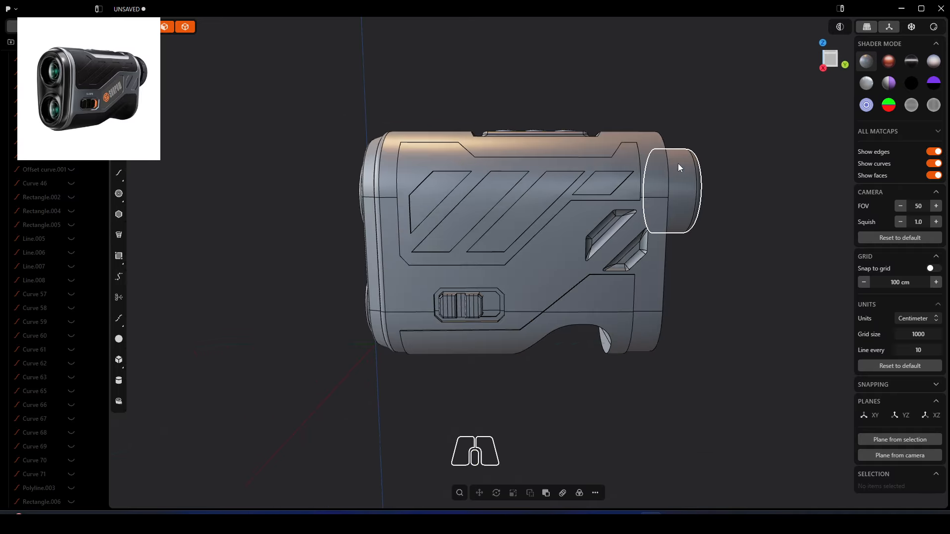
middle_drag(684, 162, 510, 289)
scroll(524, 251, up, 3)
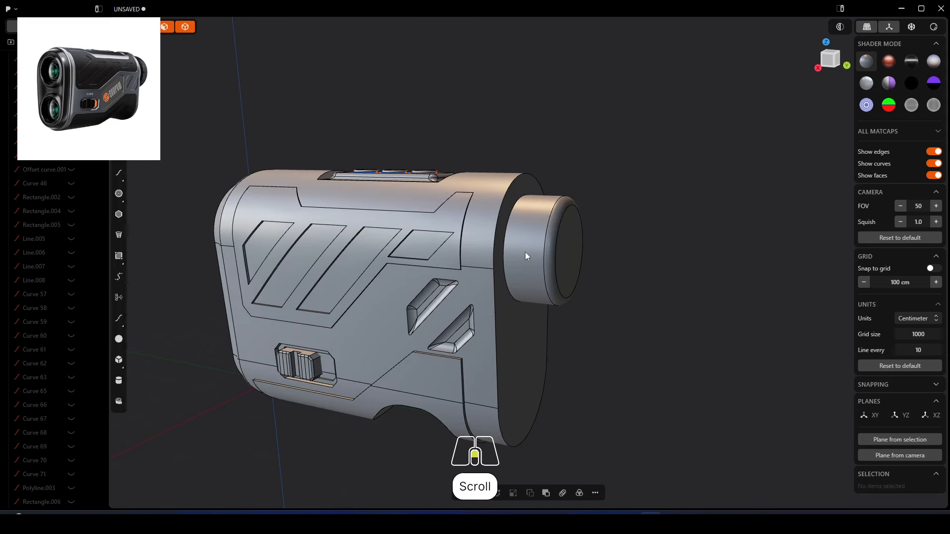
Draw a small horizontal center rectangle over the side of the eyepiece, near its outer edge, in the right view
alt+middle_drag(606, 269, 620, 275)
scroll(489, 306, up, 3)
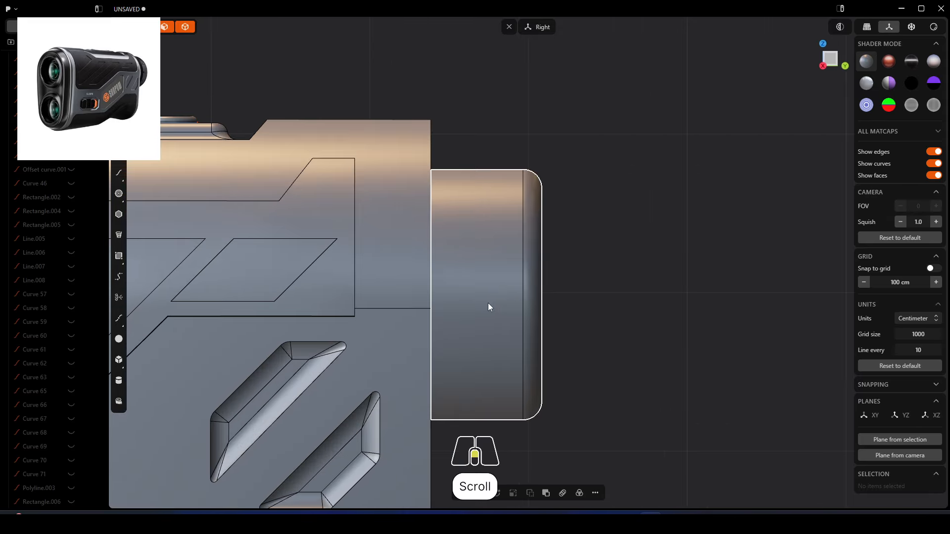
click(121, 261)
drag(120, 259, 136, 260)
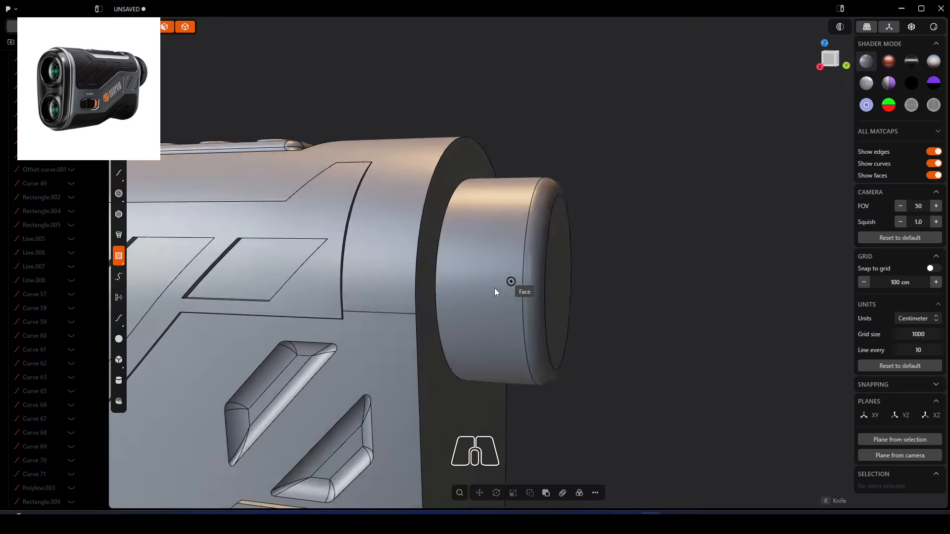
key(alt)
alt+right_drag(541, 292, 444, 261)
scroll(434, 266, up, 4)
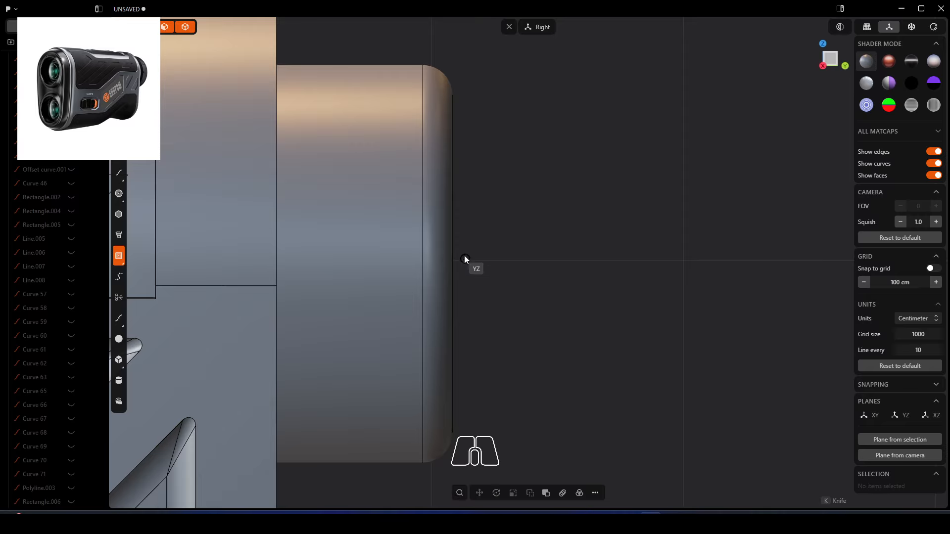
click(423, 264)
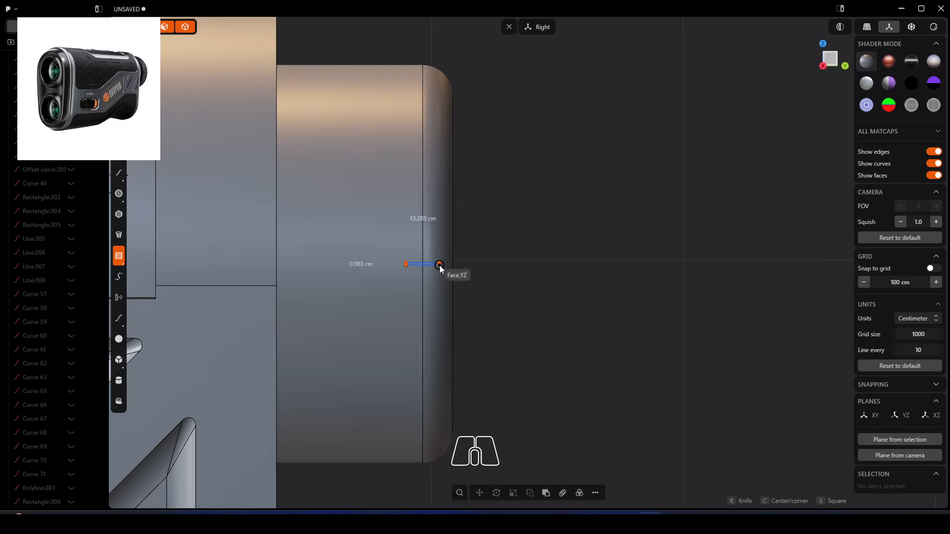
click(453, 278)
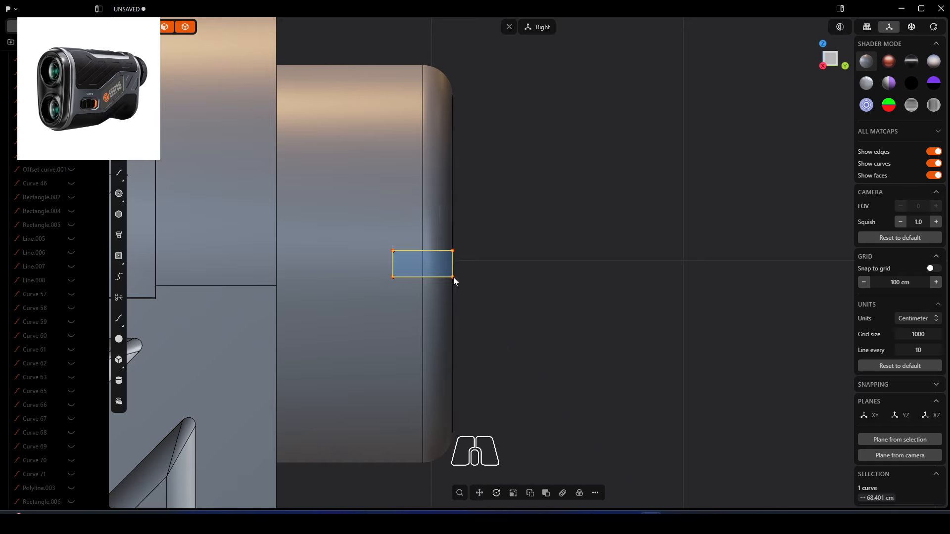
Move the rectangle about -34.6 cm along the Y axis onto the eyepiece's cylindrical side
key(g)
drag(451, 269, 367, 266)
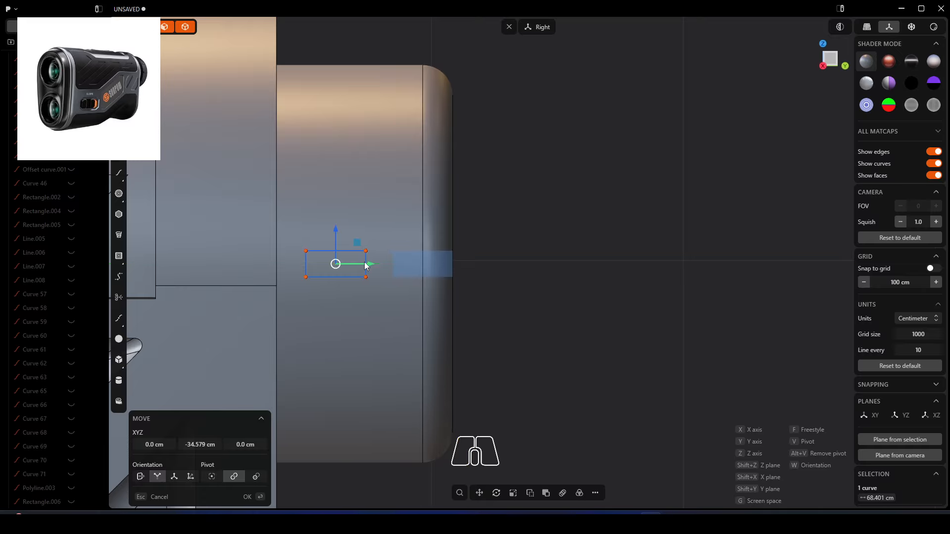
right_click(550, 269)
Extrude the rectangle into a small solid block protruding from the eyepiece's side
click(327, 264)
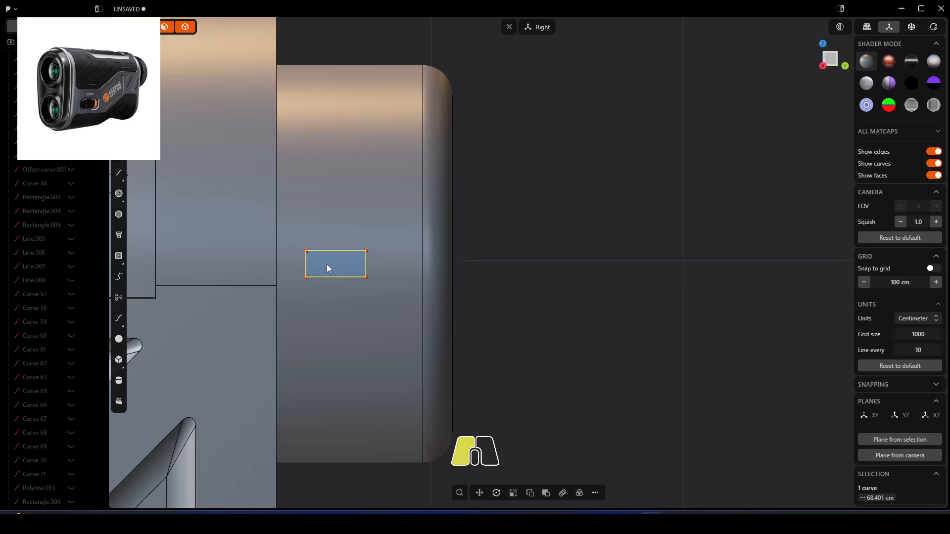
key(e)
middle_drag(327, 264, 290, 289)
drag(391, 256, 372, 256)
right_click(537, 310)
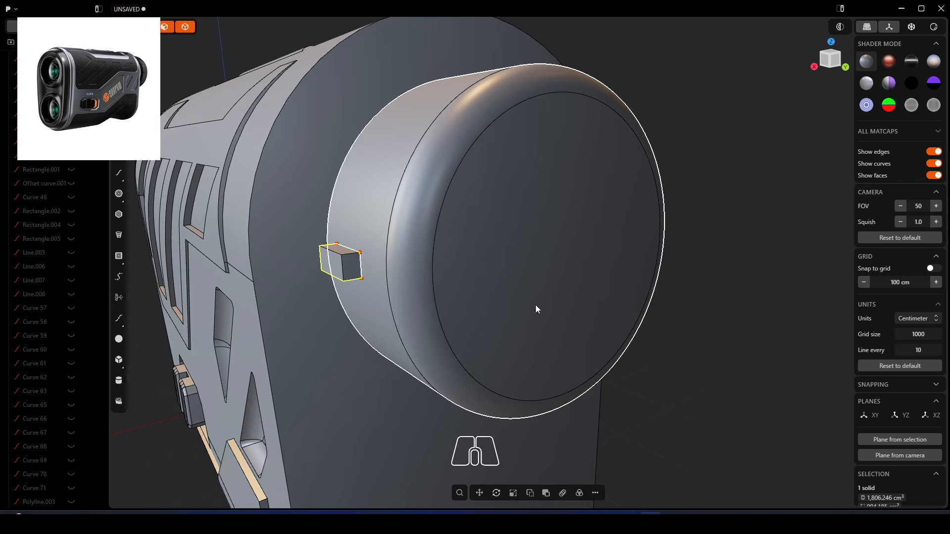
Create a 360-degree radial array of eight blocks around the center of the eyepiece's end face
click(439, 293)
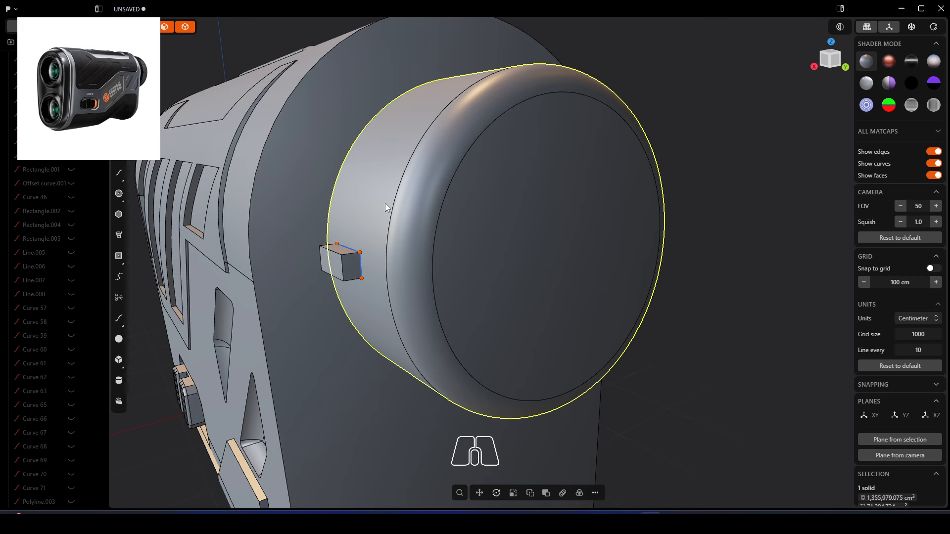
scroll(385, 203, down, 5)
click(348, 250)
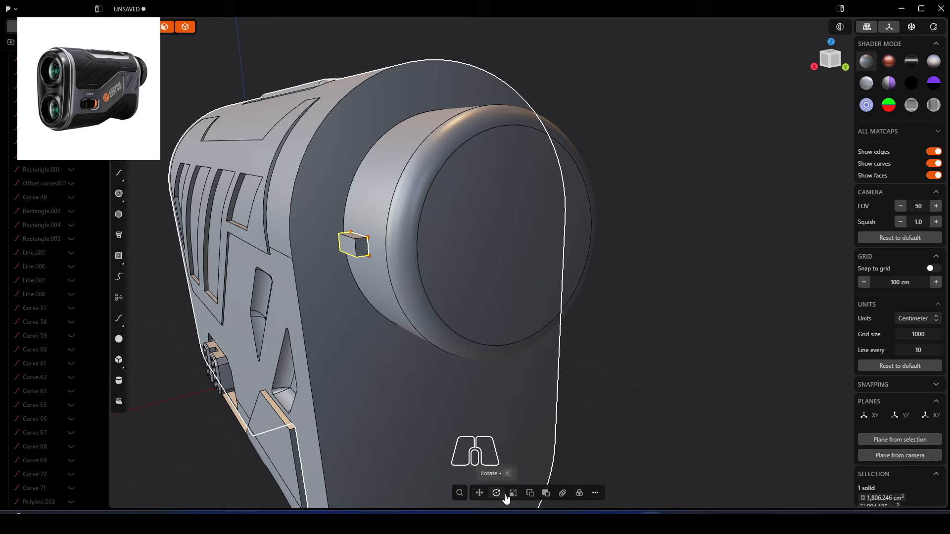
click(666, 382)
click(361, 250)
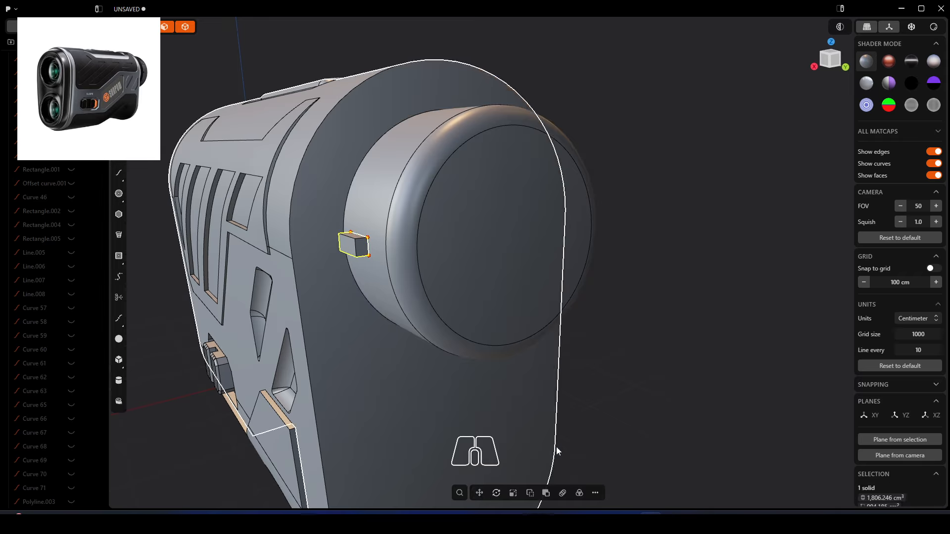
click(579, 493)
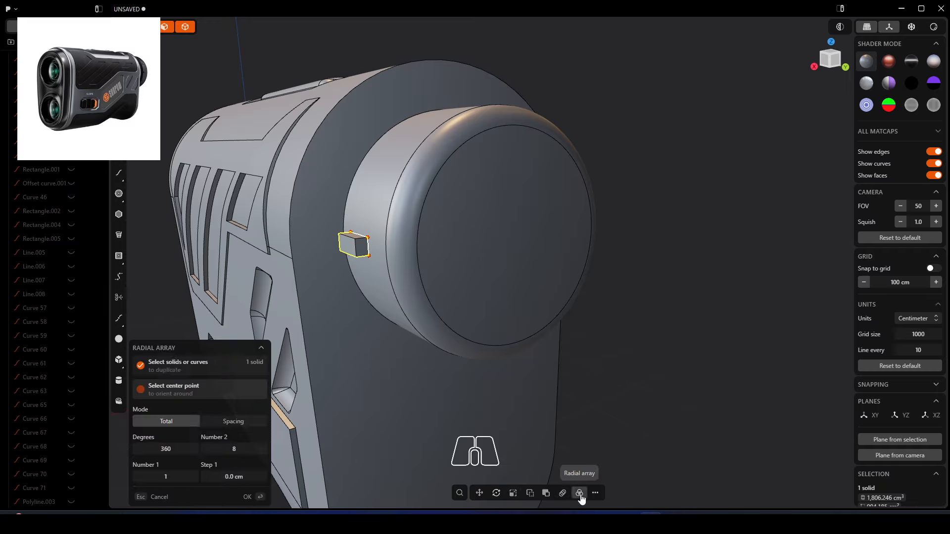
click(517, 240)
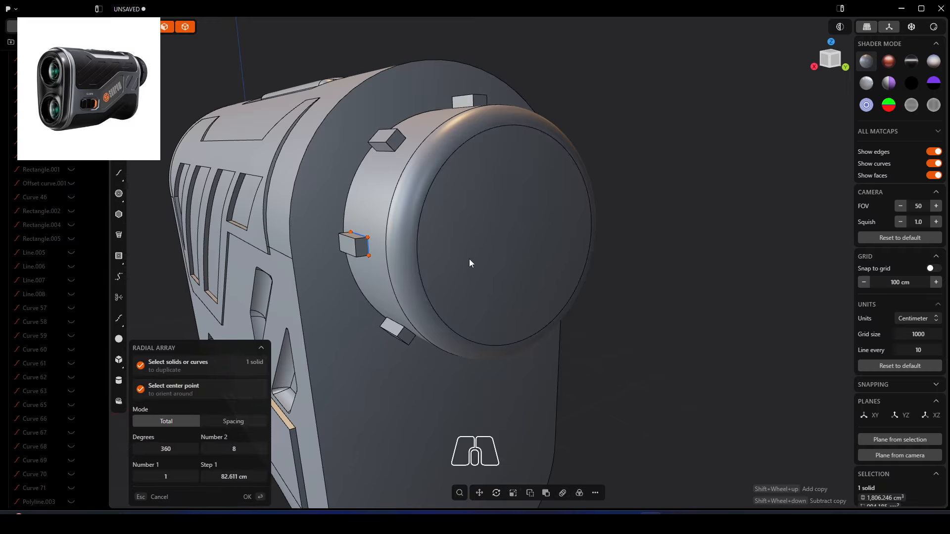
middle_drag(470, 264, 492, 244)
scroll(443, 267, down, 2)
key(Return)
scroll(365, 266, up, 4)
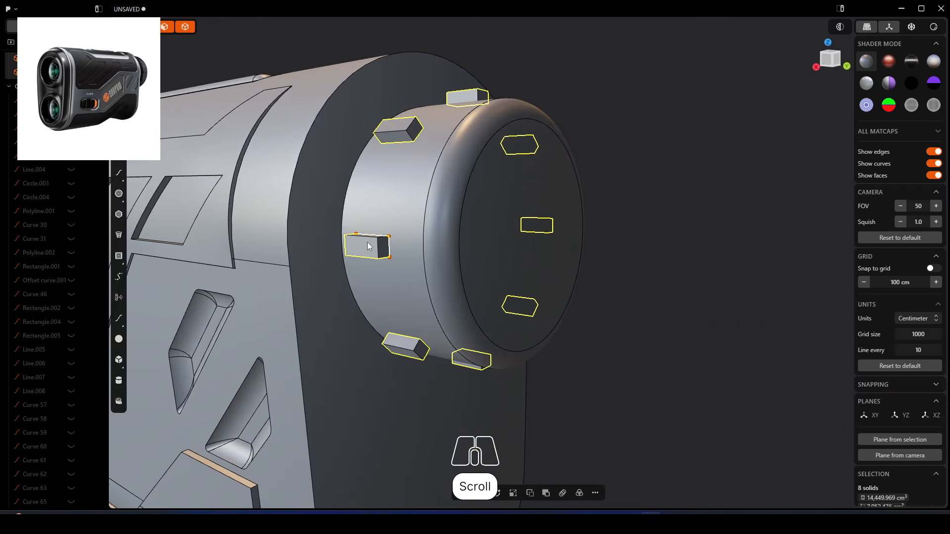
Undo the radial array and push the single block's outer face inward so it protrudes less from the eyepiece
click(368, 246)
drag(338, 246, 339, 262)
key(ctrl+z)
key(ctrl+z)
key(ctrl+z)
click(367, 253)
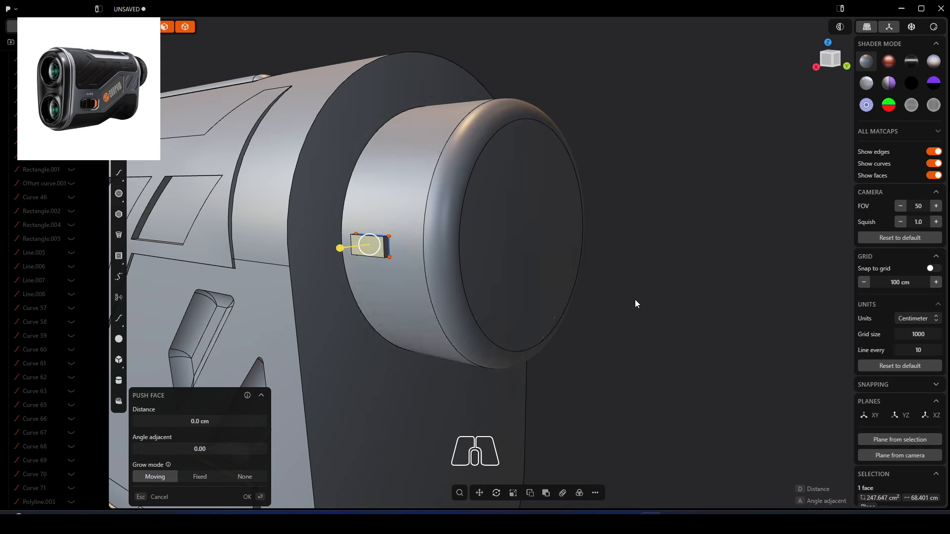
key(Return)
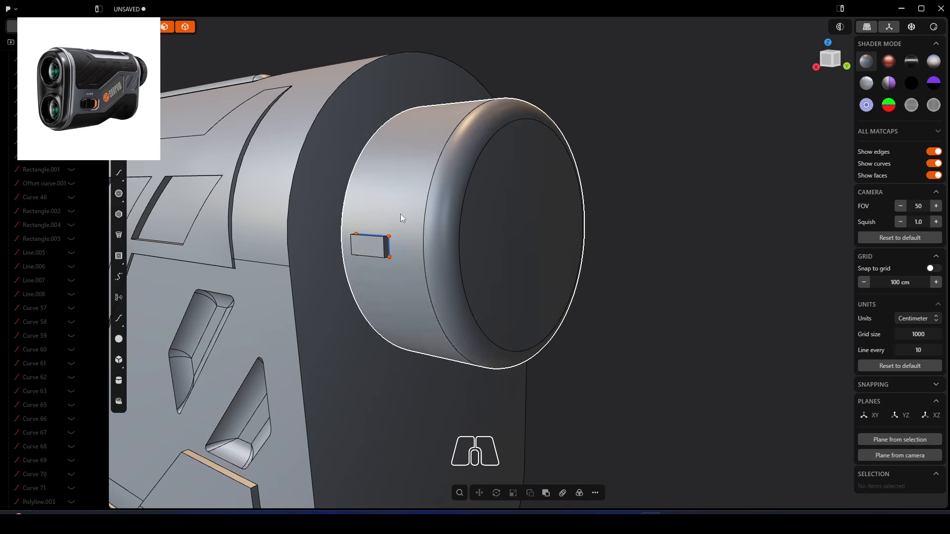
Array the thinner block radially around the eyepiece's center, with eight copies over 360 degrees
click(401, 217)
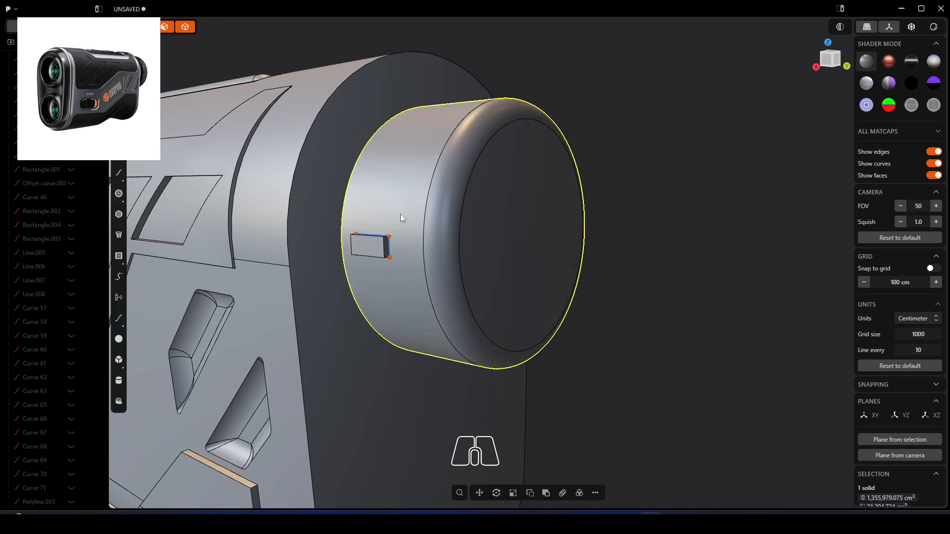
click(370, 251)
click(580, 494)
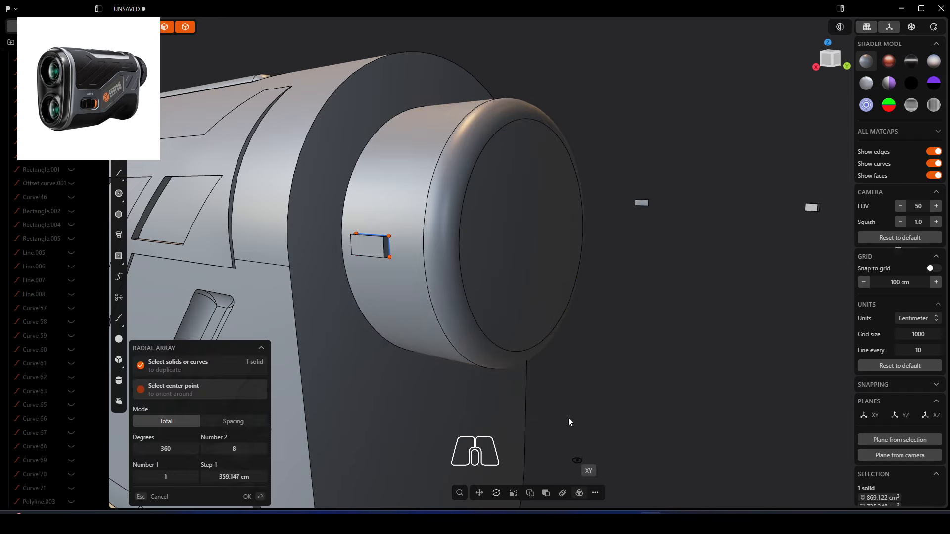
click(533, 240)
middle_drag(533, 239, 608, 269)
scroll(448, 275, down, 3)
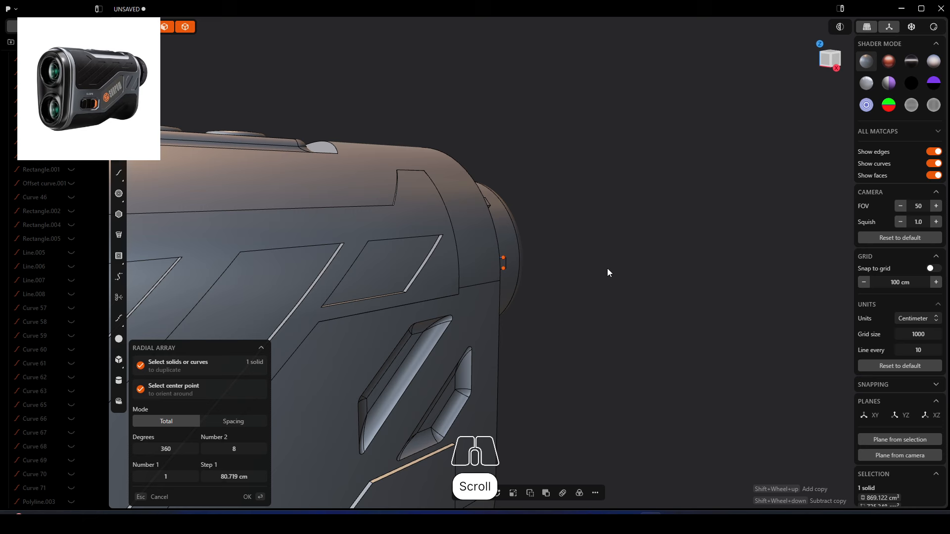
right_click(608, 270)
click(608, 303)
Join all eight grip blocks to the eyepiece with a Boolean union
middle_drag(608, 305, 521, 248)
scroll(520, 246, down, 2)
click(513, 230)
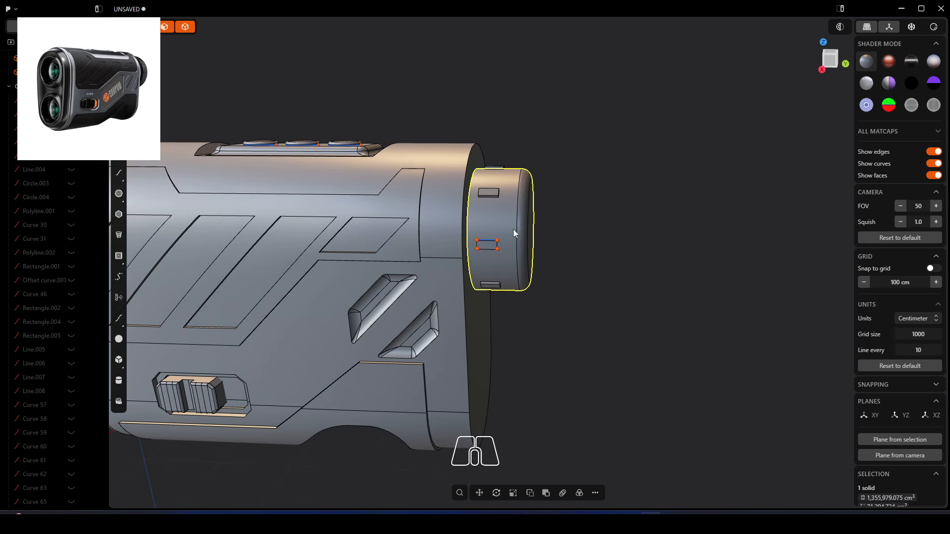
key(q)
shift+click(487, 245)
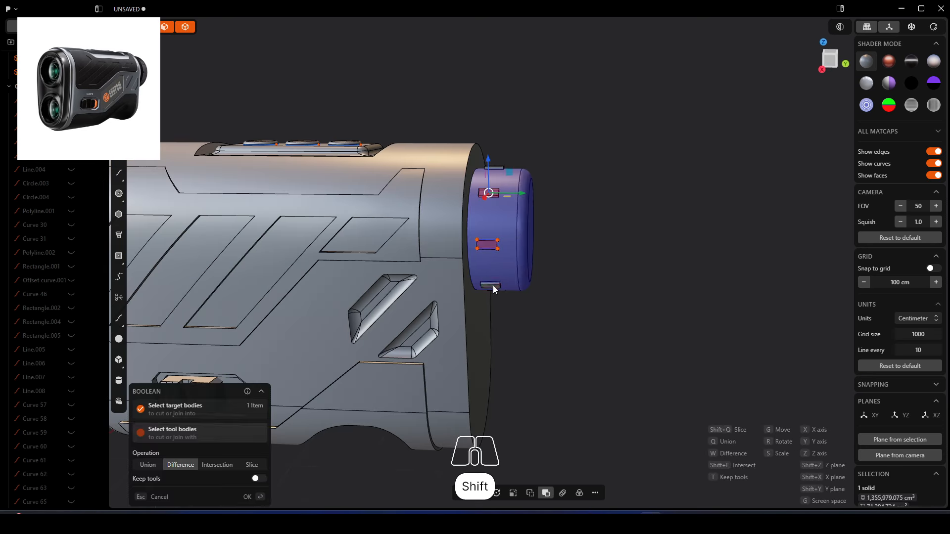
middle_drag(493, 286, 490, 253)
middle_drag(575, 338, 501, 317)
scroll(433, 287, up, 2)
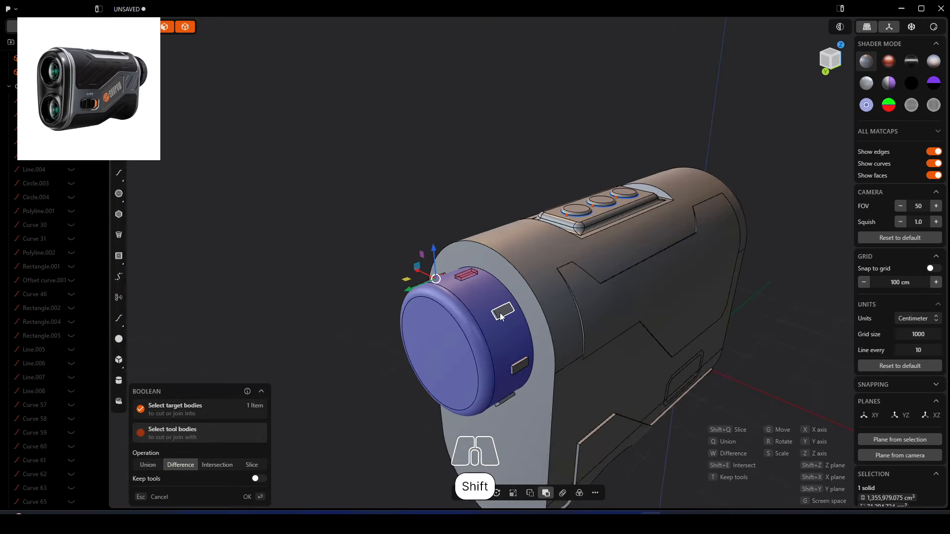
shift+click(518, 360)
right_drag(502, 408, 511, 308)
shift+click(511, 324)
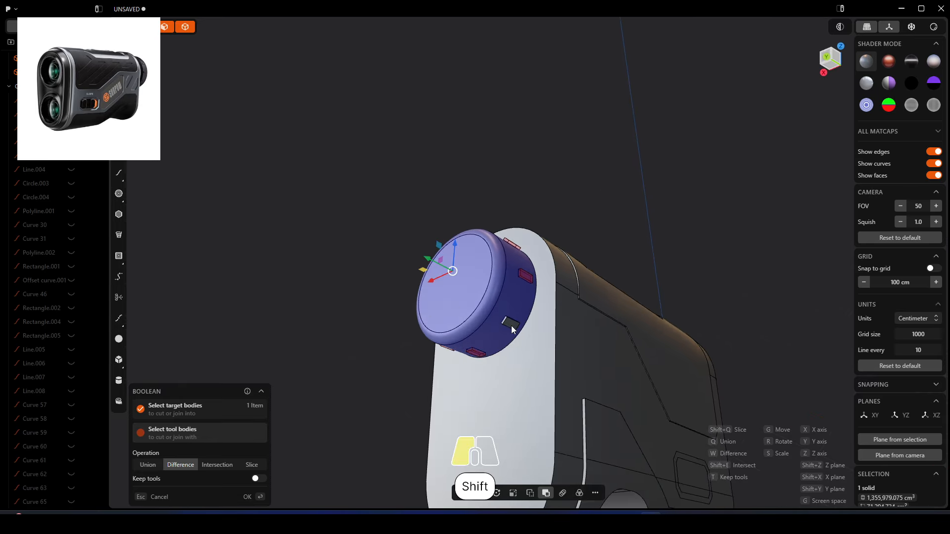
click(147, 465)
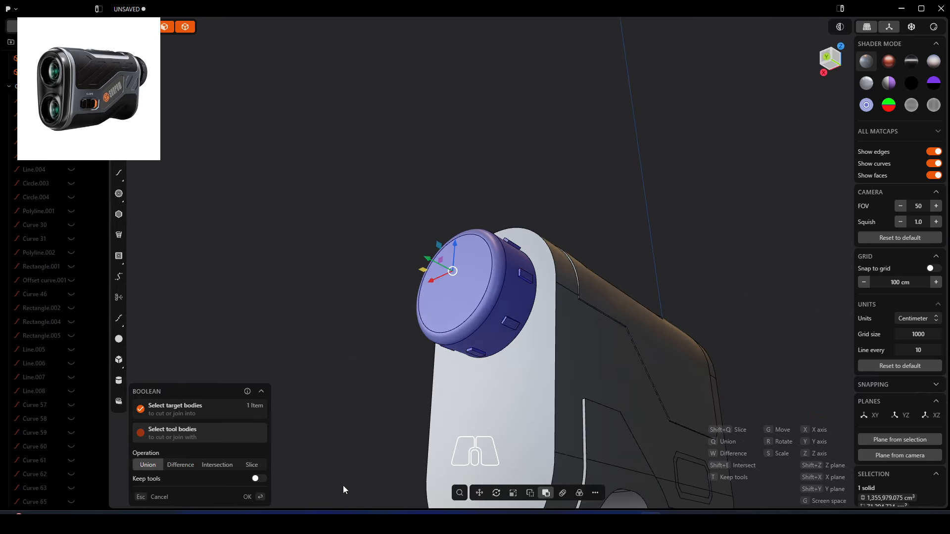
click(248, 497)
click(333, 343)
Hide the leftover sketch curves Circle.006 through Circle.009 and Rectangle.003
right_drag(332, 342, 340, 313)
scroll(69, 213, down, 5)
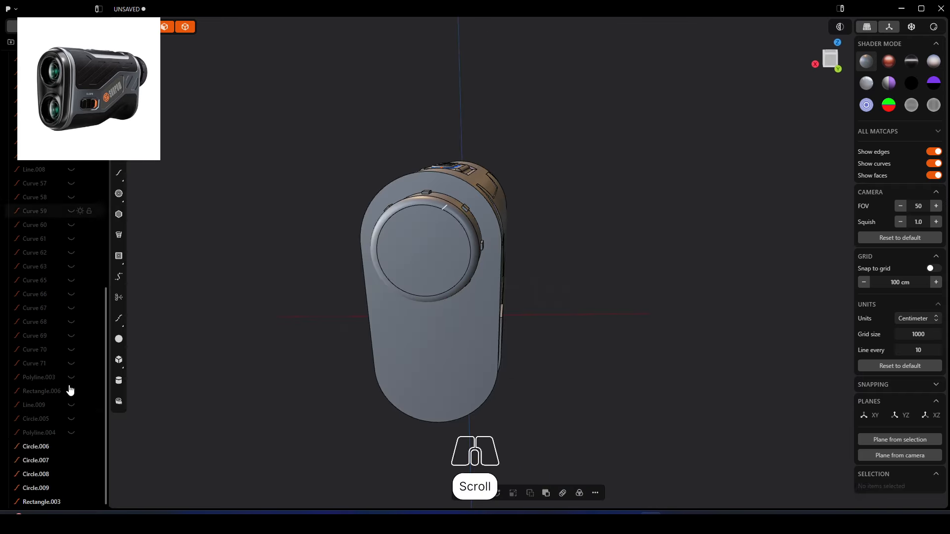
click(71, 447)
click(70, 460)
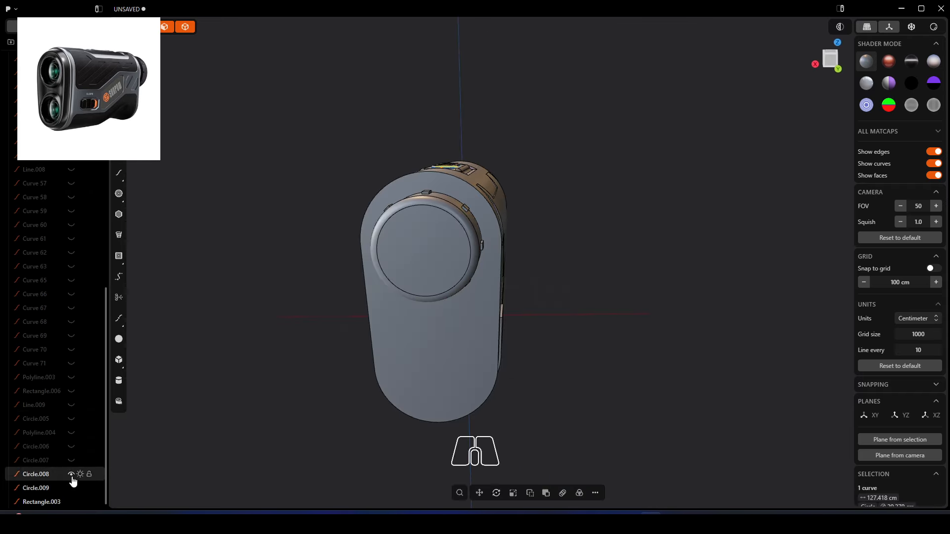
click(71, 475)
click(71, 488)
click(69, 502)
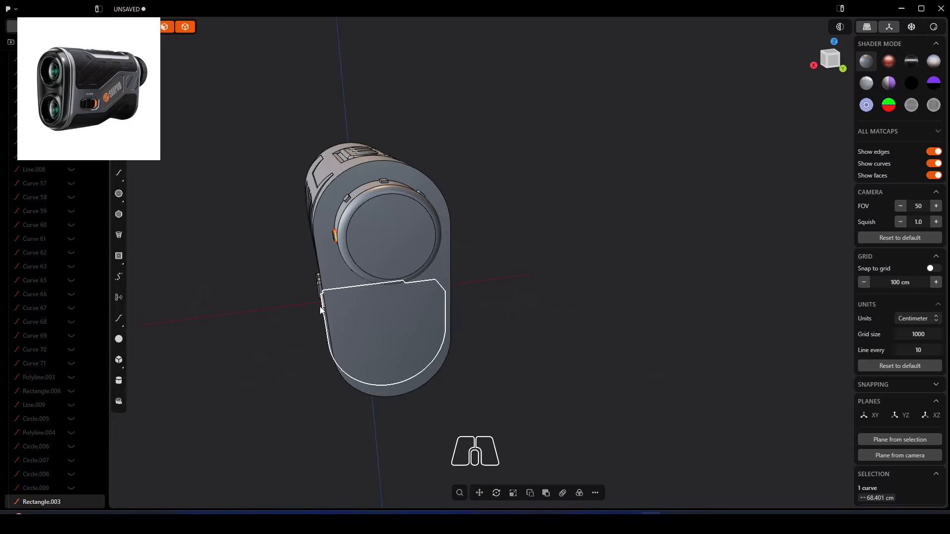
click(71, 502)
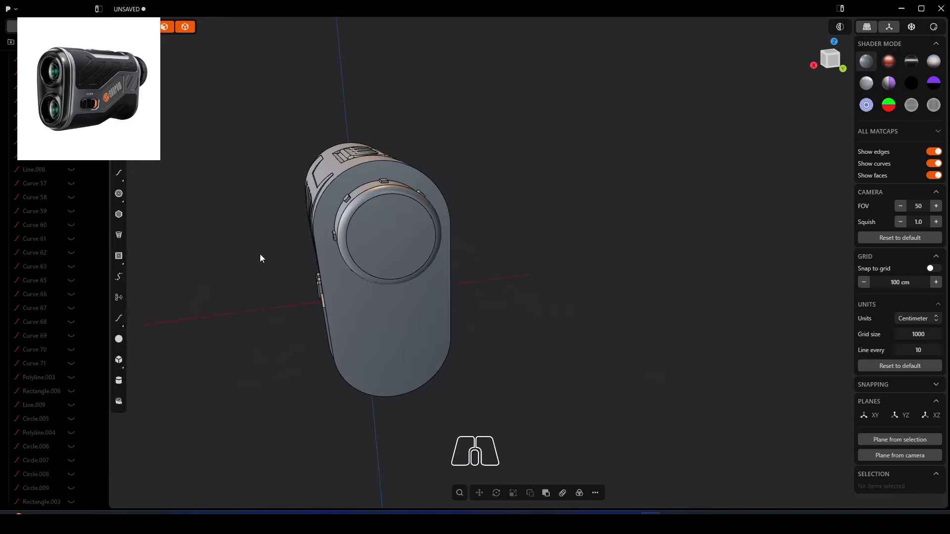
Offset the edge of the eyepiece's circular end face inward to split off a smaller inner circle
right_drag(260, 254, 559, 254)
click(546, 216)
click(545, 216)
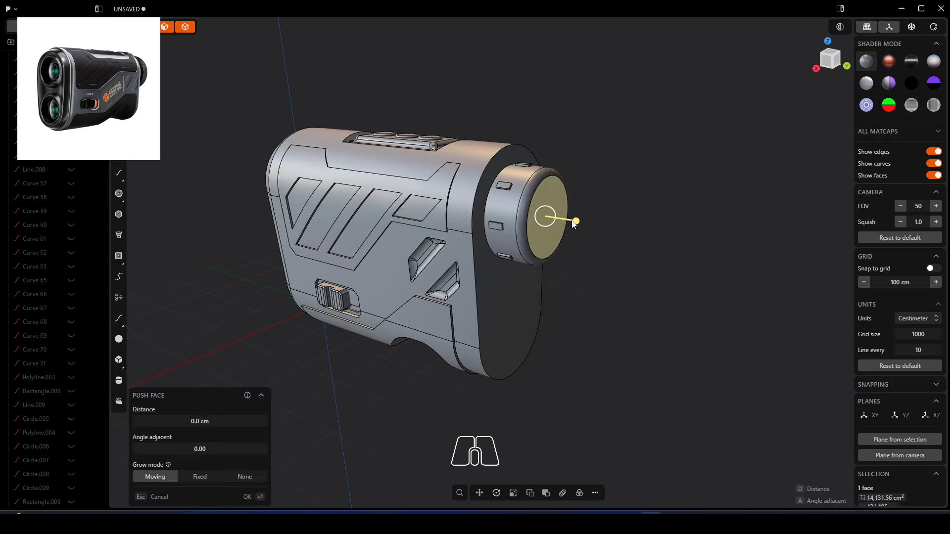
key(o)
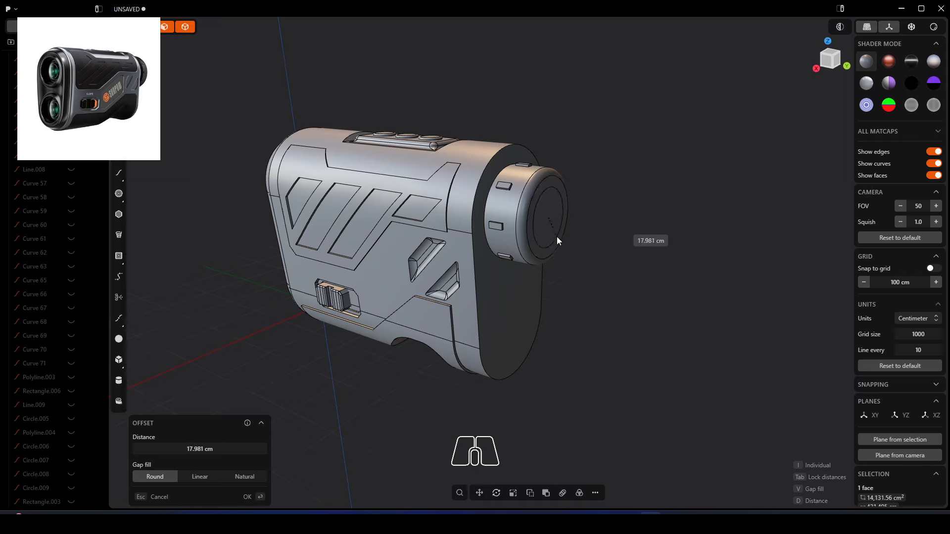
key(Escape)
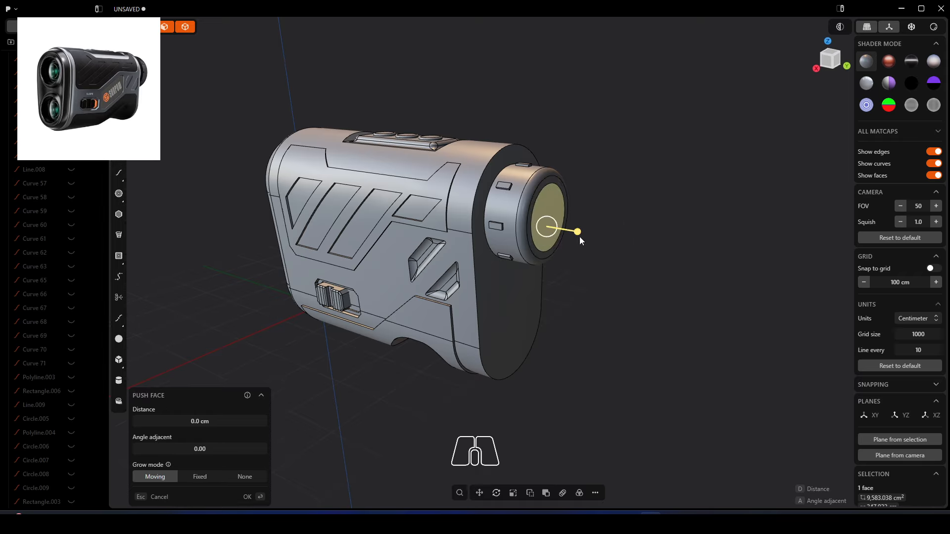
Push the inner circular face into the eyepiece to form a recessed opening
drag(577, 231, 561, 232)
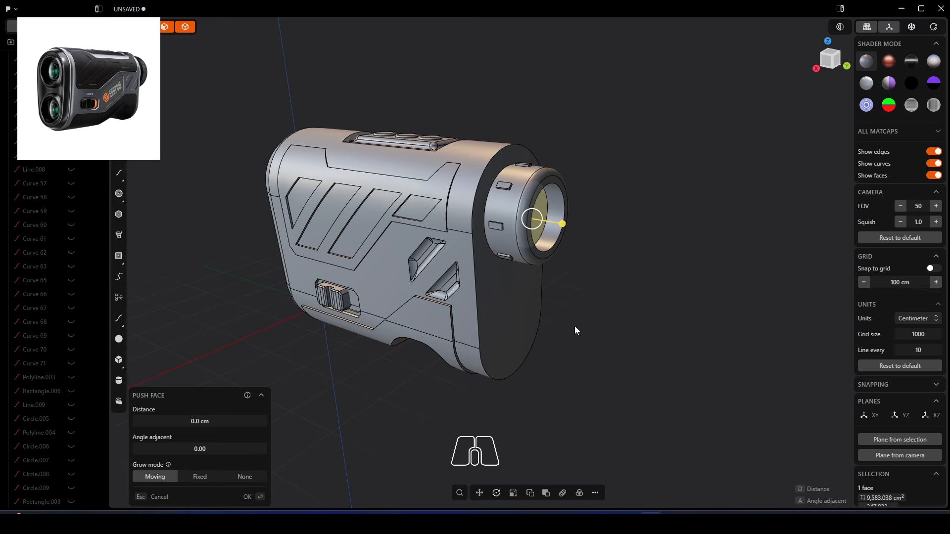
middle_drag(575, 326, 650, 214)
key(Return)
scroll(560, 316, down, 1)
right_drag(649, 214, 732, 233)
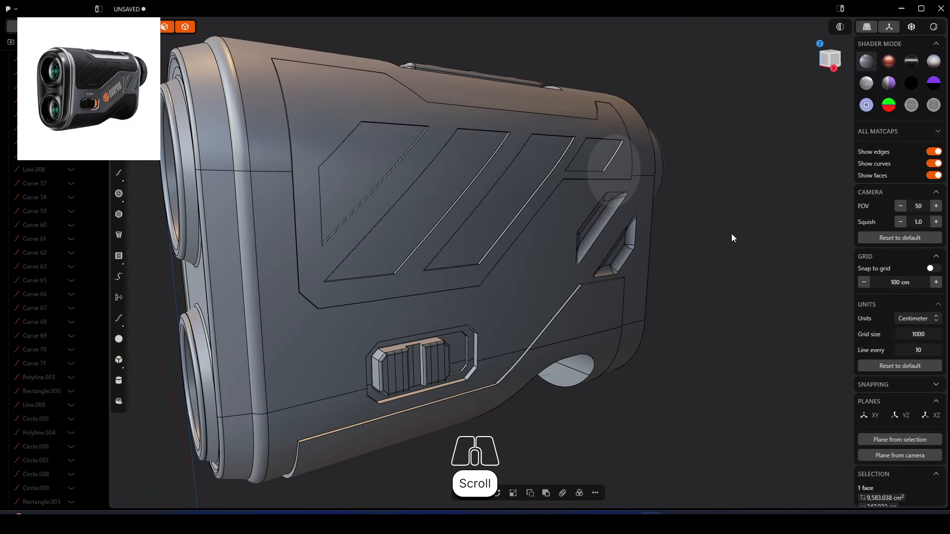
scroll(683, 252, down, 3)
click(694, 295)
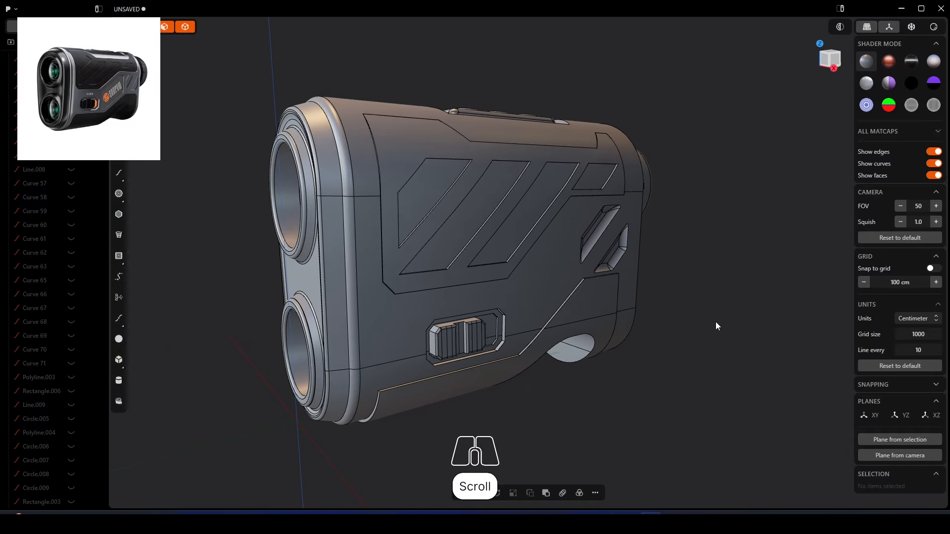
middle_drag(716, 322, 606, 325)
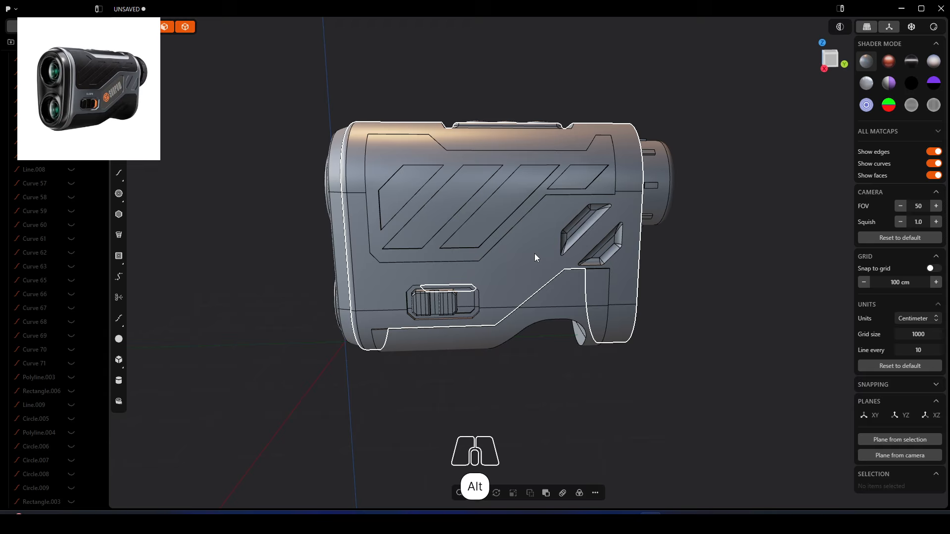
alt+middle_drag(535, 253, 581, 253)
scroll(540, 253, up, 2)
scroll(540, 253, up, 2)
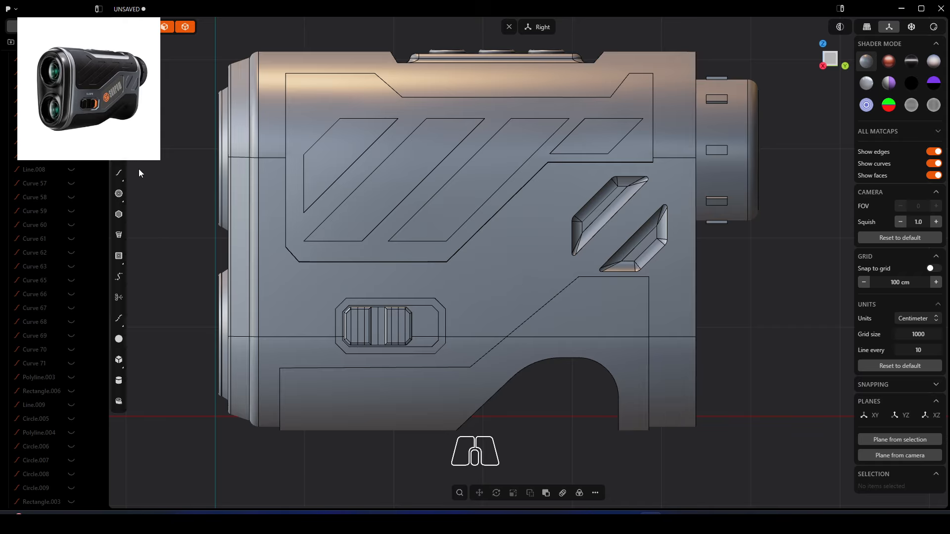
click(119, 157)
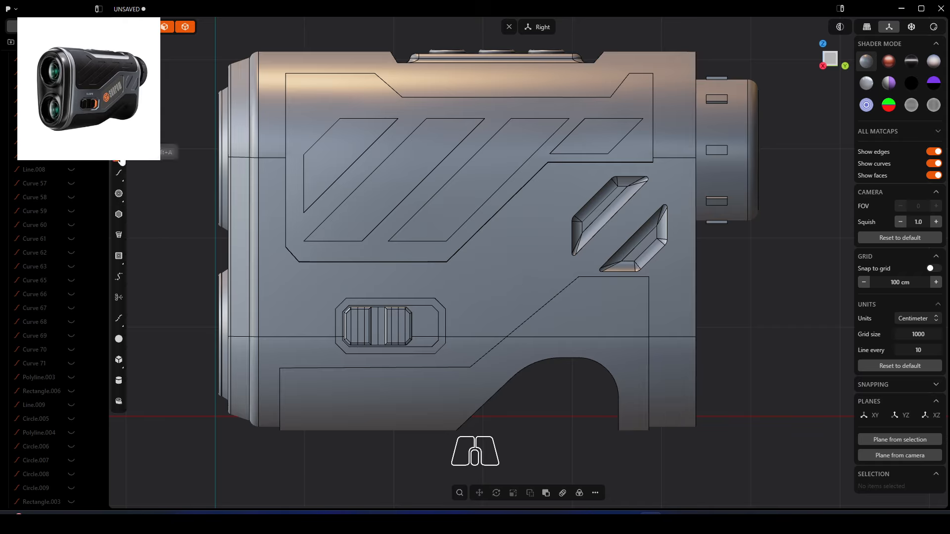
click(560, 198)
click(547, 199)
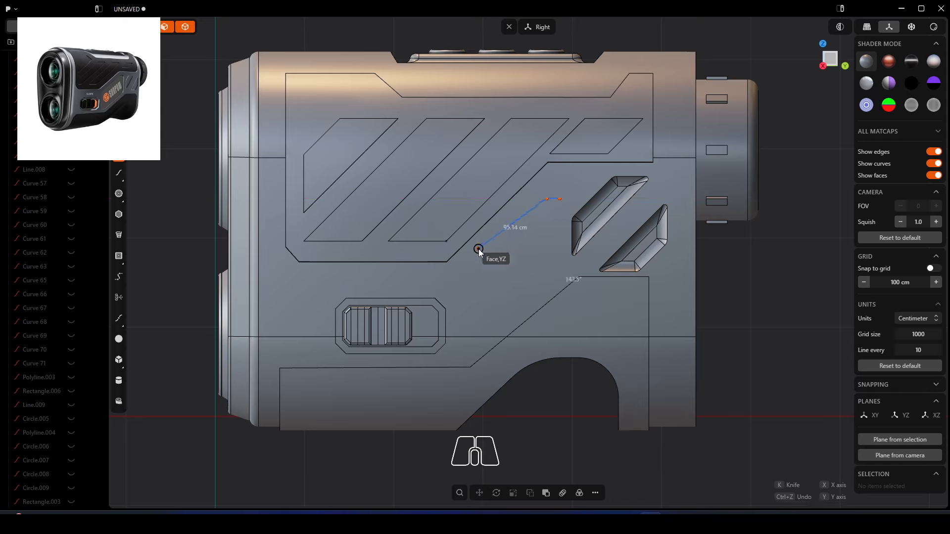
key(Escape)
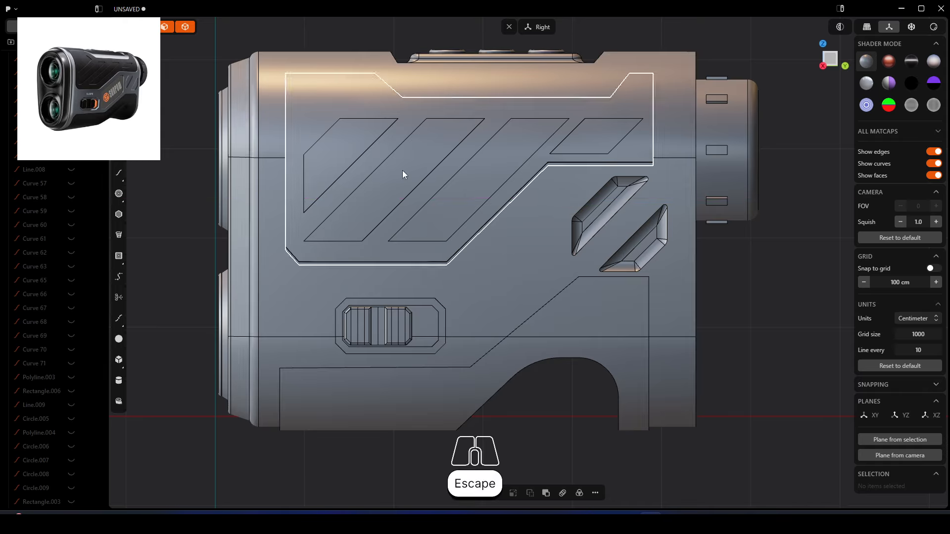
Sketch a six-sided slanted polyline outline, about 513 cm in total length, between the striped side panel and the lower panel
click(565, 185)
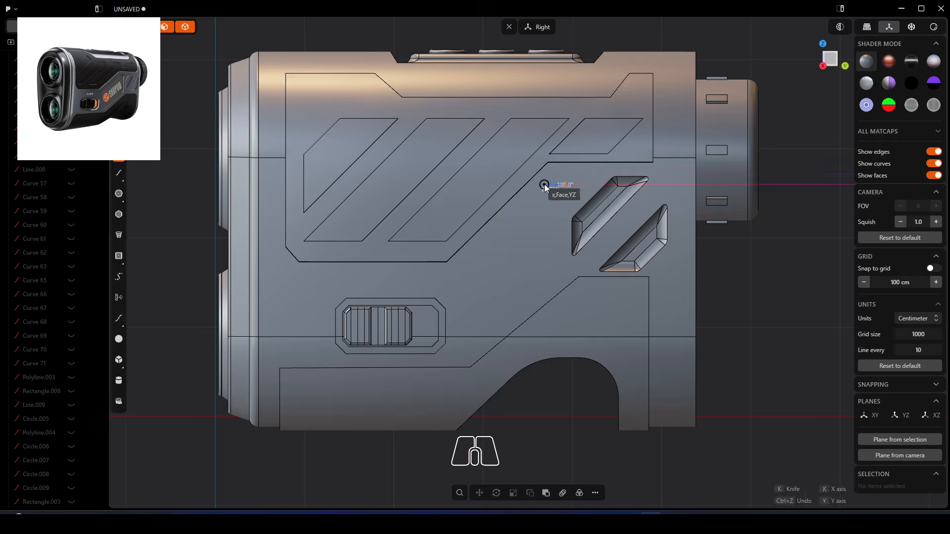
click(544, 184)
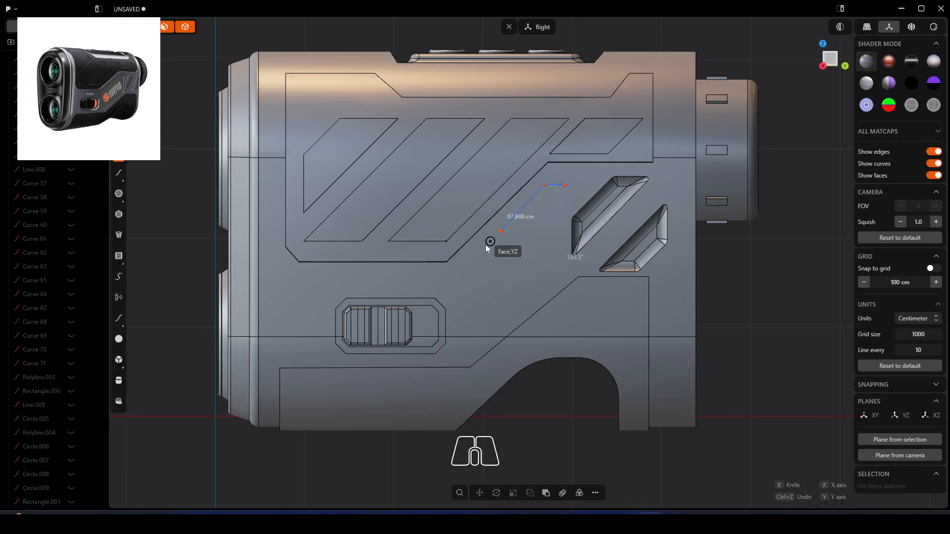
click(456, 266)
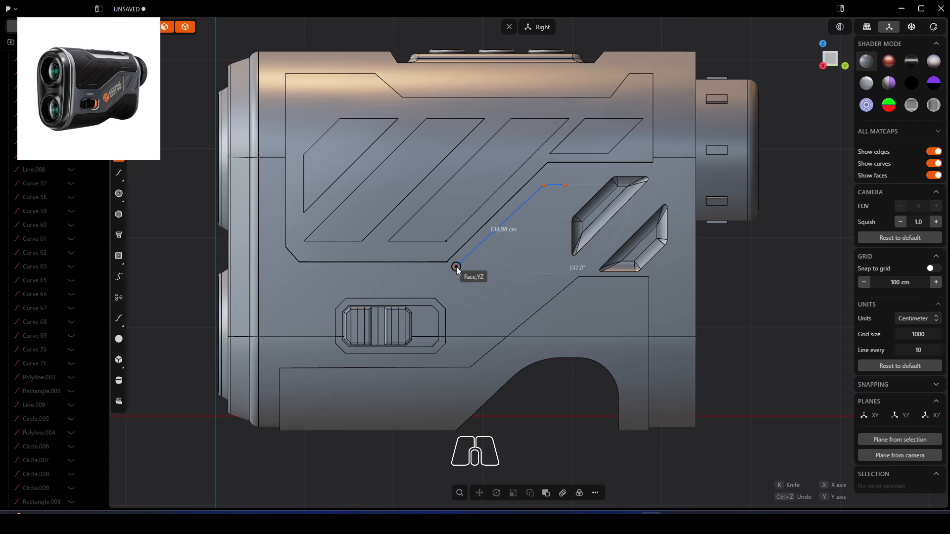
click(456, 347)
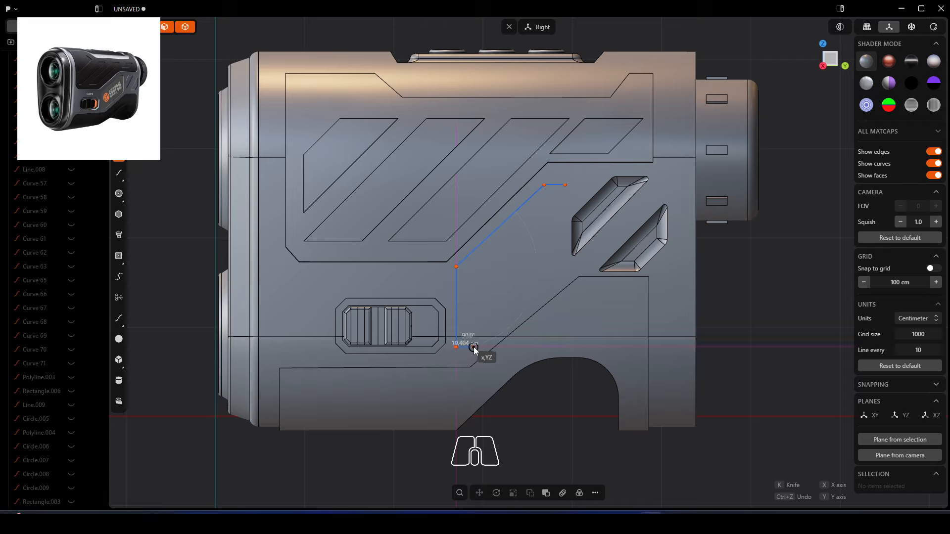
click(474, 347)
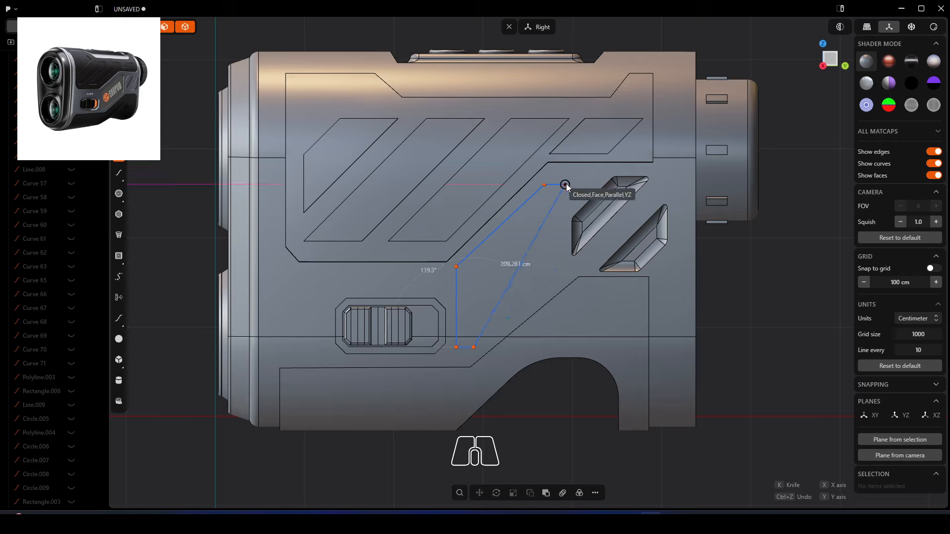
click(566, 271)
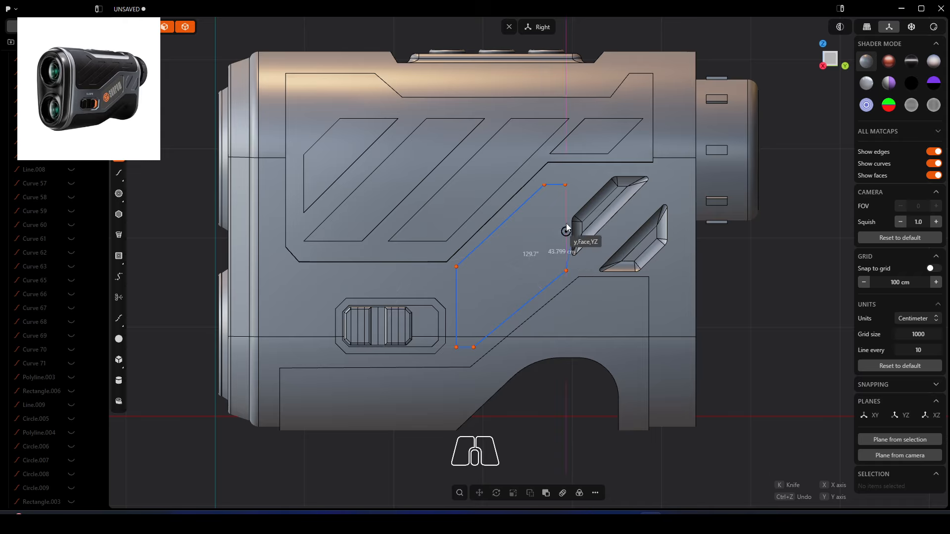
key(y)
click(567, 174)
right_click(566, 173)
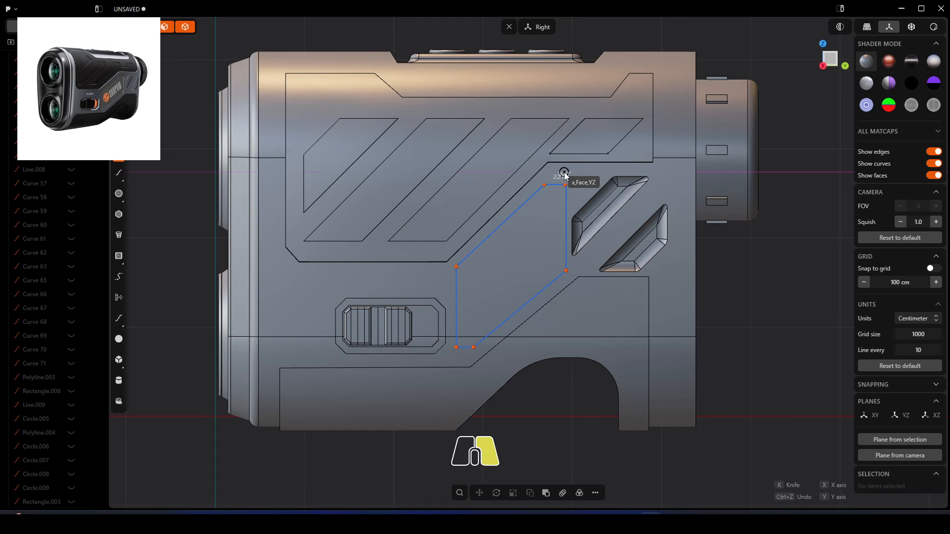
Trim the slanted outline's short top segment and overhanging end, and redraw the top edge as a line about 24 cm long
scroll(565, 179, up, 2)
scroll(565, 182, up, 3)
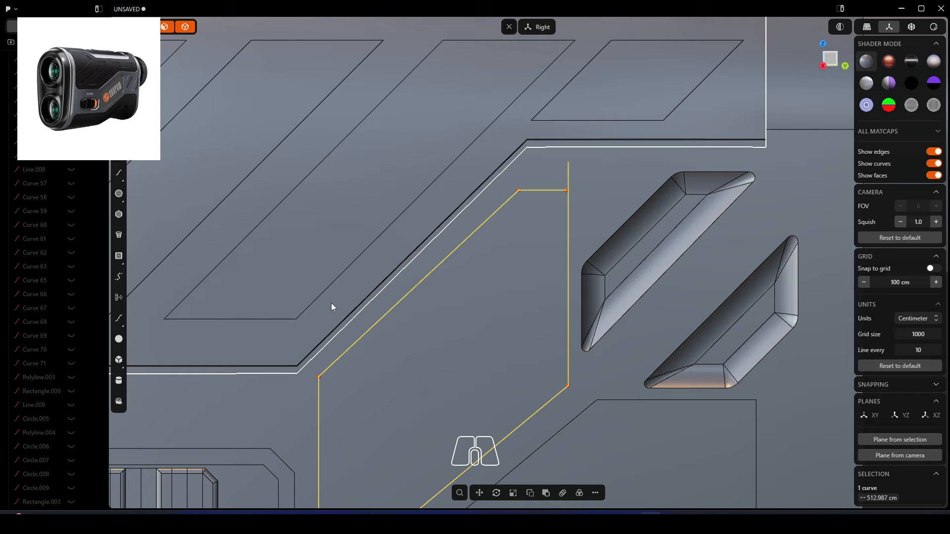
key(t)
click(555, 191)
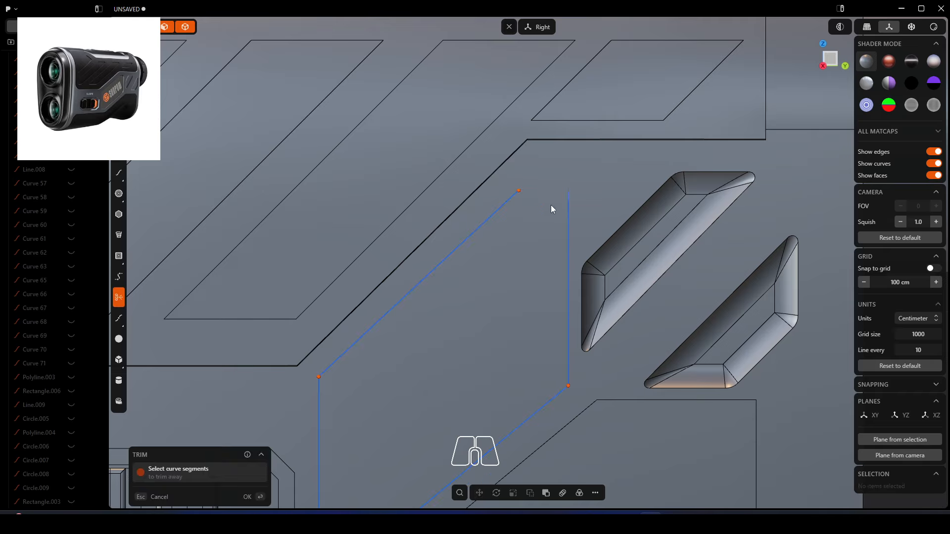
click(119, 153)
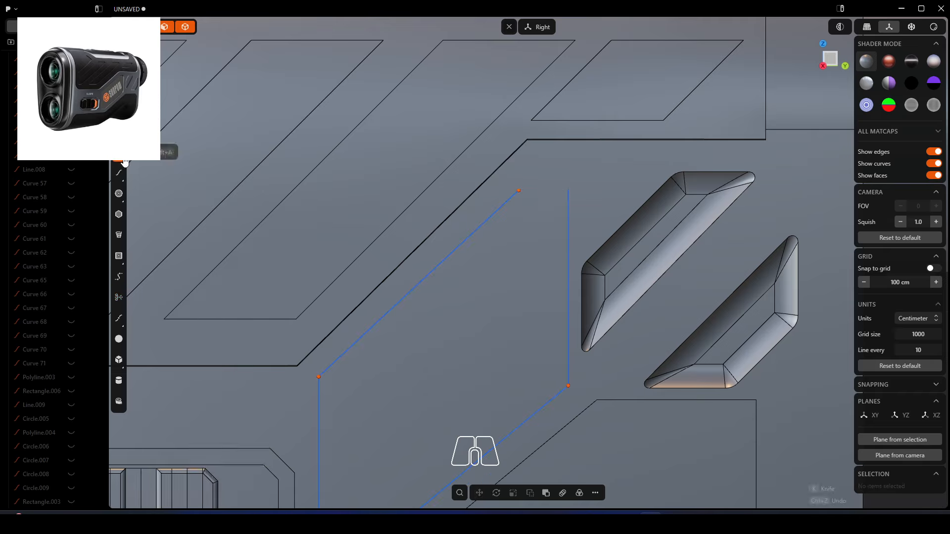
click(518, 190)
click(567, 191)
scroll(527, 257, down, 5)
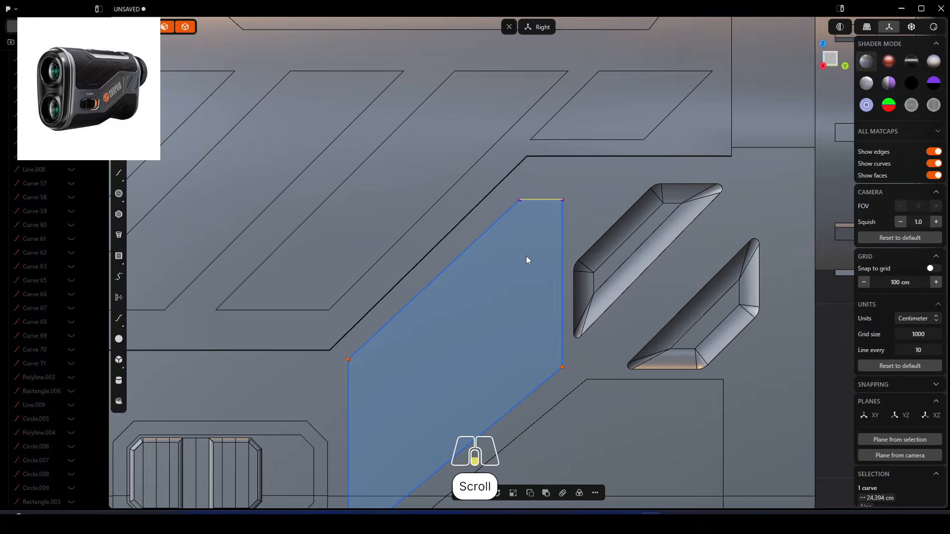
Undo the closing line and the slanted outline sketched on the side of the body
mouse_move(482, 287)
middle_down()
mouse_move(566, 294)
mouse_move(566, 197)
mouse_move(482, 275)
middle_up()
scroll(482, 275, down, 2)
scroll(482, 280, down, 2)
key(ctrl+z)
key(ctrl+z)
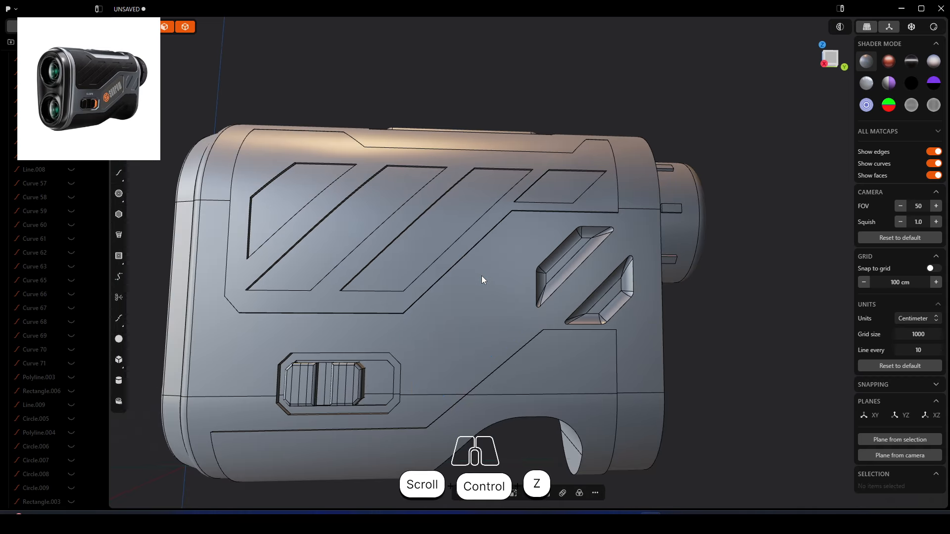
Turn on X-ray display in the Right view, and temporarily hide the main housing solid before showing it again
mouse_move(482, 275)
middle_down()
mouse_move(530, 292)
mouse_move(504, 304)
mouse_move(394, 246)
middle_up()
scroll(69, 452, down, 2)
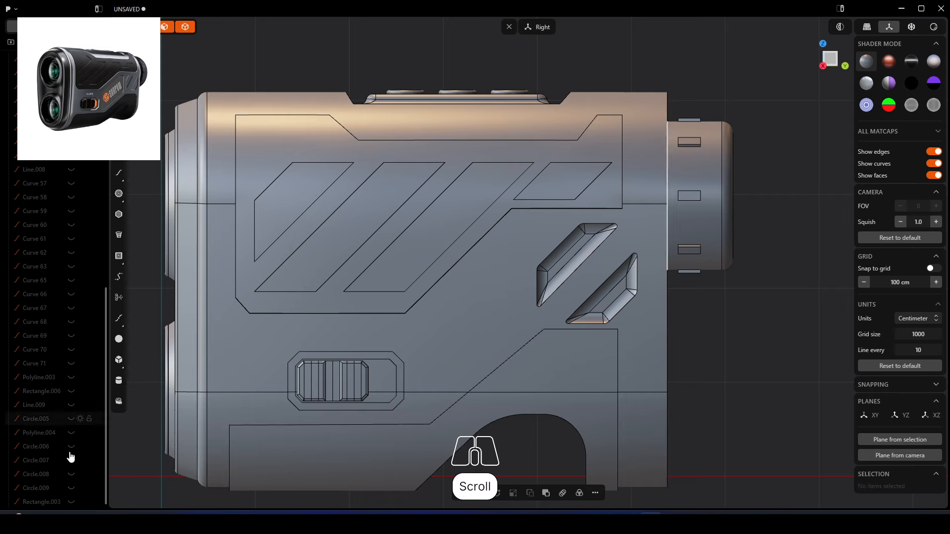
scroll(72, 495, up, 5)
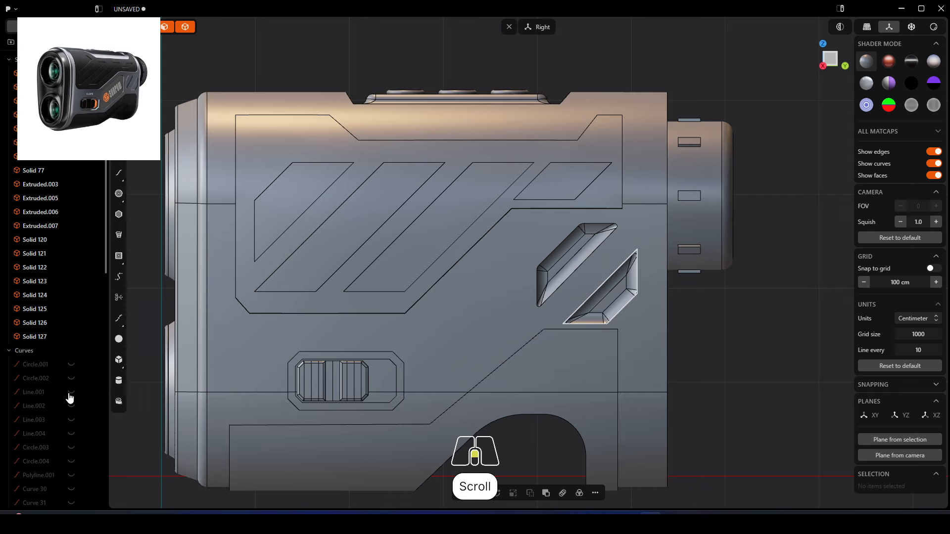
click(218, 126)
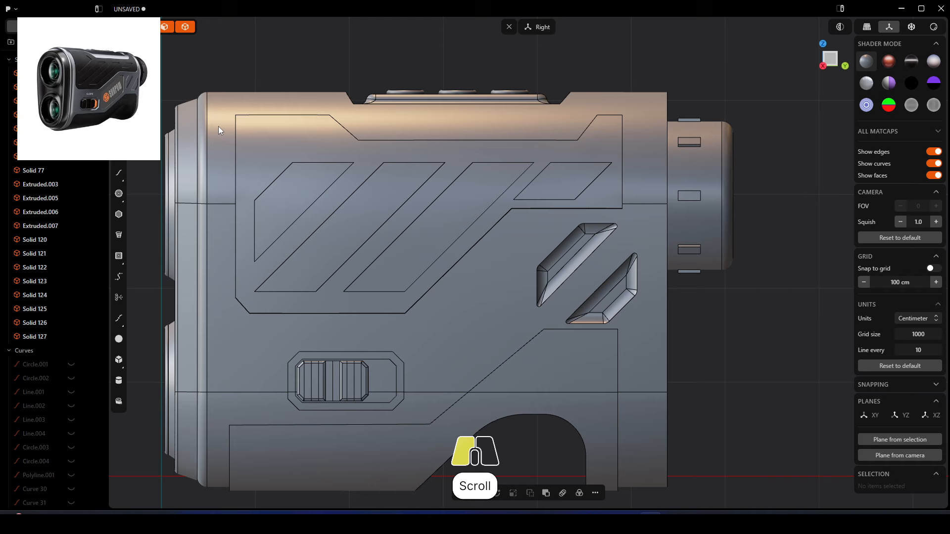
click(72, 170)
click(912, 27)
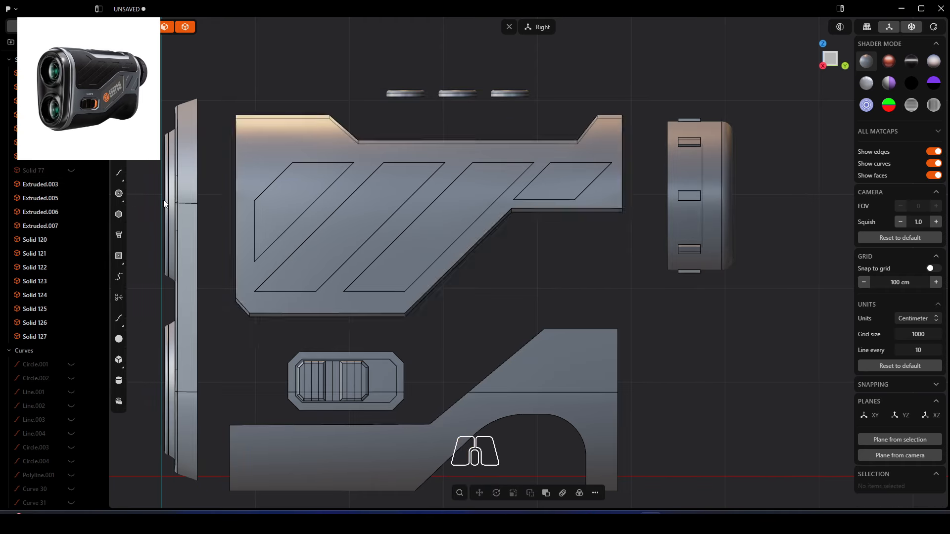
click(71, 171)
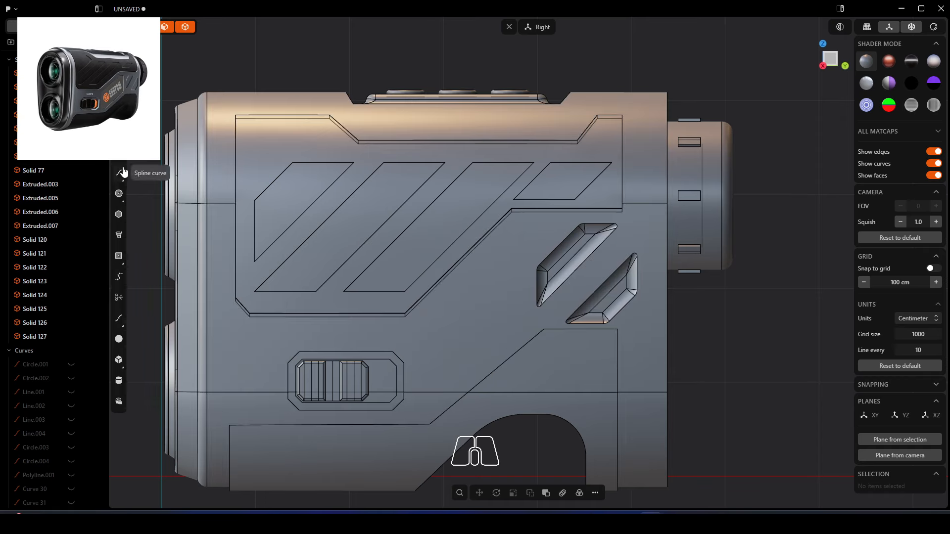
Redraw the slanted polyline outline beside the slide switch in the Right view, about 529 cm in total length
click(119, 153)
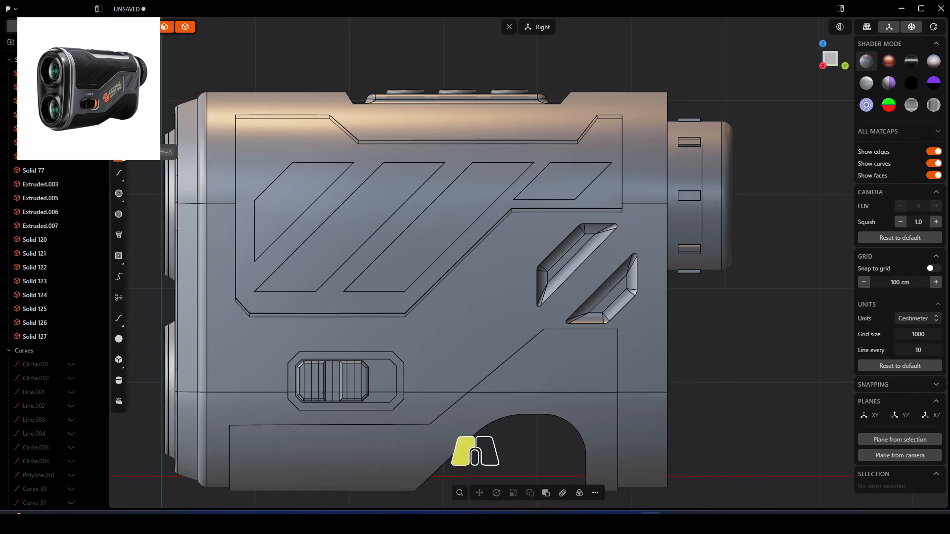
click(536, 223)
click(519, 224)
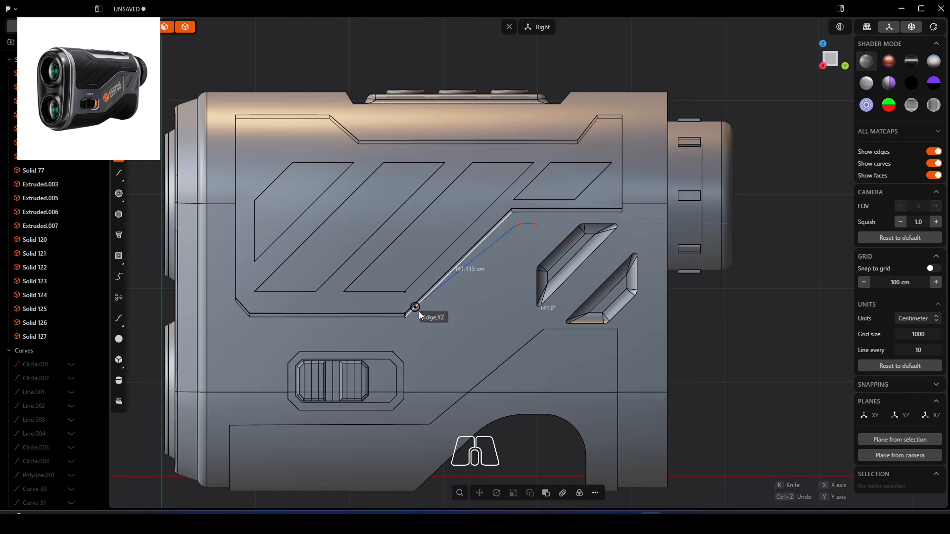
click(410, 327)
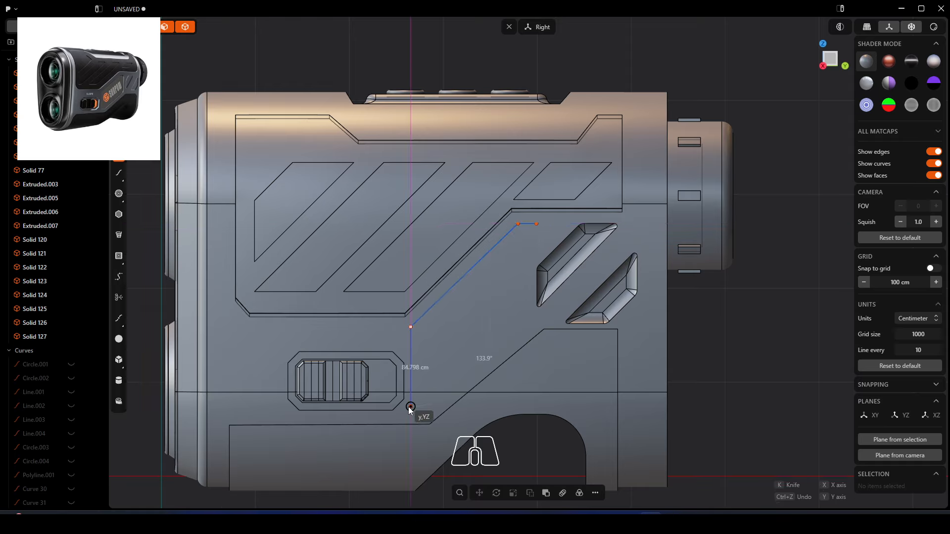
click(411, 407)
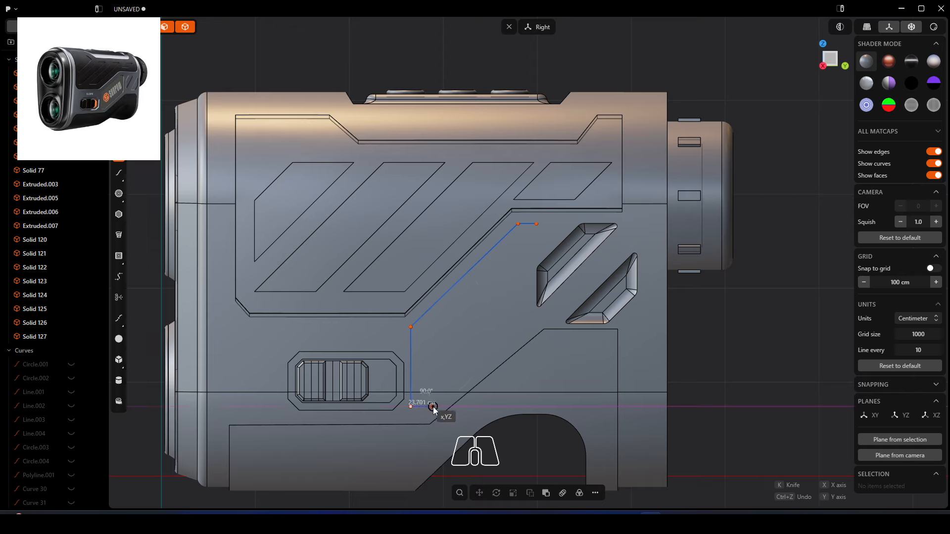
click(433, 407)
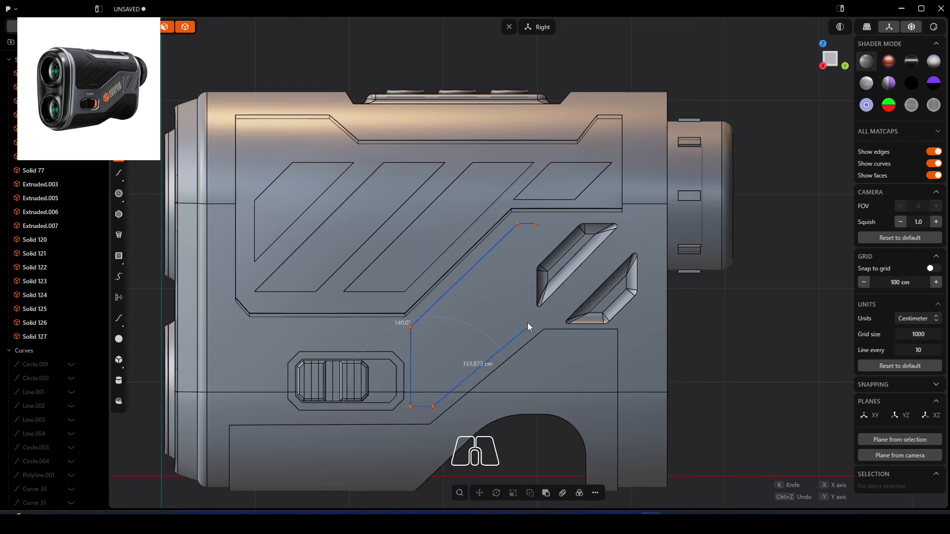
click(528, 328)
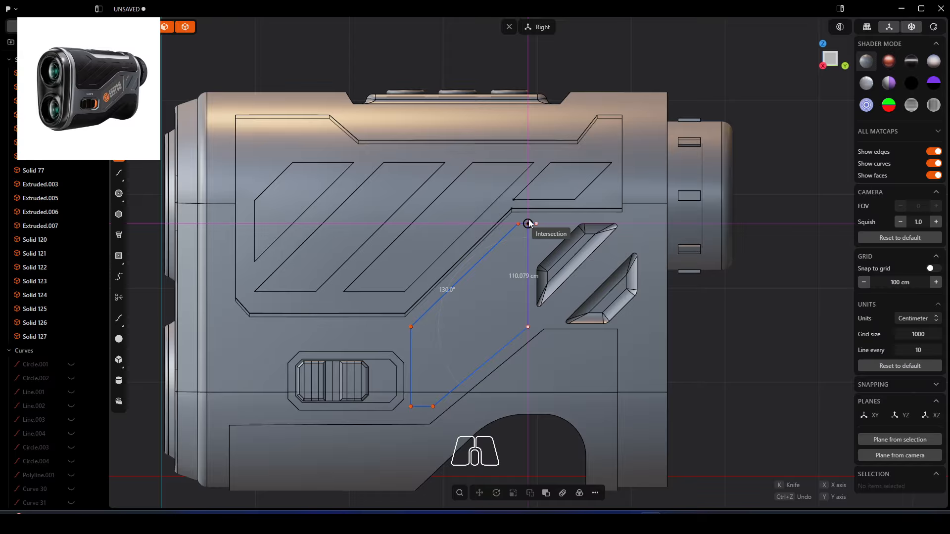
click(529, 224)
scroll(534, 226, up, 2)
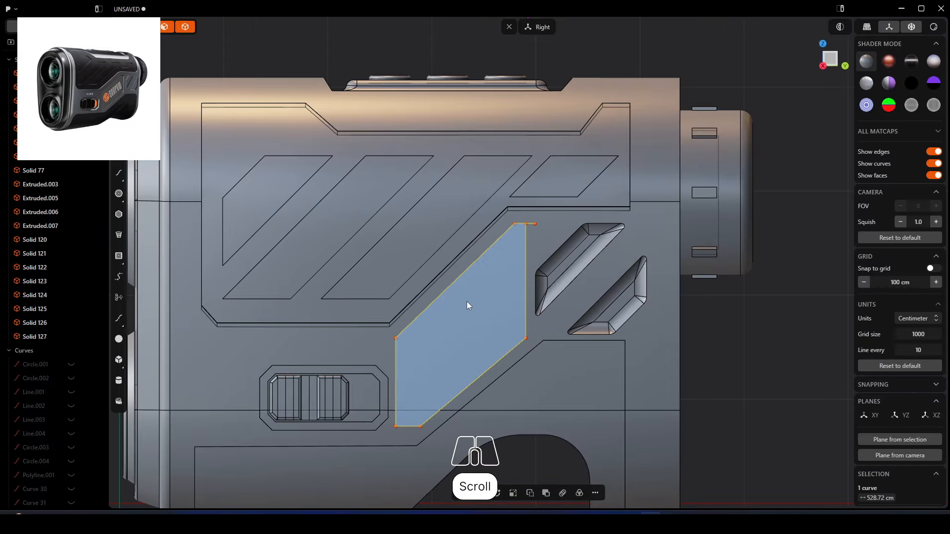
Undo the redrawn slanted outline and return to the Right view
middle_drag(468, 305, 515, 317)
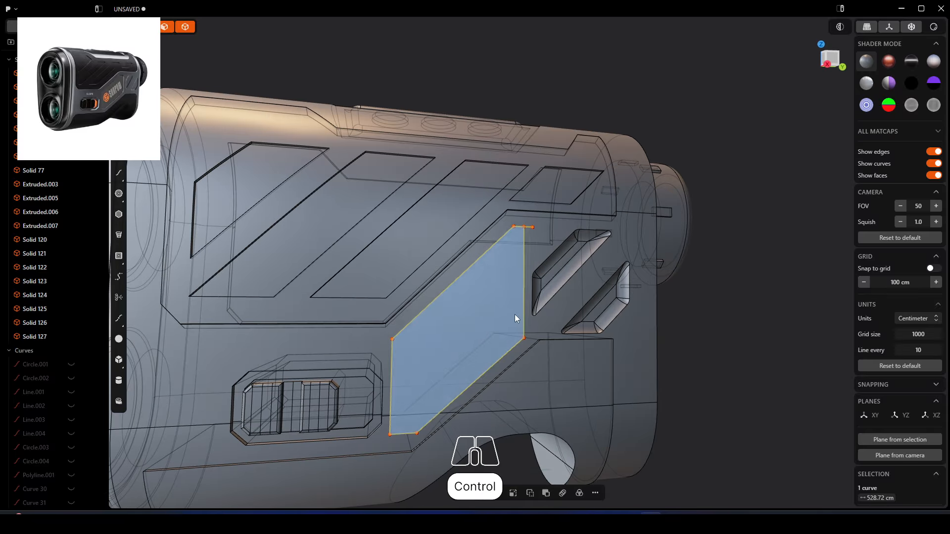
key(ctrl+z)
alt+middle_drag(461, 334, 528, 337)
scroll(528, 337, down, 5)
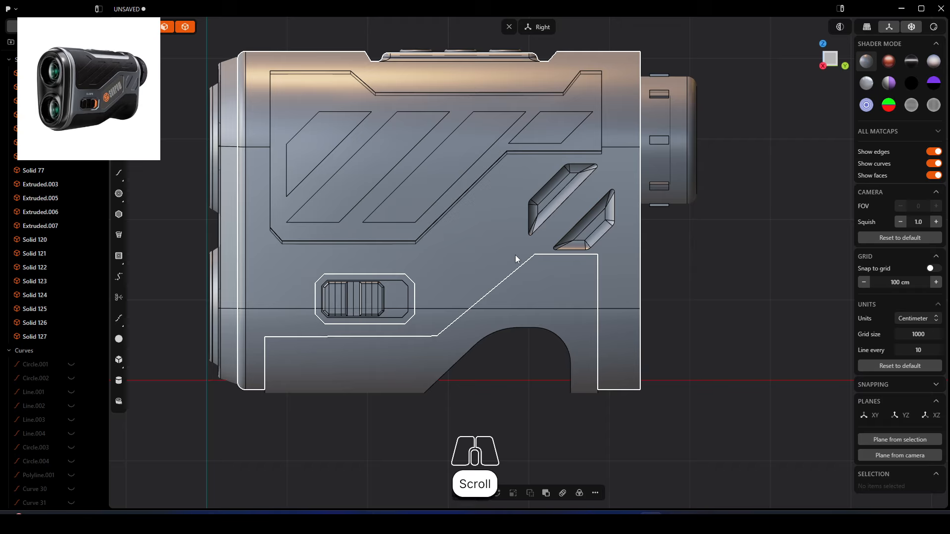
Hide the main housing solid and draw a closed slanted polyline between the side panels in the Right view, about 516 cm in total length
click(487, 254)
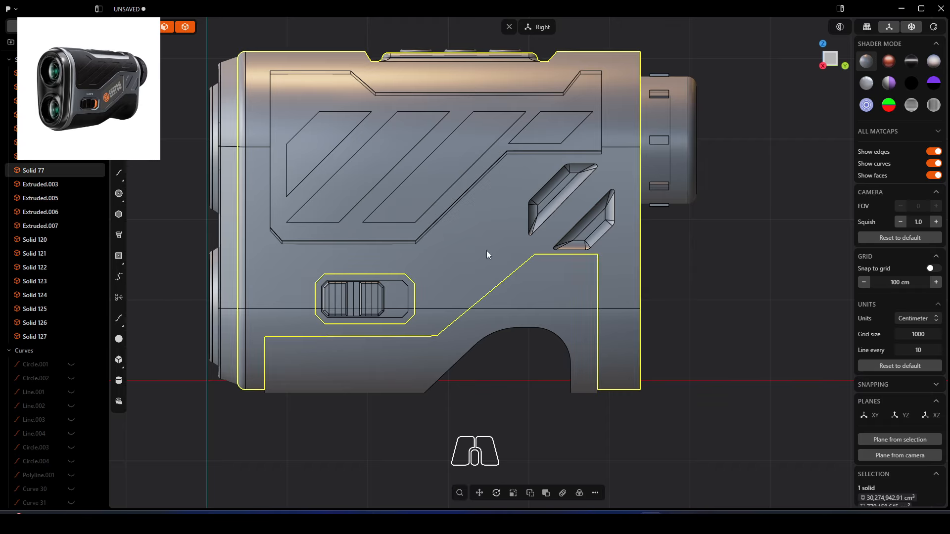
click(71, 170)
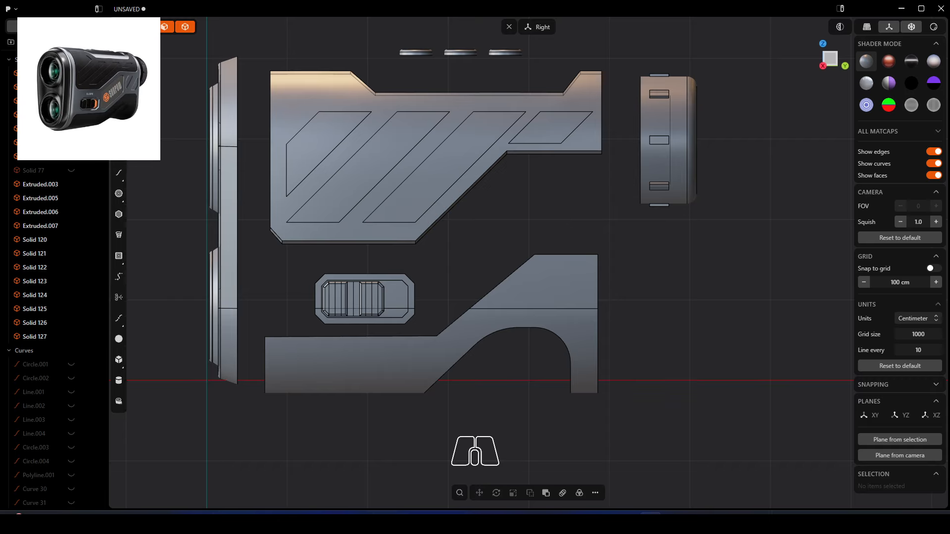
click(119, 157)
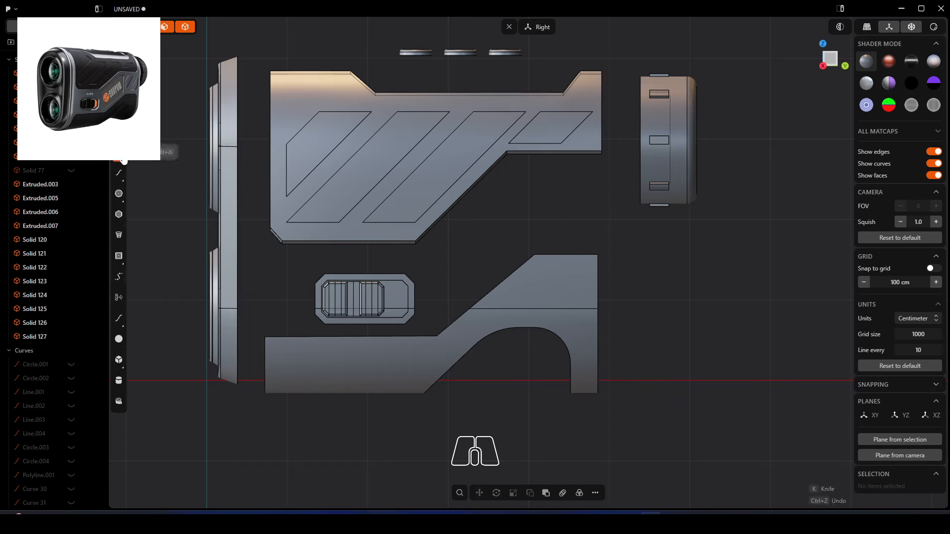
click(525, 167)
click(510, 168)
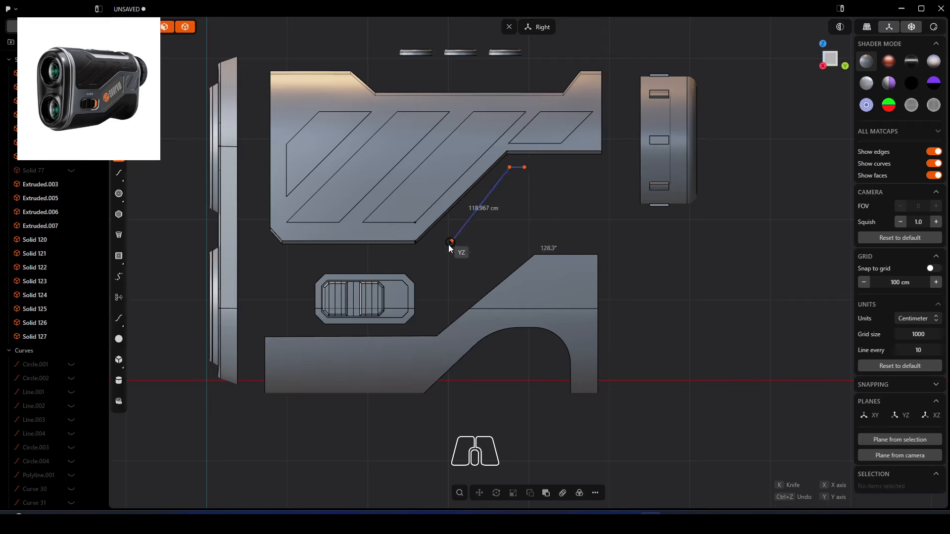
click(423, 251)
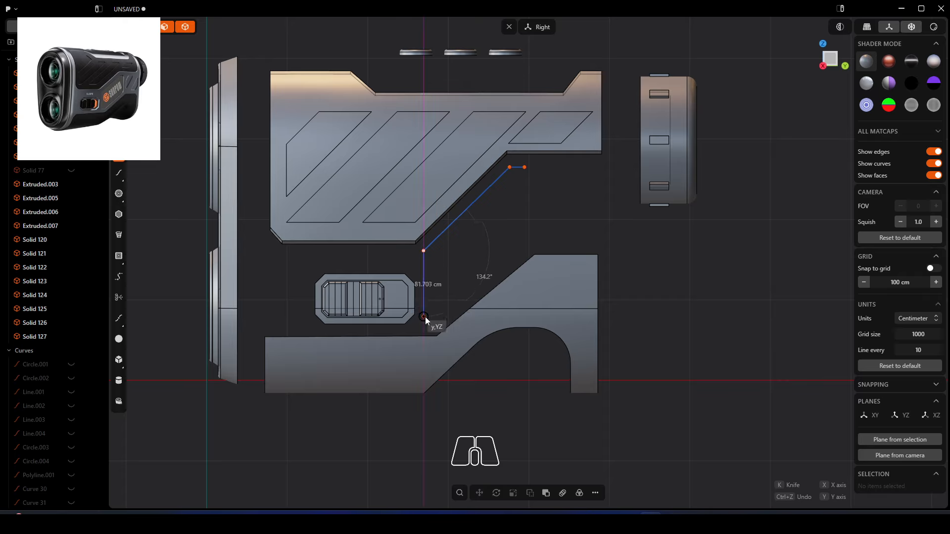
click(423, 317)
click(441, 317)
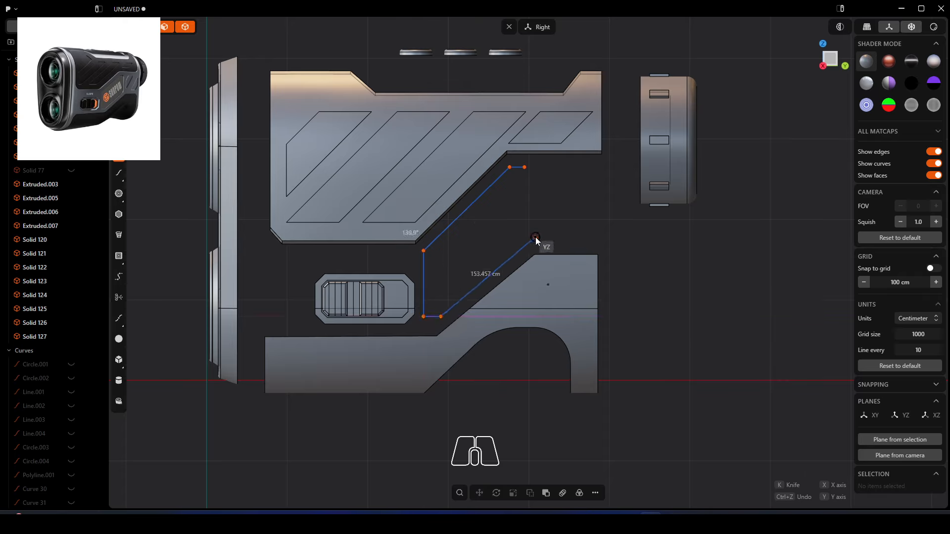
click(531, 241)
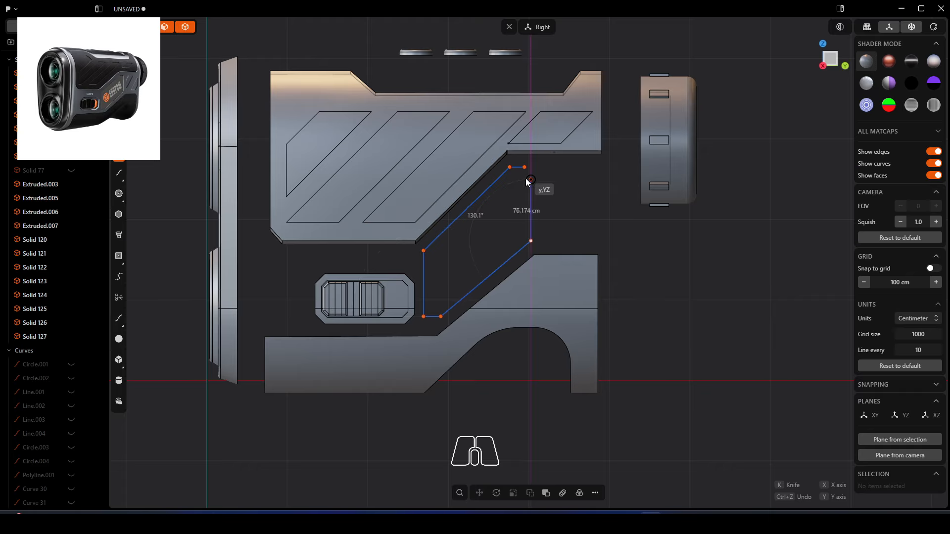
scroll(531, 168, up, 2)
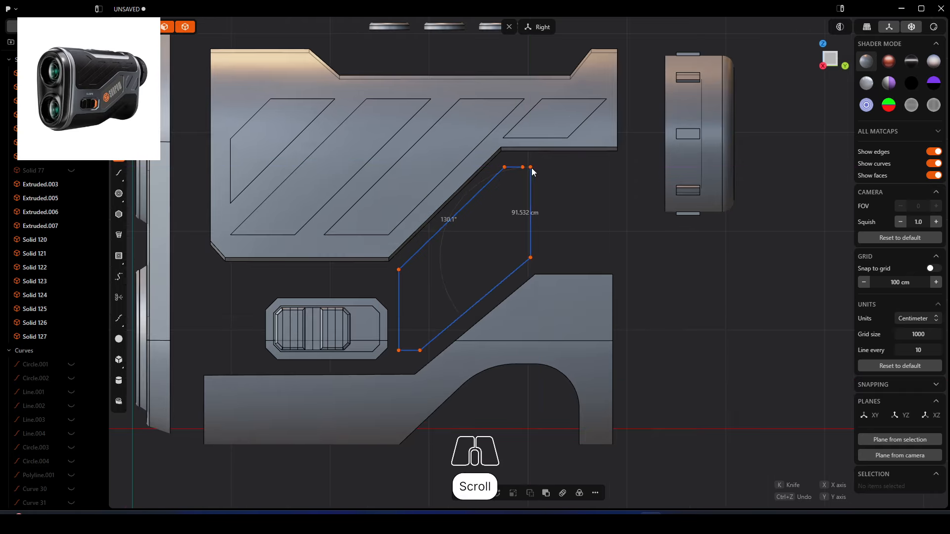
click(531, 167)
scroll(423, 301, down, 1)
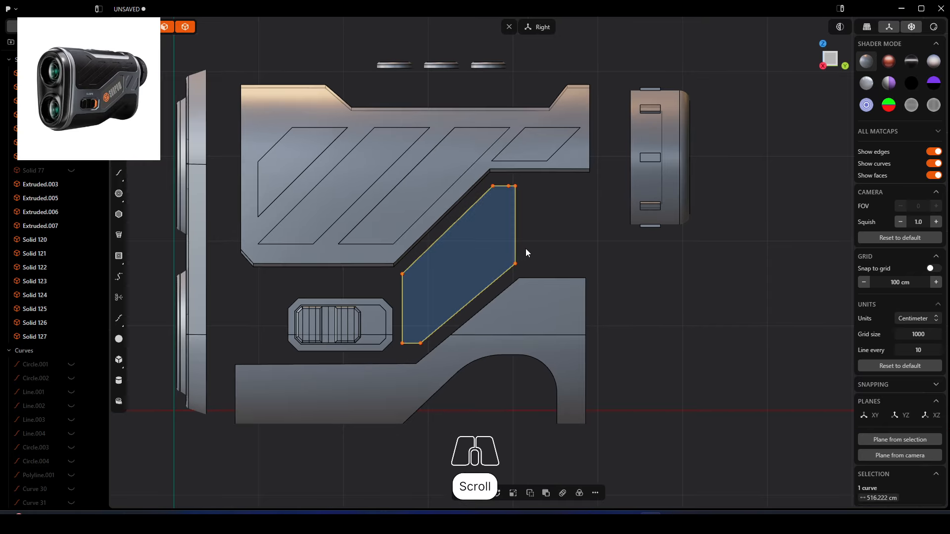
Show the main housing again and move the slanted outline's three rear control points forward, clear of the bevelled grooves
click(71, 170)
middle_drag(376, 233, 550, 257)
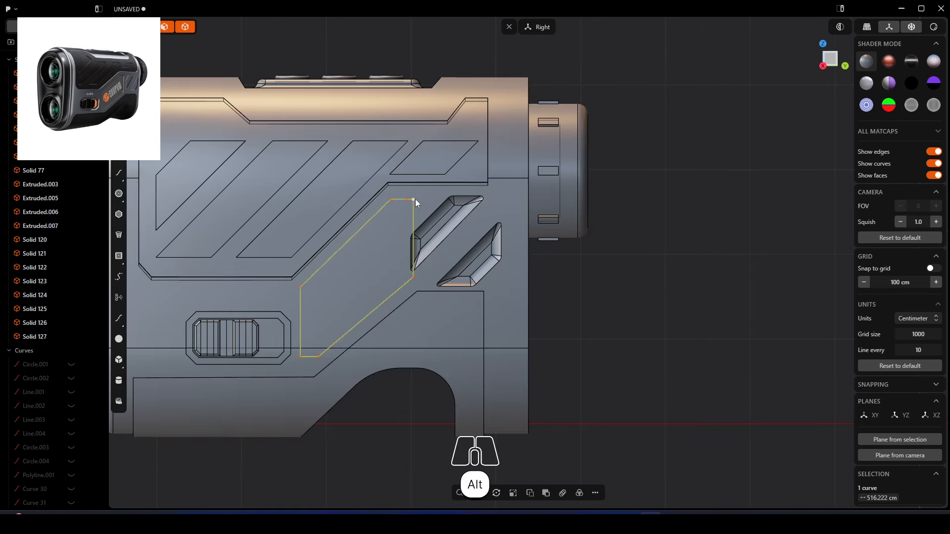
key(1)
click(431, 201)
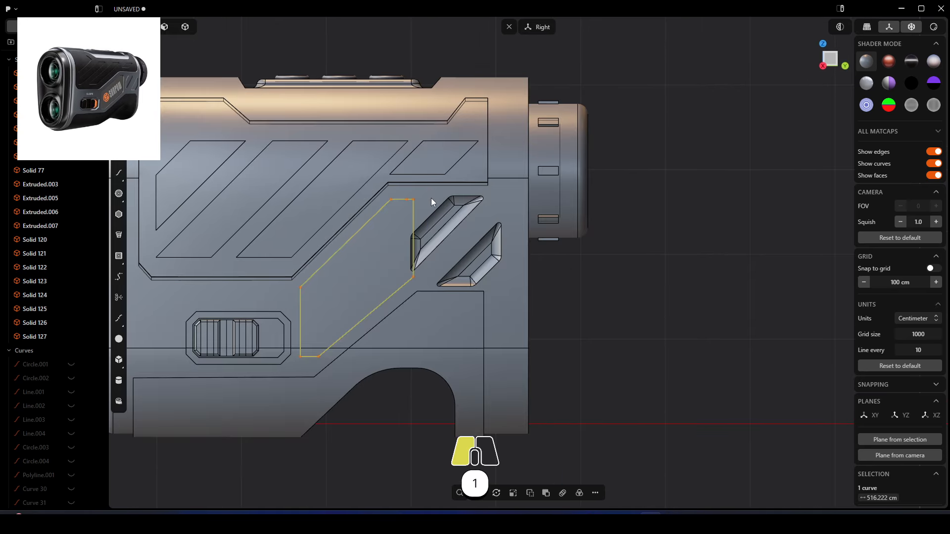
drag(432, 200, 400, 294)
key(g)
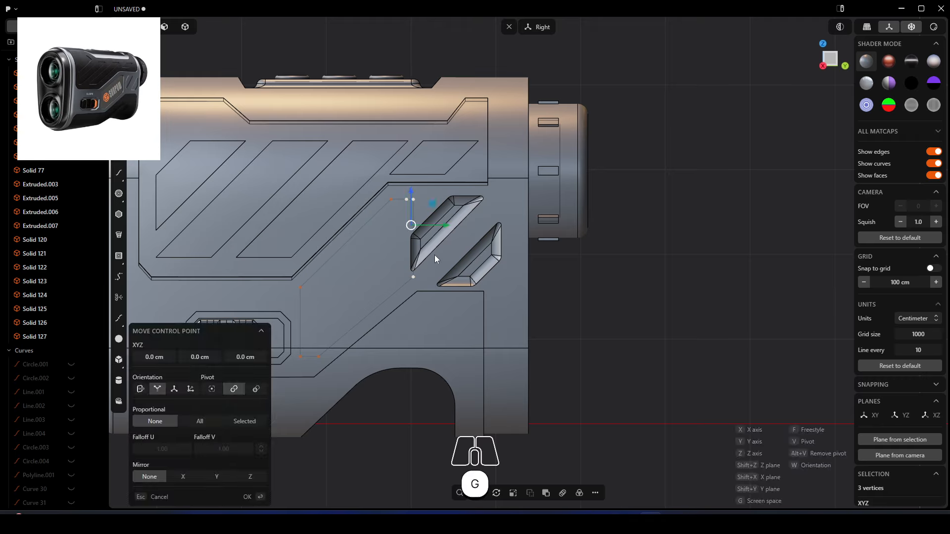
drag(443, 226, 407, 261)
click(400, 269)
key(g)
Cut the main housing solid with the slanted outline to separate the logo panel
middle_drag(403, 306, 444, 315)
middle_drag(387, 272, 588, 274)
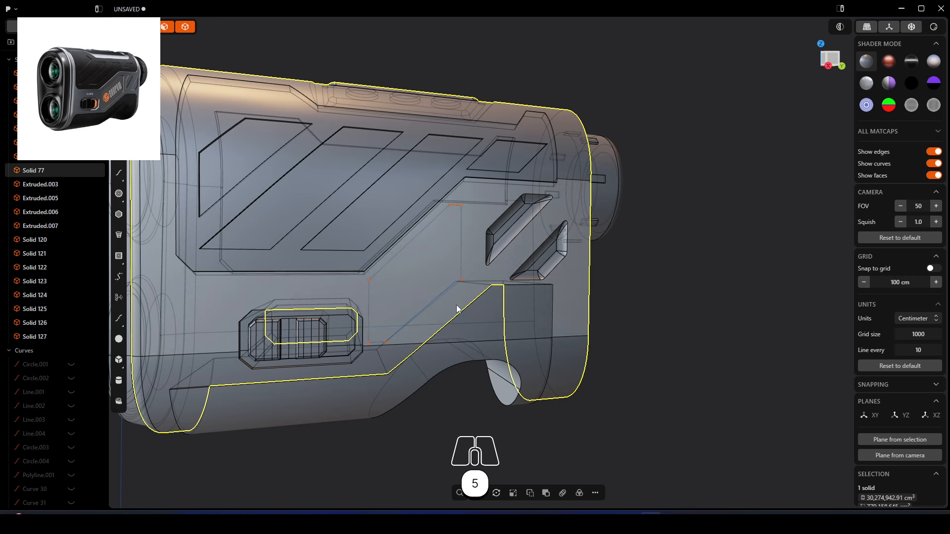
key(c)
click(459, 257)
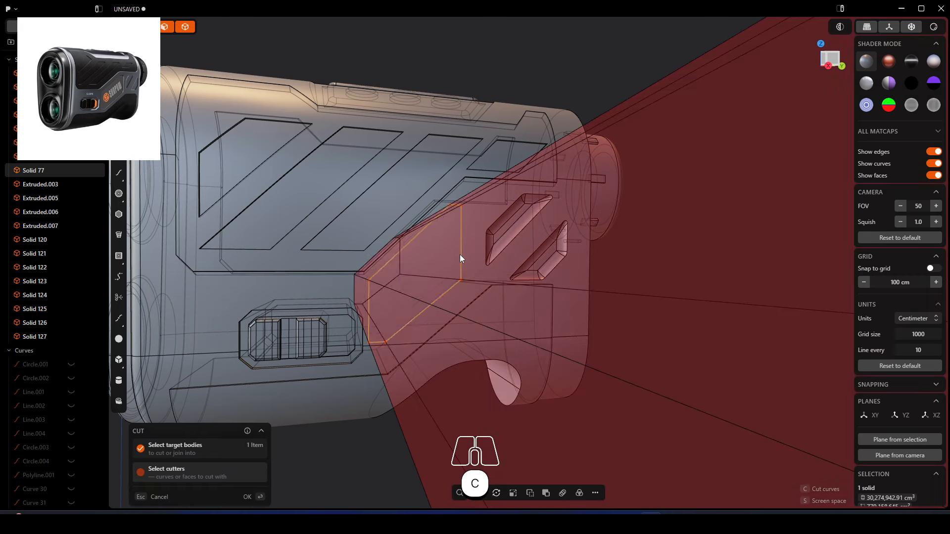
click(248, 497)
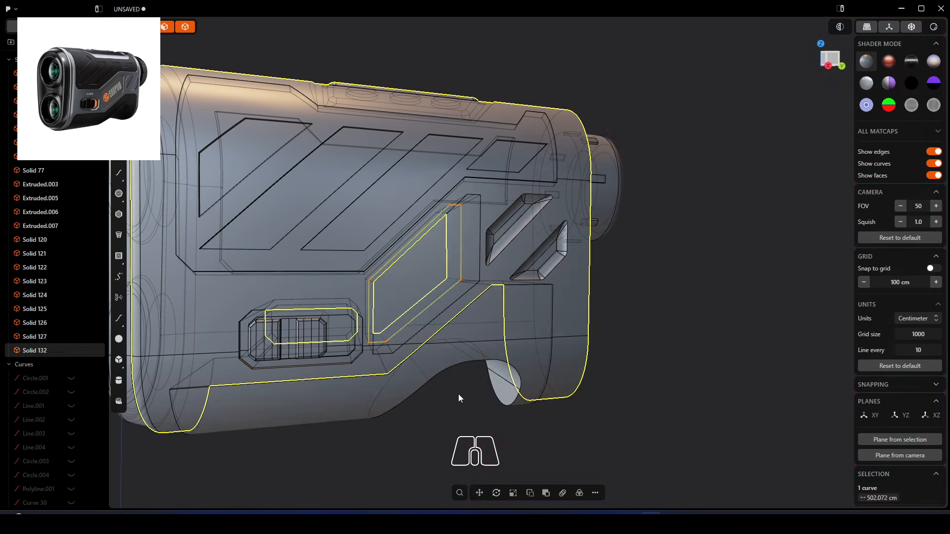
Try to push the logo panel's large outer face inward by about 4.1 cm
click(453, 275)
middle_drag(438, 275, 473, 280)
click(419, 272)
click(442, 237)
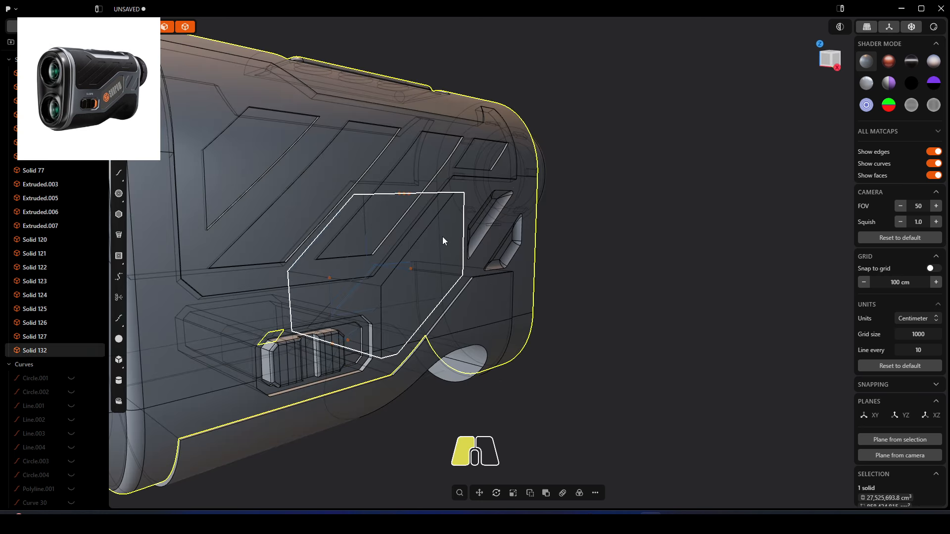
click(453, 233)
drag(474, 237, 468, 236)
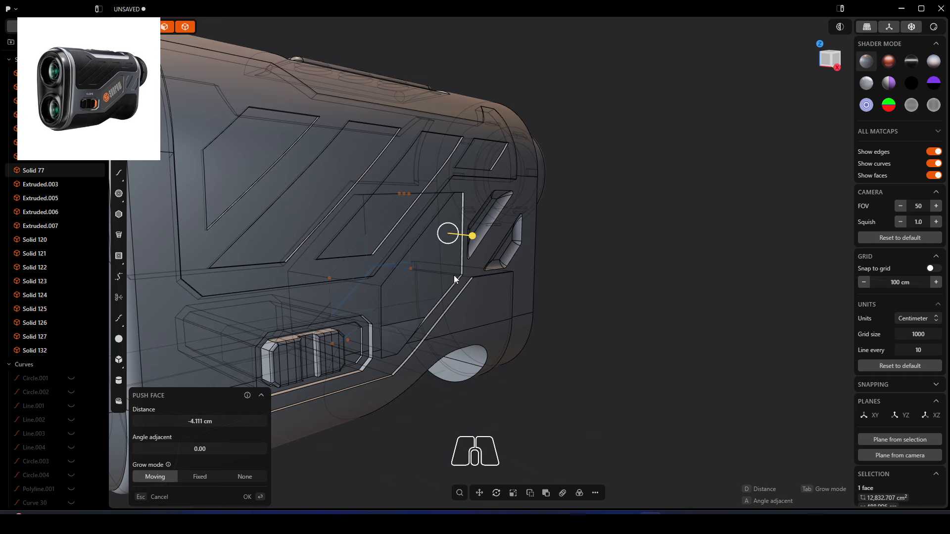
middle_drag(453, 276, 408, 304)
right_click(453, 415)
middle_drag(453, 415, 480, 357)
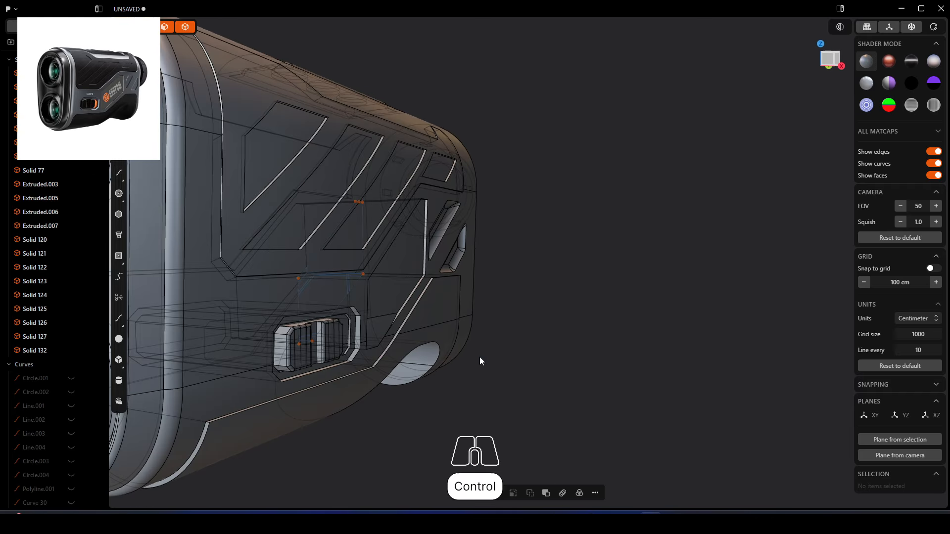
key(ctrl+z)
Push the logo panel's large outer face and the small face at its lower end inward together by about 6.5 cm
shift+click(373, 341)
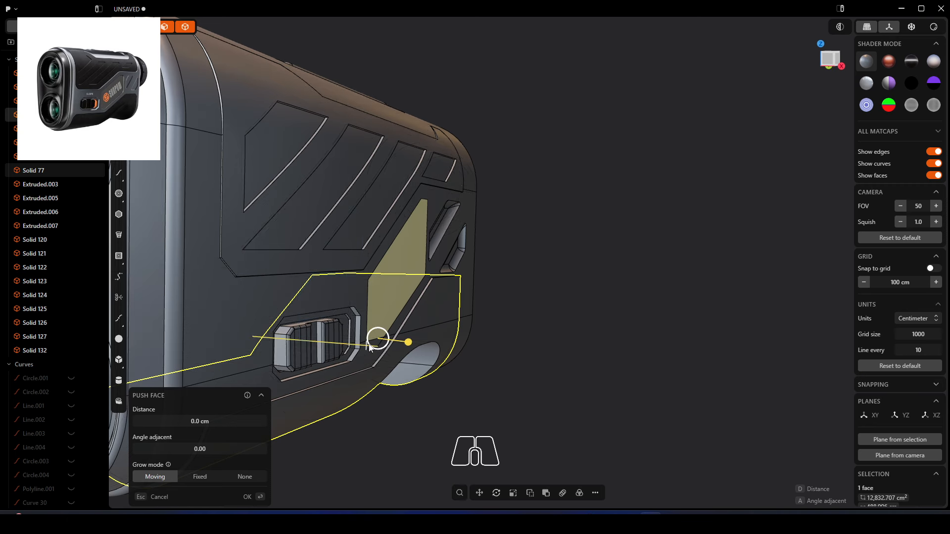
scroll(371, 346, up, 2)
click(371, 348)
click(384, 348)
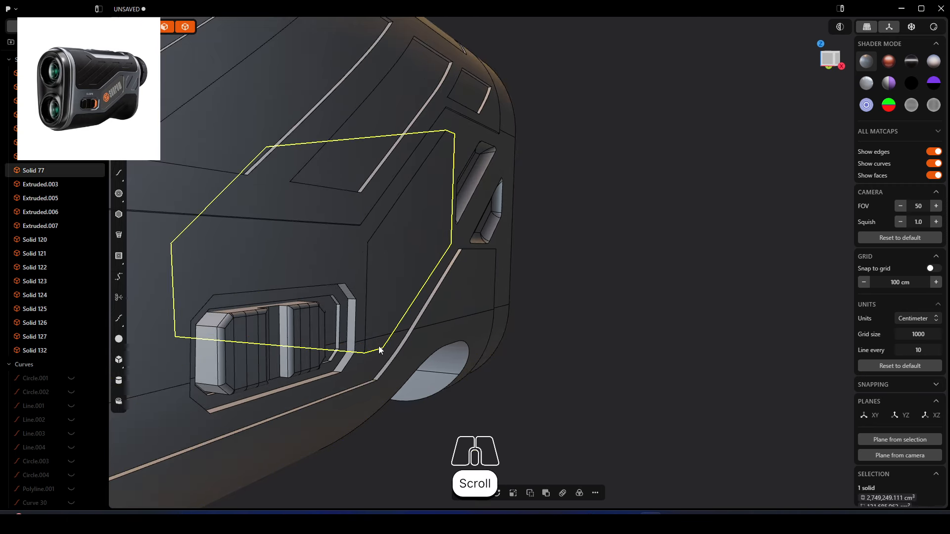
click(380, 349)
click(381, 349)
shift+click(414, 254)
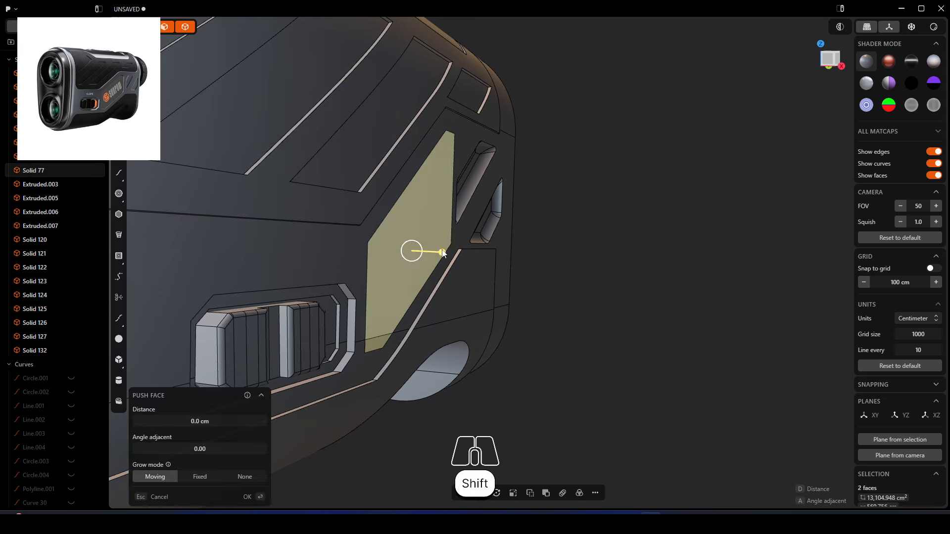
drag(443, 252, 436, 253)
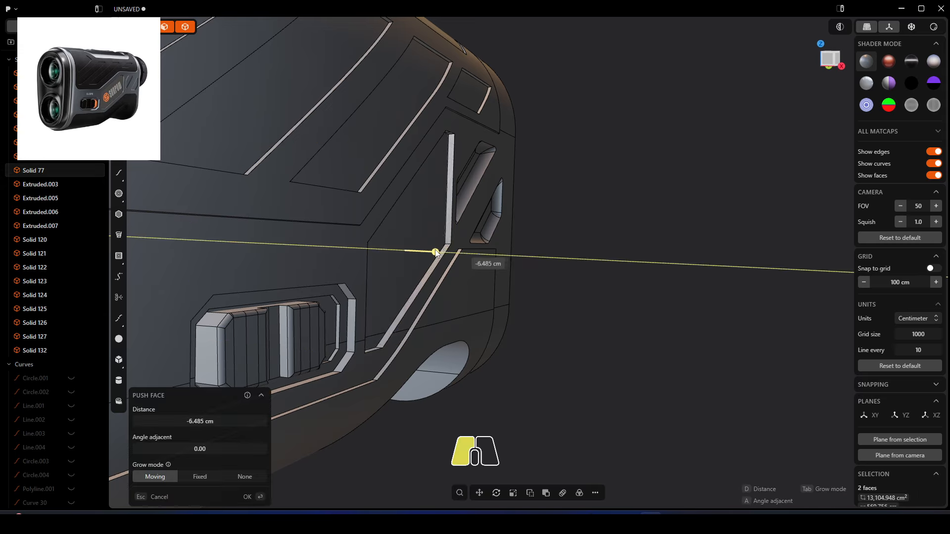
right_click(577, 248)
Join the main housing and the recessed logo panel into one solid with a Boolean union
middle_drag(588, 278, 513, 246)
scroll(539, 209, up, 2)
scroll(537, 205, up, 2)
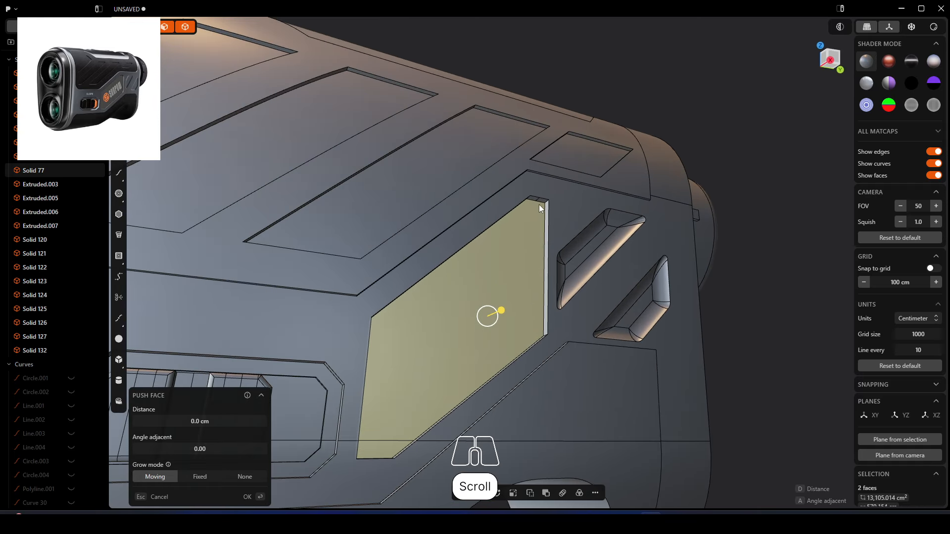
click(681, 93)
click(664, 178)
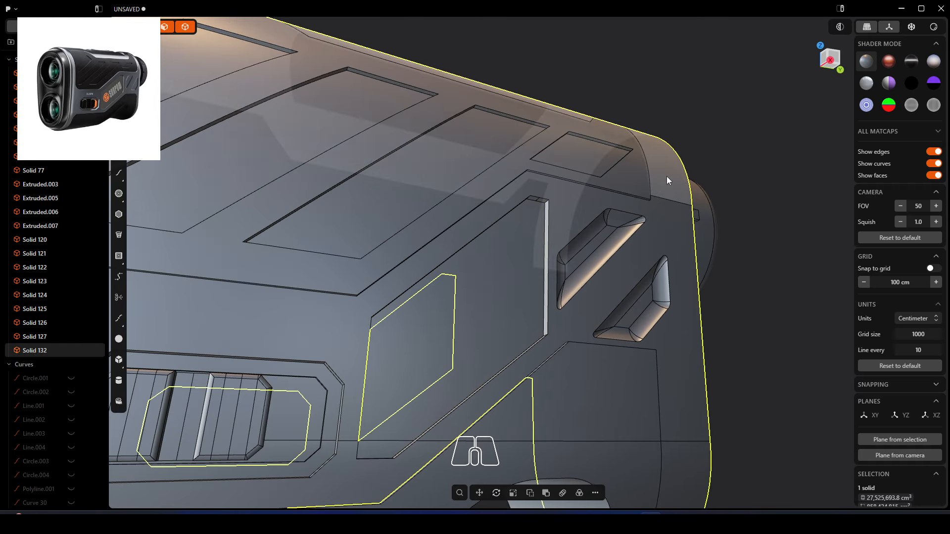
key(q)
click(510, 301)
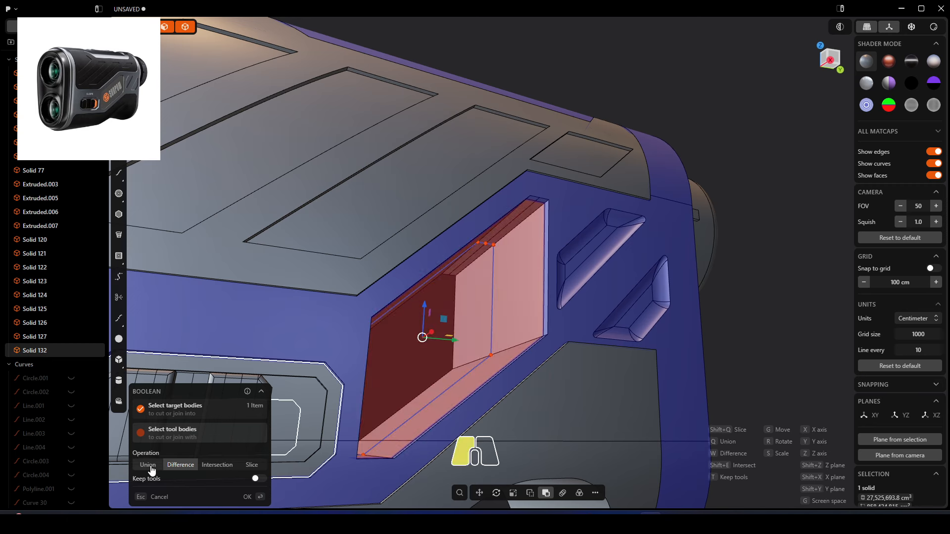
click(247, 497)
scroll(652, 224, up, 3)
scroll(576, 211, up, 1)
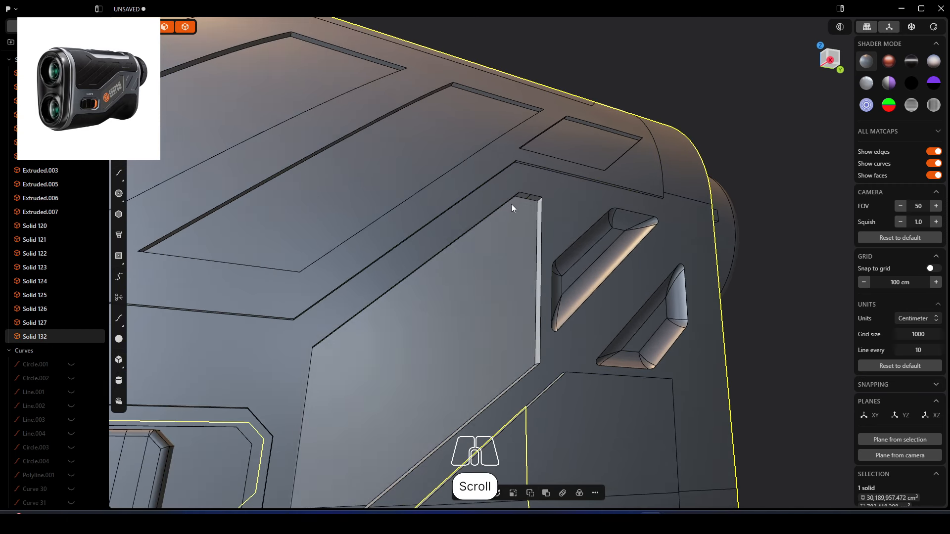
click(538, 212)
key(b)
scroll(537, 212, up, 2)
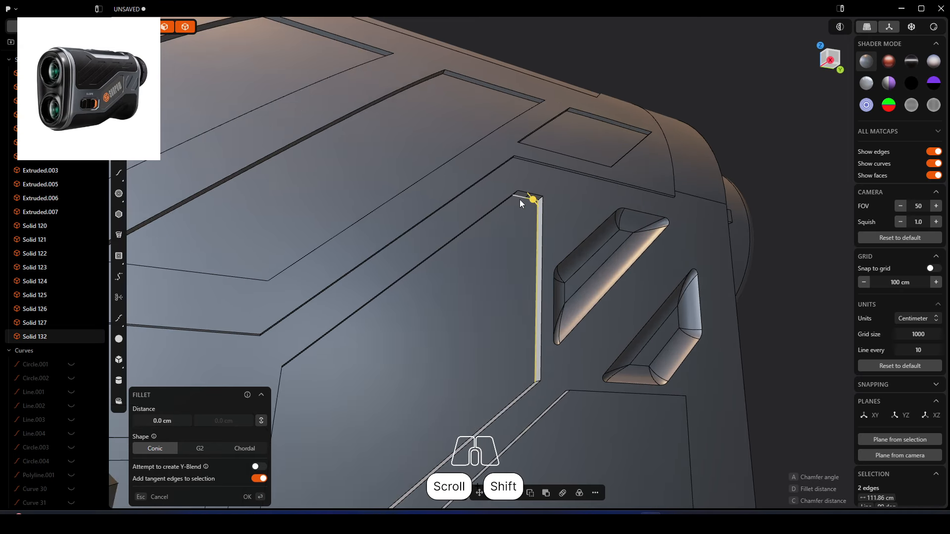
shift+click(526, 195)
middle_drag(526, 196, 361, 385)
shift+click(476, 239)
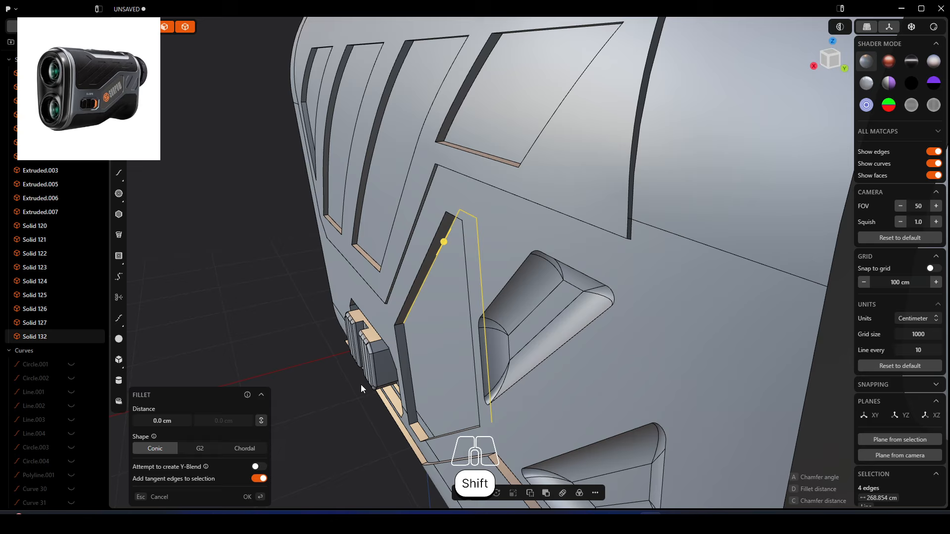
shift+click(405, 345)
middle_drag(406, 346, 585, 284)
Fillet the six short corner edges of the logo recess by about 5.7 cm
click(466, 223)
shift+click(425, 221)
shift+click(397, 323)
shift+click(436, 398)
key(ctrl+z)
shift+click(438, 402)
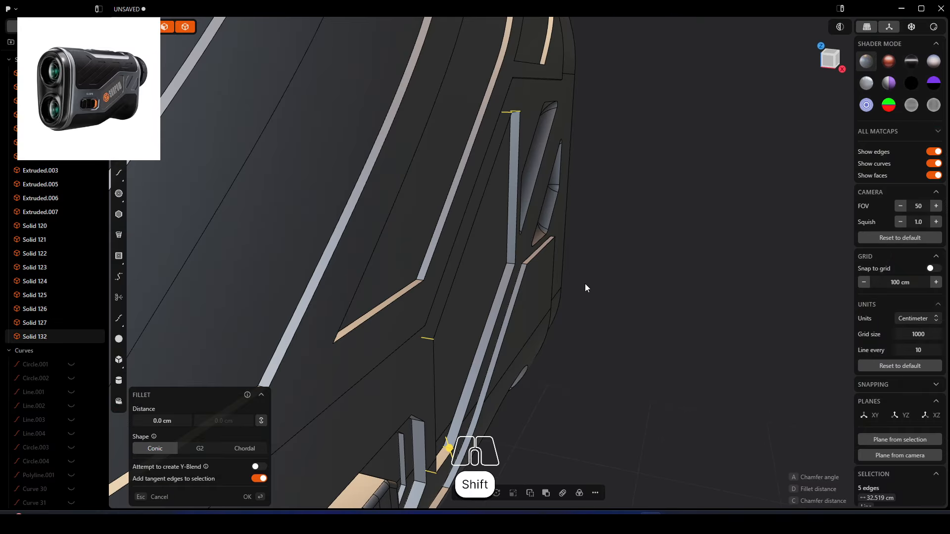
shift+click(511, 264)
drag(511, 261, 502, 261)
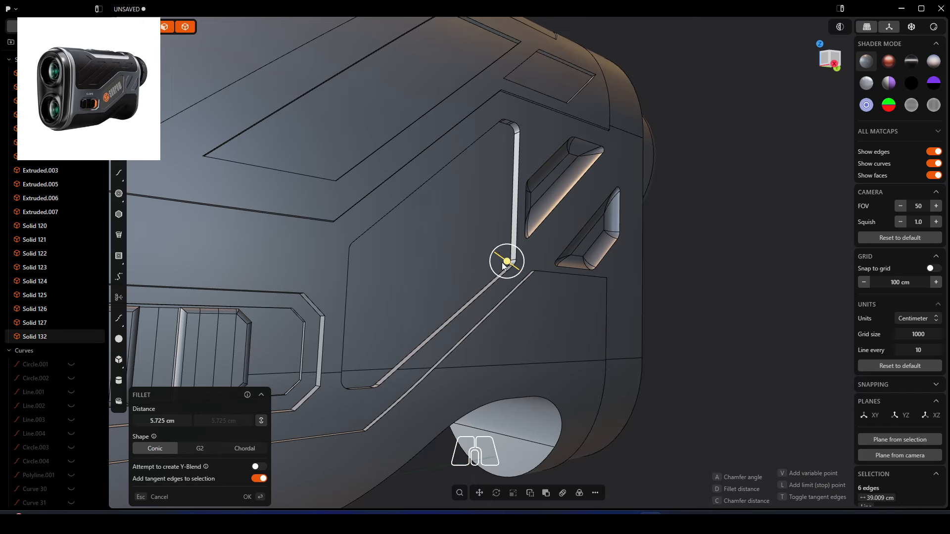
right_click(729, 198)
Push the logo recess's two floor faces slightly outward to make the recess shallower
mouse_move(457, 253)
middle_down()
mouse_move(427, 251)
mouse_move(455, 254)
middle_up()
click(455, 254)
middle_drag(400, 288, 452, 262)
shift+click(383, 382)
middle_drag(431, 316, 450, 271)
drag(422, 370, 429, 371)
right_click(574, 293)
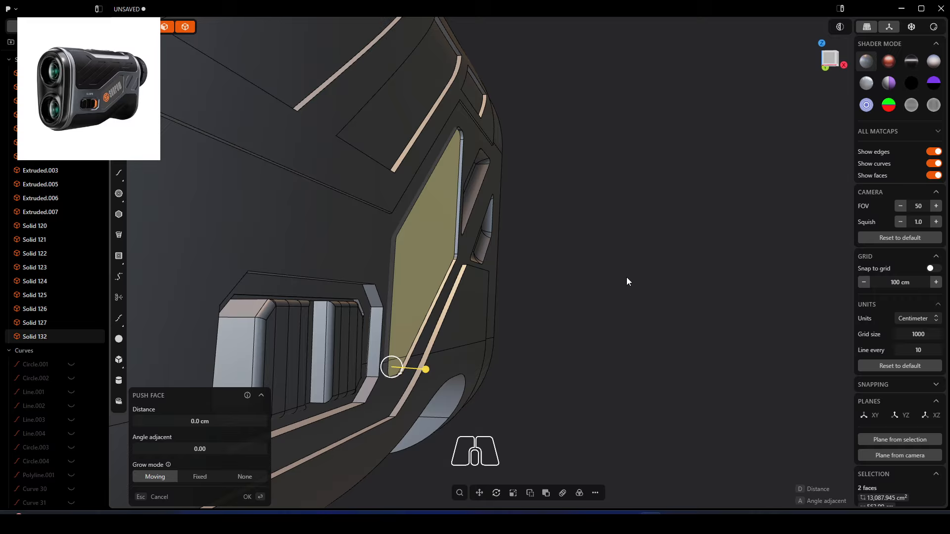
right_click(631, 296)
click(632, 299)
Examine the rangefinder's side with the finished logo recess from a distance
scroll(525, 275, down, 5)
middle_drag(526, 275, 564, 269)
scroll(441, 287, down, 3)
scroll(658, 268, up, 2)
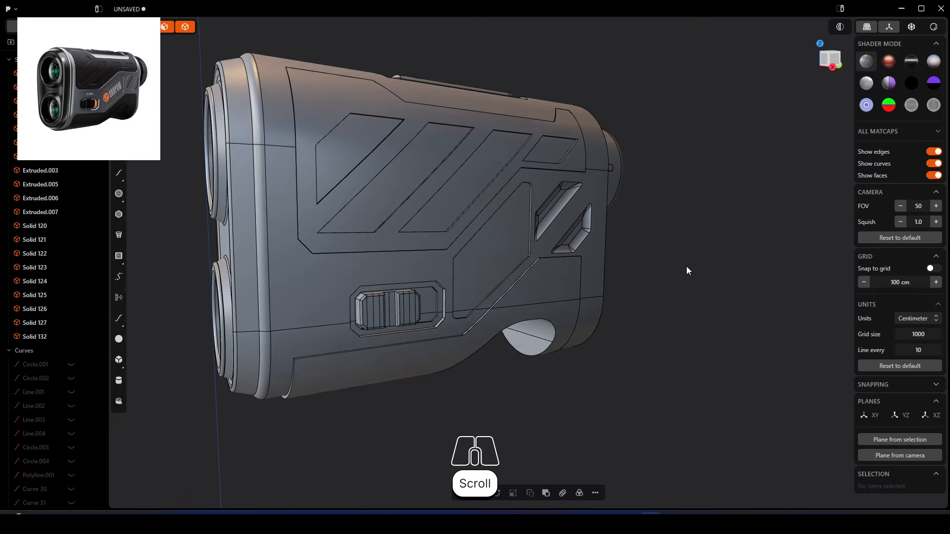
right_drag(687, 266, 709, 313)
scroll(696, 286, down, 3)
scroll(746, 284, down, 2)
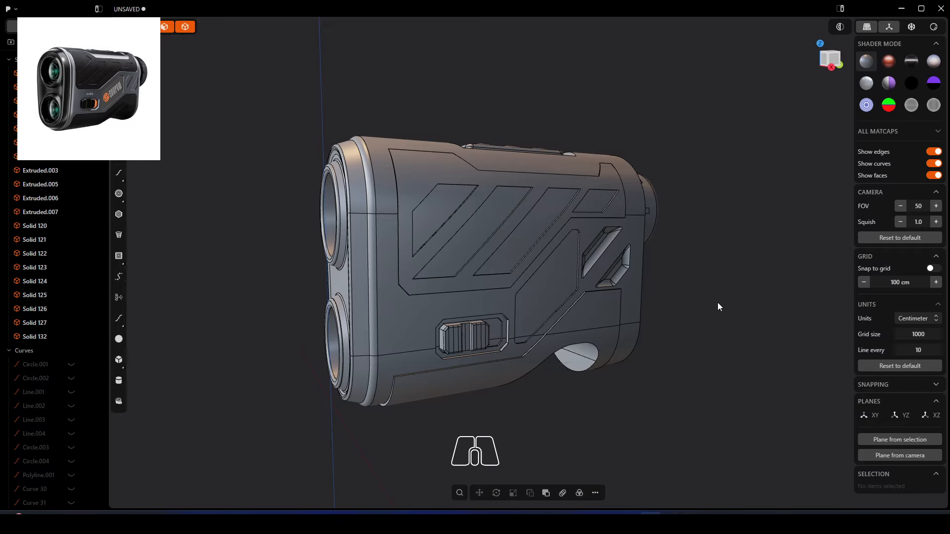
Fillet the two upper edges of the sloped ends of the button recess on top of the housing
middle_drag(718, 302, 716, 342)
scroll(597, 139, up, 5)
click(567, 141)
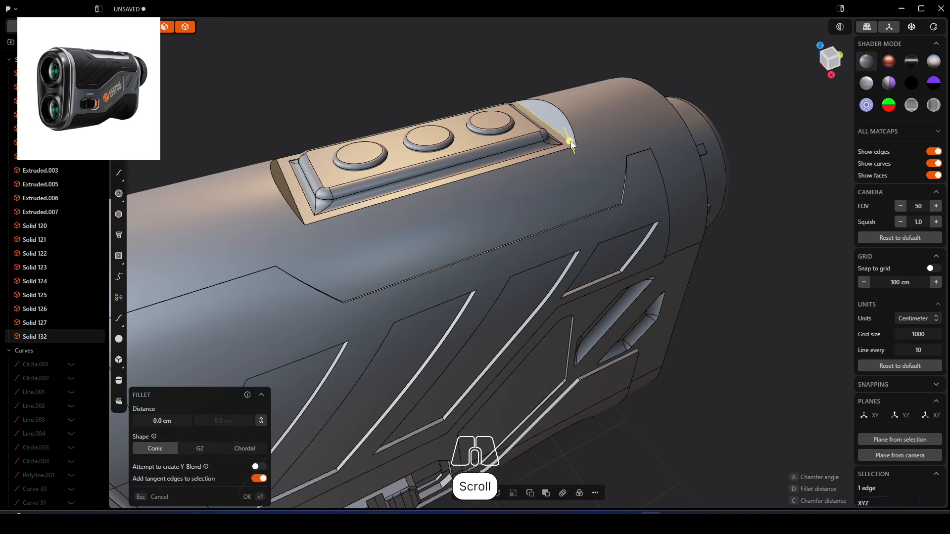
shift+click(292, 196)
drag(295, 196, 313, 162)
right_click(426, 72)
middle_drag(480, 205, 502, 180)
scroll(502, 179, down, 4)
right_drag(611, 271, 587, 219)
middle_drag(677, 303, 681, 299)
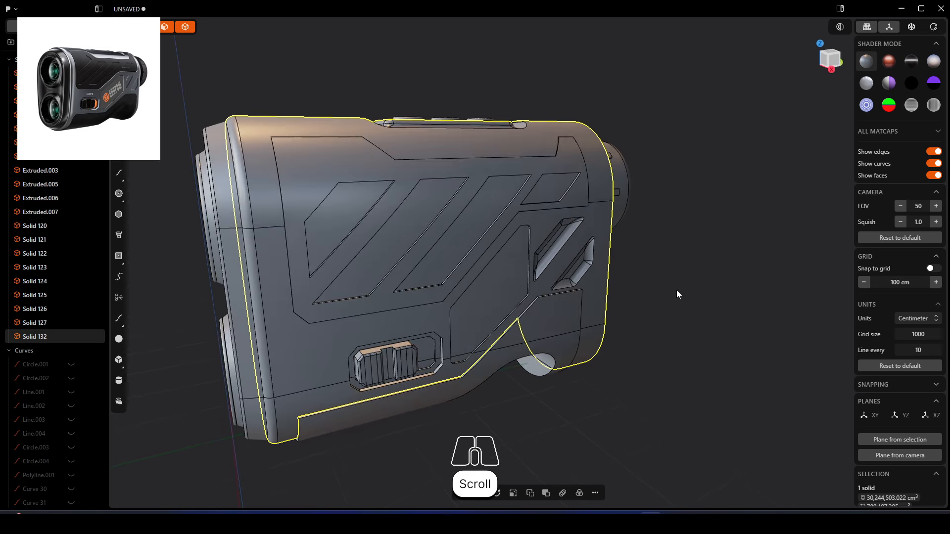
Chamfer the short corner edges of the four slanted recesses in the upper side panel by a small distance
scroll(539, 187, up, 5)
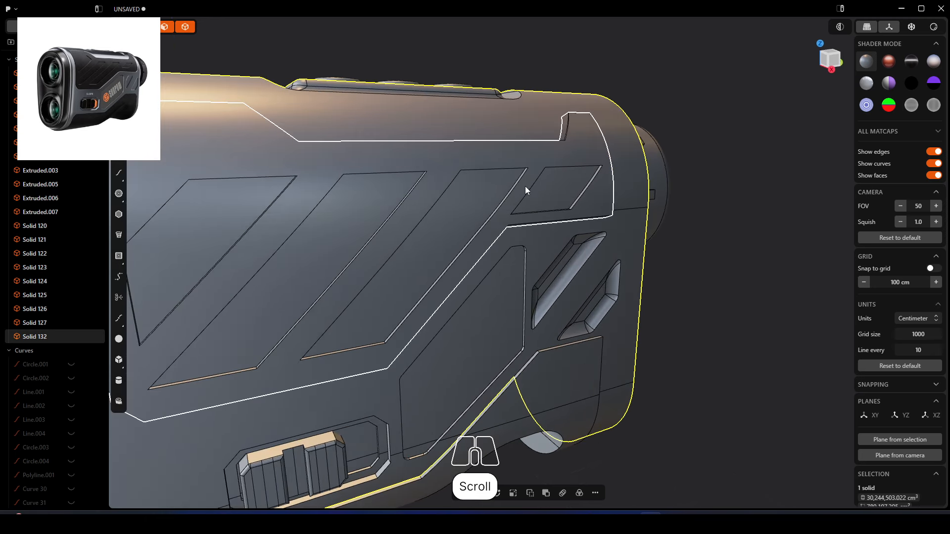
scroll(525, 190, up, 6)
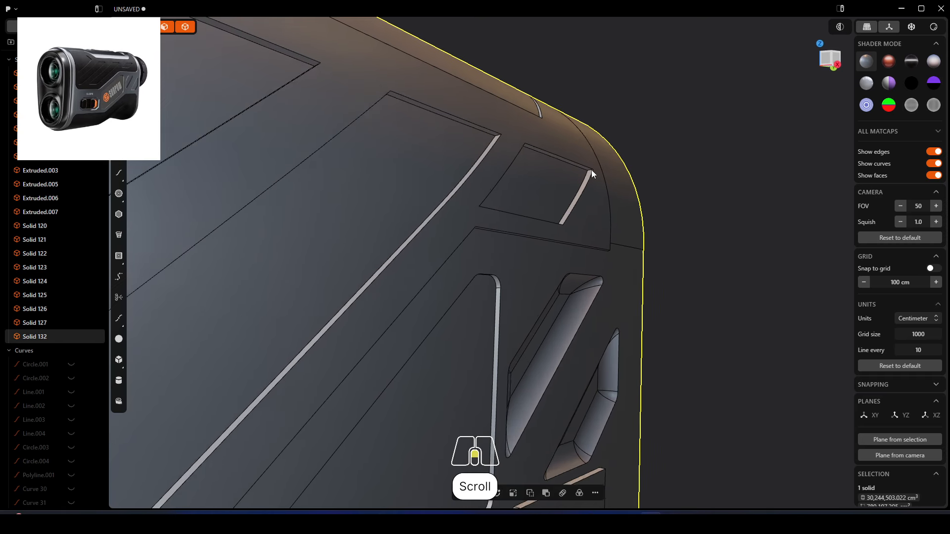
click(588, 170)
key(f)
scroll(512, 165, down, 3)
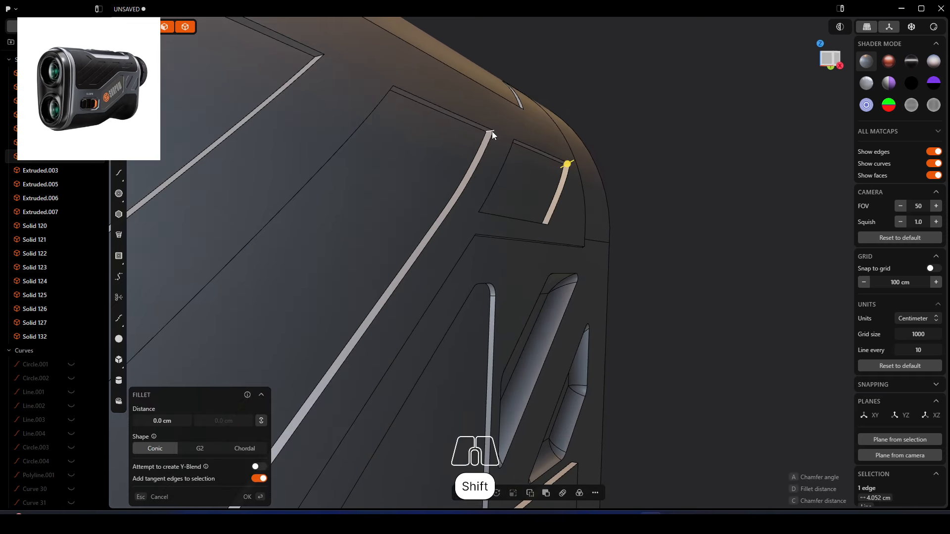
shift+click(491, 132)
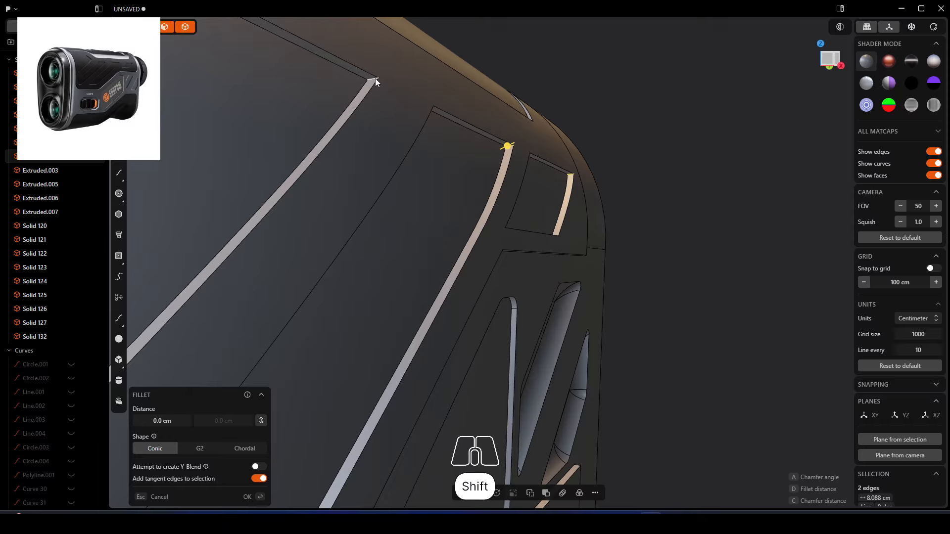
shift+click(375, 80)
middle_drag(374, 85, 243, 115)
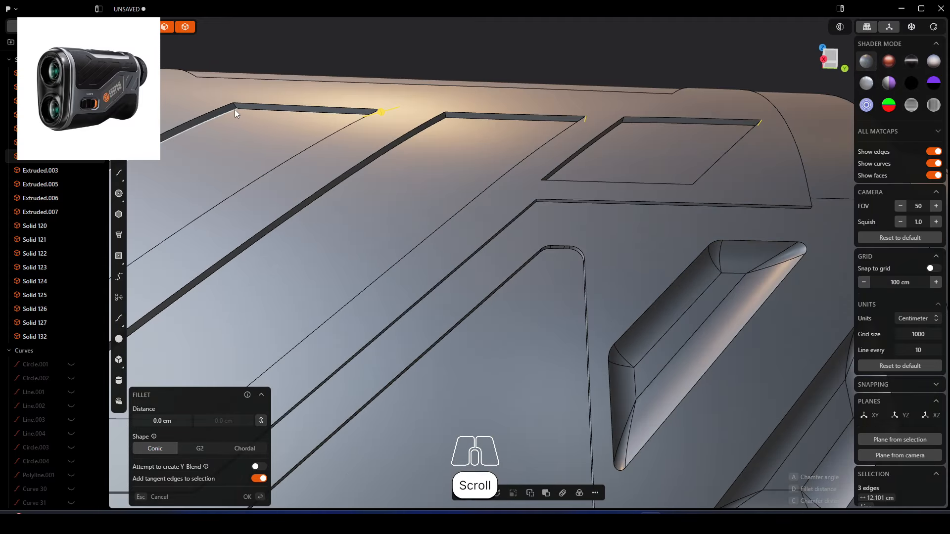
shift+click(238, 106)
shift+right_drag(238, 106, 534, 170)
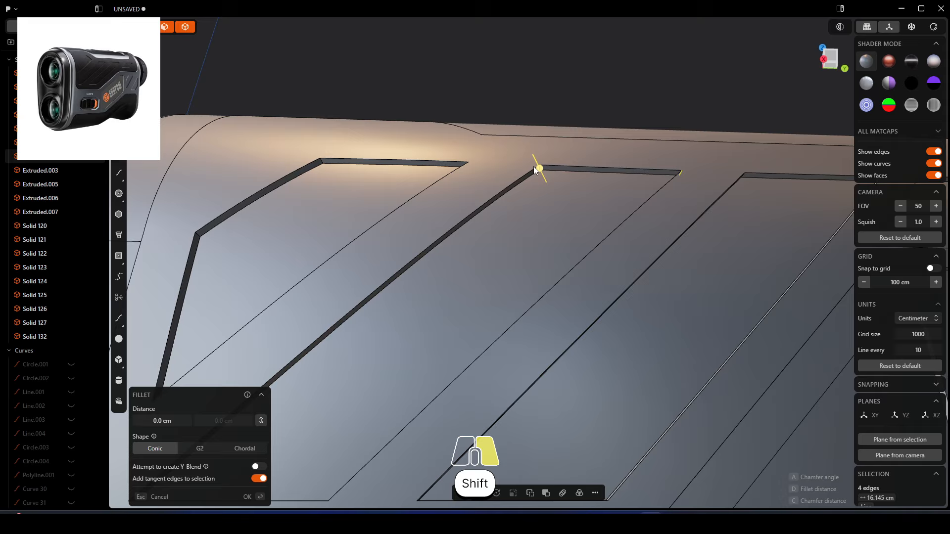
middle_drag(534, 170, 483, 170)
scroll(440, 191, up, 3)
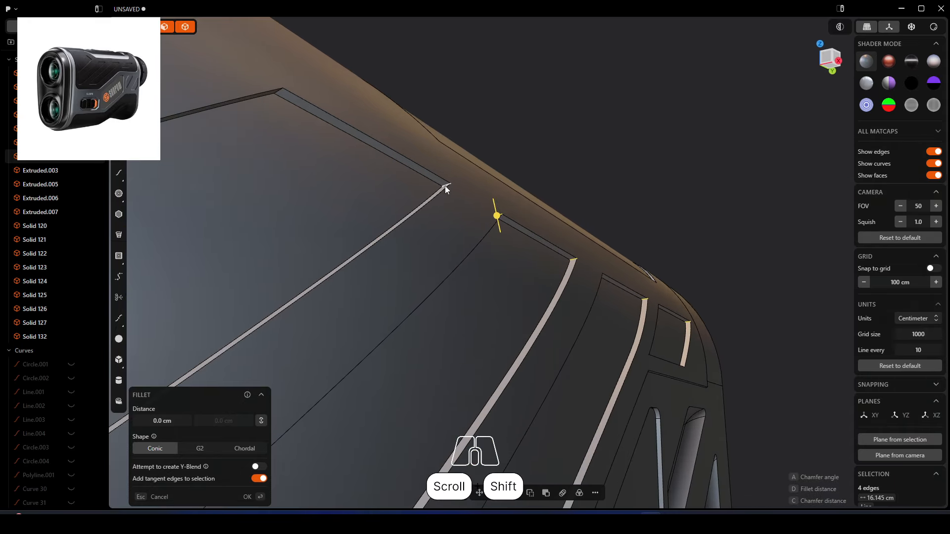
shift+click(445, 186)
middle_drag(311, 186, 308, 375)
shift+click(303, 151)
scroll(244, 255, up, 4)
shift+click(243, 264)
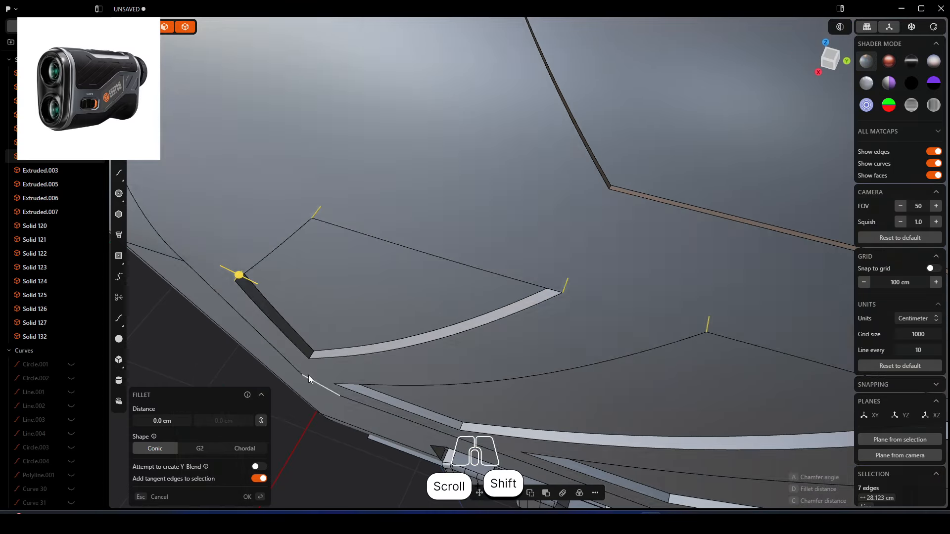
shift+click(313, 351)
right_drag(313, 351, 435, 109)
middle_drag(359, 317, 494, 317)
scroll(291, 359, up, 3)
shift+click(283, 357)
shift+click(513, 365)
scroll(530, 334, down, 2)
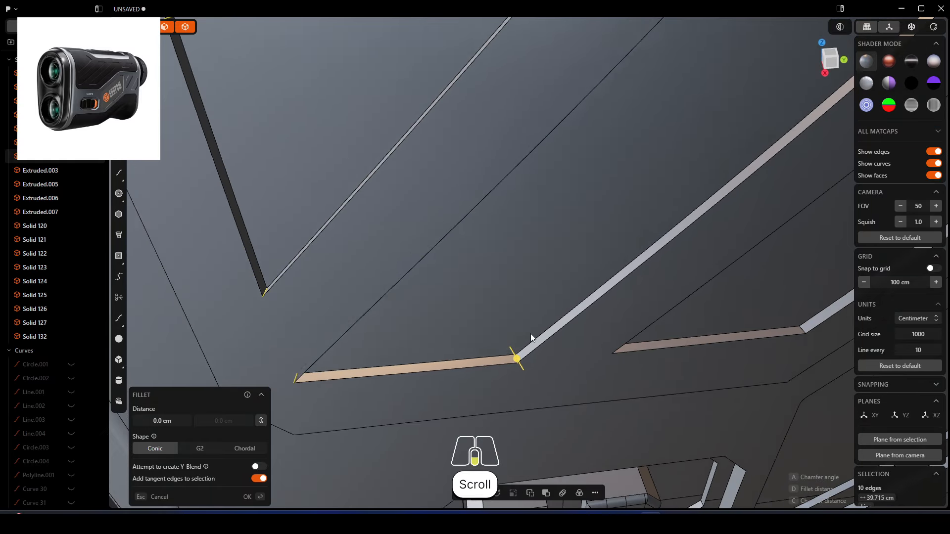
right_drag(639, 208, 463, 280)
scroll(462, 275, down, 4)
mouse_move(528, 371)
middle_down()
mouse_move(462, 361)
mouse_move(468, 346)
mouse_move(519, 362)
middle_up()
shift+click(509, 362)
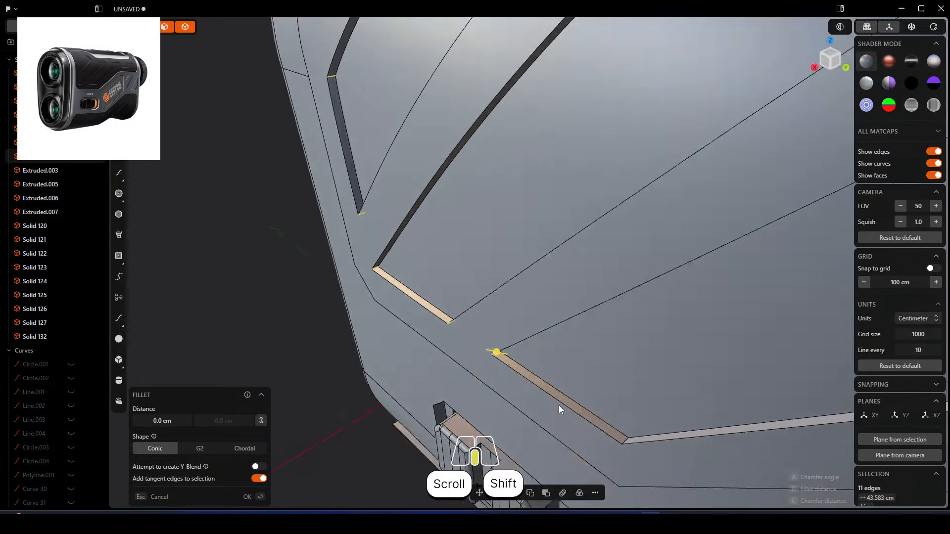
shift+middle_drag(559, 406, 622, 248)
shift+click(649, 388)
shift+right_drag(623, 248, 548, 179)
shift+scroll(545, 131, up, 2)
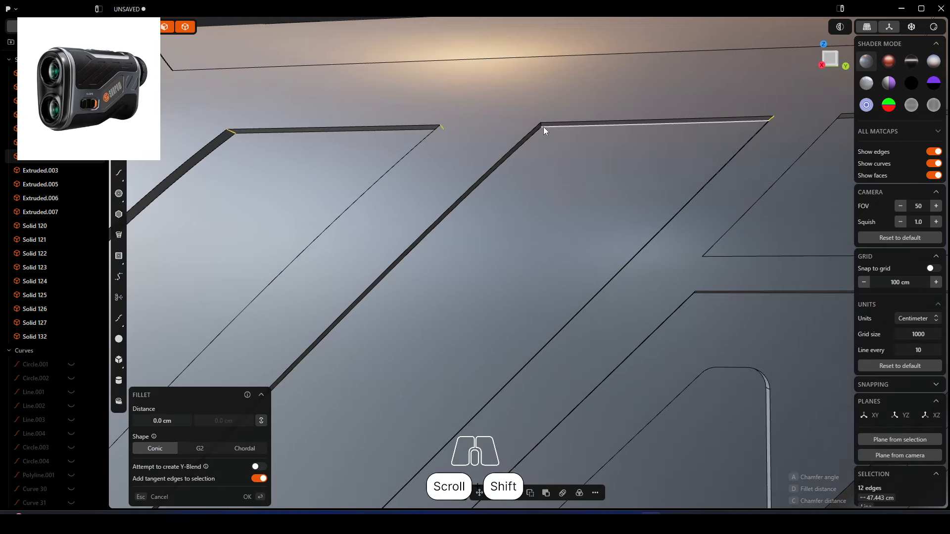
shift+click(543, 126)
shift+middle_drag(559, 168, 629, 185)
right_drag(658, 181, 425, 208)
scroll(569, 173, up, 2)
shift+click(571, 254)
middle_drag(549, 253, 584, 194)
scroll(450, 239, up, 1)
shift+click(450, 239)
shift+click(548, 138)
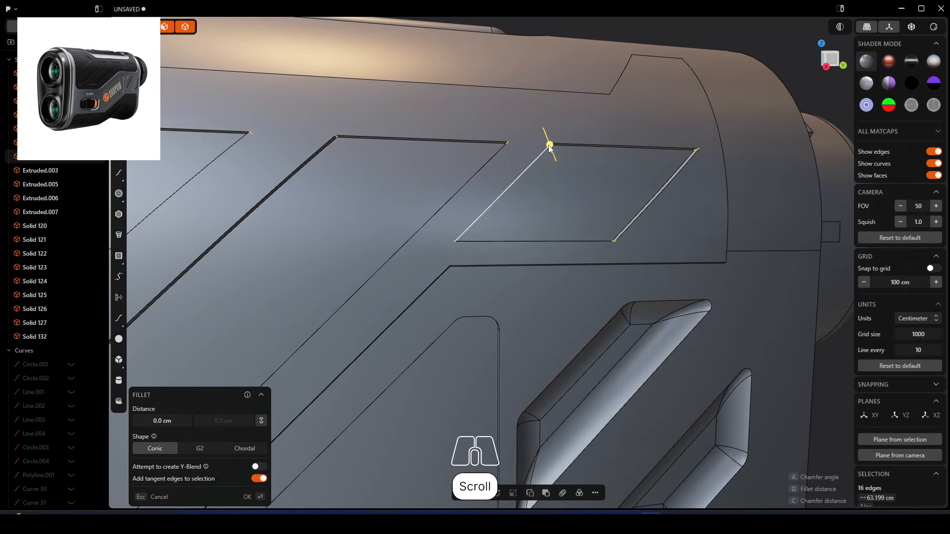
key(c)
drag(548, 143, 553, 147)
scroll(515, 176, down, 2)
scroll(515, 176, down, 1)
right_click(752, 105)
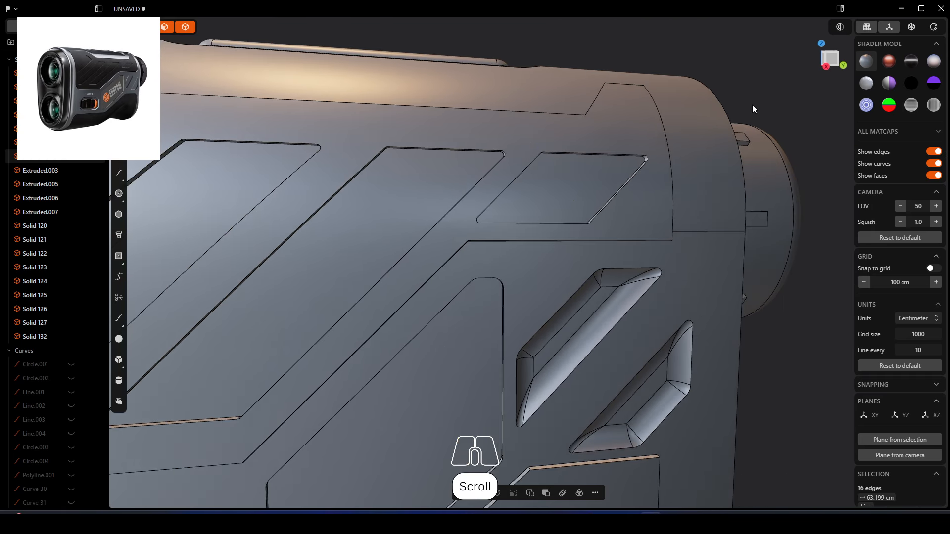
Examine the side panel and its slanted recesses from a distance and from a lower angle
scroll(614, 169, down, 3)
right_drag(427, 213, 507, 209)
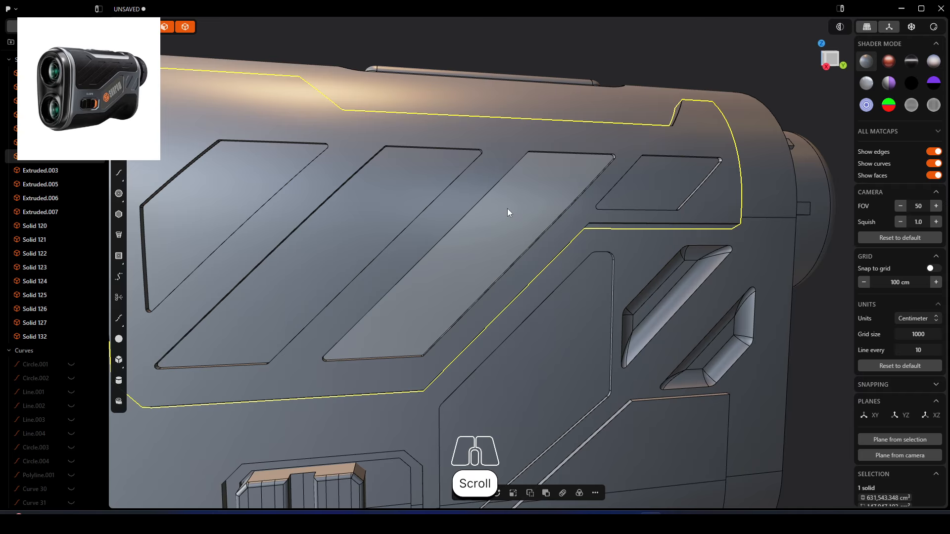
scroll(506, 209, down, 3)
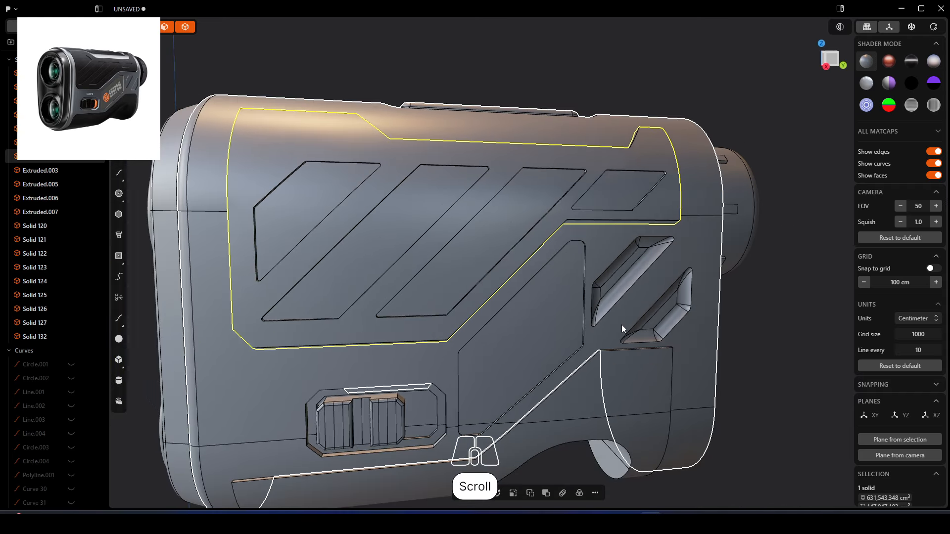
scroll(475, 258, down, 2)
scroll(353, 266, down, 1)
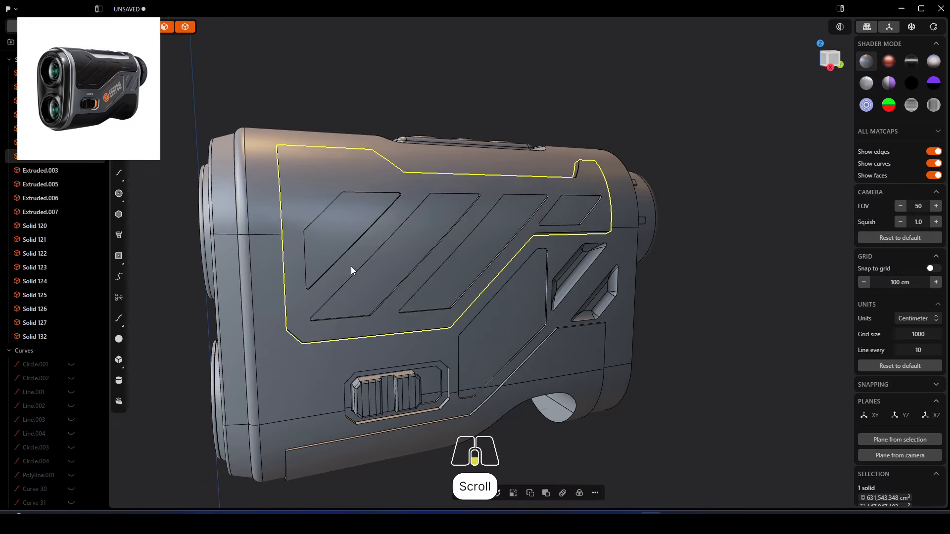
middle_drag(361, 270, 426, 277)
scroll(381, 213, down, 1)
right_drag(425, 277, 424, 171)
scroll(517, 360, down, 2)
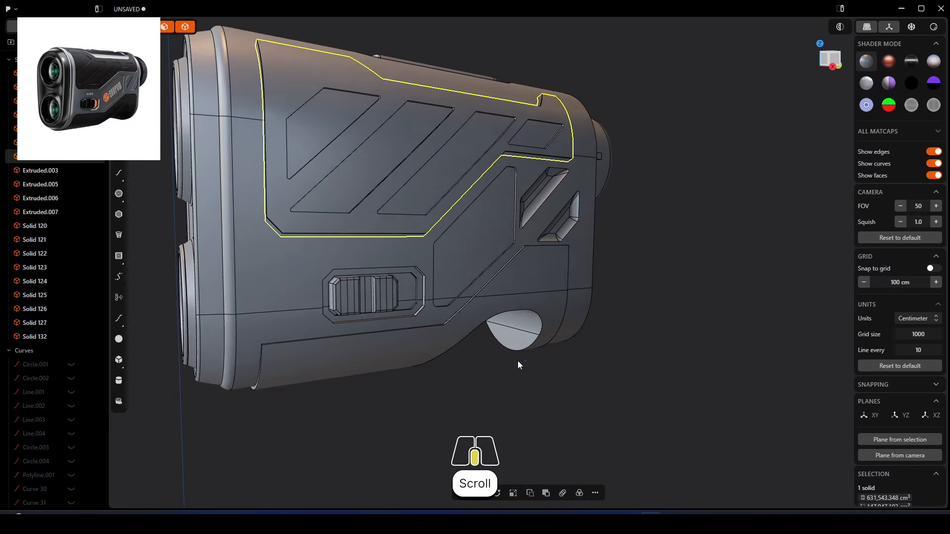
Fillet the curved outer edge of the rounded notch under the housing's rear by about 6.6 cm
middle_drag(516, 358, 523, 343)
scroll(544, 361, up, 2)
click(548, 359)
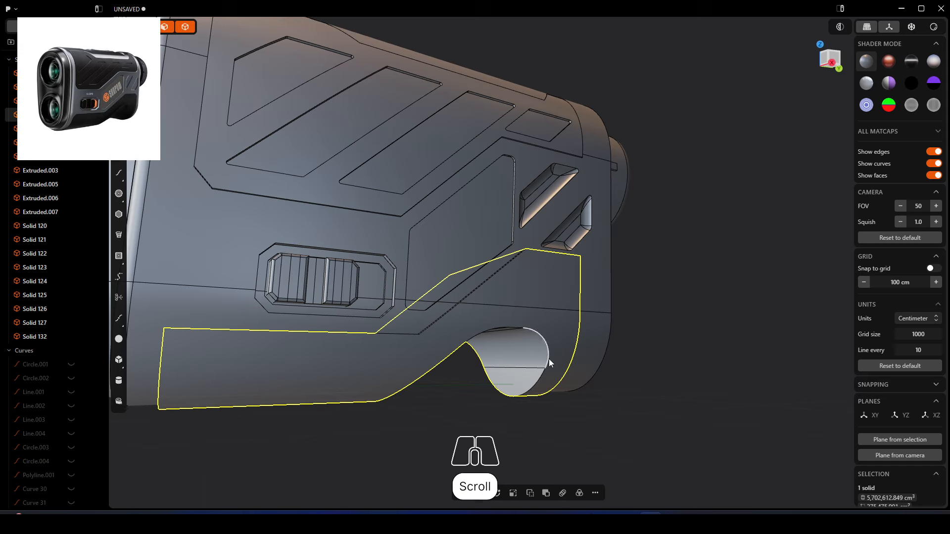
click(547, 358)
key(f)
key(c)
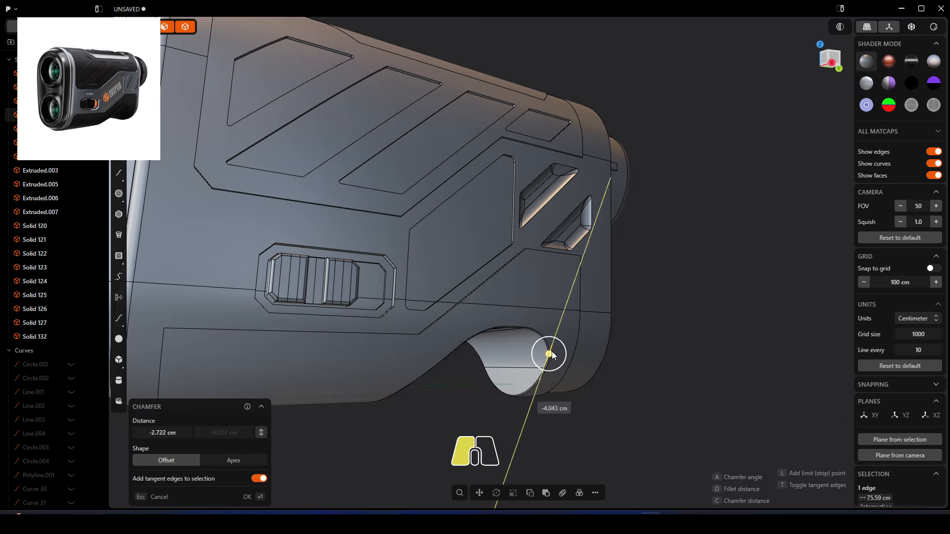
key(d)
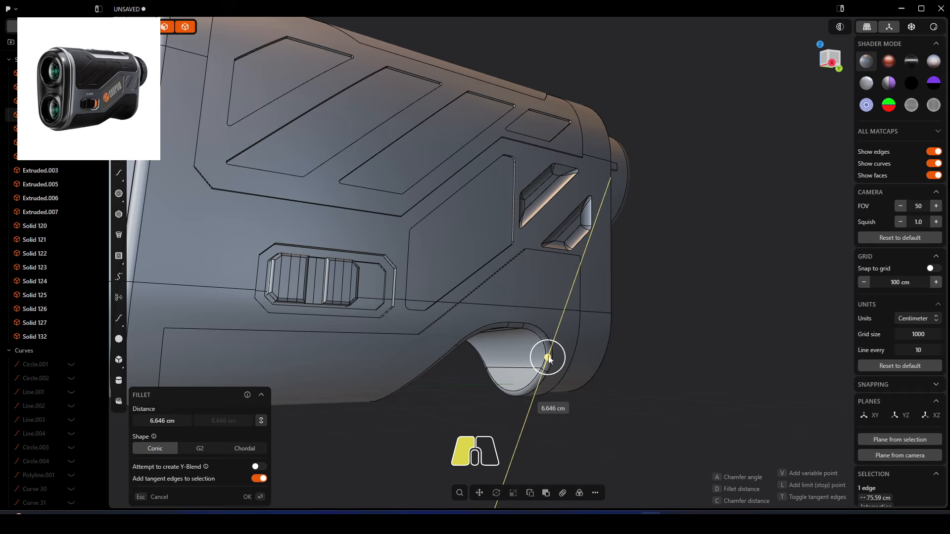
right_click(570, 349)
mouse_move(617, 334)
middle_down()
mouse_move(575, 368)
mouse_move(613, 318)
middle_up()
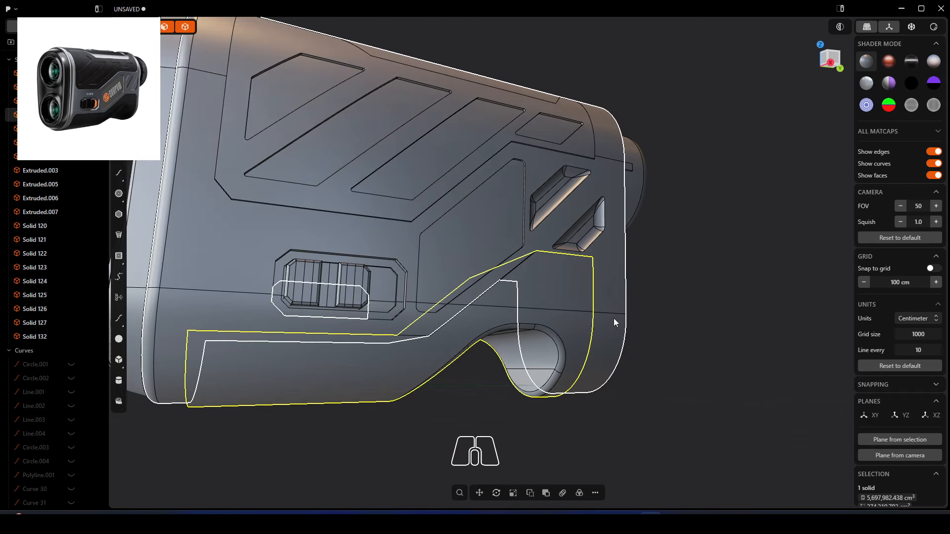
scroll(595, 280, up, 2)
scroll(638, 353, down, 1)
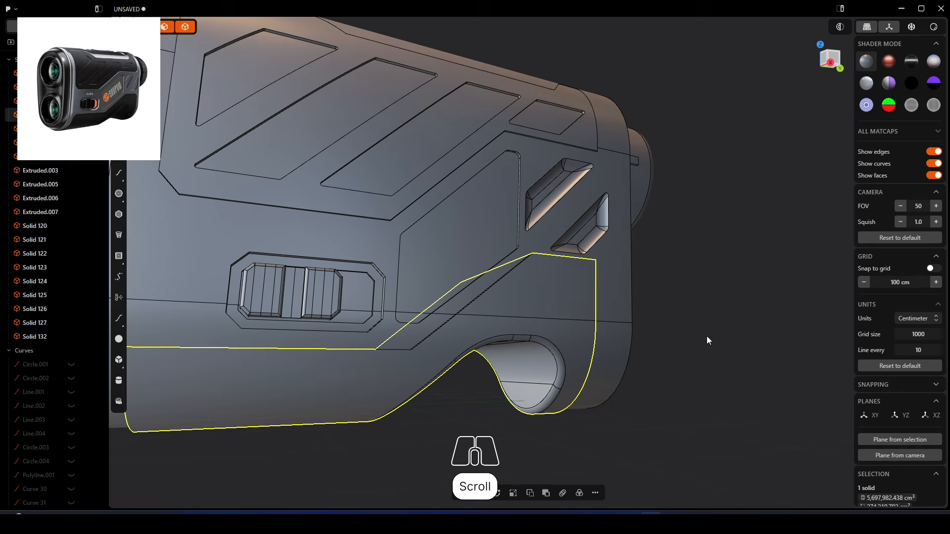
click(706, 335)
Examine the whole rangefinder from the side and front, comparing its shape with the reference image
scroll(694, 299, down, 2)
scroll(693, 299, down, 2)
middle_drag(676, 290, 676, 304)
right_drag(677, 304, 673, 381)
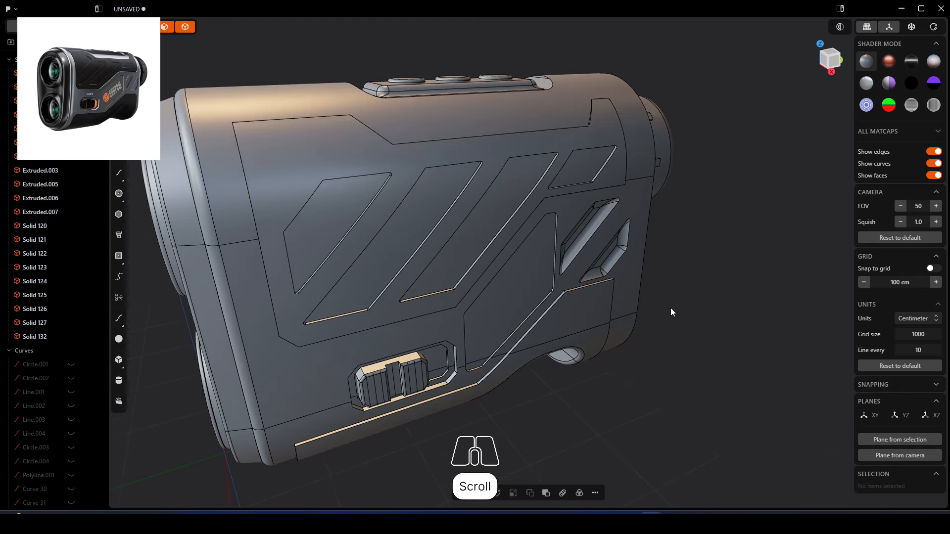
middle_drag(671, 308, 691, 265)
right_drag(630, 275, 681, 260)
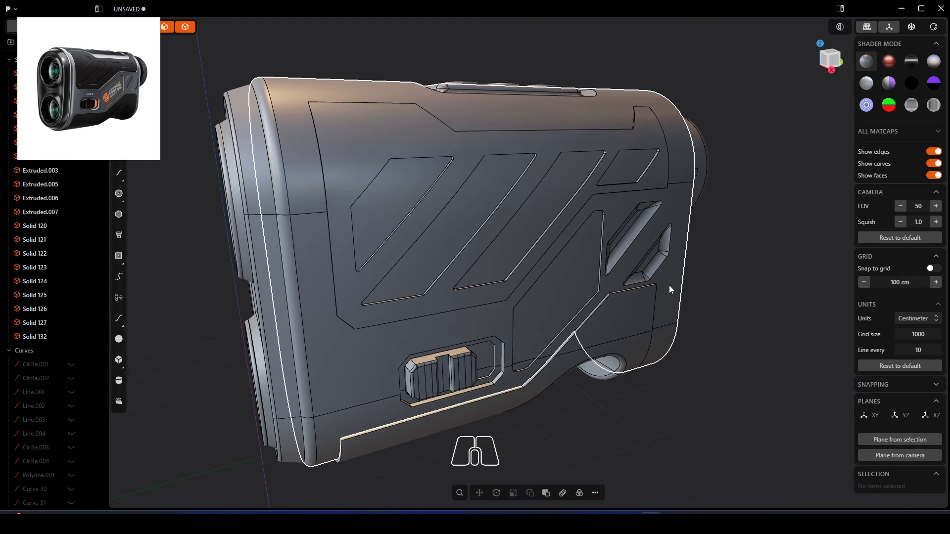
scroll(613, 278, down, 2)
middle_drag(613, 279, 590, 275)
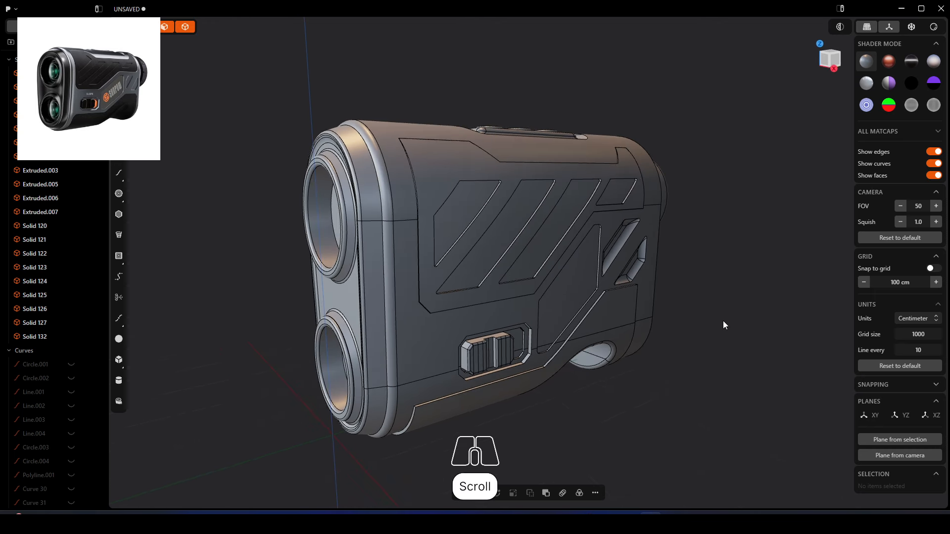
scroll(742, 320, down, 2)
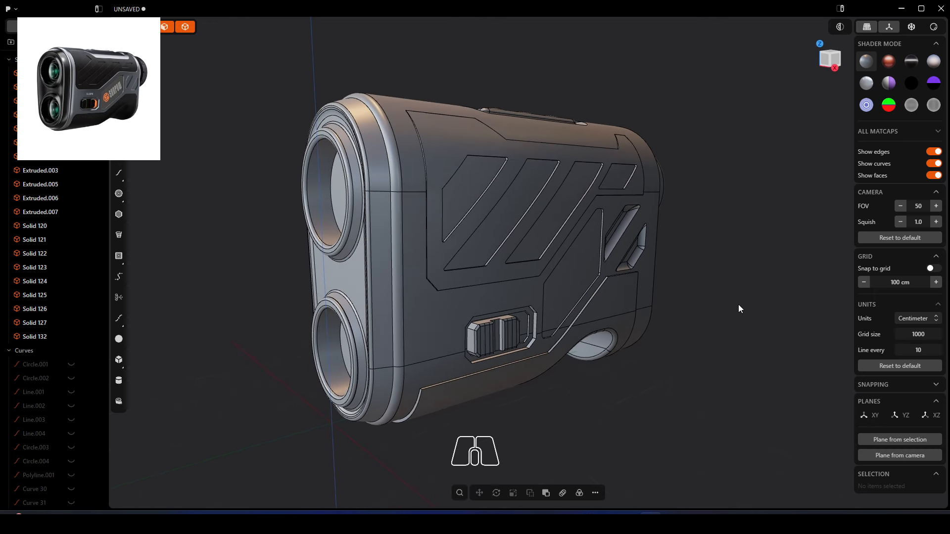